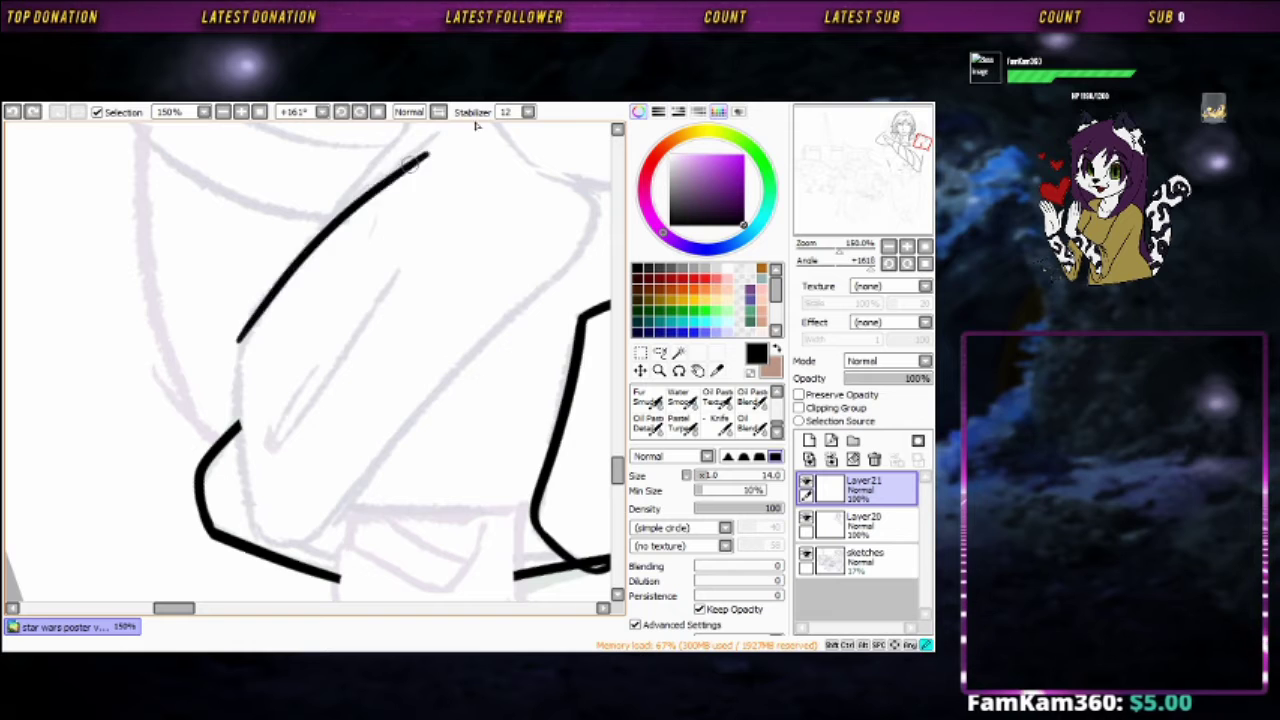
Ink the outer edge of the forearm guard at the poster's right side and its rounded wrist end
drag(253, 315, 426, 158)
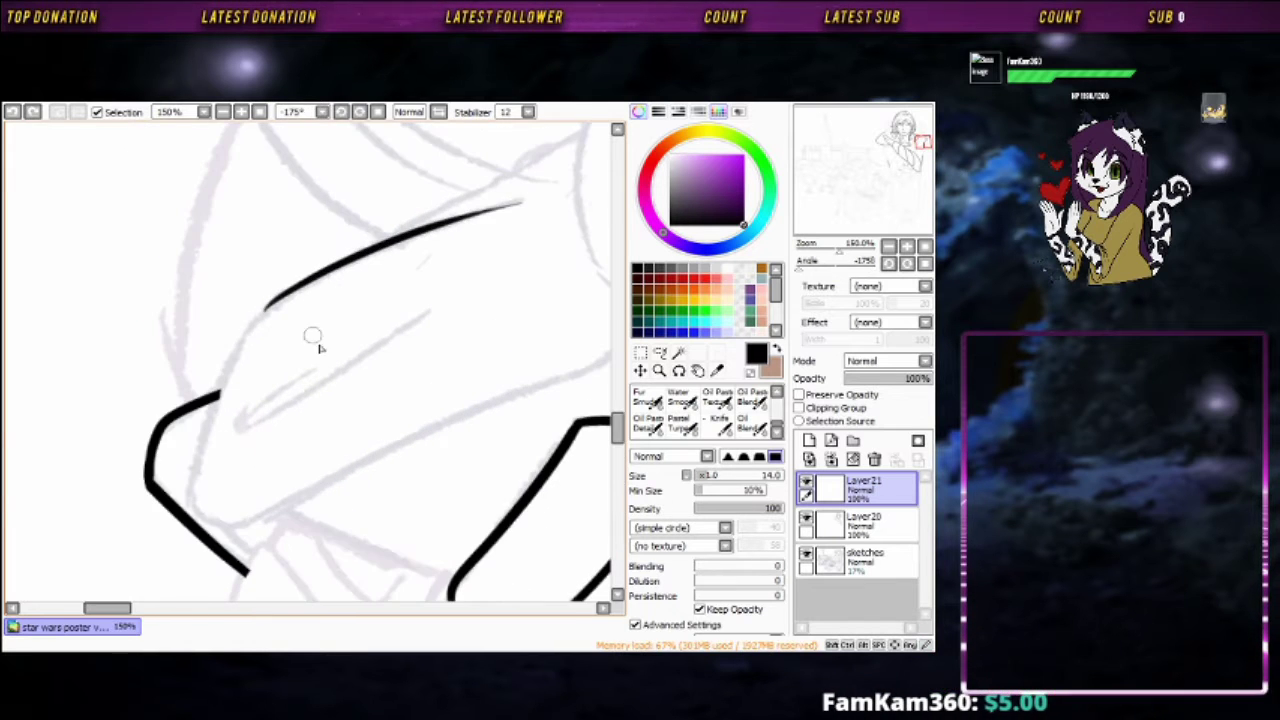
drag(318, 347, 400, 277)
scroll(400, 277, up, 2)
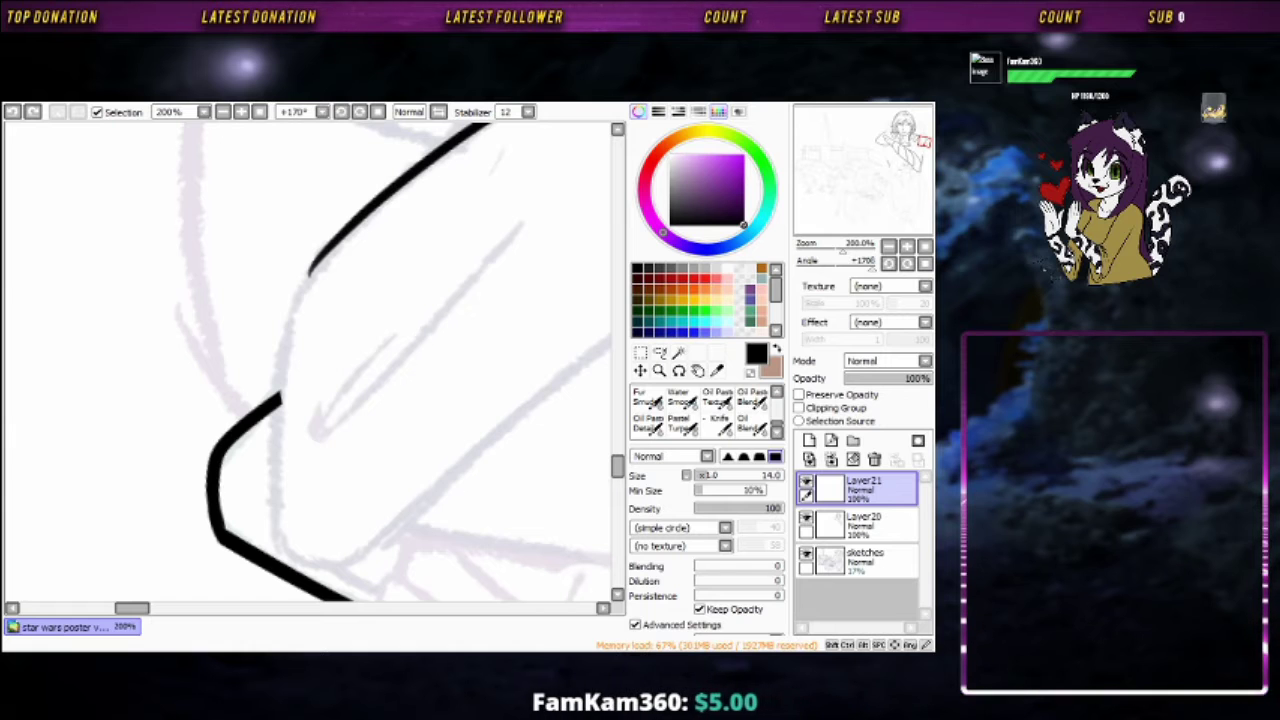
mouse_move(345, 232)
mouse_down()
mouse_move(240, 463)
mouse_move(291, 463)
mouse_move(274, 411)
mouse_move(342, 438)
mouse_move(357, 257)
mouse_up()
key(ctrl+z)
scroll(357, 257, up, 2)
drag(285, 305, 315, 392)
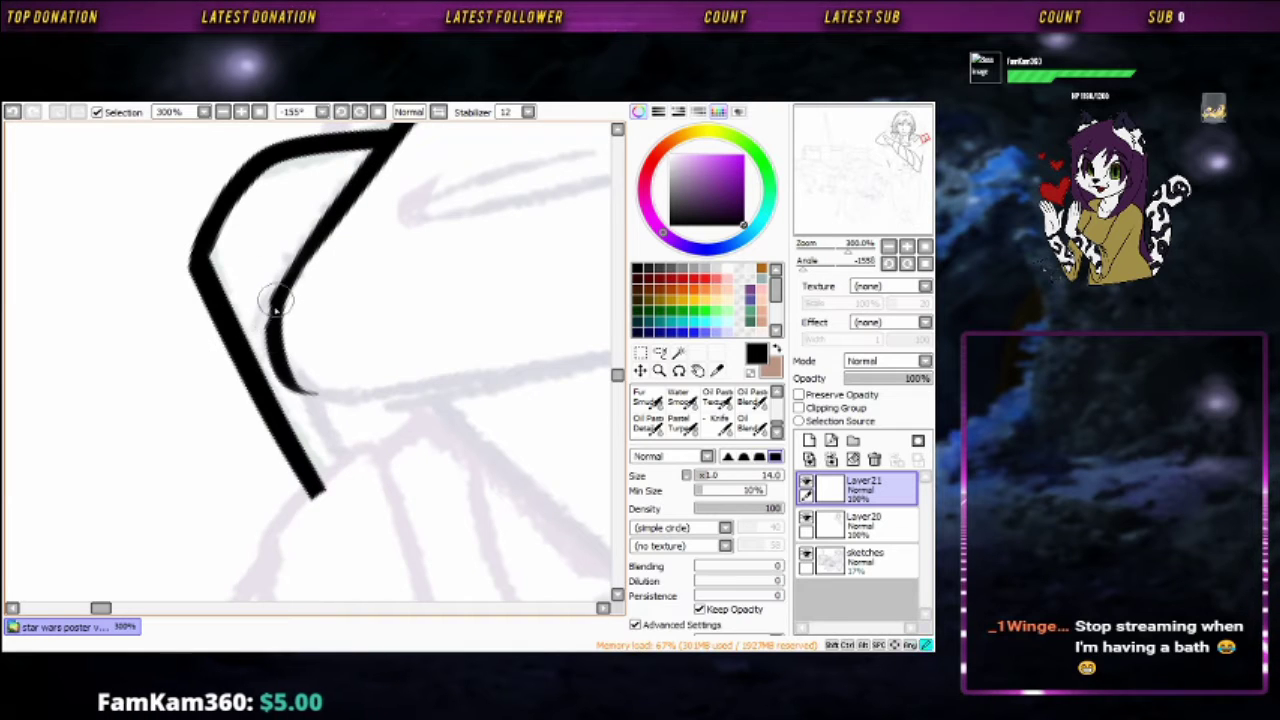
mouse_move(271, 300)
mouse_down()
mouse_move(377, 385)
mouse_move(477, 191)
mouse_up()
scroll(443, 251, down, 2)
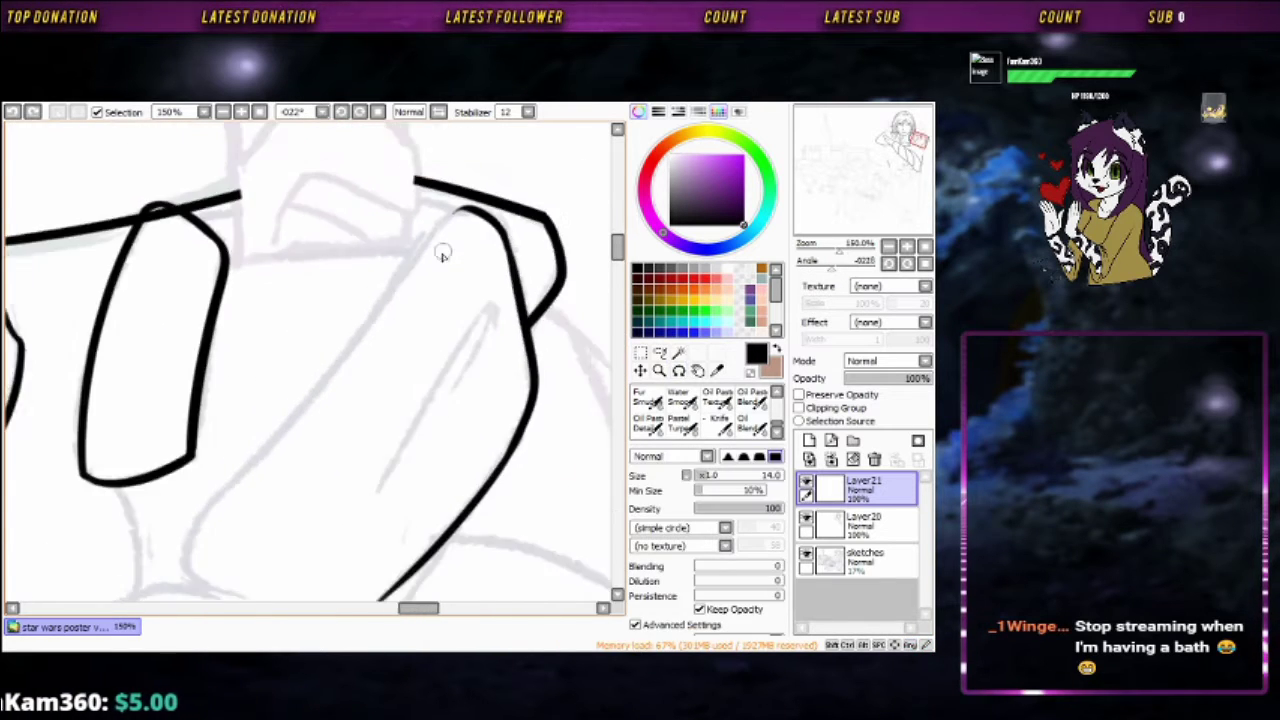
Ink the forearm guard's inner edge and its curved elbow end, erasing the stray tapered tail
mouse_move(443, 251)
mouse_down()
mouse_move(186, 434)
mouse_move(449, 207)
mouse_up()
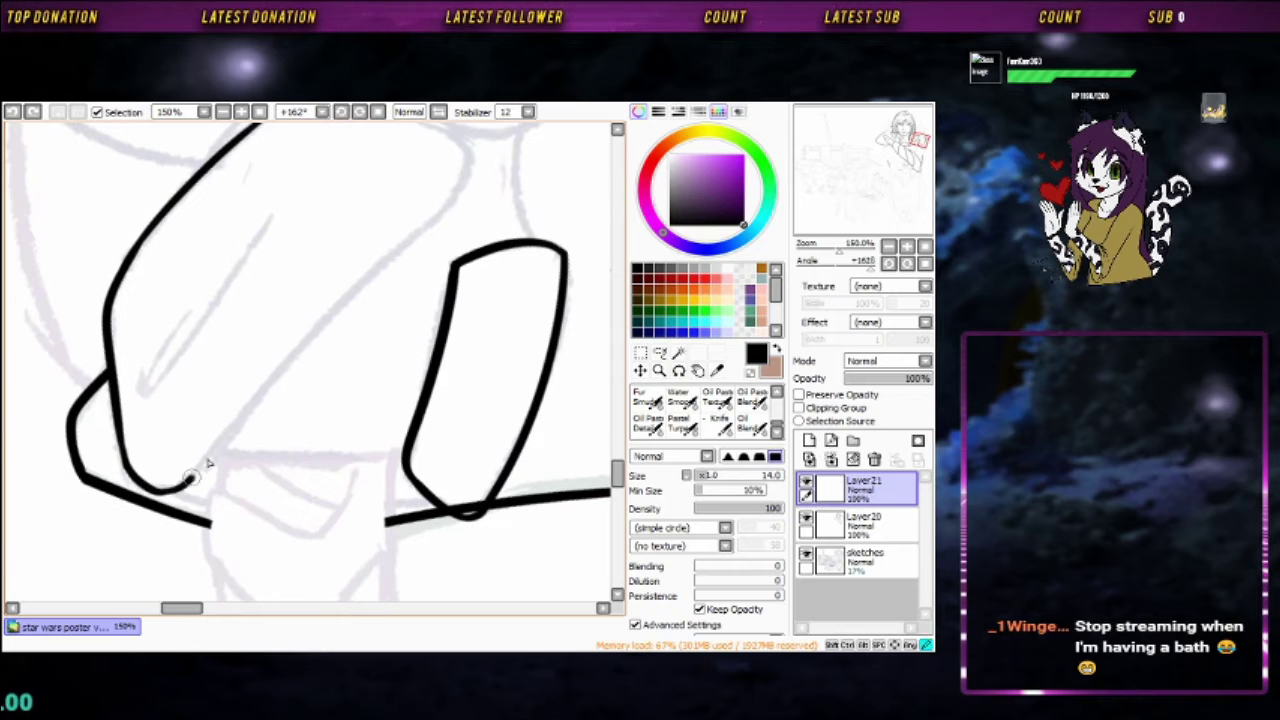
mouse_move(208, 462)
mouse_down()
mouse_move(366, 374)
mouse_move(424, 278)
mouse_up()
scroll(449, 432, down, 2)
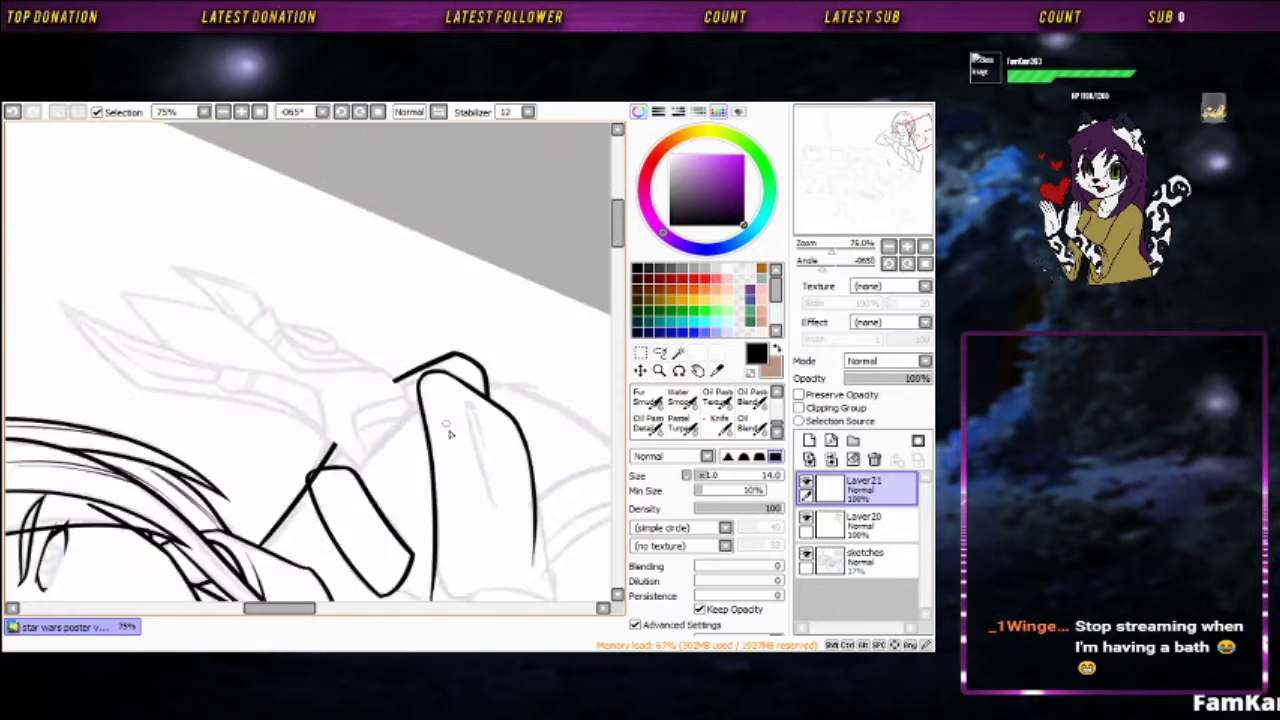
scroll(449, 432, up, 4)
drag(420, 366, 432, 320)
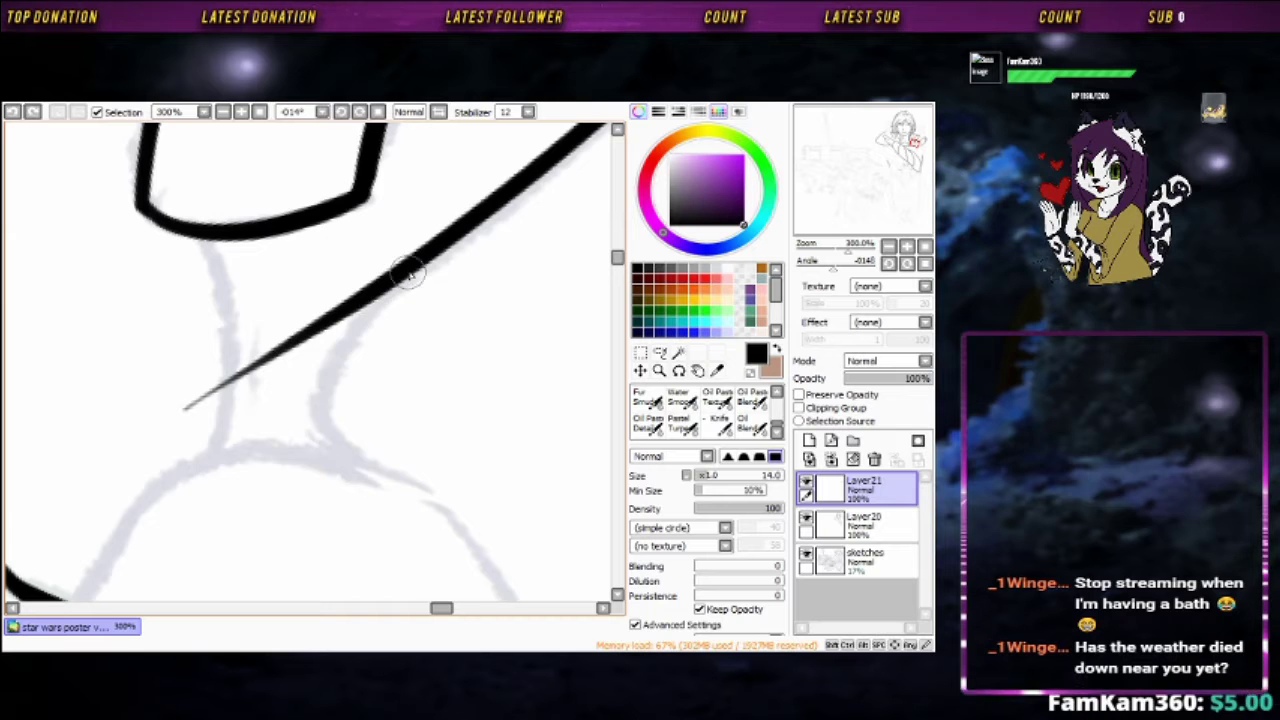
drag(360, 360, 440, 340)
key(e)
drag(268, 386, 370, 307)
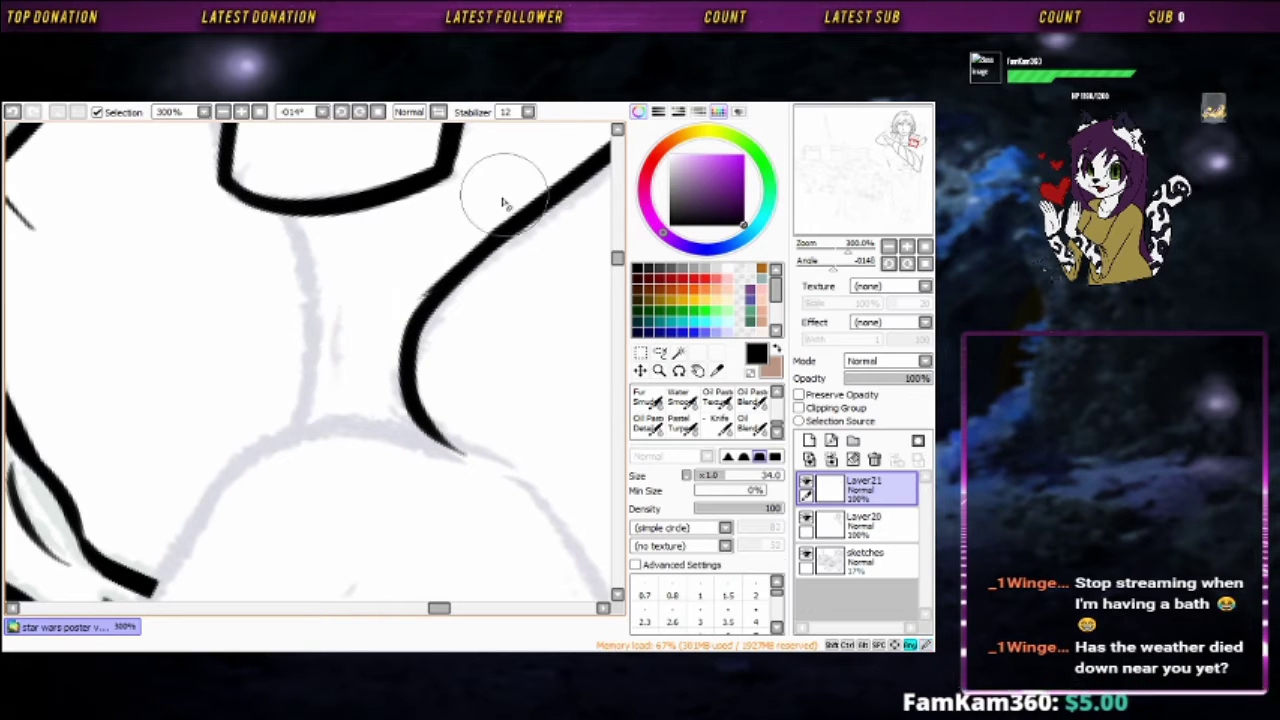
key(b)
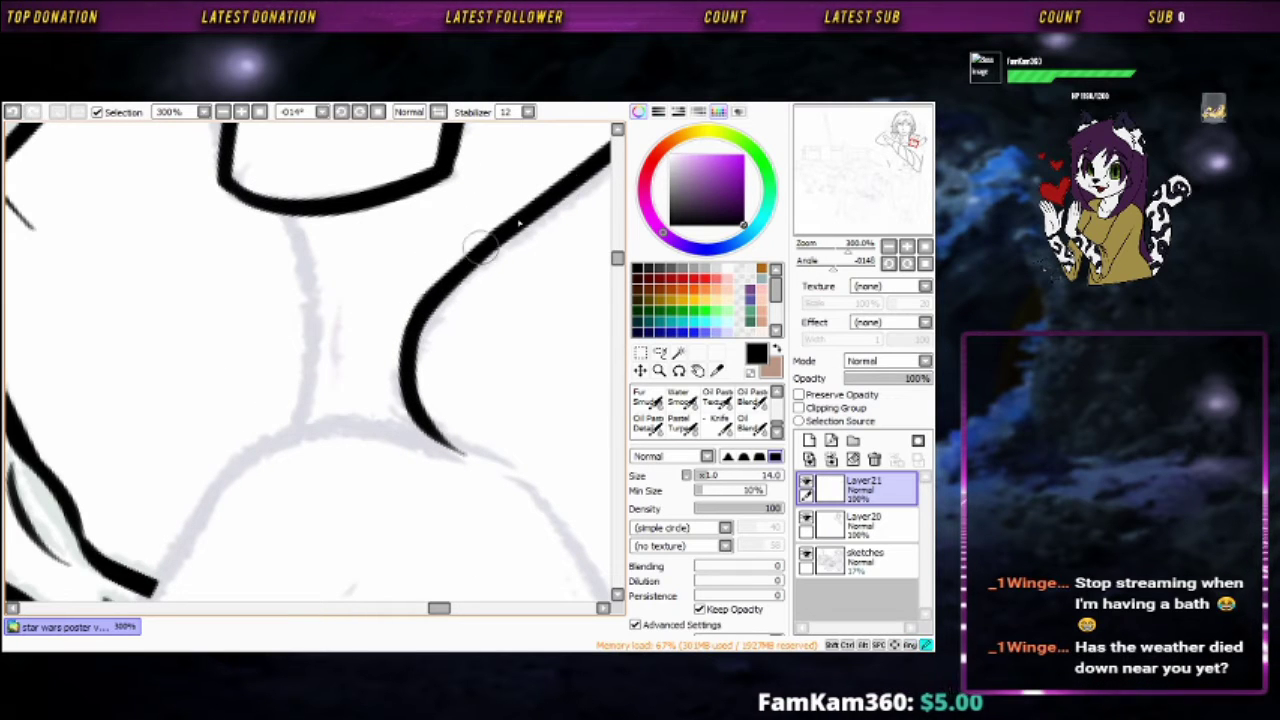
Ink the narrow groove inside the forearm guard and the arm line running from the guard toward the elbow
scroll(480, 248, down, 3)
drag(466, 357, 186, 406)
scroll(280, 340, up, 2)
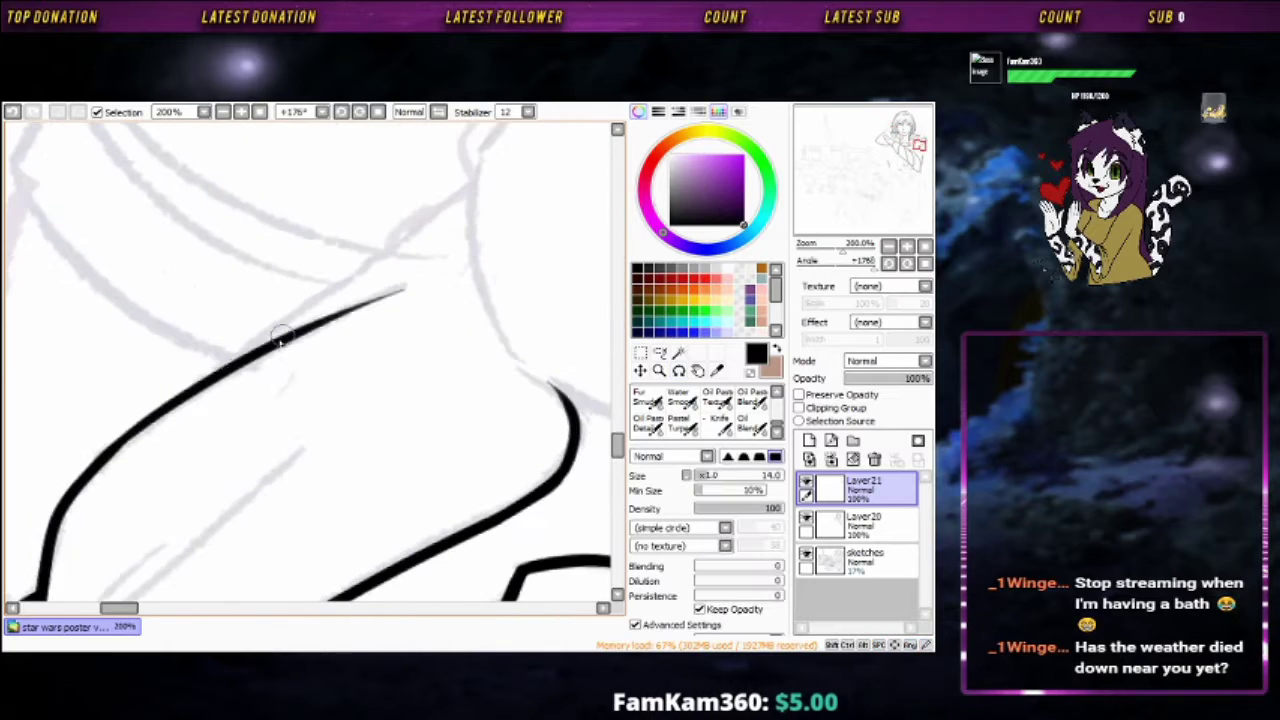
mouse_move(280, 340)
mouse_down()
mouse_move(509, 194)
mouse_move(289, 363)
mouse_up()
drag(200, 445, 289, 409)
scroll(486, 416, down, 4)
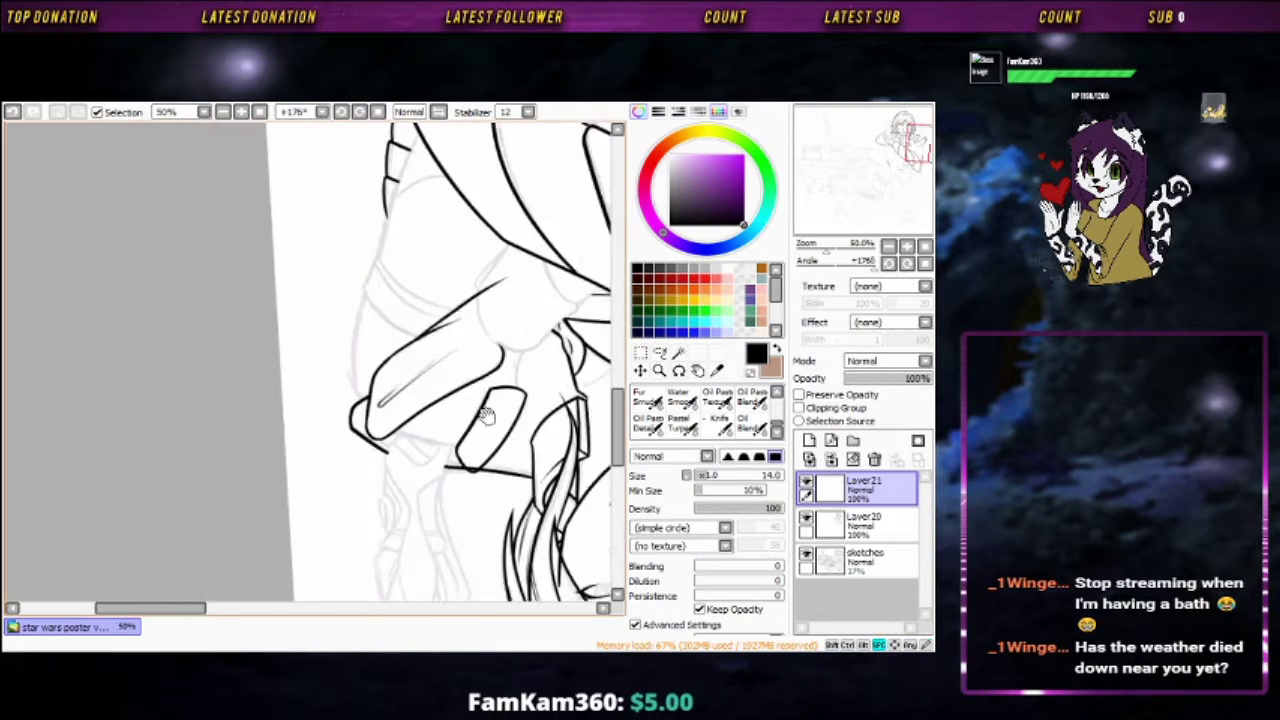
Trim the end of the arm line and ink the elbow pad's edge beside the guard, erasing the overlap where they meet
scroll(486, 416, up, 4)
key(e)
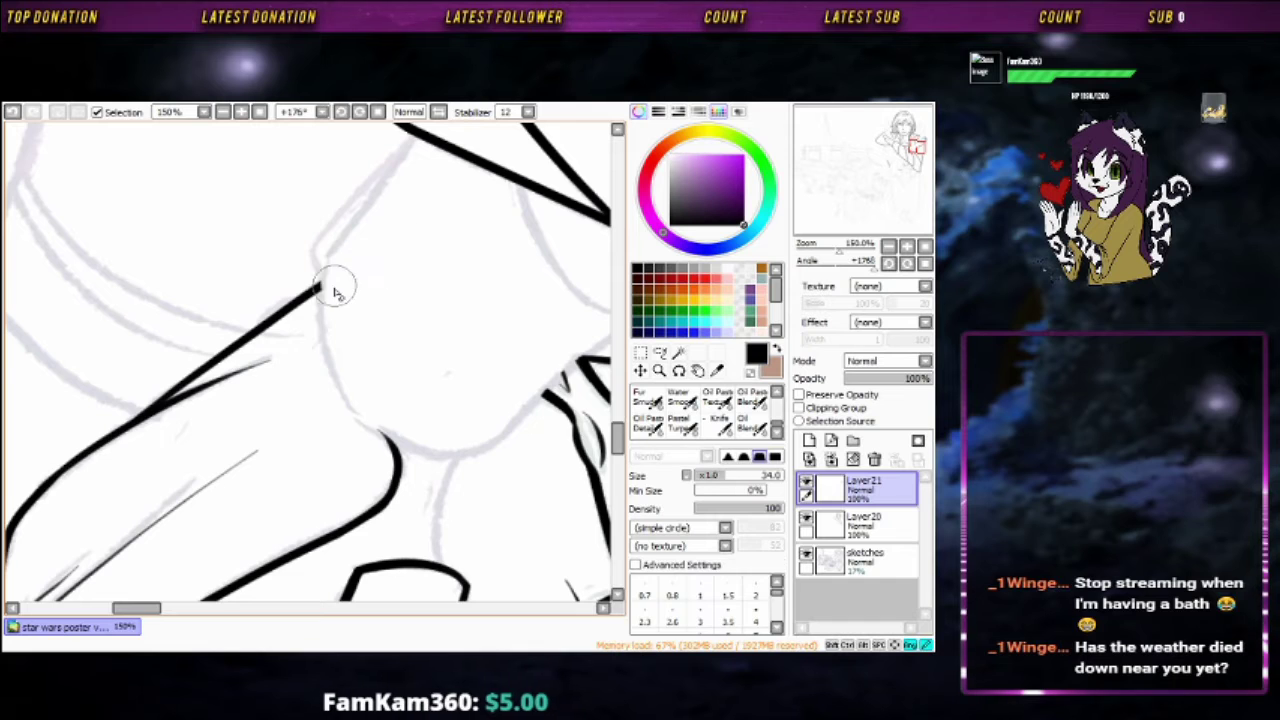
key(b)
drag(397, 206, 470, 261)
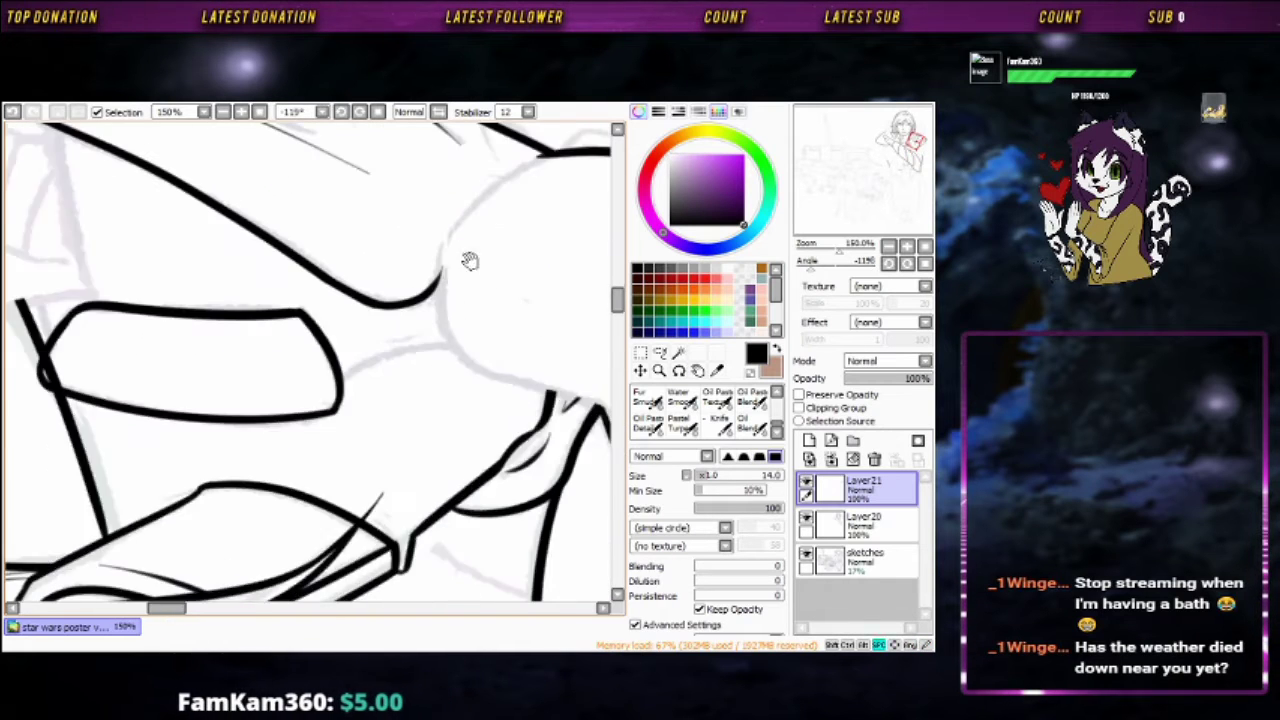
scroll(470, 261, up, 1)
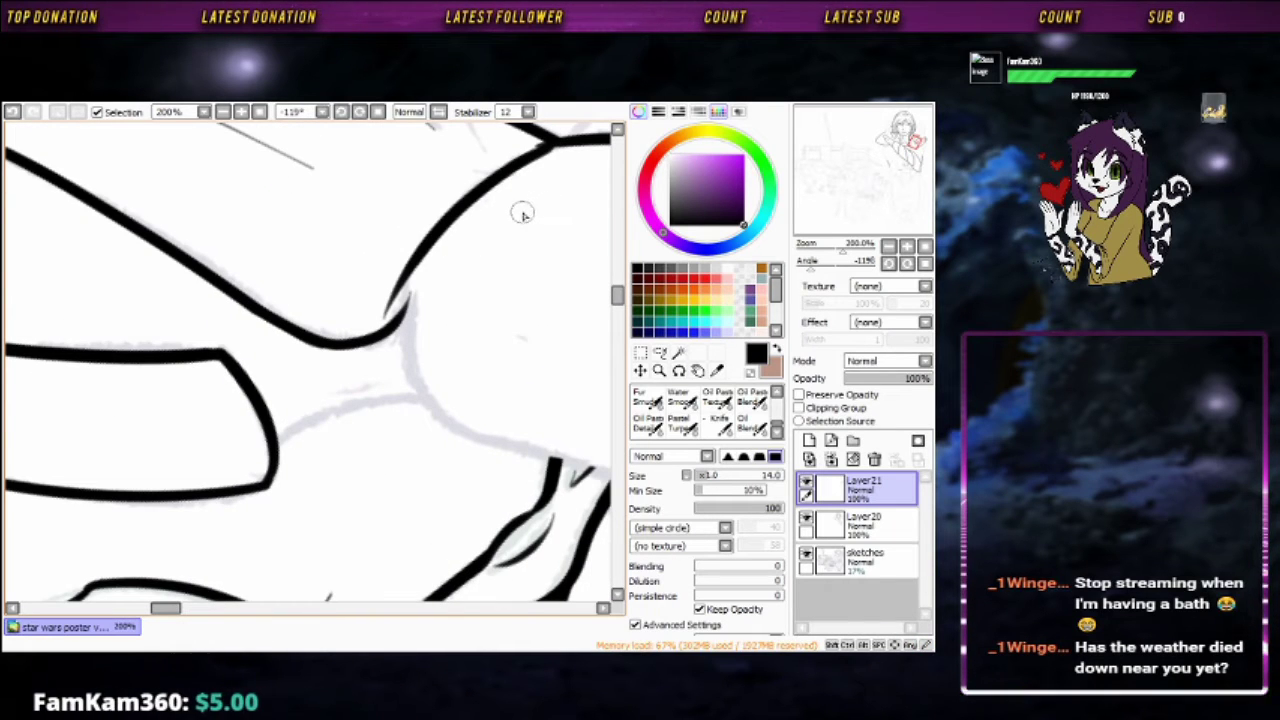
drag(424, 246, 425, 408)
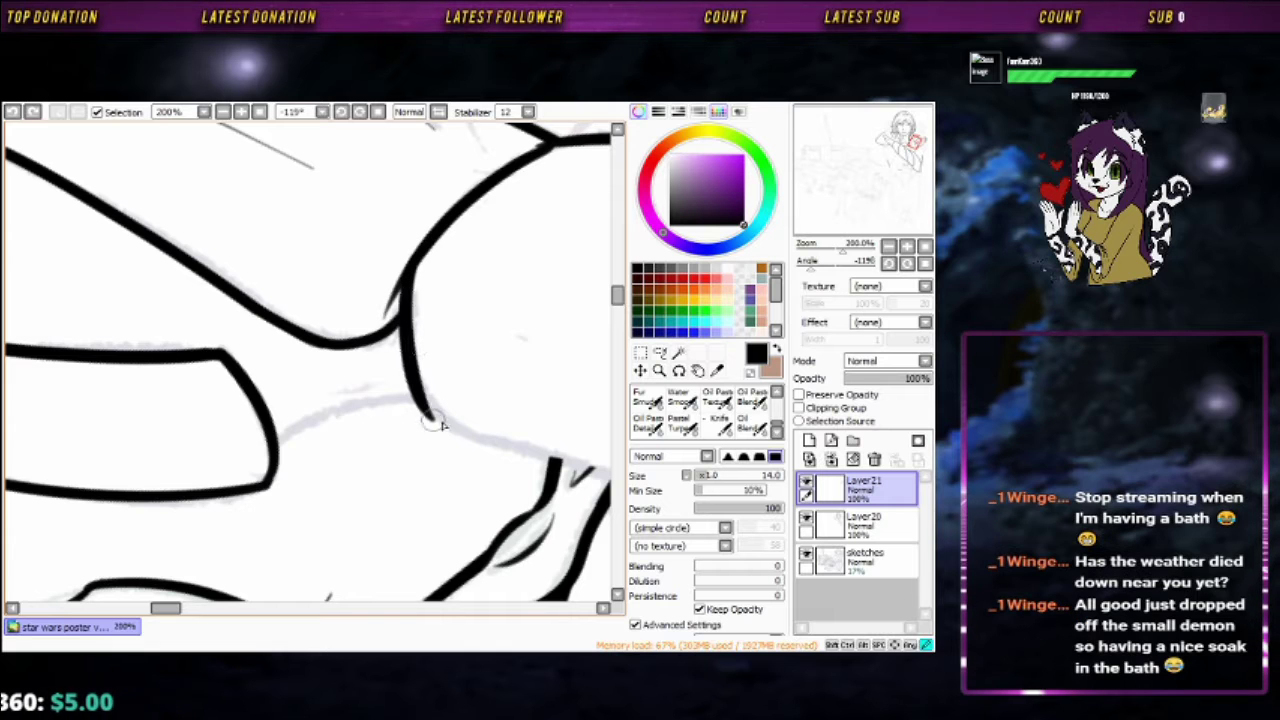
key(e)
key(n)
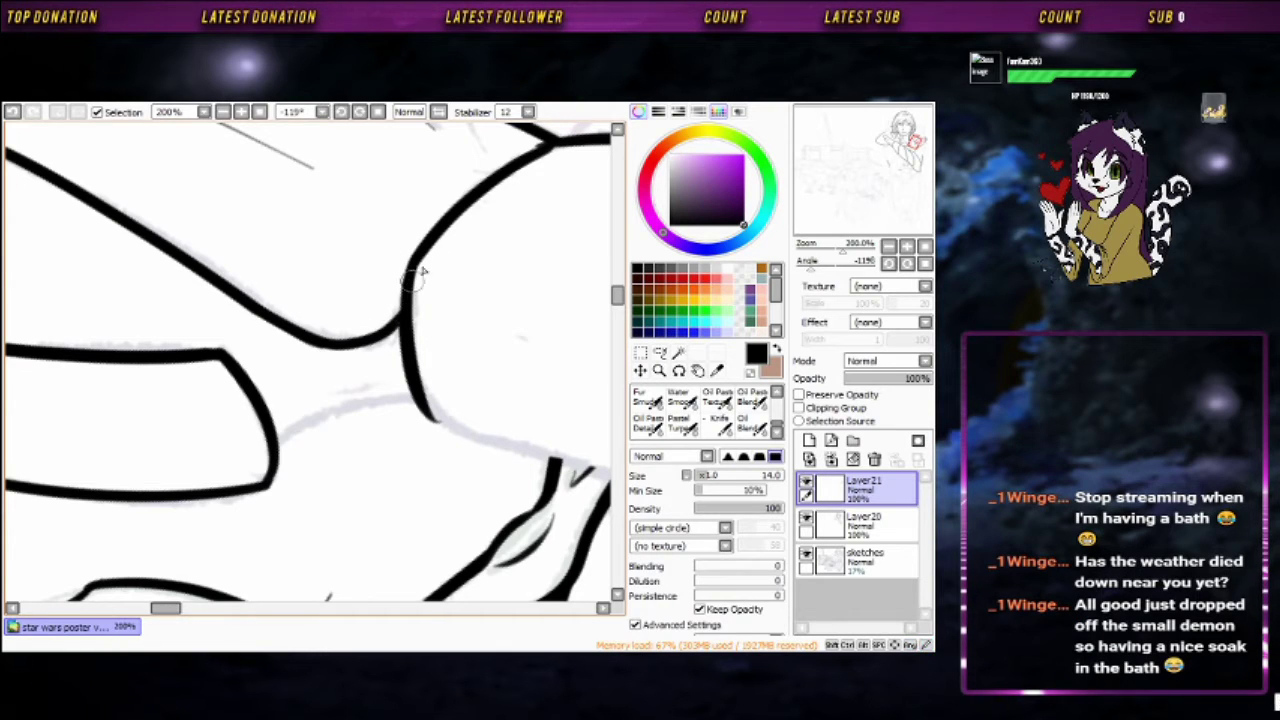
Ink the remaining edges of the elbow pad and the short line joining it to the neighbouring armour plate
scroll(510, 215, up, 4)
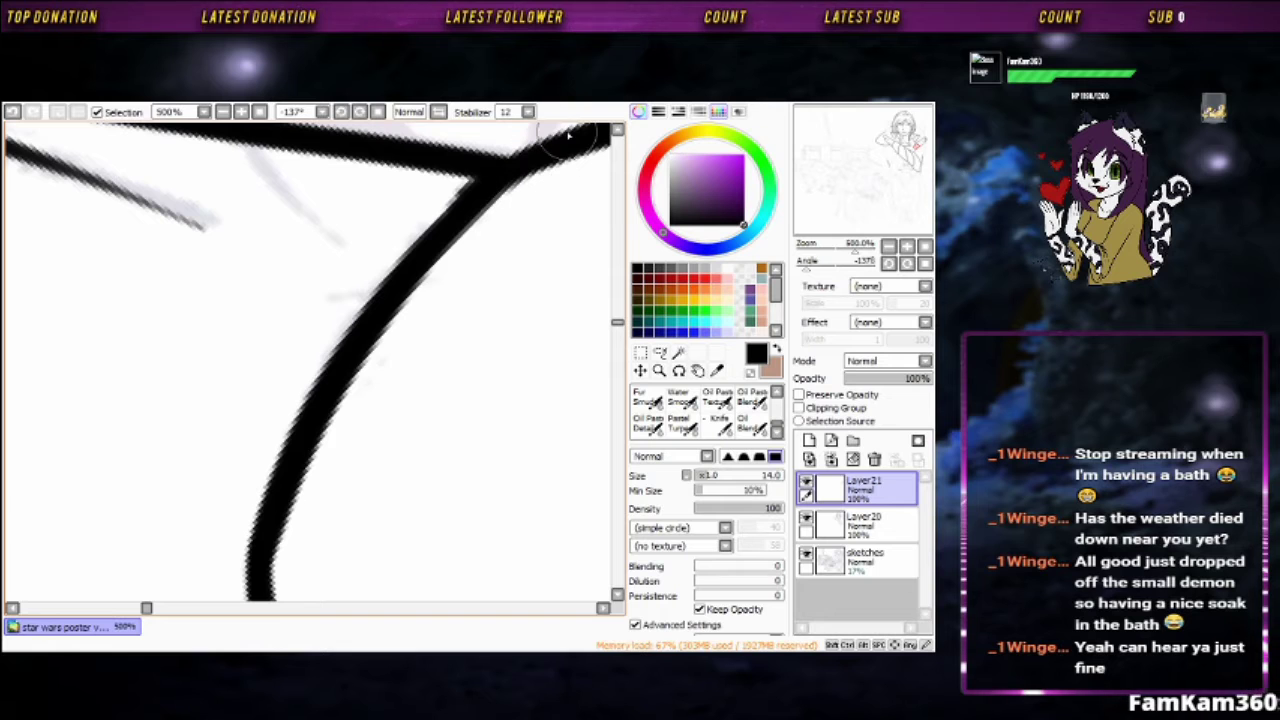
scroll(566, 134, down, 3)
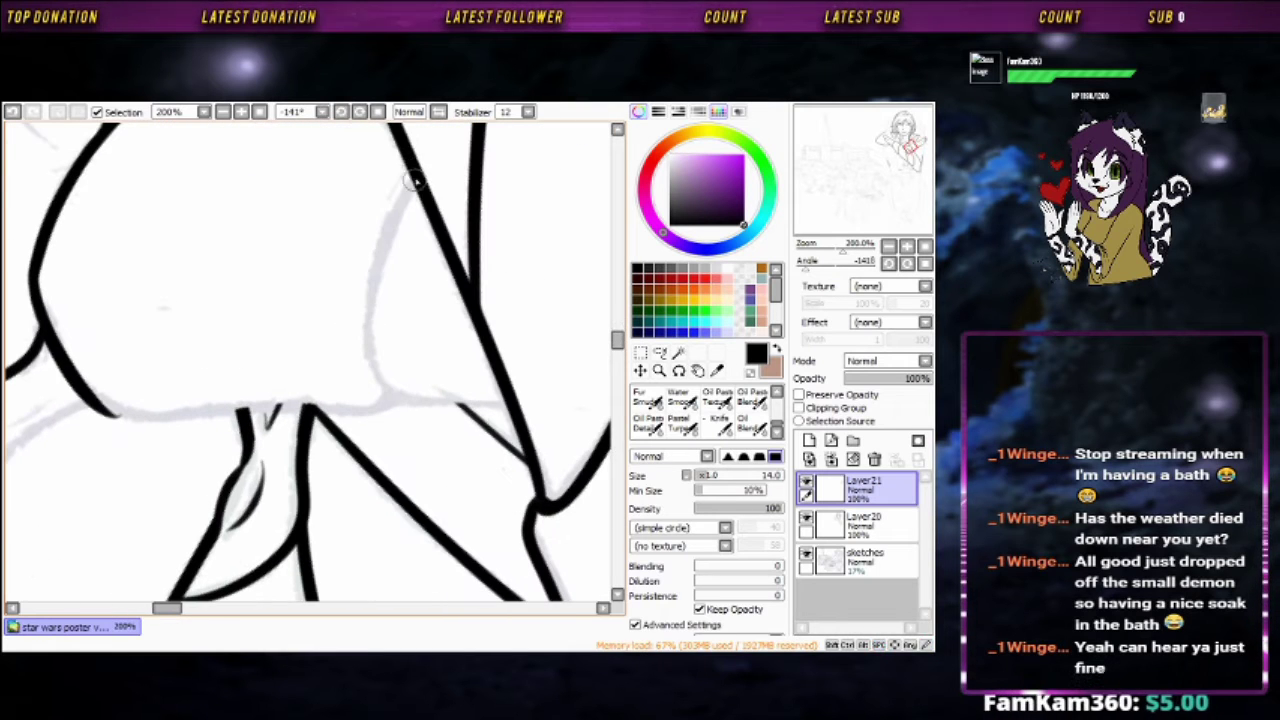
mouse_move(423, 437)
mouse_down()
mouse_move(400, 471)
mouse_move(494, 209)
mouse_move(272, 440)
mouse_up()
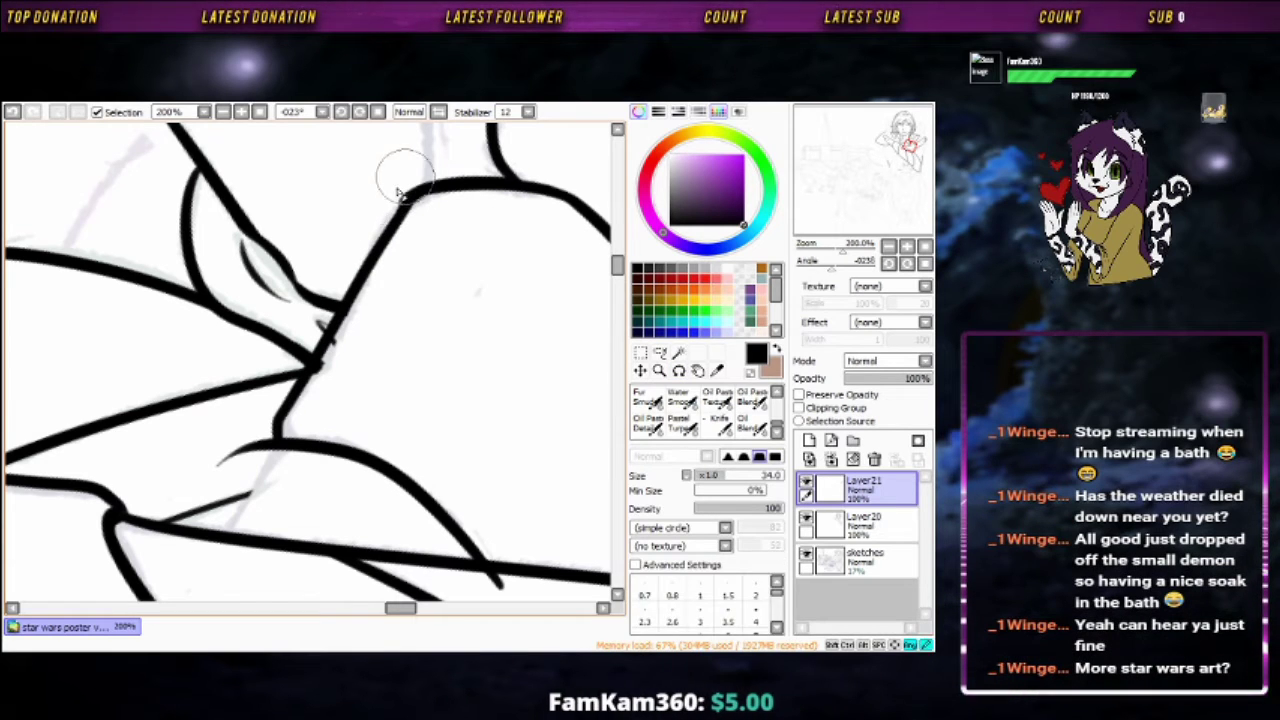
scroll(400, 175, up, 1)
scroll(345, 260, down, 1)
scroll(350, 390, down, 5)
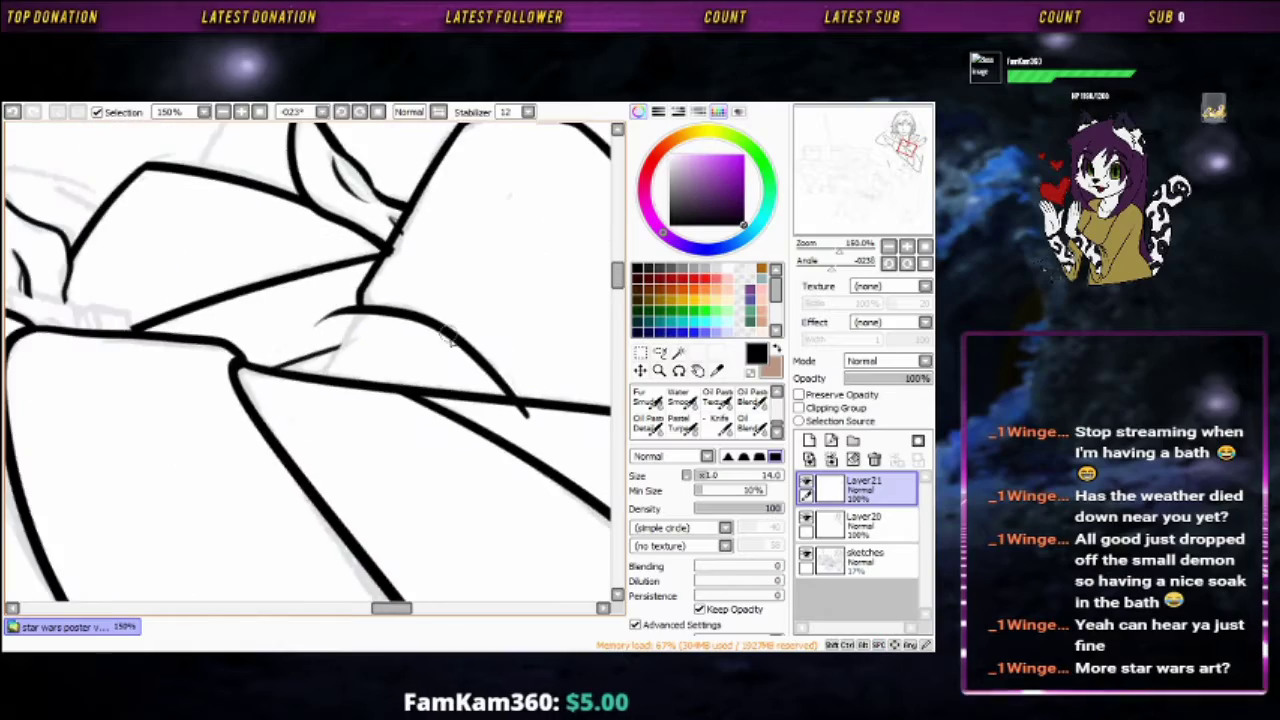
Review the whole poster with the sketches layer at 97% opacity, and leave that layer at 25% with Layer21 active
click(865, 560)
click(928, 378)
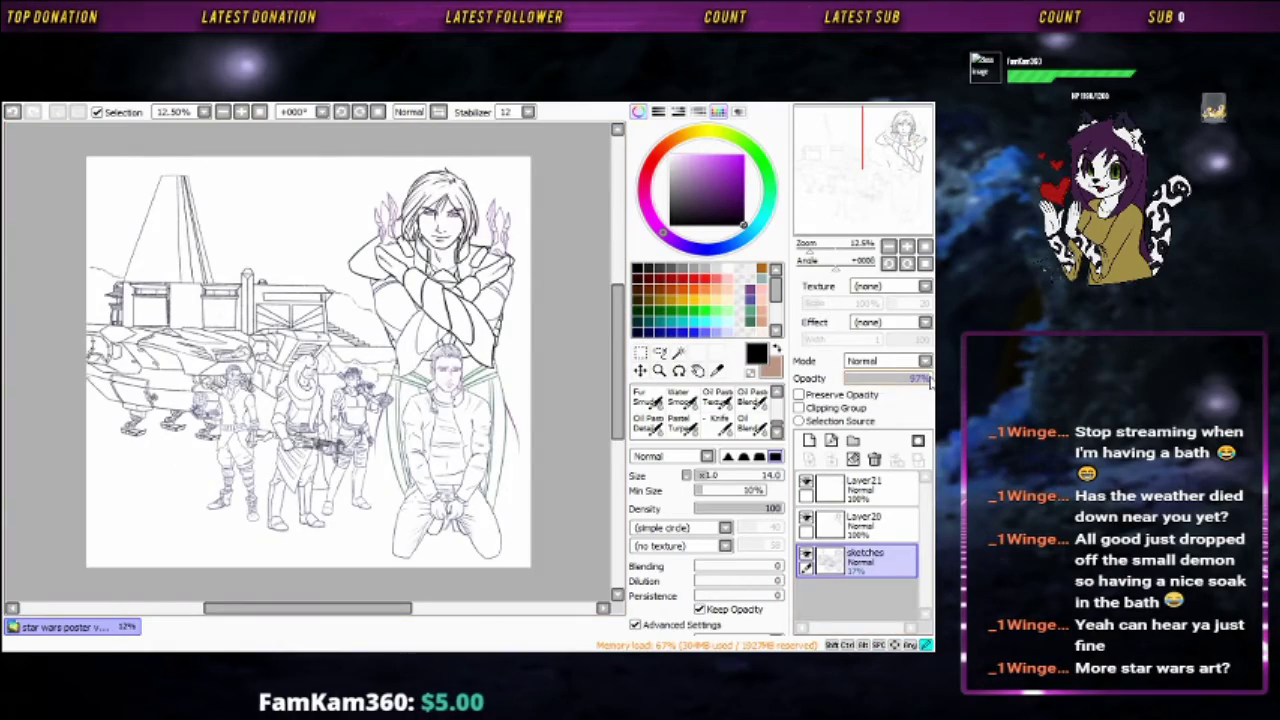
scroll(293, 397, up, 4)
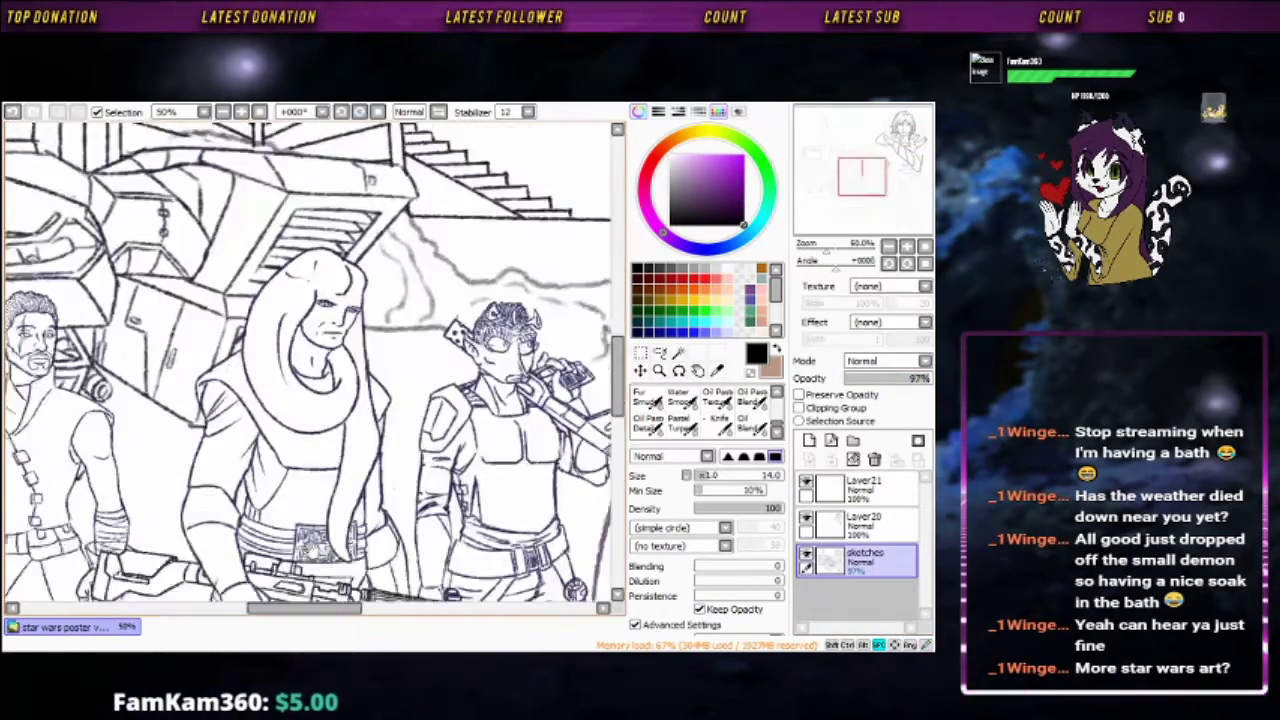
scroll(414, 323, down, 4)
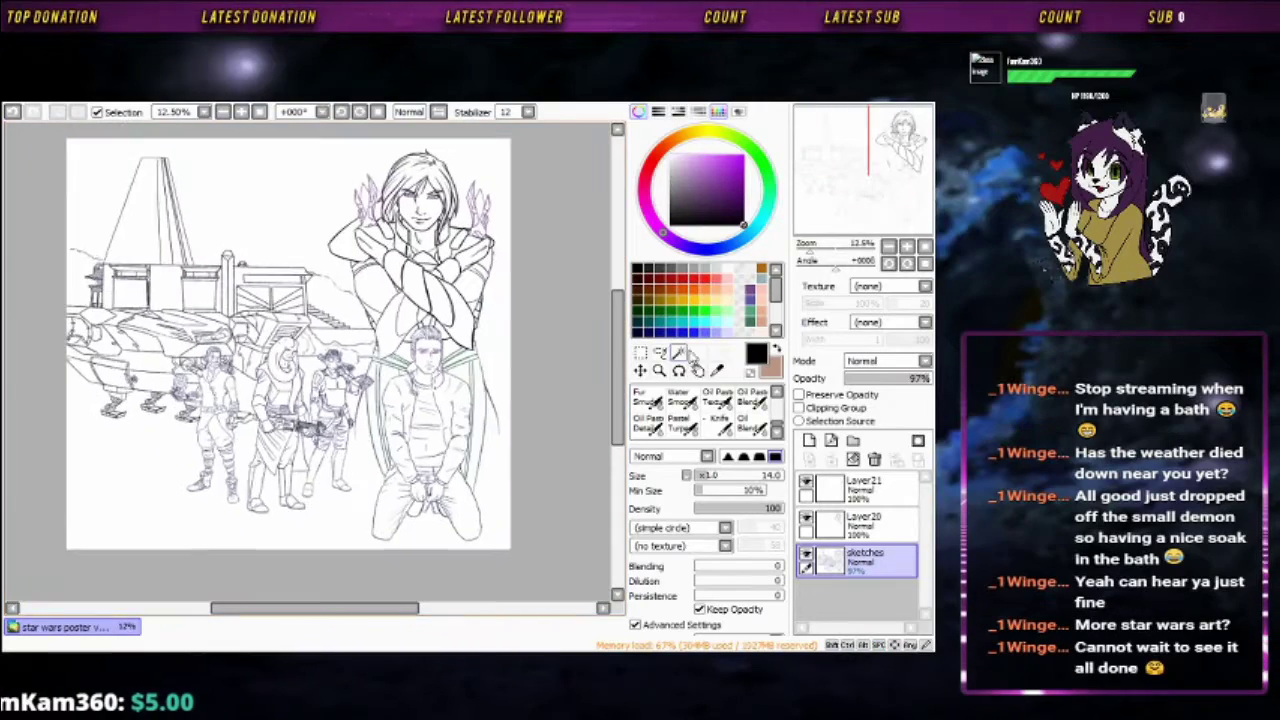
drag(873, 383, 865, 381)
click(863, 487)
Ink the short line from the elbow pad's corner down to the crossing arm line, erasing the overshooting ends
scroll(430, 300, up, 7)
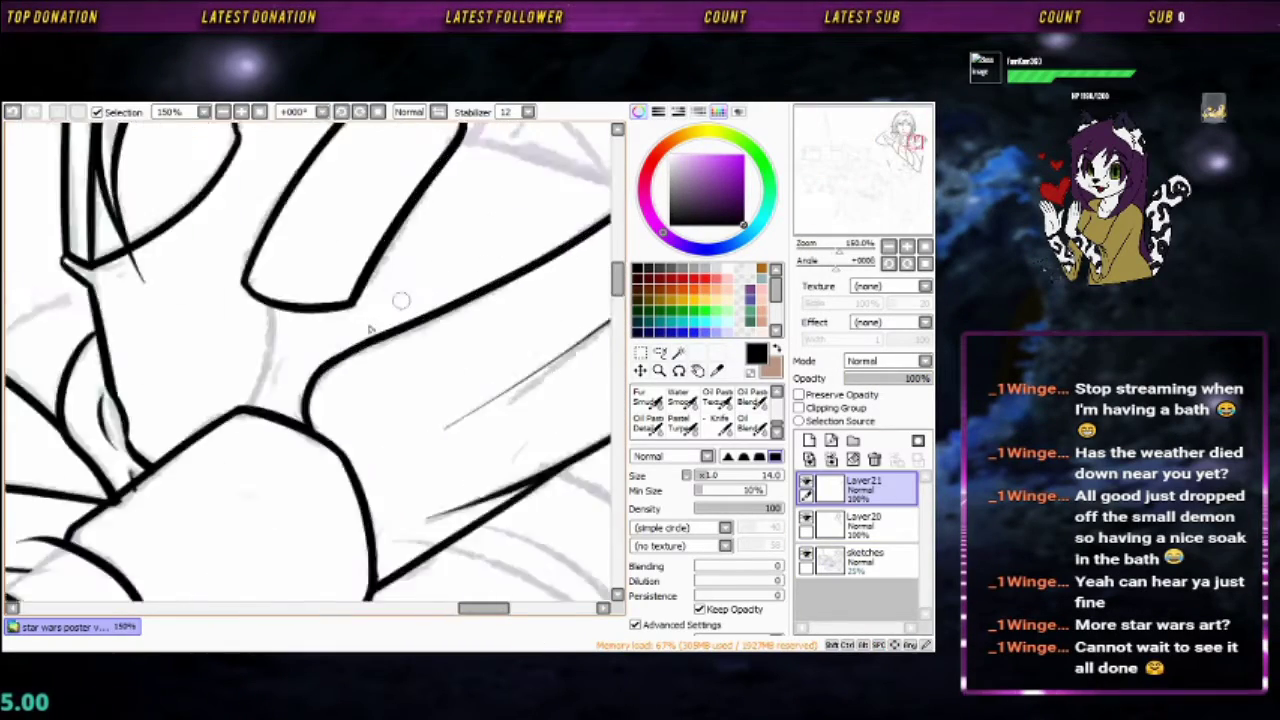
key(alt+space)
scroll(363, 282, up, 1)
mouse_move(516, 305)
mouse_down()
mouse_move(363, 282)
mouse_move(315, 358)
mouse_up()
key(e)
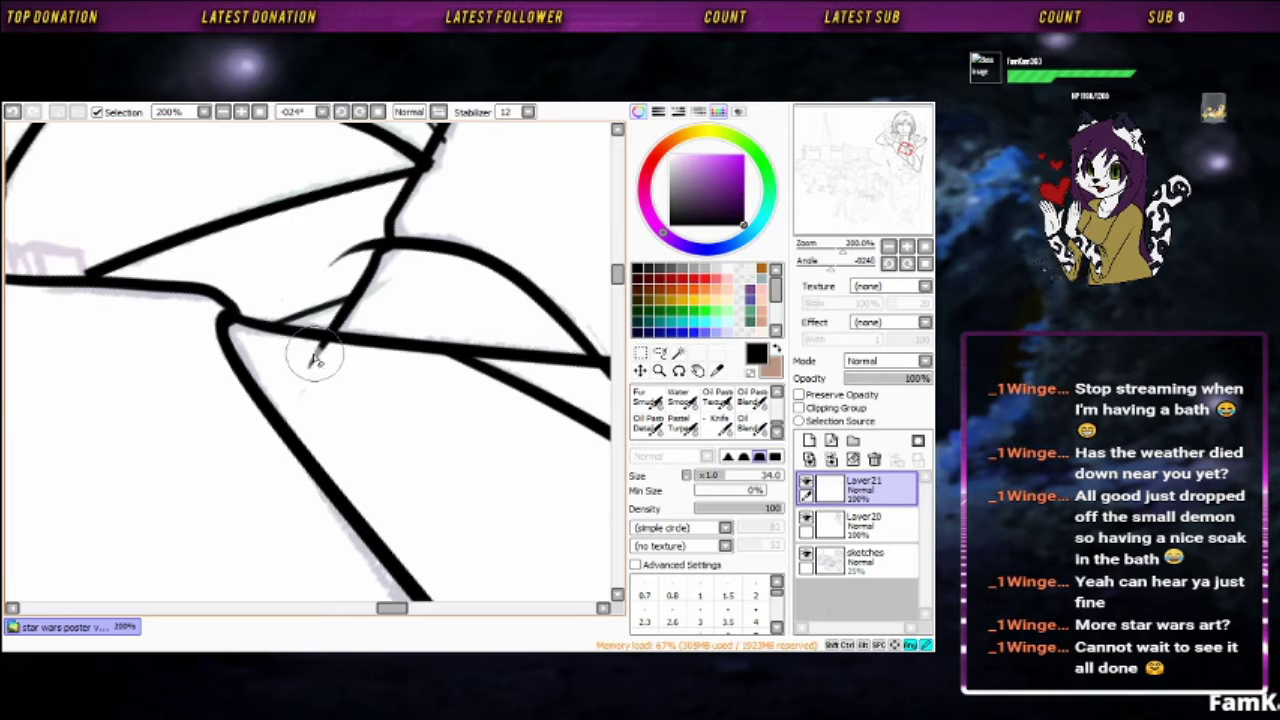
key(b)
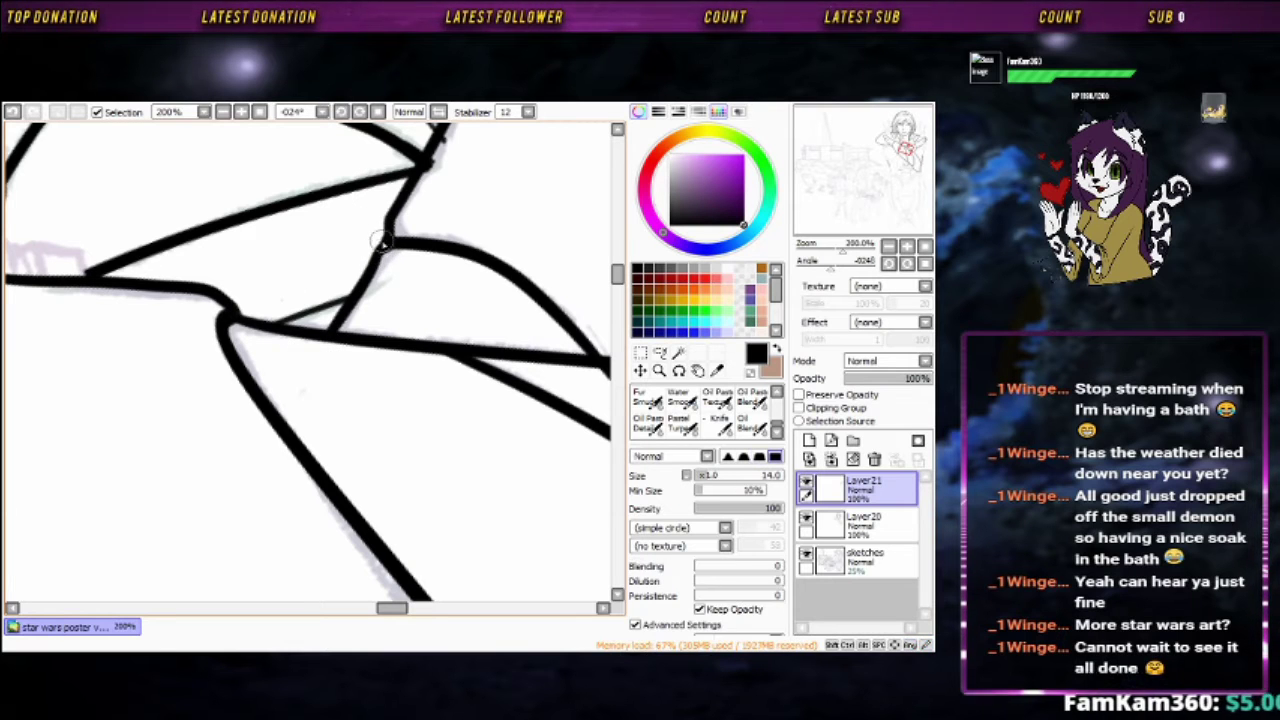
On Layer20, erase the arm line where it crosses the rounded end of the armour plate
scroll(449, 323, down, 4)
click(860, 520)
scroll(443, 306, up, 2)
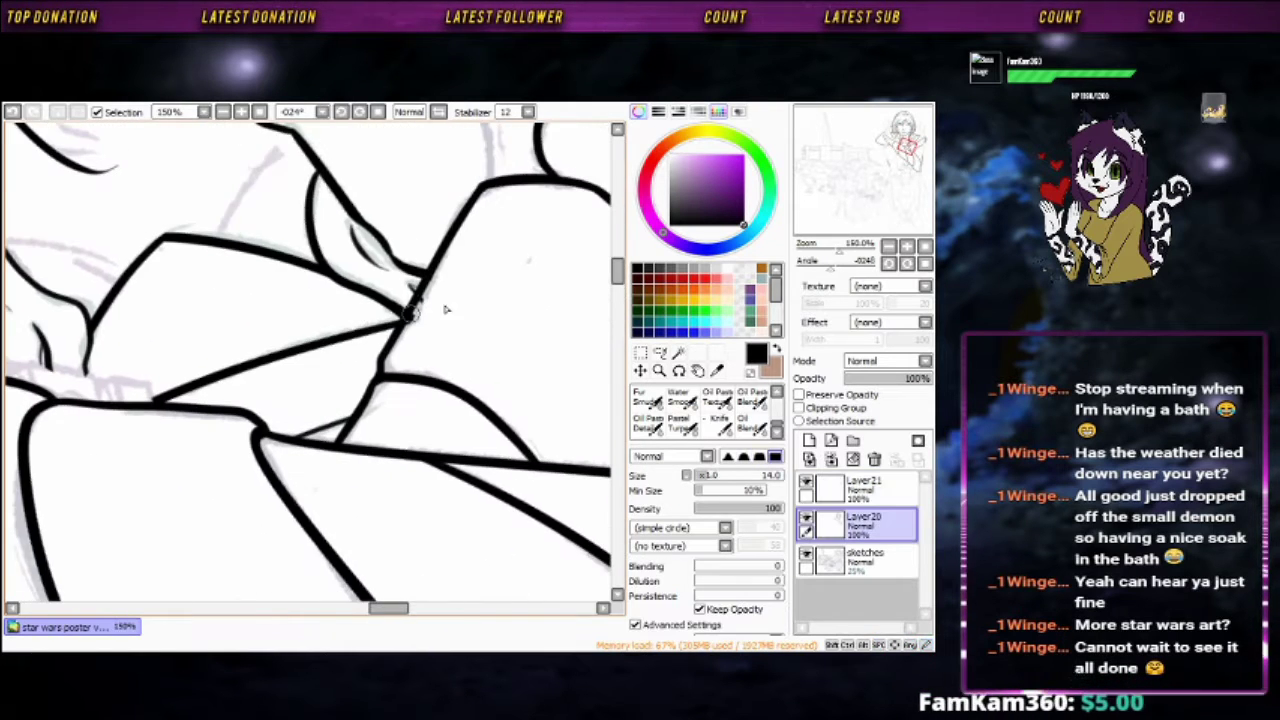
scroll(426, 449, down, 4)
scroll(433, 275, up, 5)
key(e)
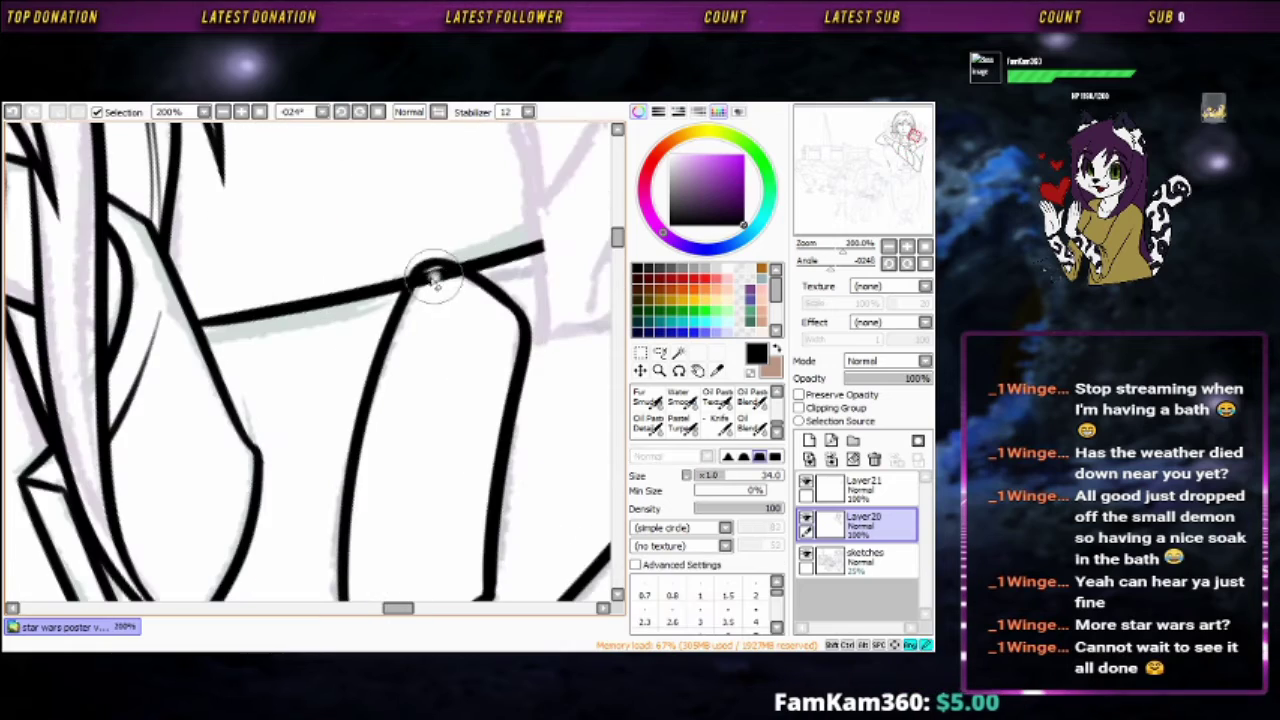
key(b)
scroll(452, 288, down, 4)
scroll(434, 437, up, 3)
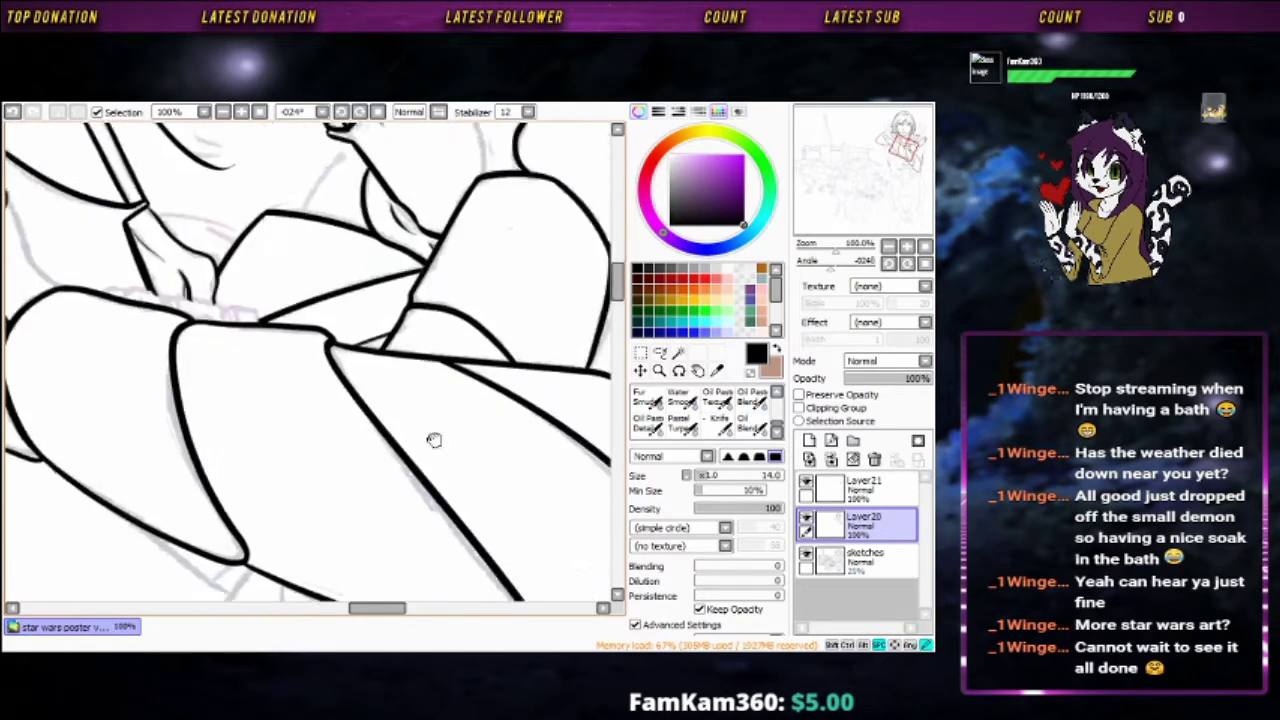
scroll(434, 434, up, 3)
key(ctrl+z)
scroll(417, 409, down, 3)
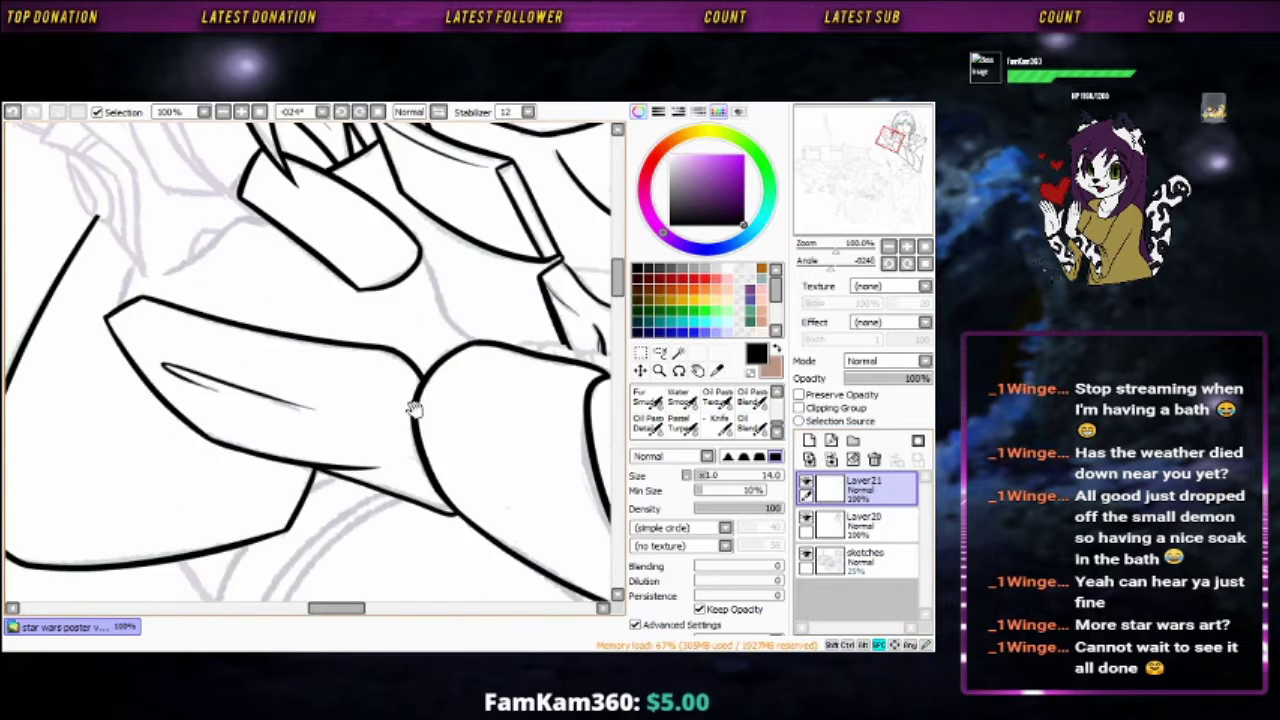
key(ctrl+y)
On Layer21, ink the sleeve's wrist edge between the armour plate and the forearm guard, cleaning up stray ends
scroll(443, 363, up, 3)
mouse_move(476, 305)
mouse_down()
mouse_move(486, 420)
mouse_move(520, 380)
mouse_move(427, 226)
mouse_move(410, 462)
mouse_up()
key(e)
key(b)
key(ctrl+z)
key(e)
key(b)
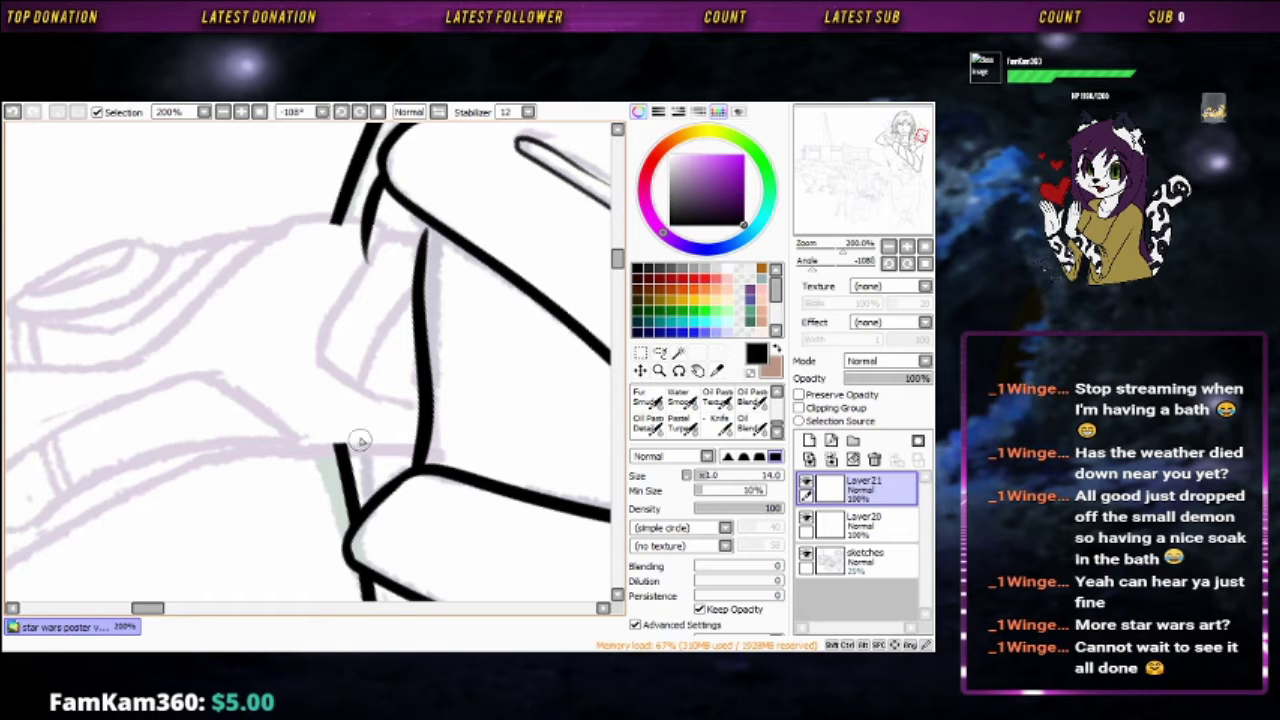
On the other arm, ink the line joining the armour plate to the elbow pad and the sleeve's wrist edge
scroll(388, 342, down, 3)
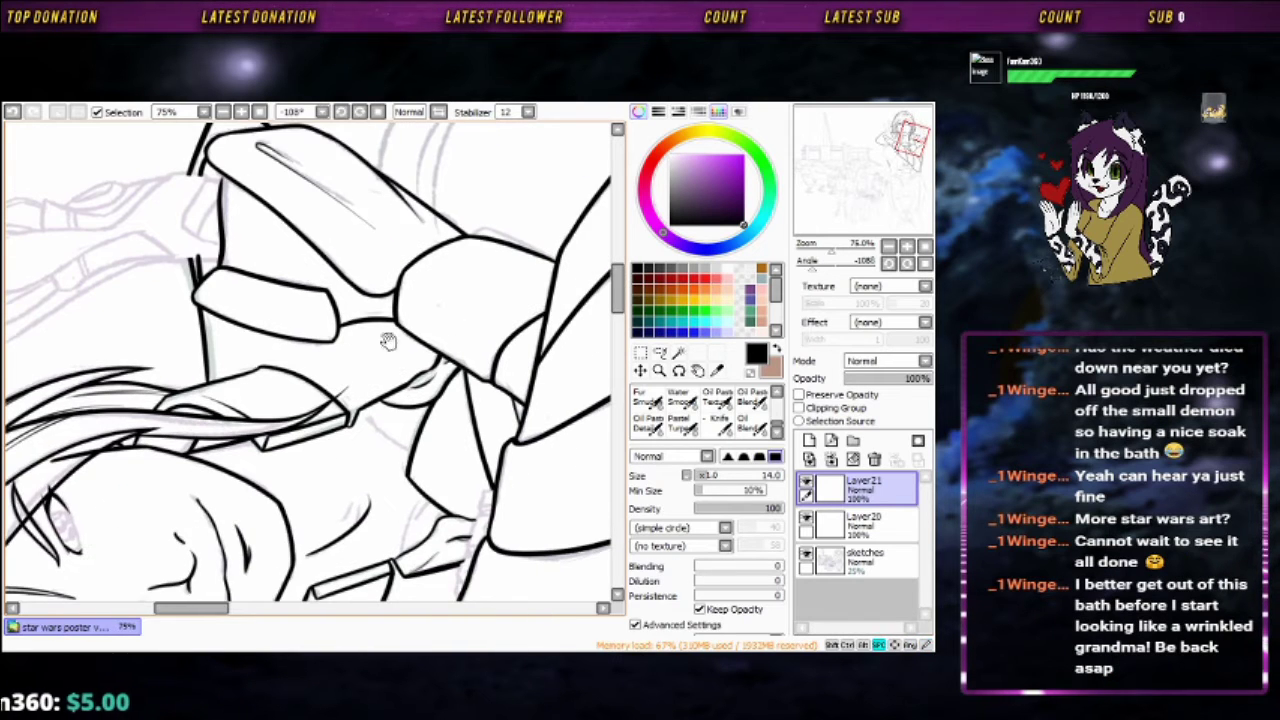
drag(497, 337, 503, 445)
scroll(505, 420, up, 3)
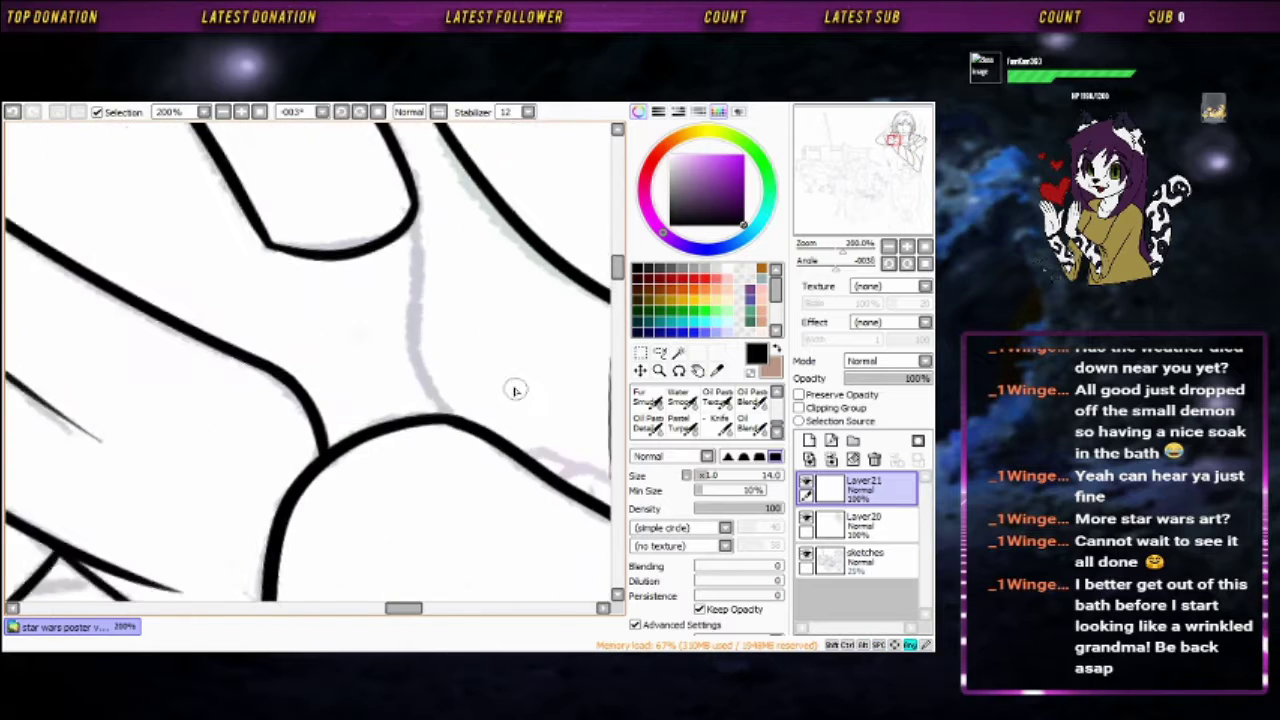
key(e)
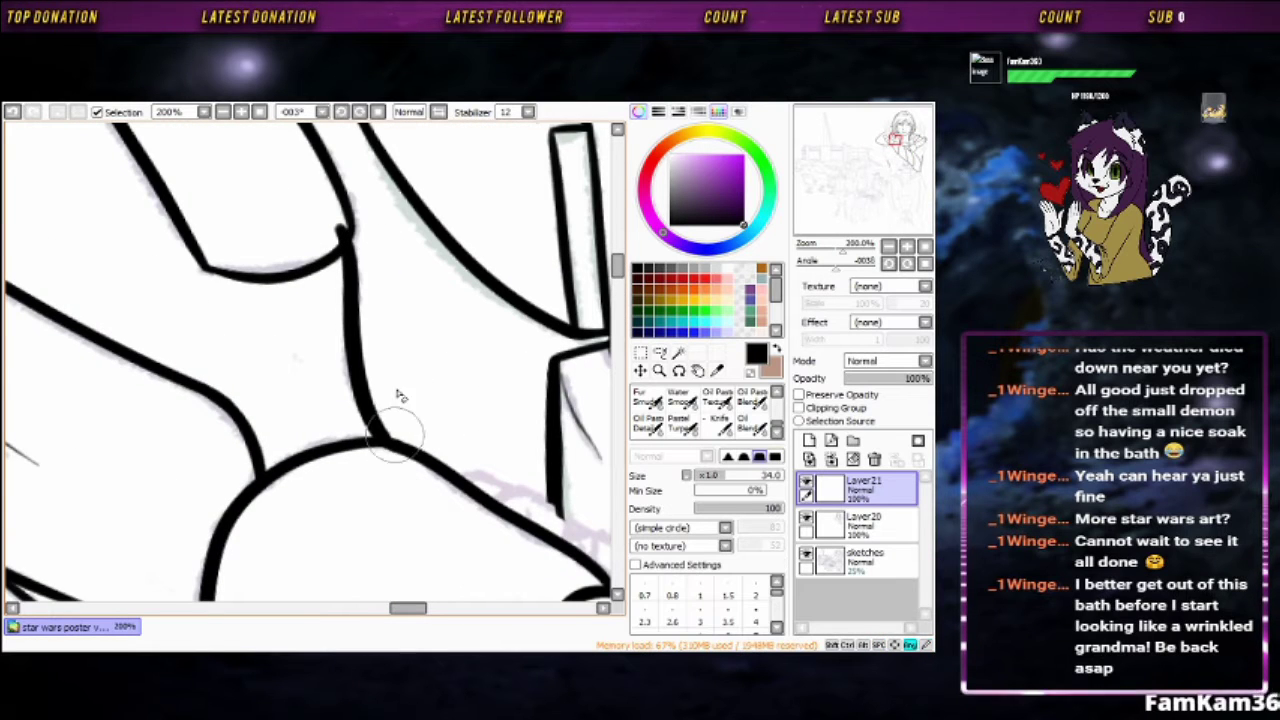
key(b)
mouse_move(340, 228)
mouse_down()
mouse_move(386, 400)
mouse_move(407, 272)
mouse_move(443, 237)
mouse_move(405, 230)
mouse_up()
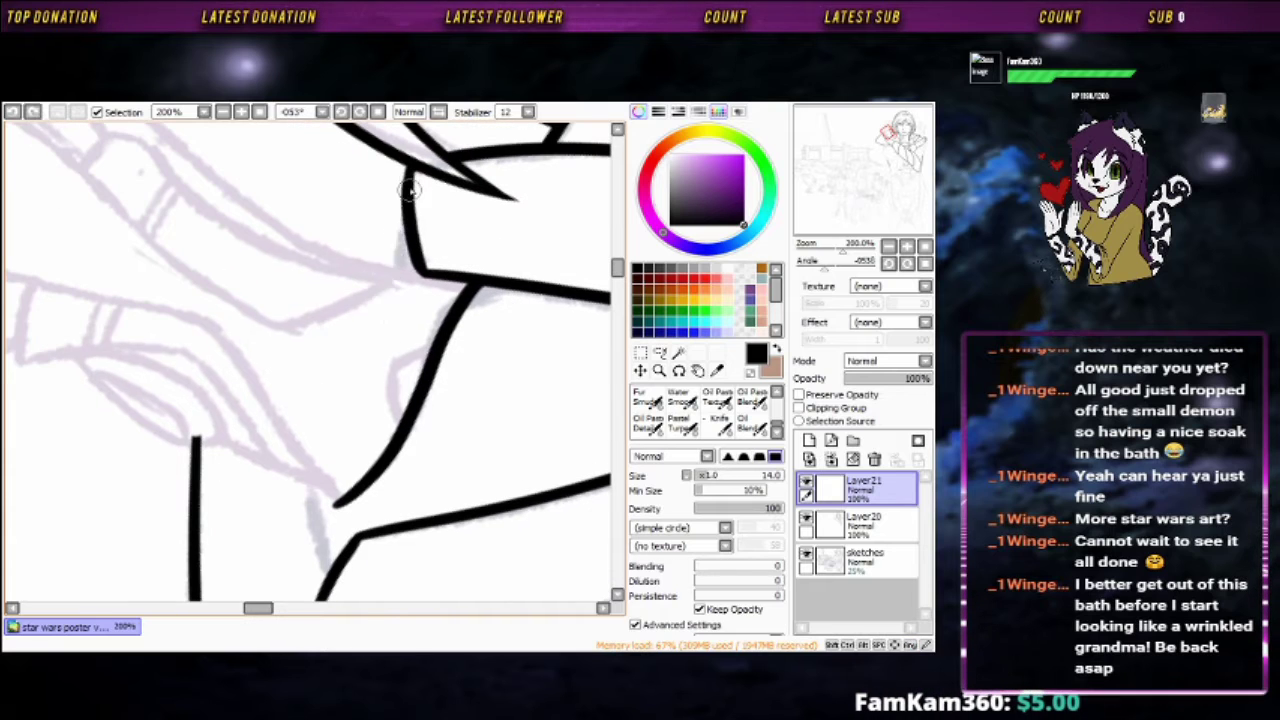
Ink the short curved sleeve line between the armour plate's tip and the guard's pointed corner, trimming its overshooting end
drag(371, 286, 429, 208)
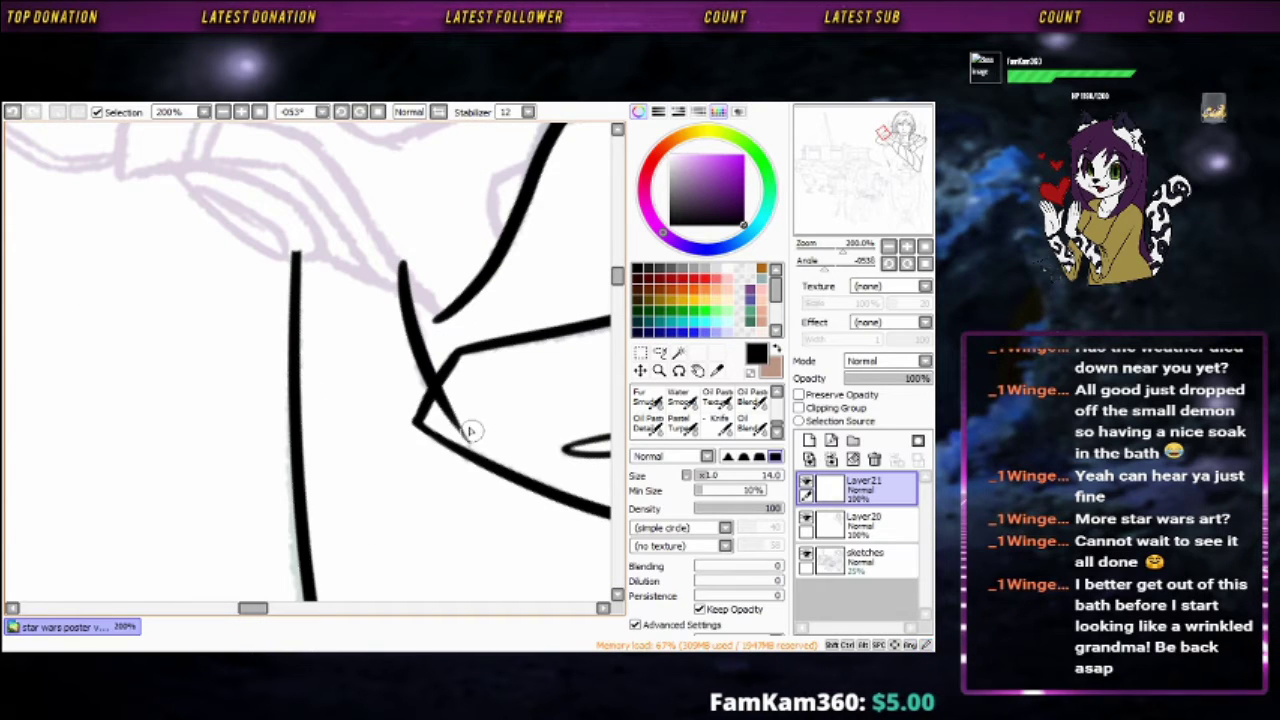
key(e)
key(b)
key(Home)
scroll(408, 277, down, 5)
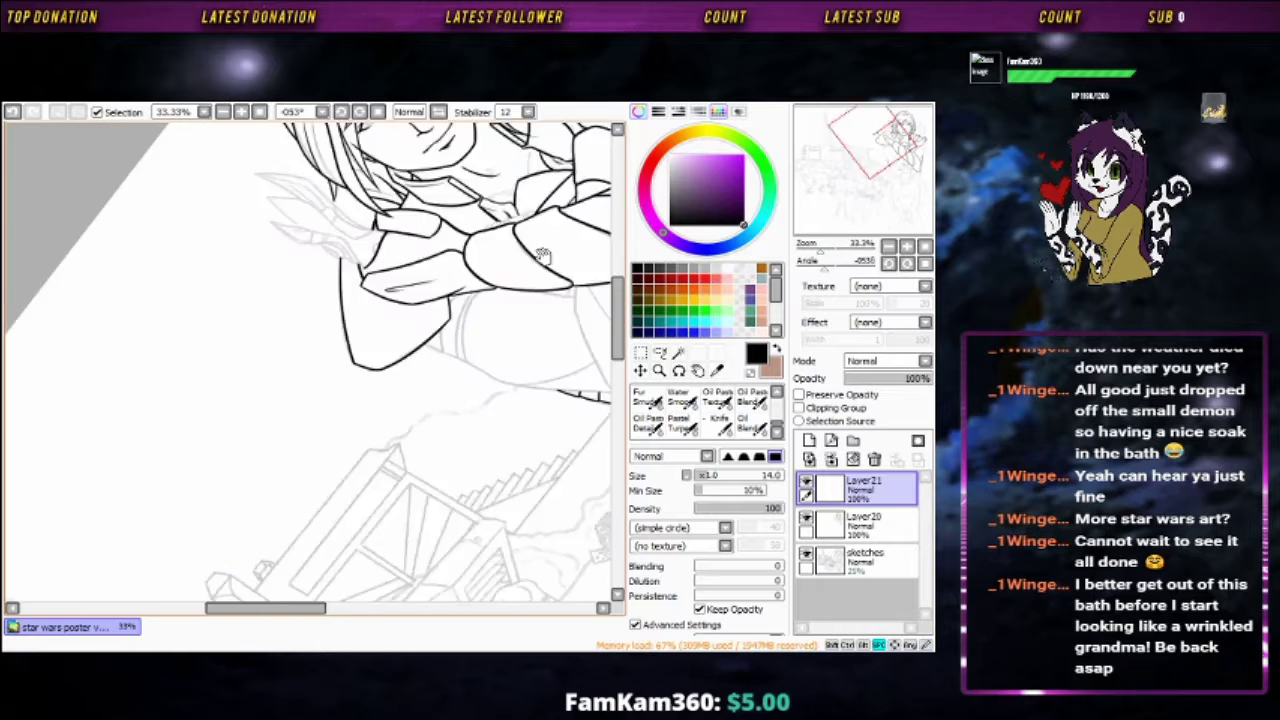
Ink the short inner fold and the long rounded inset outline on the hanging part of the sleeve
scroll(481, 282, up, 4)
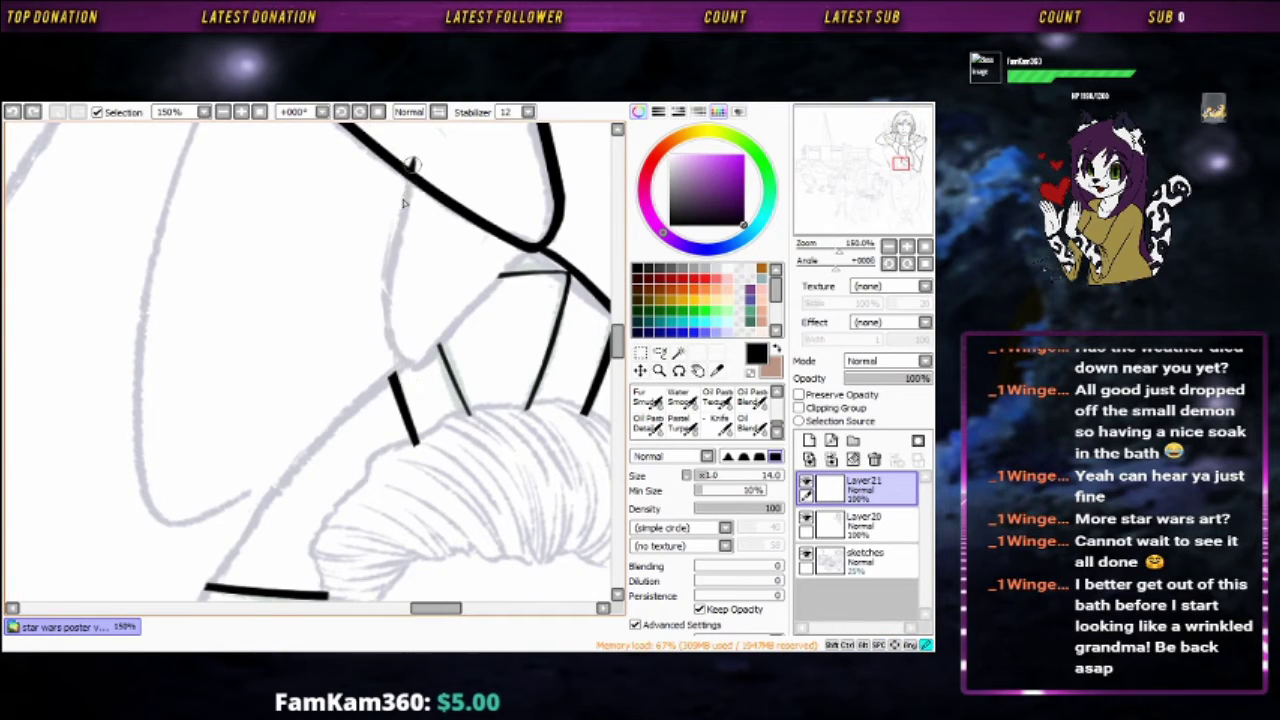
scroll(412, 164, down, 2)
drag(463, 337, 502, 232)
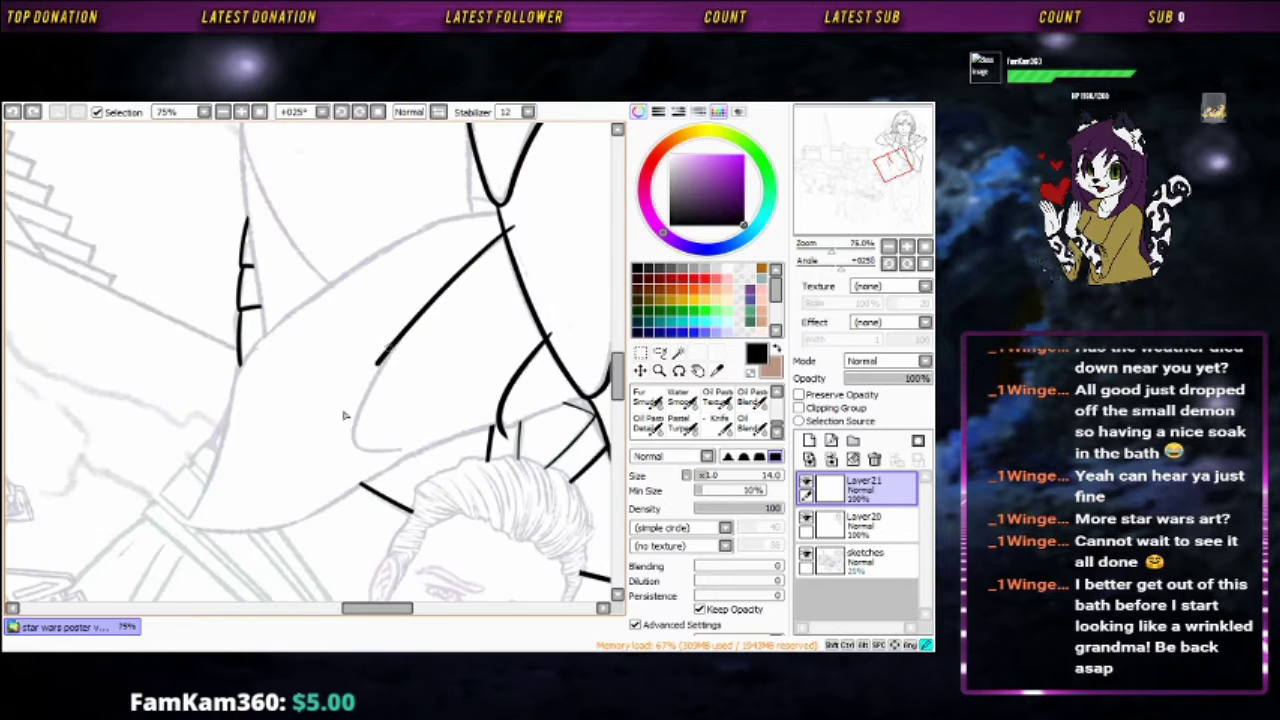
drag(515, 240, 556, 343)
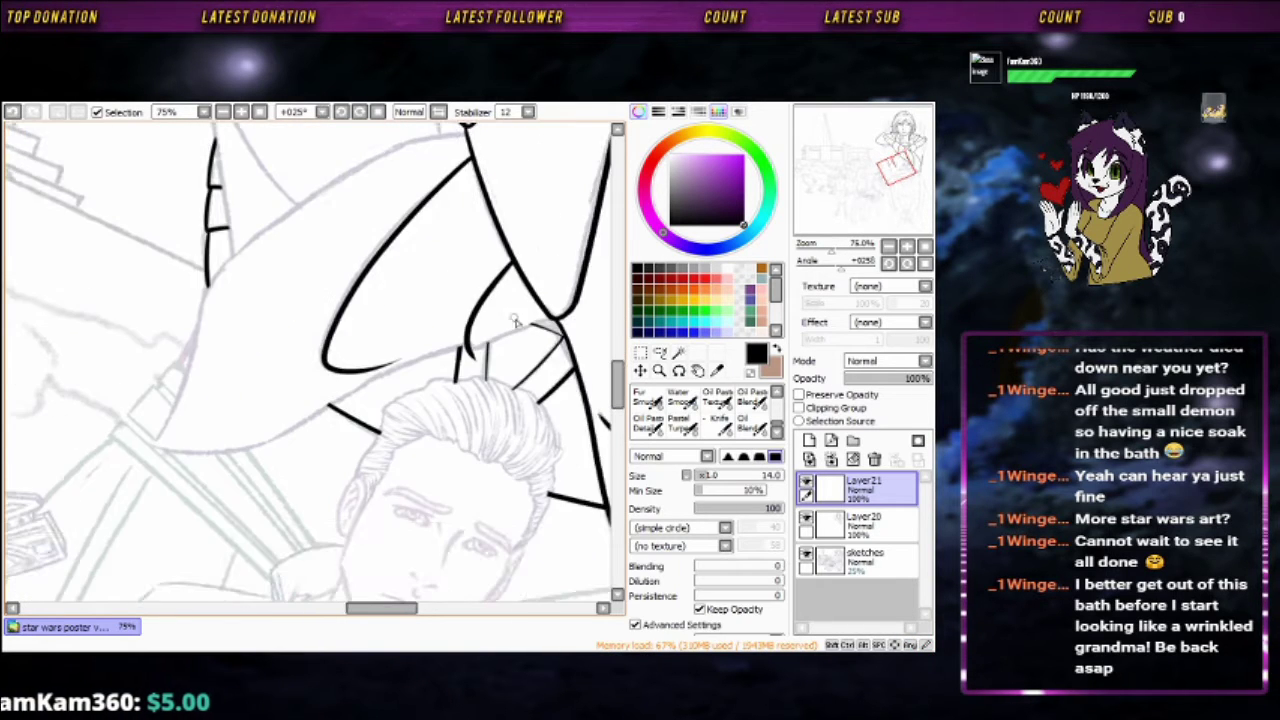
Ink the short sleeve edge from the arm crossing to the inner fold and erase the overshooting ends
scroll(477, 377, up, 3)
scroll(480, 272, up, 1)
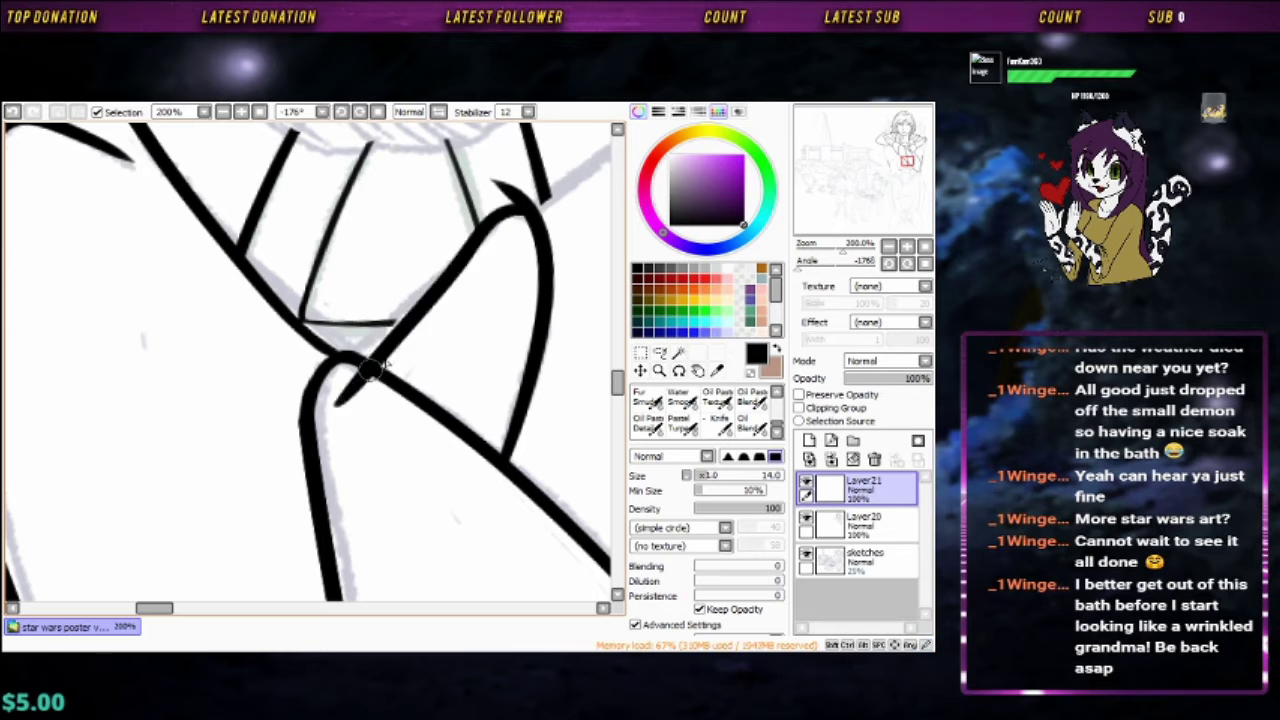
key(e)
drag(345, 362, 311, 455)
key(b)
drag(543, 200, 306, 177)
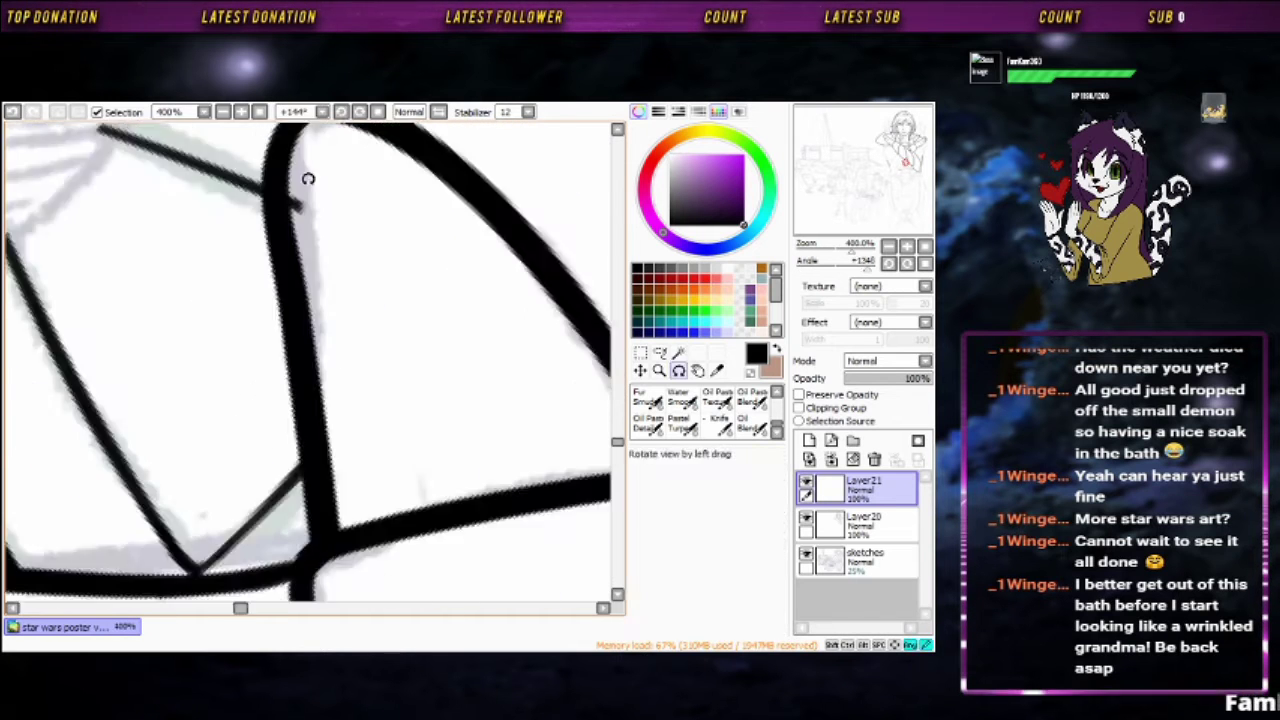
scroll(412, 292, up, 2)
scroll(415, 292, down, 5)
On a new layer, ink the sleeve's long lower edge toward its pointed tip and adjust its placement with Transform
mouse_move(415, 292)
mouse_down()
mouse_move(540, 280)
mouse_move(393, 222)
mouse_up()
key(ctrl+shift+n)
scroll(540, 280, up, 1)
drag(460, 402, 491, 380)
key(ctrl+t)
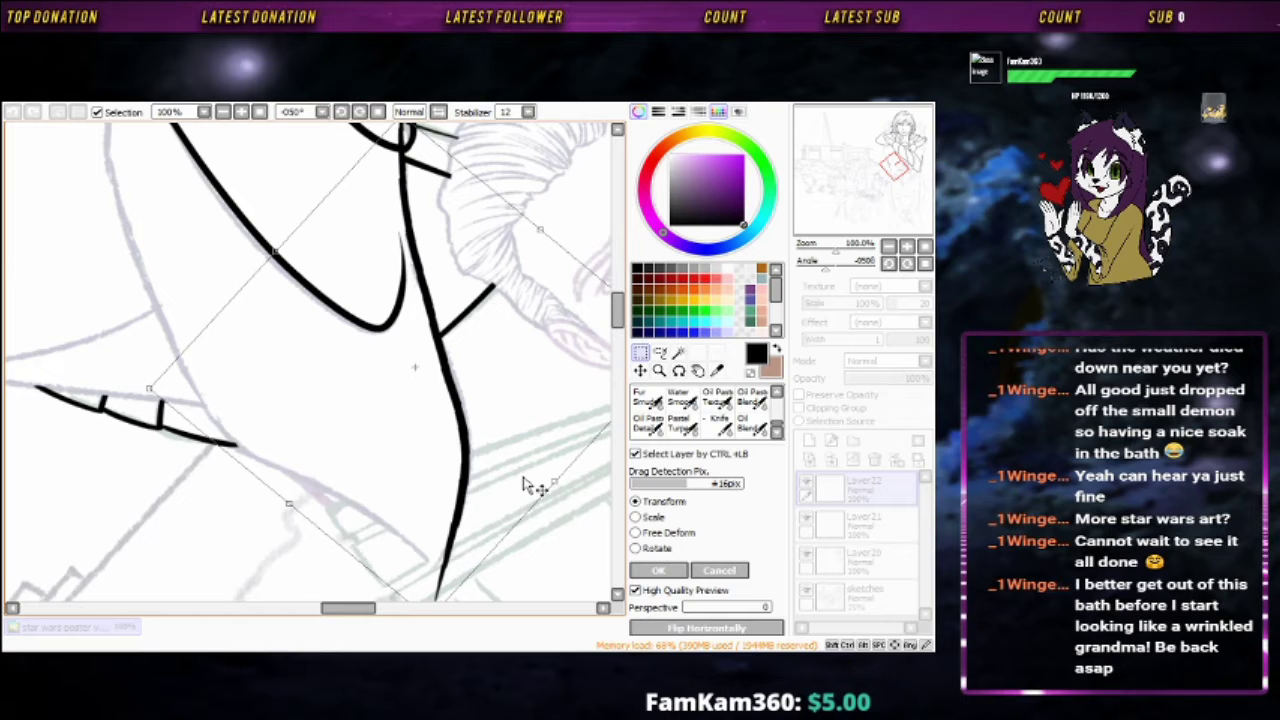
key(Return)
Tidy the lines meeting the new sleeve edge and merge Layer22 into Layer21
scroll(490, 310, up, 3)
drag(490, 310, 866, 515)
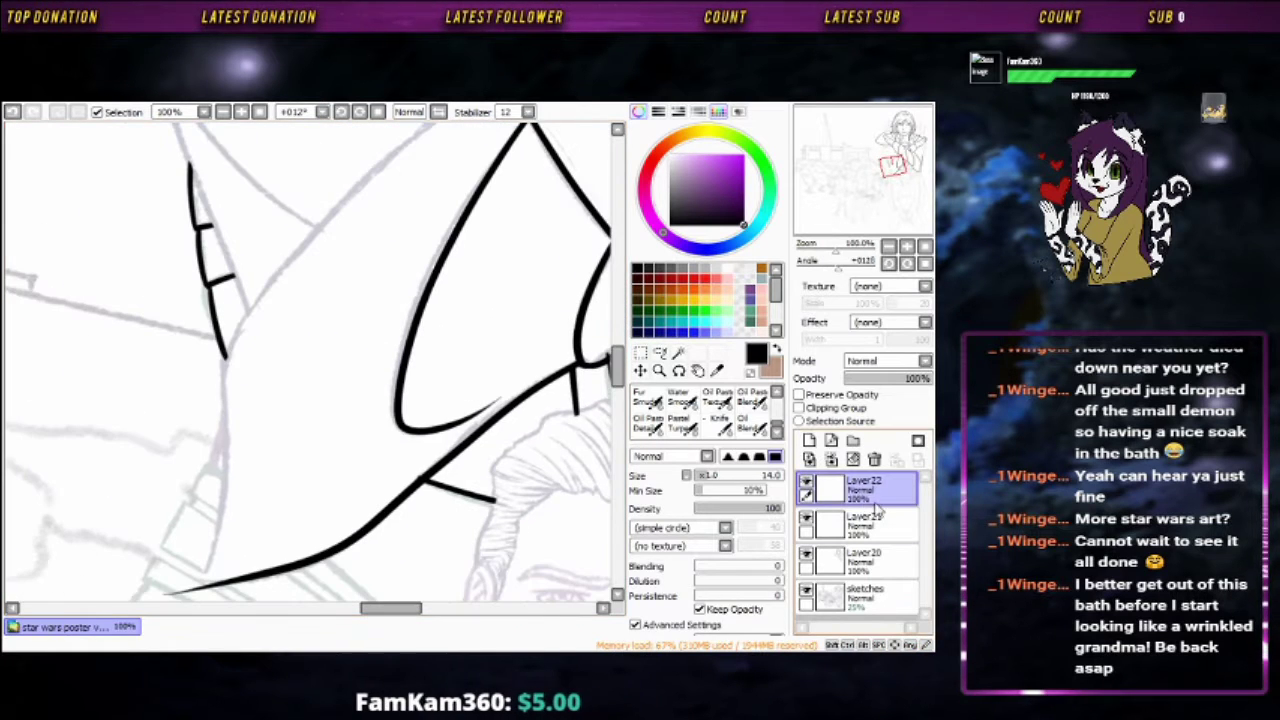
click(862, 560)
drag(606, 378, 412, 403)
scroll(523, 423, down, 2)
key(ctrl+z)
scroll(412, 403, up, 2)
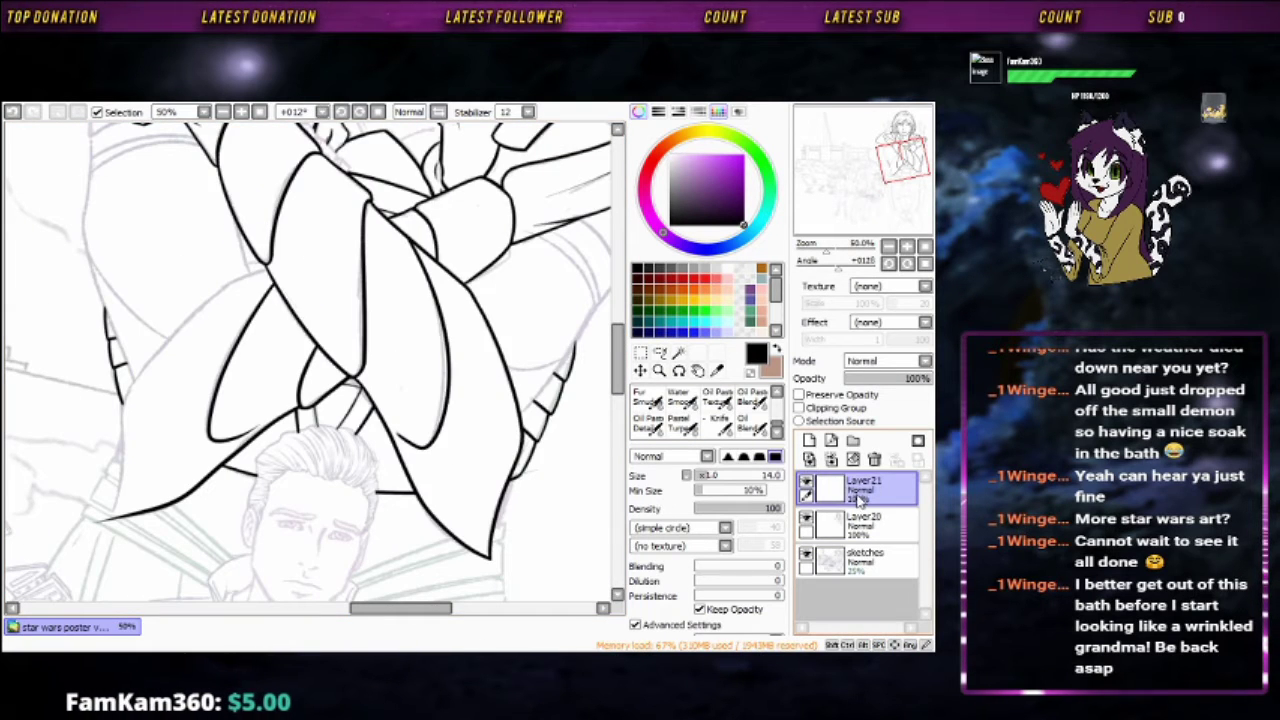
Ink the sleeve's outer edge past the small side plates and down through its pointed tip
scroll(591, 385, down, 2)
scroll(591, 385, up, 3)
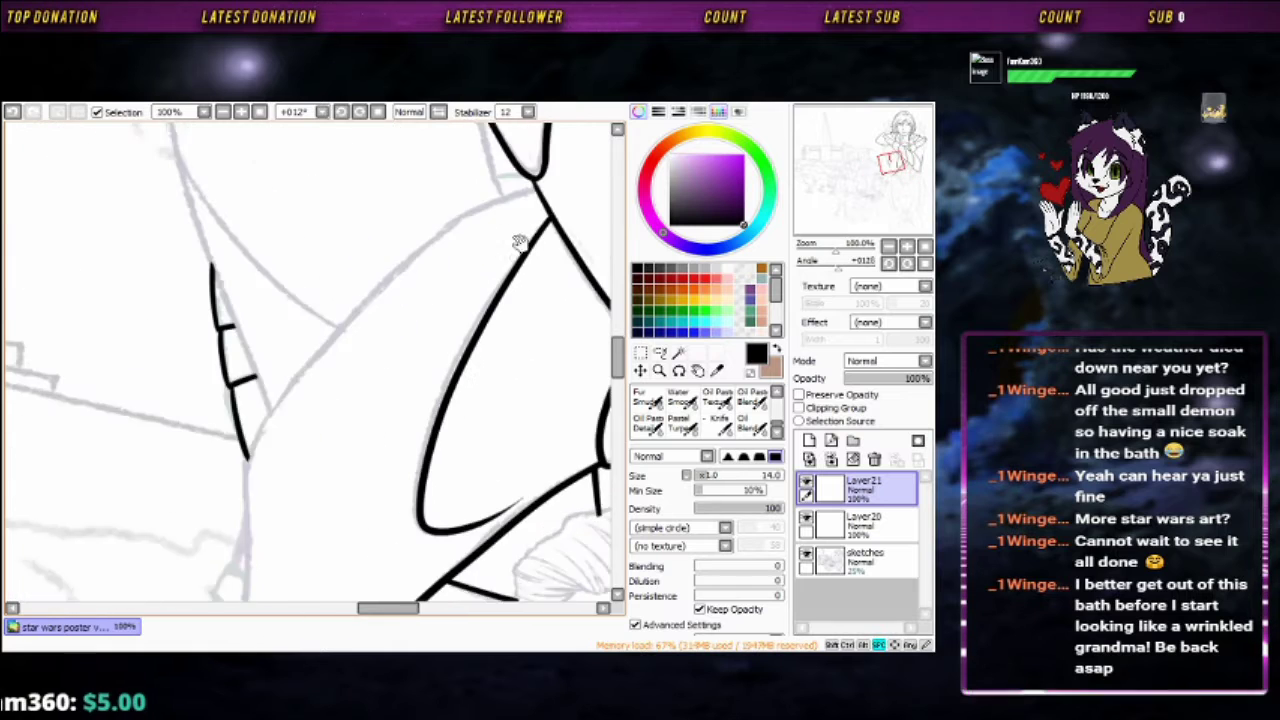
scroll(417, 269, down, 5)
scroll(417, 269, up, 3)
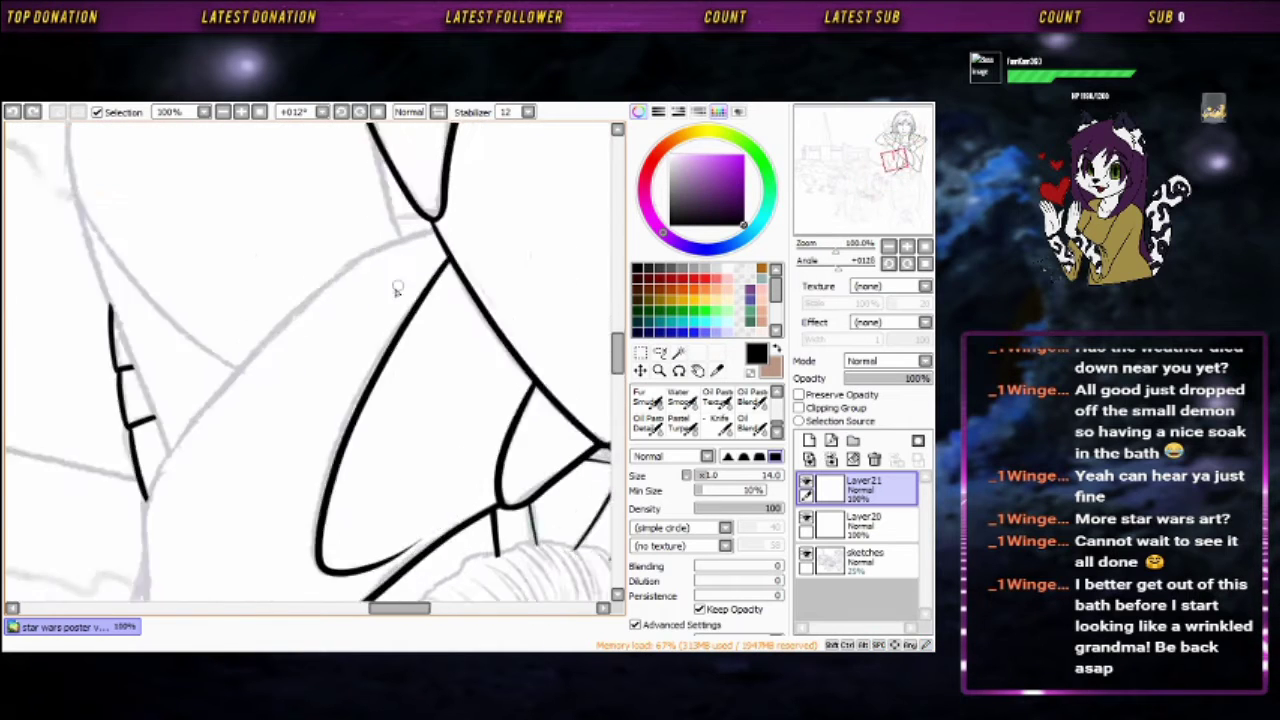
drag(200, 590, 440, 260)
drag(390, 220, 338, 525)
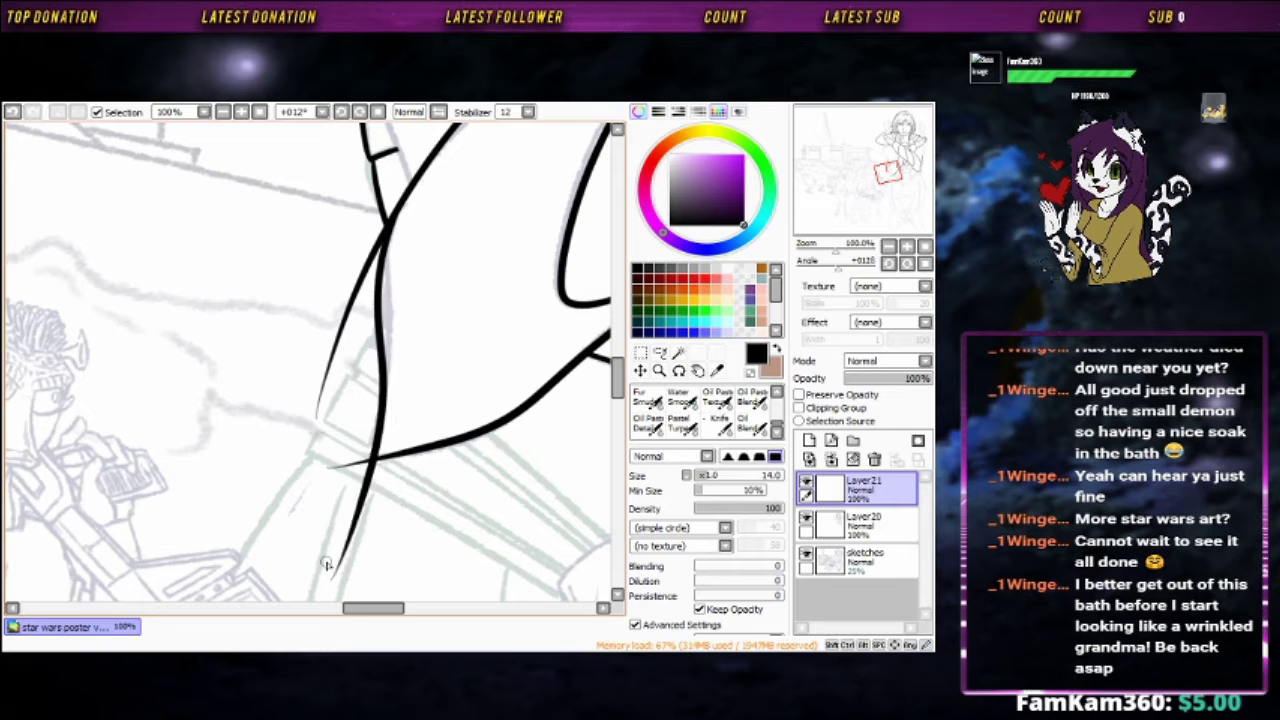
key(h)
drag(500, 255, 491, 578)
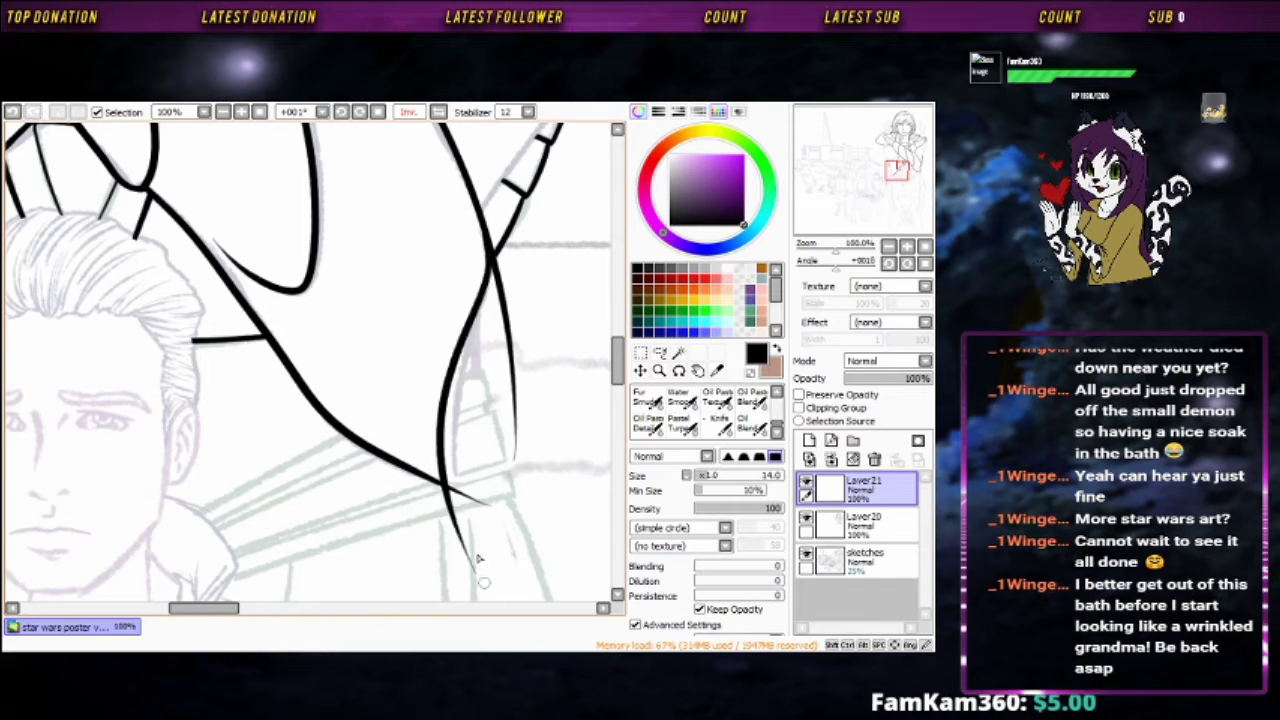
Erase the line ends that overshoot the sleeve's pointed tip
scroll(491, 585, down, 2)
scroll(523, 331, up, 3)
key(Delete)
key(Delete)
key(Delete)
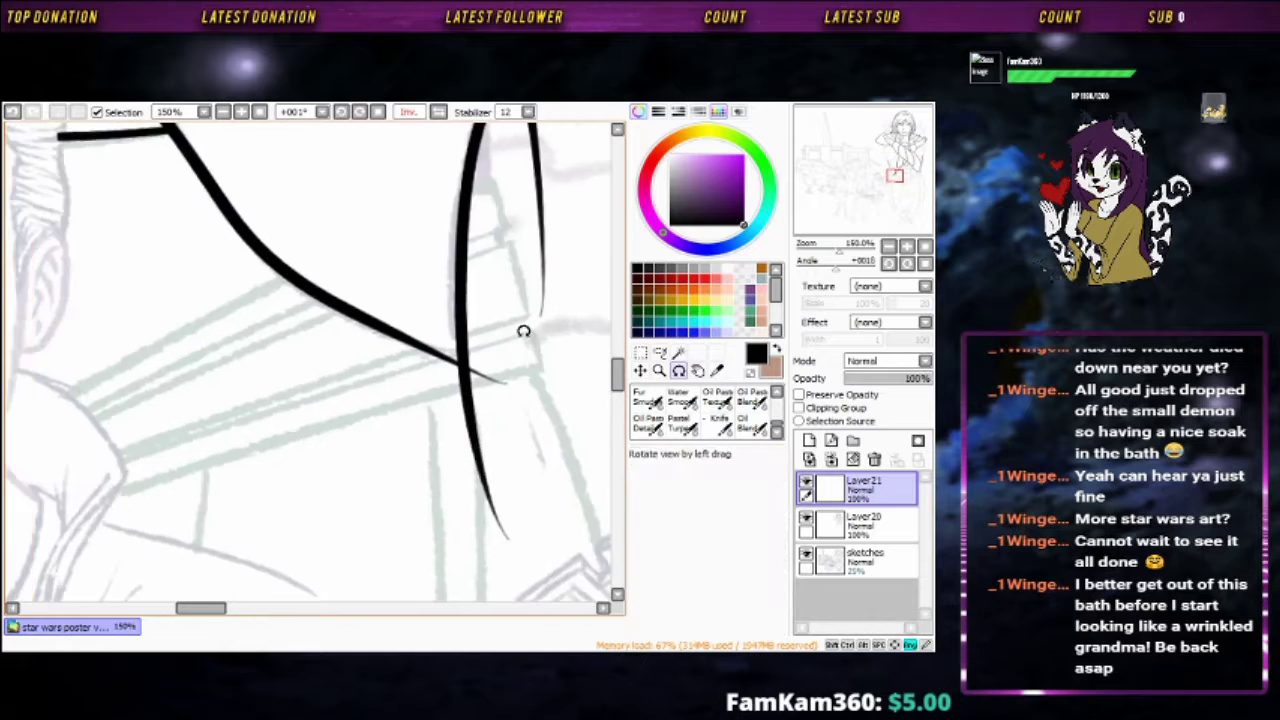
key(e)
drag(285, 540, 340, 442)
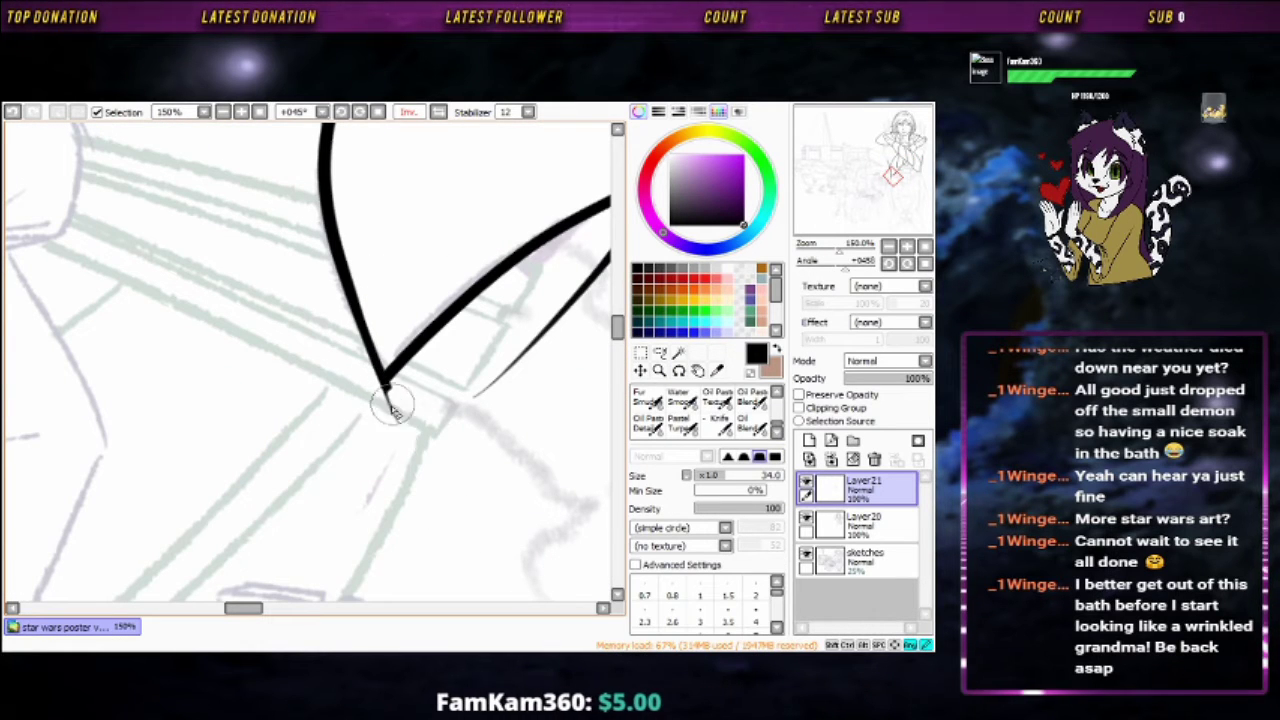
On Layer21, erase the stray curve running outside the sleeve's outer edge below the side plates
key(Page_Down)
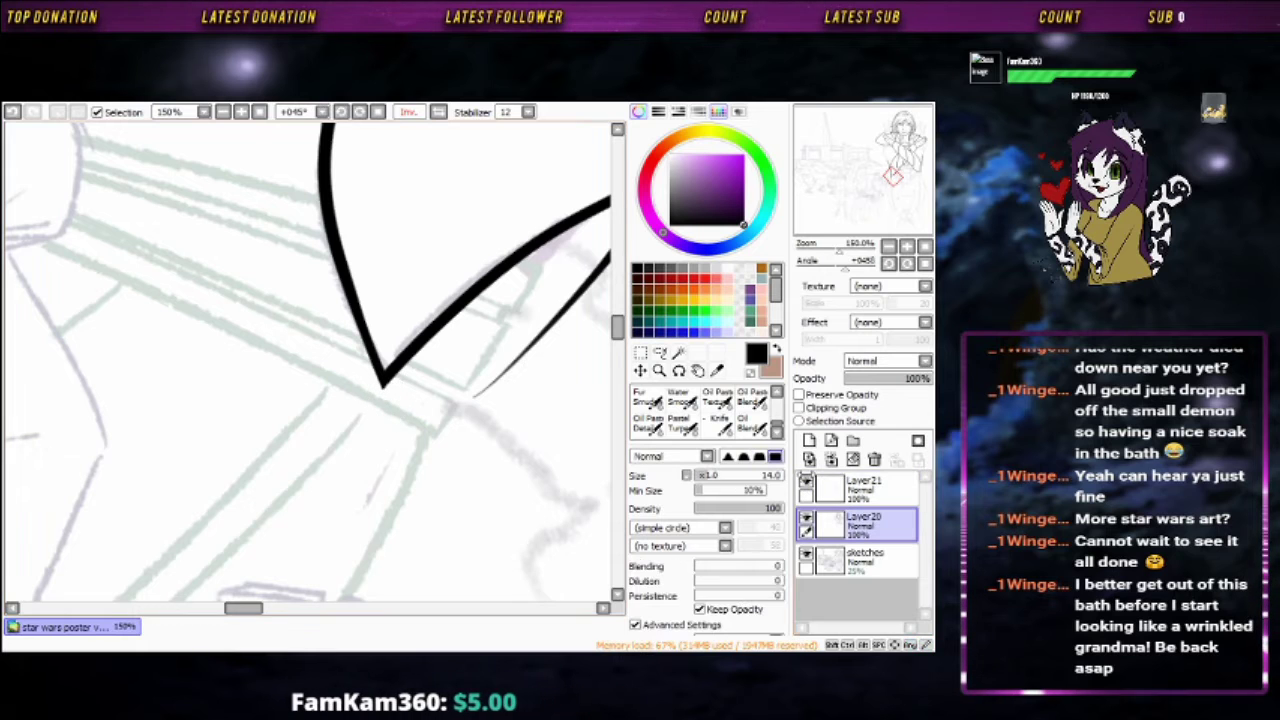
key(Page_Up)
key(n)
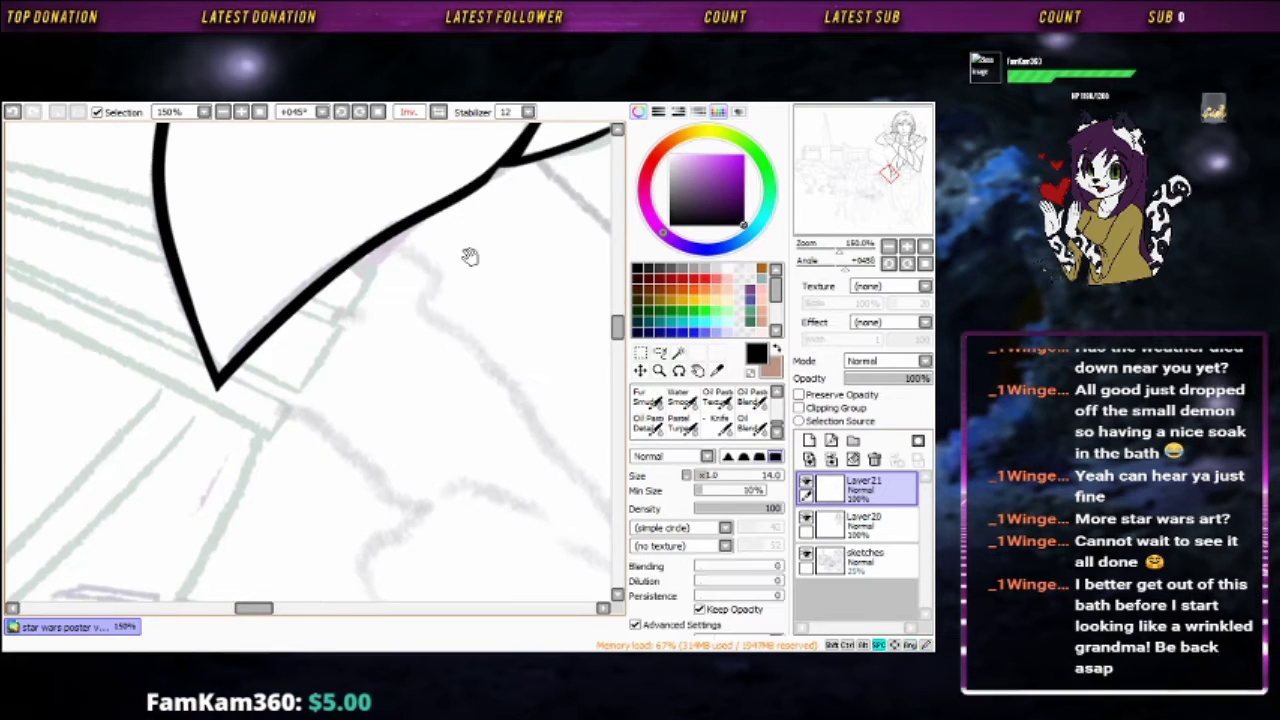
mouse_move(471, 257)
mouse_down()
mouse_move(149, 354)
mouse_move(432, 205)
mouse_up()
mouse_move(368, 276)
mouse_down()
mouse_move(343, 323)
mouse_move(371, 371)
mouse_move(349, 357)
mouse_move(426, 440)
mouse_move(380, 330)
mouse_up()
key(Home)
key(ctrl+e)
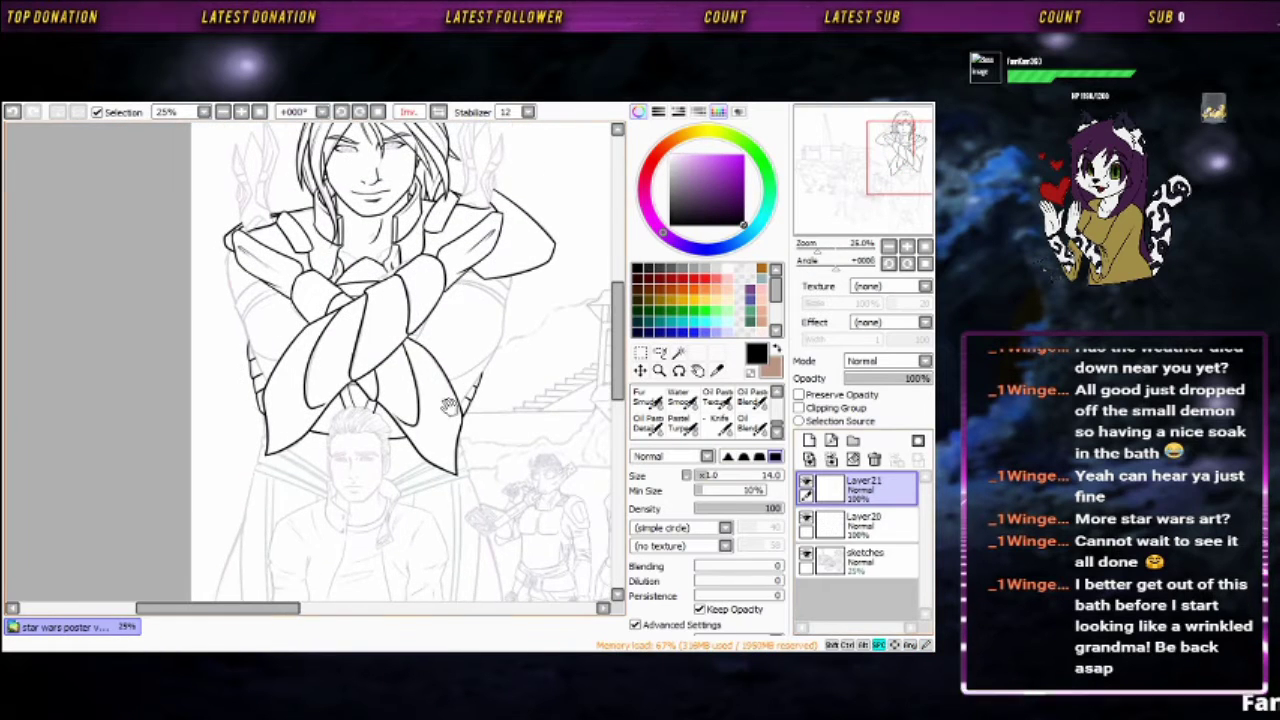
Ink the outer upper-arm lines just beyond the forearm guards on both arms, erasing the excess ends
mouse_move(448, 404)
mouse_down()
mouse_move(443, 209)
mouse_move(454, 202)
mouse_up()
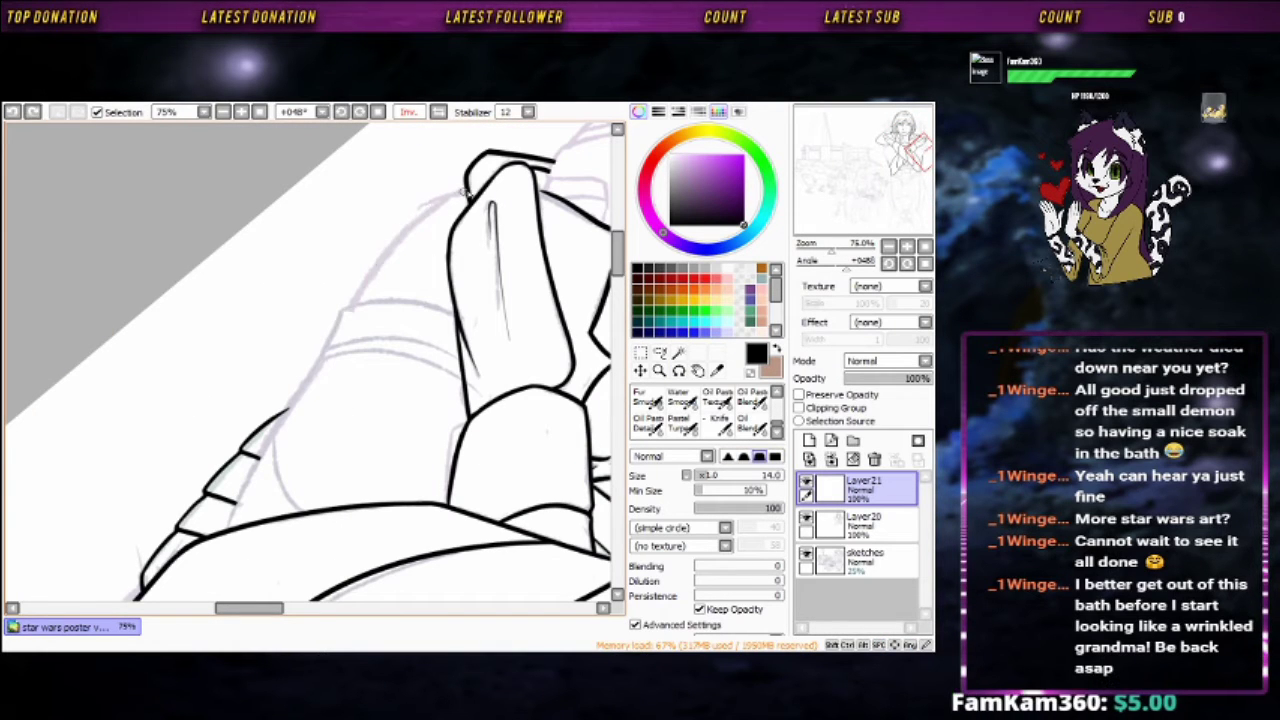
mouse_move(490, 332)
mouse_down()
mouse_move(508, 383)
mouse_move(502, 331)
mouse_up()
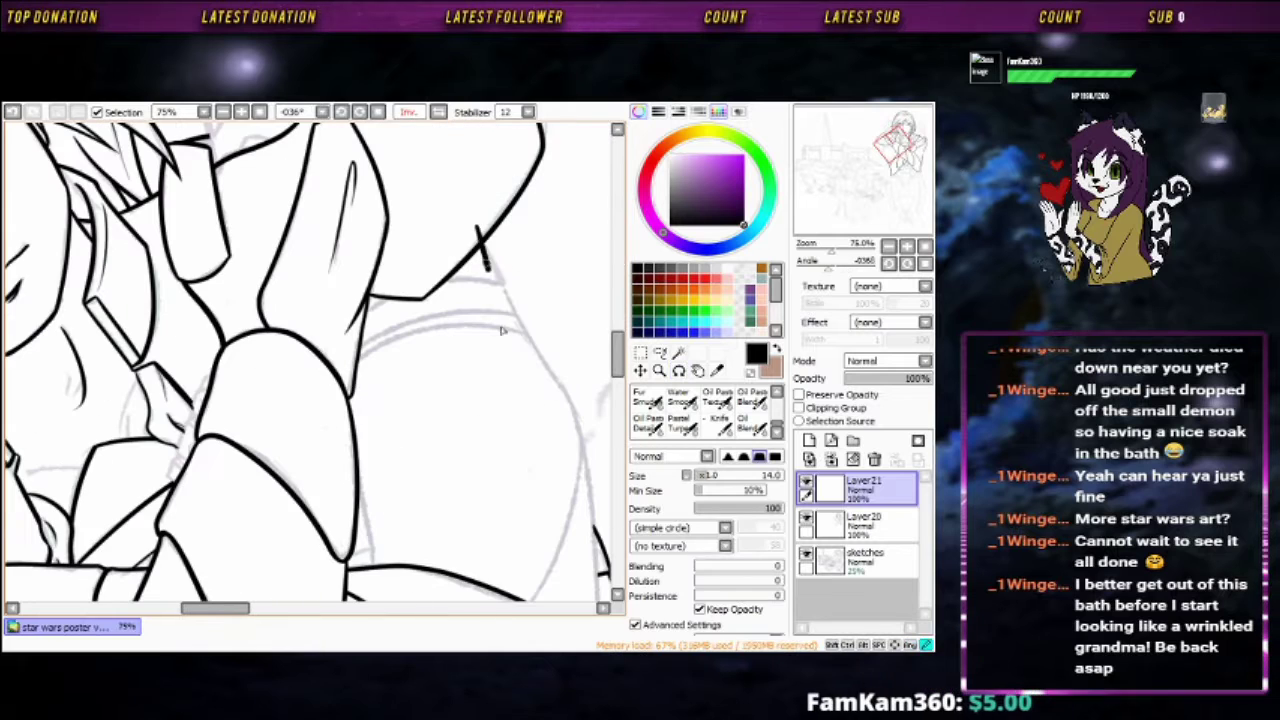
key(e)
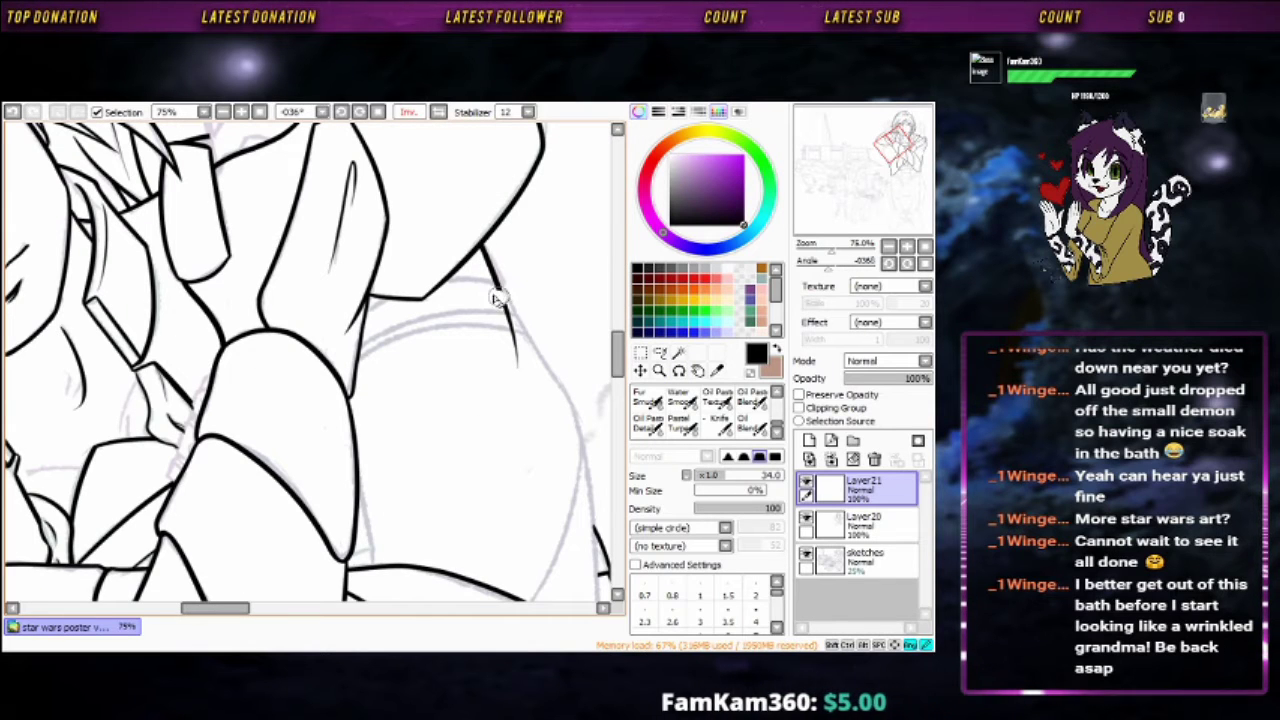
drag(286, 457, 238, 250)
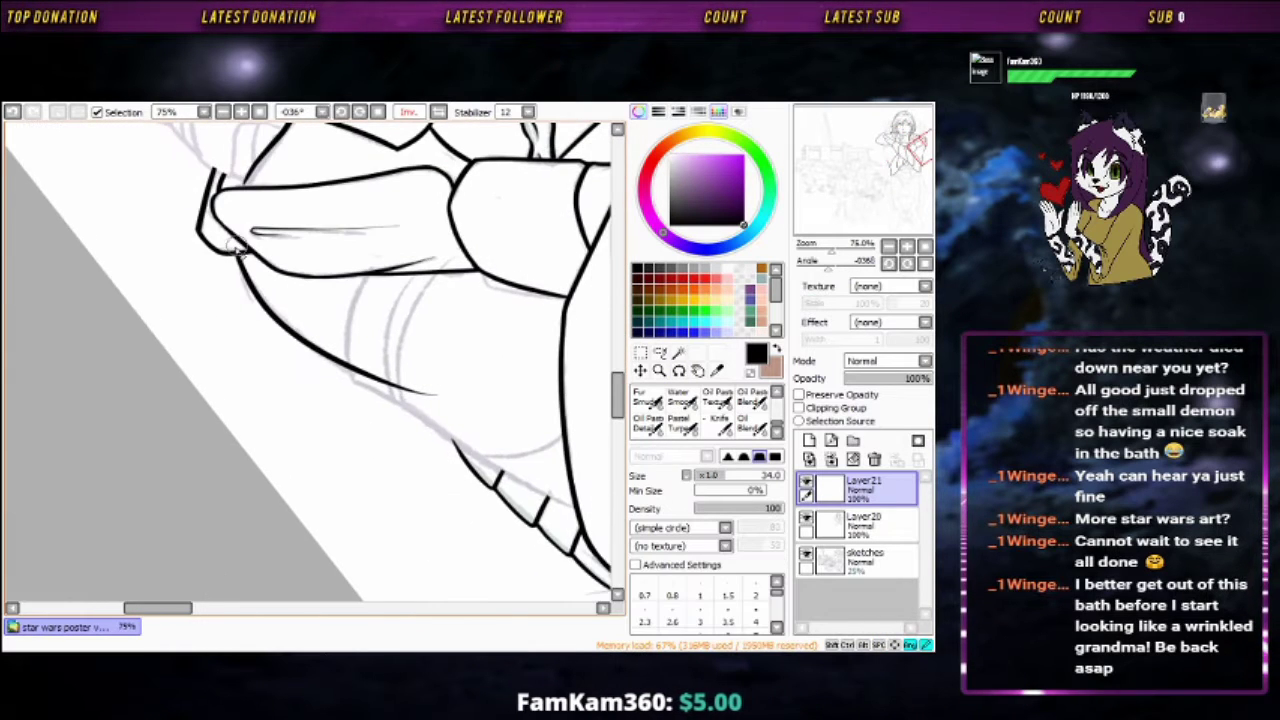
On a new layer, ink the curved upper sleeve edge and the outer arm line down past the side plates
key(b)
click(809, 441)
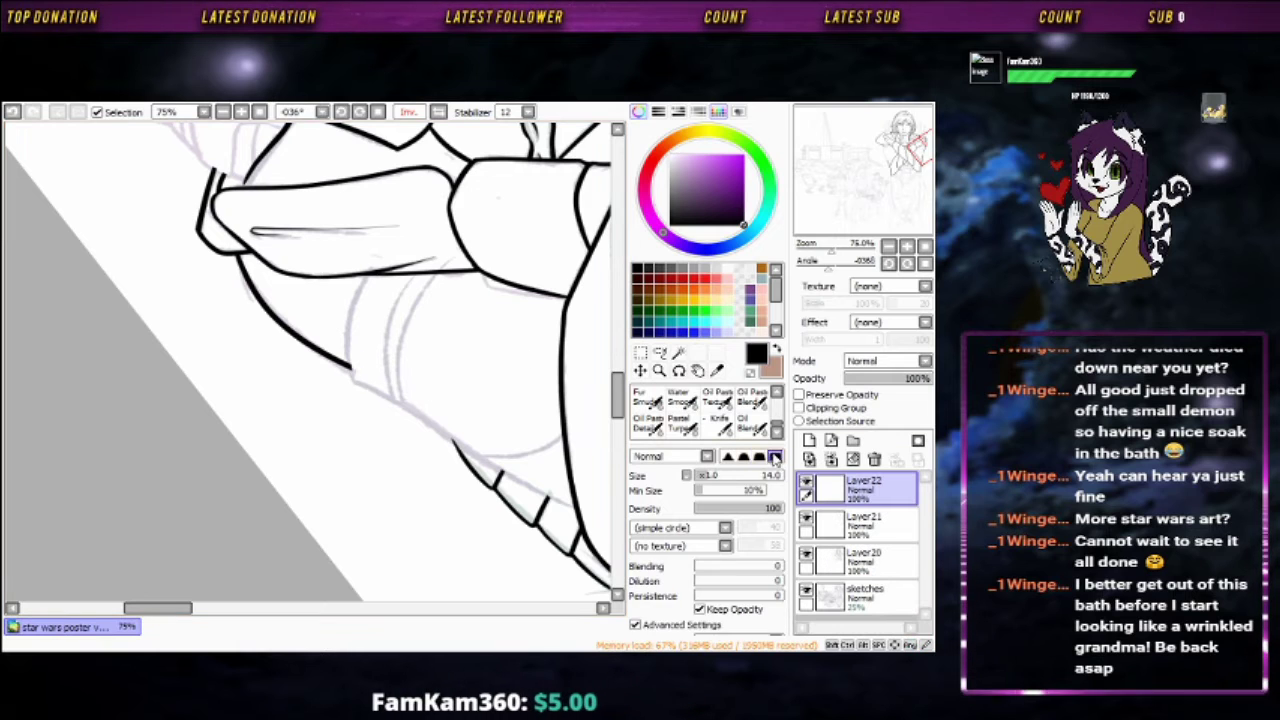
mouse_move(420, 330)
mouse_down()
mouse_move(489, 403)
mouse_move(470, 255)
mouse_move(251, 380)
mouse_up()
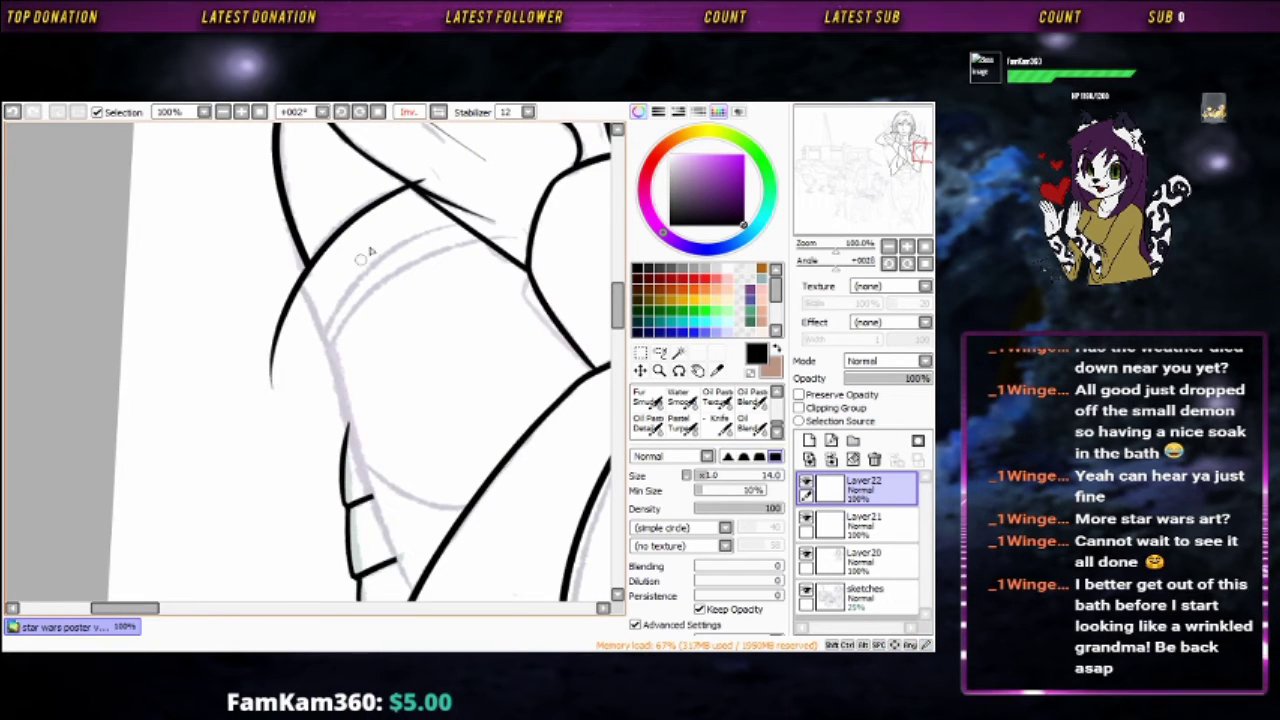
drag(343, 251, 306, 194)
scroll(394, 374, up, 2)
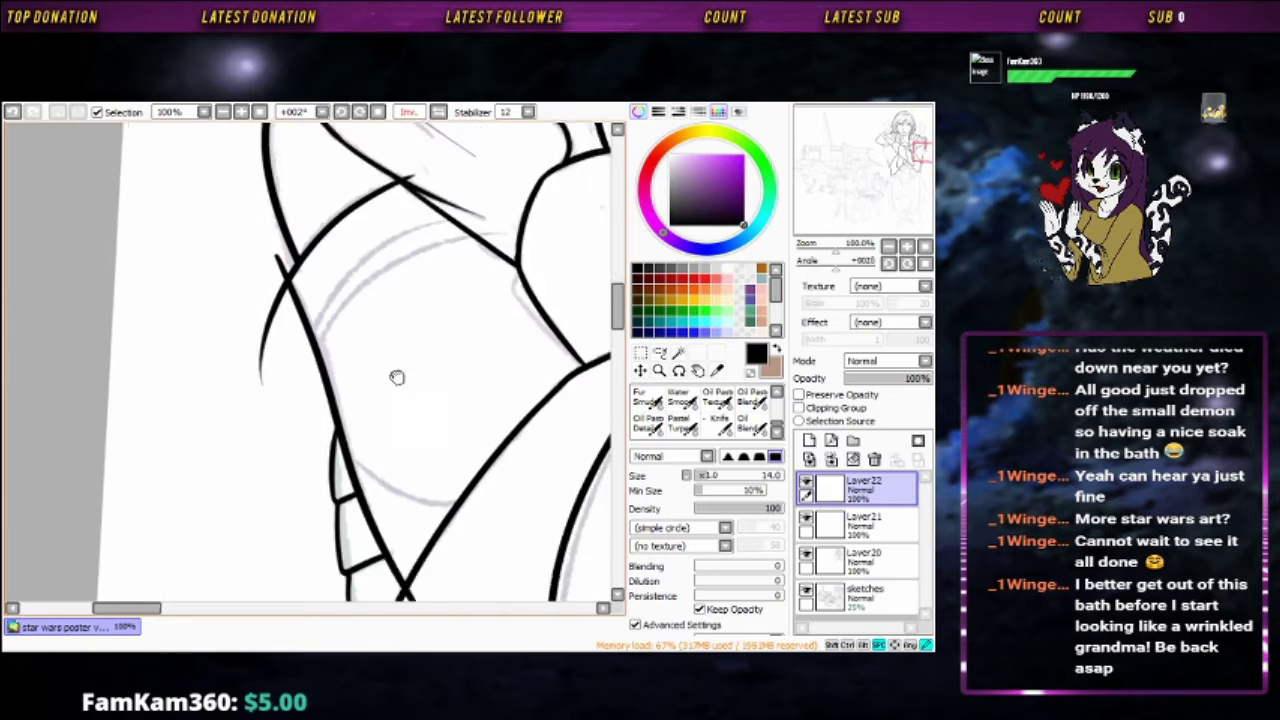
Erase the crossing ends where the curved upper sleeve edge meets the outer arm line
key(e)
drag(348, 340, 390, 255)
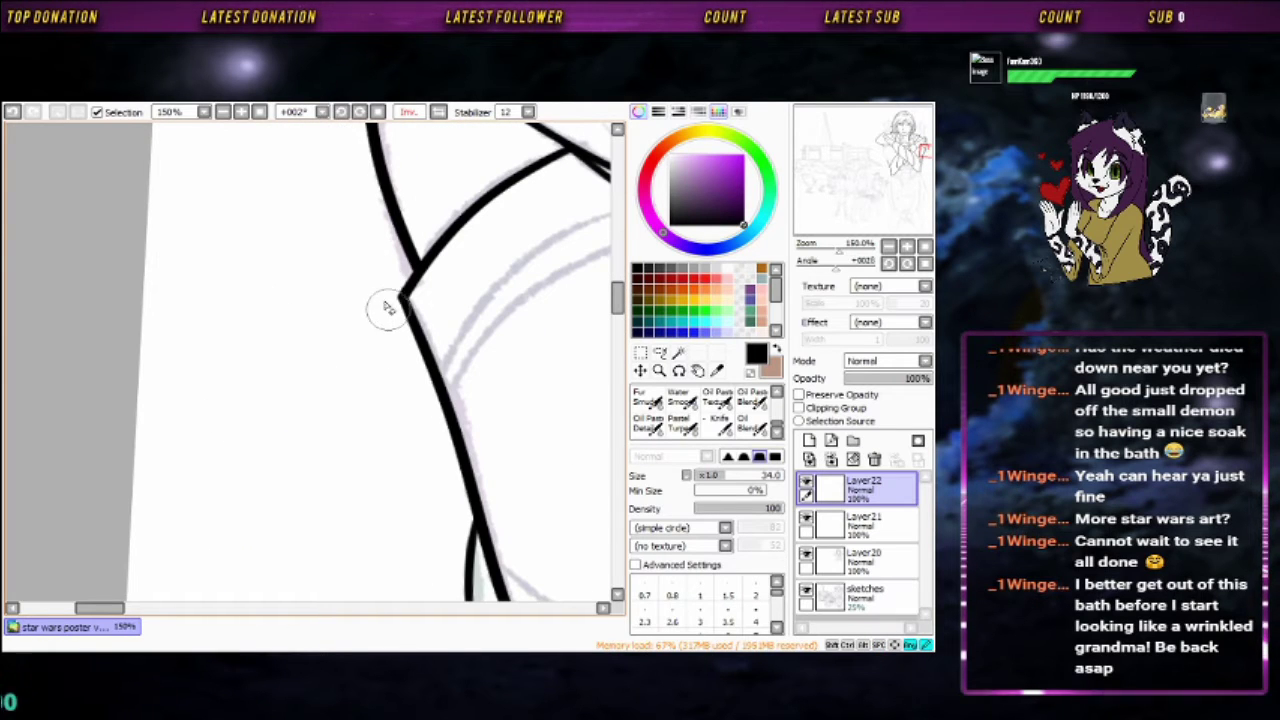
drag(389, 309, 503, 389)
scroll(503, 389, down, 4)
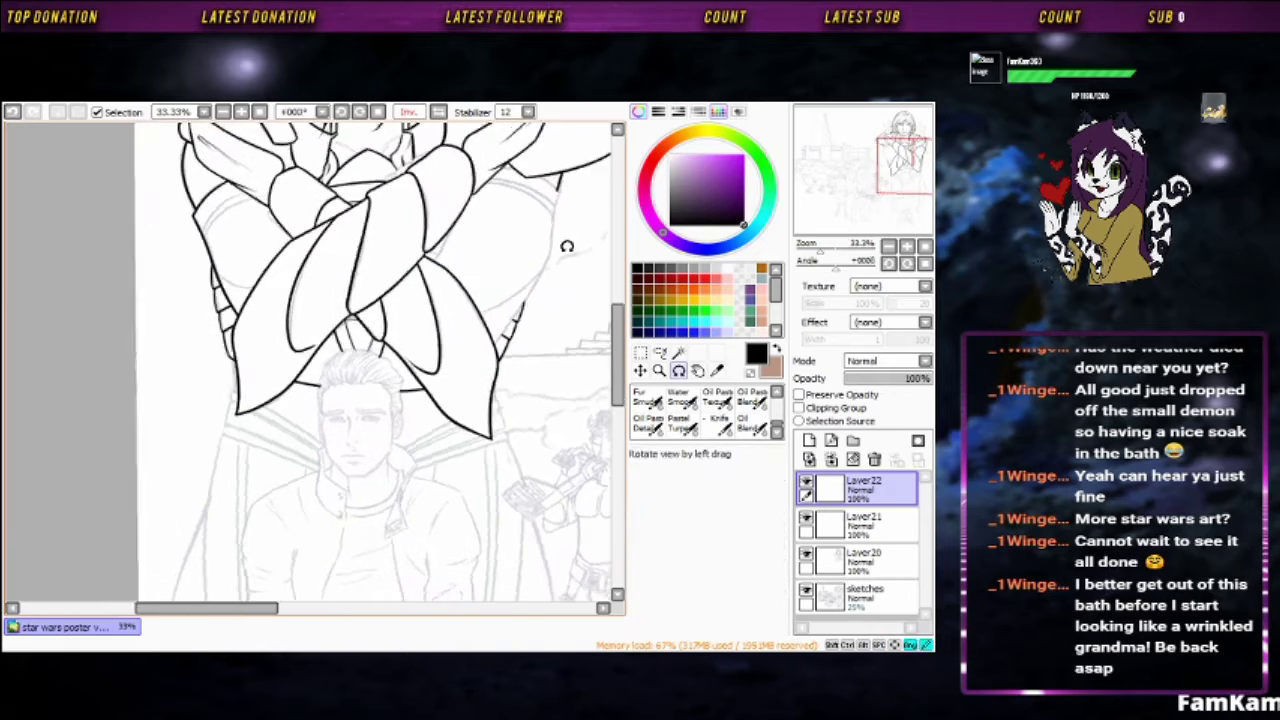
On the opposite arm, ink the outer arm line from the side plates to the forearm guard, trimming its end
drag(566, 246, 503, 263)
scroll(503, 263, up, 4)
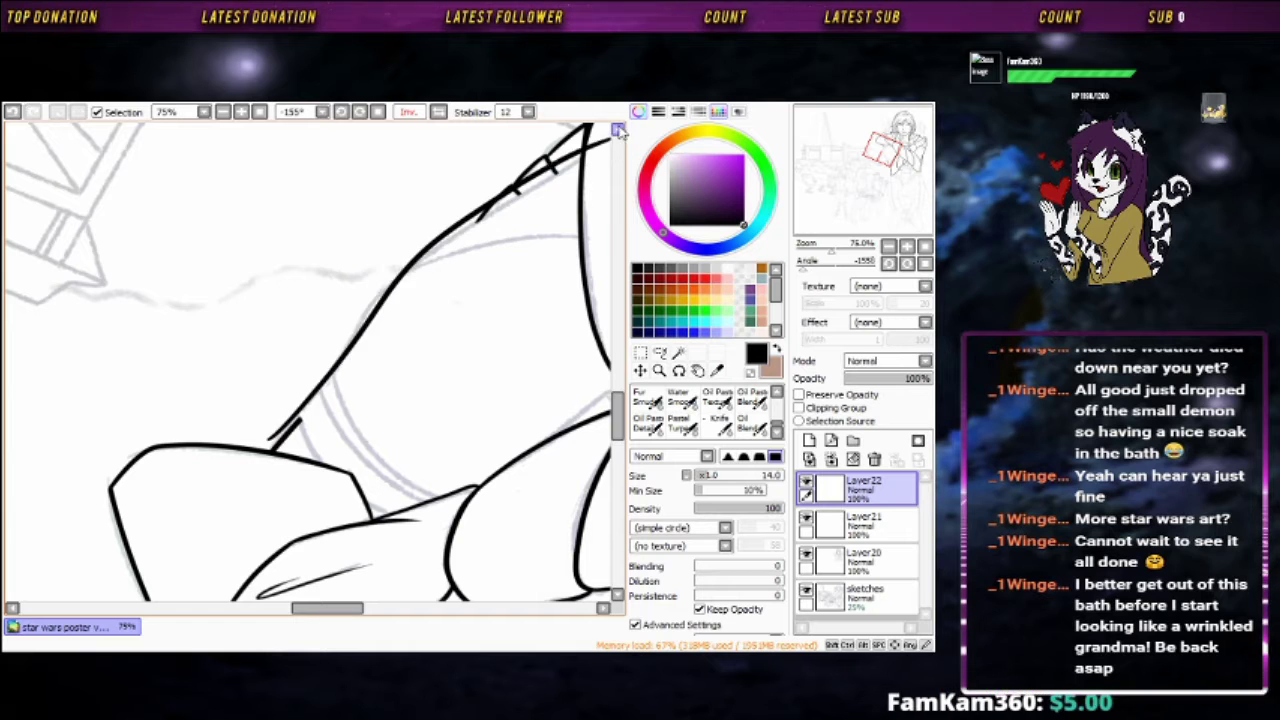
mouse_move(360, 330)
mouse_down()
mouse_move(343, 346)
mouse_move(480, 289)
mouse_move(468, 330)
mouse_move(226, 374)
mouse_move(426, 279)
mouse_up()
key(e)
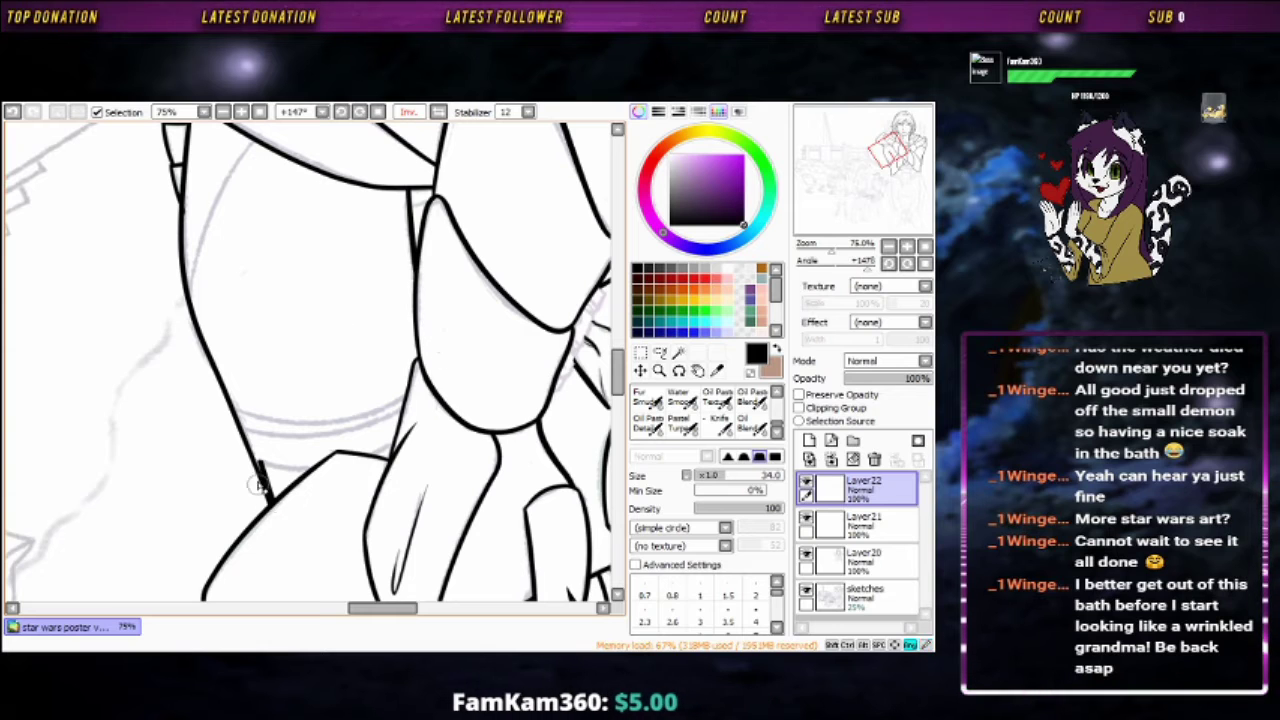
key(b)
drag(257, 484, 409, 278)
Ink the curved upper sleeve edge beside that arm's forearm guard and erase the end beyond the outer arm line
scroll(409, 278, up, 1)
drag(378, 156, 352, 345)
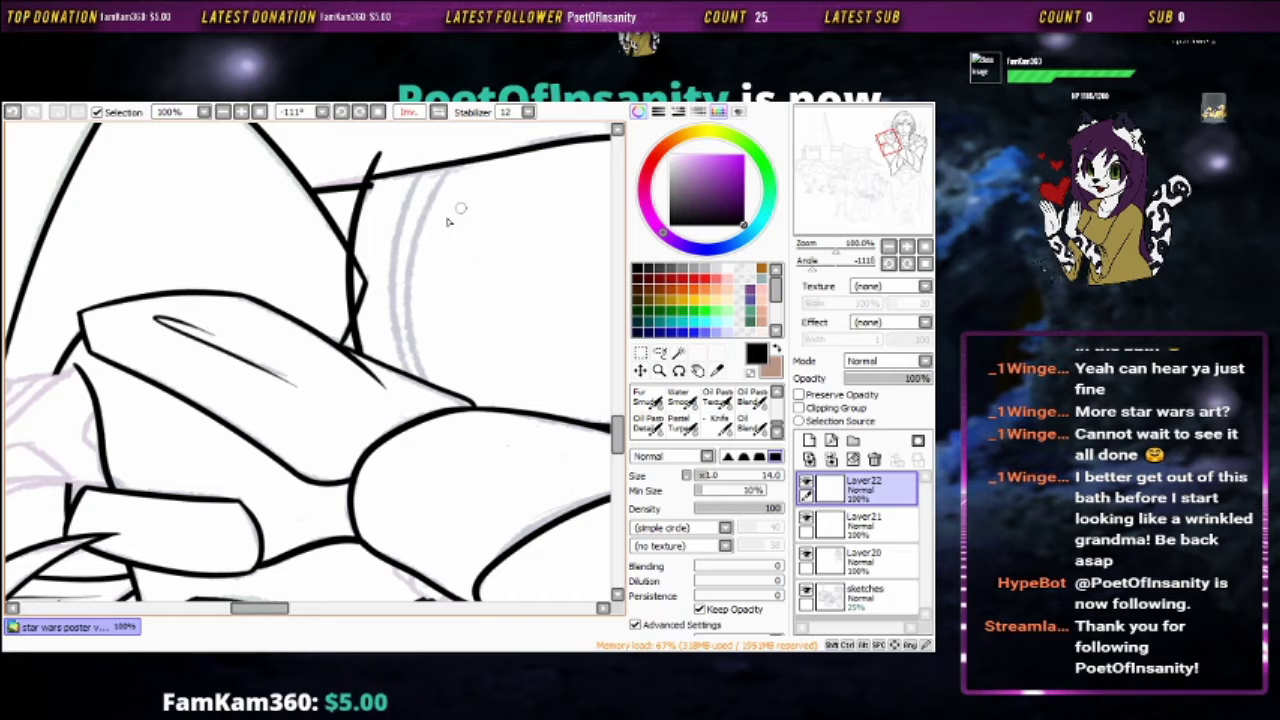
key(e)
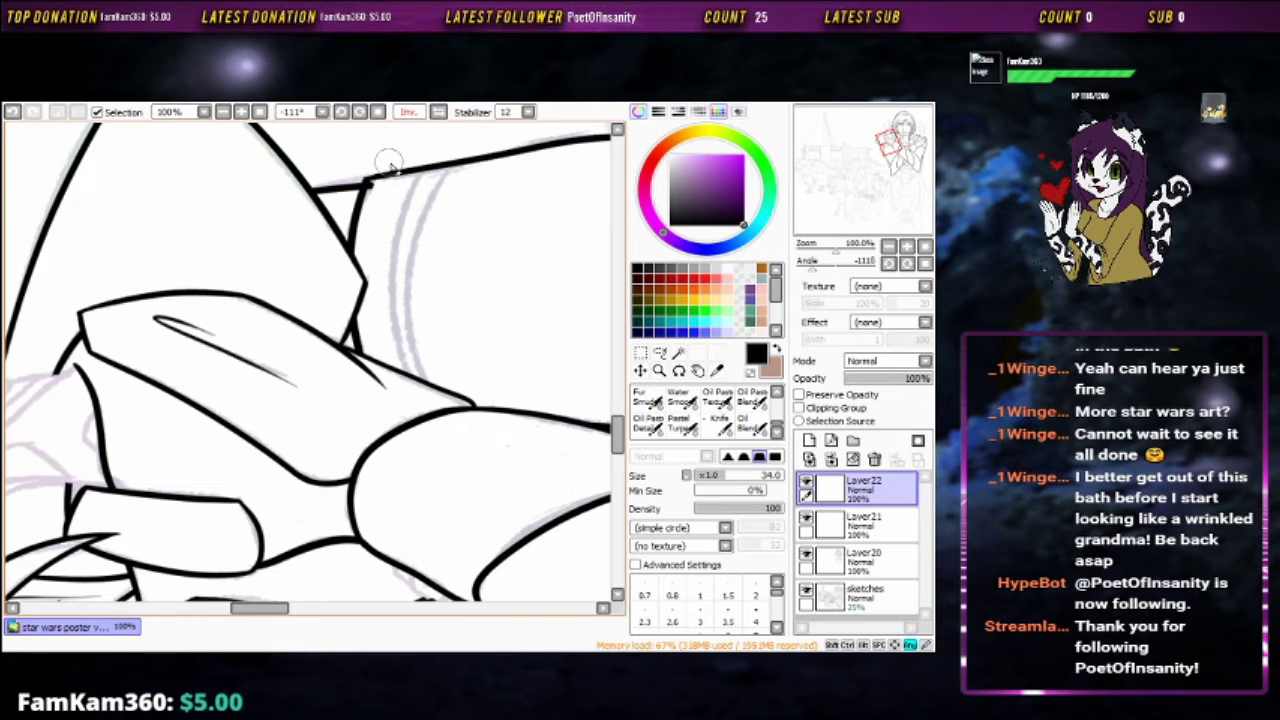
key(b)
Clean up the outer arm line's junction with the upper sleeve edge and erase its end crossing the hanging sleeve
drag(390, 163, 371, 286)
scroll(371, 286, up, 2)
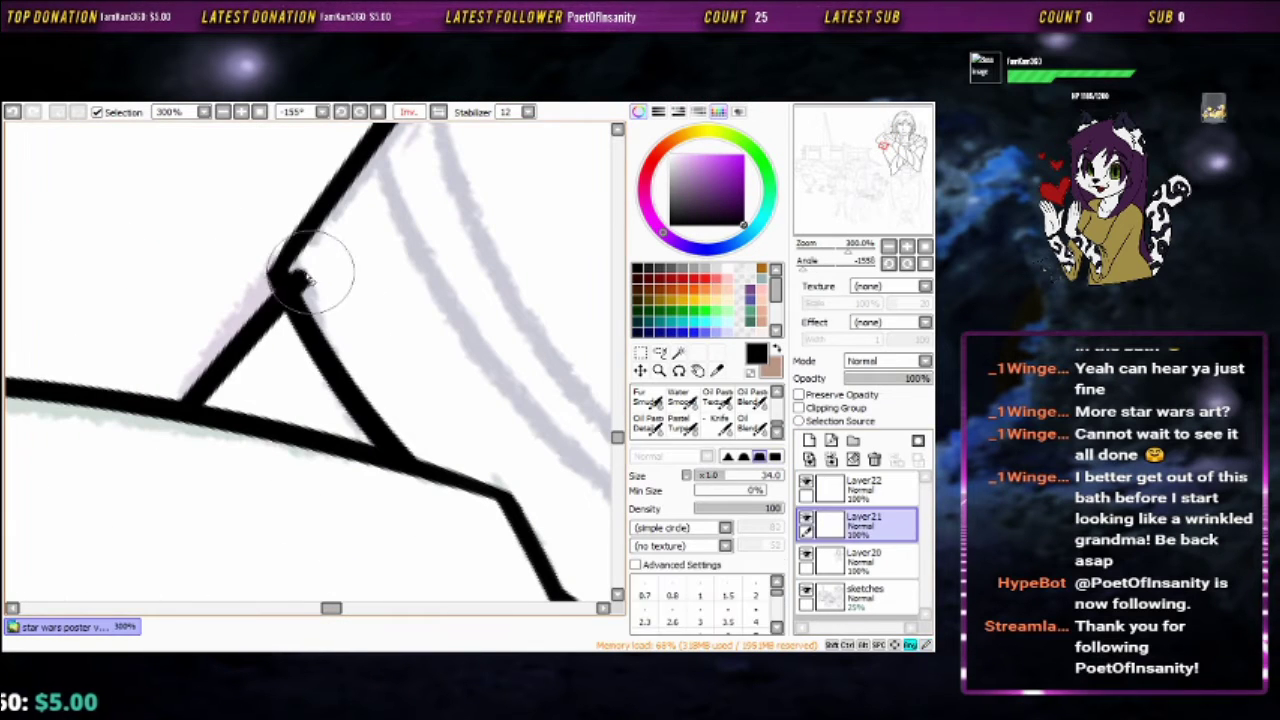
scroll(480, 255, down, 1)
key(ctrl+z)
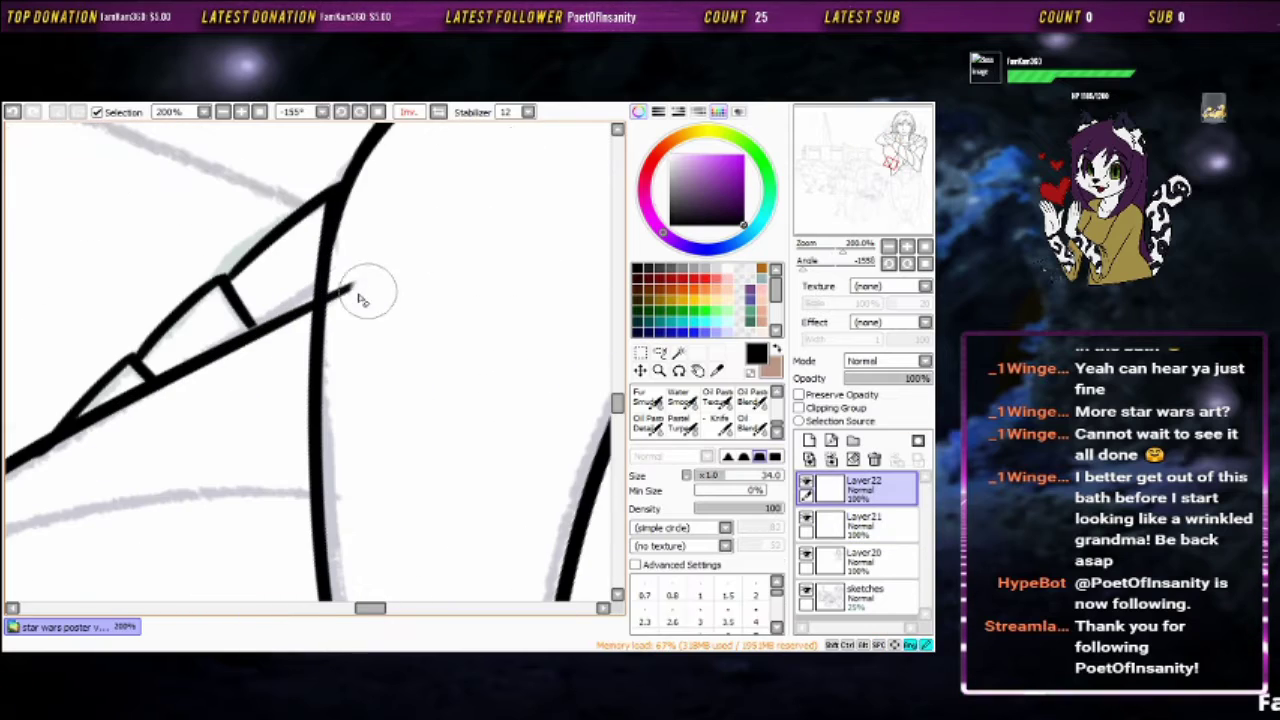
scroll(420, 265, up, 2)
scroll(425, 275, down, 3)
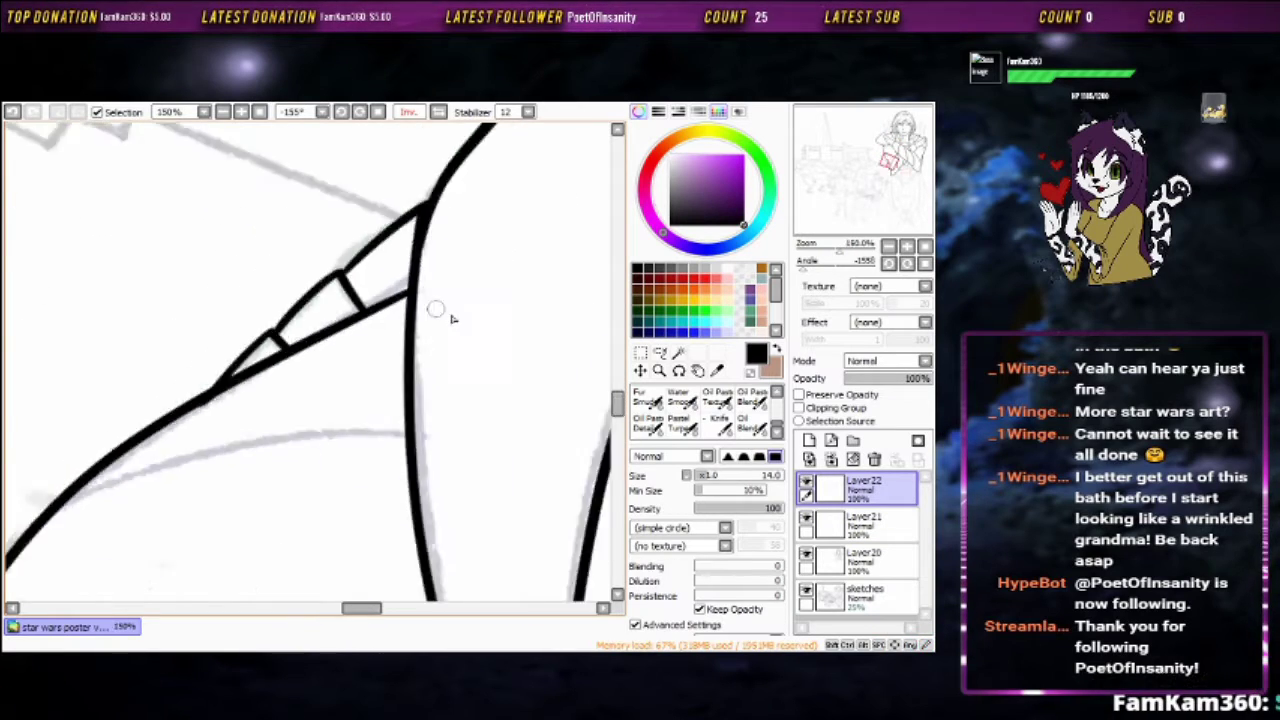
Merge Layer22 into Layer21 and ink a short divider line in the narrow gap beside the sleeve edge
key(End)
scroll(443, 314, up, 2)
click(884, 506)
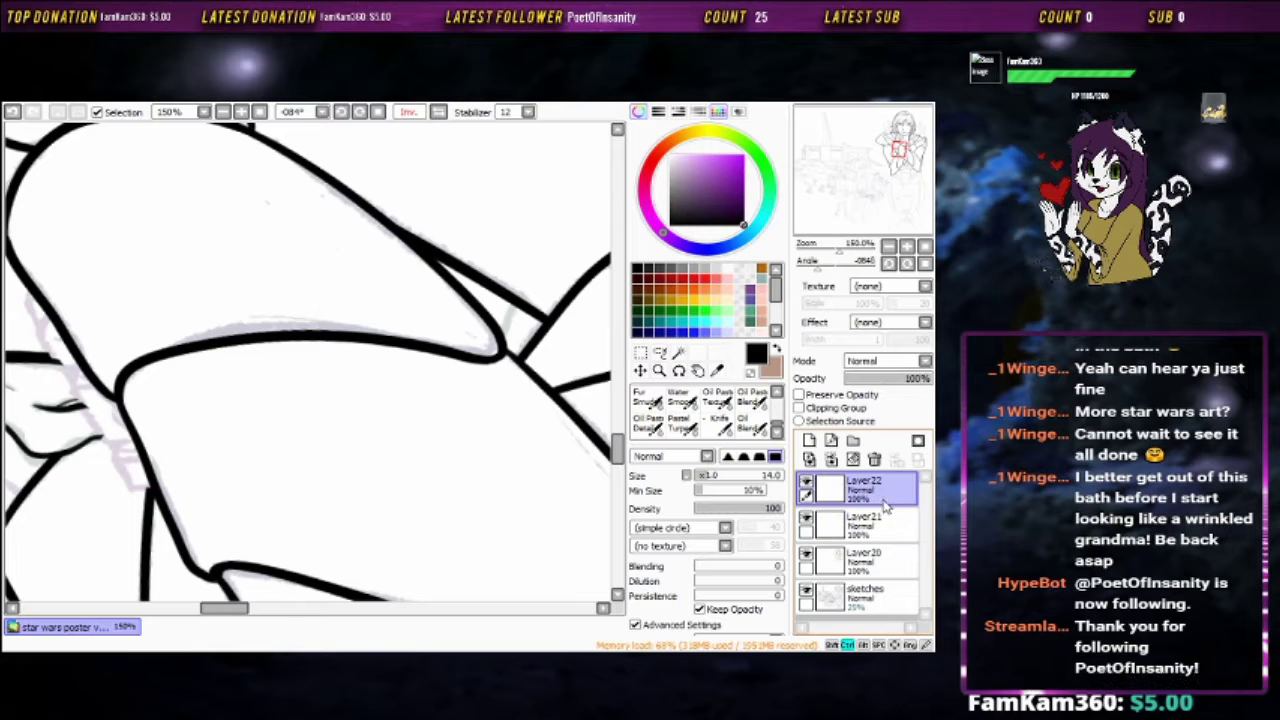
click(809, 441)
drag(475, 385, 390, 330)
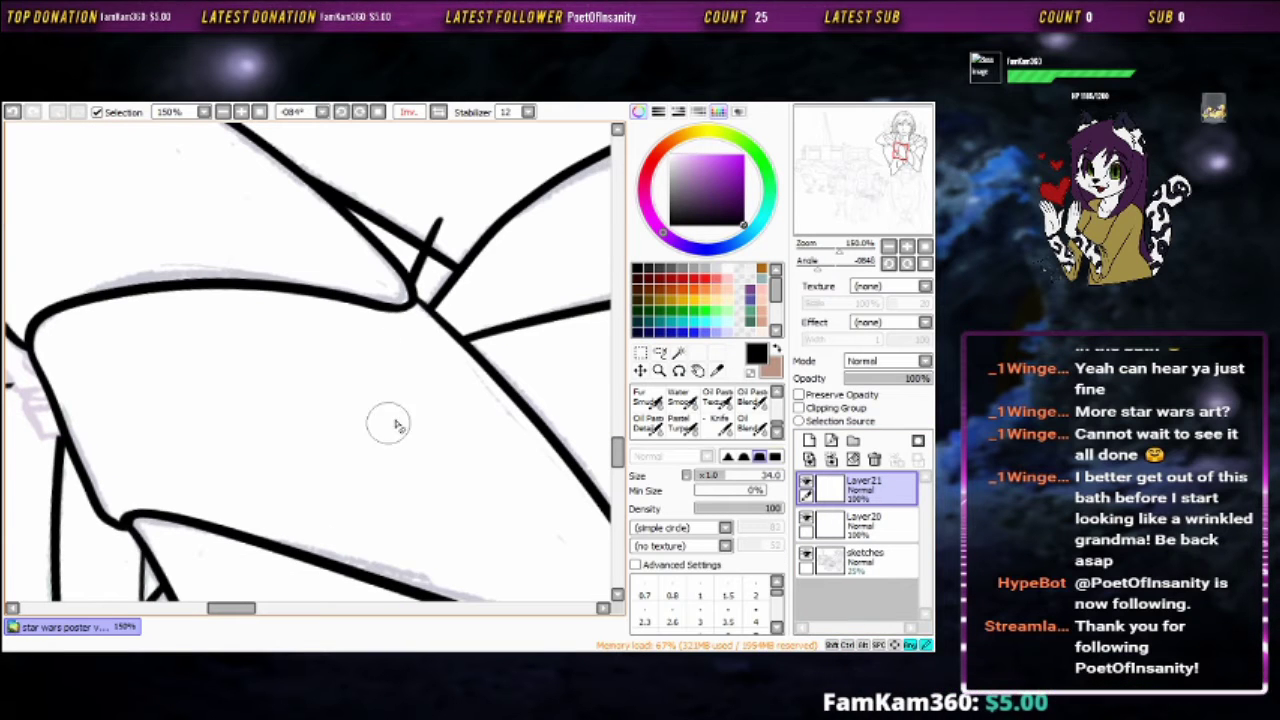
Ink the curved lower seam and the double curved band across the first arm's sleeve, trimming overlapping ends
scroll(503, 260, down, 3)
scroll(163, 277, up, 2)
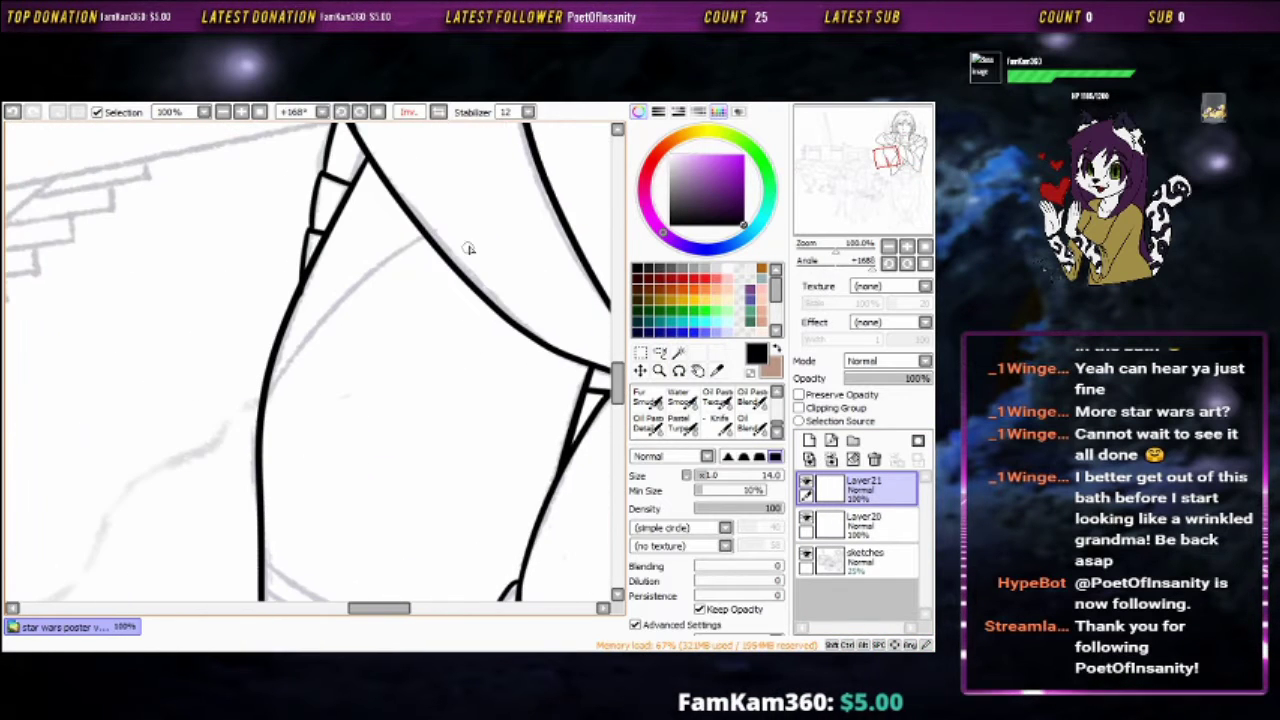
drag(450, 222, 222, 572)
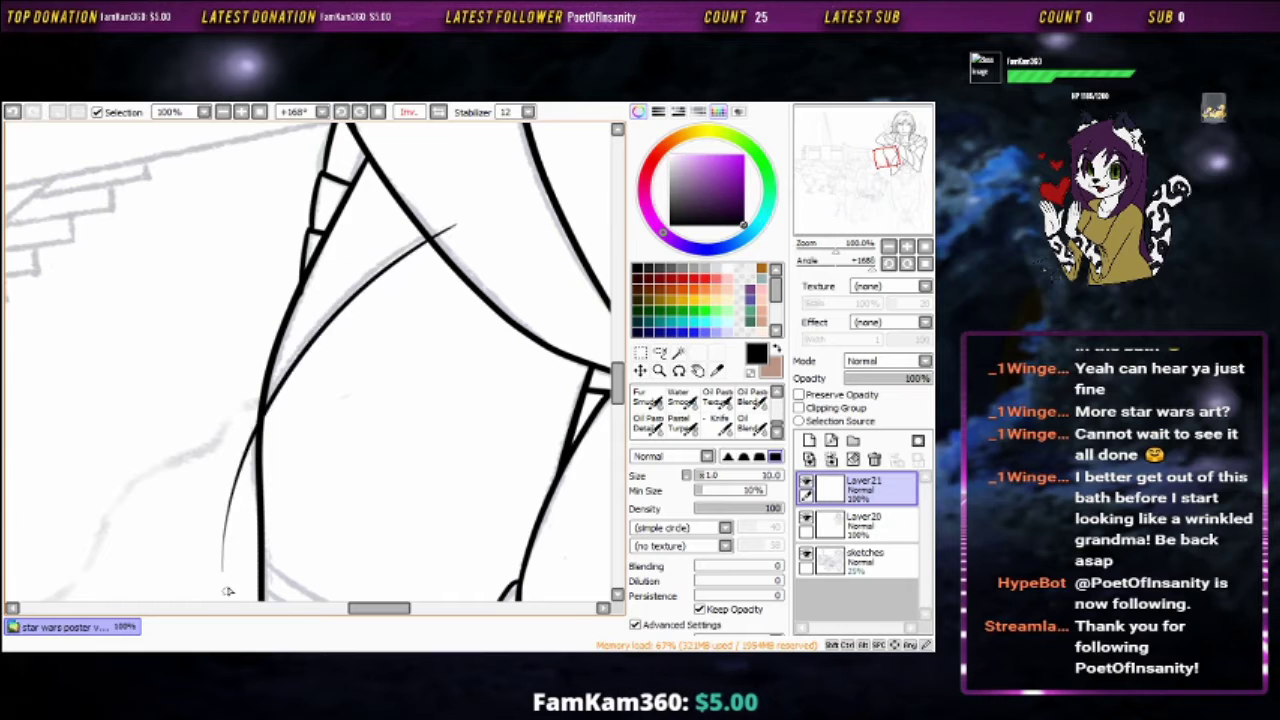
mouse_move(430, 252)
mouse_down()
mouse_move(314, 189)
mouse_move(443, 258)
mouse_up()
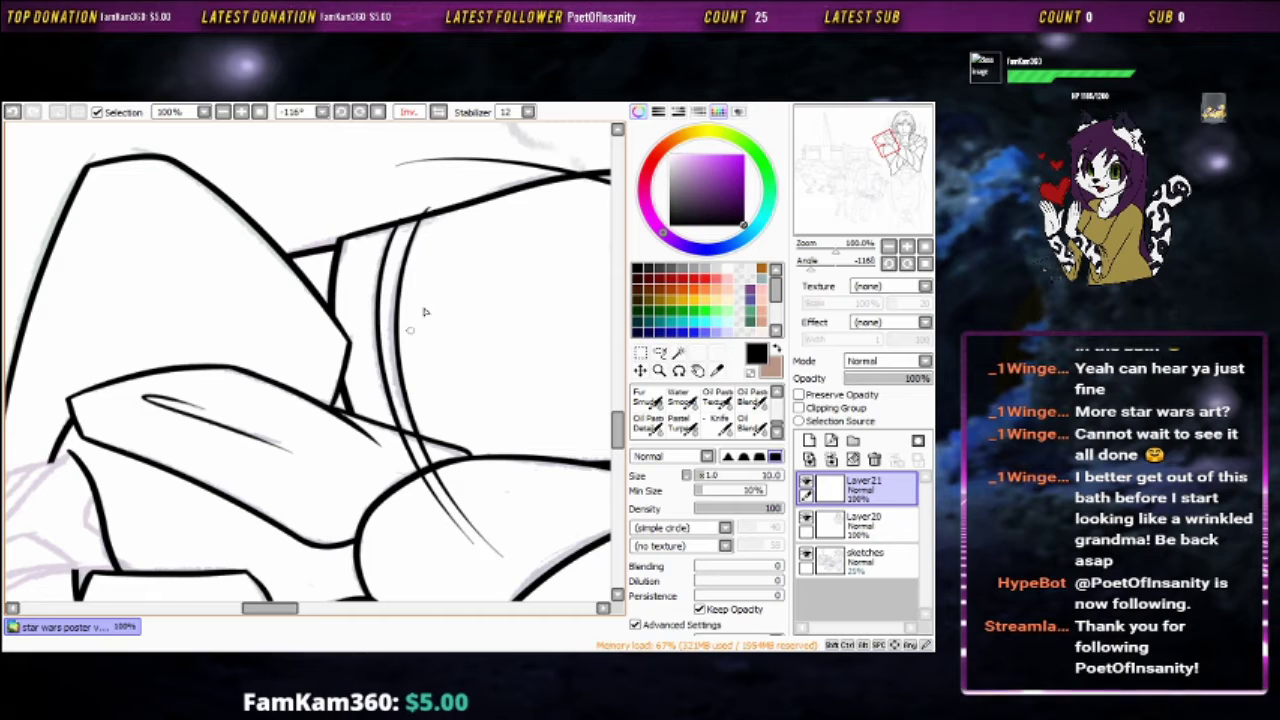
scroll(425, 400, up, 1)
key(n)
mouse_move(443, 434)
mouse_down()
mouse_move(457, 277)
mouse_move(434, 277)
mouse_move(460, 245)
mouse_move(217, 171)
mouse_move(391, 320)
mouse_move(484, 455)
mouse_up()
Ink a matching double curved band across the opposite upper arm and transform the two lines to fit the sketch
scroll(391, 320, down, 5)
scroll(400, 455, up, 5)
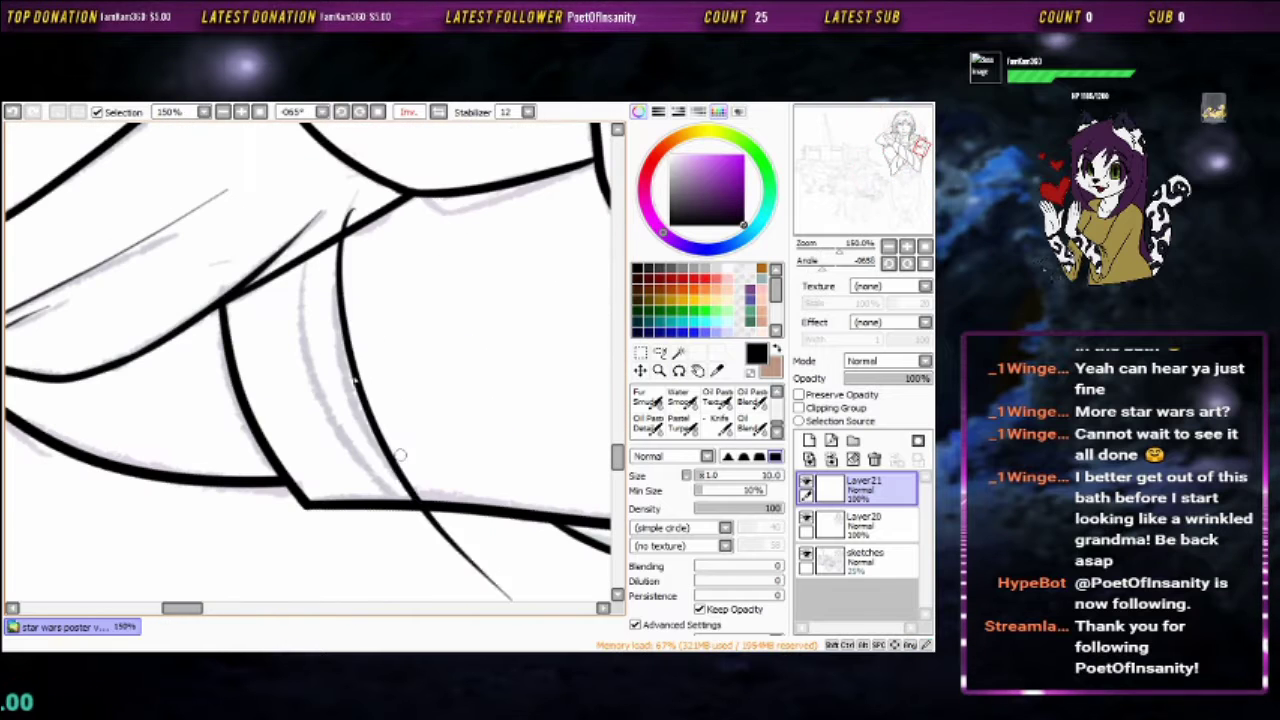
scroll(345, 340, down, 1)
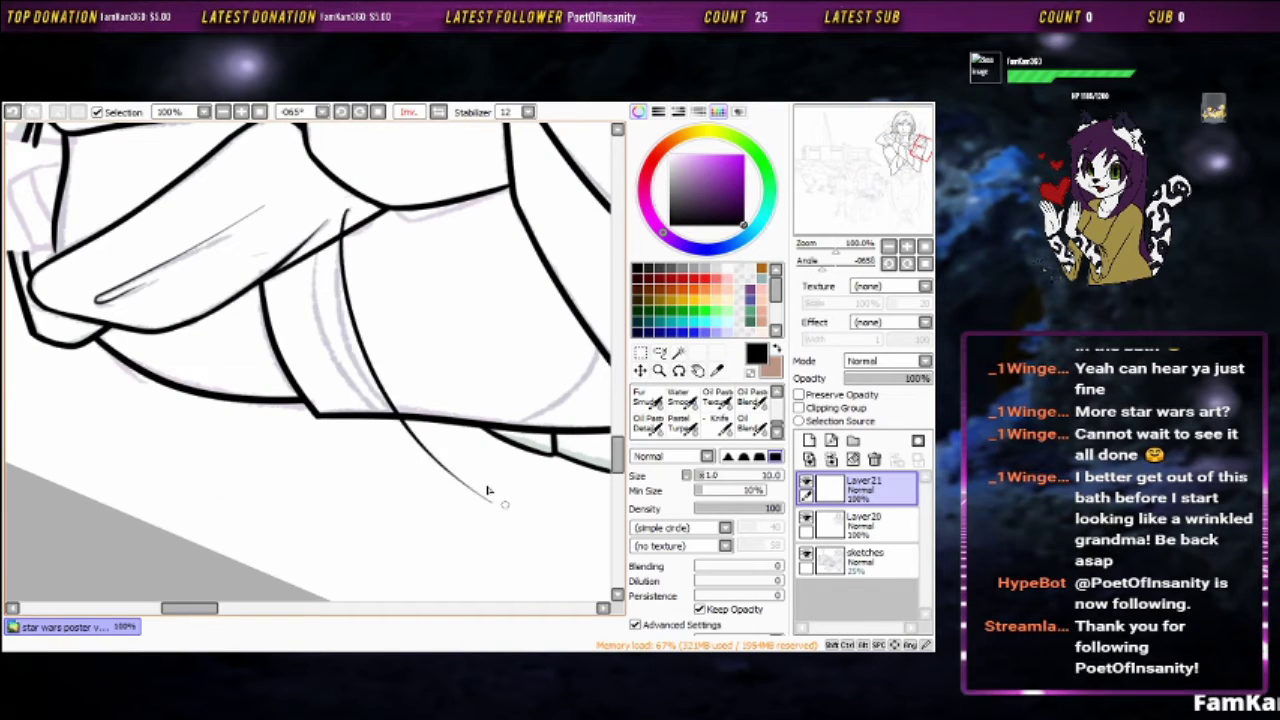
drag(427, 425, 473, 256)
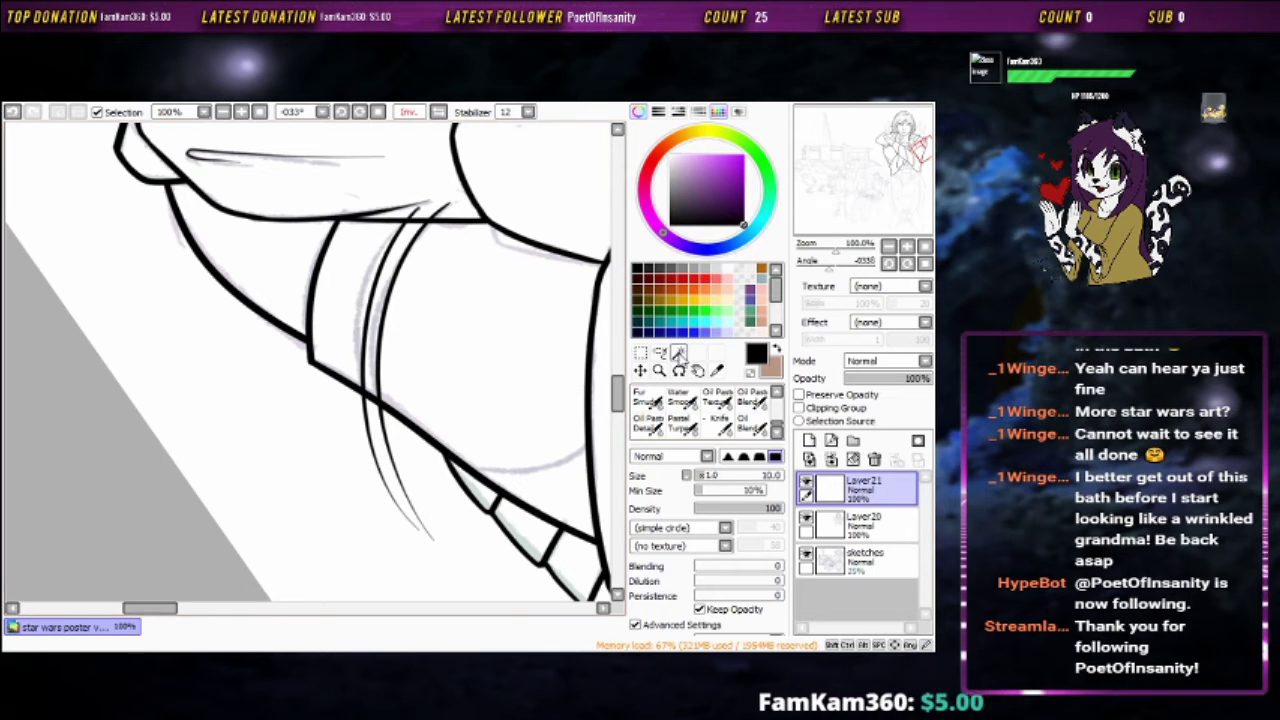
key(ctrl+t)
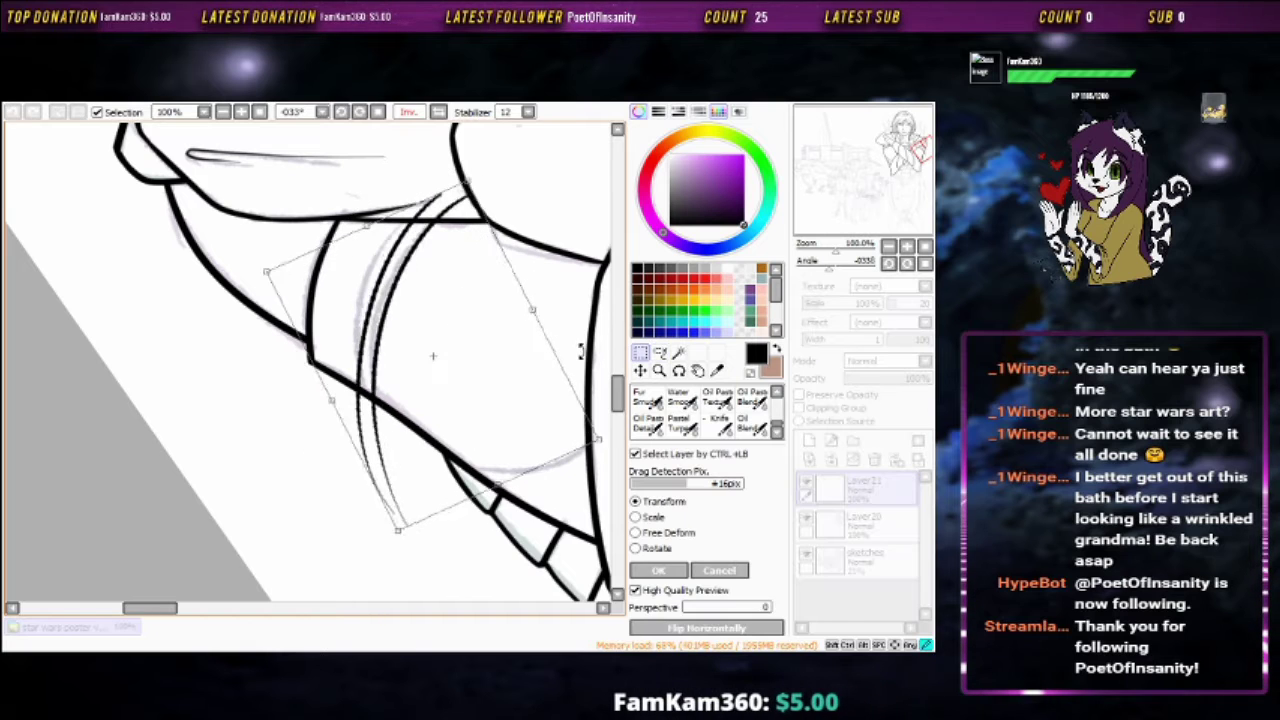
drag(581, 350, 523, 400)
key(Return)
Ink the curved seam beside that arm's side plates and erase the band and seam ends crossing the outlines
drag(514, 297, 294, 509)
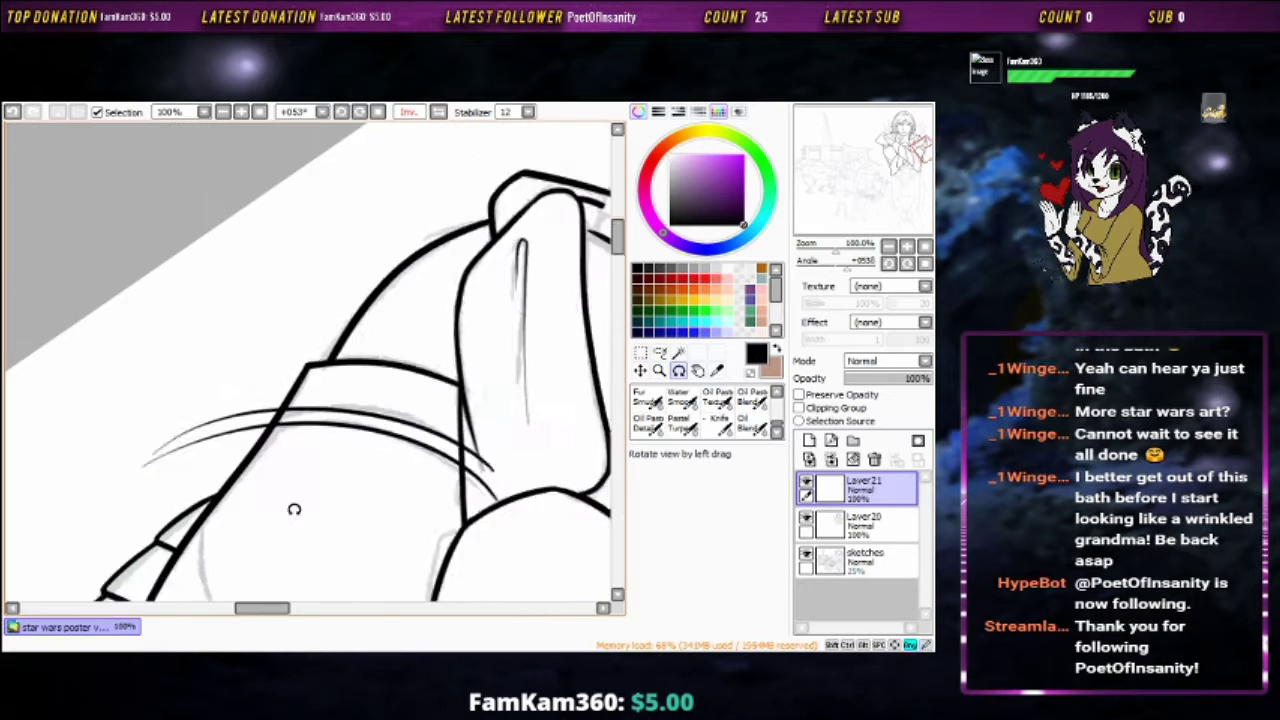
scroll(360, 284, up, 2)
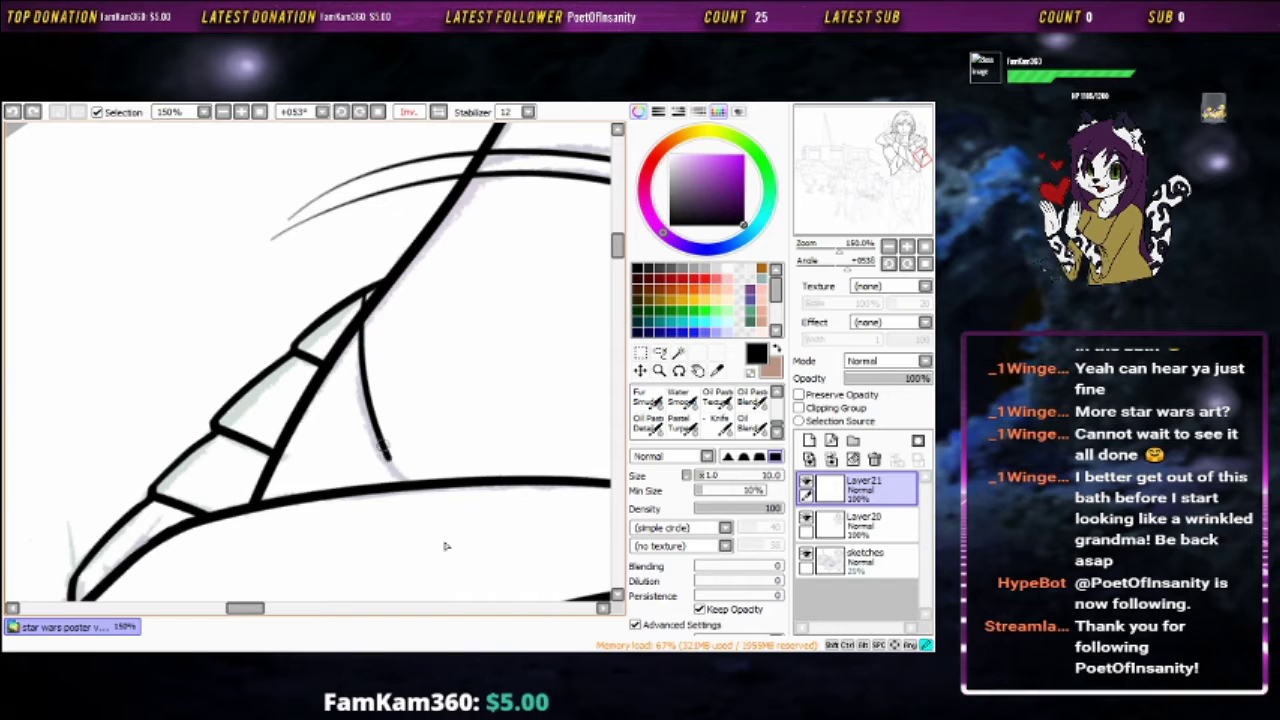
key(e)
mouse_move(410, 505)
mouse_down()
mouse_move(385, 290)
mouse_move(362, 265)
mouse_up()
key(b)
scroll(410, 322, down, 4)
key(Delete)
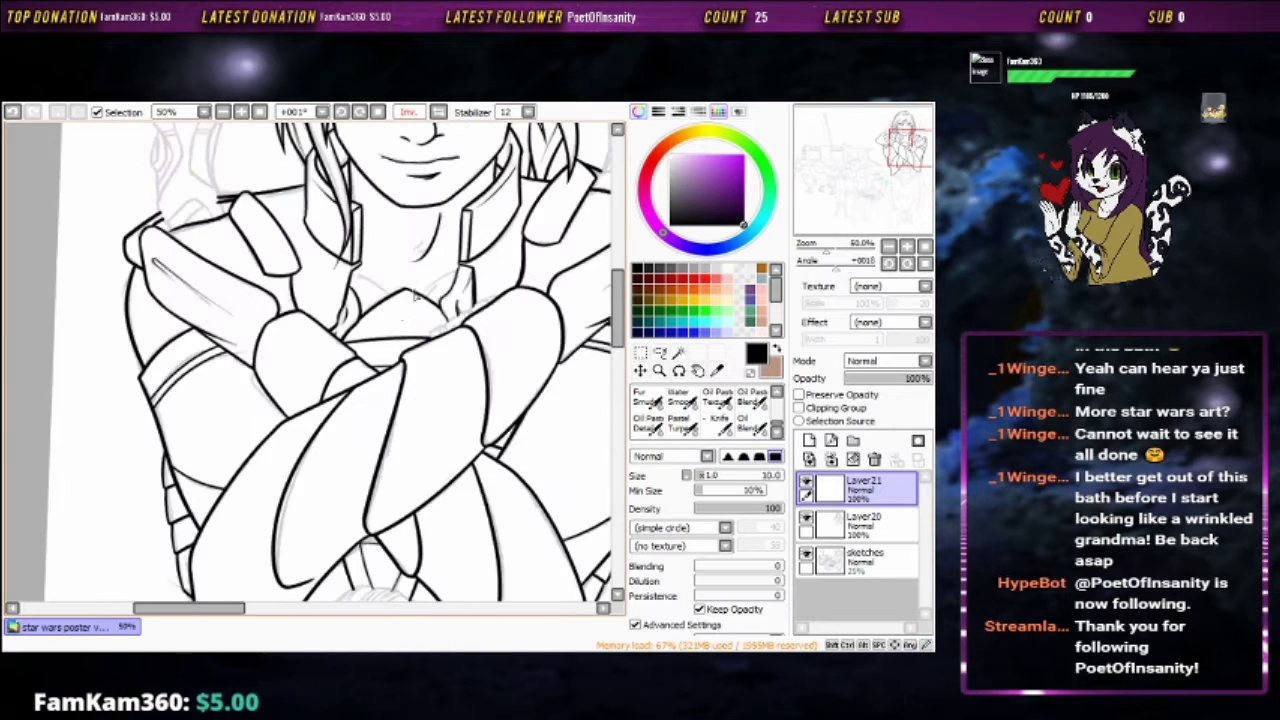
Dim Layer20 to 28% opacity and ink on Layer21 the S-curved edge of the sketched form above the shoulder
mouse_move(390, 360)
mouse_down()
mouse_move(360, 393)
mouse_move(449, 334)
mouse_move(476, 388)
mouse_up()
scroll(476, 388, up, 3)
click(870, 558)
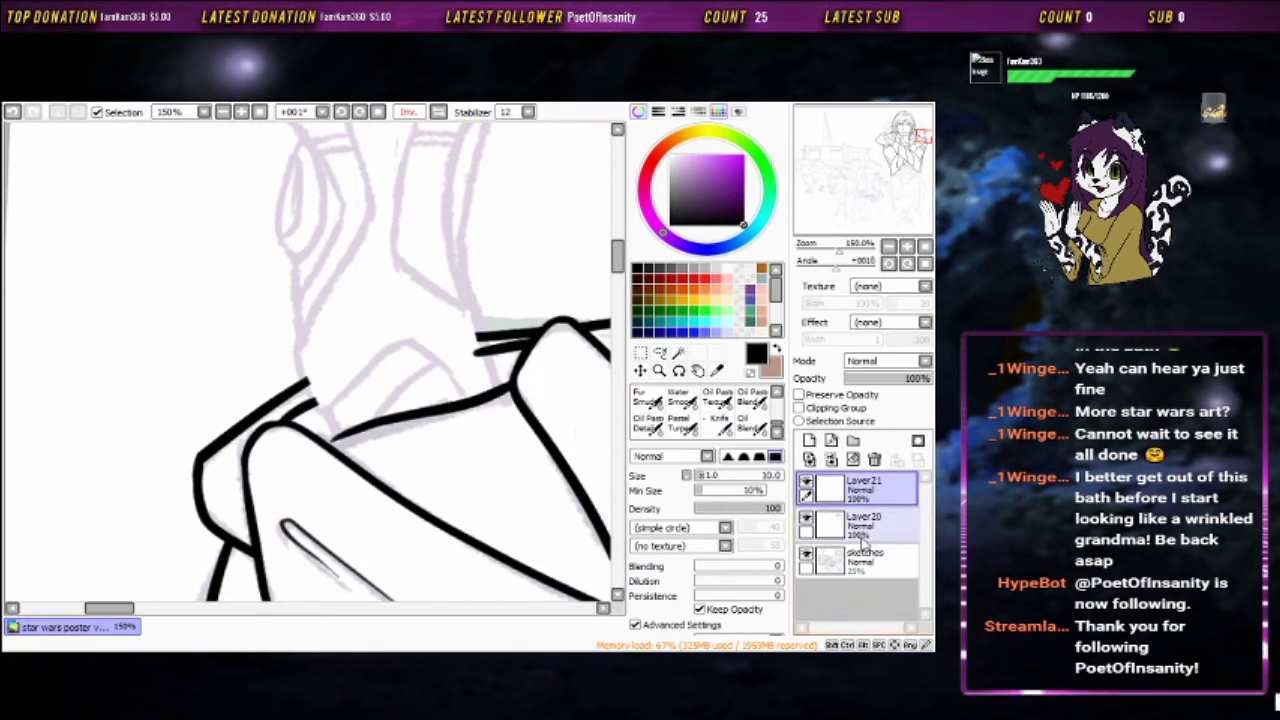
click(860, 488)
drag(305, 358, 372, 456)
drag(408, 296, 435, 308)
key(e)
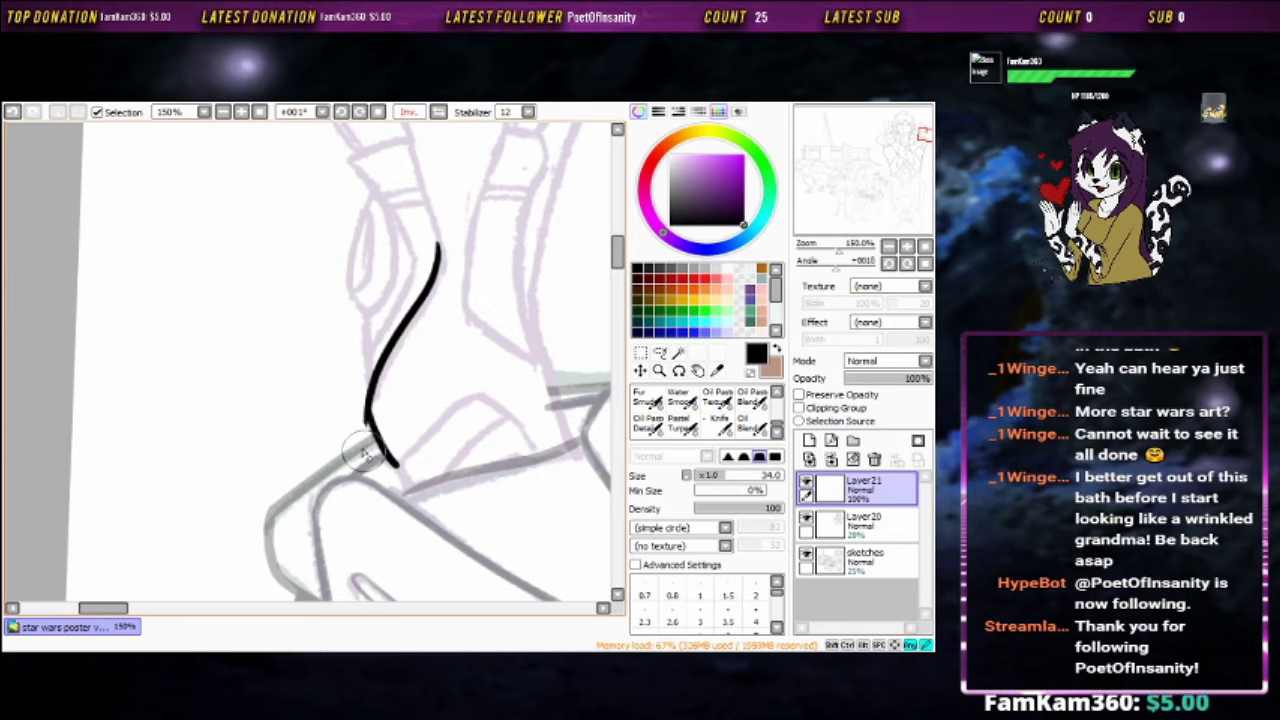
key(b)
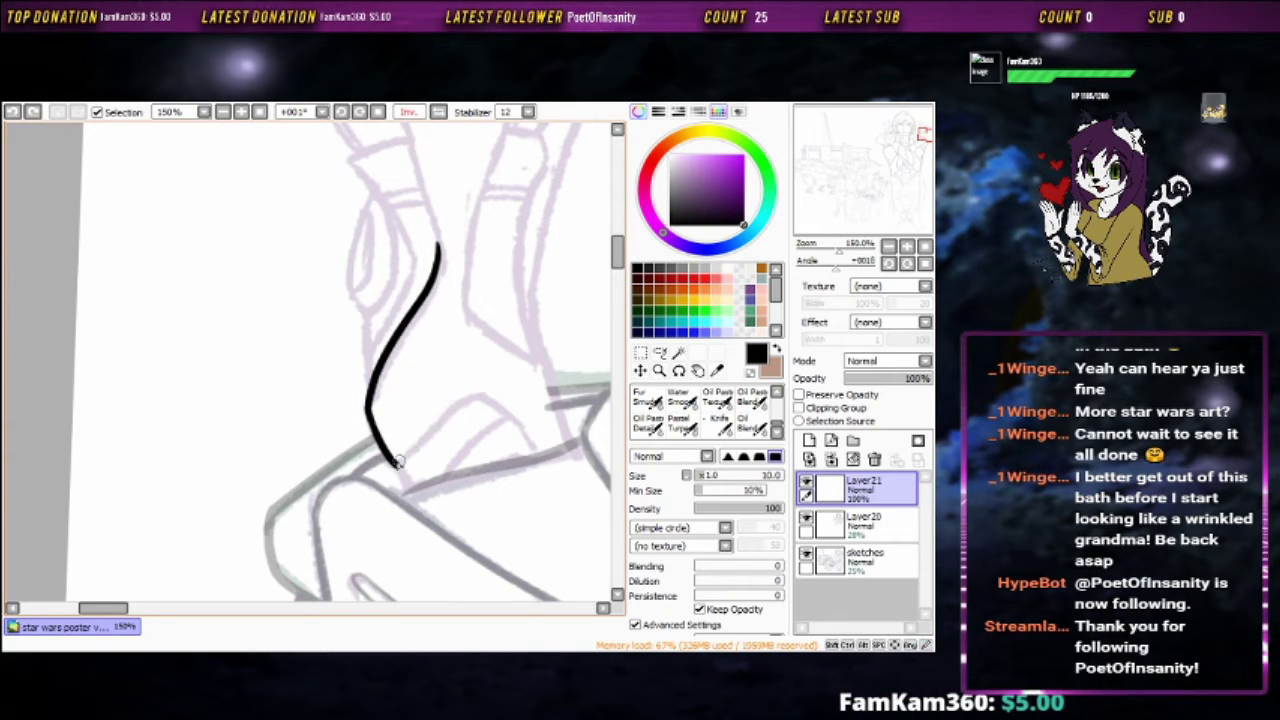
Extend the S-curved edge down to the shoulder and ink the bent outline of the plate at the form's base
mouse_move(543, 372)
mouse_down()
mouse_move(466, 212)
mouse_move(480, 181)
mouse_up()
key(ctrl+z)
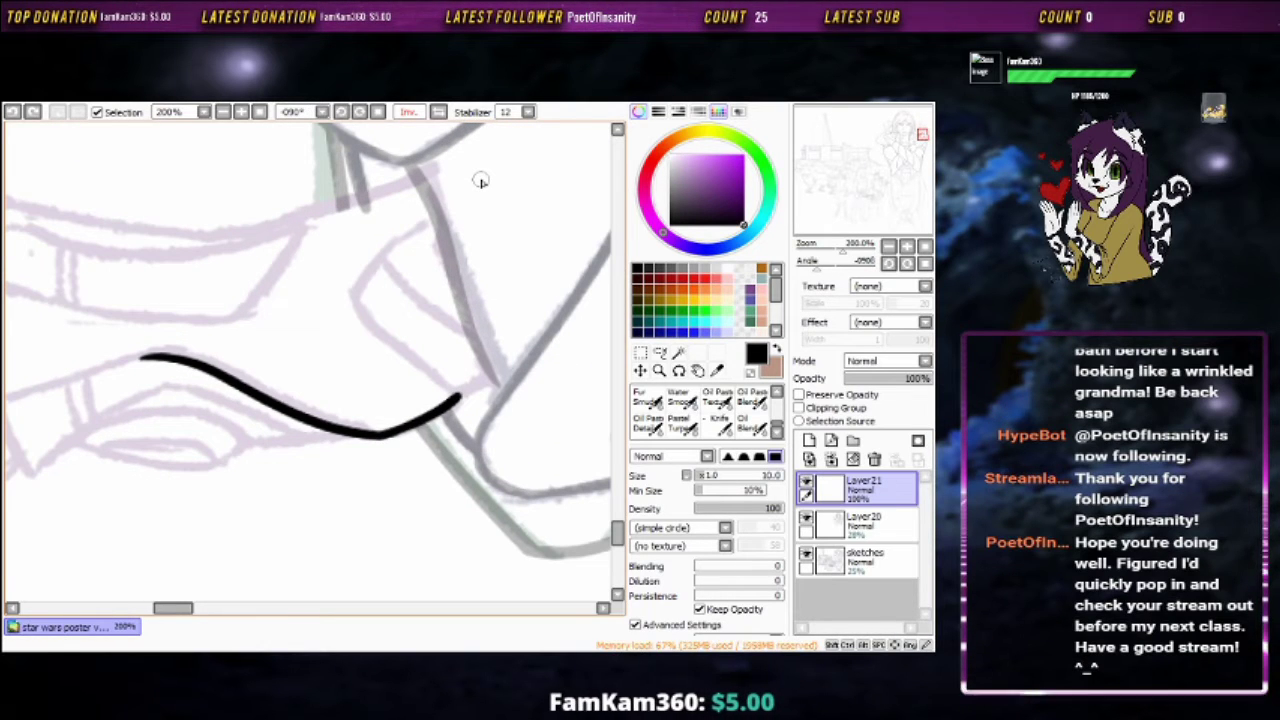
drag(447, 337, 494, 270)
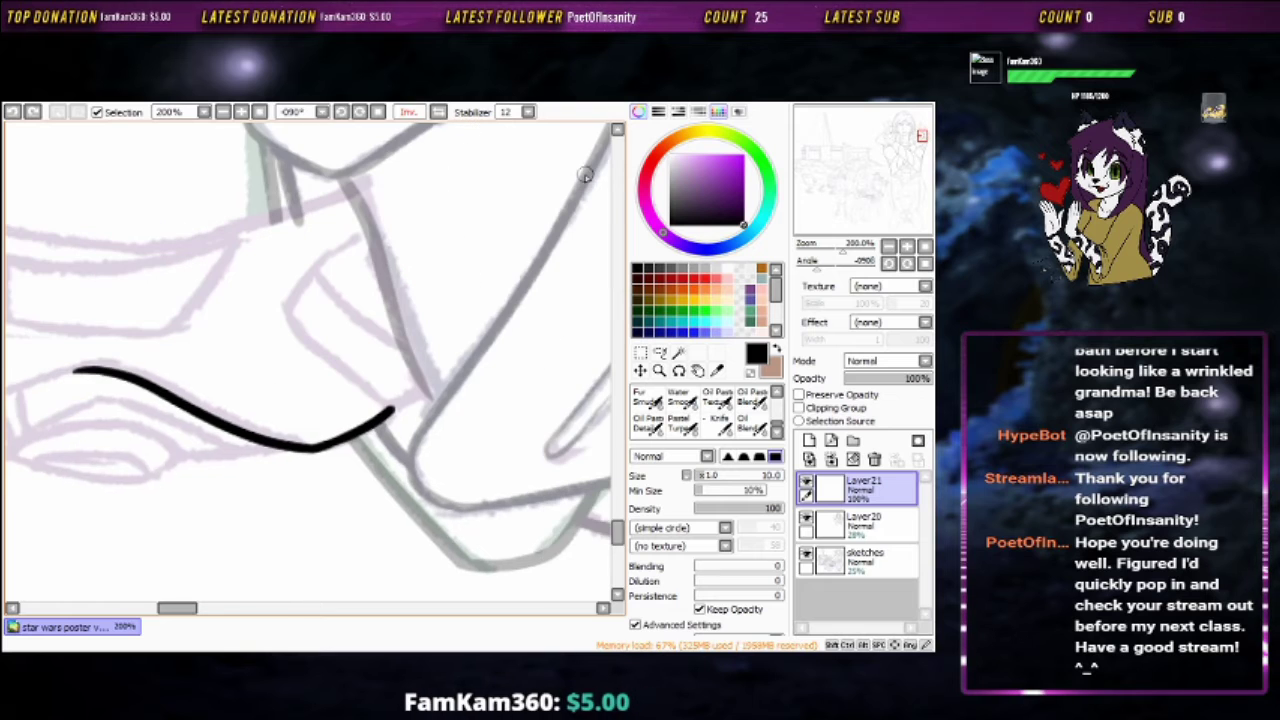
mouse_move(514, 206)
mouse_down()
mouse_move(271, 294)
mouse_move(407, 323)
mouse_move(457, 377)
mouse_move(457, 289)
mouse_move(545, 390)
mouse_move(423, 243)
mouse_move(440, 250)
mouse_up()
key(e)
key(b)
drag(445, 245, 427, 408)
key(ctrl+z)
drag(448, 251, 427, 408)
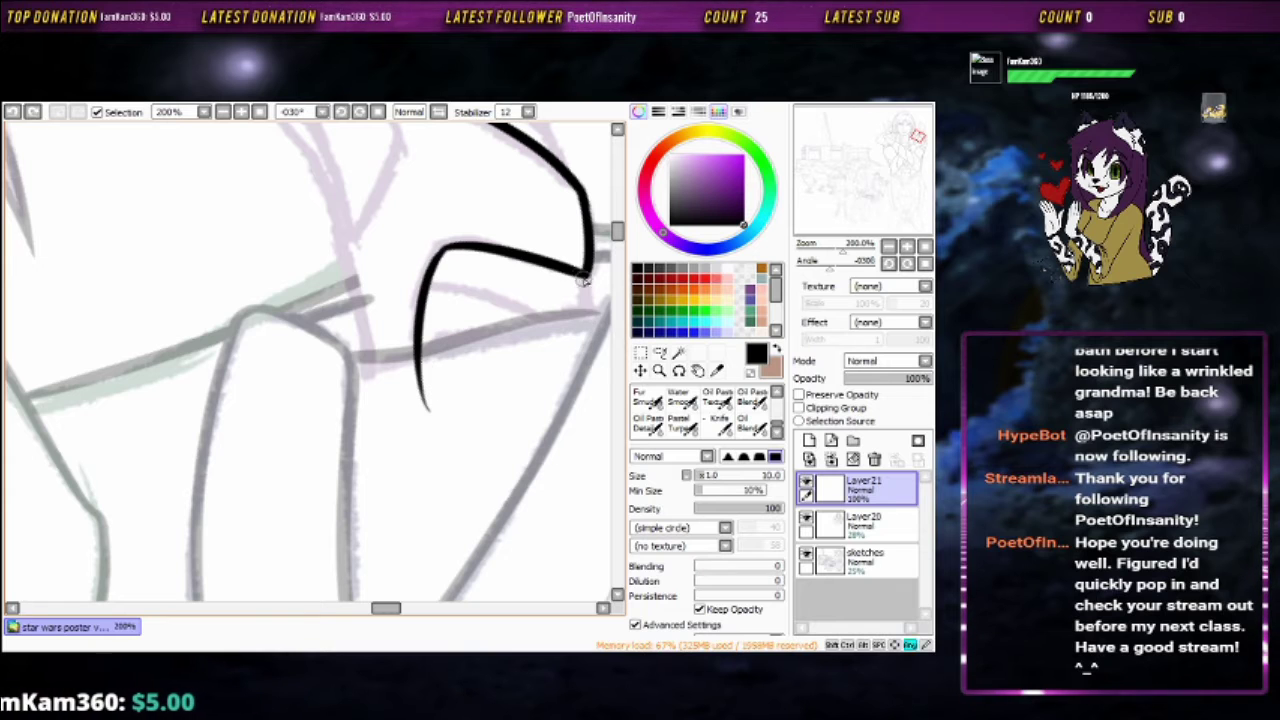
Ink the inner line of the base plate and erase the stroke ends running past the shoulder line
drag(587, 331, 487, 168)
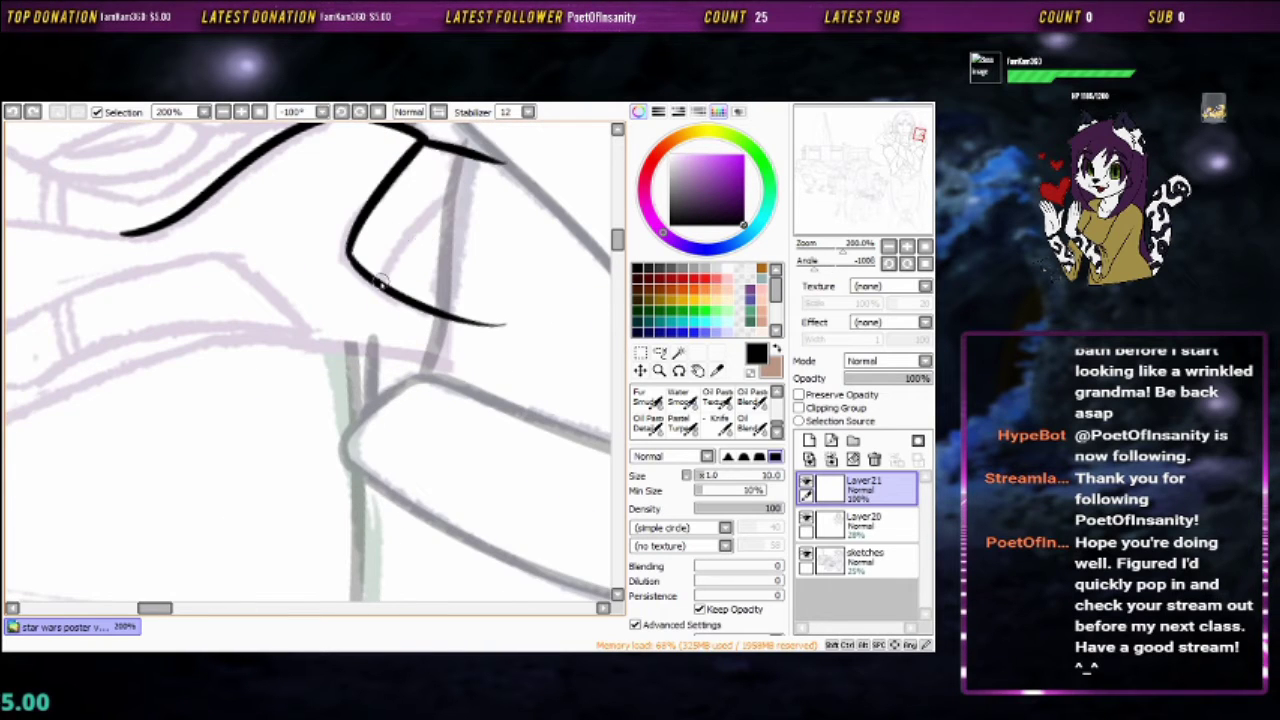
drag(379, 282, 465, 170)
mouse_move(465, 170)
mouse_down()
mouse_move(491, 243)
mouse_move(494, 210)
mouse_up()
key(e)
key(b)
key(e)
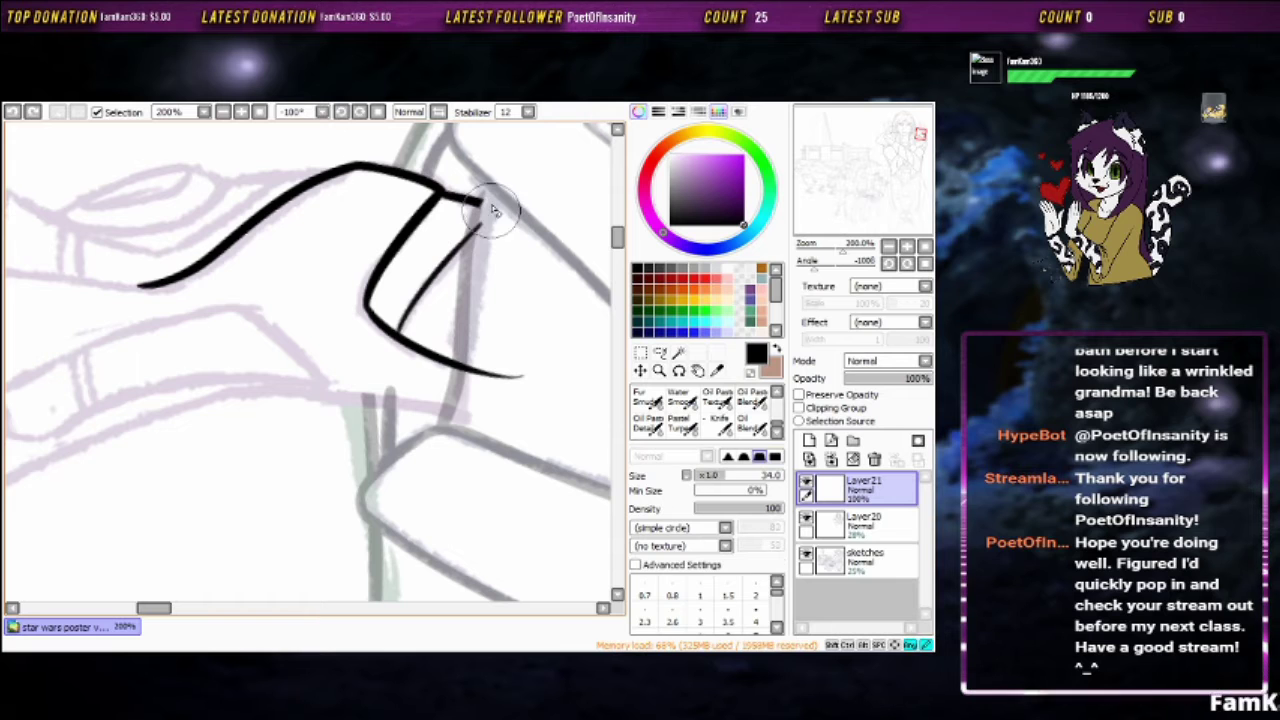
key(b)
Ink the opposite edge of the form's base down to the shoulder and erase the ends past its corner
mouse_move(523, 400)
mouse_down()
mouse_move(385, 280)
mouse_move(461, 205)
mouse_up()
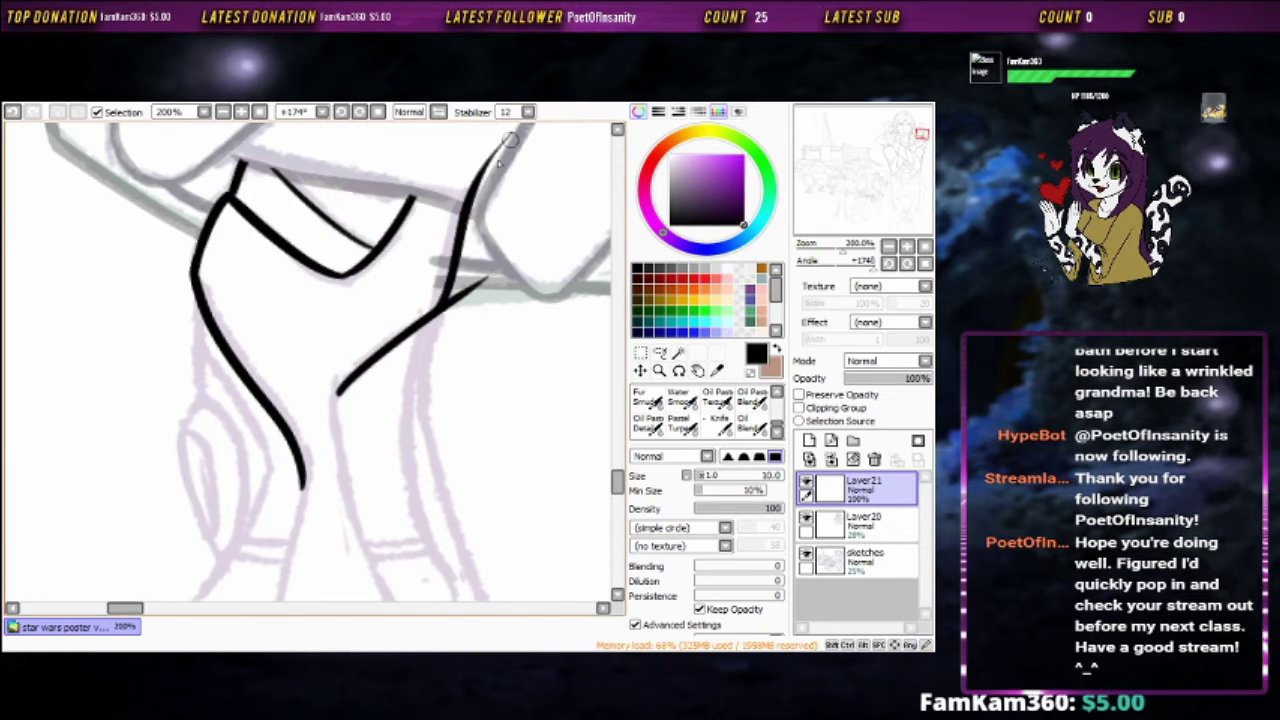
key(e)
drag(471, 294, 455, 311)
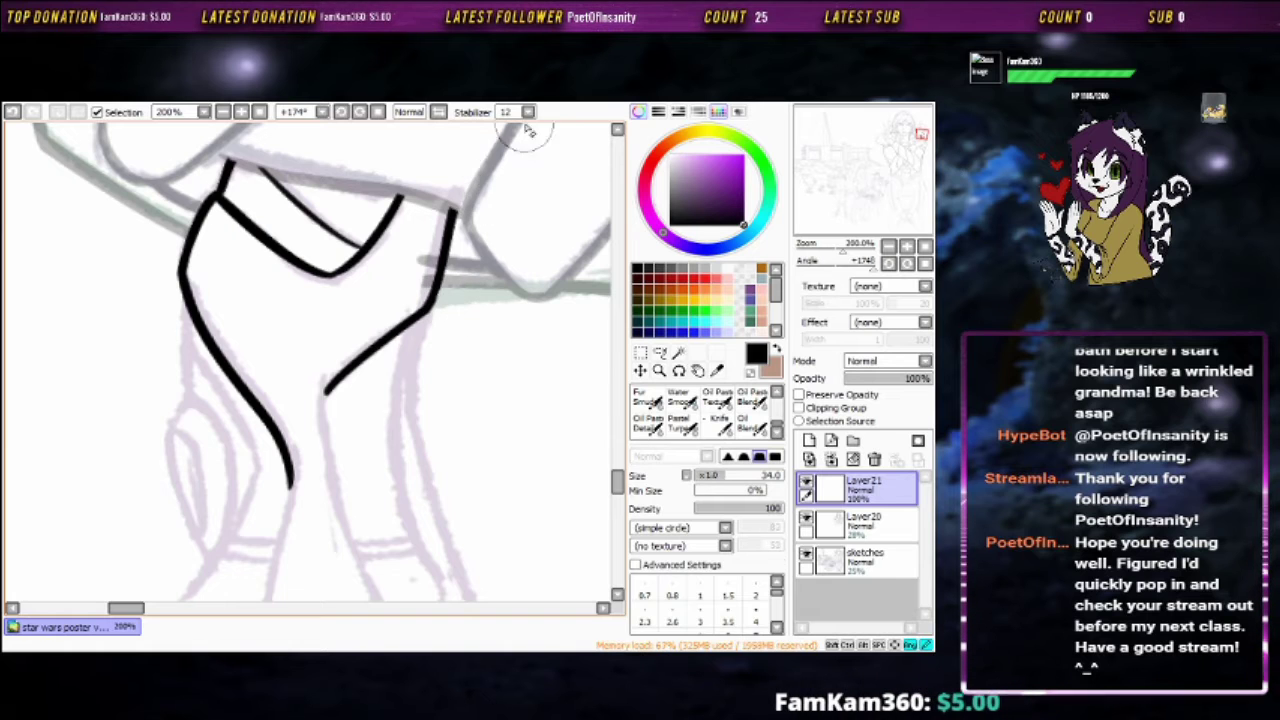
Ink the lower side edges of the tall pointed blade rising from the base, redoing the strokes that miss the sketch
key(b)
mouse_move(528, 130)
mouse_down()
mouse_move(491, 354)
mouse_move(480, 240)
mouse_move(449, 306)
mouse_up()
drag(356, 256, 190, 574)
key(ctrl+z)
mouse_move(330, 300)
mouse_down()
mouse_move(400, 274)
mouse_move(392, 208)
mouse_up()
key(e)
key(b)
mouse_move(386, 333)
mouse_down()
mouse_move(336, 363)
mouse_move(414, 257)
mouse_move(302, 490)
mouse_up()
key(ctrl+z)
drag(434, 224, 280, 540)
Ink the blade's upper edges up to its sharp tip and erase the line extending beyond it
mouse_move(386, 343)
mouse_down()
mouse_move(373, 328)
mouse_move(252, 380)
mouse_move(470, 125)
mouse_up()
drag(403, 306, 258, 388)
key(e)
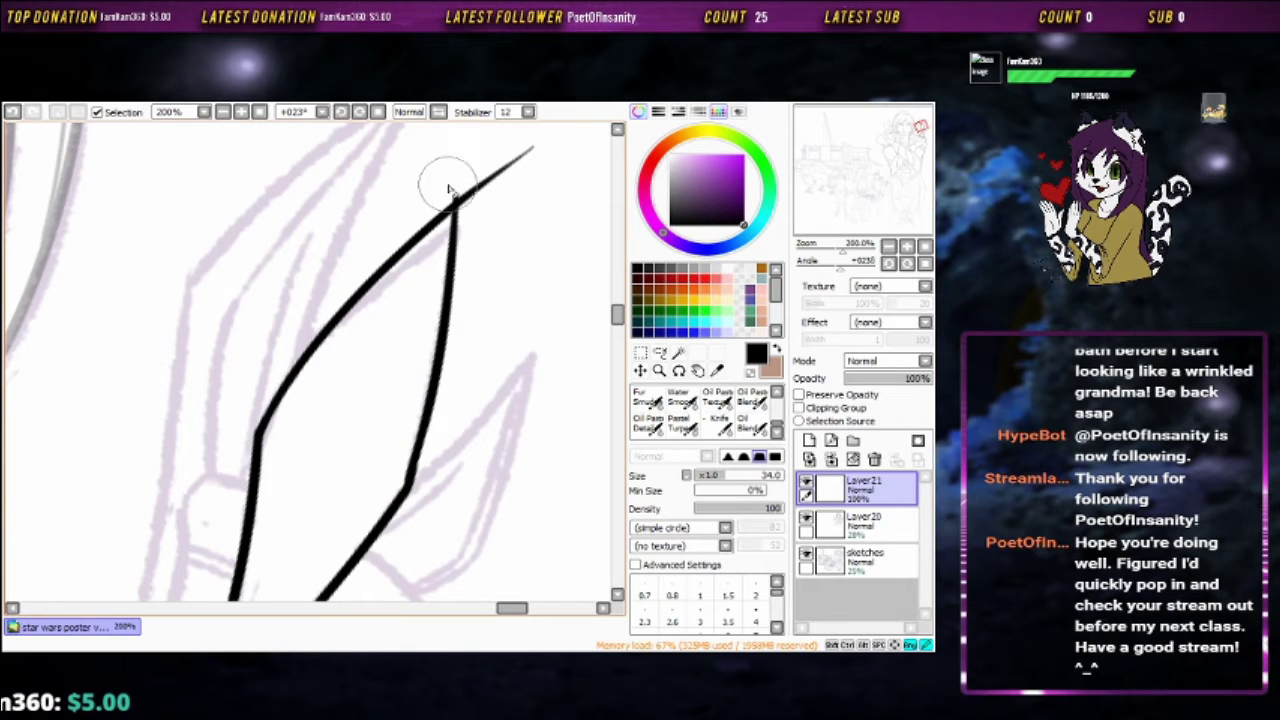
key(b)
Ink the long angled outer edge of the neighbouring blade from the base upward and clean up its corner
mouse_move(475, 197)
mouse_down()
mouse_move(509, 266)
mouse_move(500, 374)
mouse_move(297, 334)
mouse_move(477, 180)
mouse_move(400, 329)
mouse_move(409, 253)
mouse_up()
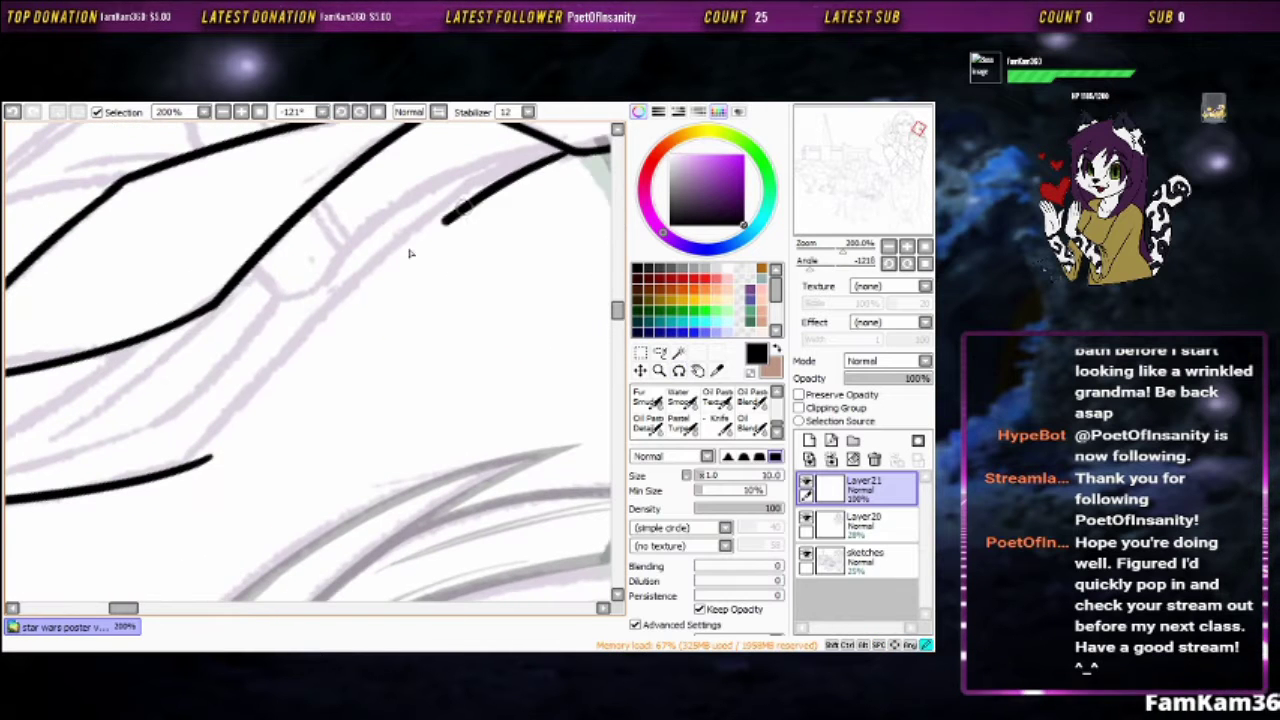
drag(480, 281, 489, 276)
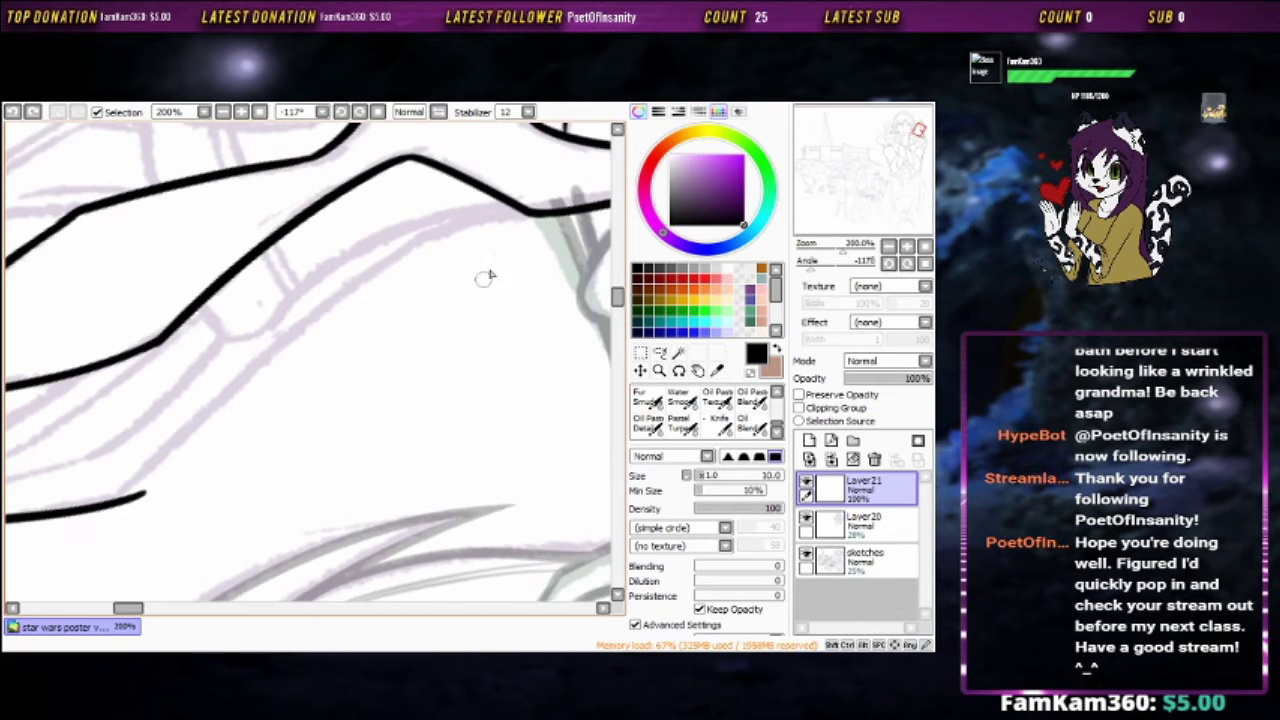
drag(226, 500, 431, 370)
key(n)
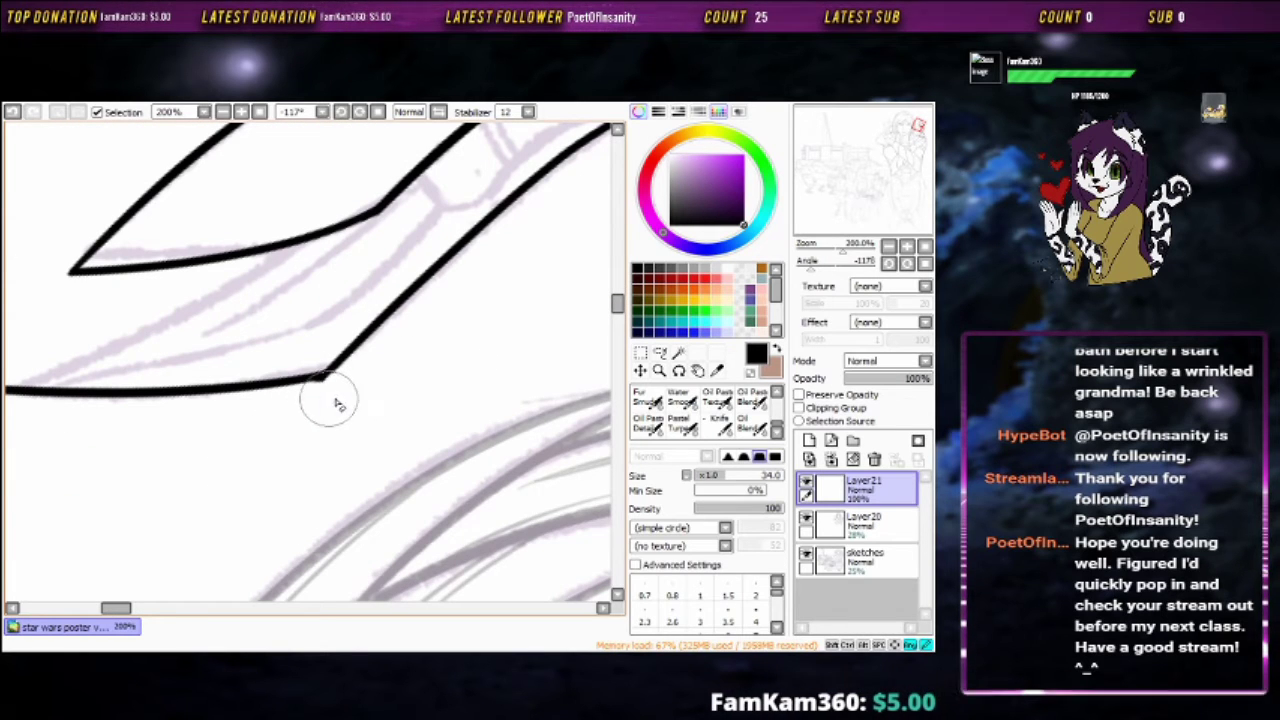
key(b)
Ink the thin curved inner line running alongside the neighbouring blade's outer edge from the base
mouse_move(446, 357)
mouse_down()
mouse_move(249, 366)
mouse_move(365, 437)
mouse_up()
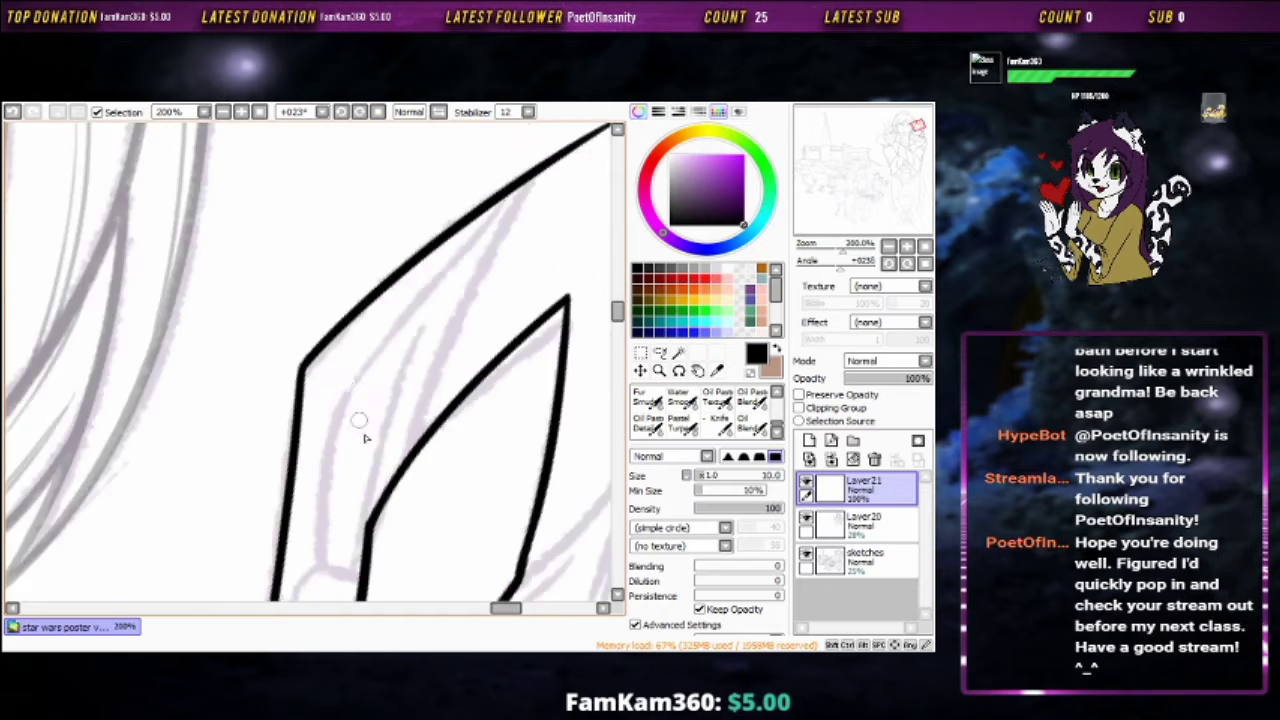
scroll(365, 437, down, 5)
drag(395, 378, 314, 366)
drag(400, 270, 520, 172)
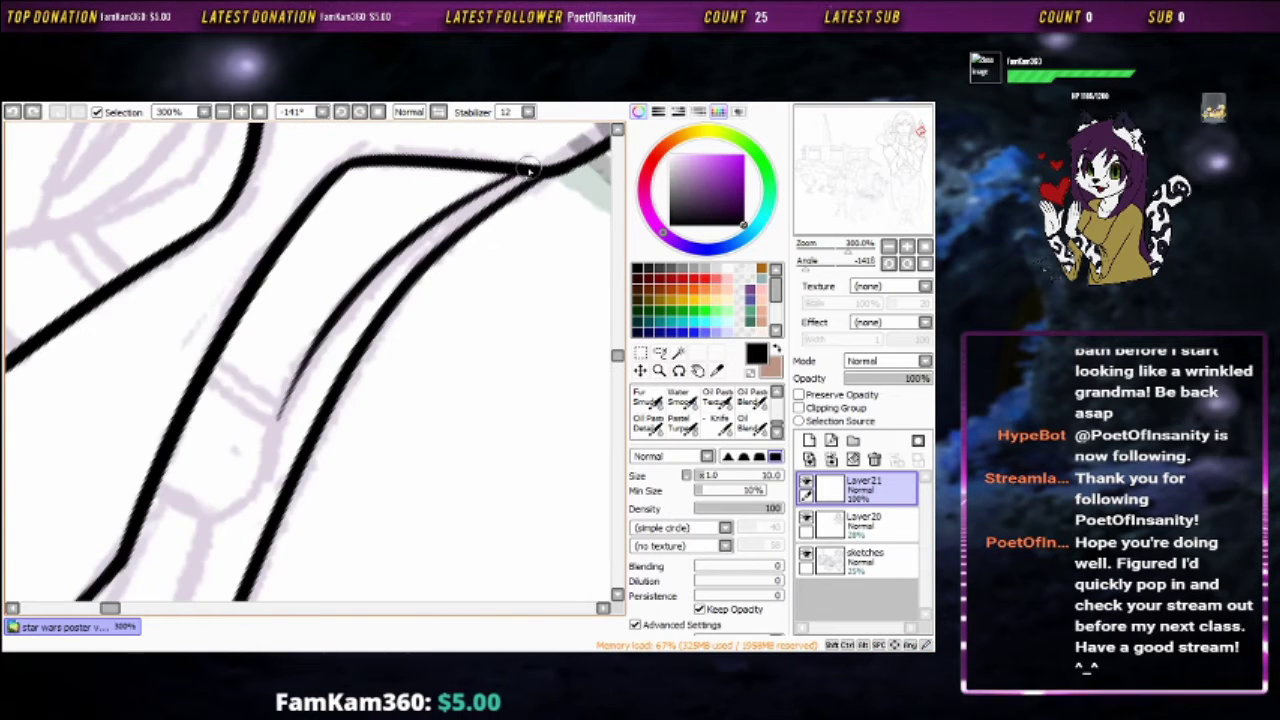
Ink the small rounded clasp with its double crossbar between the two blades, joining it to the inner line
scroll(346, 331, down, 5)
mouse_move(340, 335)
mouse_down()
mouse_move(415, 358)
mouse_move(468, 318)
mouse_up()
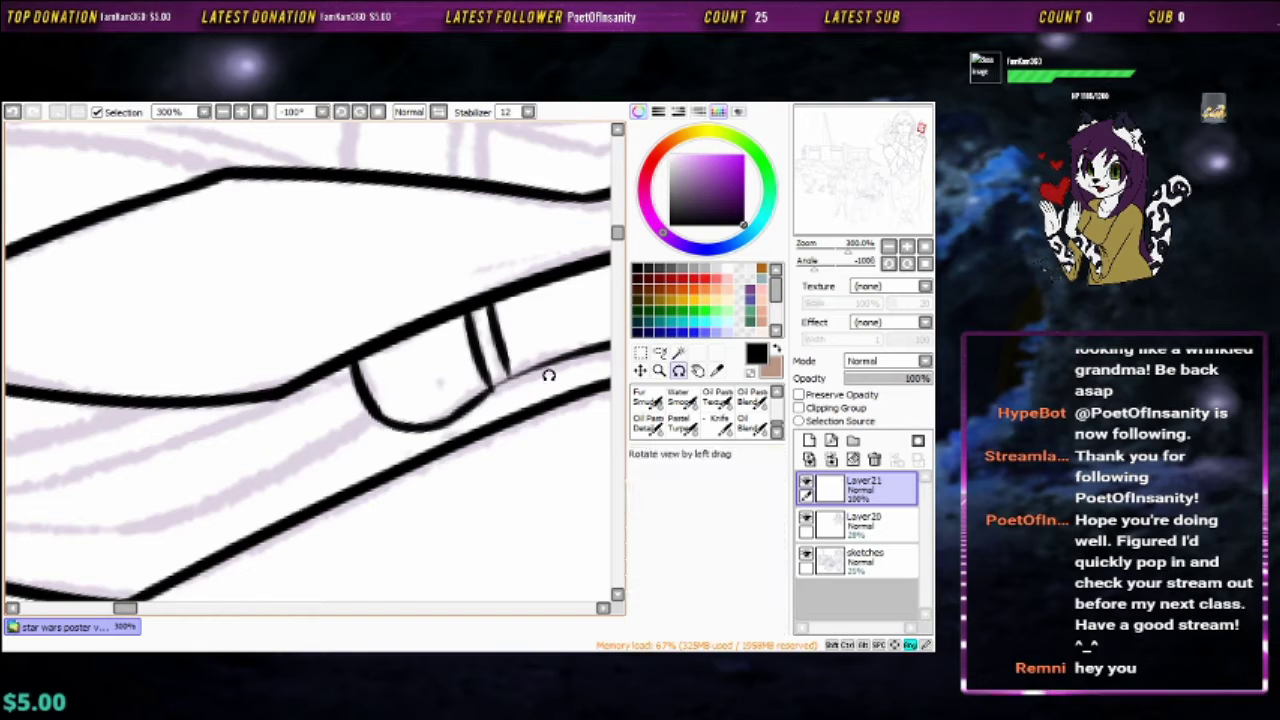
drag(543, 374, 510, 316)
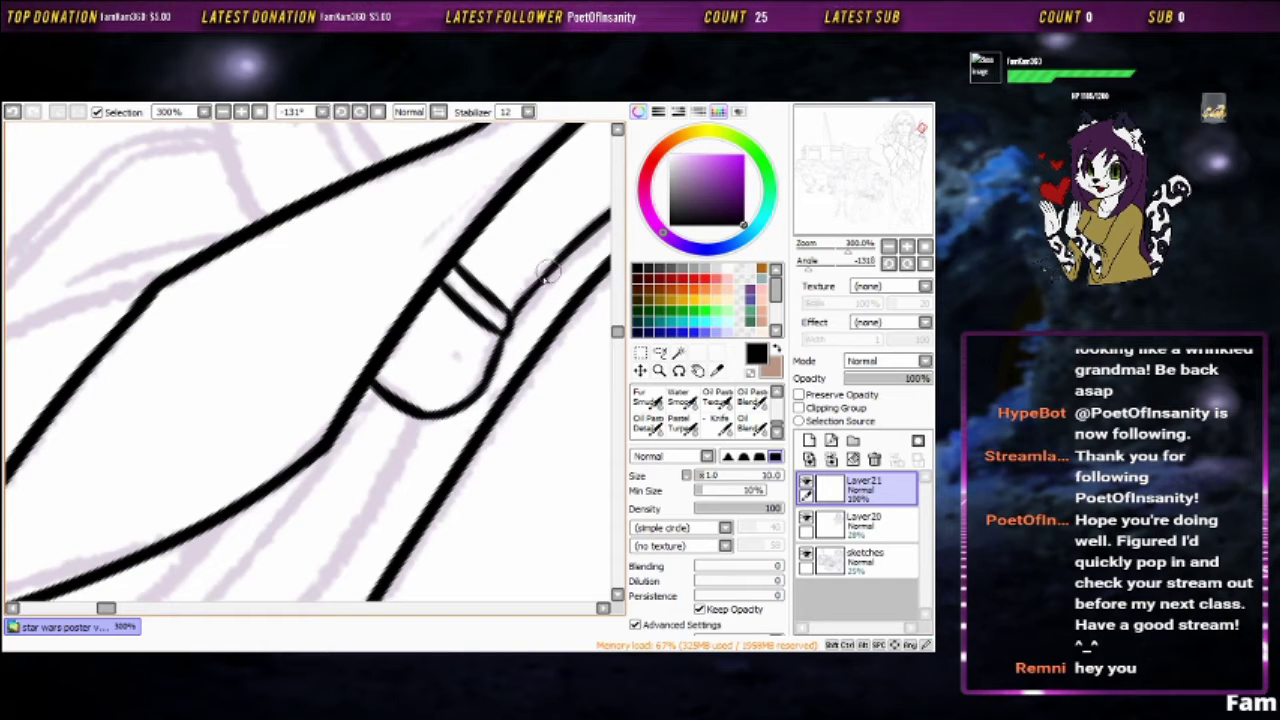
Raise the sketches layer to 100% opacity to review the poster, dim it to 18%, and reselect Layer21
scroll(521, 300, down, 8)
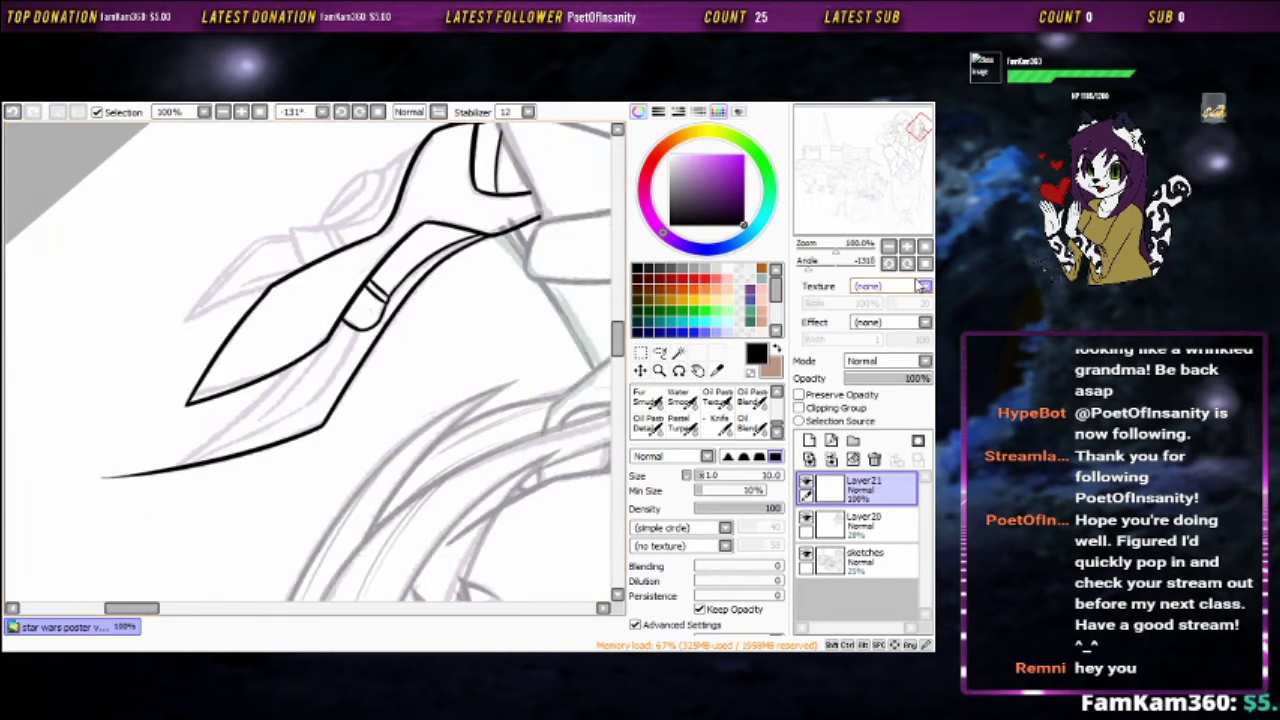
key(Delete)
click(860, 560)
scroll(318, 380, up, 4)
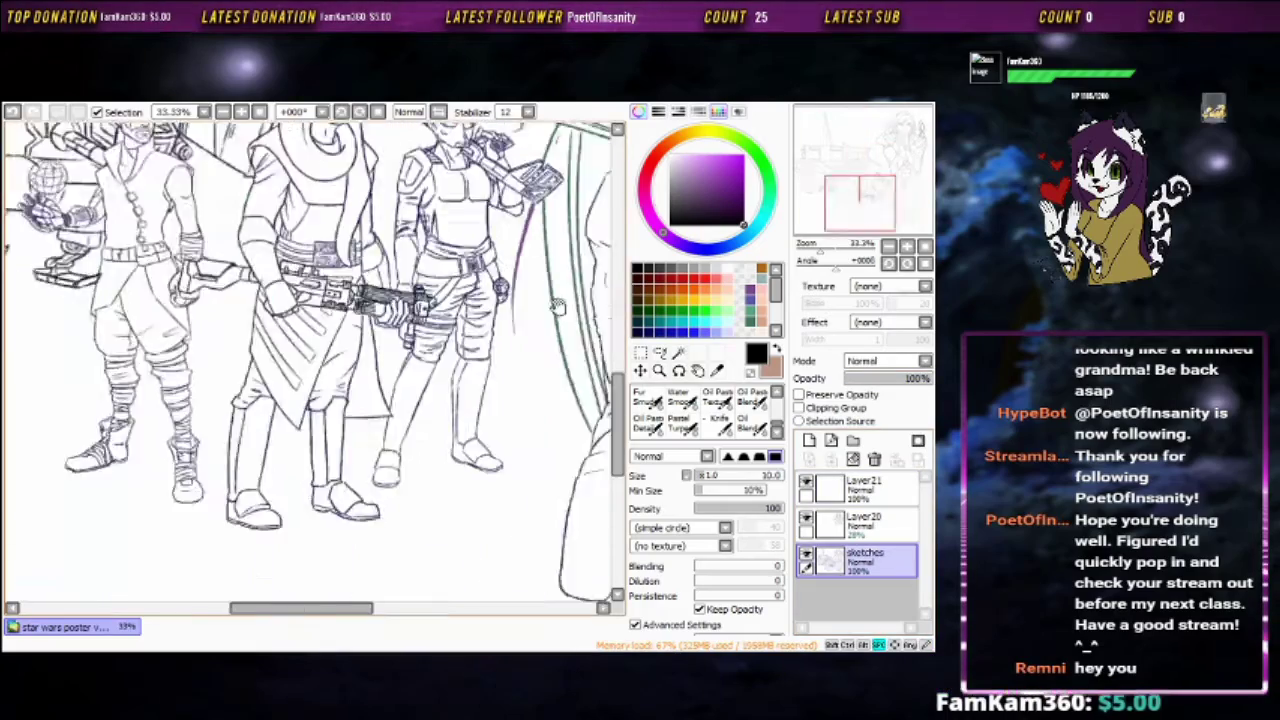
drag(318, 380, 603, 350)
scroll(603, 350, up, 4)
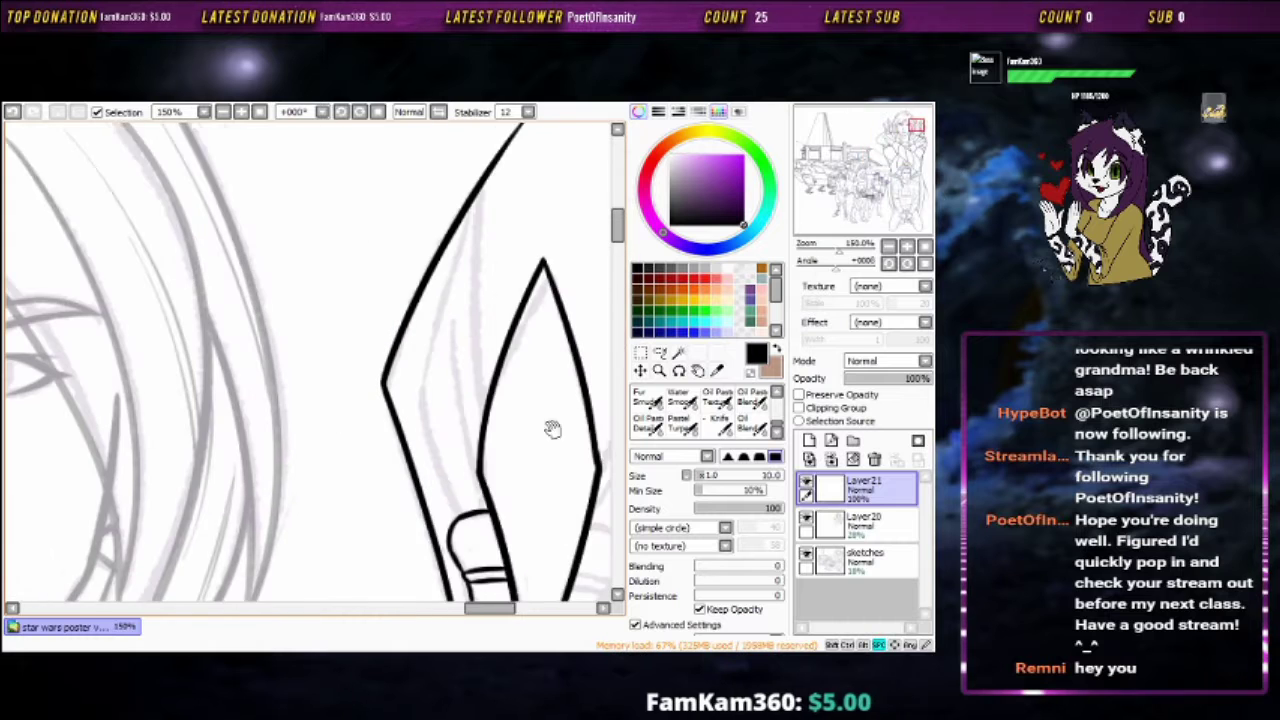
Ink the inner edge of the tallest blade up to its tip and erase the overshooting ends into a sharp point
click(438, 111)
drag(111, 449, 481, 193)
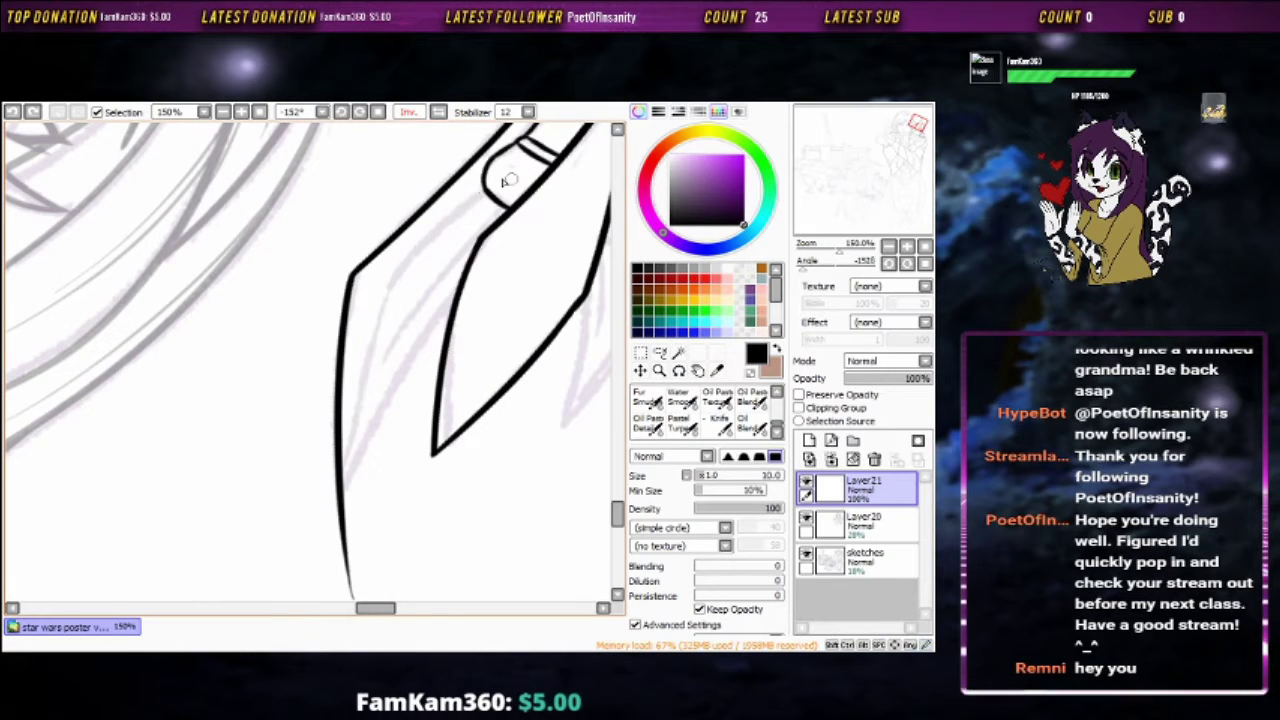
scroll(400, 514, down, 3)
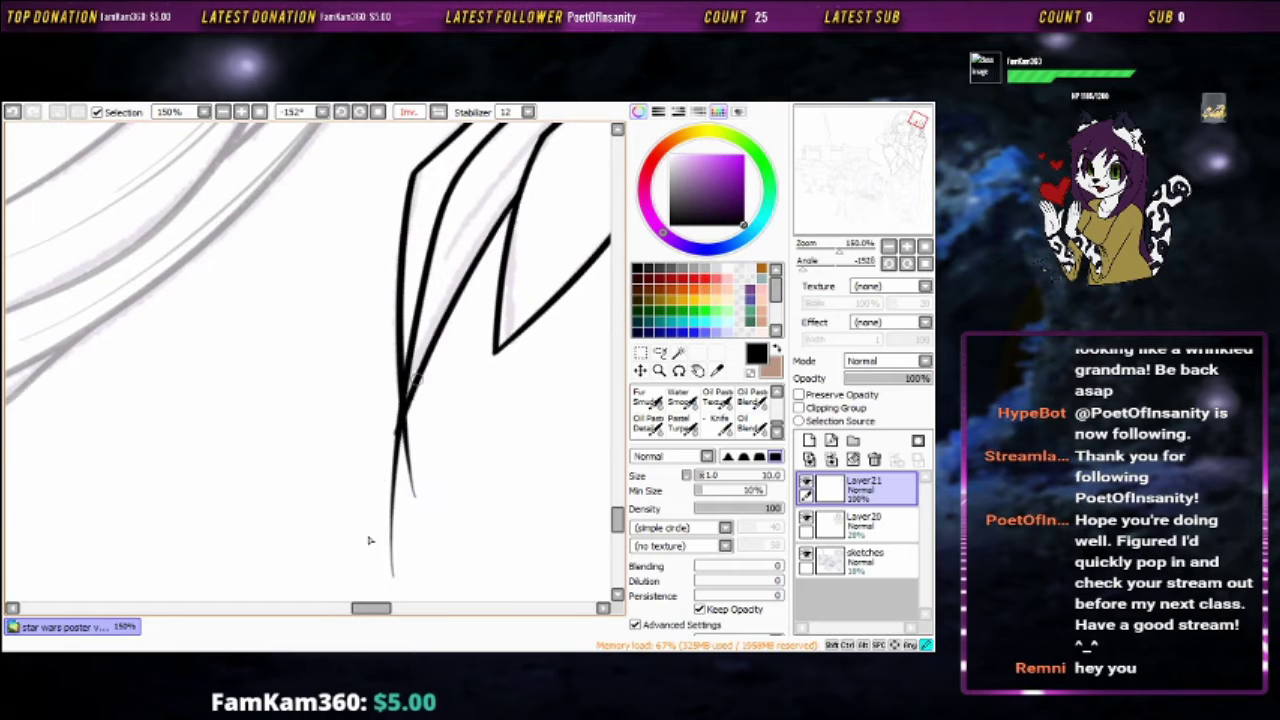
mouse_move(360, 570)
mouse_down()
mouse_move(388, 402)
mouse_move(418, 470)
mouse_up()
key(e)
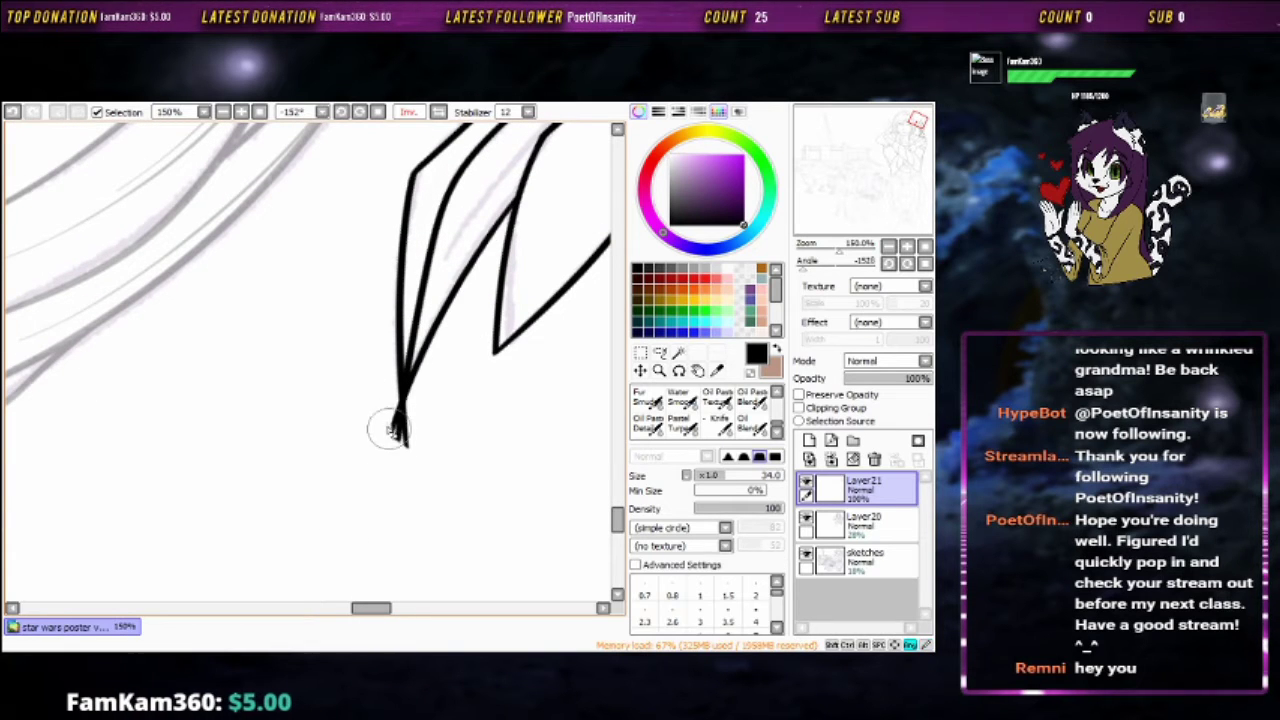
key(b)
scroll(393, 430, up, 1)
key(e)
key(b)
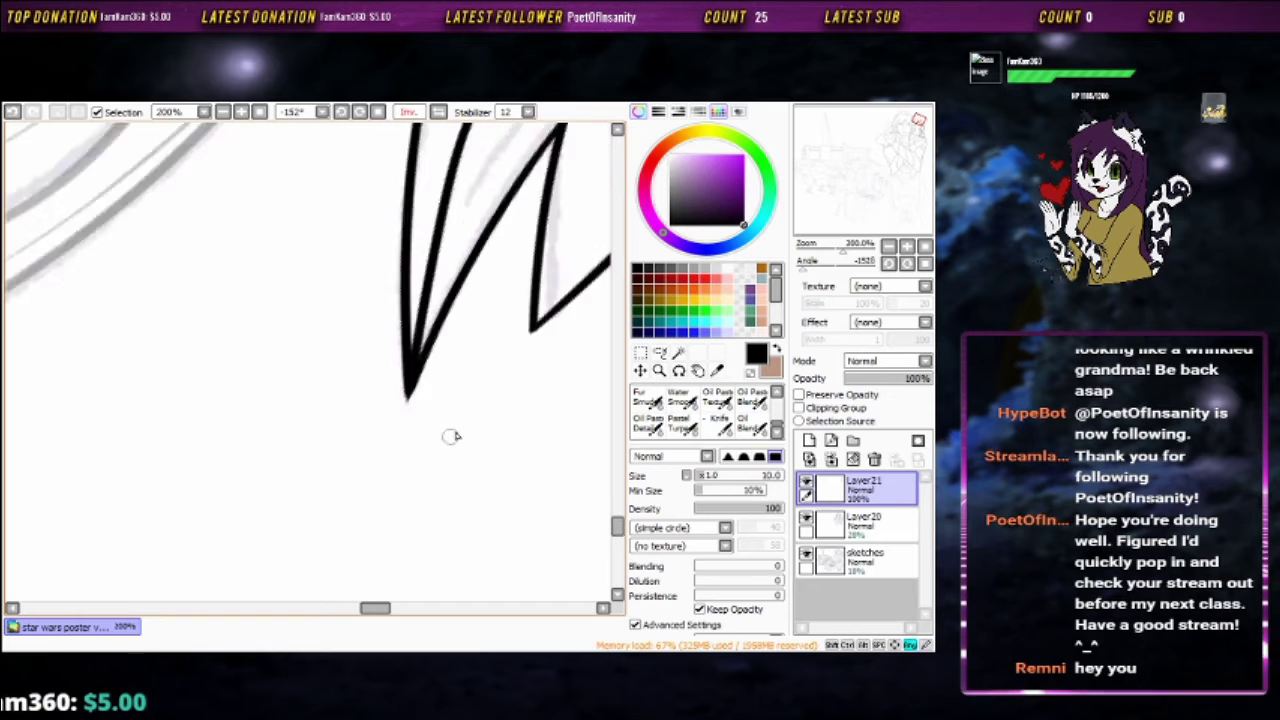
Ink the curved outer edge of the third, smallest blade and transform the stroke to fit the sketch
scroll(452, 436, up, 4)
mouse_move(520, 165)
mouse_down()
mouse_move(380, 150)
mouse_move(237, 260)
mouse_move(252, 365)
mouse_up()
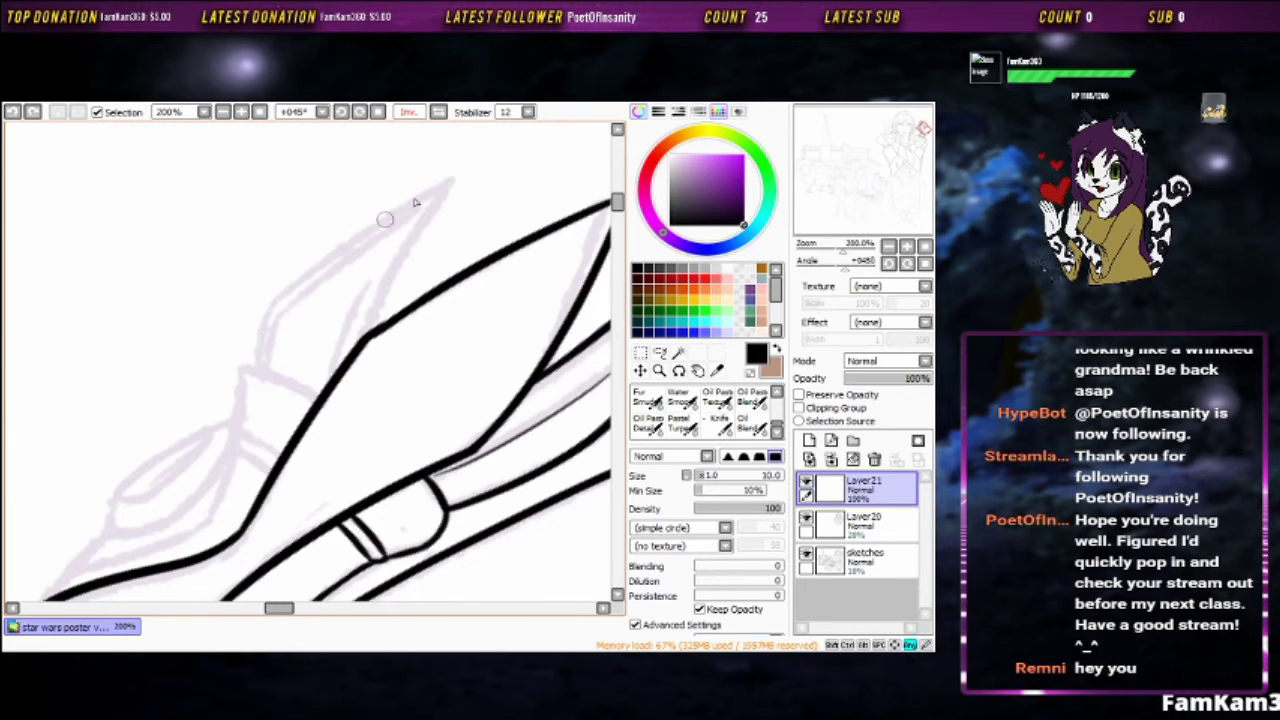
scroll(455, 228, up, 1)
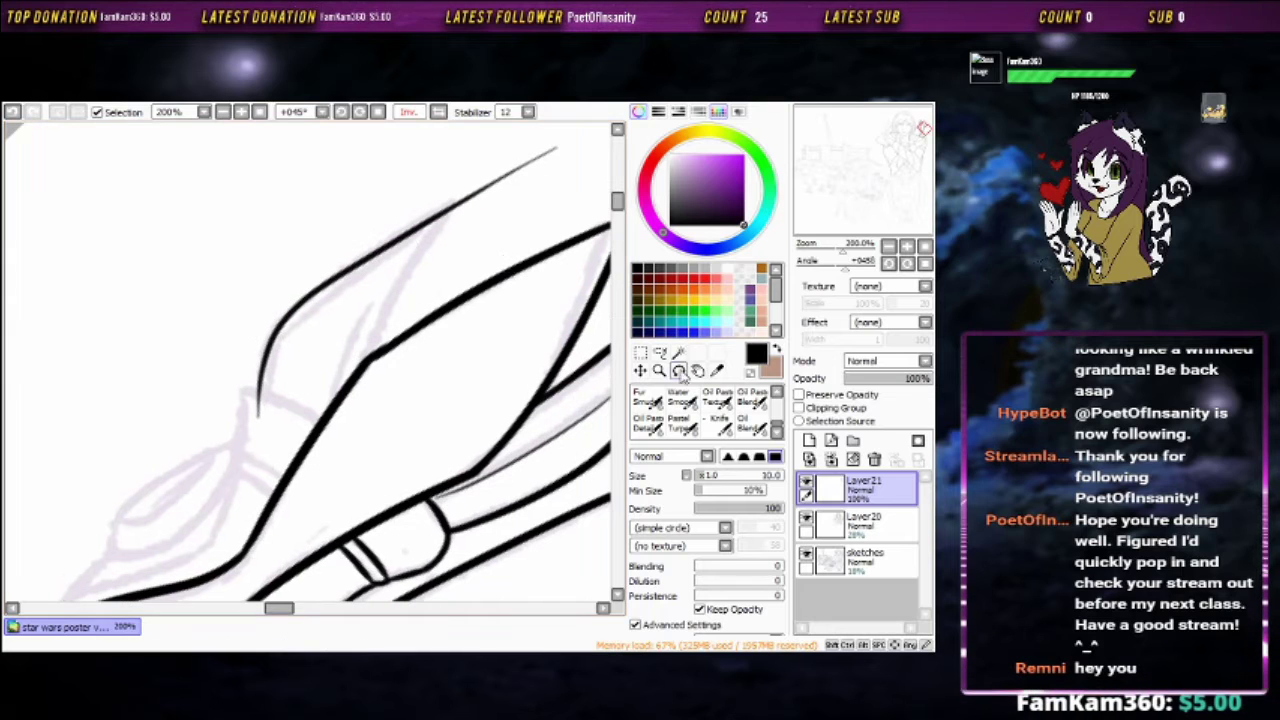
key(l)
scroll(578, 162, up, 1)
key(ctrl+t)
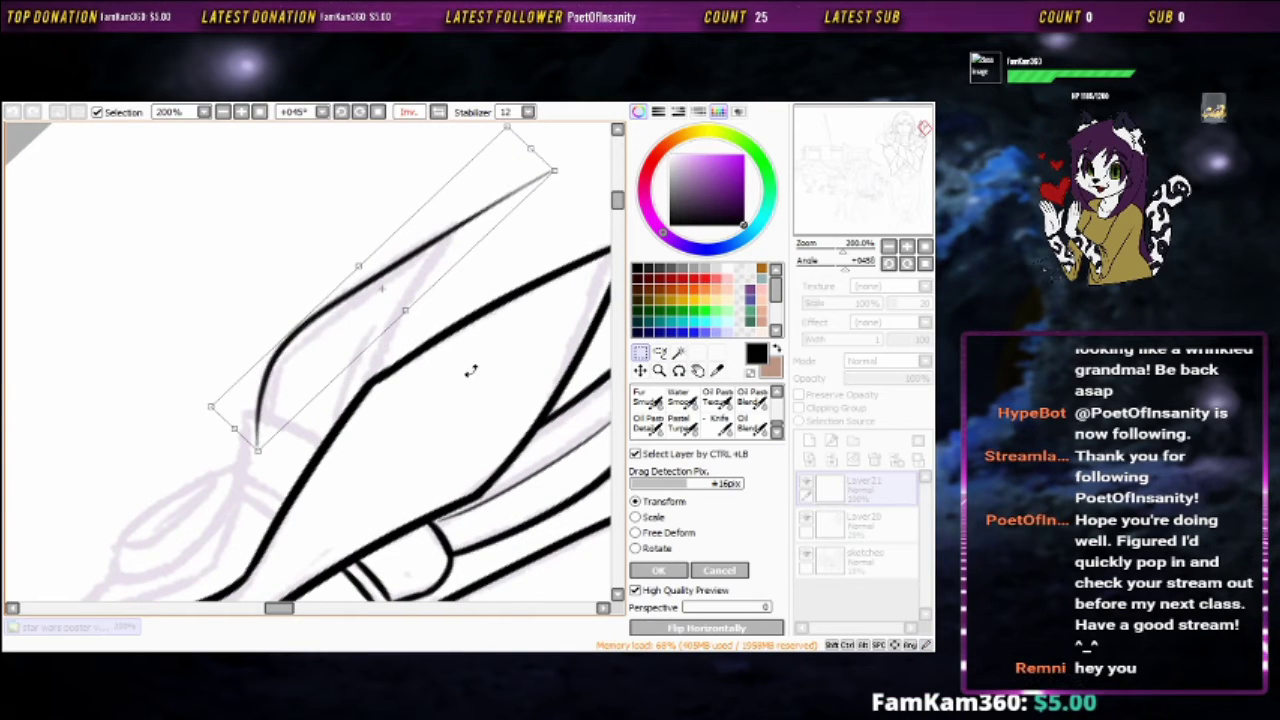
mouse_move(277, 350)
mouse_down()
mouse_move(326, 378)
mouse_move(306, 386)
mouse_up()
key(Return)
key(ctrl+d)
key(b)
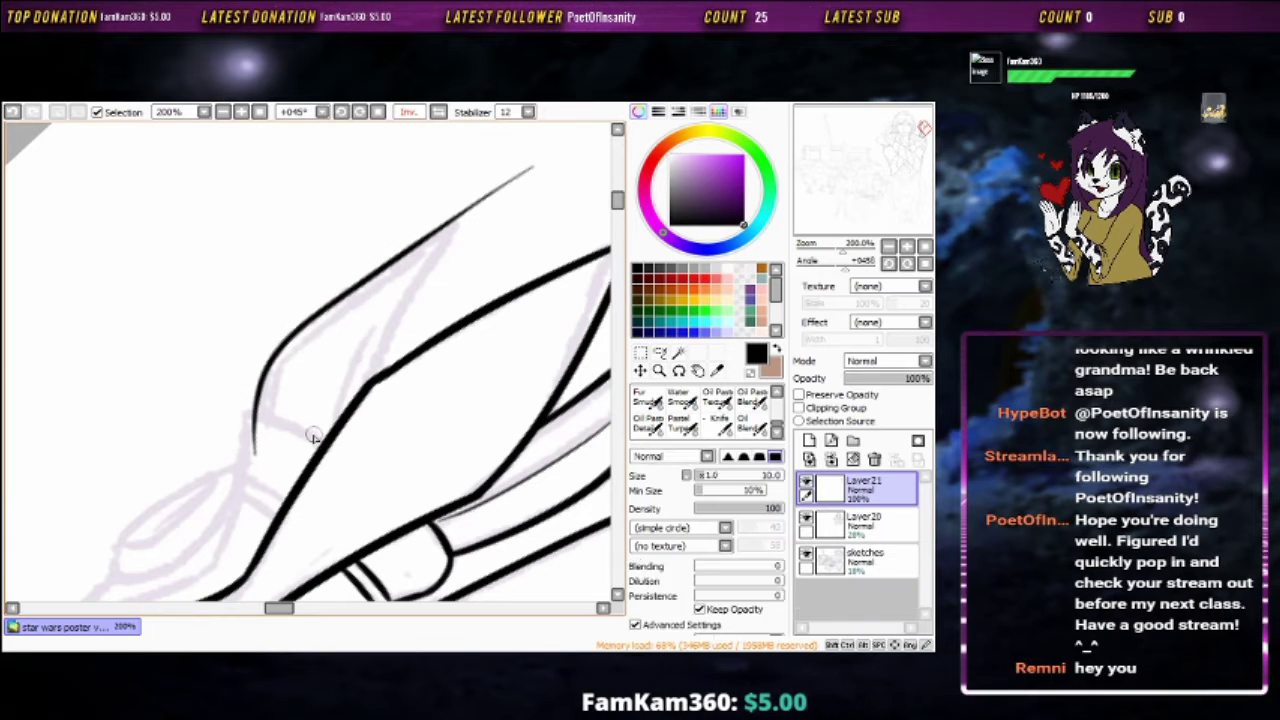
Ink the third blade's opposite edge and inner line, and trim the crossing ends to a clean pointed tip
drag(458, 222, 537, 322)
scroll(531, 365, down, 2)
scroll(537, 322, up, 2)
mouse_move(391, 300)
mouse_down()
mouse_move(511, 266)
mouse_move(451, 271)
mouse_move(466, 217)
mouse_up()
drag(314, 471, 402, 420)
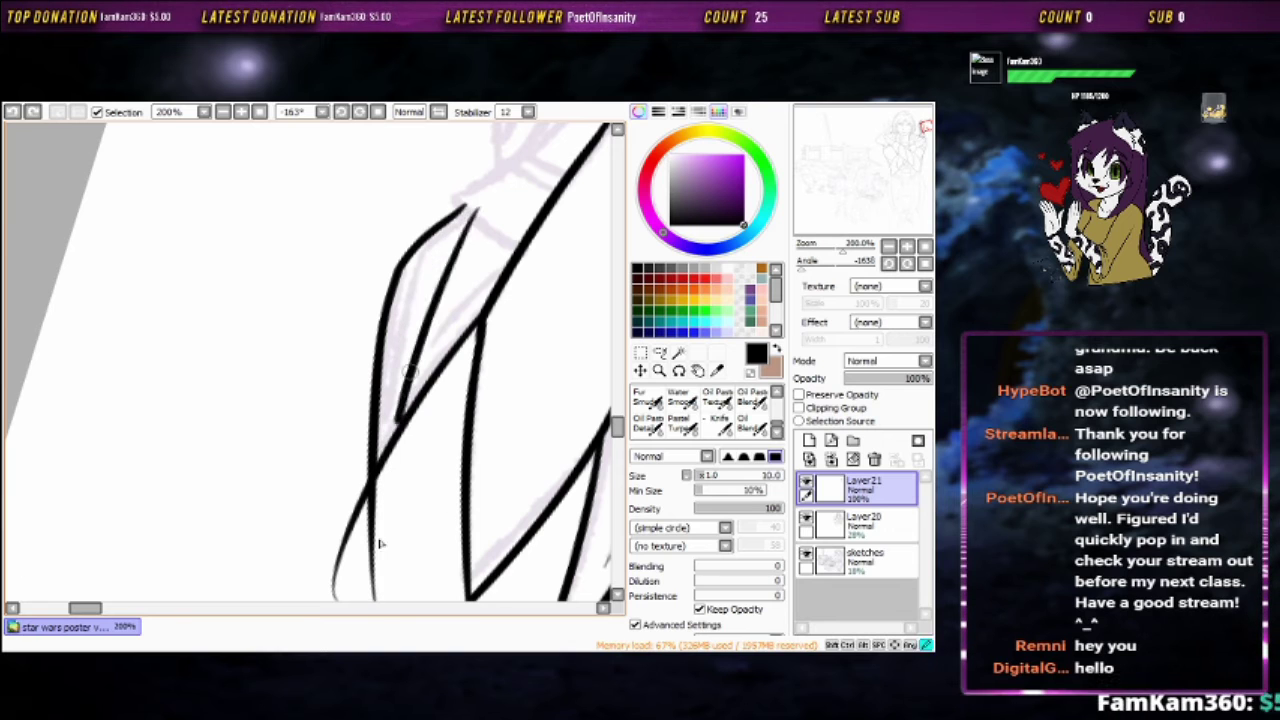
key(e)
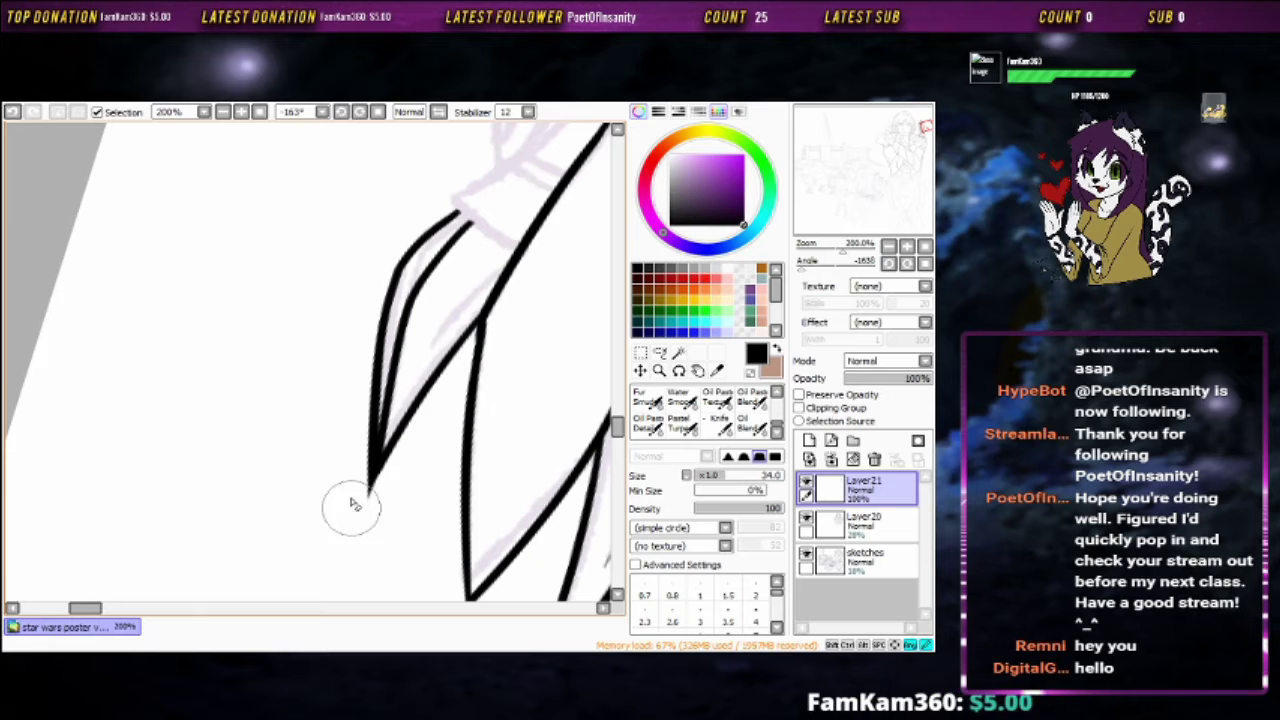
key(b)
scroll(434, 486, down, 2)
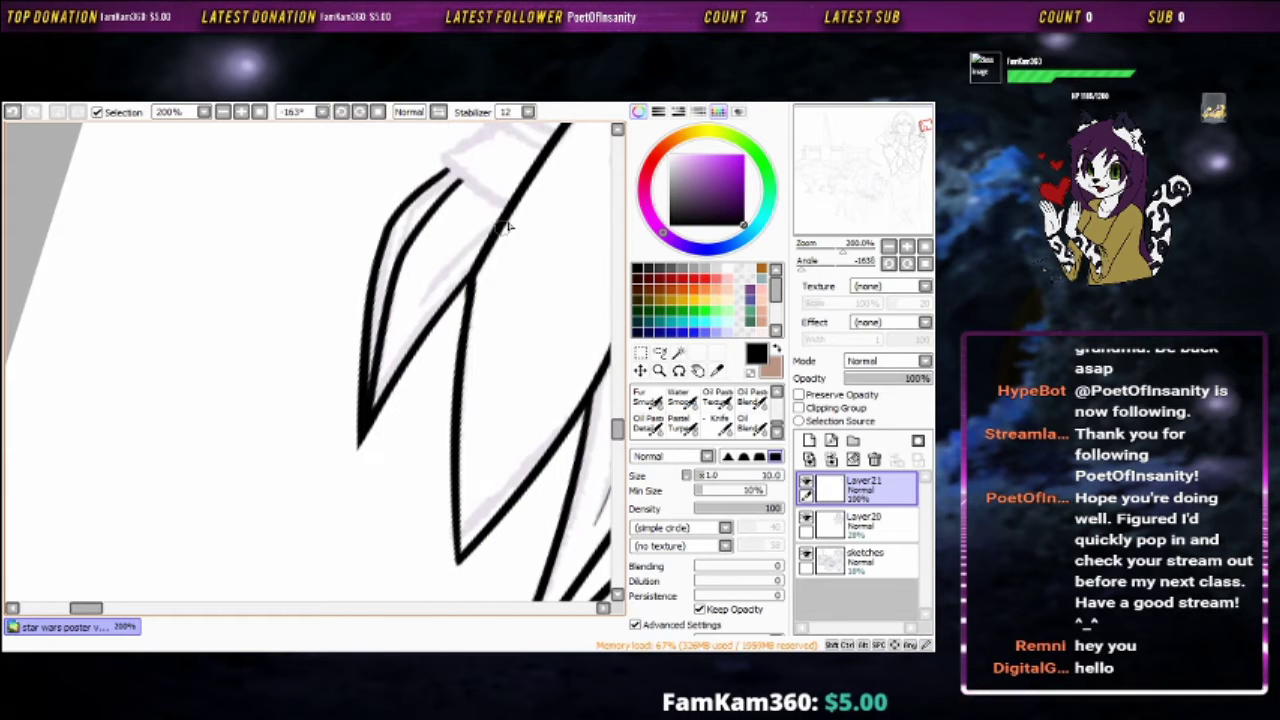
Ink the curved band across the third blade's base and the side line running from its corner, erasing the overshoot
drag(497, 218, 414, 478)
scroll(443, 349, up, 2)
drag(443, 349, 470, 297)
drag(460, 418, 391, 222)
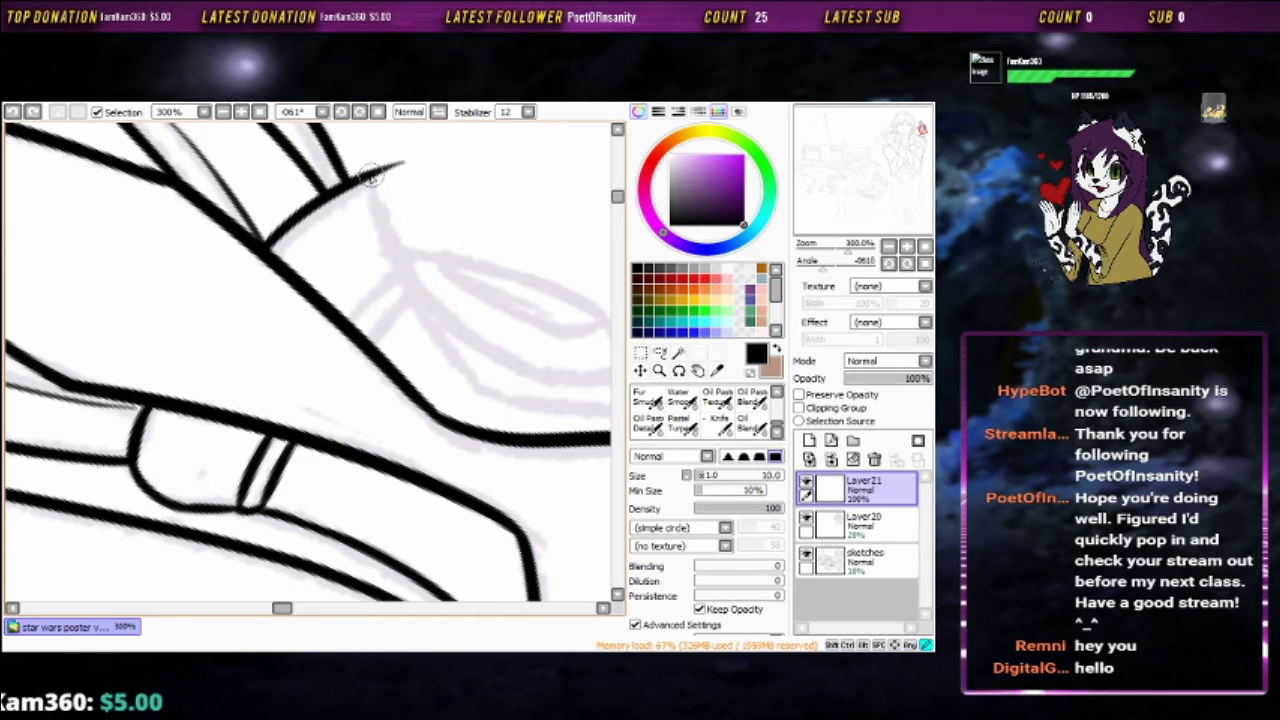
mouse_move(373, 177)
mouse_down()
mouse_move(384, 204)
mouse_move(220, 343)
mouse_move(390, 250)
mouse_up()
drag(400, 245, 307, 527)
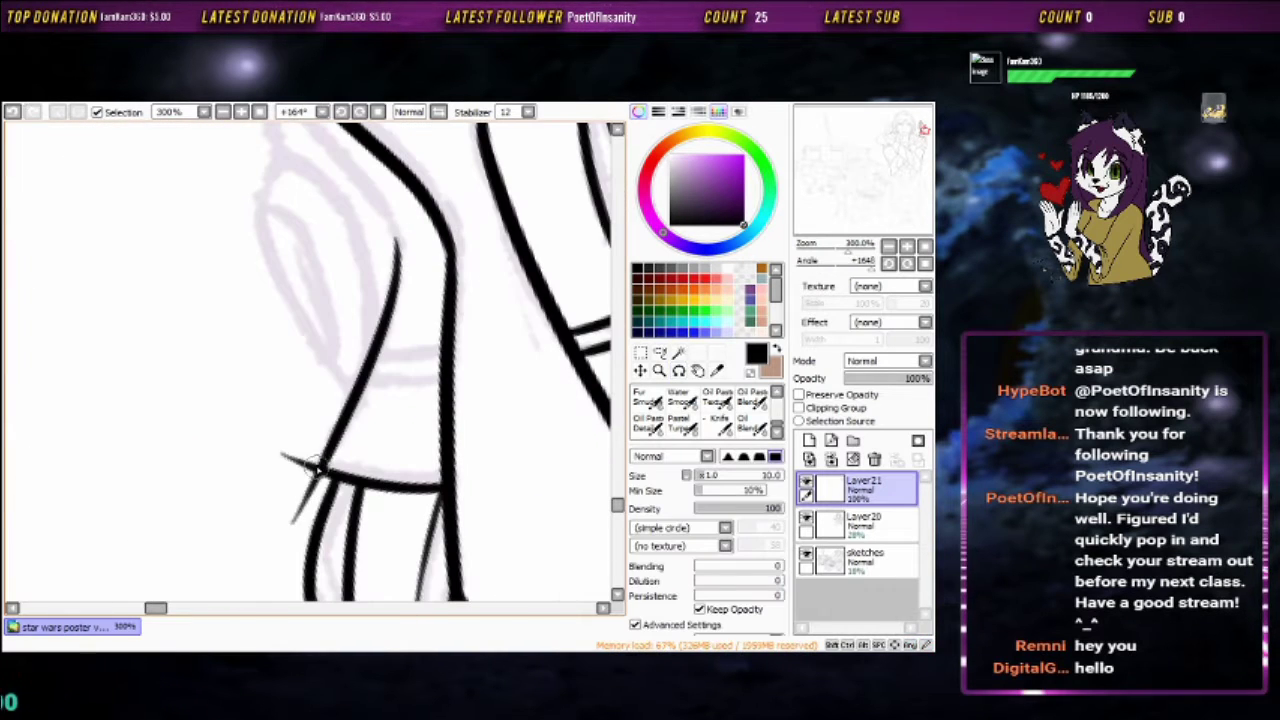
key(e)
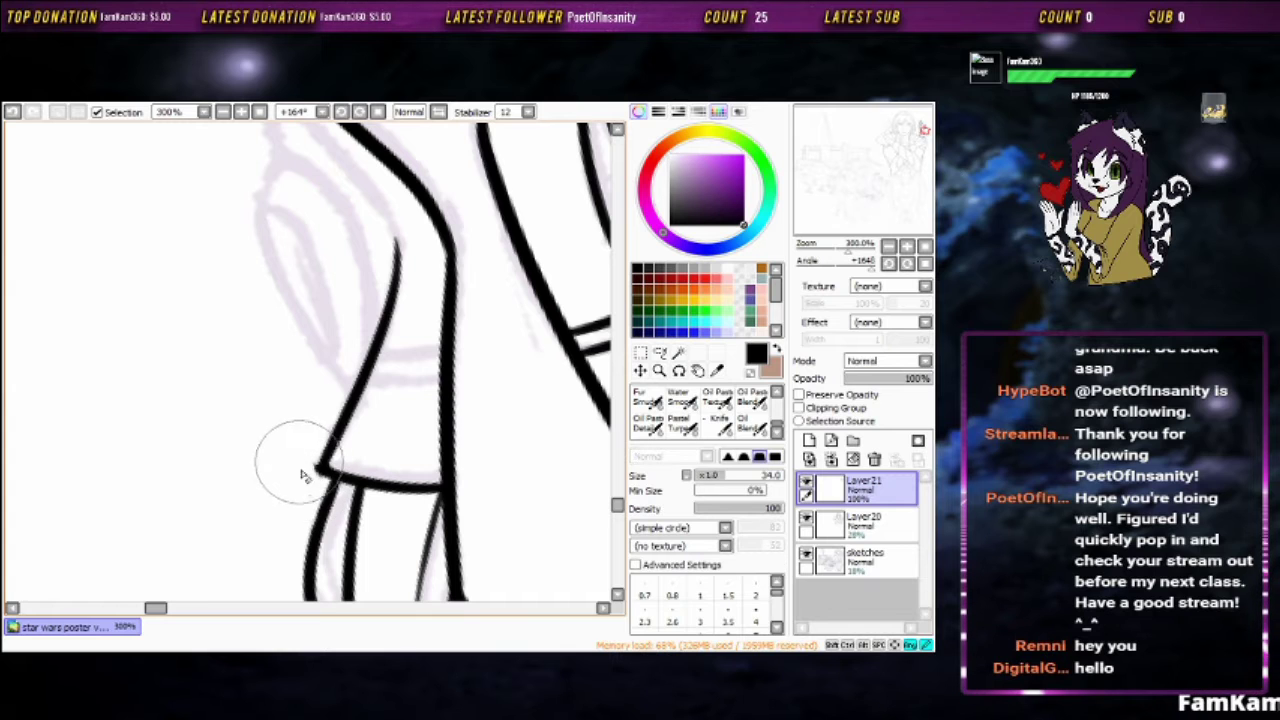
key(b)
Raise the sketches layer to 100% opacity to review the whole poster, dim it to 15%, and reselect Layer21
click(925, 263)
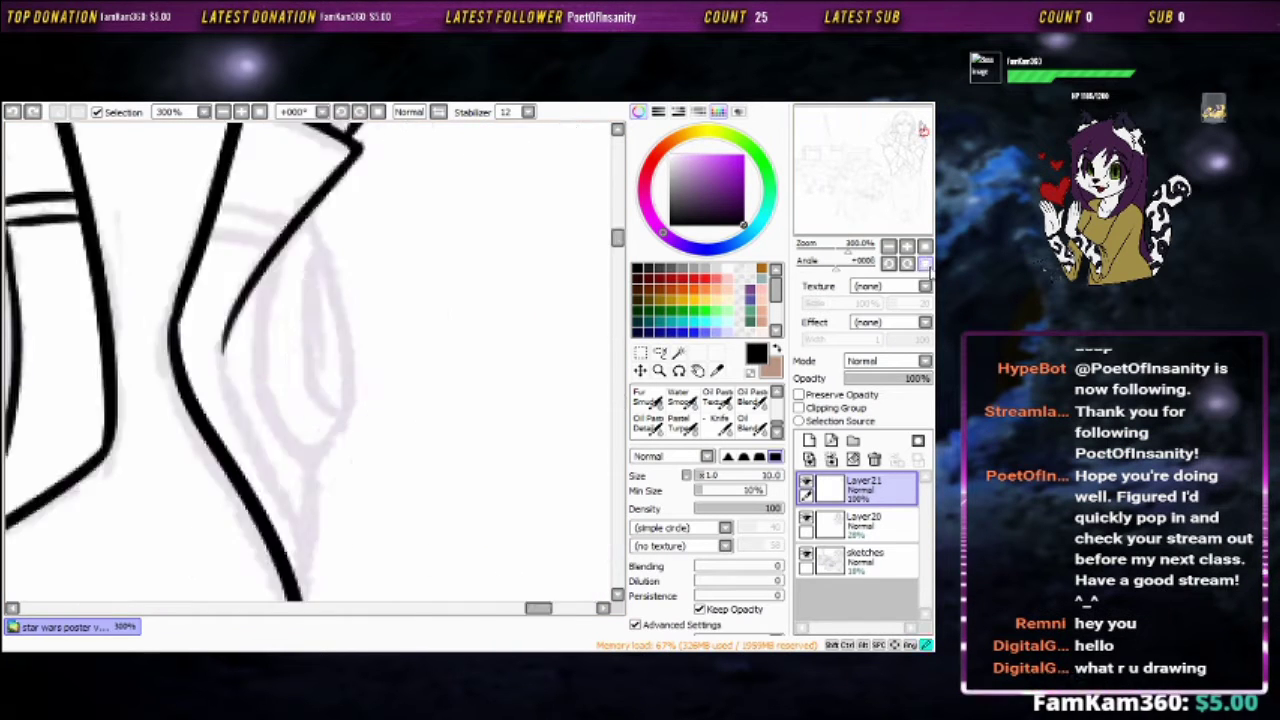
scroll(315, 365, down, 9)
click(860, 558)
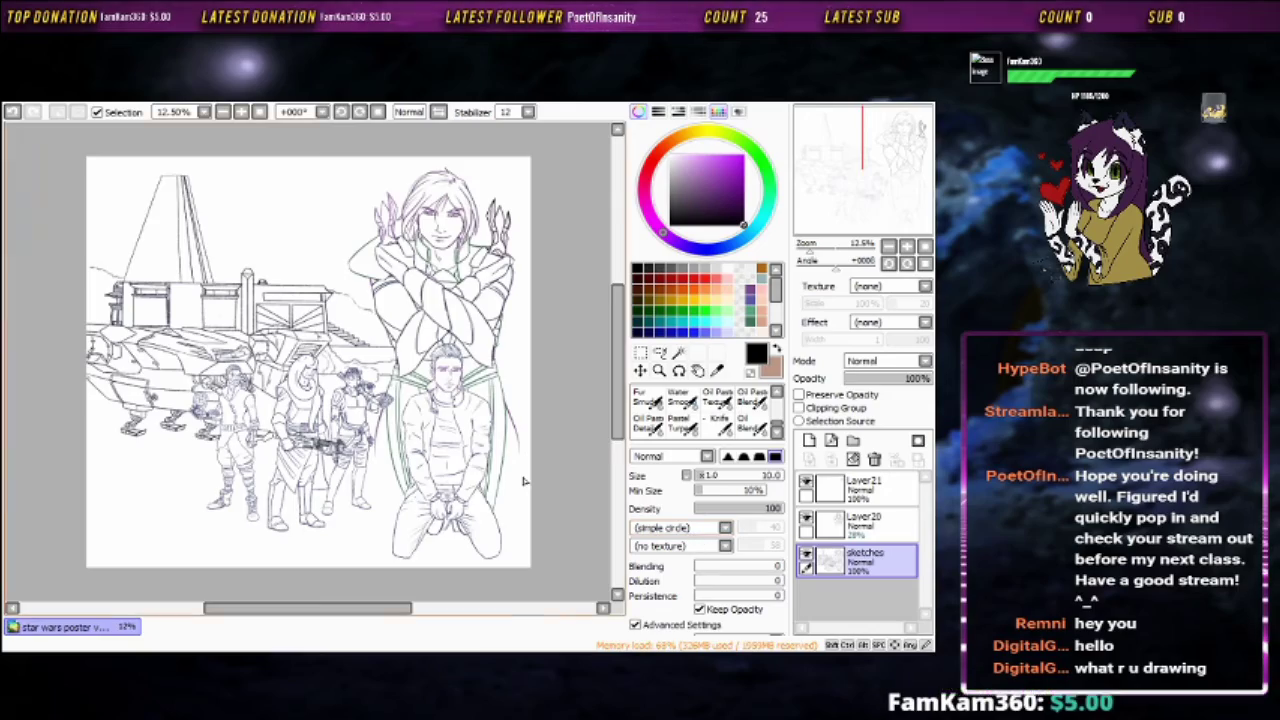
scroll(522, 482, up, 1)
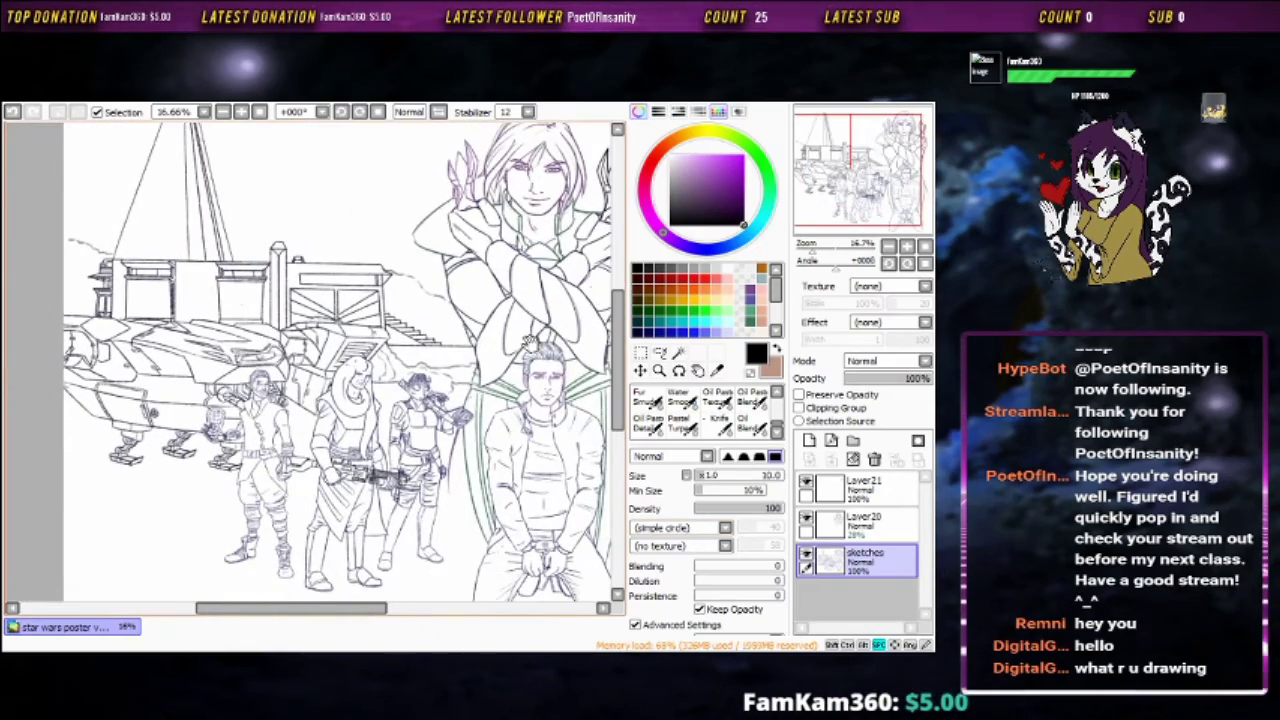
scroll(527, 342, up, 4)
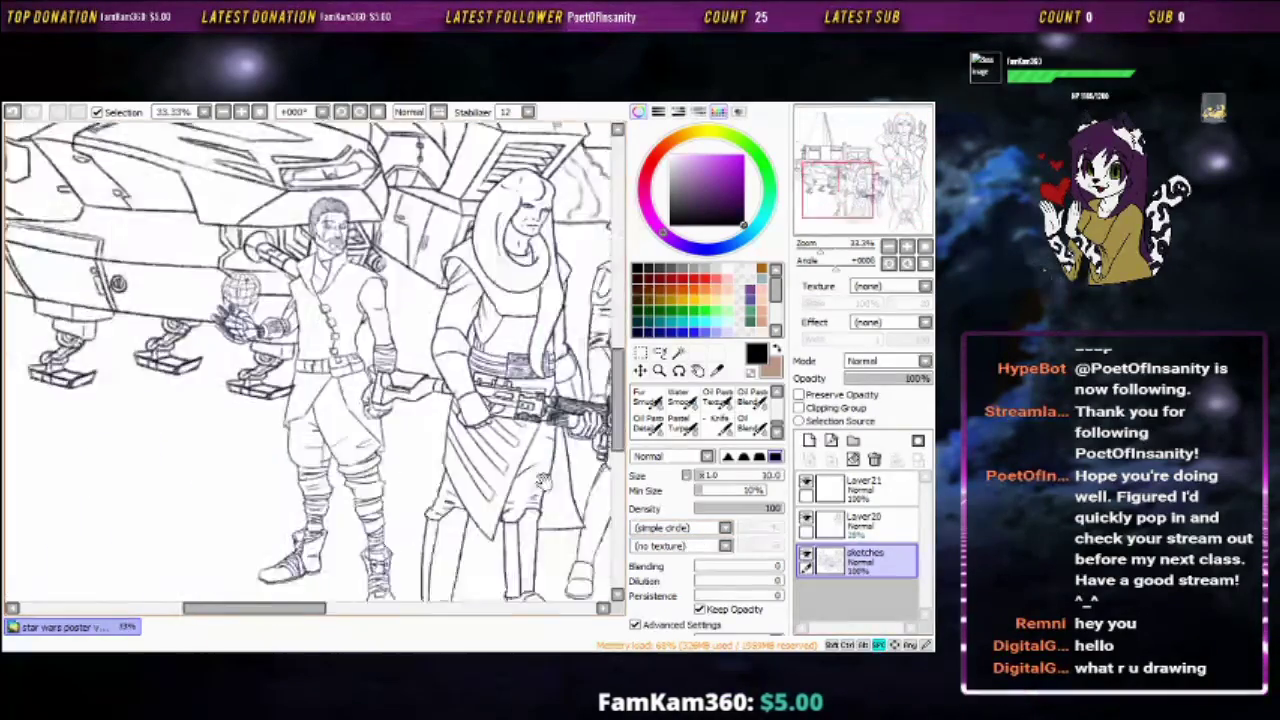
scroll(540, 482, up, 3)
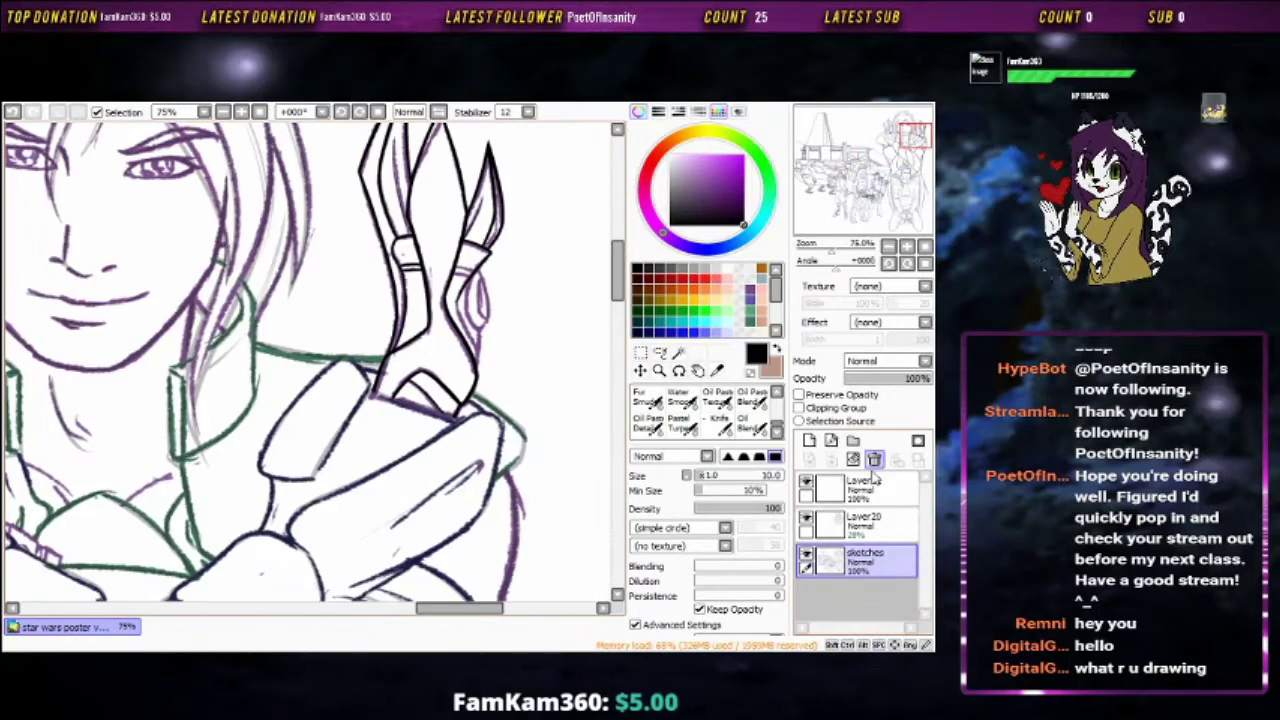
click(862, 487)
scroll(407, 254, up, 4)
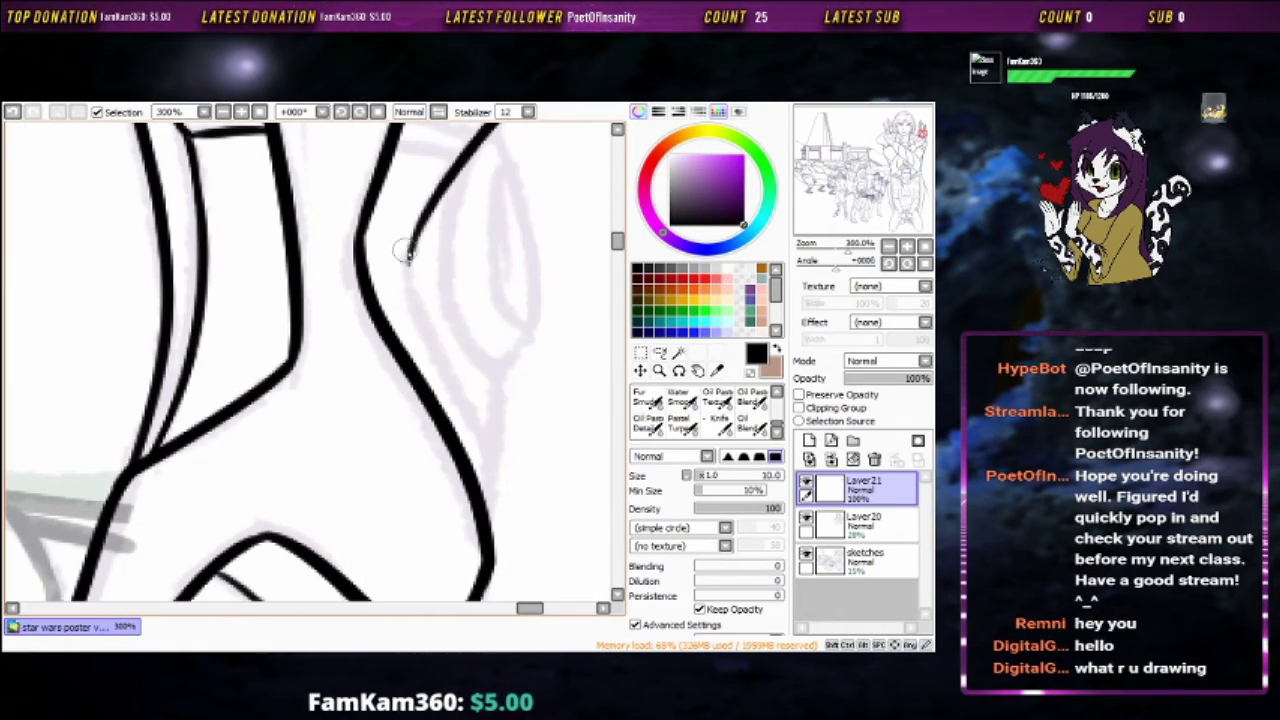
Continue the third blade's side line down to the base and ink a small rounded clasp across its stem
mouse_move(407, 254)
mouse_down()
mouse_move(377, 169)
mouse_move(467, 408)
mouse_up()
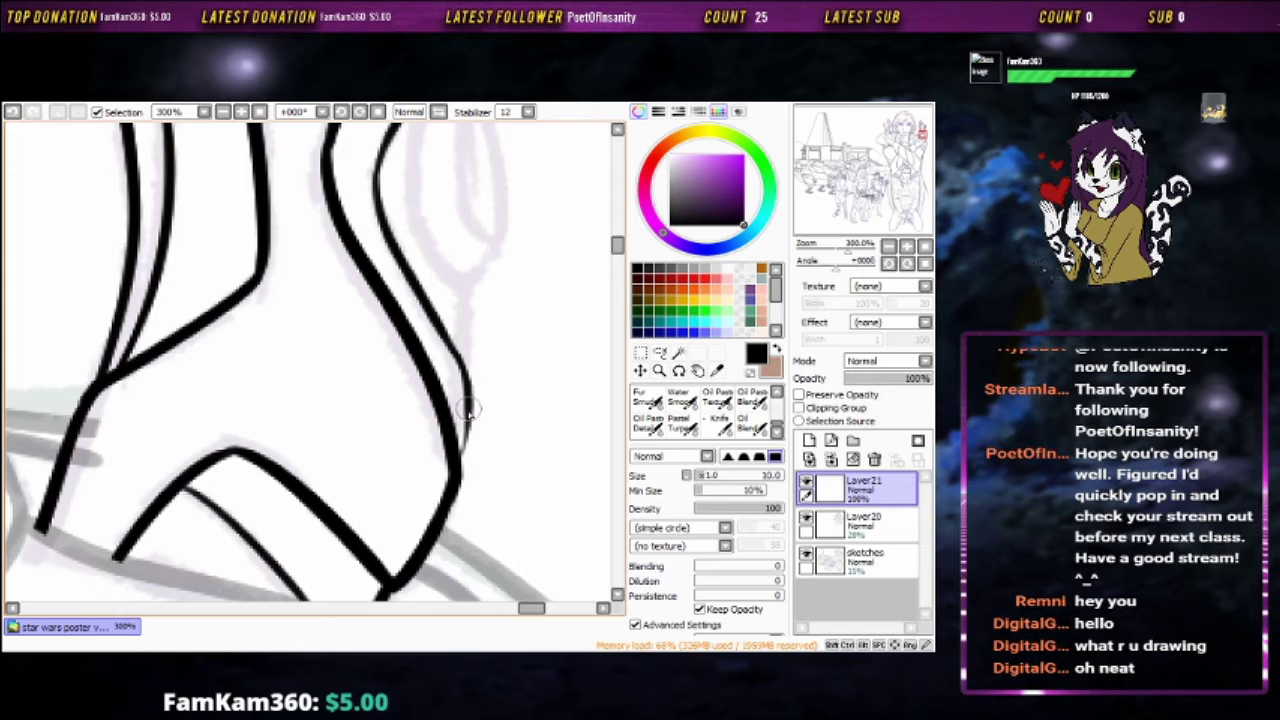
mouse_move(457, 467)
mouse_down()
mouse_move(466, 357)
mouse_move(180, 363)
mouse_move(434, 171)
mouse_move(410, 207)
mouse_move(420, 237)
mouse_move(343, 349)
mouse_move(412, 442)
mouse_up()
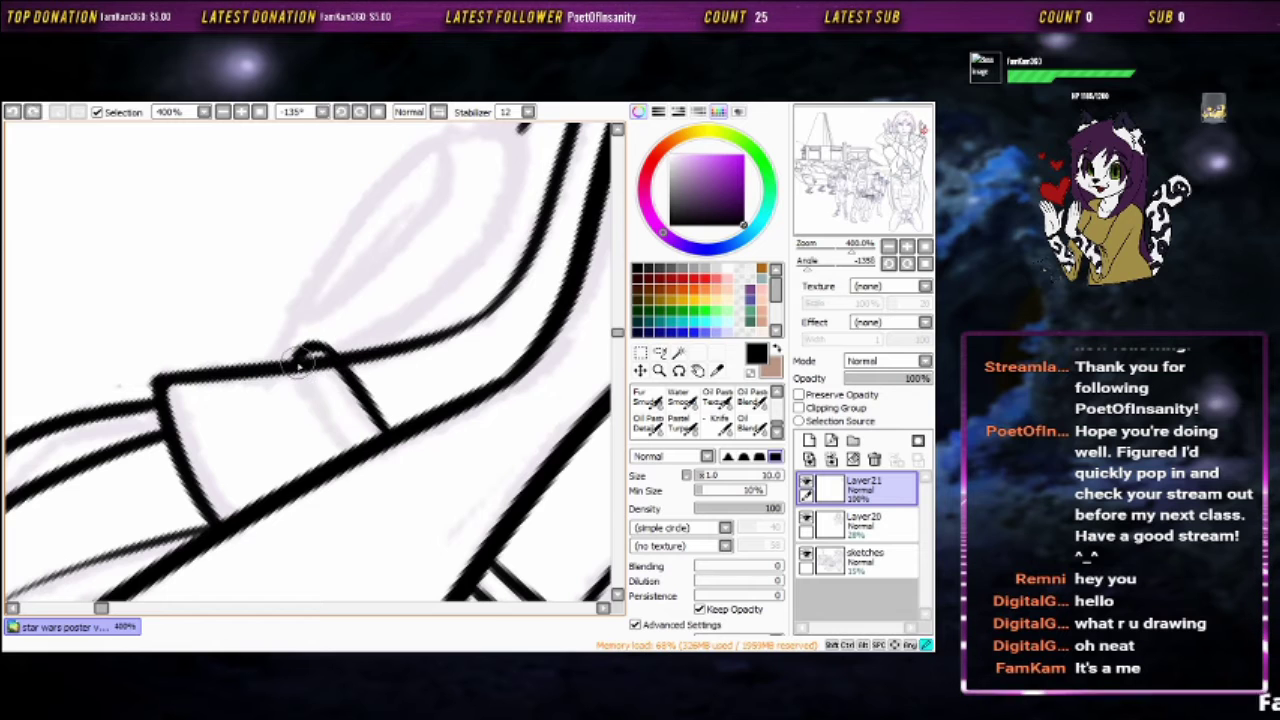
key(e)
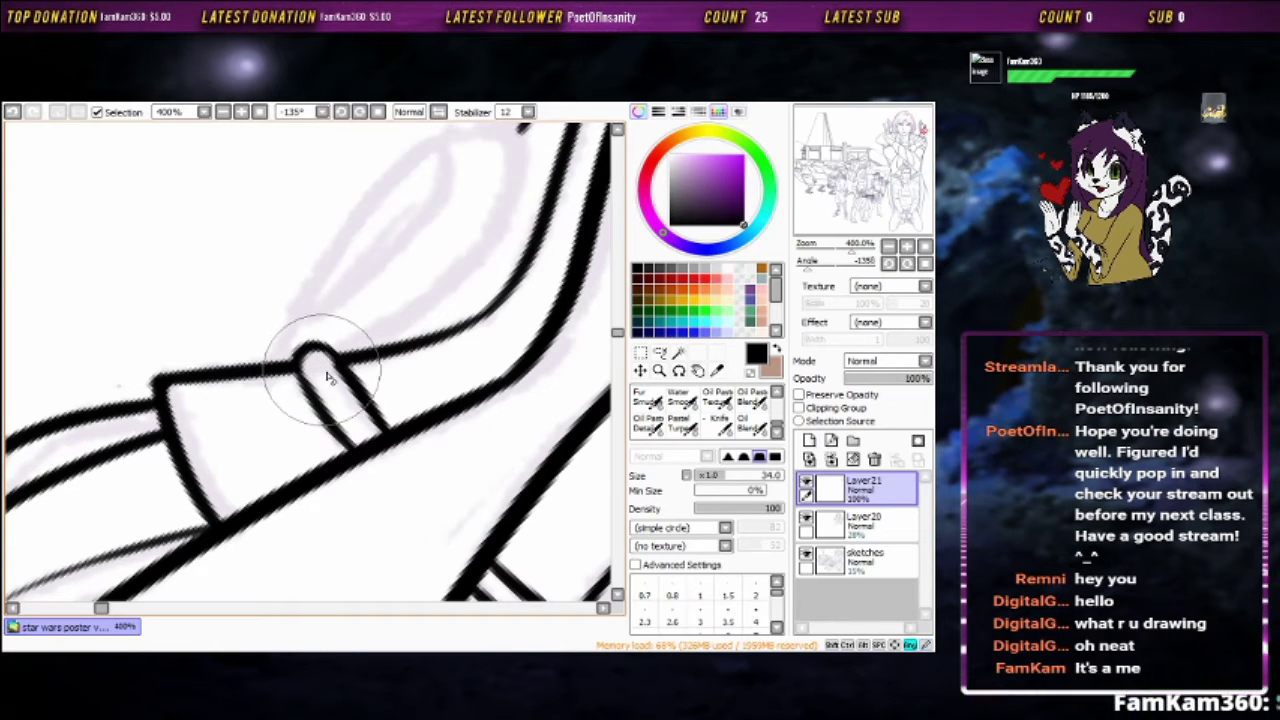
key(b)
Add a new layer and ink the long curve of the leaf-shaped ornament below the third blade's clasp
drag(318, 404, 423, 297)
key(ctrl+shift+n)
mouse_move(428, 349)
mouse_down()
mouse_move(369, 237)
mouse_move(457, 283)
mouse_up()
drag(405, 245, 276, 447)
mouse_move(372, 293)
mouse_down()
mouse_move(390, 195)
mouse_move(345, 458)
mouse_up()
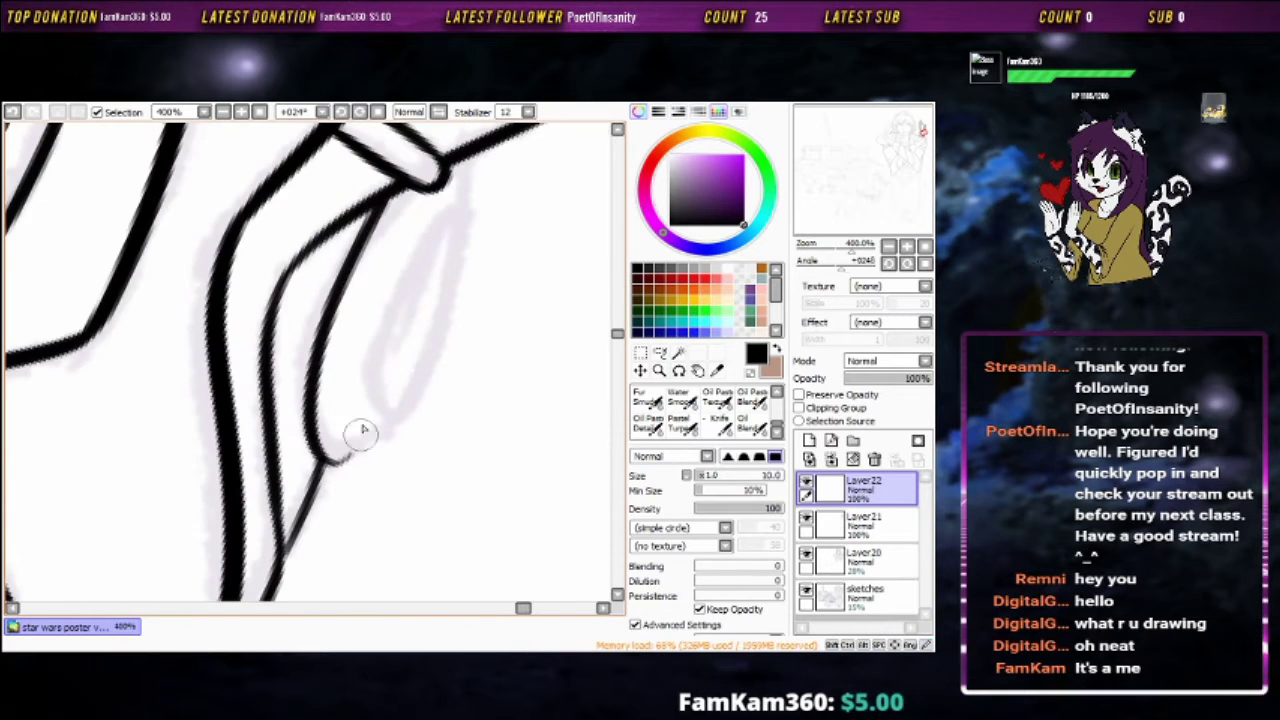
Ink the ornament's angled inner line and close its outer outline from the rounded end to the clasp
drag(467, 160, 366, 423)
key(ctrl+z)
mouse_move(470, 195)
mouse_down()
mouse_move(362, 400)
mouse_move(371, 371)
mouse_move(220, 215)
mouse_move(503, 300)
mouse_up()
key(ctrl+z)
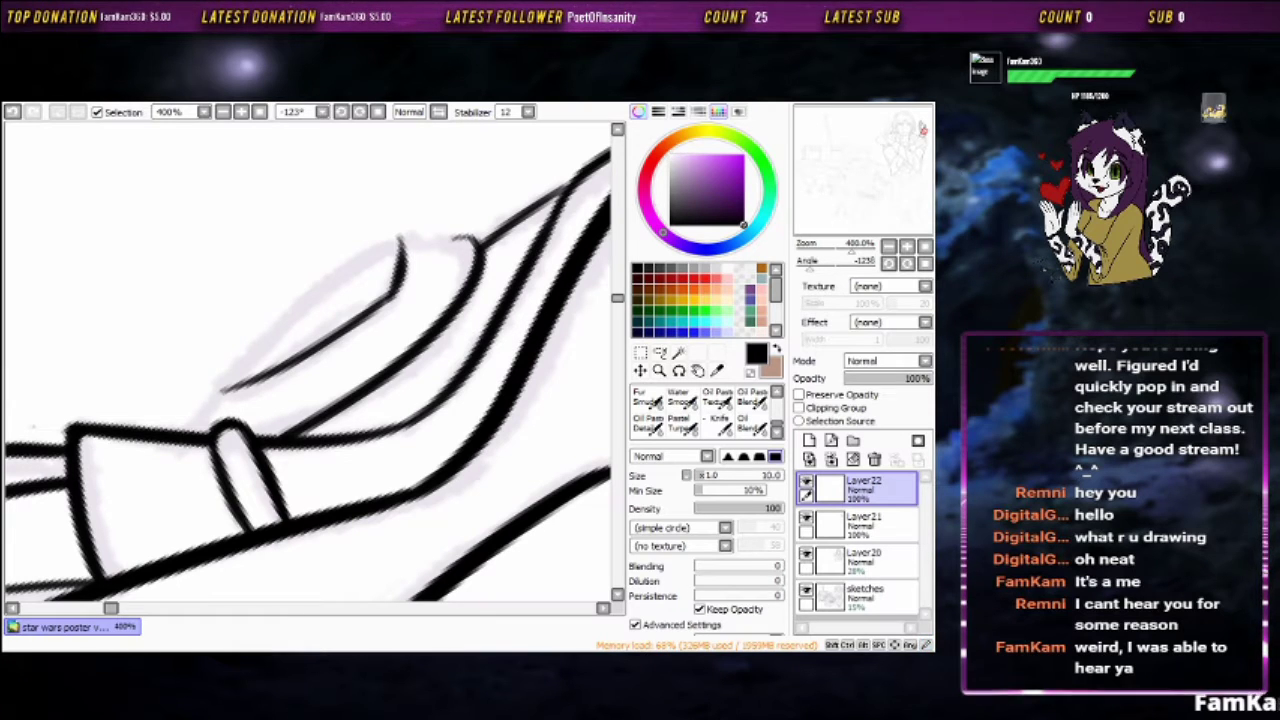
drag(415, 352, 550, 318)
scroll(511, 272, up, 1)
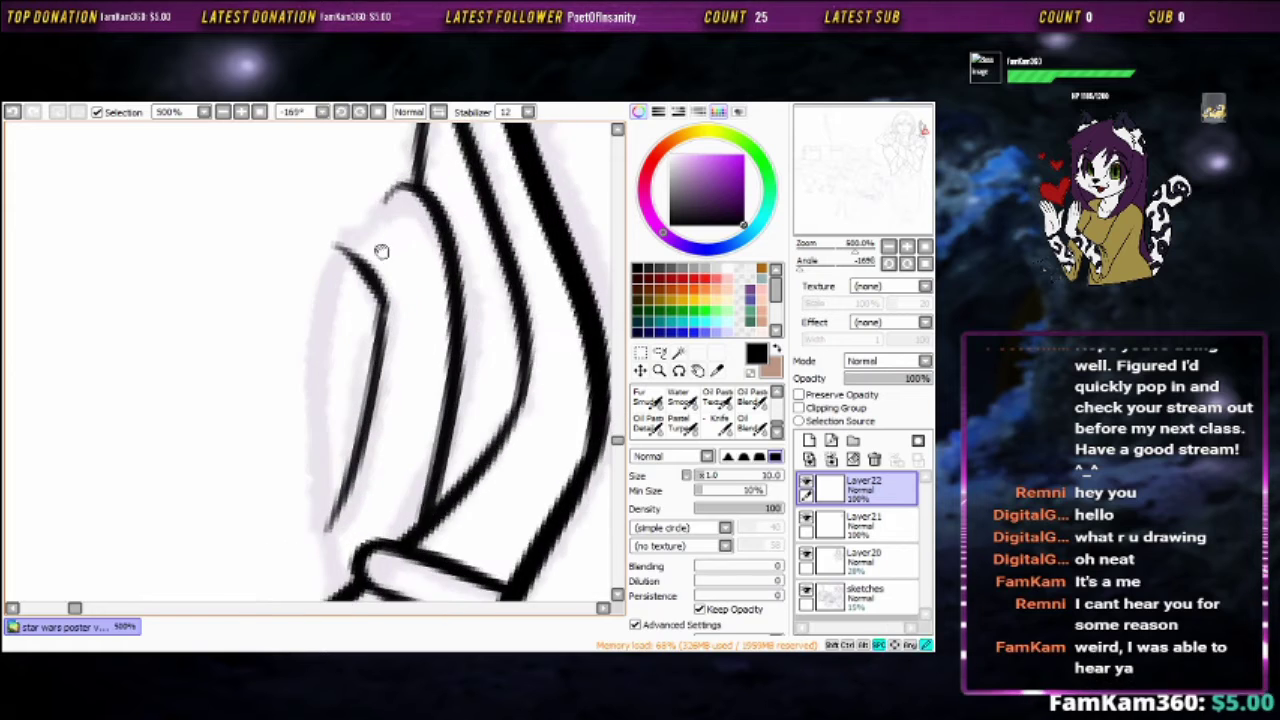
scroll(476, 192, down, 1)
mouse_move(476, 192)
mouse_down()
mouse_move(480, 229)
mouse_move(434, 329)
mouse_move(178, 480)
mouse_move(458, 280)
mouse_move(249, 243)
mouse_move(371, 266)
mouse_up()
mouse_move(430, 182)
mouse_down()
mouse_move(305, 380)
mouse_move(418, 178)
mouse_up()
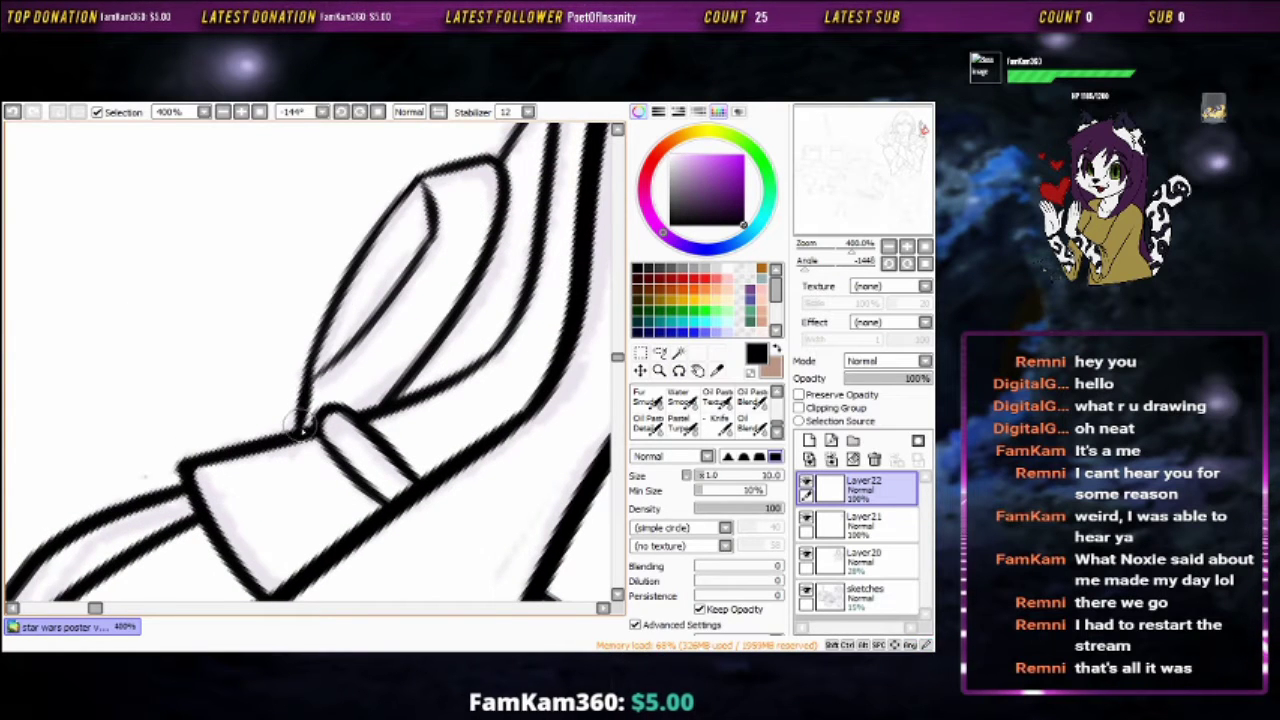
drag(300, 427, 234, 534)
On Layer22, ink the small arc and short slanted line beside the rounded armour plate of the crossed arm
click(862, 560)
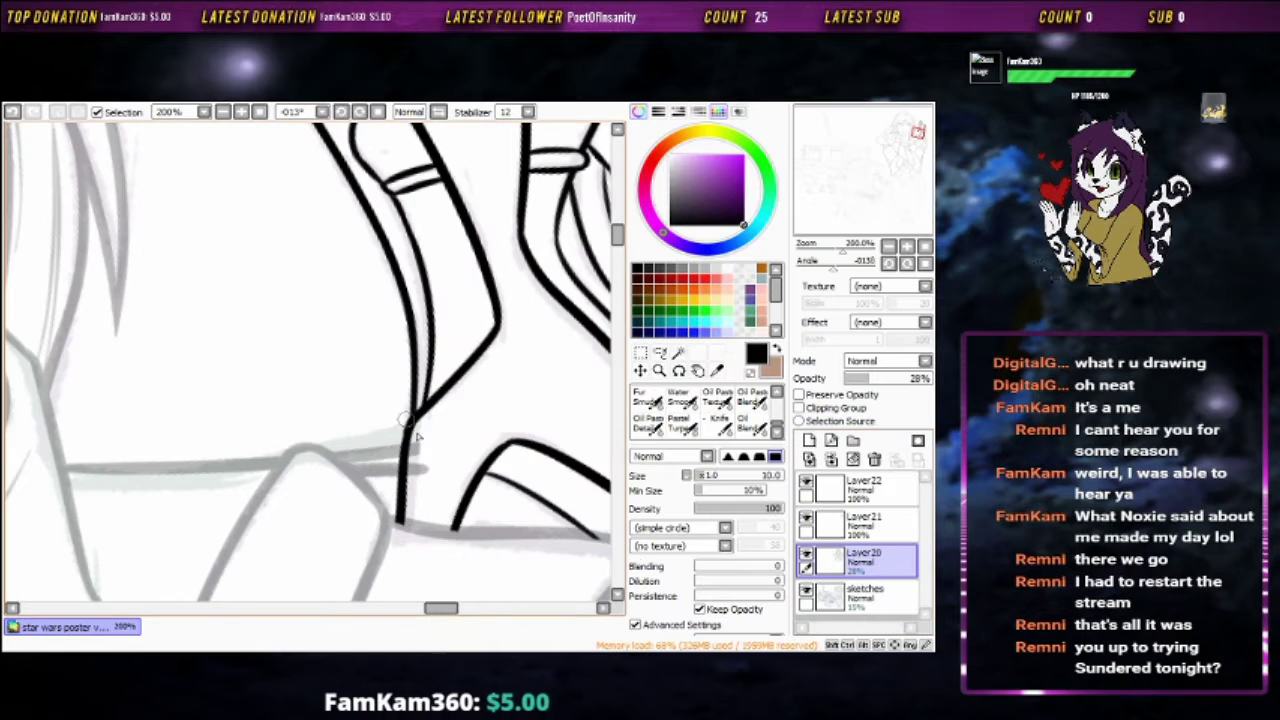
scroll(423, 443, down, 4)
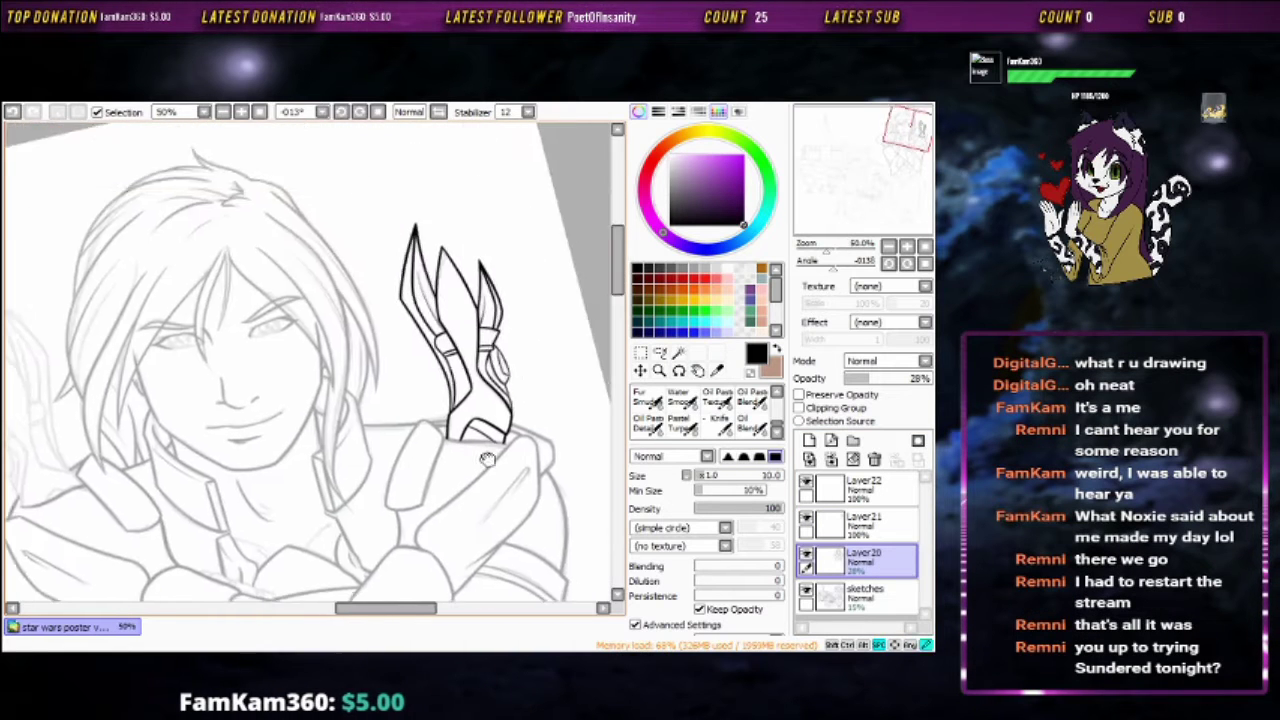
scroll(487, 458, up, 4)
click(862, 488)
drag(466, 266, 410, 322)
key(ctrl+z)
drag(420, 444, 464, 375)
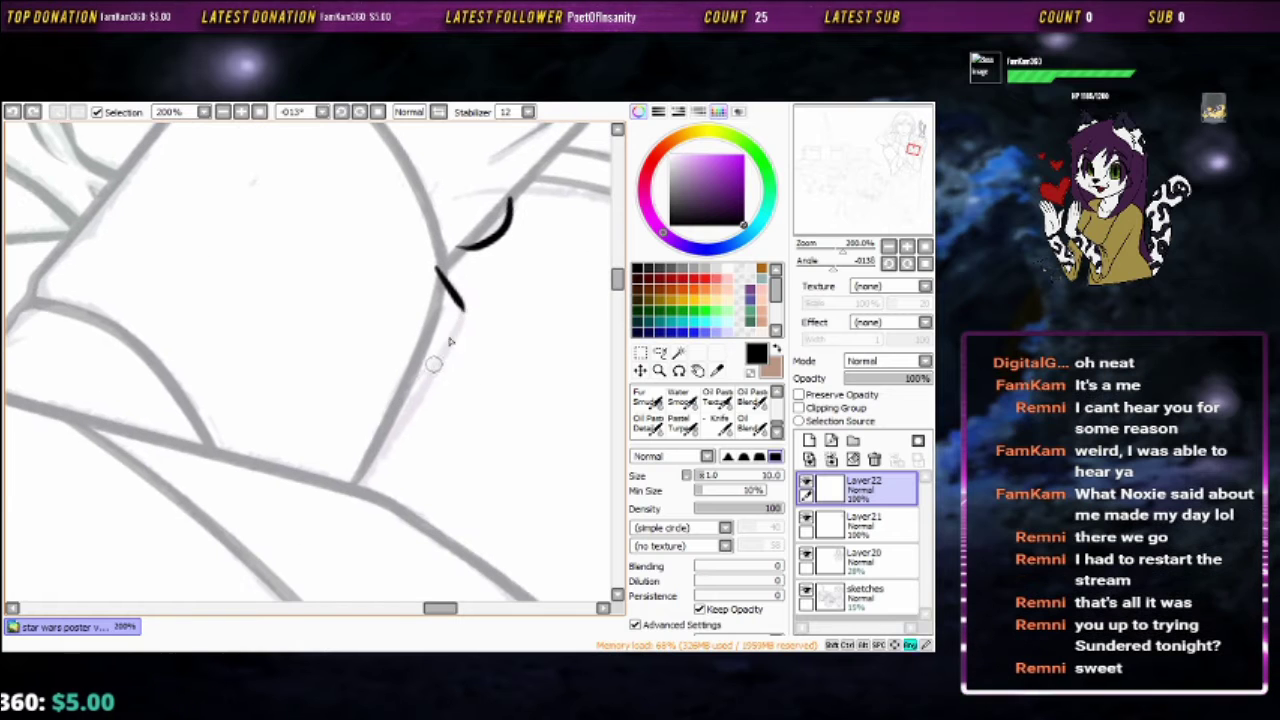
Extend the slanted line around its bend and down to the armour seam, and erase its stray ends
drag(458, 318, 286, 568)
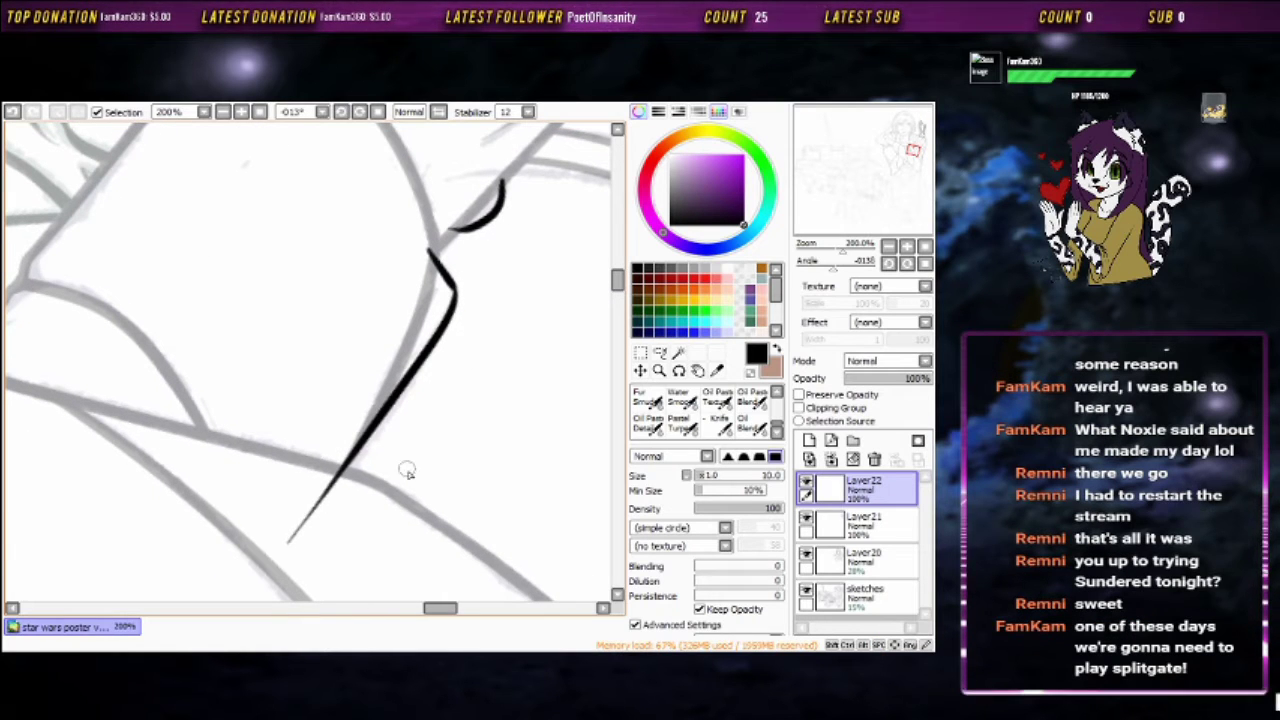
key(e)
click(340, 490)
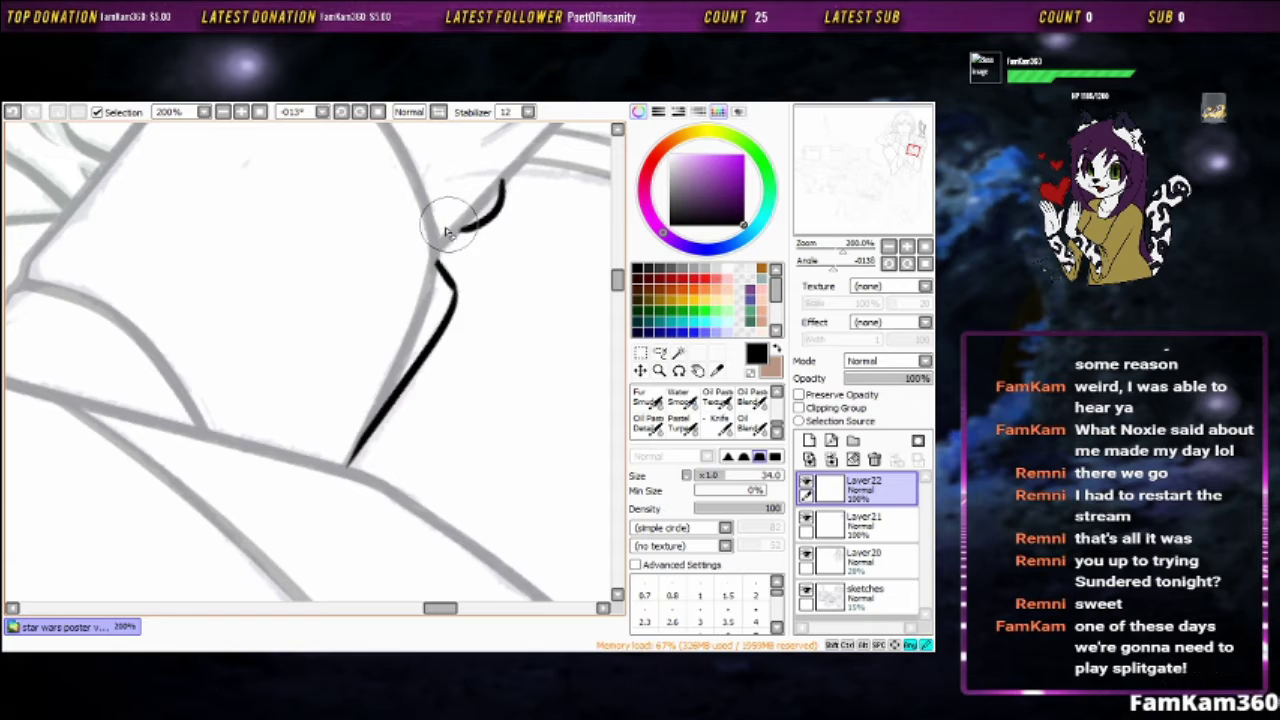
key(b)
scroll(447, 232, up, 1)
scroll(474, 420, up, 4)
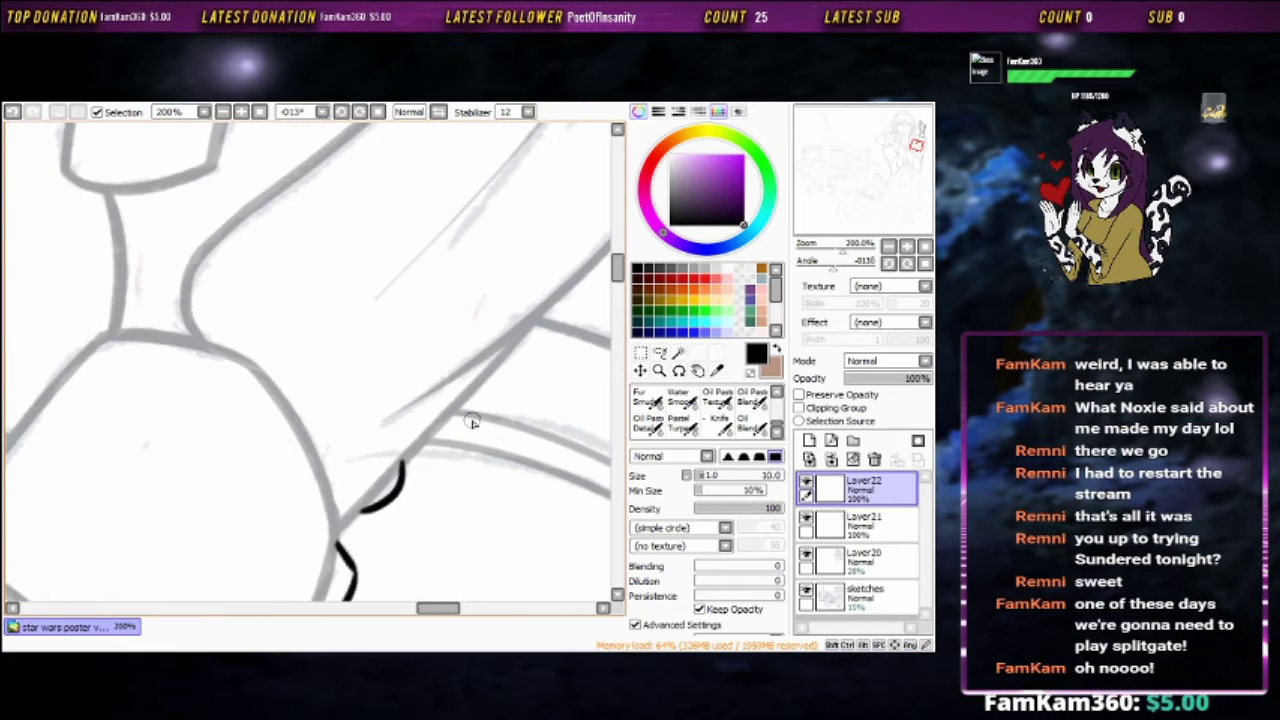
scroll(472, 421, down, 4)
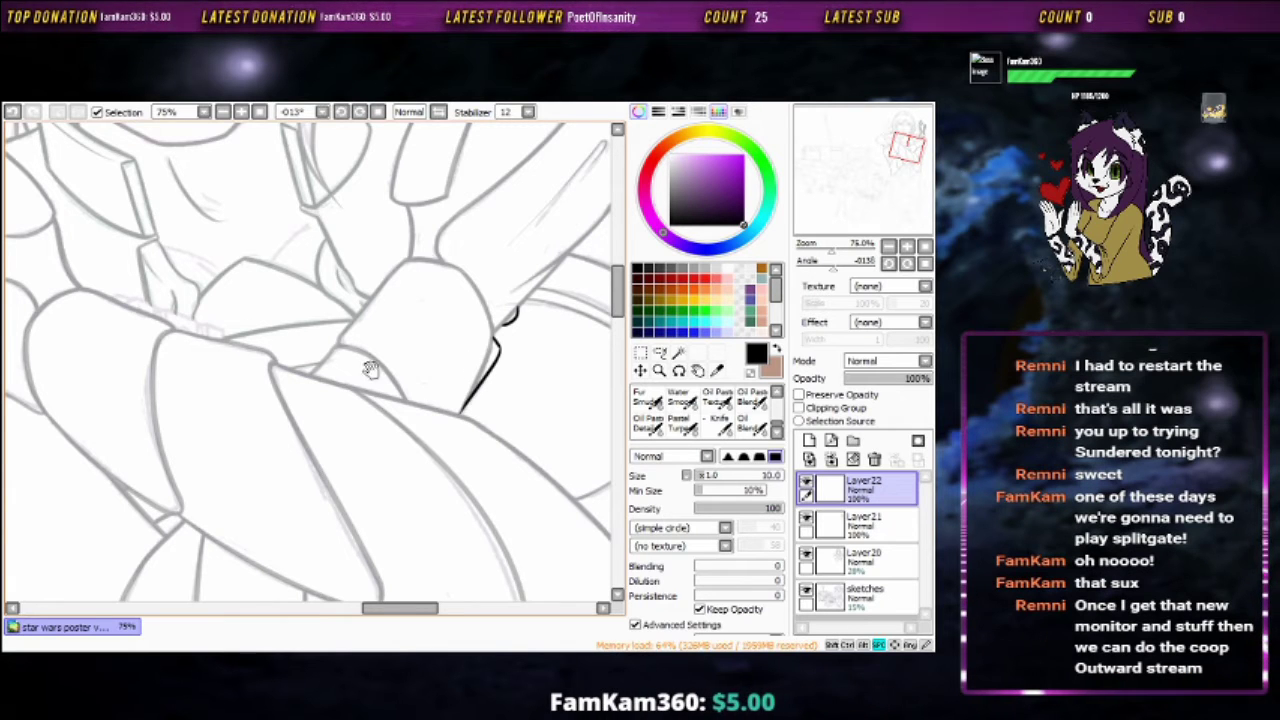
scroll(370, 370, up, 4)
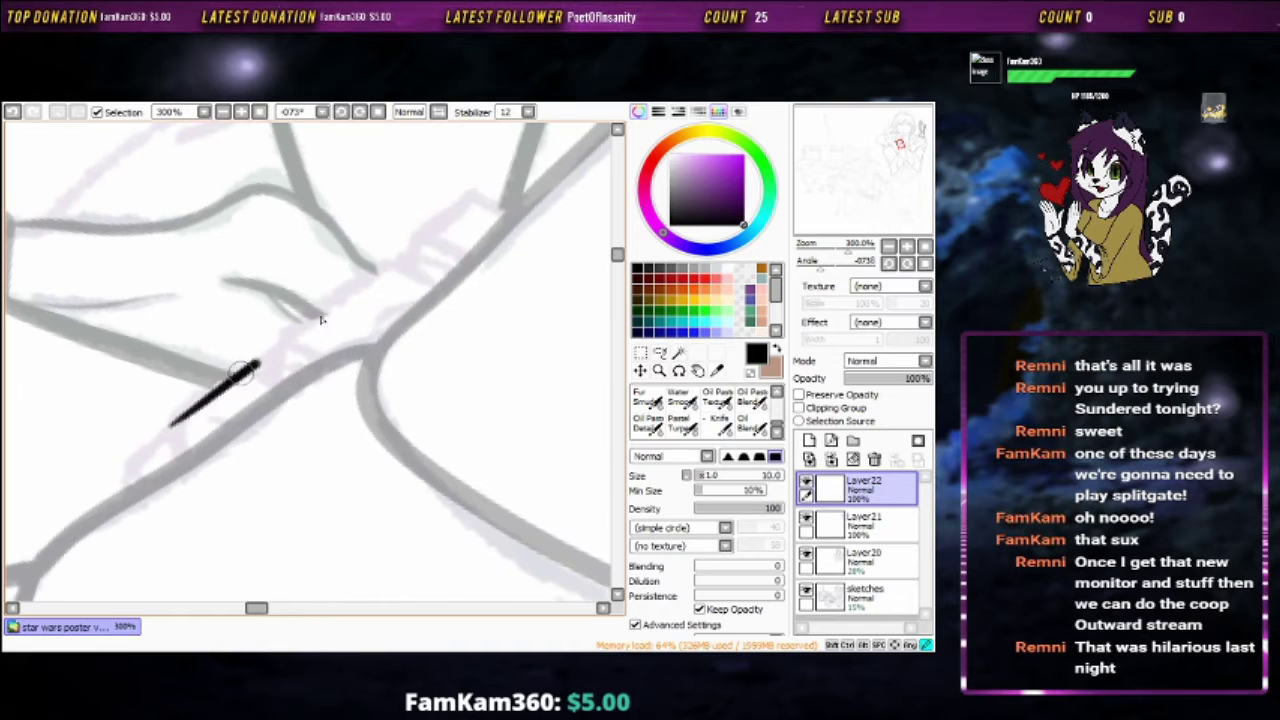
key(ctrl+z)
drag(172, 420, 557, 135)
key(ctrl+z)
mouse_move(182, 412)
mouse_down()
mouse_move(198, 510)
mouse_move(246, 360)
mouse_move(198, 510)
mouse_move(332, 280)
mouse_up()
key(ctrl+z)
key(ctrl+z)
key(ctrl+z)
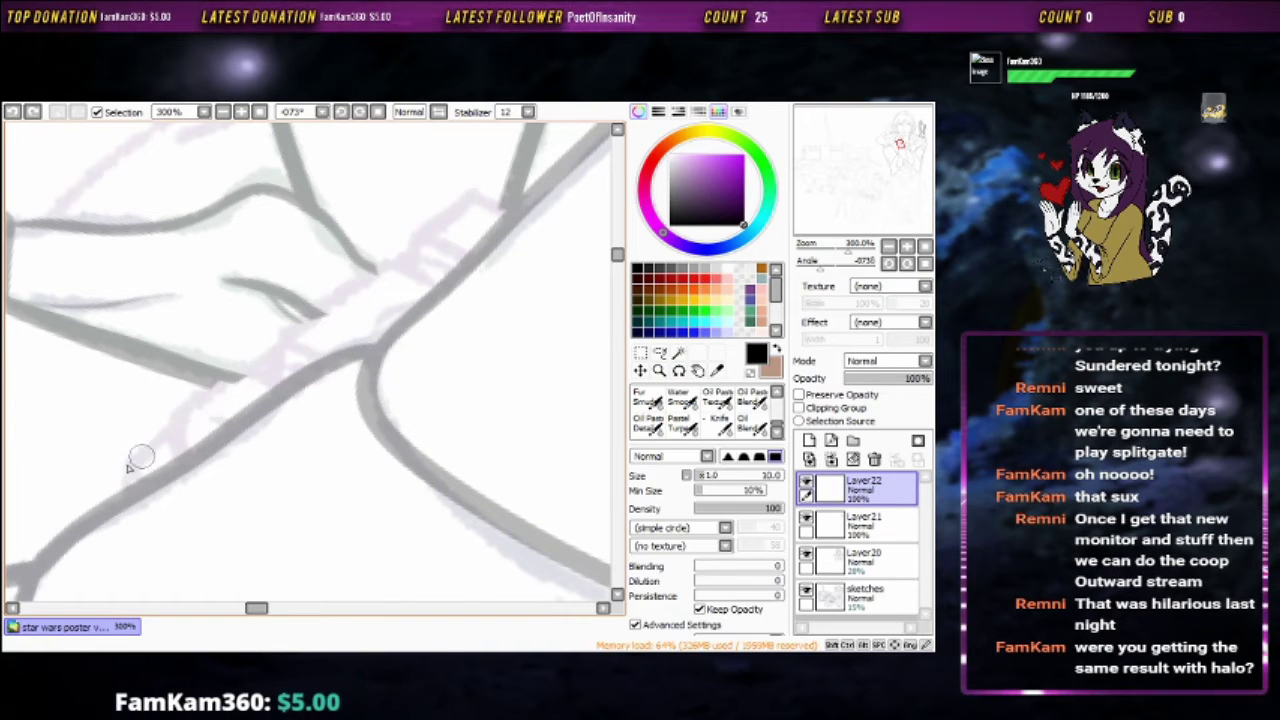
key(ctrl+z)
Ink the long straight edge of the band beside the crossed forearm and the short stroke turning back at one end
mouse_move(92, 498)
mouse_down()
mouse_move(572, 122)
mouse_move(605, 128)
mouse_up()
key(ctrl+z)
drag(173, 435, 178, 490)
key(ctrl+z)
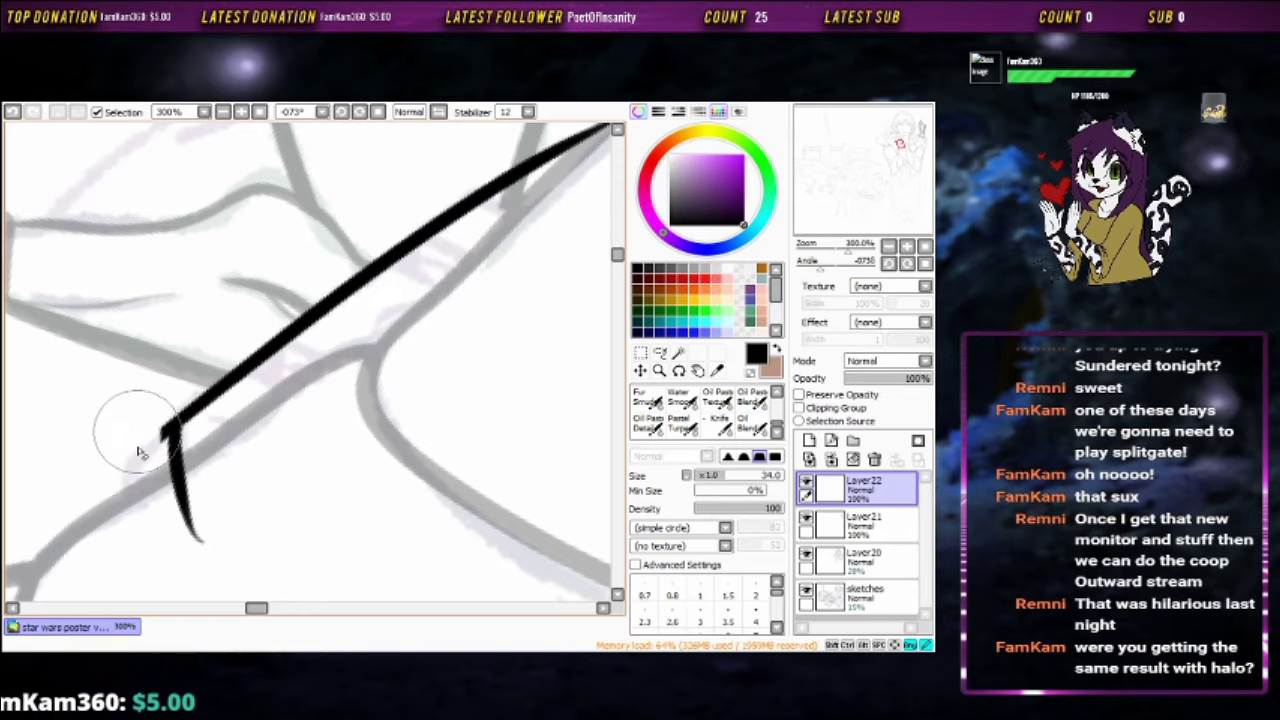
mouse_move(165, 430)
mouse_down()
mouse_move(172, 475)
mouse_move(333, 500)
mouse_move(258, 575)
mouse_up()
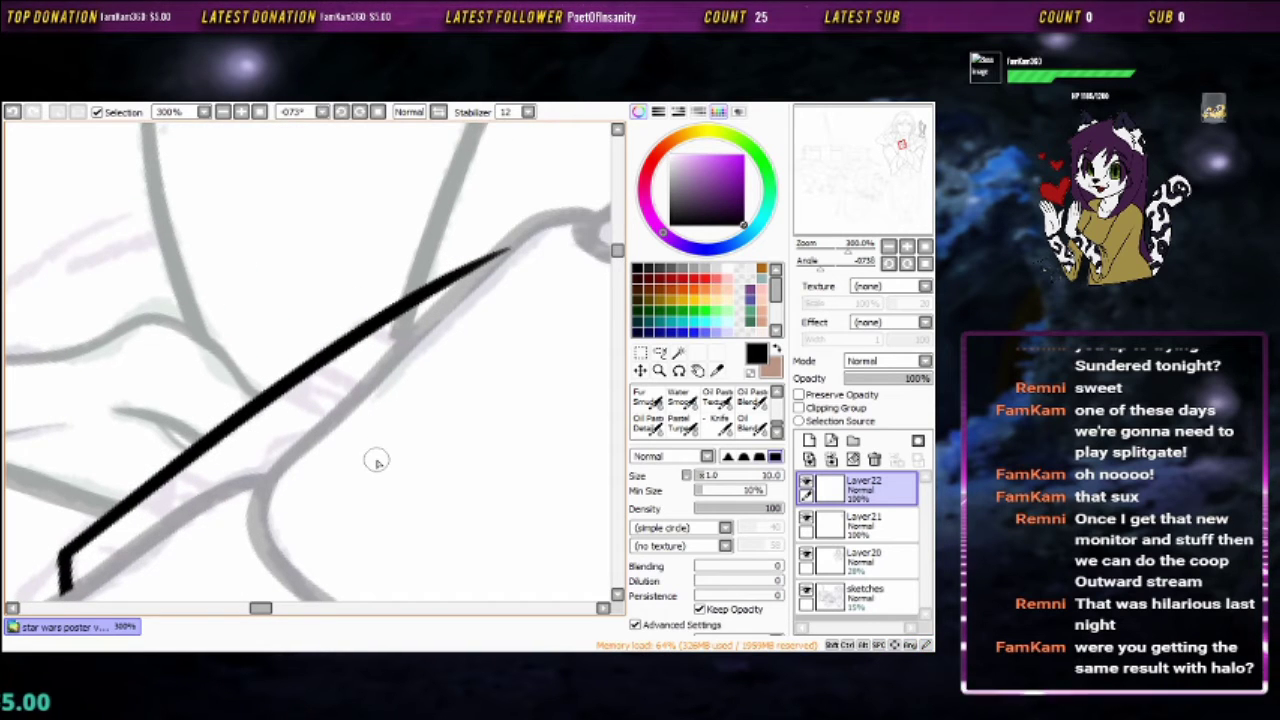
Trim the tapered far end of the band's long edge and ink a short closing stroke there, cut off at the forearm outline
mouse_move(579, 326)
mouse_down()
mouse_move(474, 251)
mouse_move(503, 363)
mouse_move(338, 338)
mouse_up()
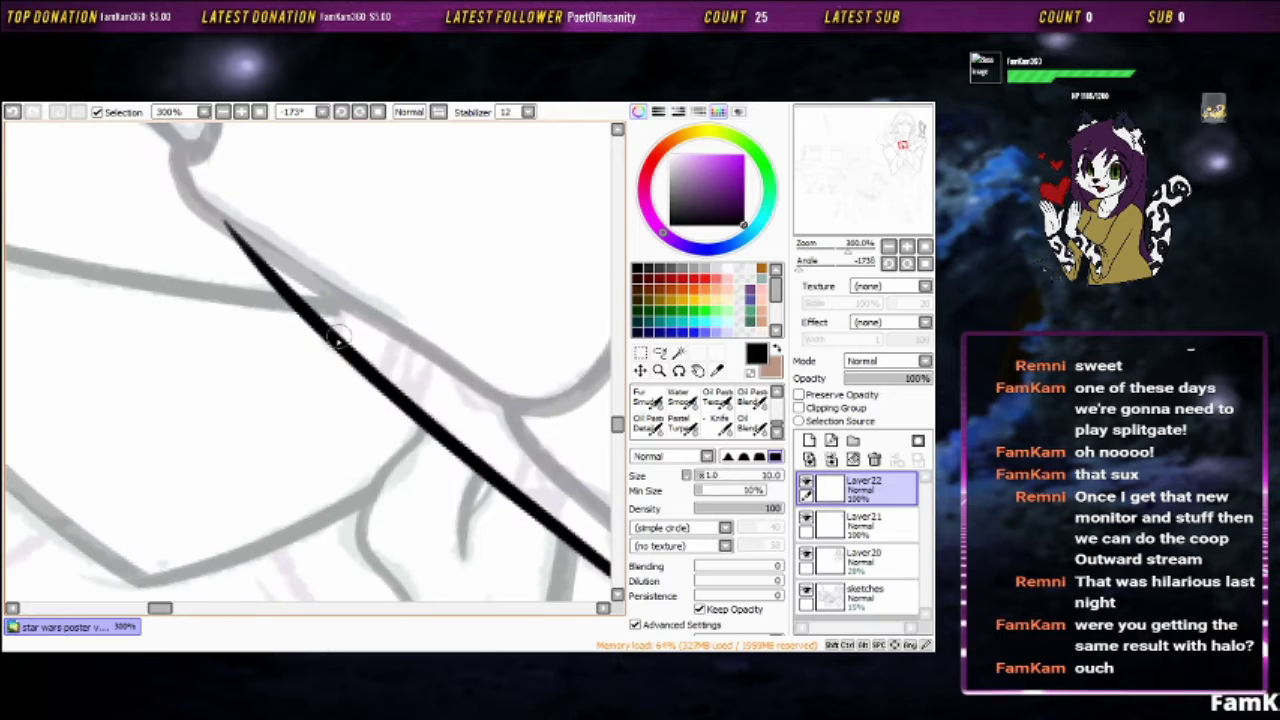
key(e)
drag(232, 225, 265, 262)
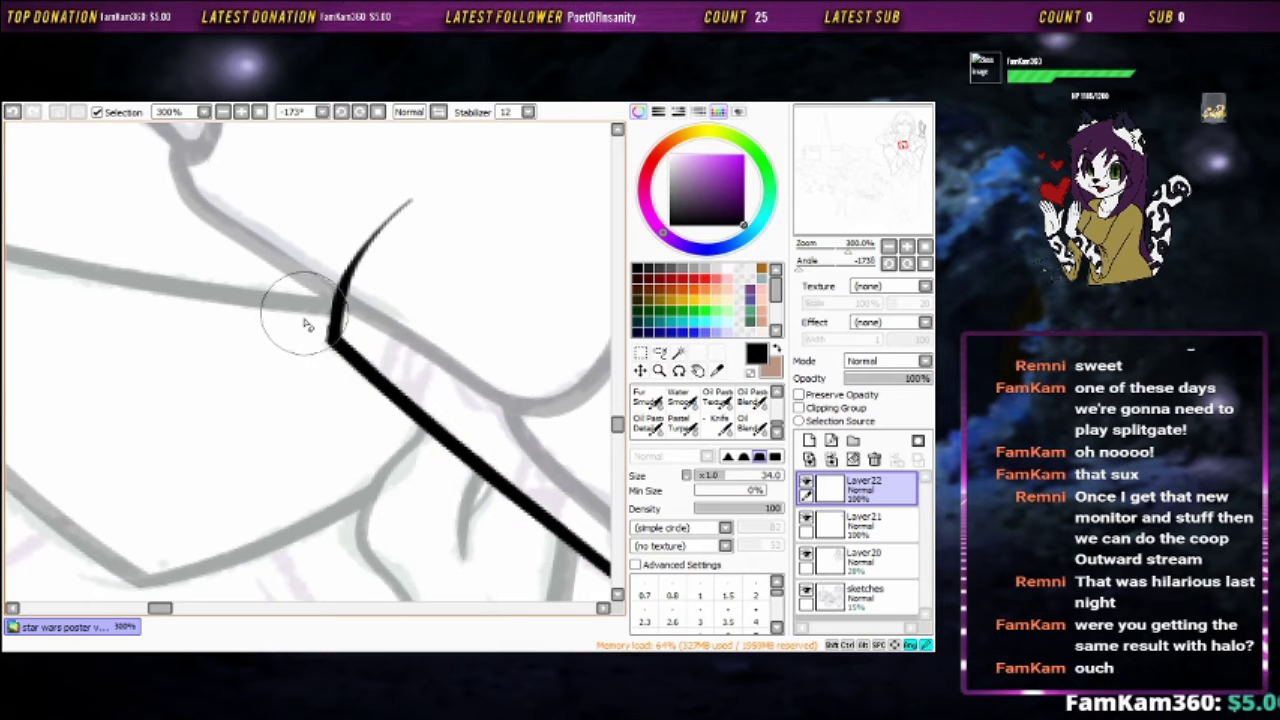
key(n)
key(ctrl+z)
scroll(451, 297, down, 3)
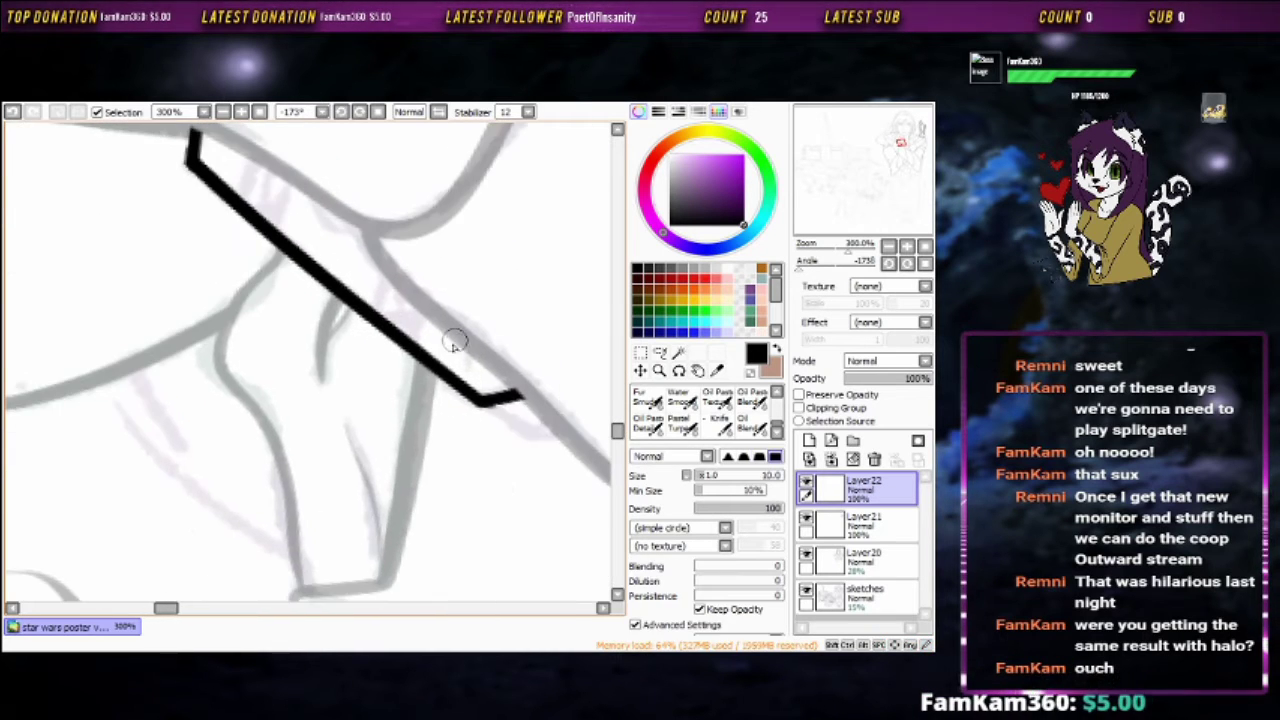
Ink two pairs of curved cross lines dividing the band into segments, erasing their overshoot and the edge between paired lines
key(e)
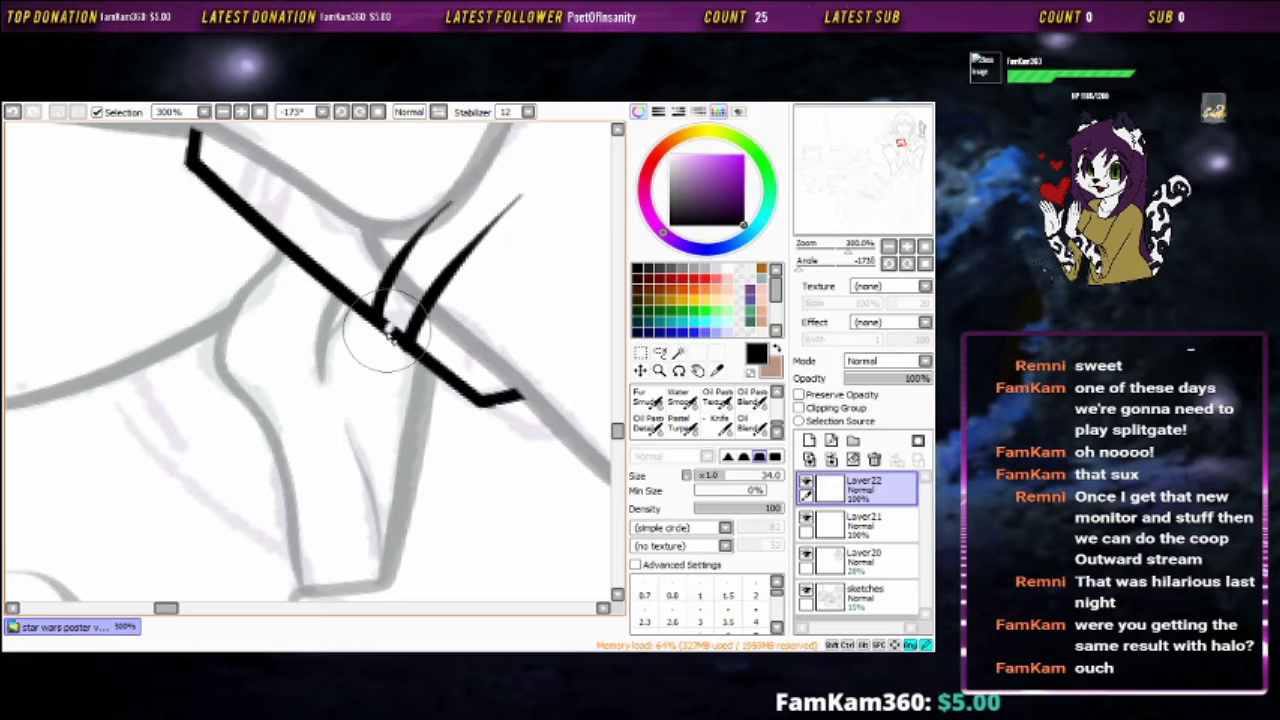
key(n)
drag(321, 195, 466, 280)
drag(386, 265, 490, 142)
drag(422, 290, 510, 178)
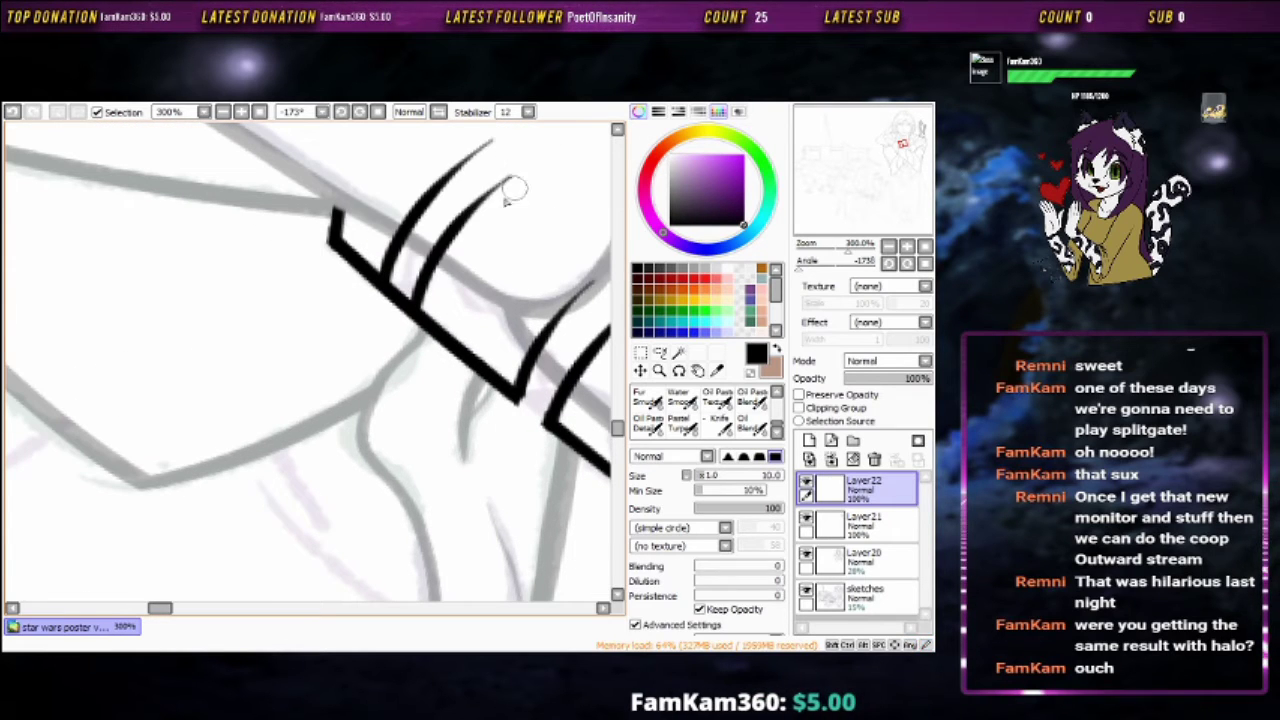
key(e)
mouse_move(405, 212)
mouse_down()
mouse_move(470, 184)
mouse_move(395, 308)
mouse_up()
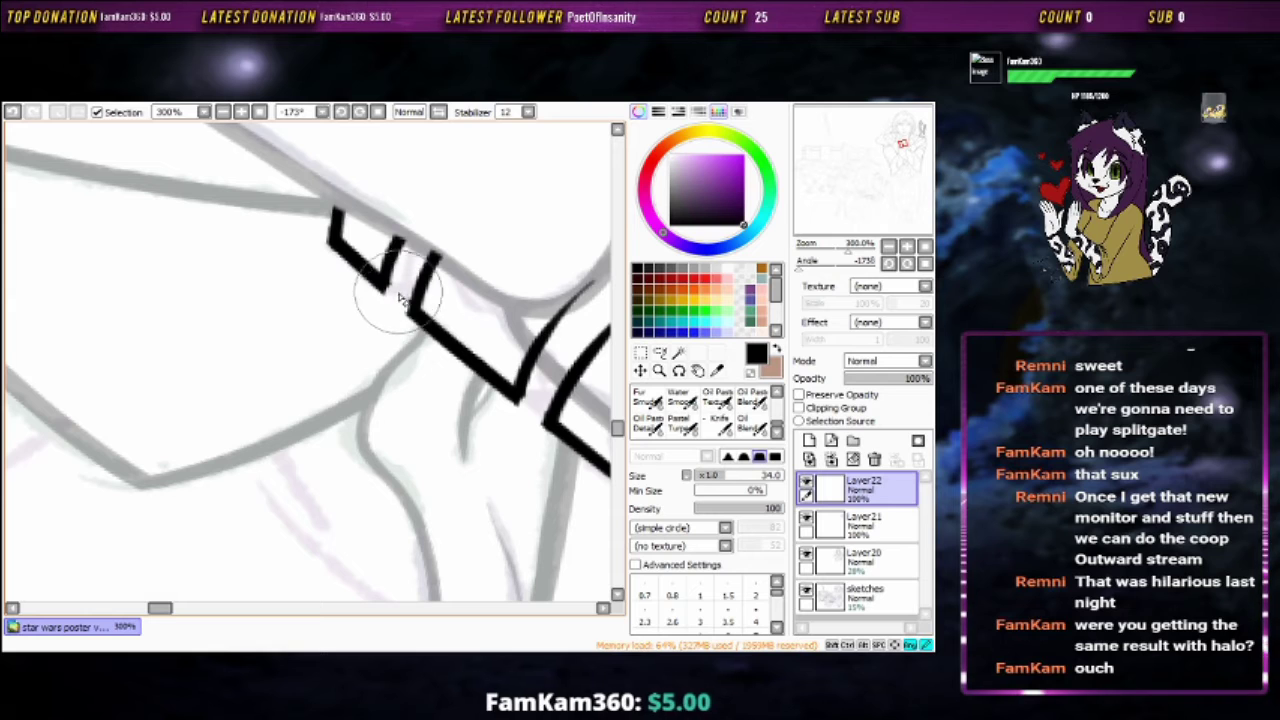
key(b)
Ink the small recessed connecting pieces in the gaps between the band's segments and clean up their corners
scroll(416, 282, up, 2)
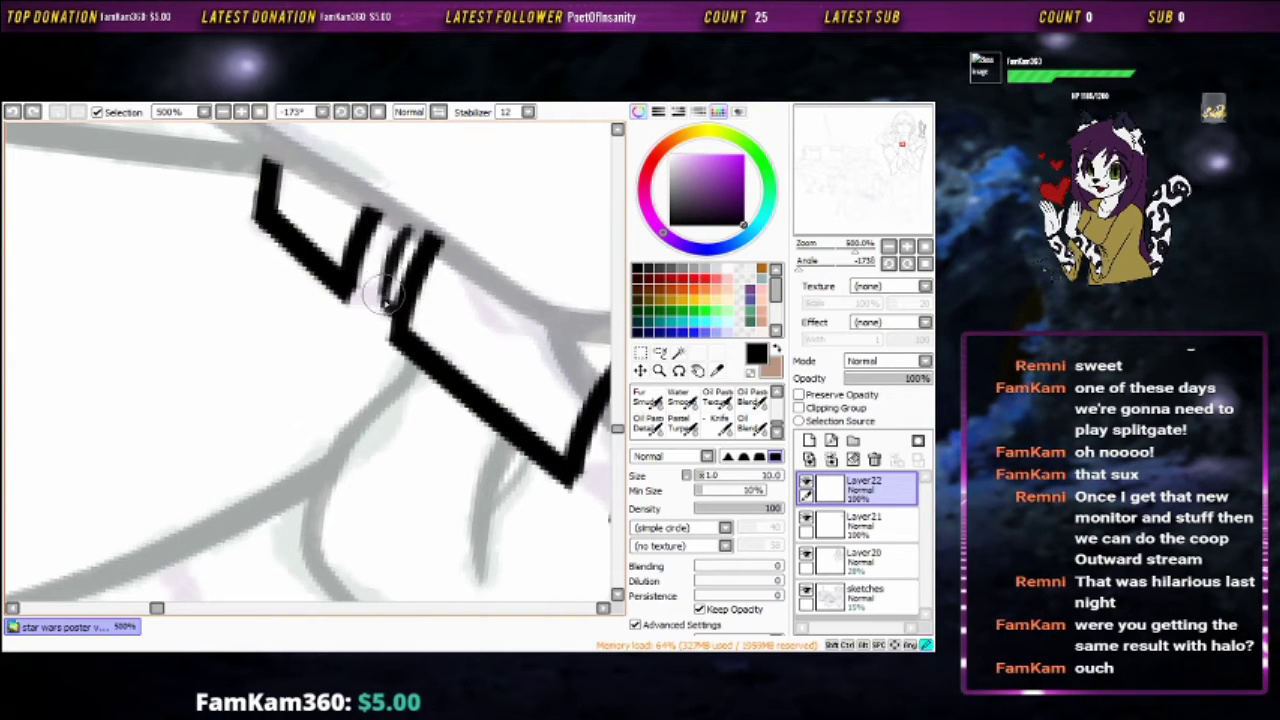
scroll(388, 298, up, 2)
drag(388, 298, 465, 270)
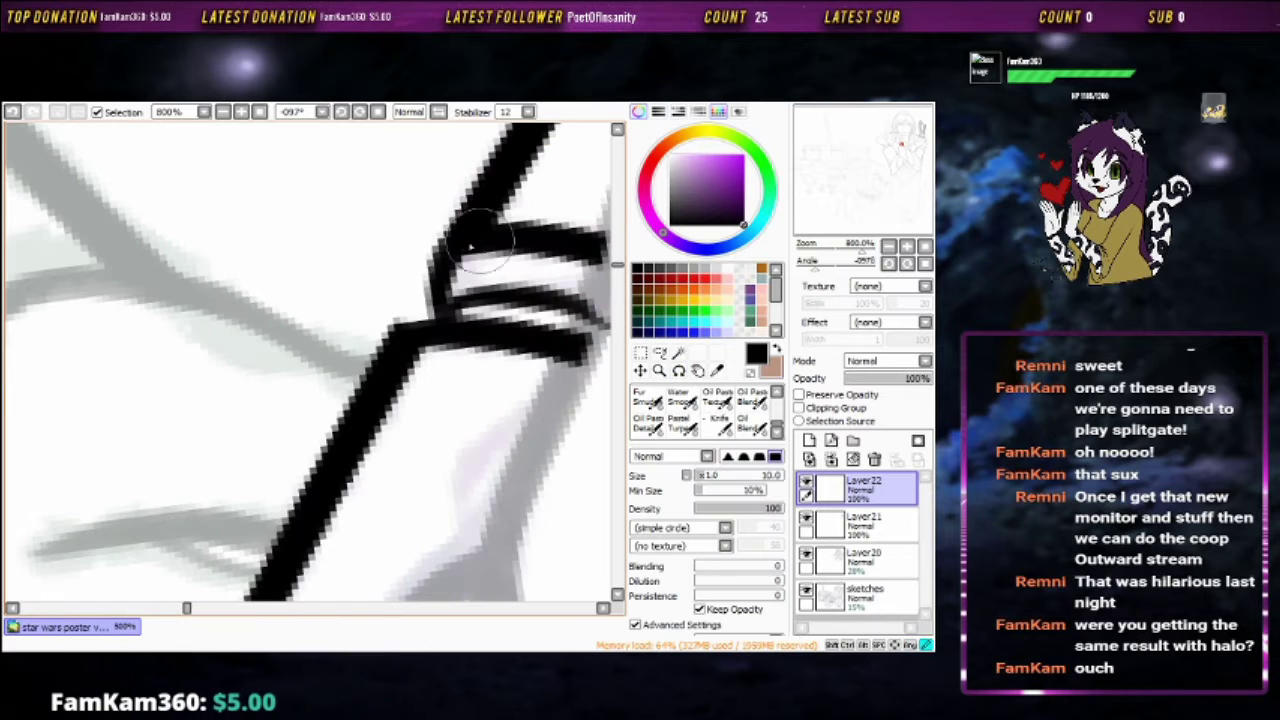
scroll(470, 245, up, 1)
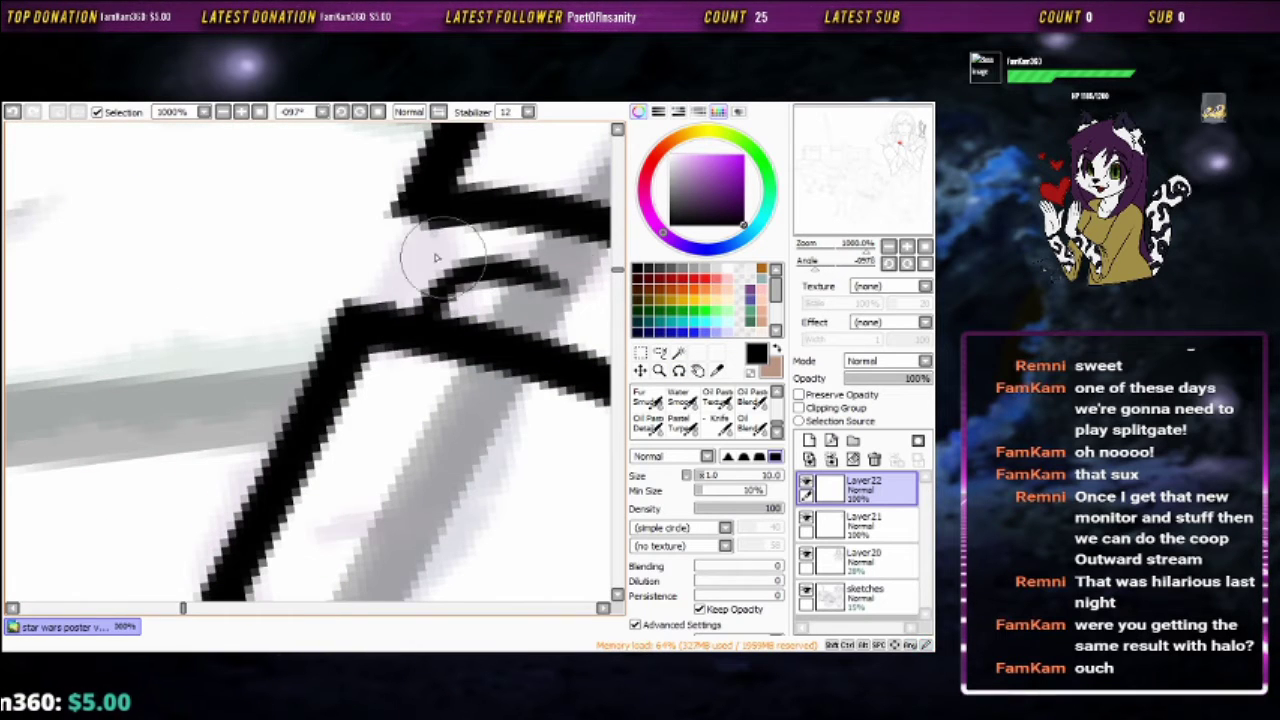
scroll(406, 300, down, 5)
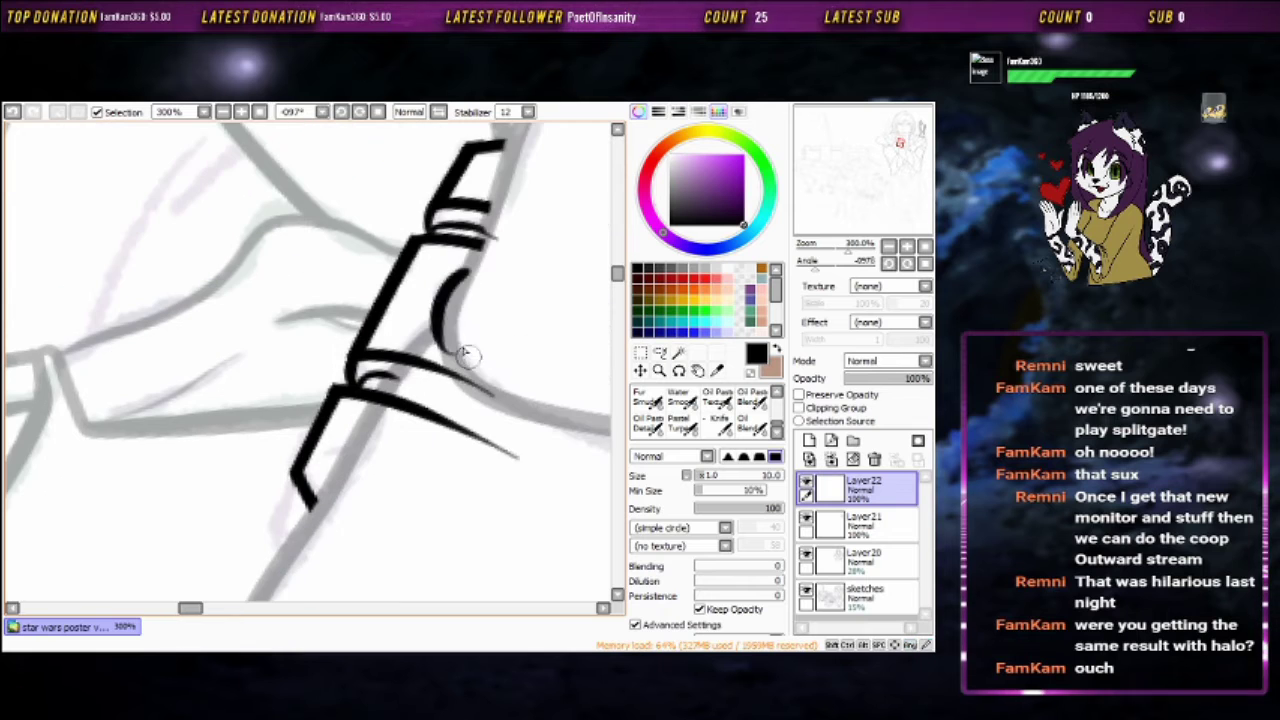
Add a curved detail in the band's middle segment and a small end piece, and erase the cross lines' overshoot past the forearm
drag(500, 307, 555, 202)
drag(352, 382, 322, 428)
key(ctrl+z)
key(e)
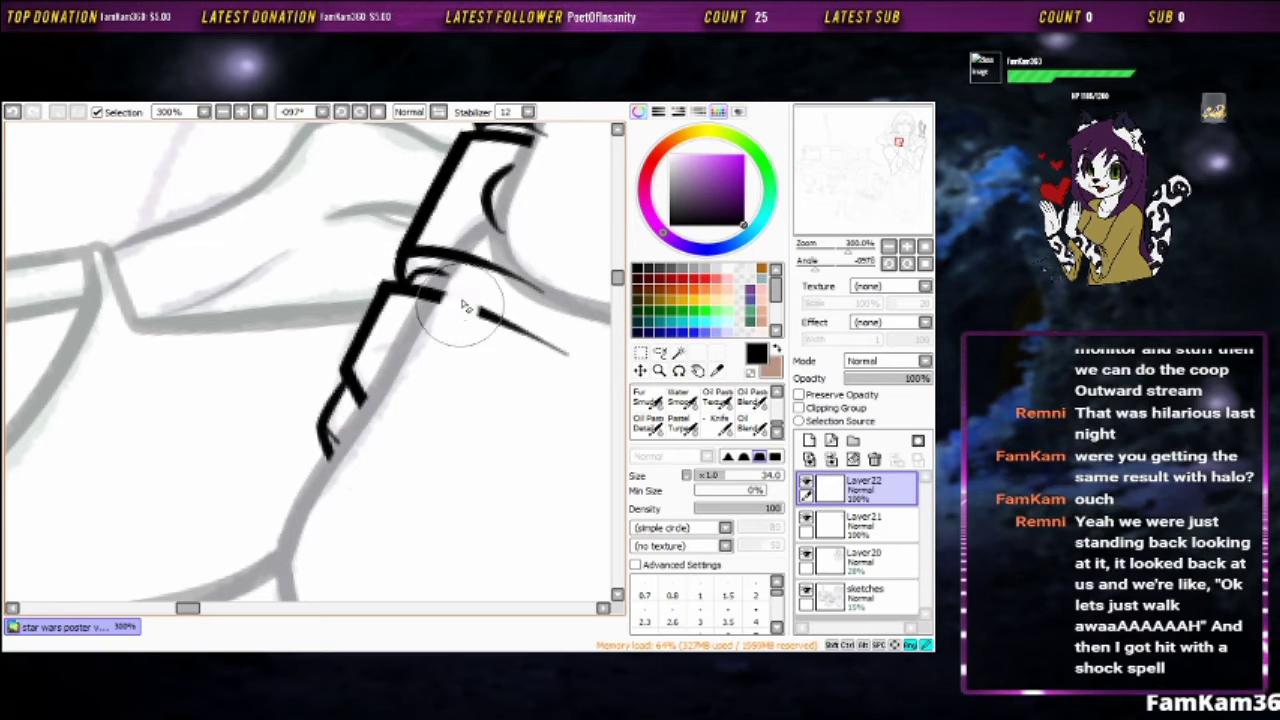
key(b)
drag(507, 255, 491, 286)
scroll(491, 286, down, 5)
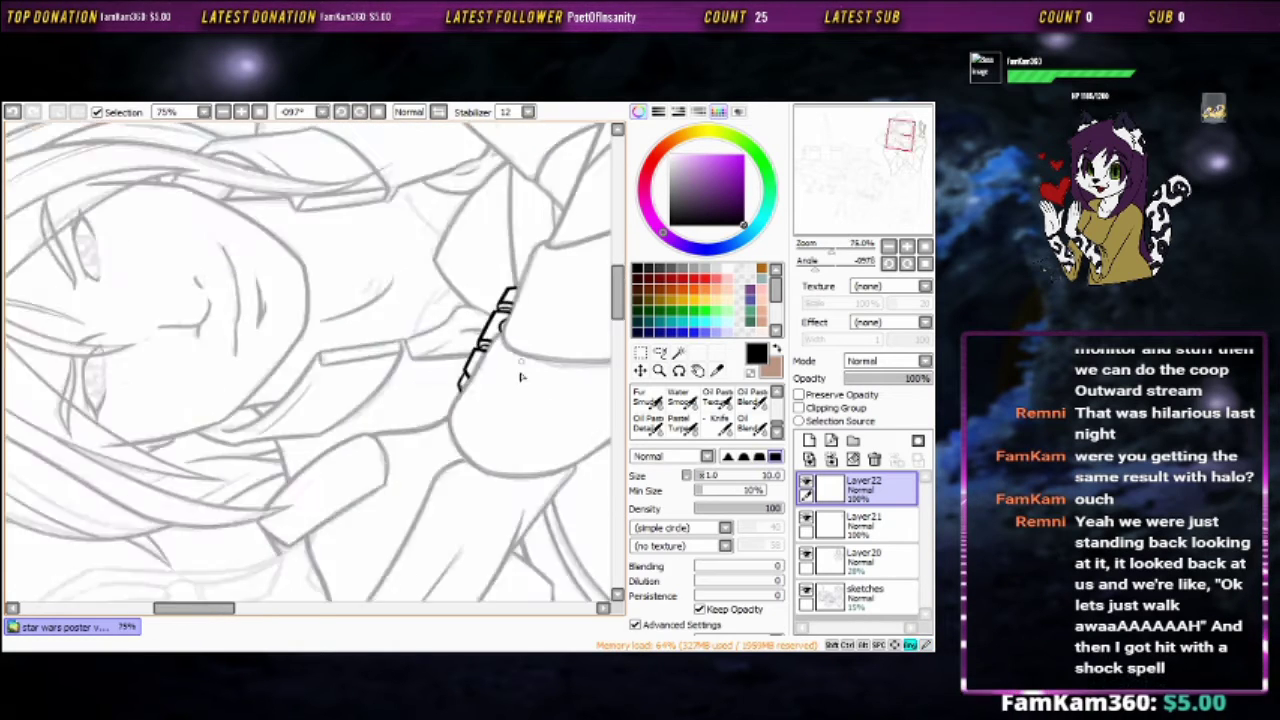
Copy the bladed shoulder ornament onto its own layer, flip it horizontally and place it over the sketched ornament on the opposite shoulder
drag(390, 405, 422, 403)
drag(420, 305, 100, 280)
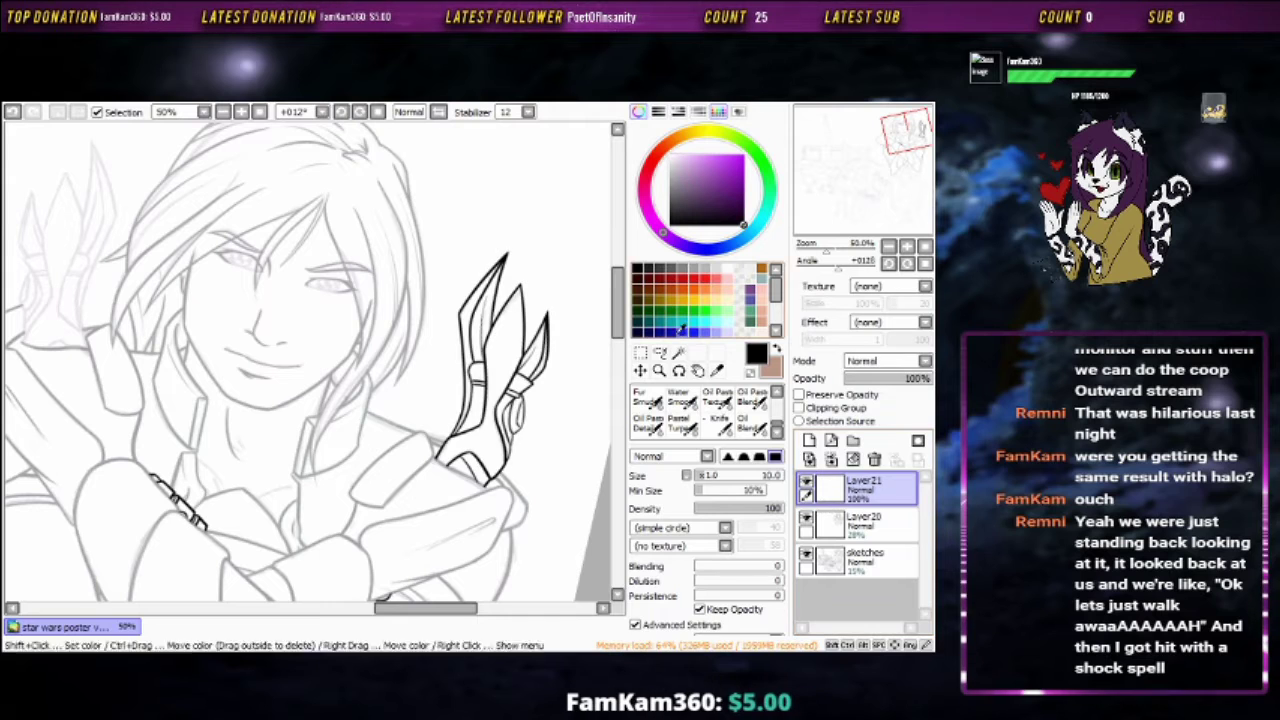
click(660, 353)
drag(530, 198, 598, 292)
key(ctrl+t)
drag(500, 330, 585, 340)
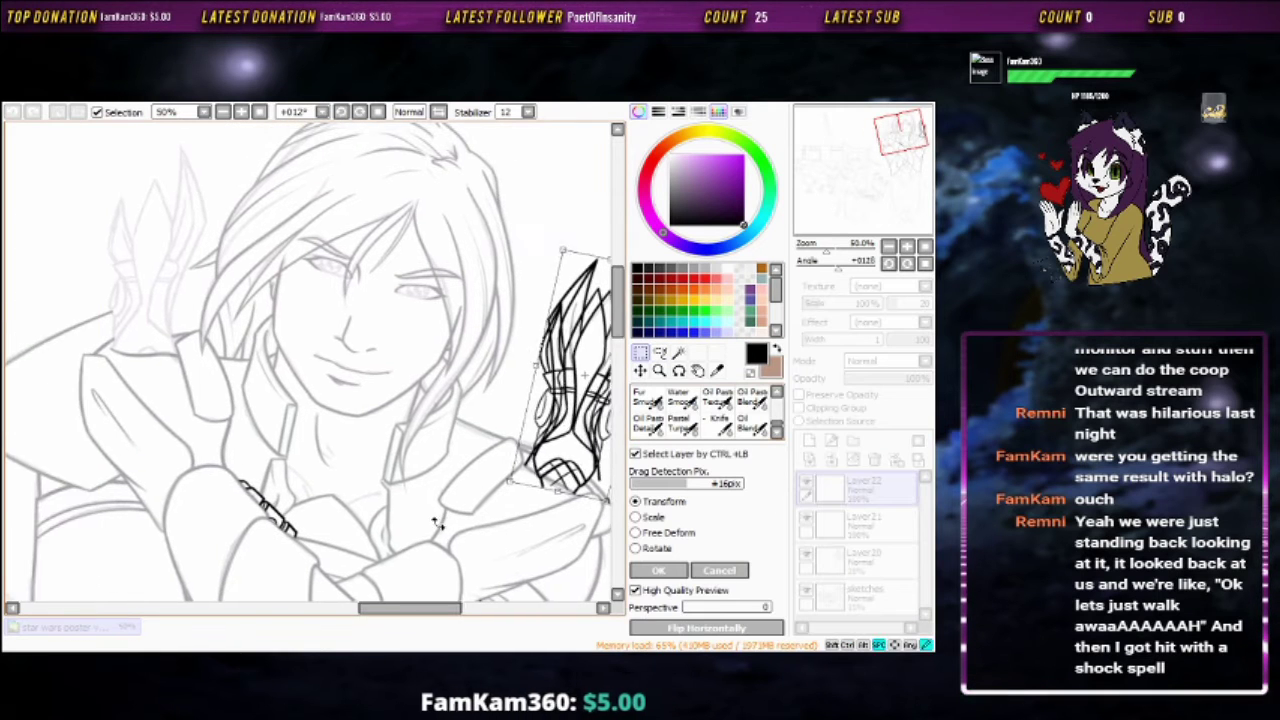
drag(592, 475, 157, 370)
mouse_move(229, 387)
mouse_down()
mouse_move(205, 378)
mouse_move(357, 457)
mouse_move(310, 492)
mouse_move(420, 460)
mouse_up()
scroll(205, 378, up, 2)
key(Return)
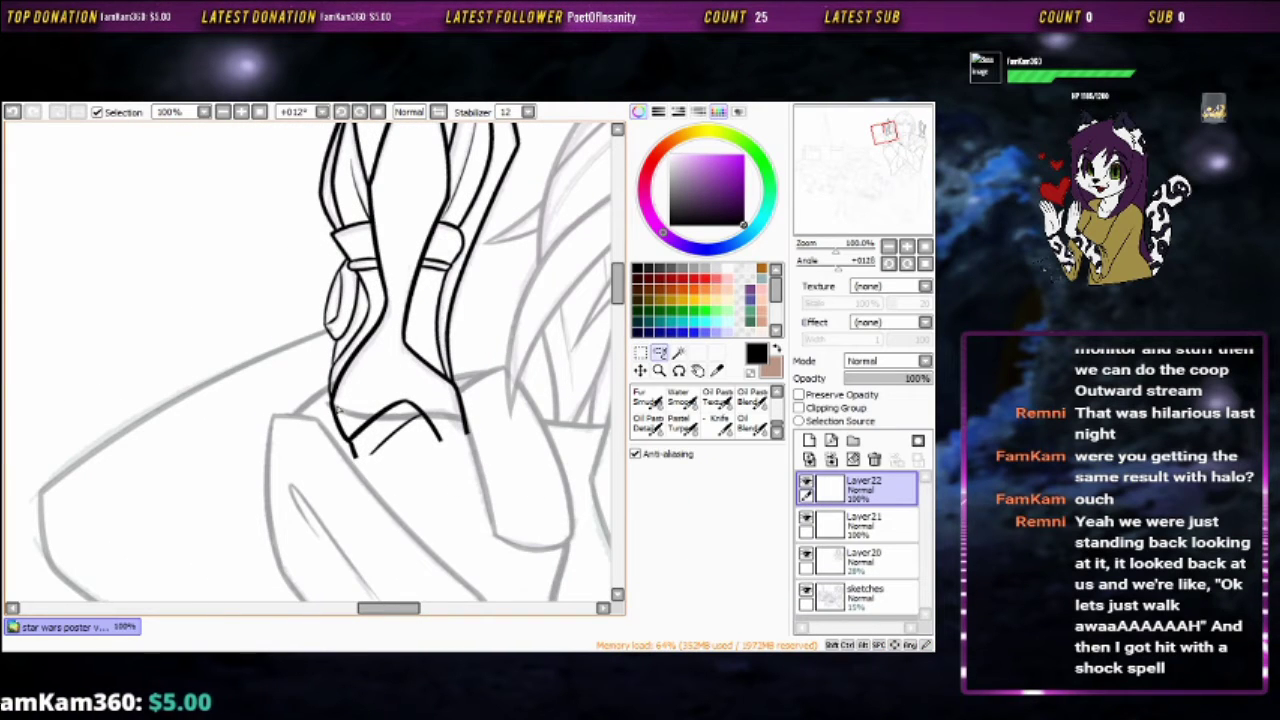
Erase the copied ornament's line ends below the shoulder seam and clean up the Layer20 lines around its base
key(n)
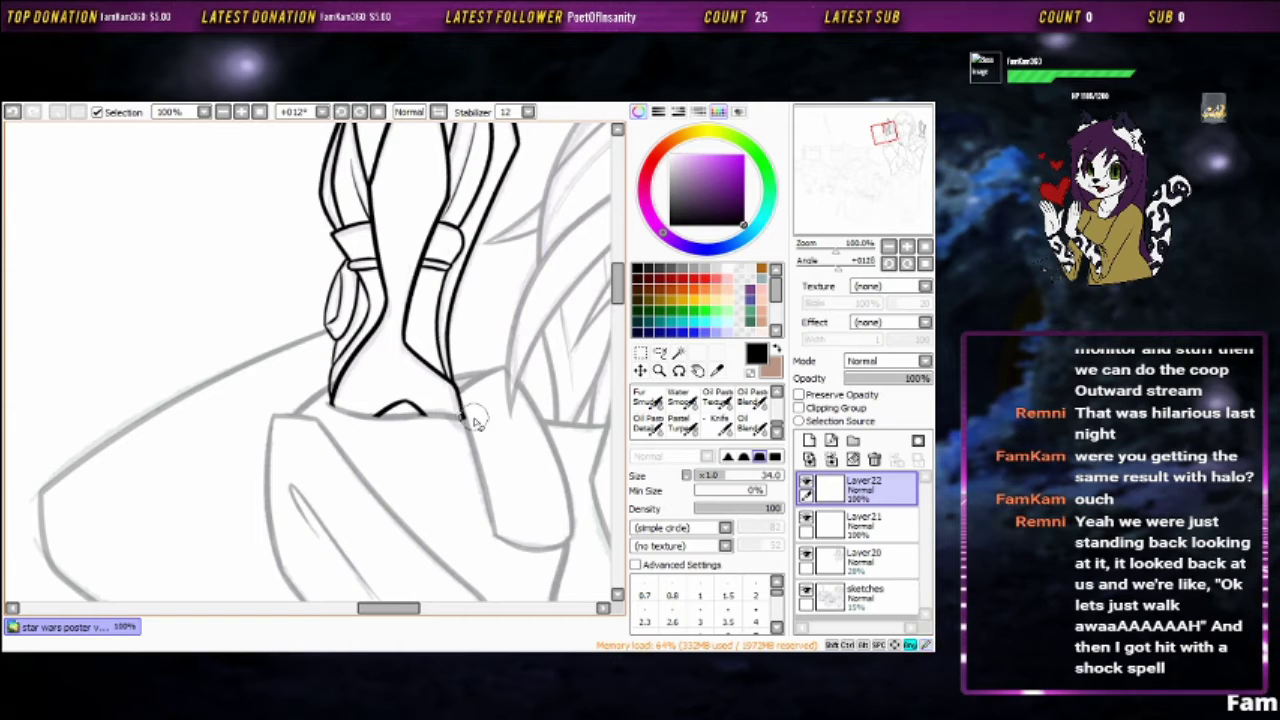
scroll(368, 402, up, 3)
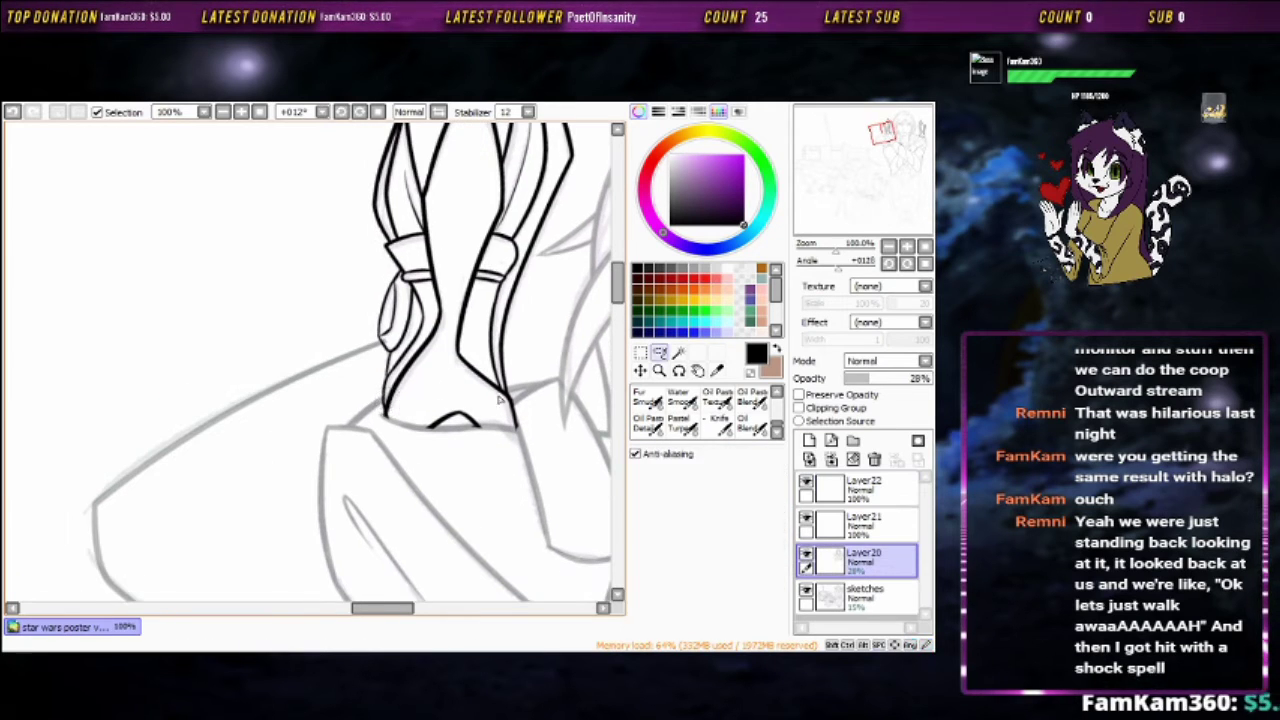
key(a)
drag(485, 390, 332, 370)
Set Layer20's opacity to 100% and merge Layer22 and Layer21 down into it
scroll(332, 370, down, 4)
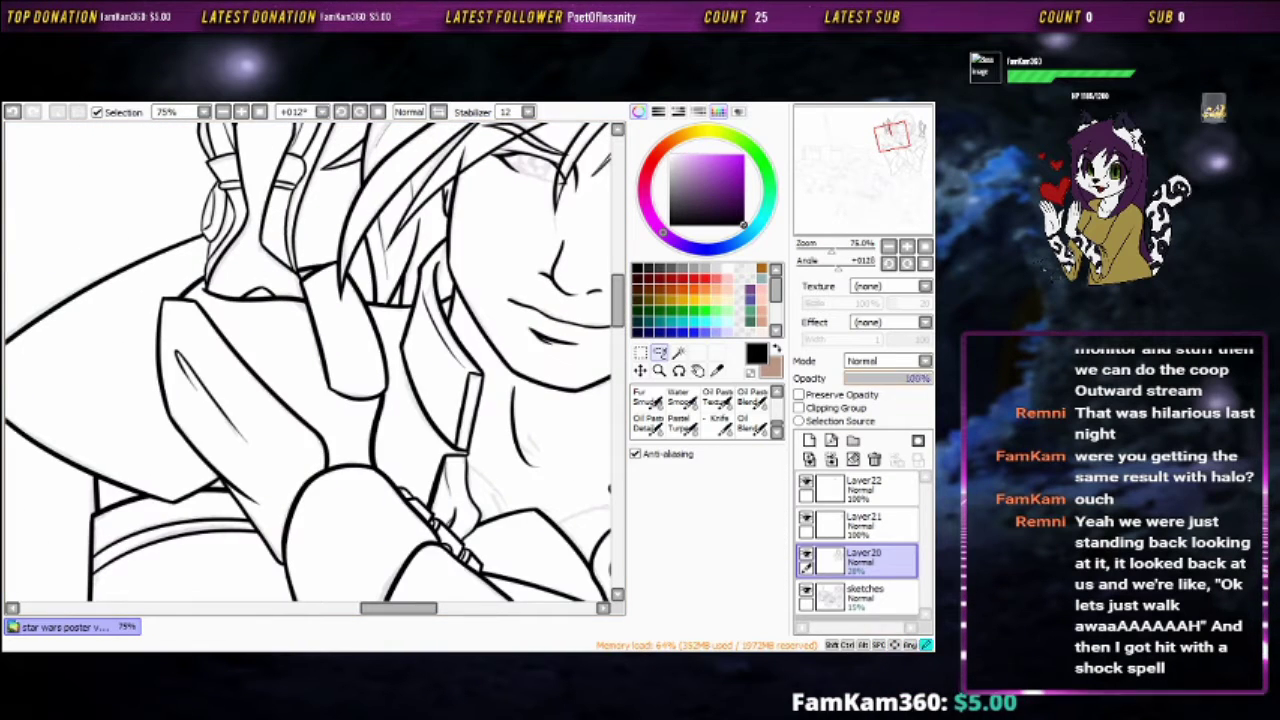
click(880, 488)
key(ctrl+e)
key(minus)
key(minus)
key(minus)
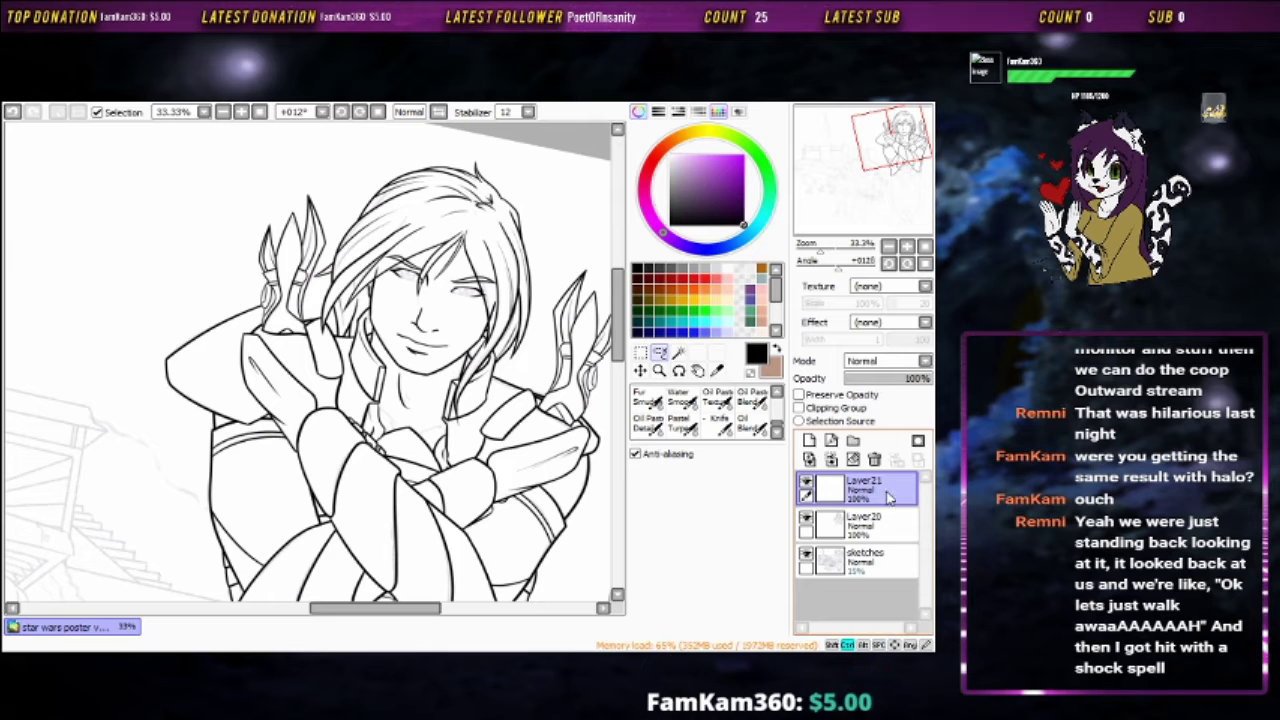
click(833, 458)
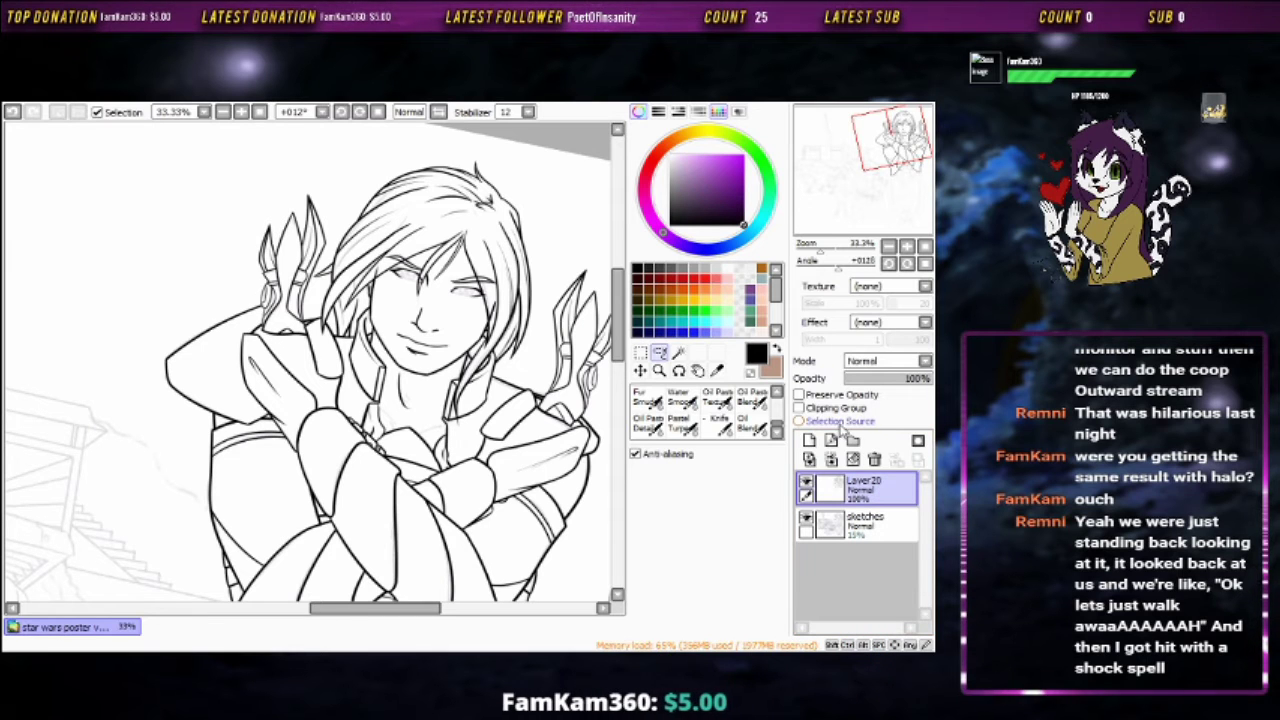
Add a new layer above Layer20 and ink the sketch's long parallel diagonal lines passing the garment's pointed tip
mouse_move(545, 462)
mouse_down()
mouse_move(537, 397)
mouse_move(550, 360)
mouse_up()
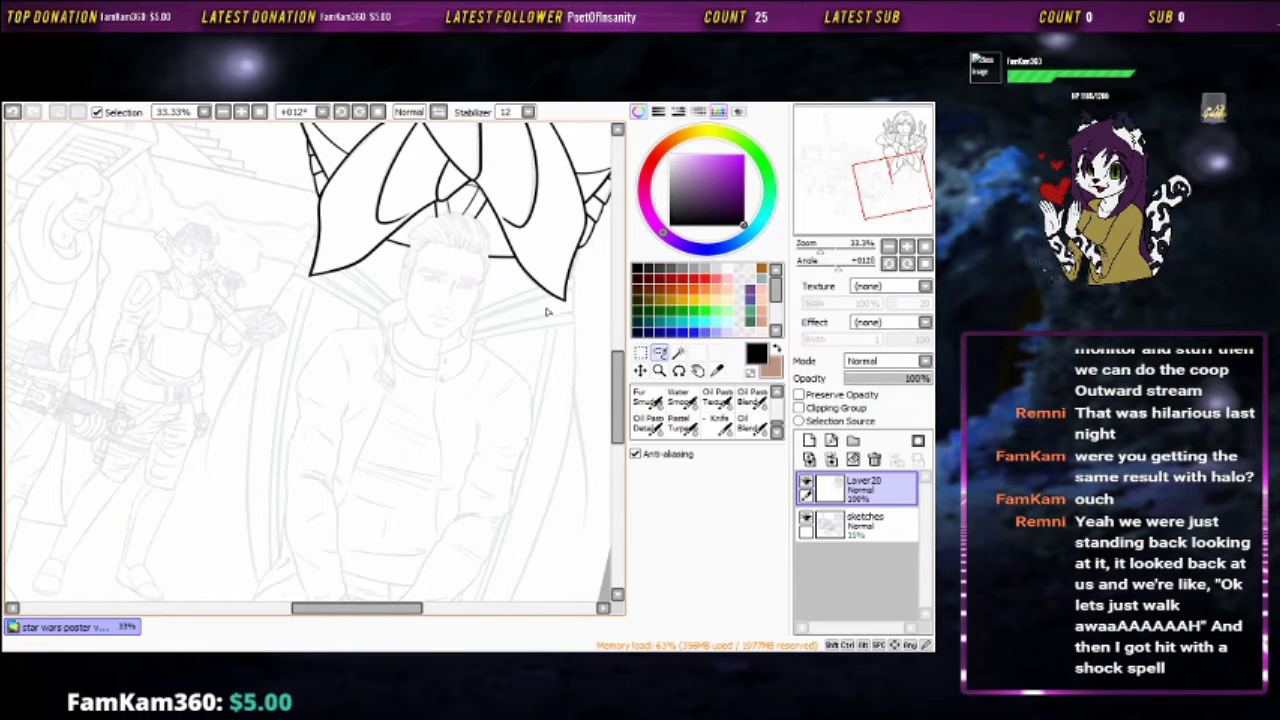
scroll(546, 312, up, 3)
drag(546, 312, 572, 276)
key(ctrl+shift+n)
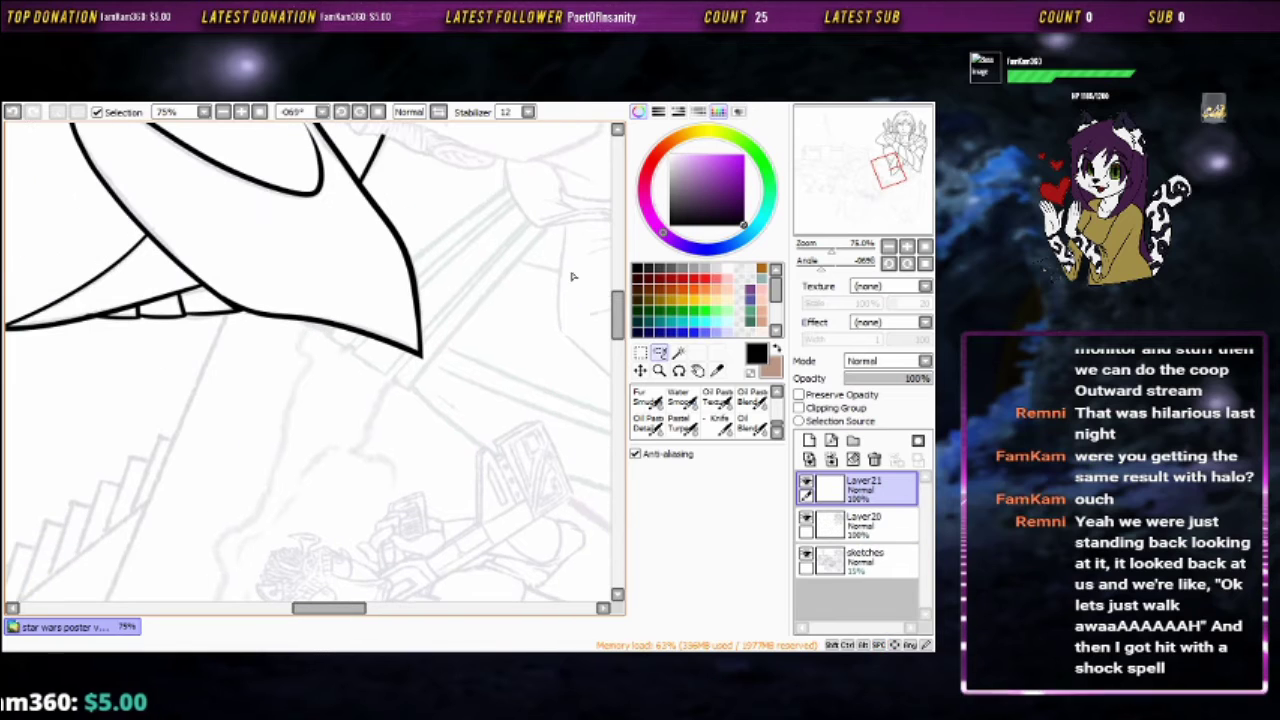
key(n)
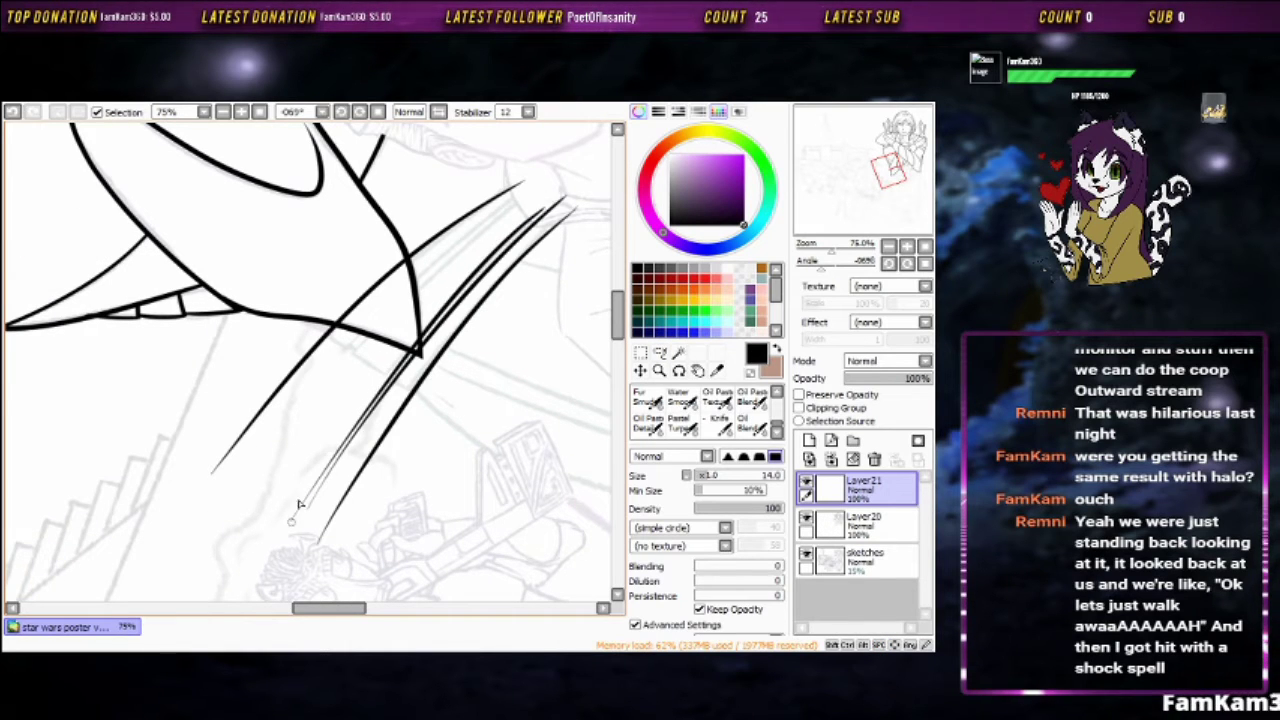
Ink the curved cross edge linking the parallel diagonal lines, from the uppermost line down to the lowest one
scroll(285, 417, up, 4)
drag(531, 320, 485, 262)
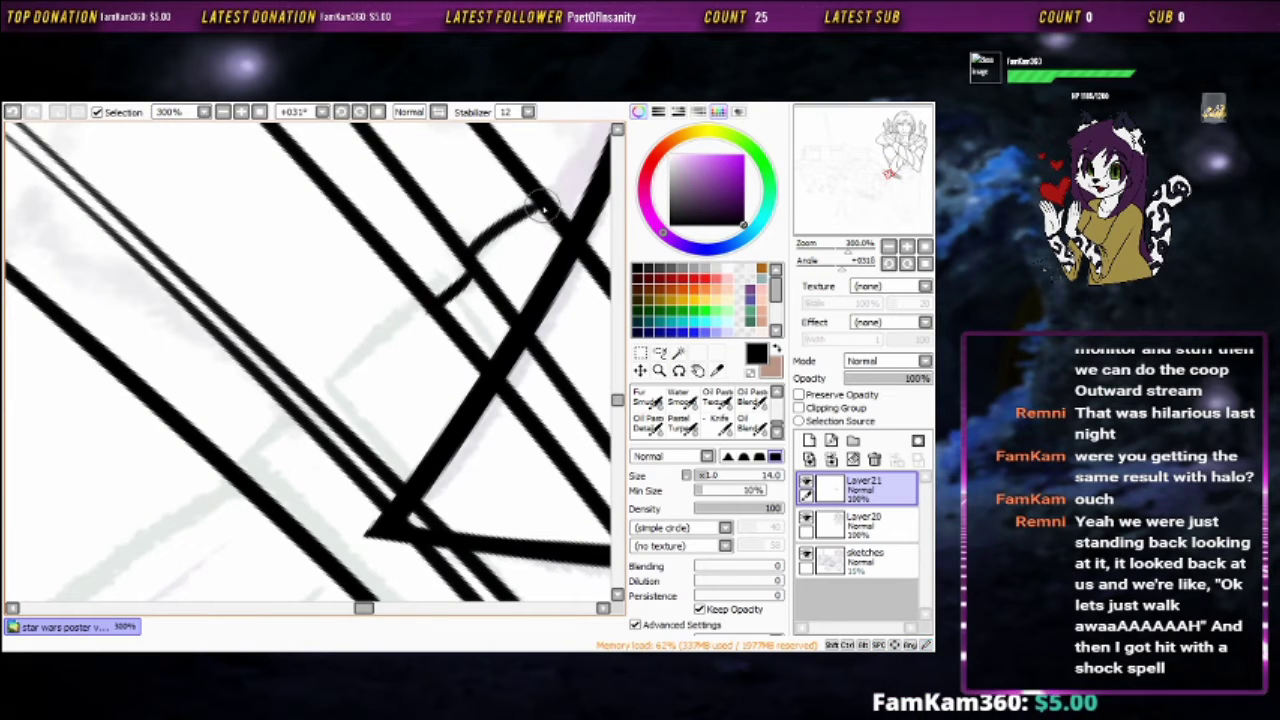
drag(543, 205, 628, 150)
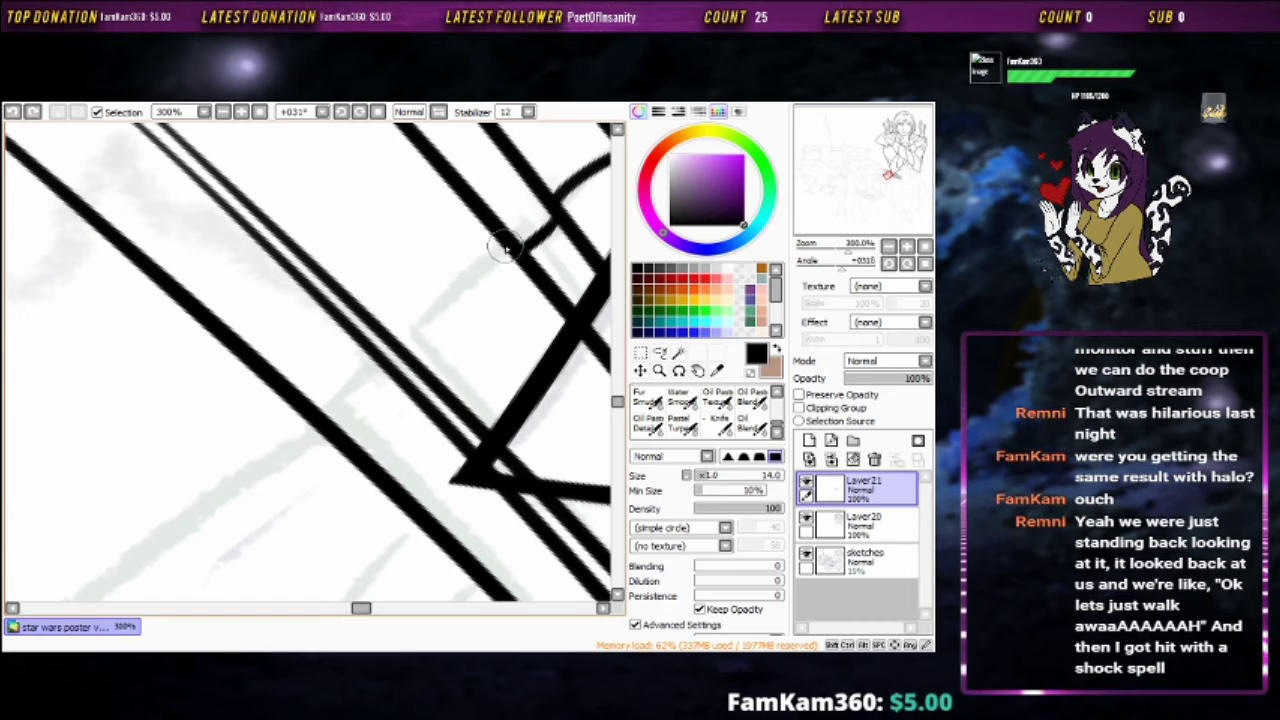
mouse_move(505, 247)
mouse_down()
mouse_move(392, 338)
mouse_move(537, 330)
mouse_move(479, 277)
mouse_move(381, 315)
mouse_move(350, 375)
mouse_up()
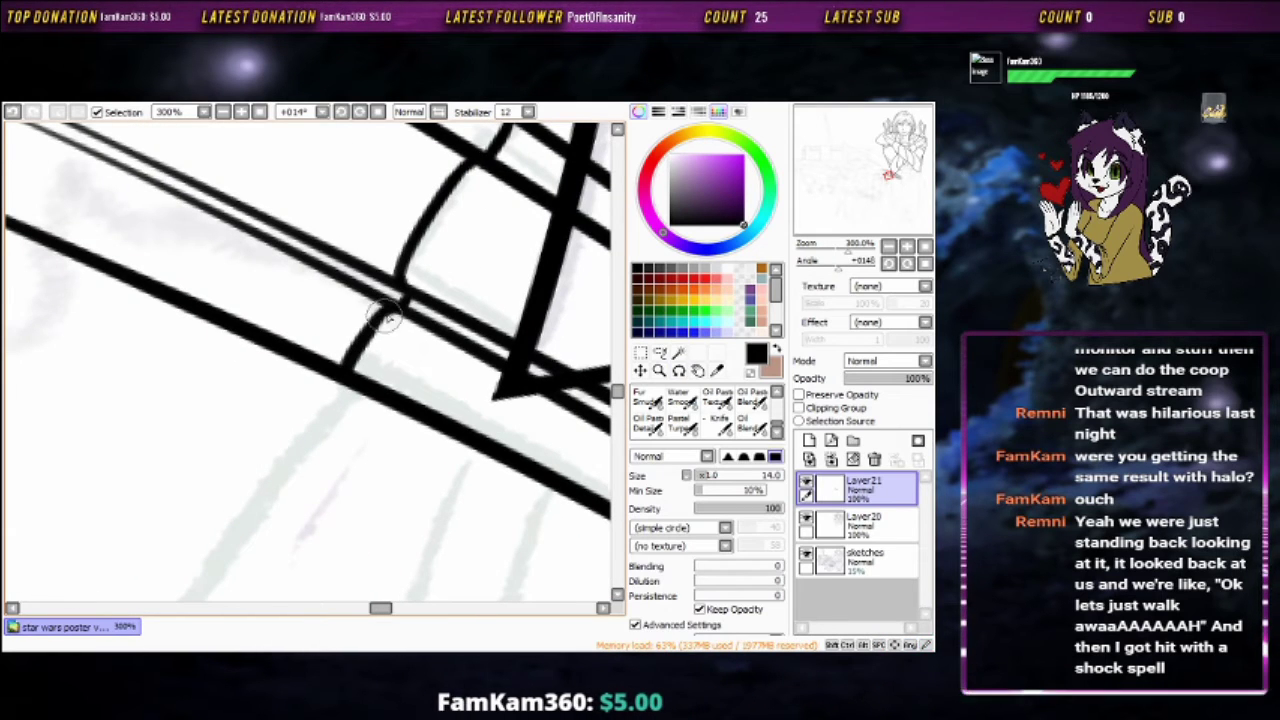
drag(388, 318, 428, 352)
Erase the parallel lines just outside the curved cross edge and clean up the corners where the edge meets them
key(e)
mouse_move(343, 414)
mouse_down()
mouse_move(357, 400)
mouse_move(351, 380)
mouse_up()
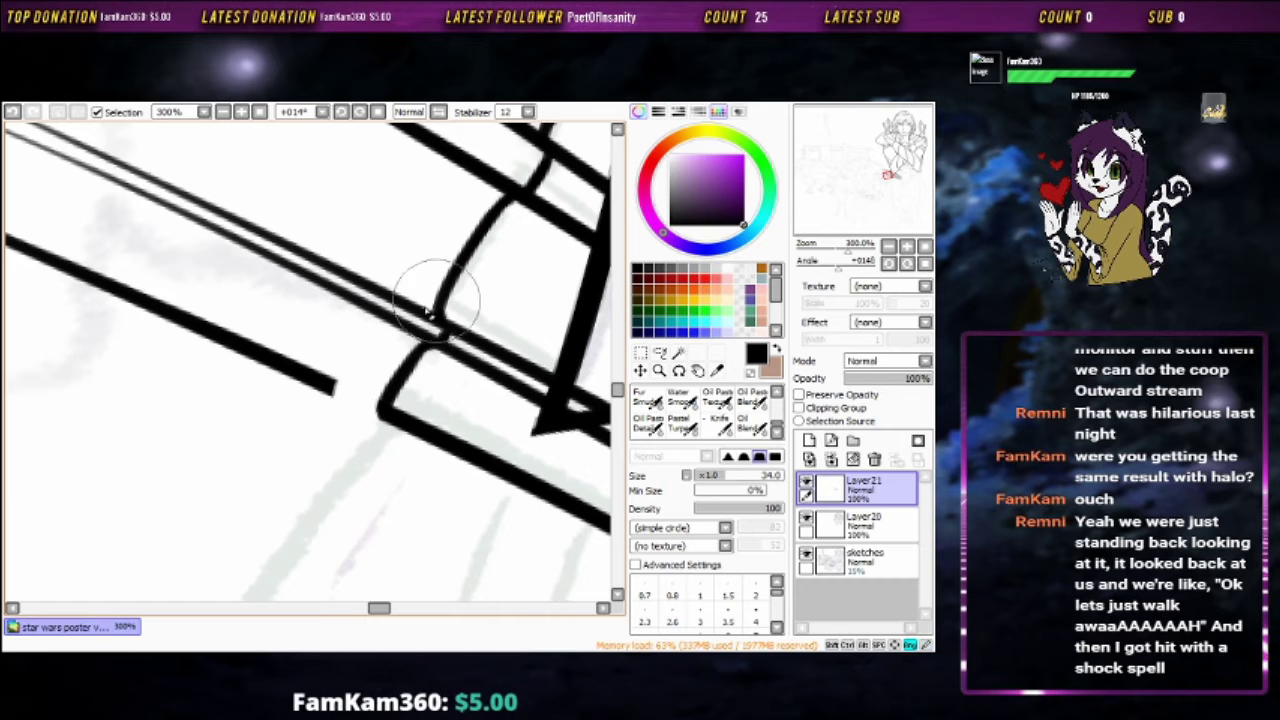
key(bracketleft)
key(bracketleft)
key(bracketleft)
key(bracketleft)
key(bracketleft)
scroll(427, 334, up, 2)
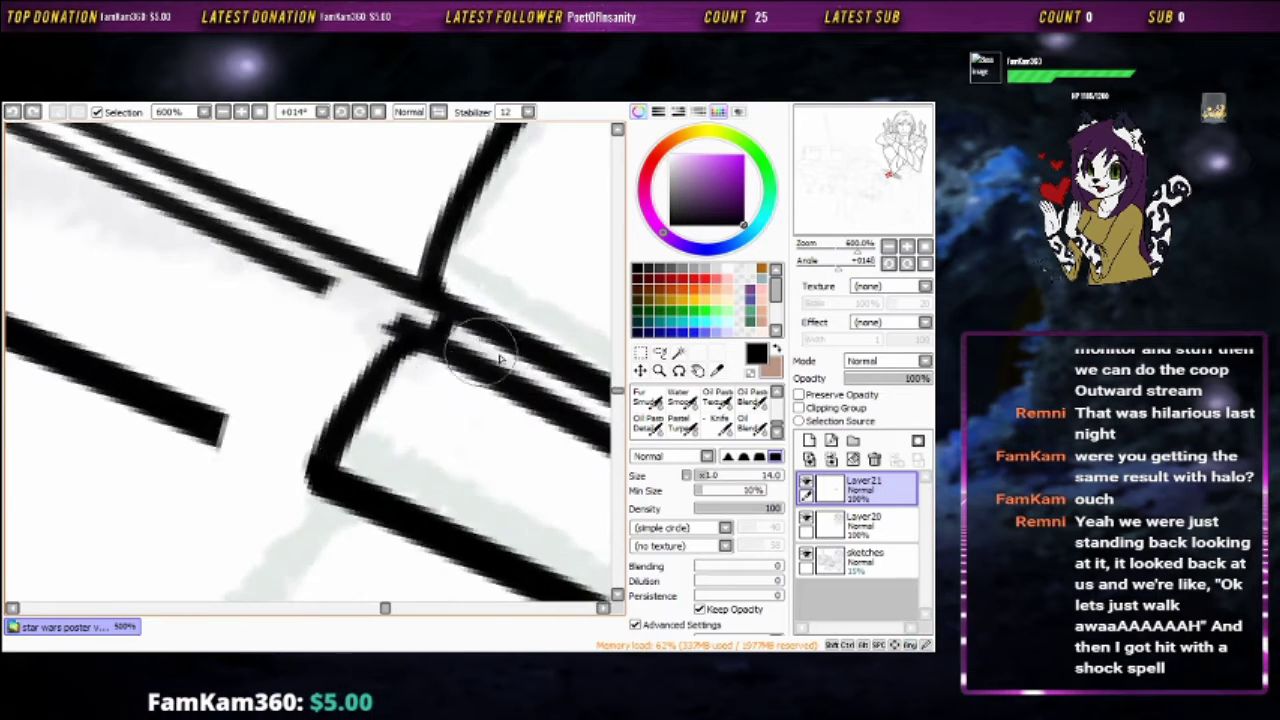
key(Delete)
key(Delete)
key(Delete)
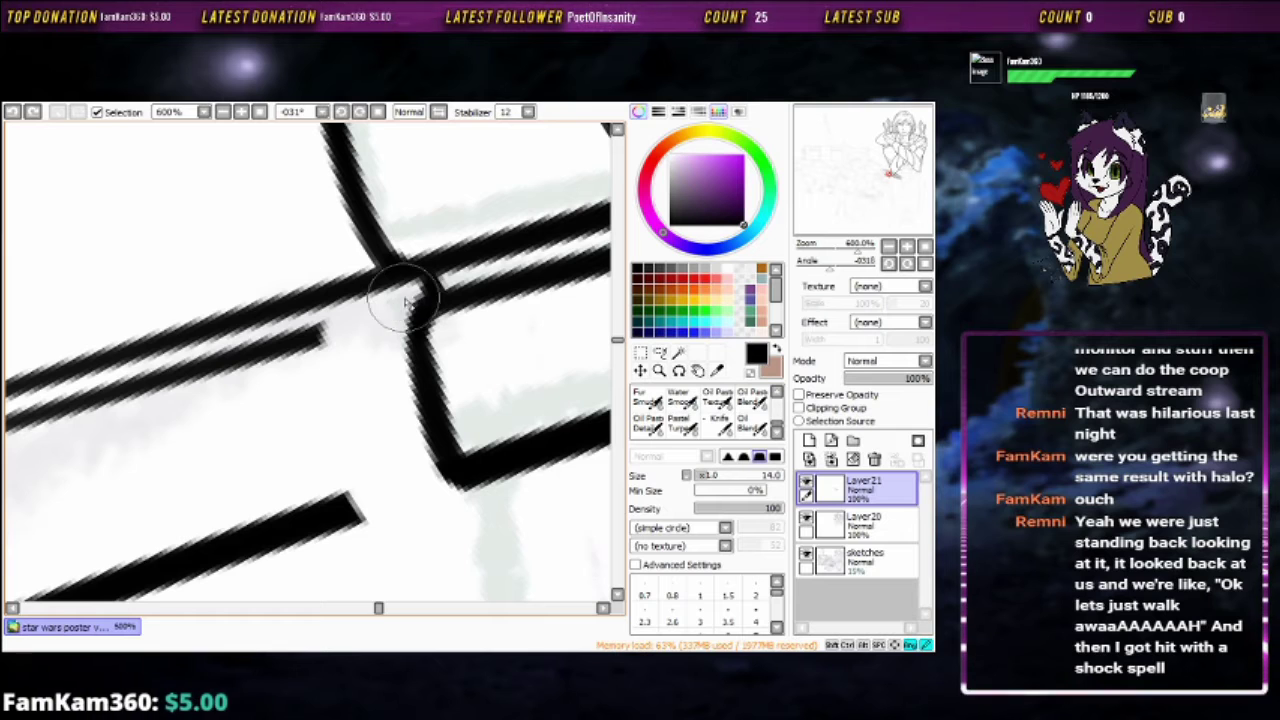
drag(300, 350, 437, 365)
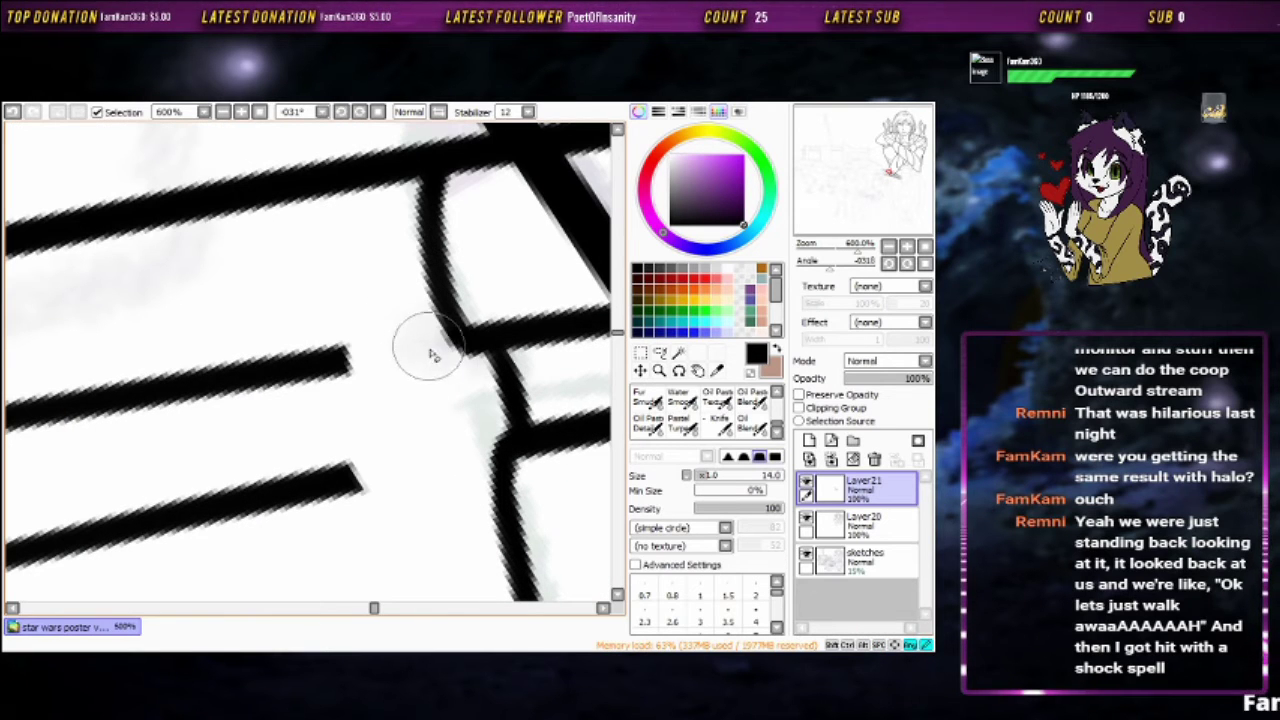
Erase the leftover tapered line segments extending outward beyond the bands' closed ends
key(b)
scroll(407, 322, down, 6)
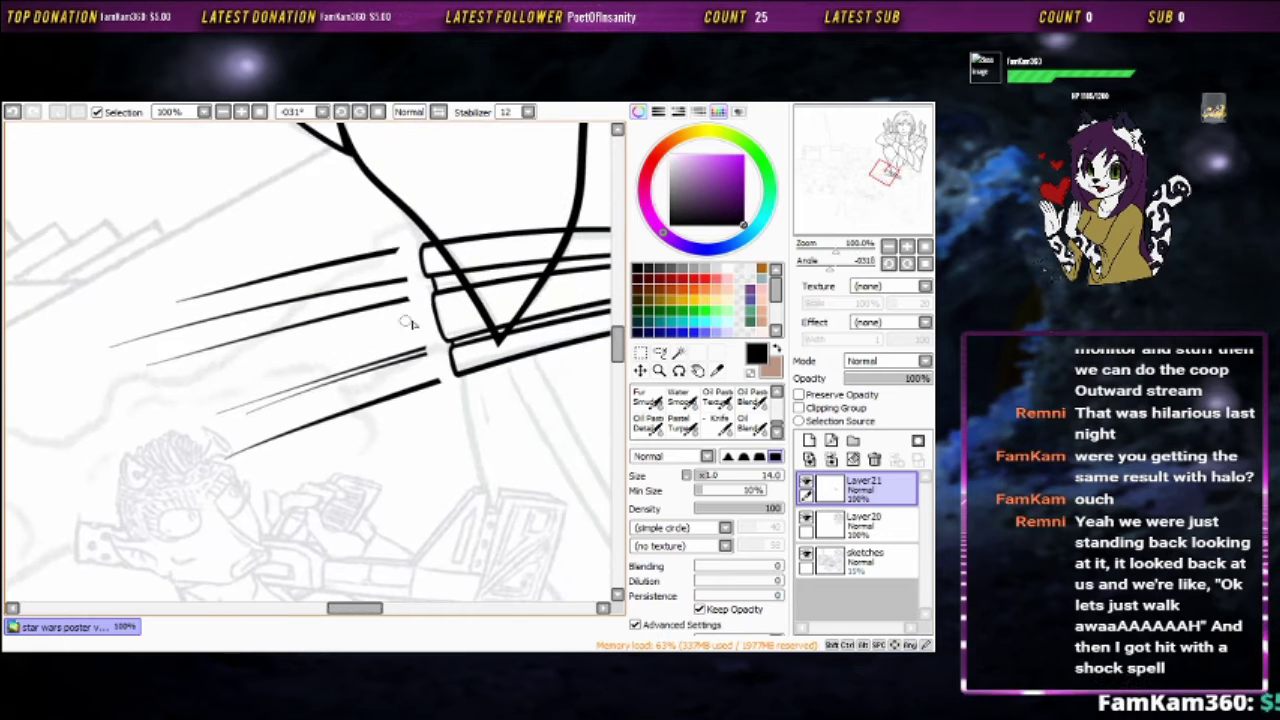
key(e)
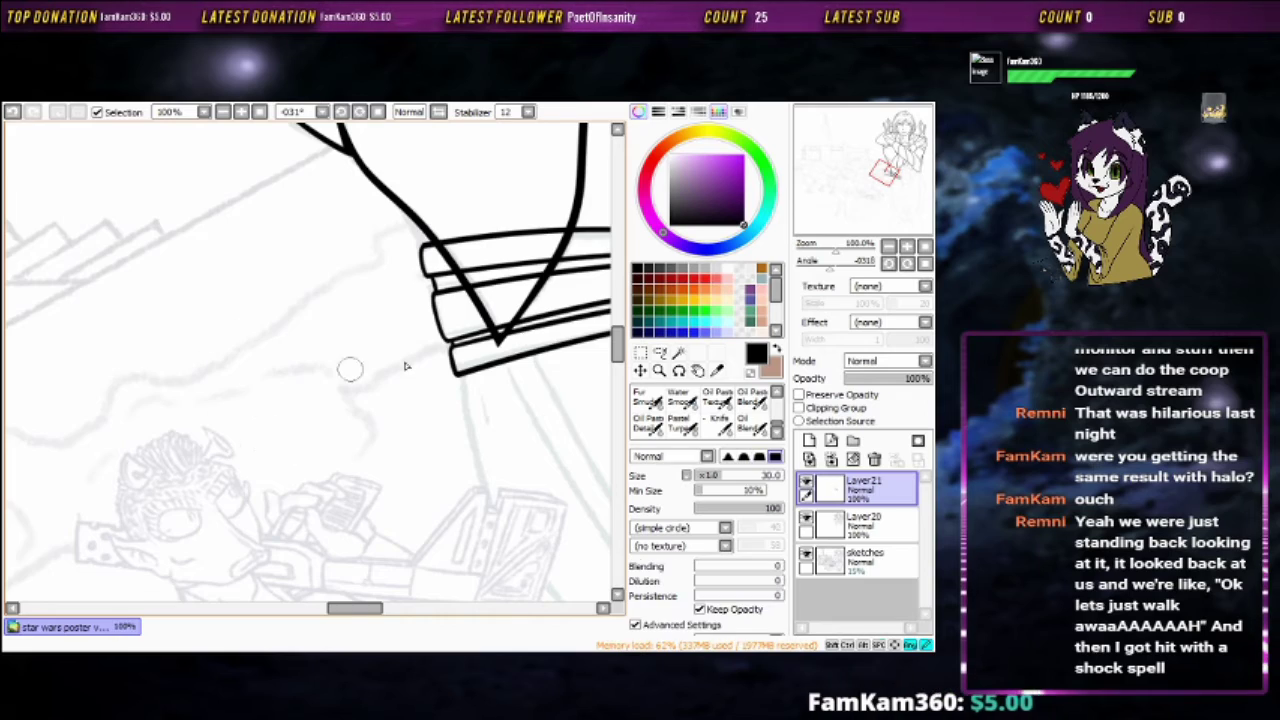
Duplicate the Layer21 bands and transform the copy, mirrored, over the sketched bands on the other side of the man's head
scroll(409, 363, down, 4)
mouse_move(471, 414)
mouse_down()
mouse_move(417, 334)
mouse_move(487, 451)
mouse_move(480, 420)
mouse_up()
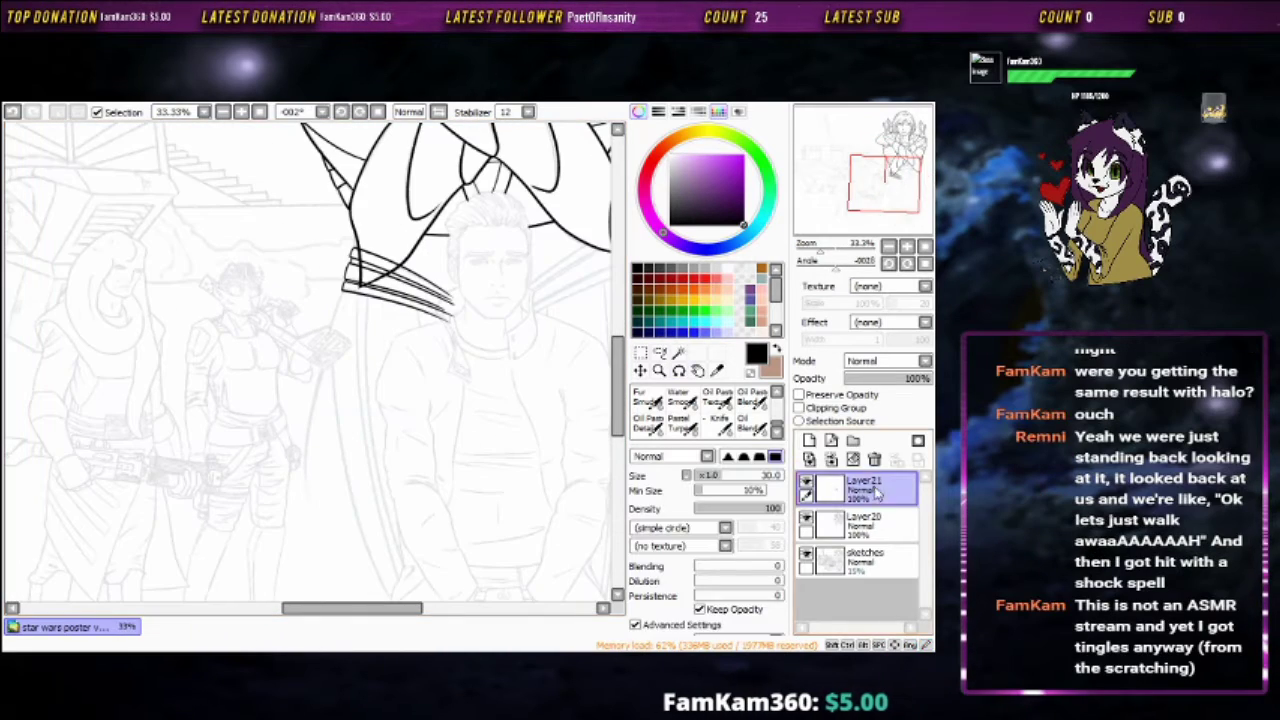
key(ctrl+c)
key(ctrl+v)
key(ctrl+t)
drag(508, 486, 535, 430)
scroll(450, 342, up, 3)
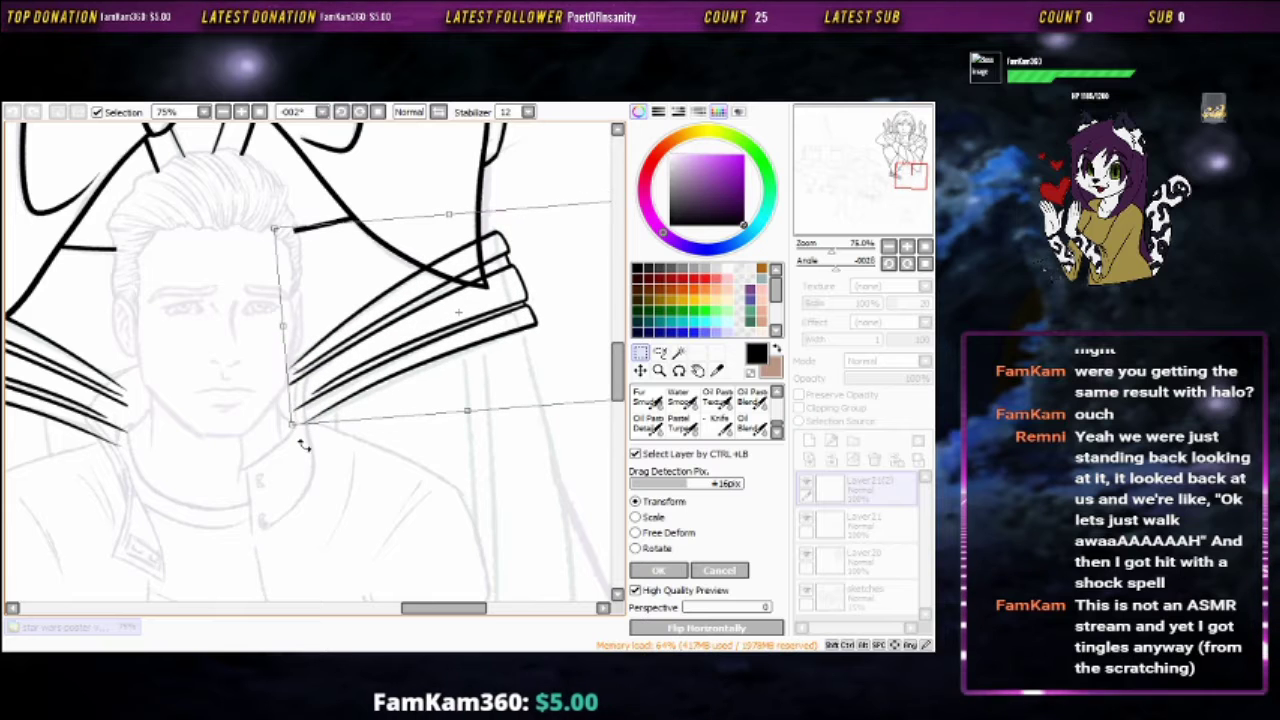
drag(303, 447, 310, 470)
key(Return)
Clean up the bands' tapered ends beside the man's neck and merge the mirrored copy down into Layer21
scroll(580, 371, up, 3)
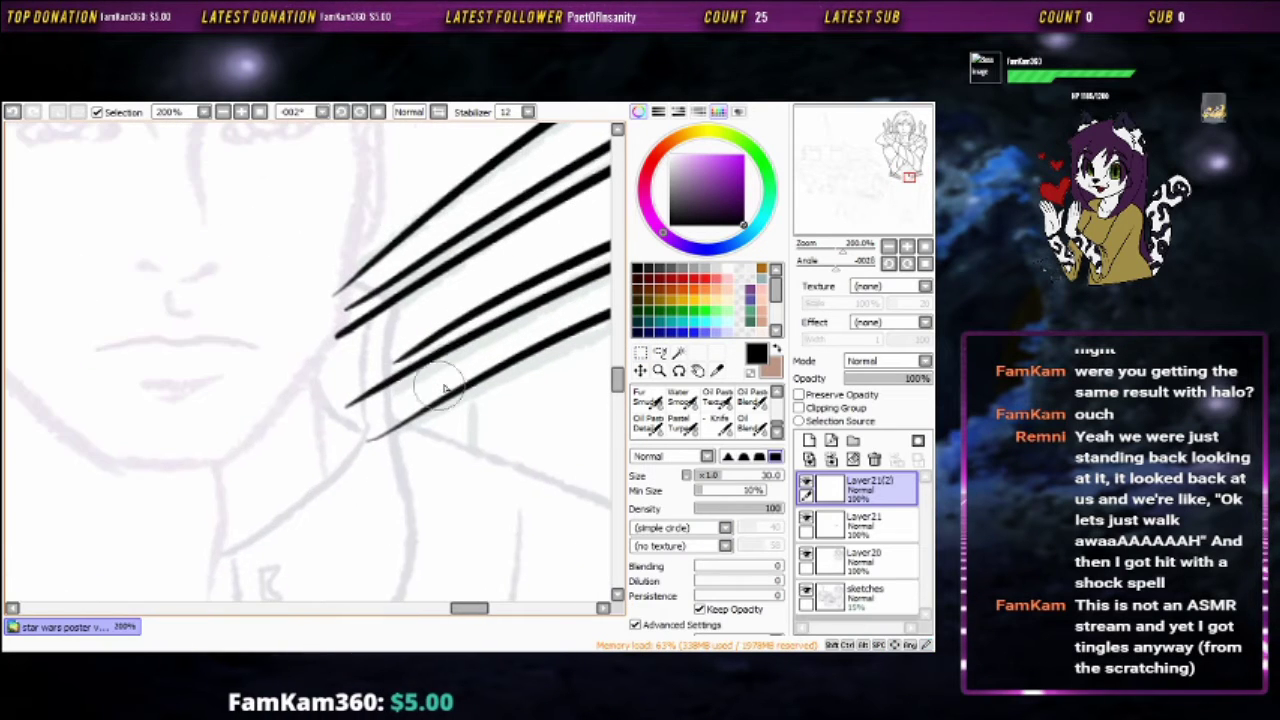
drag(490, 362, 388, 305)
key(e)
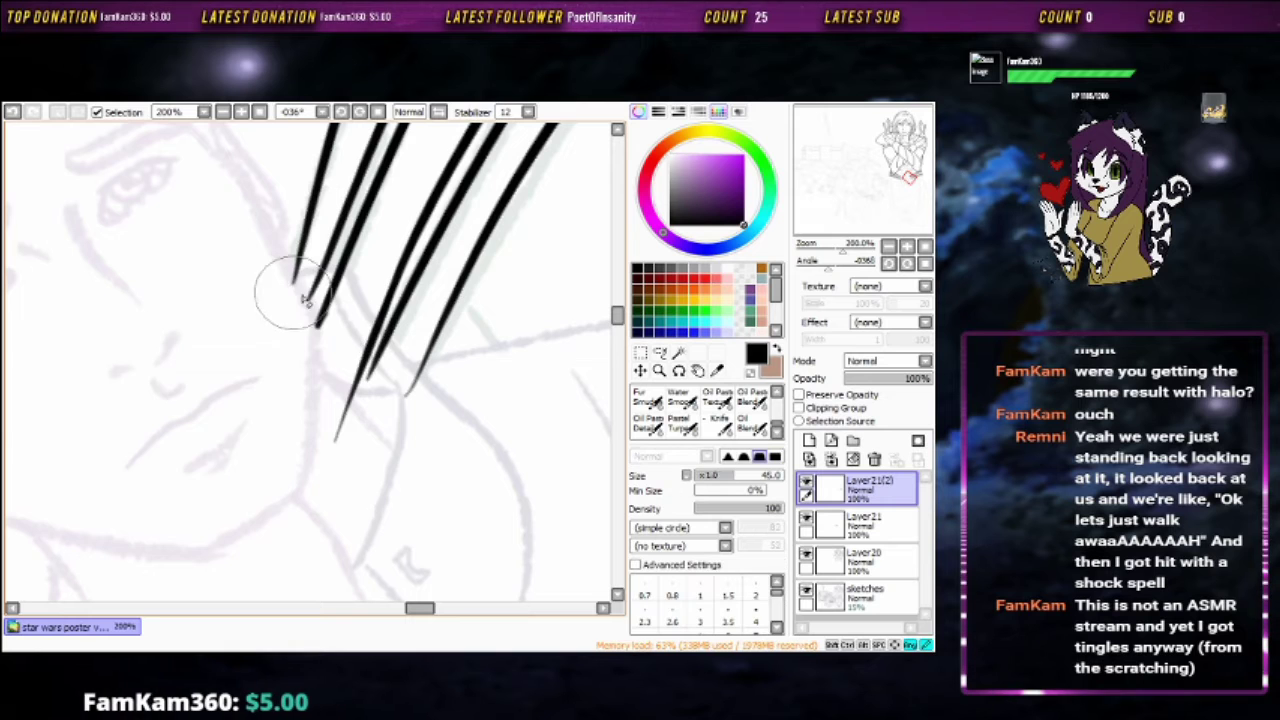
drag(357, 491, 408, 277)
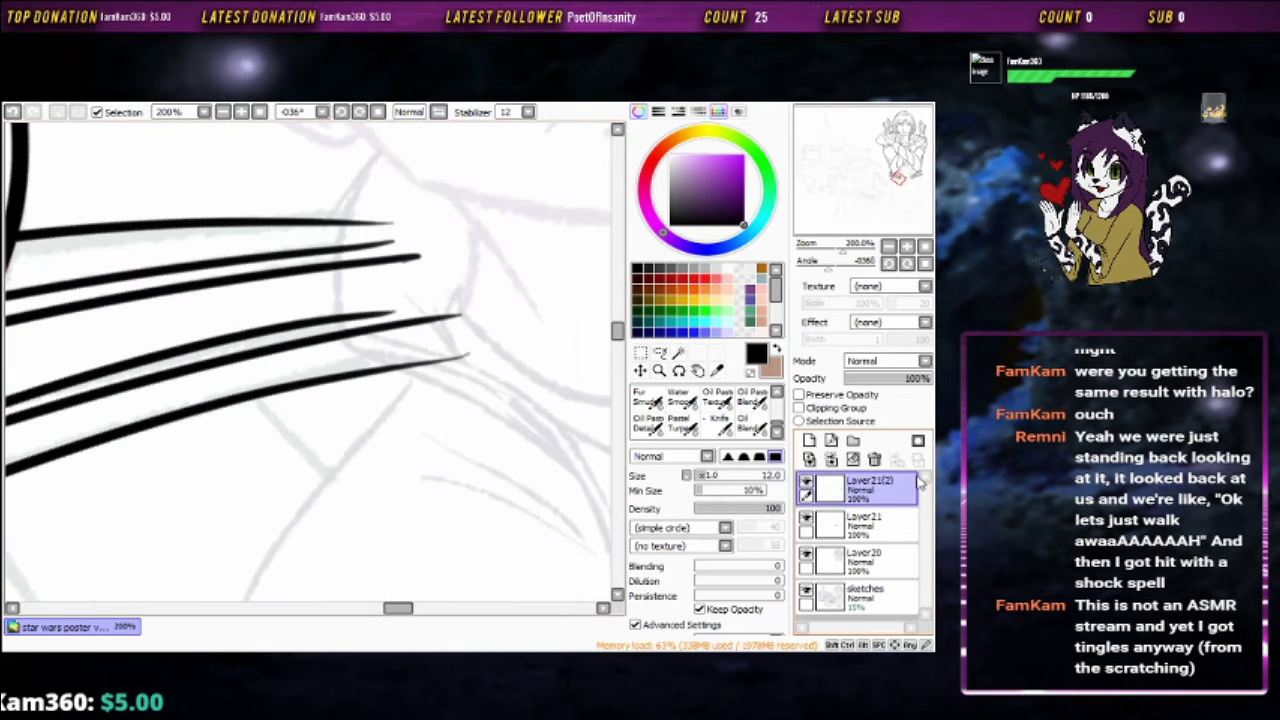
key(ctrl+e)
Erase the band lines that overlap the garment's pointed tips on both sides of the man's head
scroll(420, 346, down, 1)
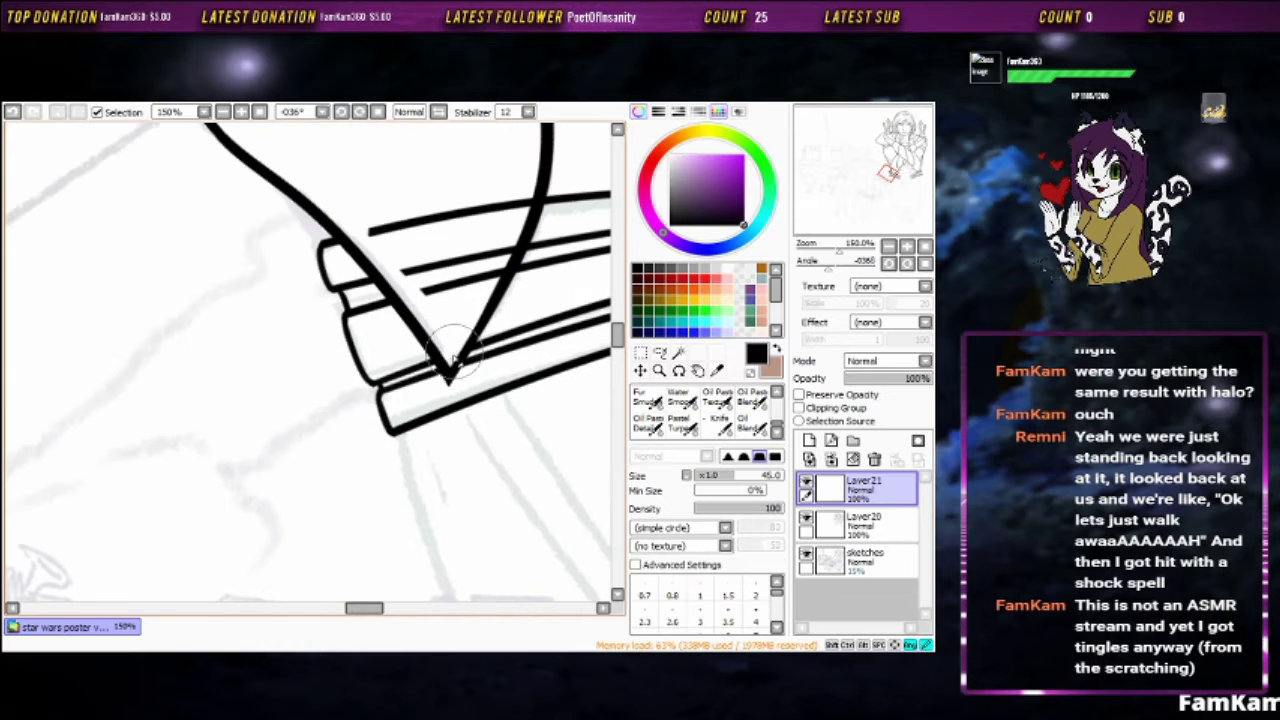
key(n)
mouse_move(456, 262)
mouse_down()
mouse_move(487, 210)
mouse_move(457, 371)
mouse_move(512, 395)
mouse_move(500, 258)
mouse_up()
key(e)
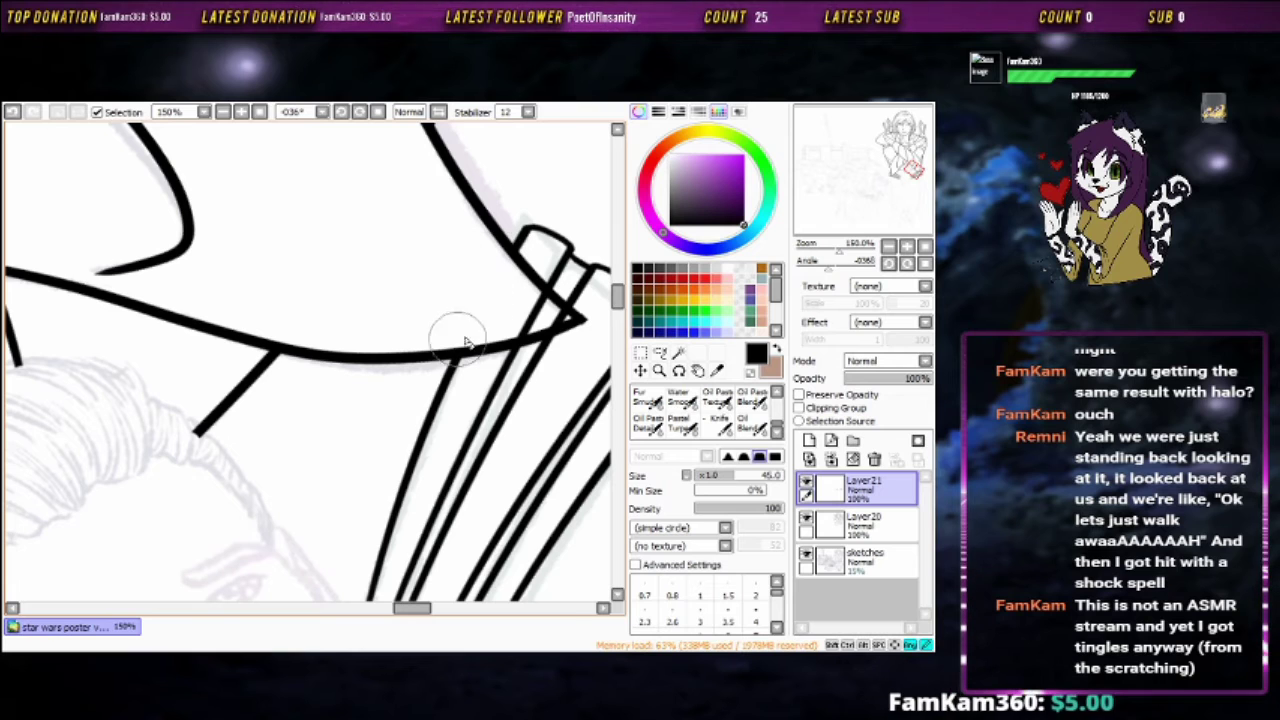
key(n)
scroll(510, 373, down, 3)
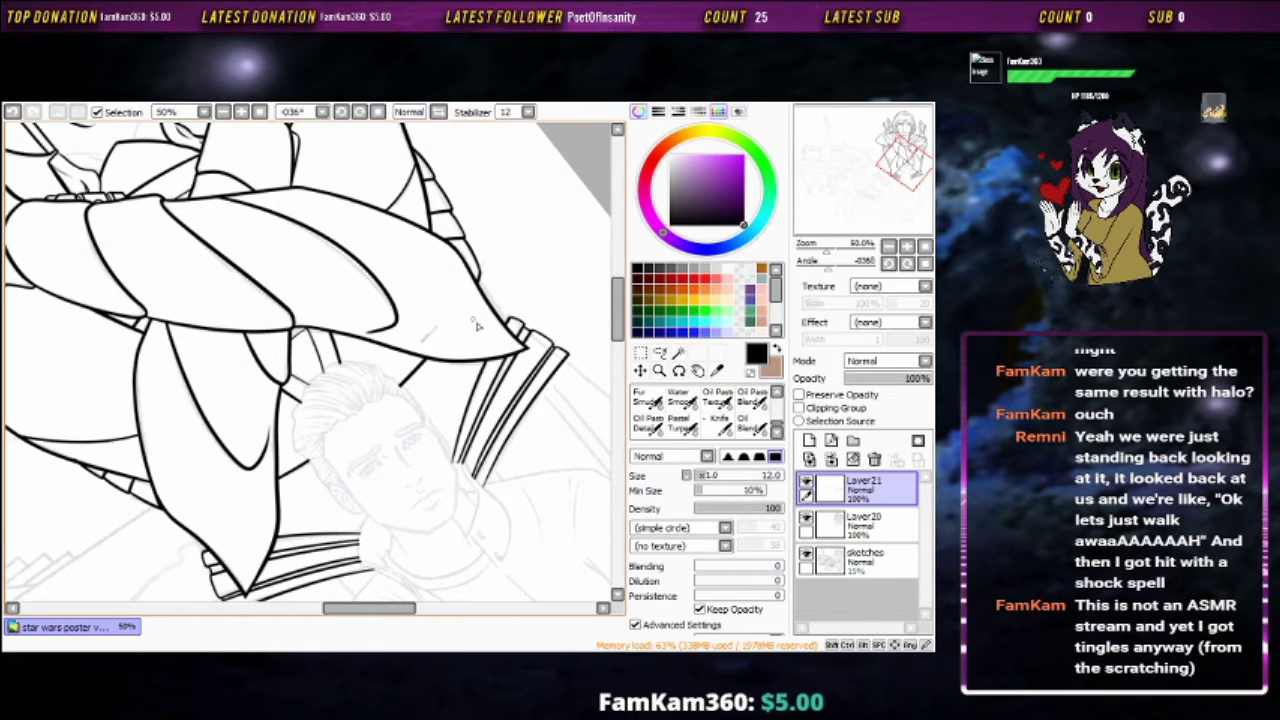
Add a new layer above Layer21 and ink test strokes for the curved lines hanging below the bands, clearing the unwanted ones
click(810, 440)
mouse_move(480, 400)
mouse_down()
mouse_move(500, 430)
mouse_move(430, 470)
mouse_move(300, 420)
mouse_move(533, 244)
mouse_move(420, 380)
mouse_move(460, 450)
mouse_move(250, 450)
mouse_up()
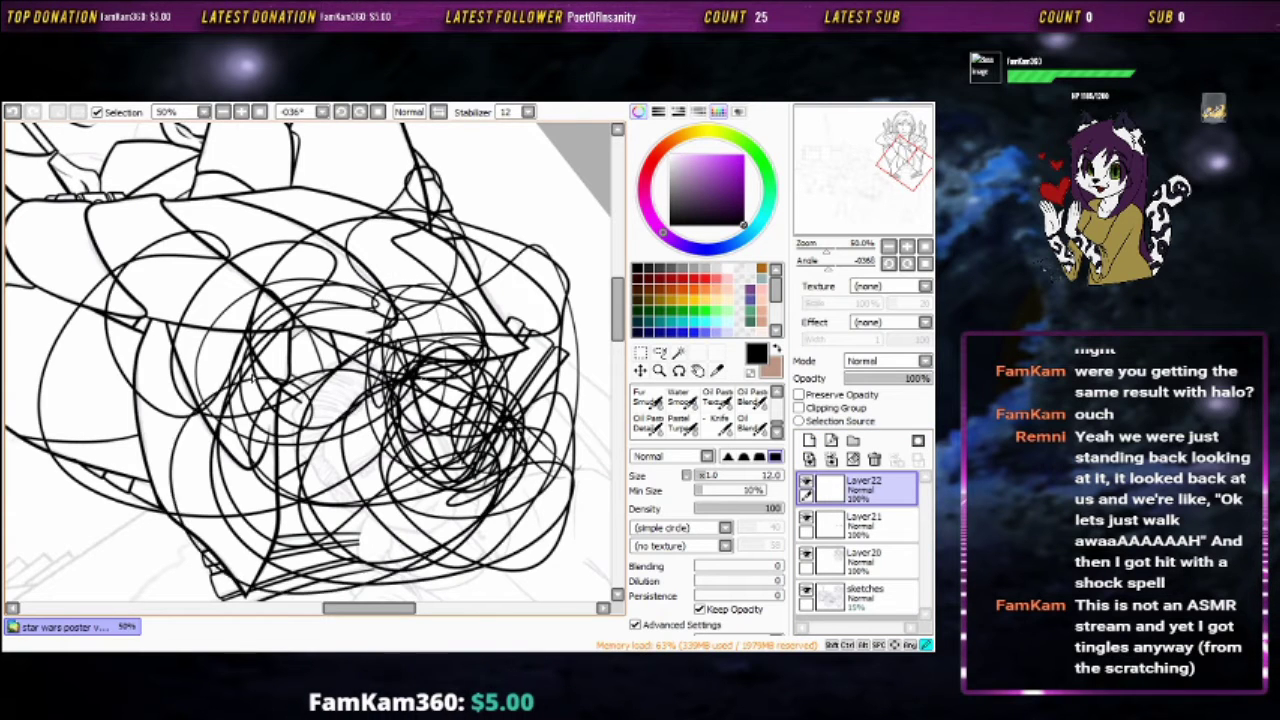
key(Delete)
drag(540, 430, 495, 250)
key(ctrl+minus)
drag(514, 200, 200, 551)
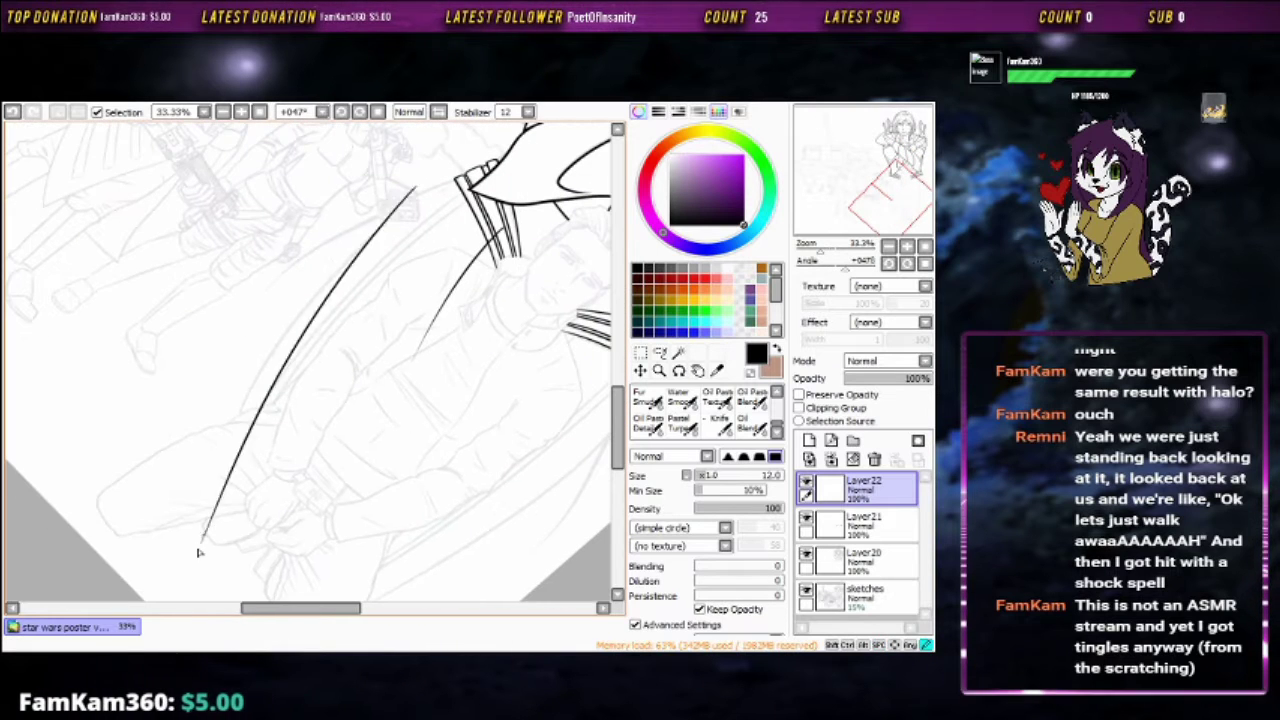
key(ctrl+z)
Ink the long curved outer line and the two close parallel inner lines hanging from the bands with a size 20 brush
drag(495, 250, 415, 355)
drag(392, 296, 380, 196)
drag(356, 277, 433, 196)
key(ctrl+minus)
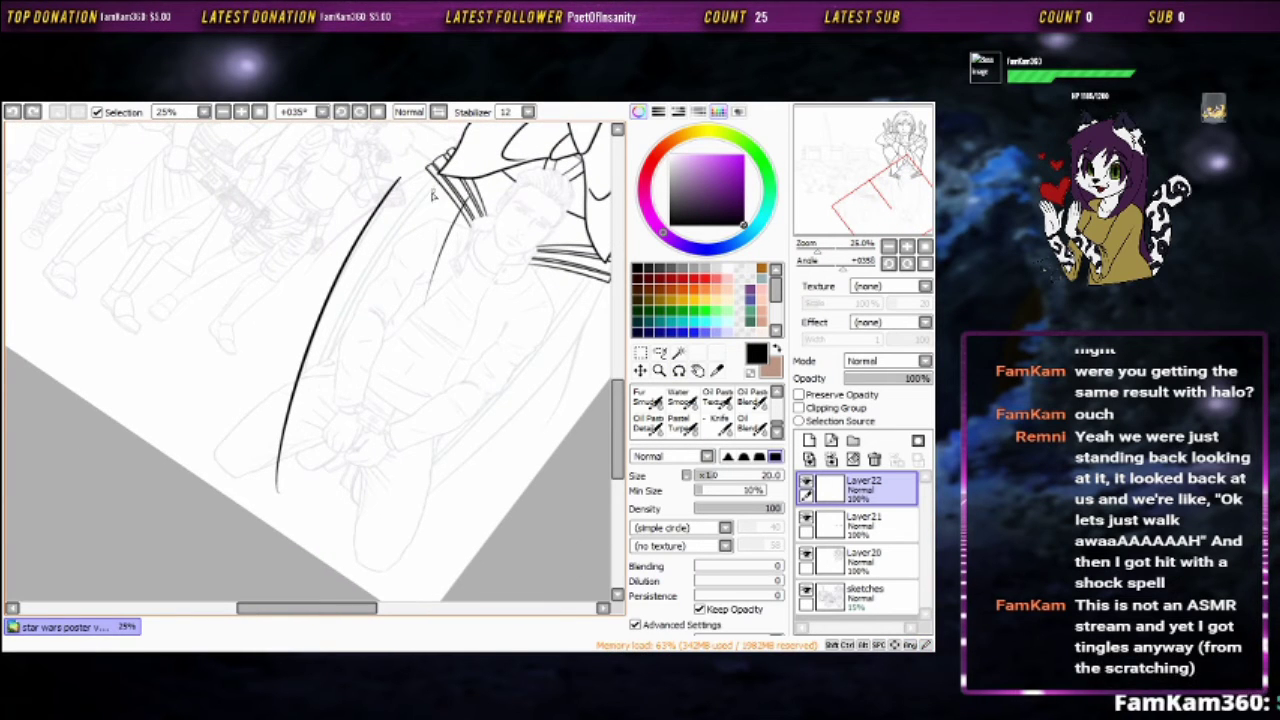
key(ctrl+plus)
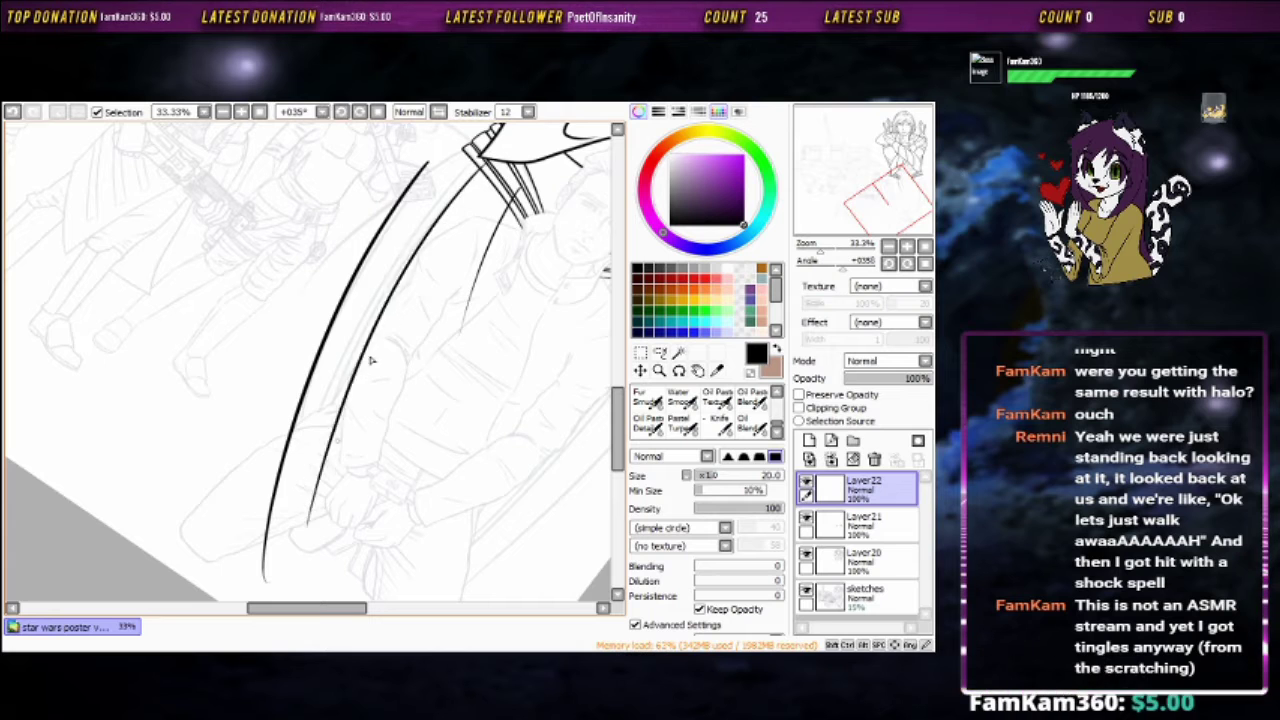
key(ctrl+plus)
key(ctrl+plus)
key(ctrl+plus)
key(ctrl+plus)
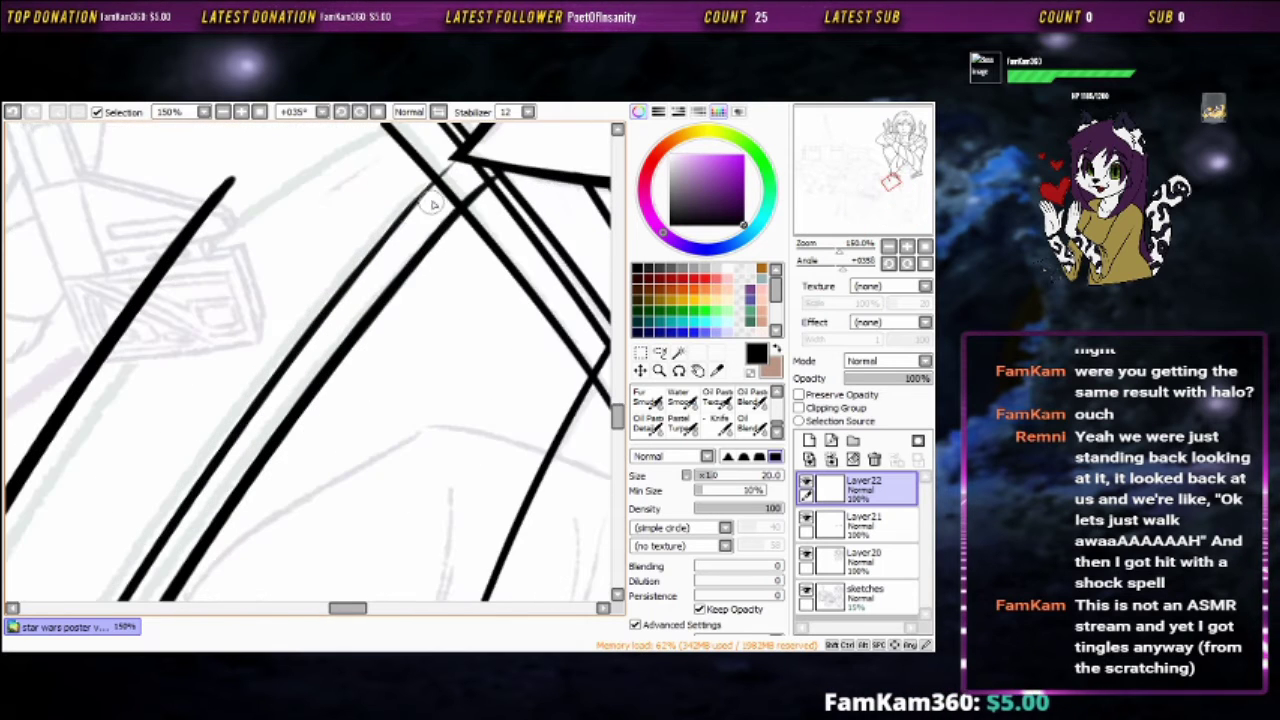
Erase the upper ends of the new curved lines where they cross the bands
scroll(414, 222, down, 3)
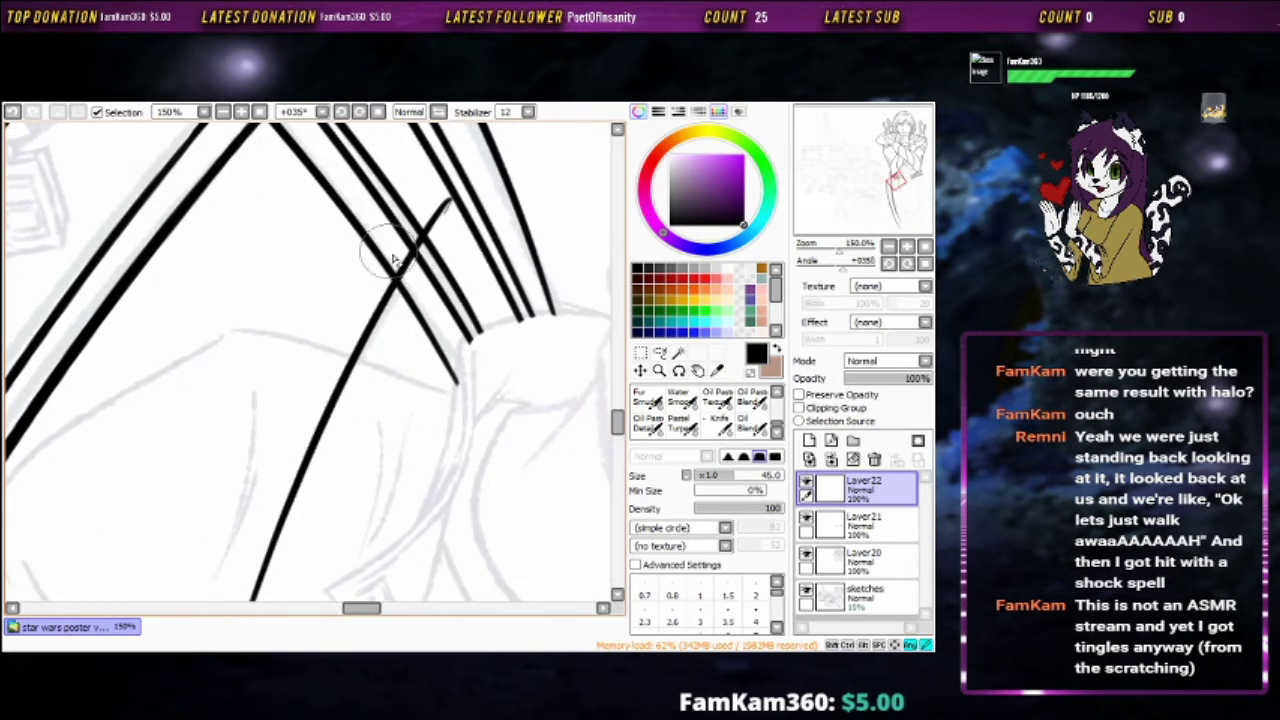
mouse_move(283, 454)
mouse_down()
mouse_move(491, 249)
mouse_move(470, 200)
mouse_up()
drag(458, 150, 492, 180)
key(ctrl+z)
drag(350, 457, 366, 421)
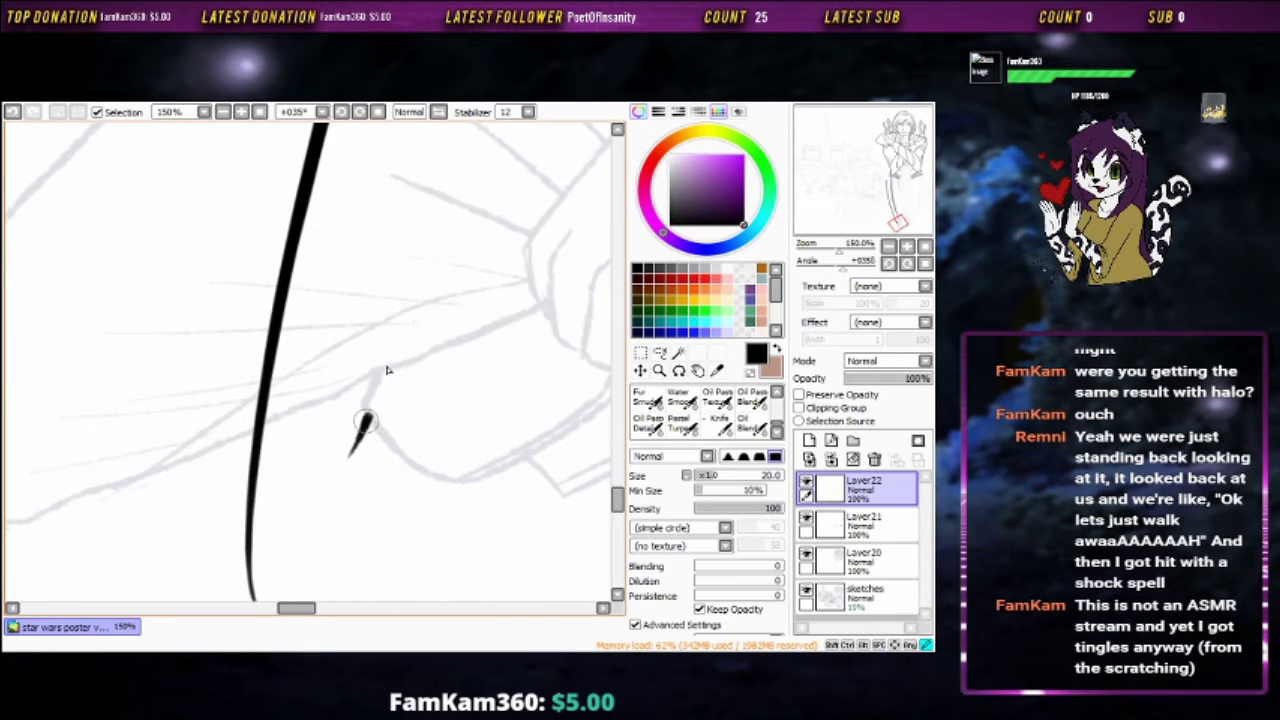
mouse_move(467, 252)
mouse_down()
mouse_move(371, 206)
mouse_move(329, 443)
mouse_move(363, 437)
mouse_move(388, 358)
mouse_move(430, 300)
mouse_move(445, 220)
mouse_move(465, 210)
mouse_up()
scroll(388, 358, down, 1)
Ink the slanted edge joining the band's outer corner to the long outer line, and erase the overlapping line ends
drag(480, 132, 265, 535)
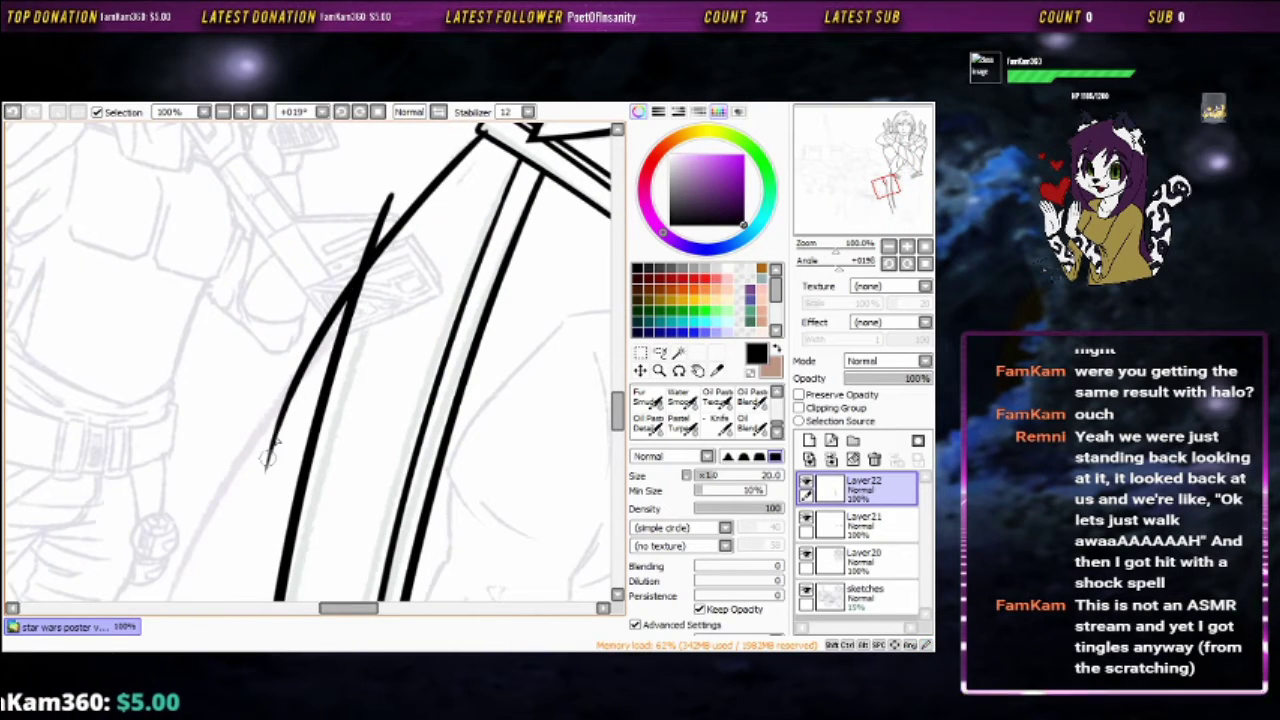
drag(268, 458, 330, 448)
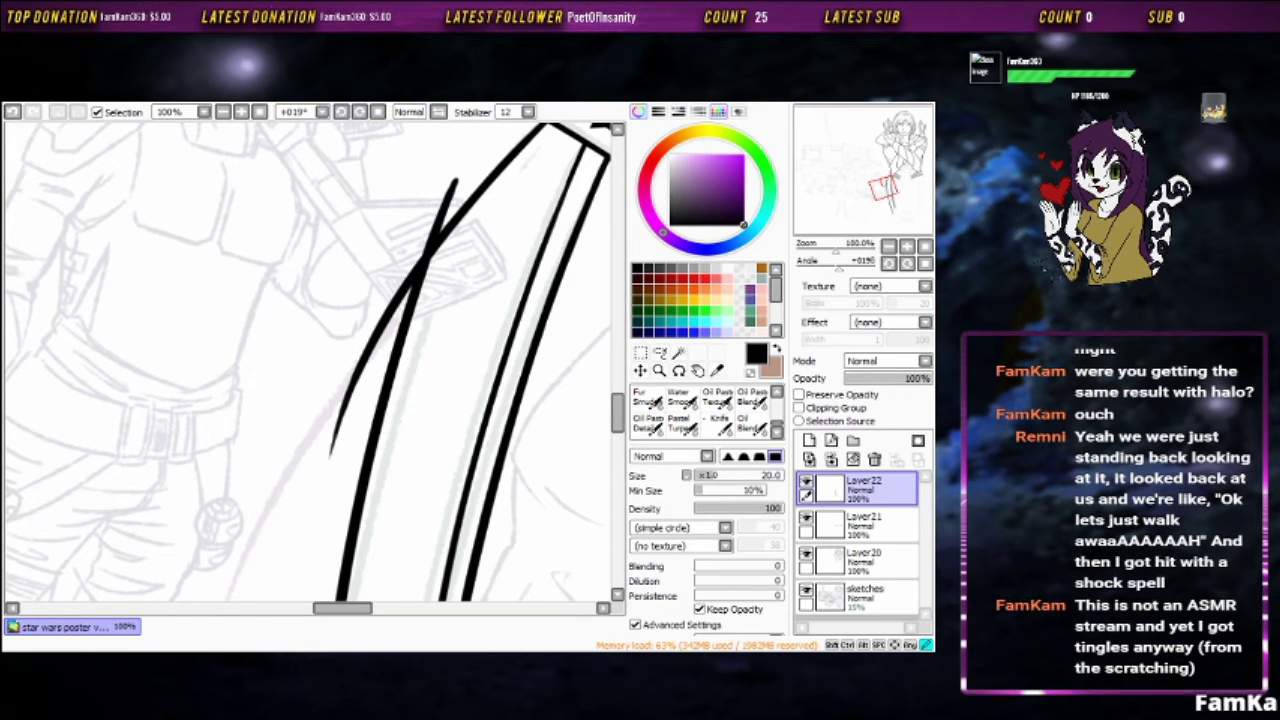
scroll(416, 258, up, 2)
key(e)
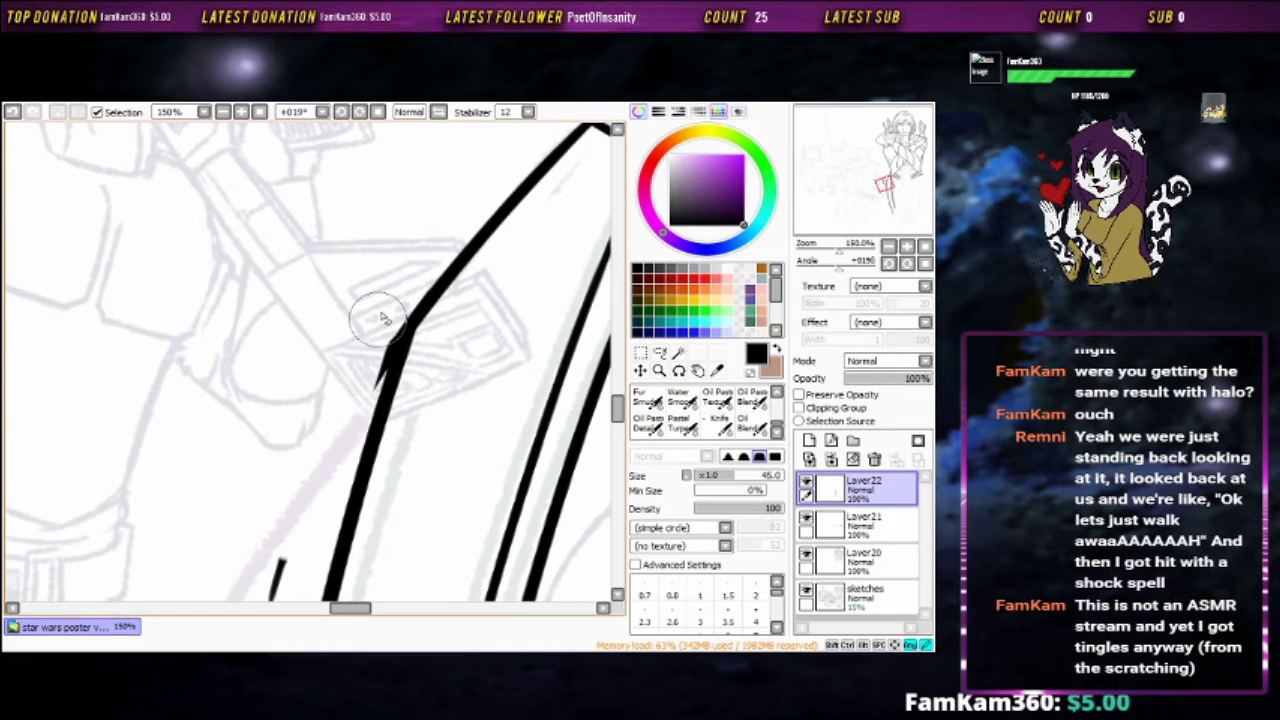
scroll(416, 248, down, 5)
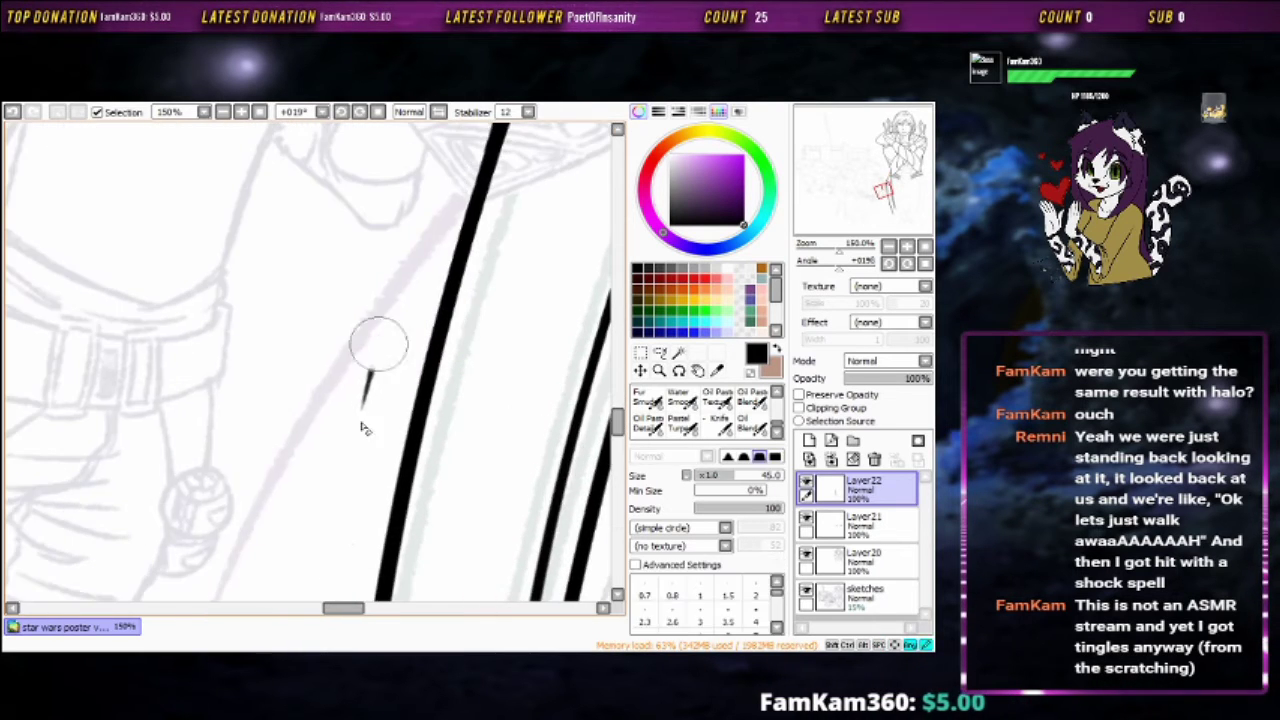
key(Delete)
key(Delete)
key(Delete)
key(Delete)
key(Delete)
key(Delete)
key(Delete)
key(Delete)
key(Delete)
key(Delete)
Ink the long curved outer line on the man's other side and adjust its placement with a transform
key(b)
drag(173, 407, 322, 310)
scroll(322, 310, down, 1)
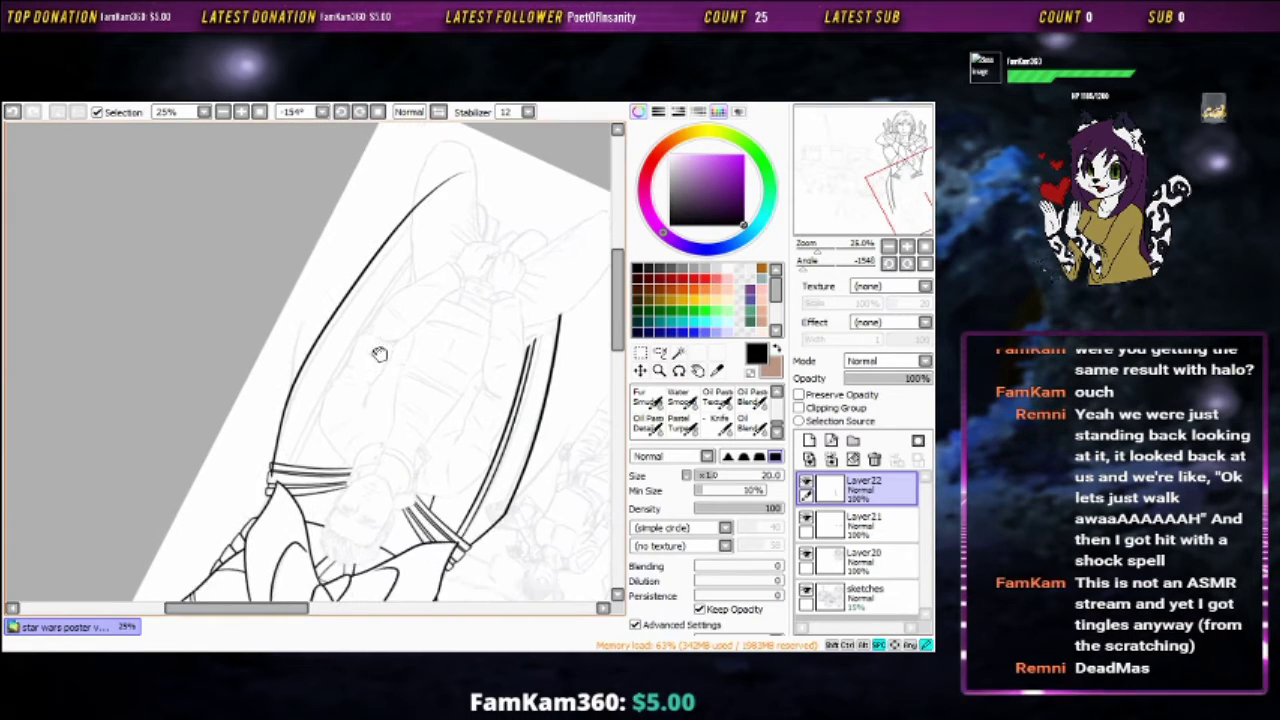
key(a)
drag(300, 480, 460, 245)
scroll(502, 283, up, 1)
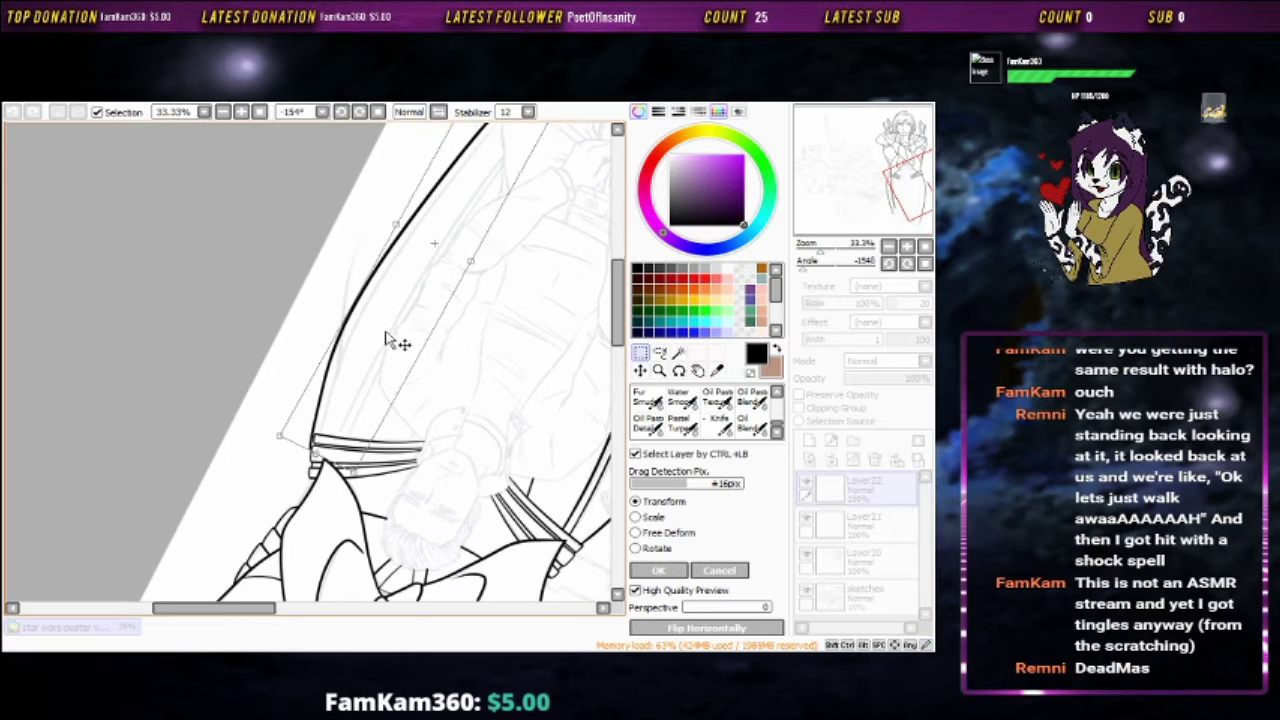
key(Return)
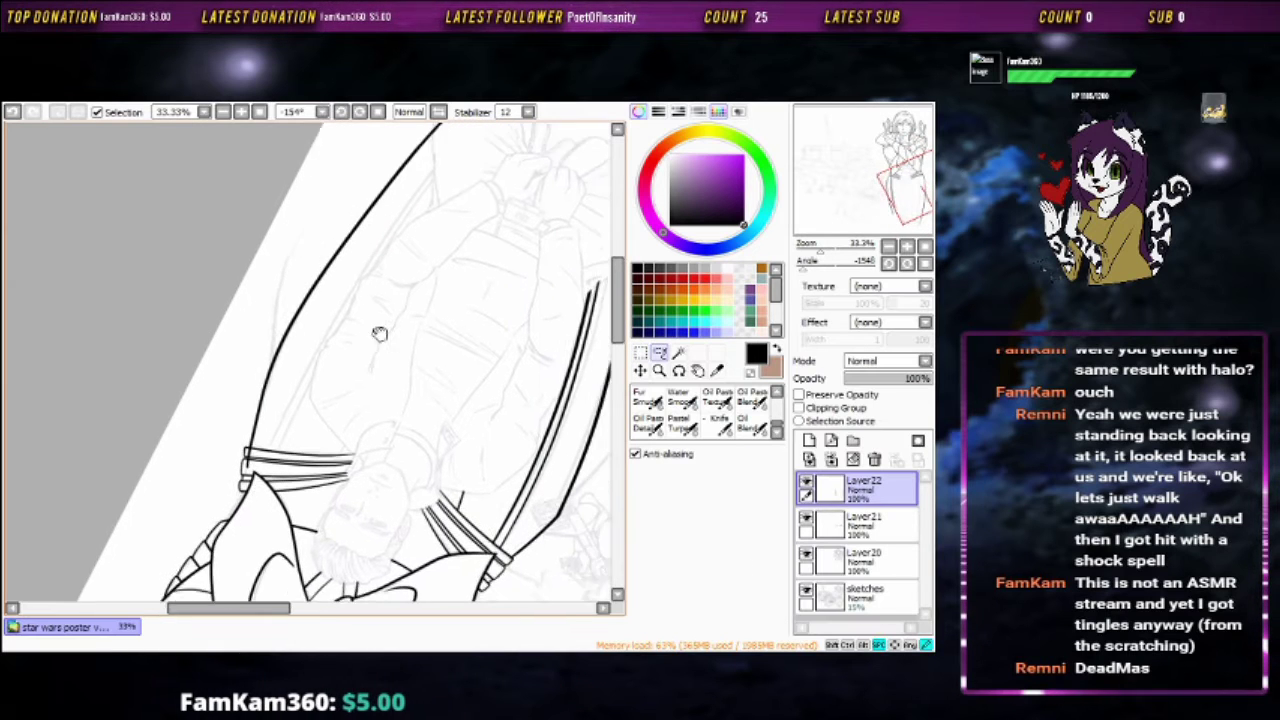
Add a new layer above Layer22 and ink a long inner line following the outer line down to the bands
key(b)
key(ctrl+shift+n)
drag(475, 133, 275, 465)
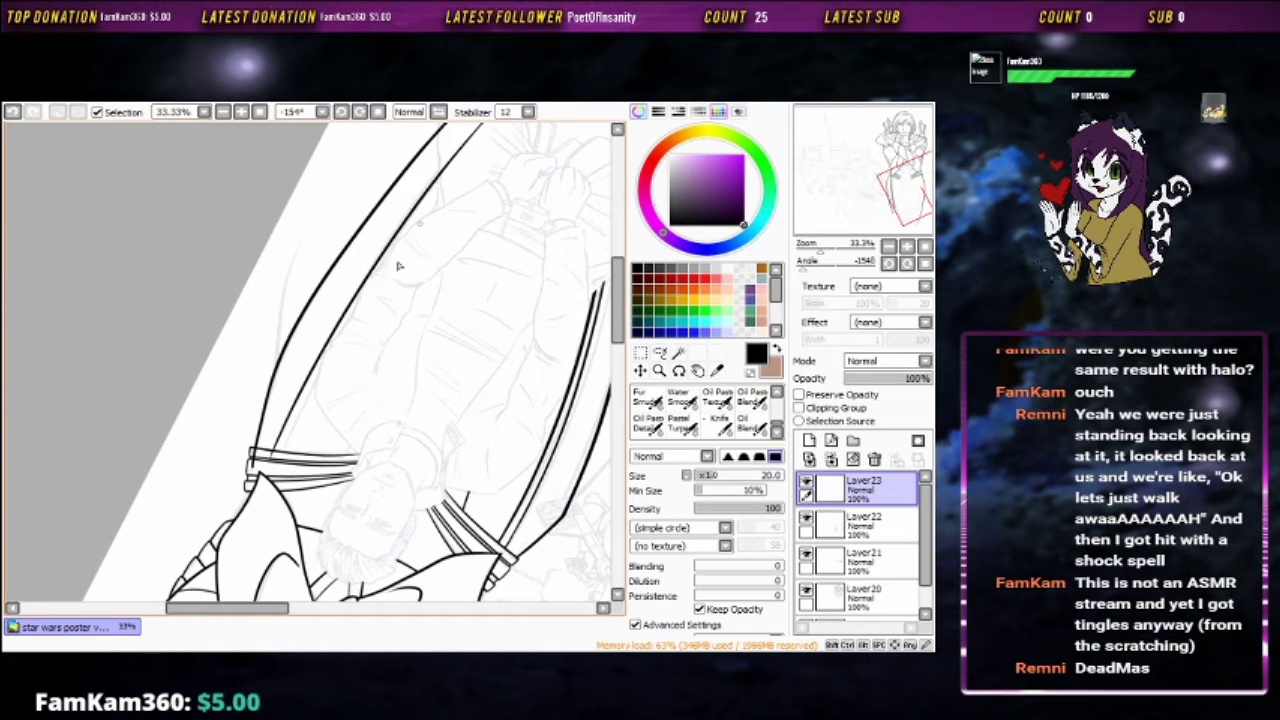
Duplicate the inner line as a close parallel copy, merge it into Layer23, and transform the pair to fit the sketch
key(ctrl+c)
key(ctrl+v)
key(ctrl+t)
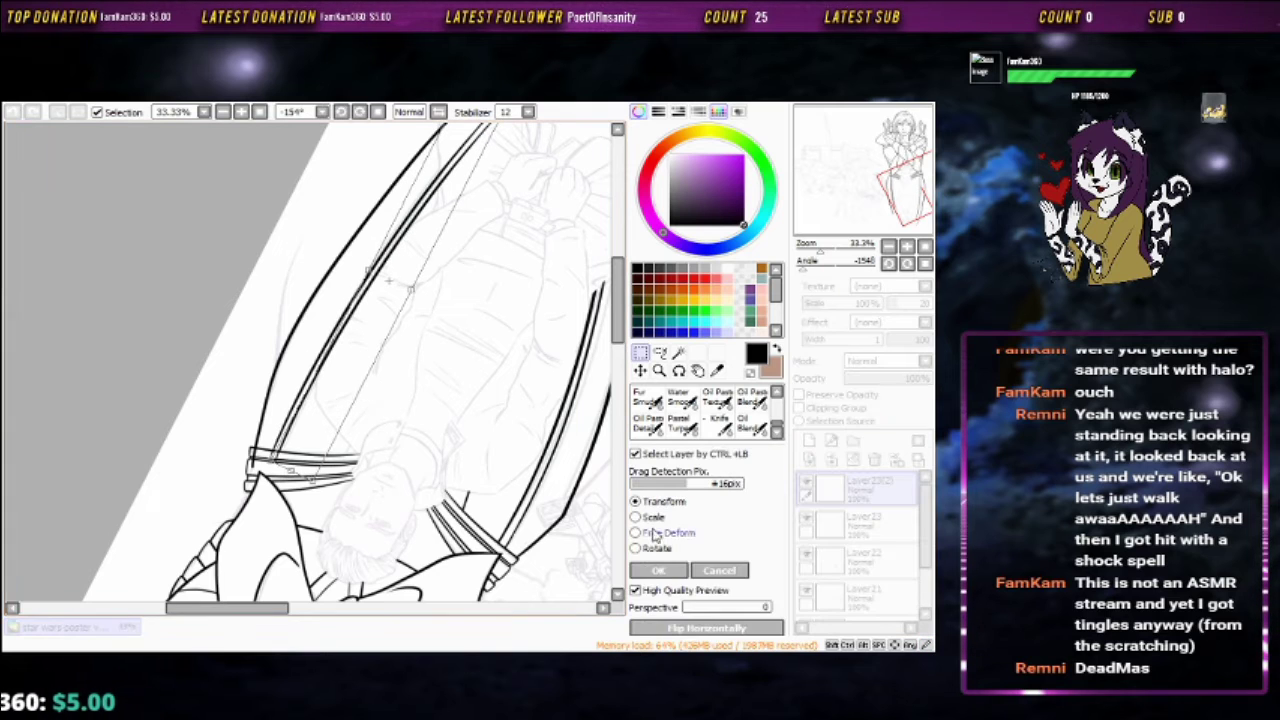
key(Return)
key(ctrl+e)
key(ctrl+t)
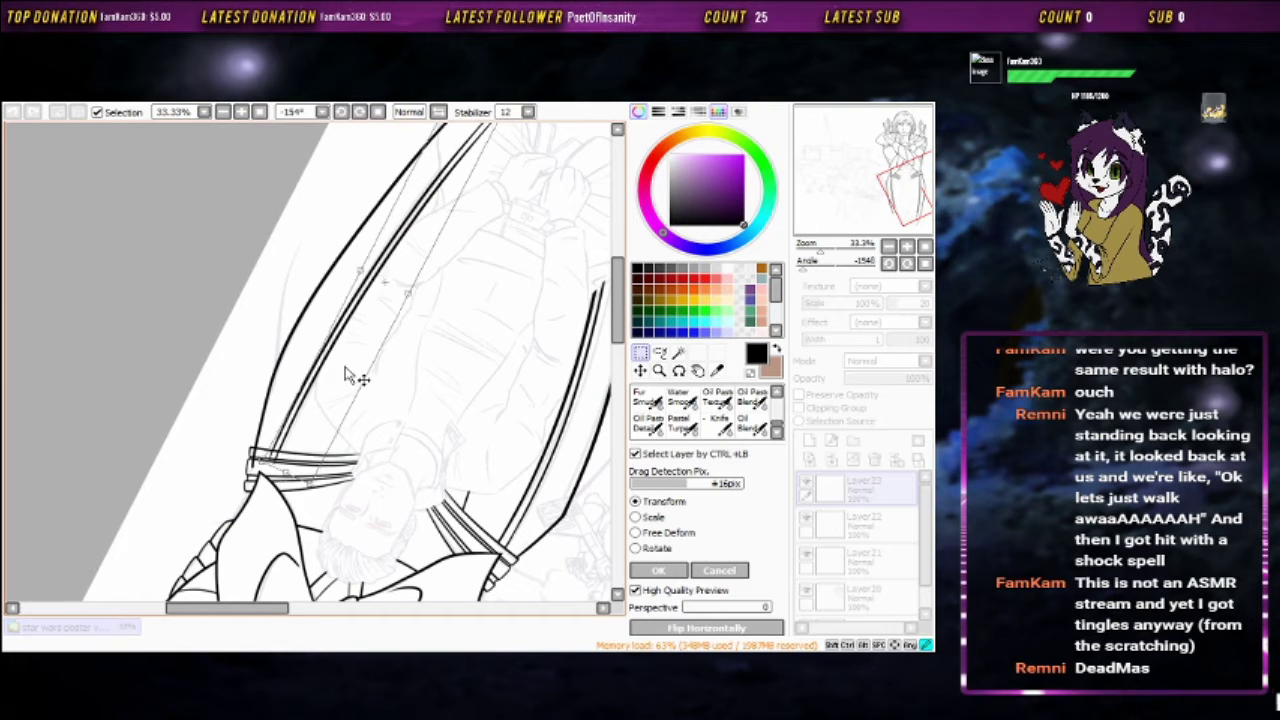
key(Return)
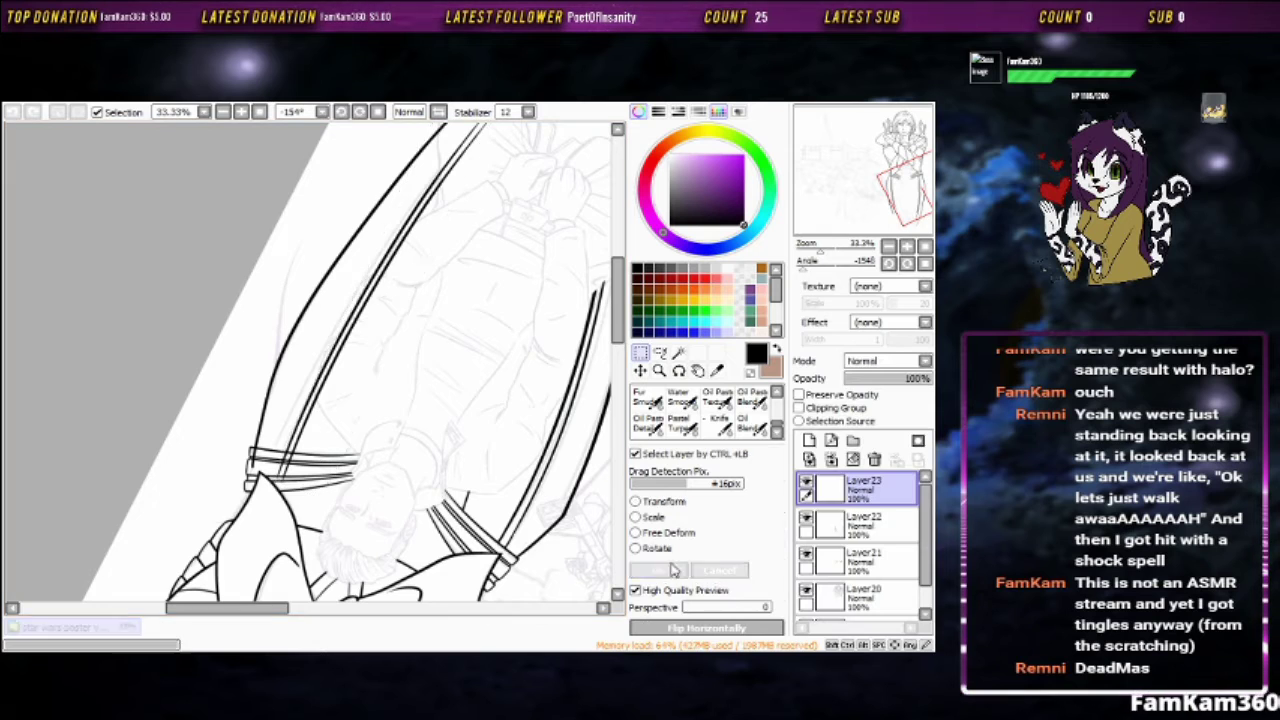
Merge Layer23 down into Layer22 and erase the long lines' ends where they cross the bands
scroll(487, 430, left, 3)
scroll(425, 345, up, 3)
key(e)
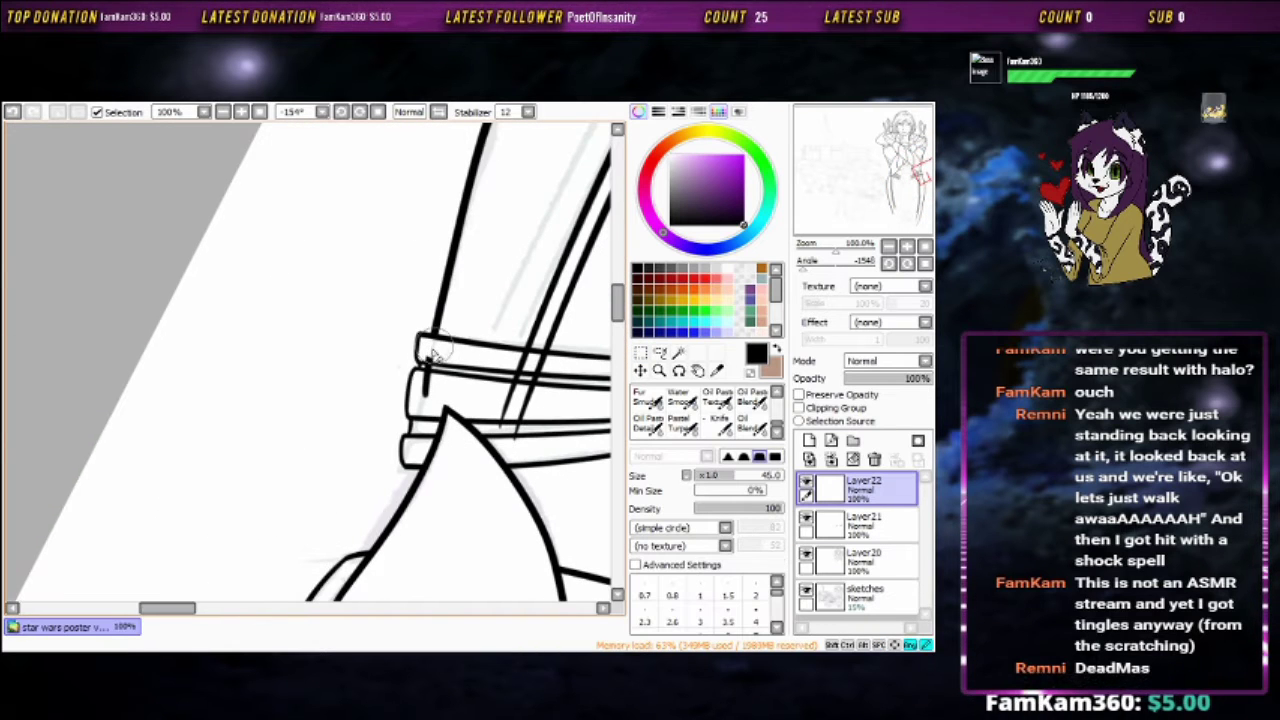
scroll(505, 450, down, 5)
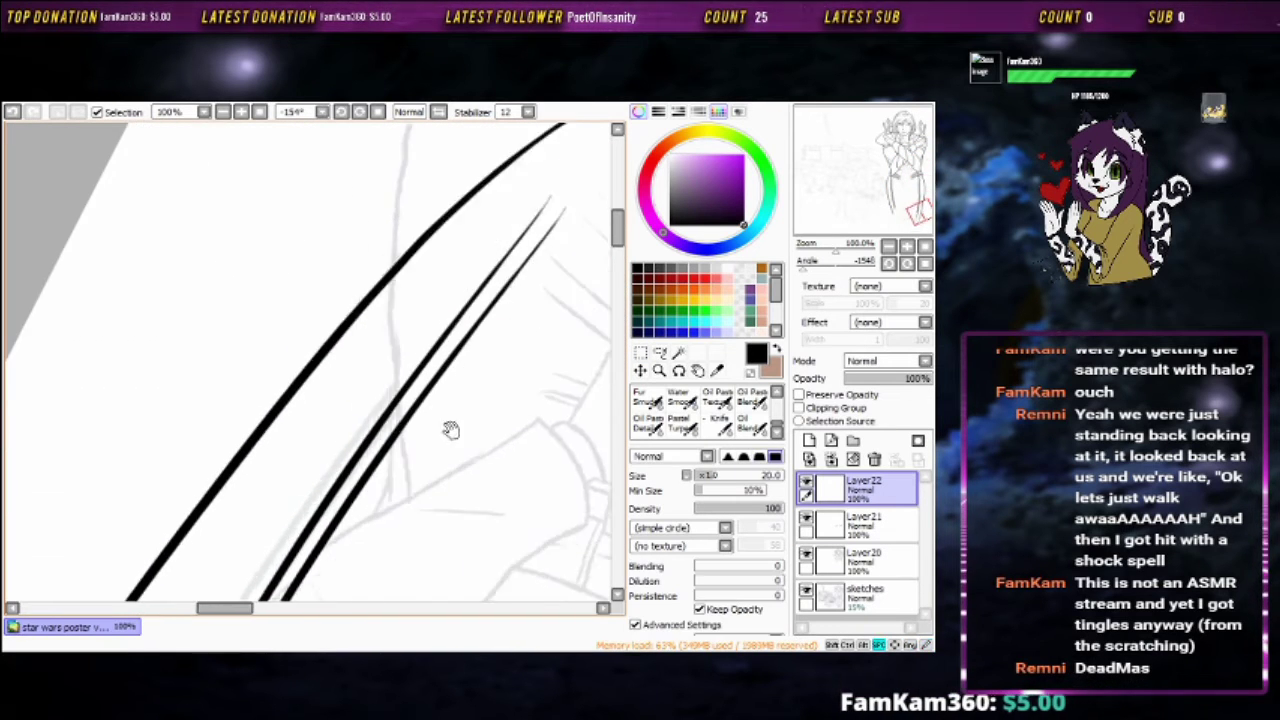
mouse_move(490, 281)
mouse_down()
mouse_move(543, 194)
mouse_move(188, 436)
mouse_move(466, 294)
mouse_up()
scroll(514, 223, down, 5)
scroll(466, 266, up, 2)
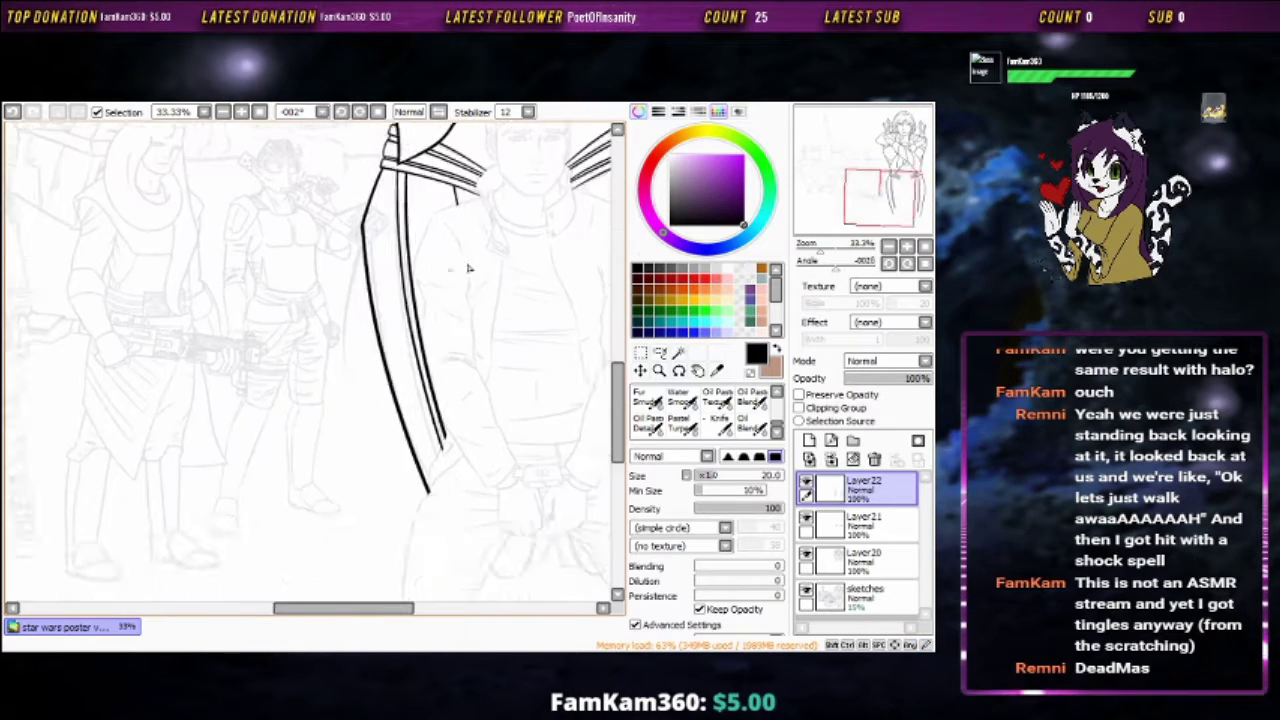
Merge Layer22 down into Layer21 and then merge the result into Layer20
key(ctrl+e)
scroll(540, 430, up, 6)
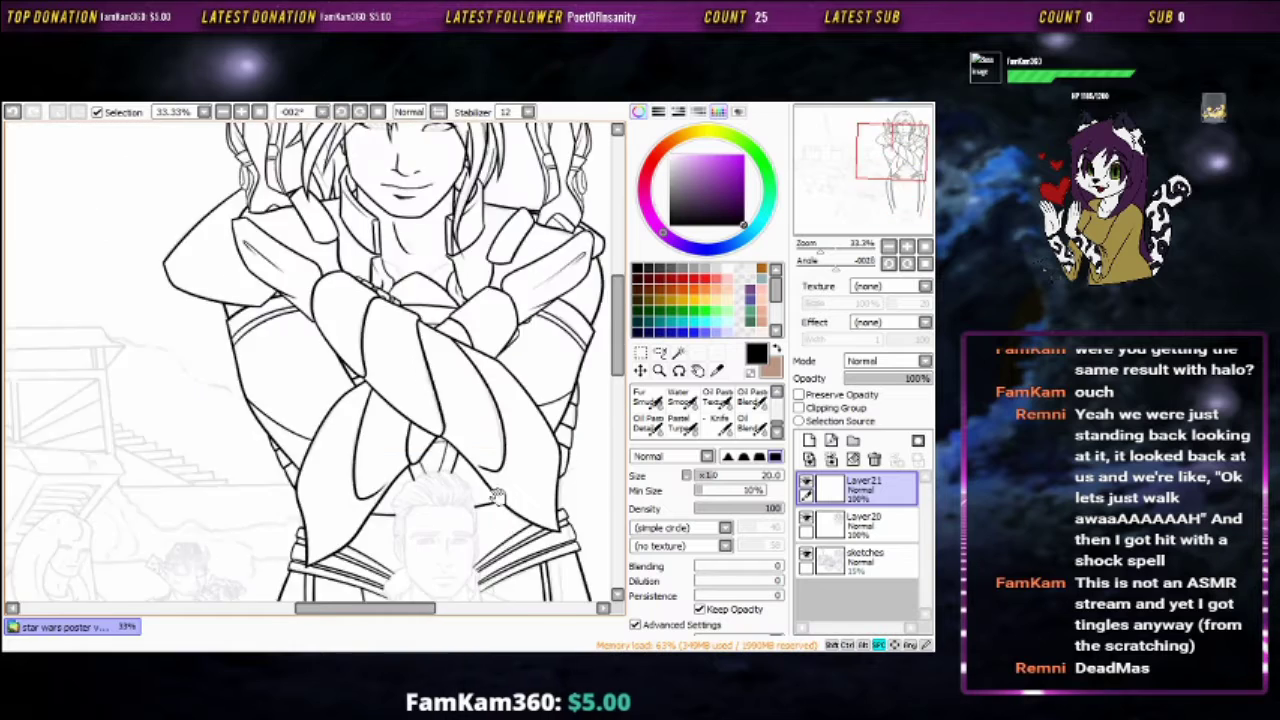
scroll(525, 430, down, 2)
key(ctrl+e)
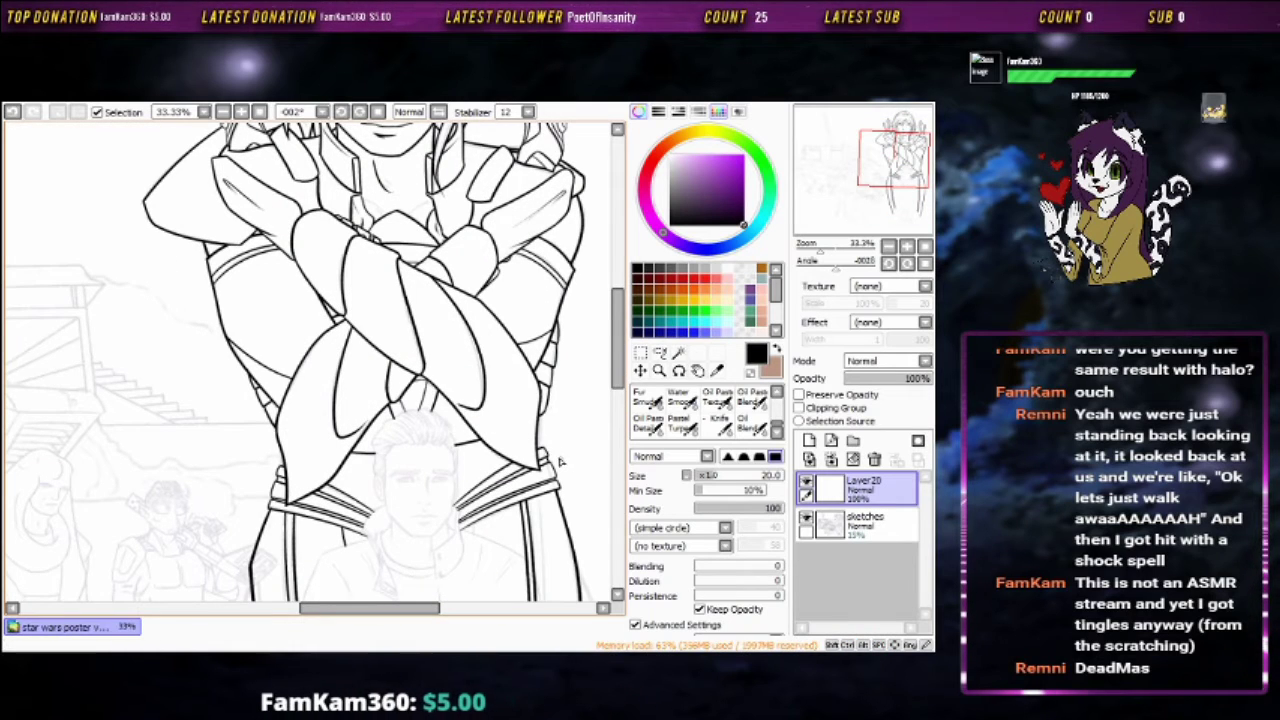
Add a new layer above Layer20, ink a curved line flaring outward from the left outer line, and reposition it with a transform
scroll(560, 458, down, 5)
drag(560, 458, 766, 441)
click(809, 441)
scroll(432, 368, up, 1)
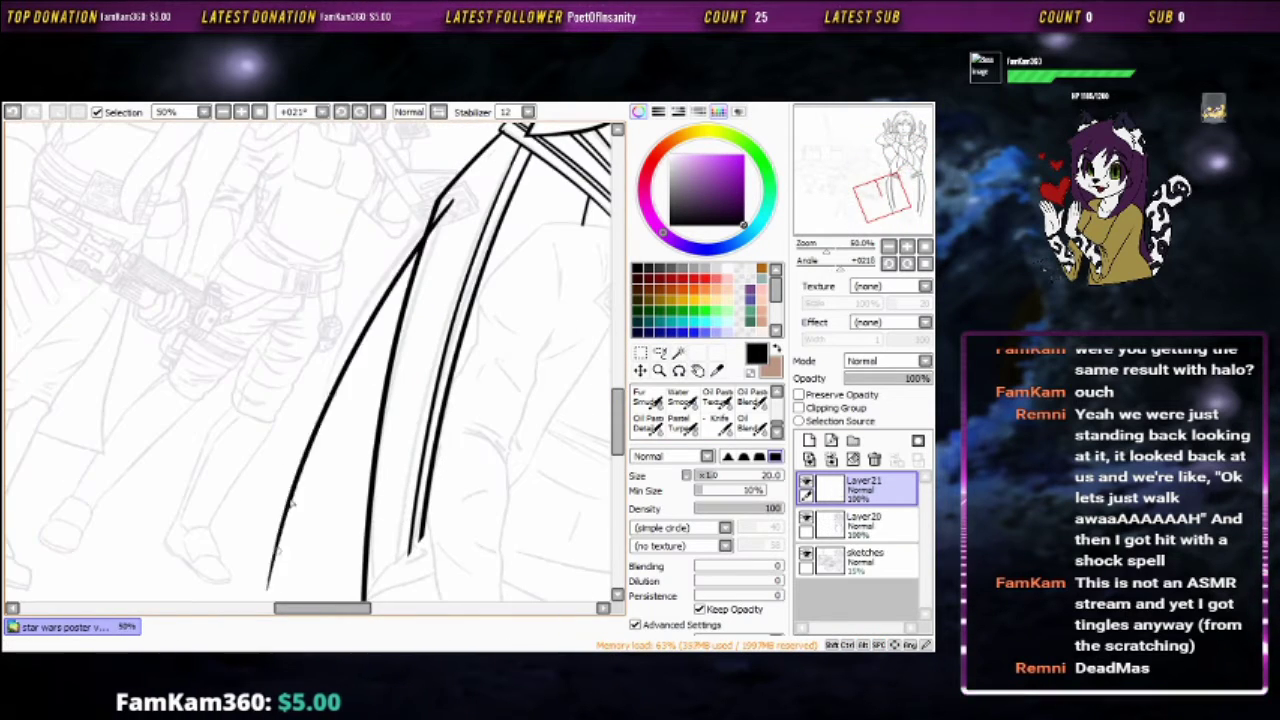
key(ctrl+t)
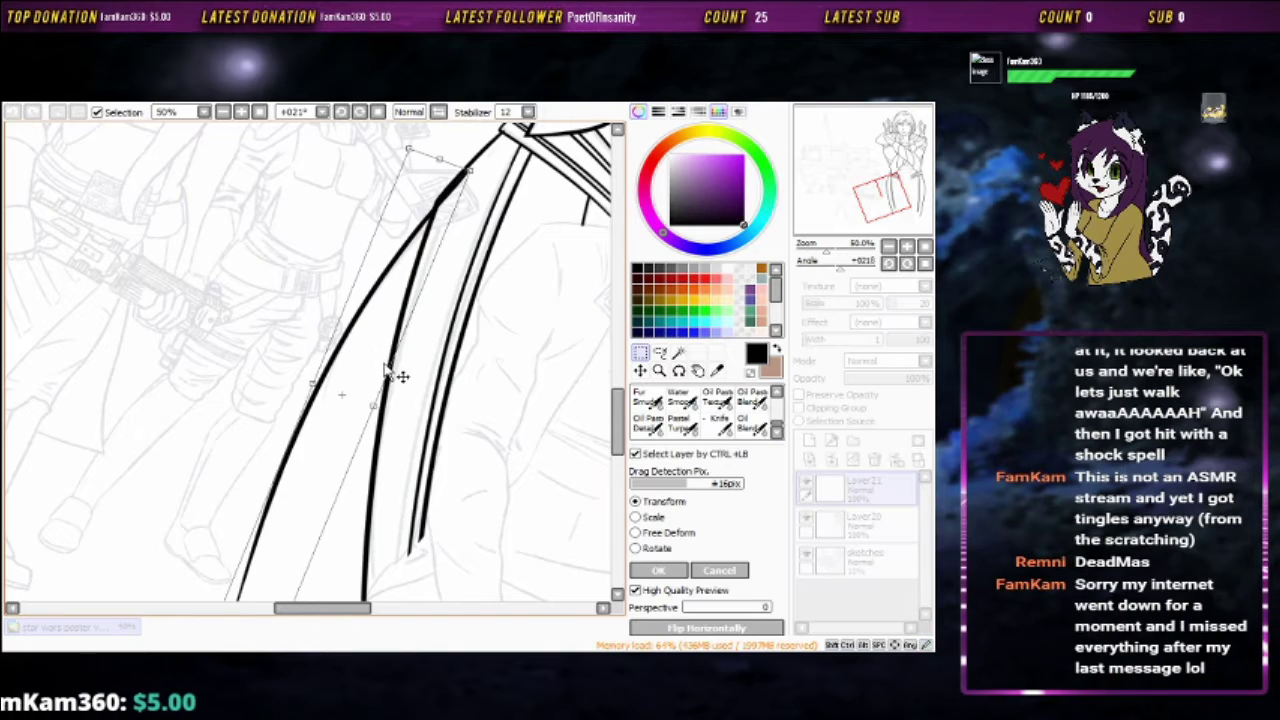
key(Escape)
Duplicate the flared line's layer, flip the copy horizontally, and transform it to fit below the bands on the figure's right side
scroll(457, 400, right, 5)
scroll(520, 400, down, 2)
drag(194, 386, 478, 382)
key(ctrl+t)
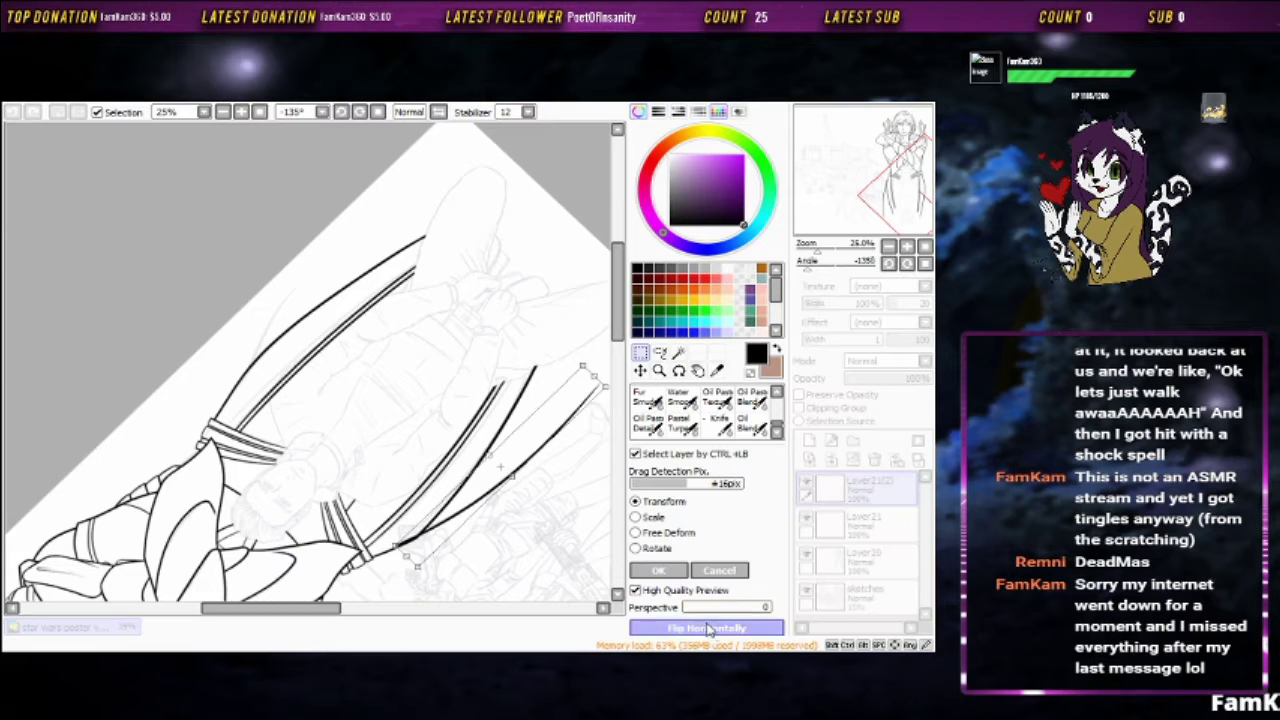
drag(415, 342, 265, 375)
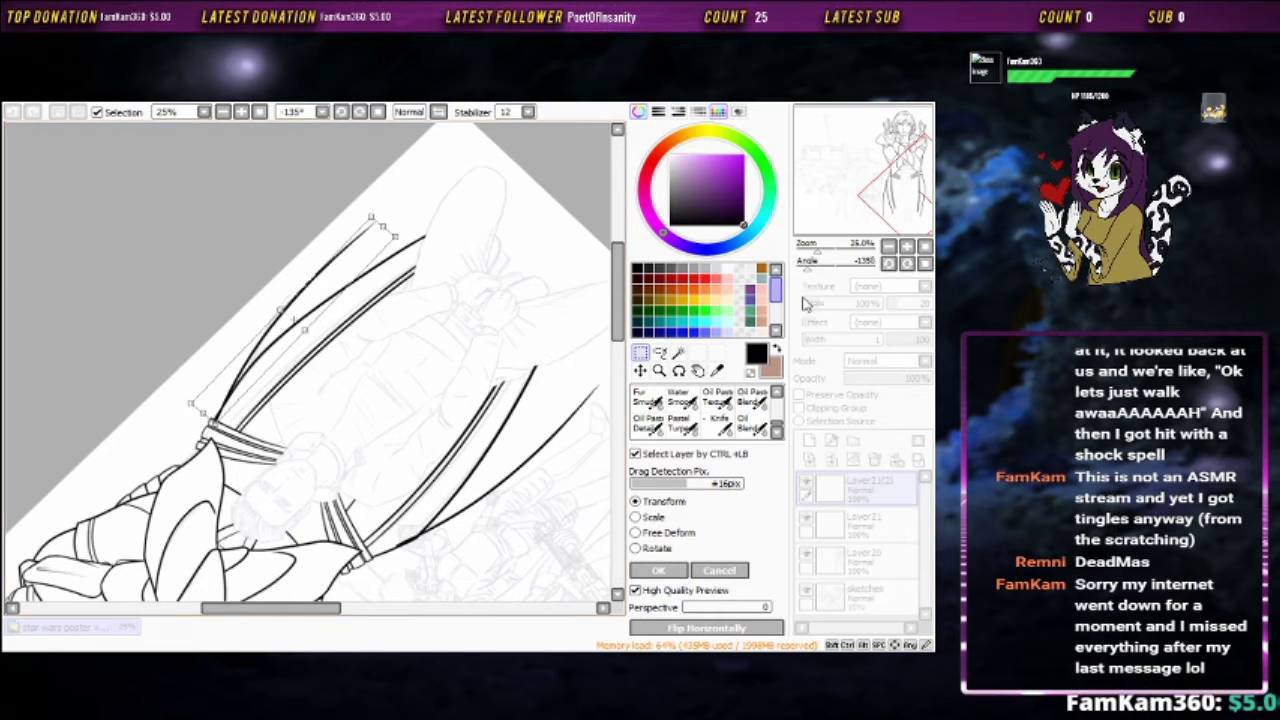
key(Delete)
scroll(428, 428, up, 1)
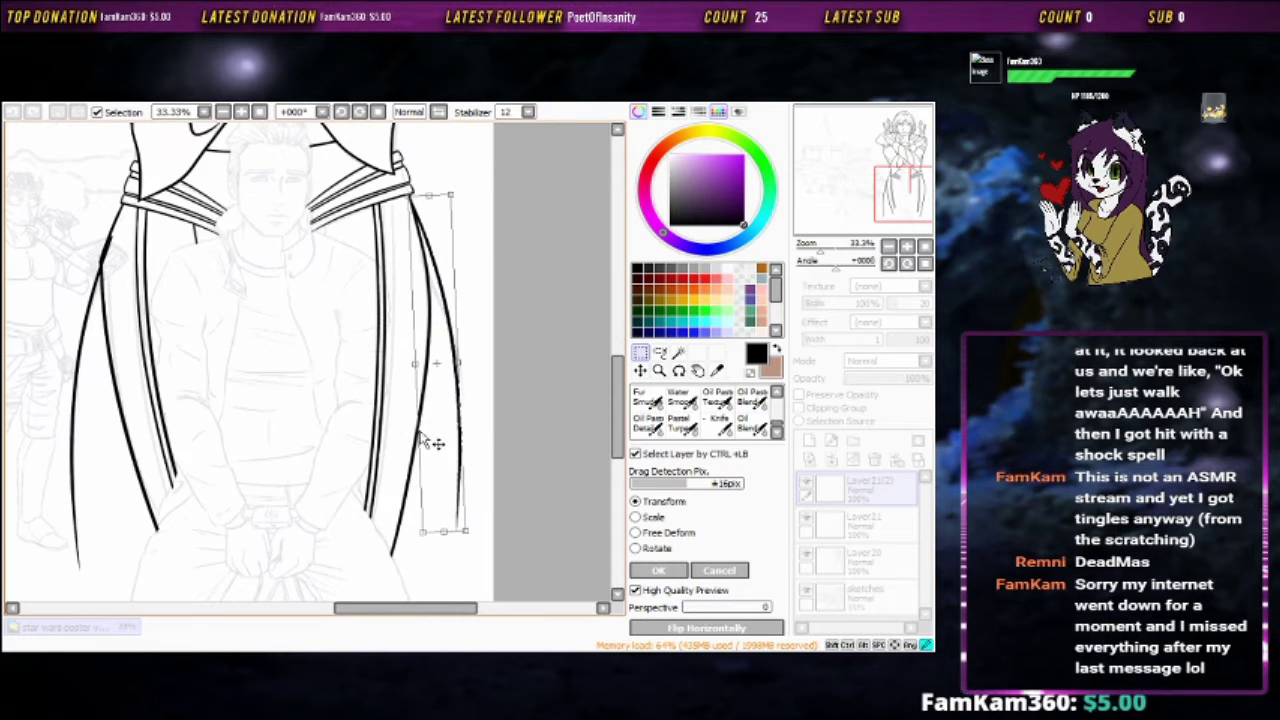
click(657, 569)
Erase the overlapping ends of the flared lines where they meet the outer lines and bands, and merge Layer21 down into Layer20
scroll(451, 291, up, 3)
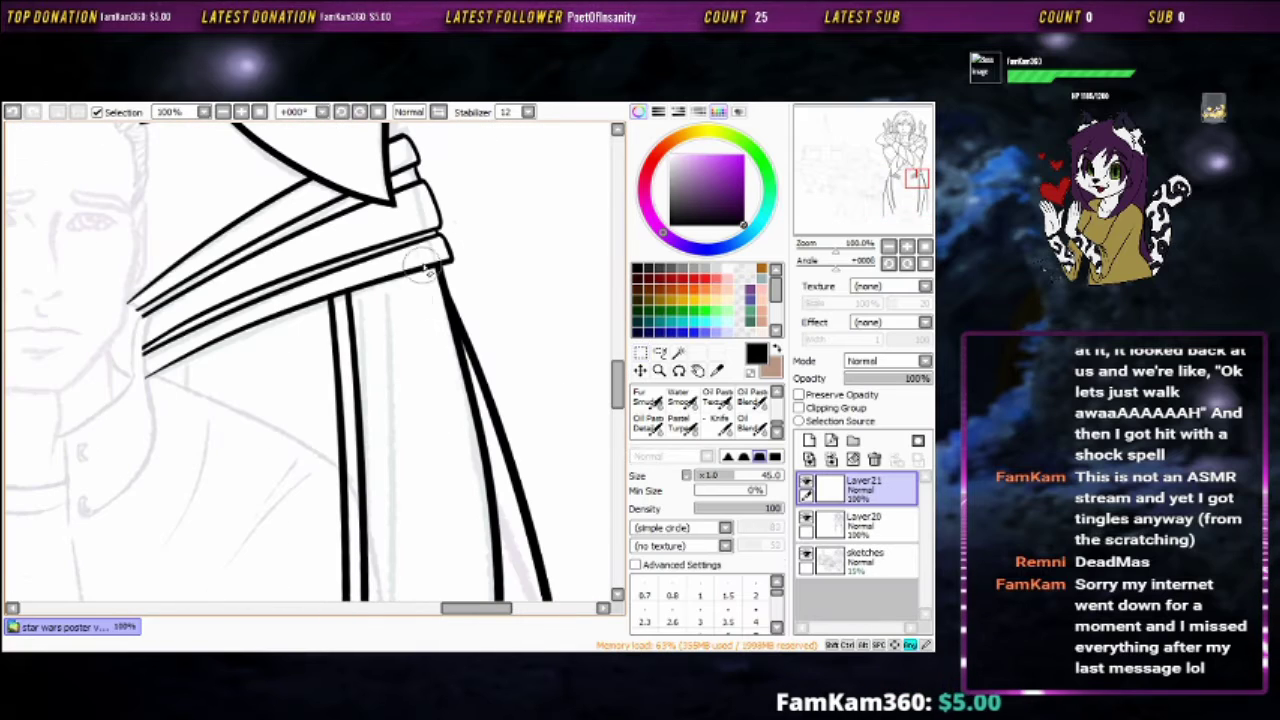
scroll(430, 440, left, 5)
key(n)
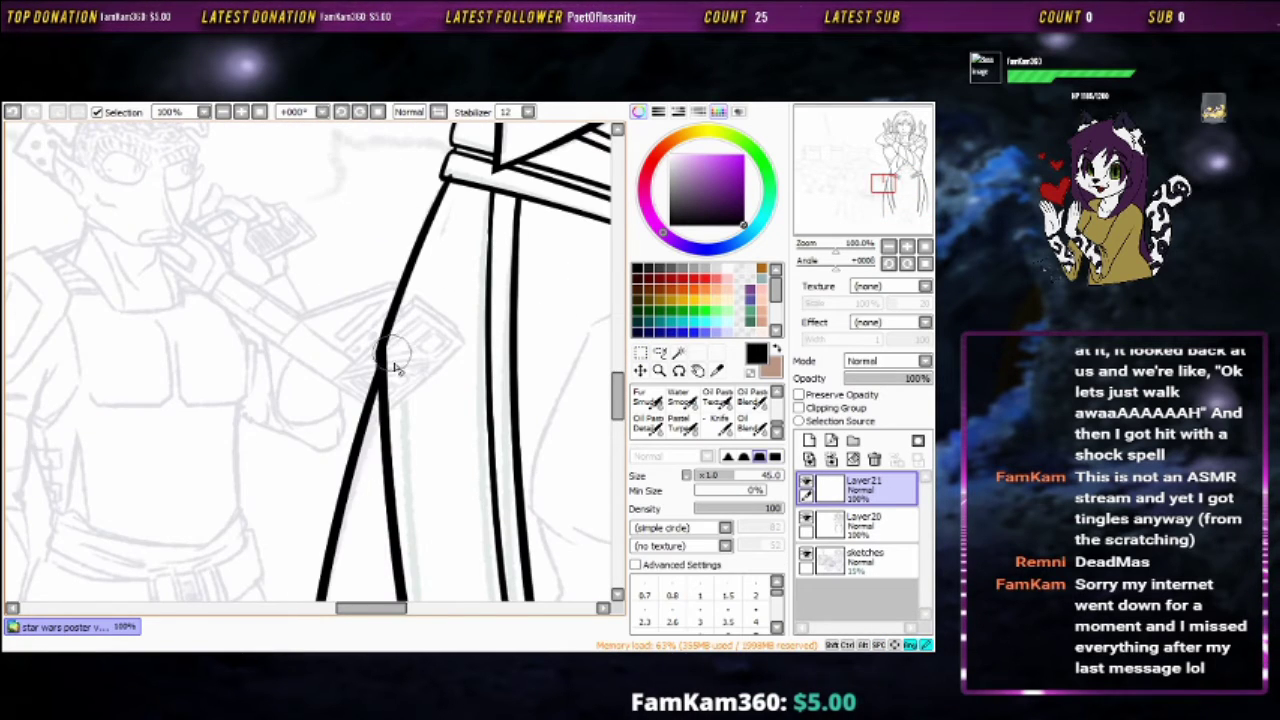
key(b)
scroll(413, 450, down, 3)
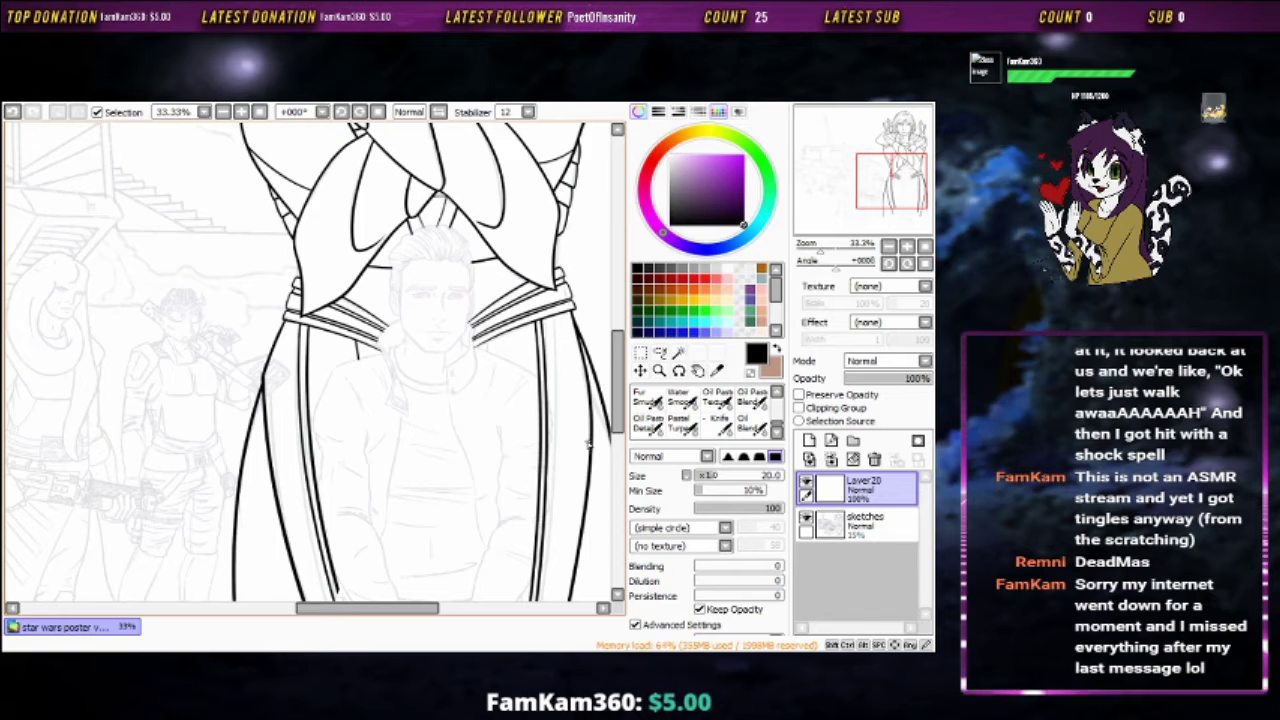
mouse_move(400, 345)
mouse_down()
mouse_move(480, 520)
mouse_move(470, 462)
mouse_move(300, 450)
mouse_move(560, 440)
mouse_move(570, 460)
mouse_move(437, 250)
mouse_move(430, 480)
mouse_move(460, 315)
mouse_move(400, 250)
mouse_move(500, 560)
mouse_move(300, 290)
mouse_up()
key(ctrl+z)
scroll(510, 400, up, 6)
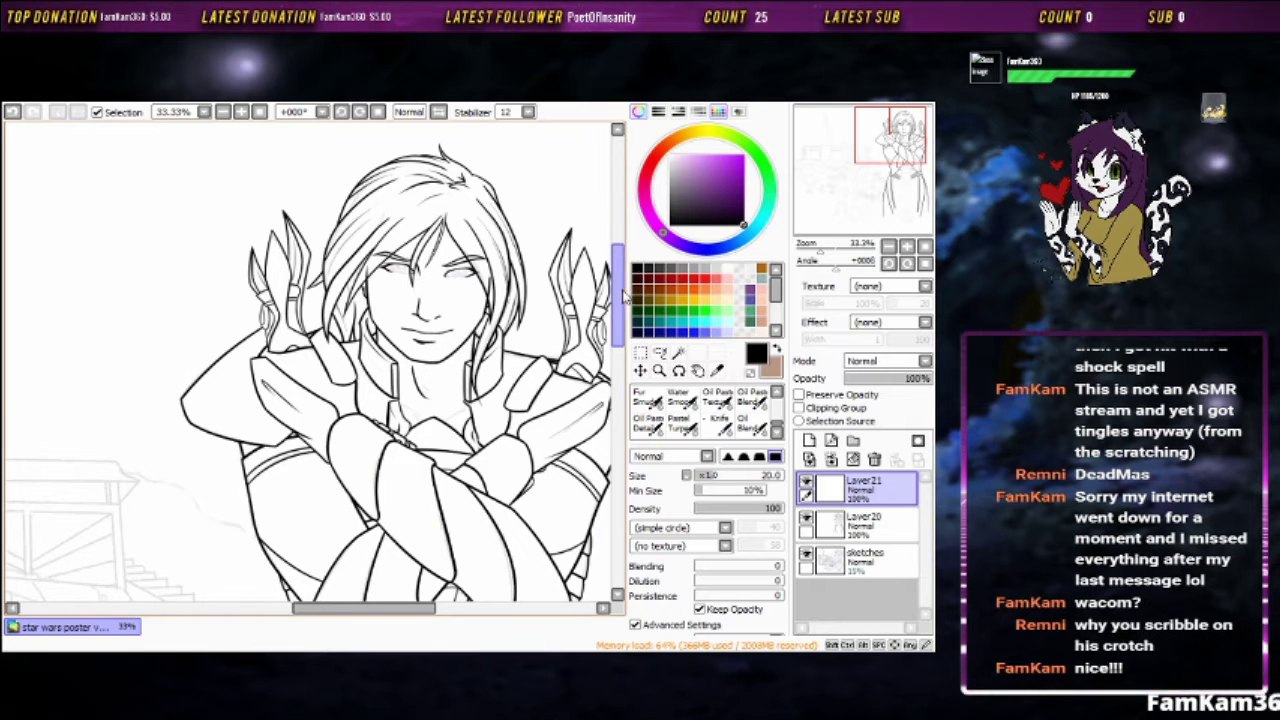
drag(540, 365, 460, 398)
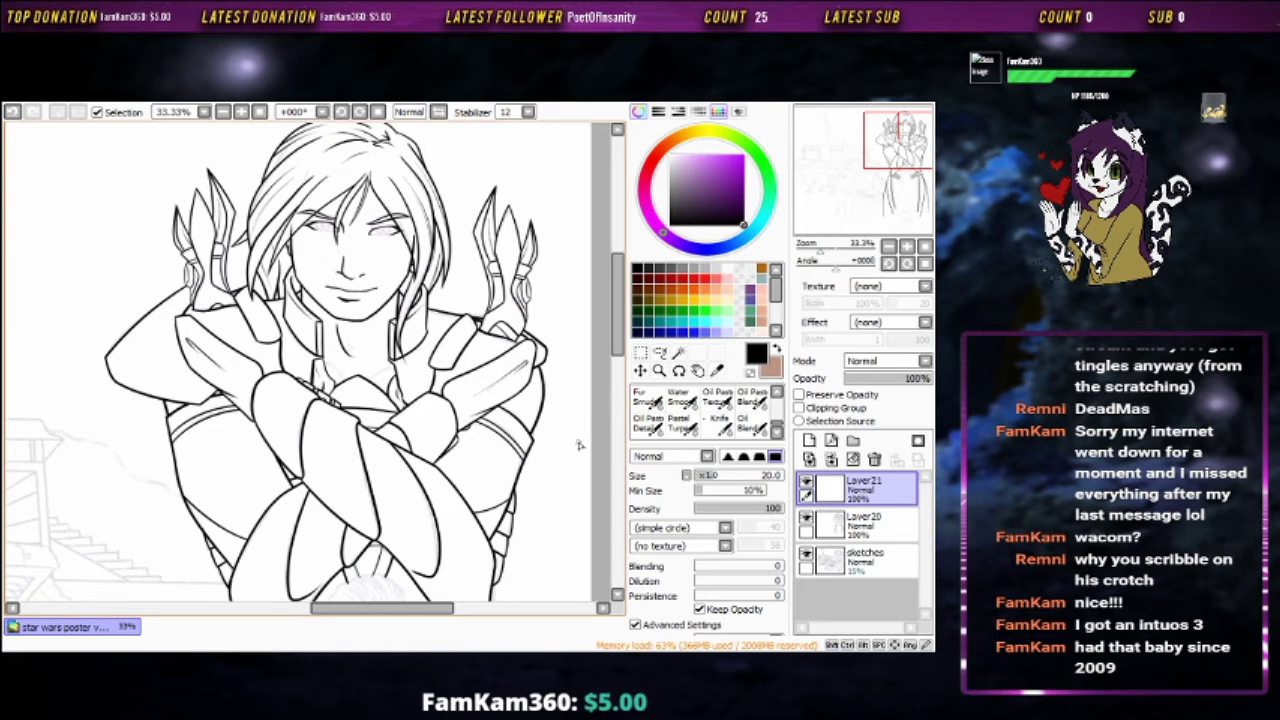
mouse_move(591, 431)
mouse_down()
mouse_move(394, 334)
mouse_move(400, 220)
mouse_up()
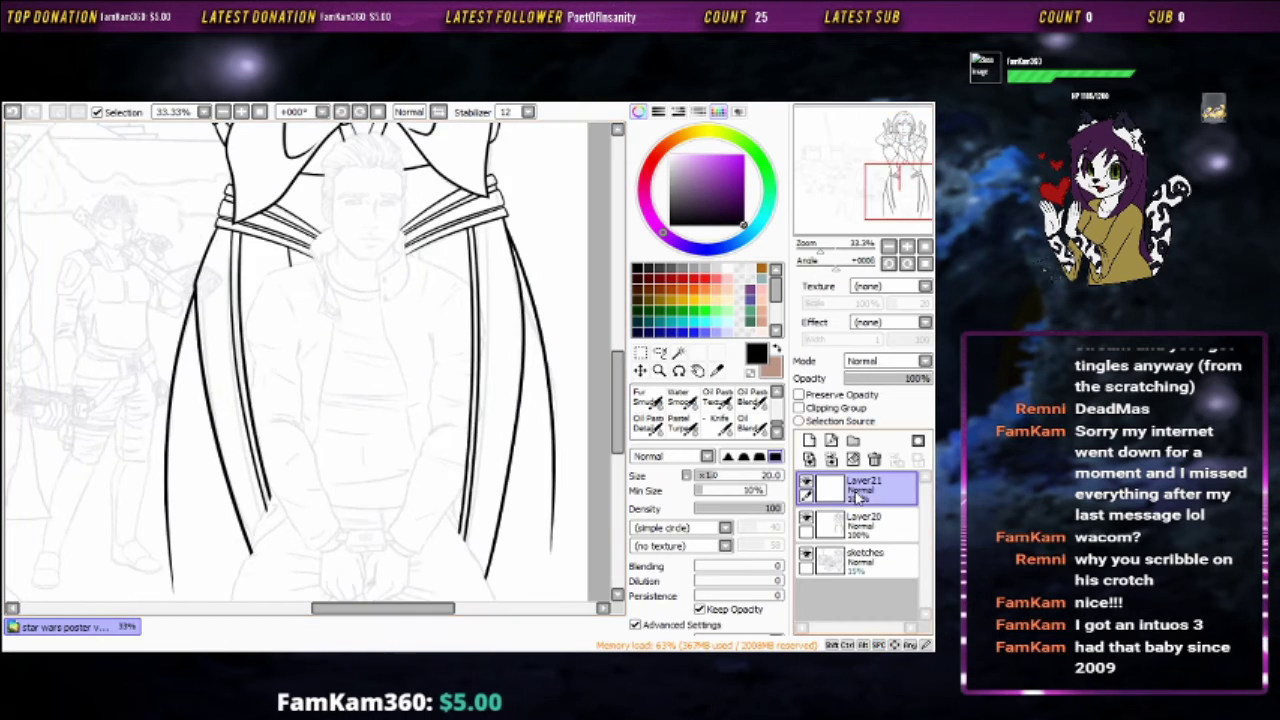
Rename Layer20 as tori and hide it so only the sketch shows around the cuffed man
click(862, 523)
click(806, 523)
drag(806, 528, 858, 502)
mouse_move(475, 349)
mouse_down()
mouse_move(450, 469)
mouse_move(523, 460)
mouse_move(523, 374)
mouse_move(510, 441)
mouse_up()
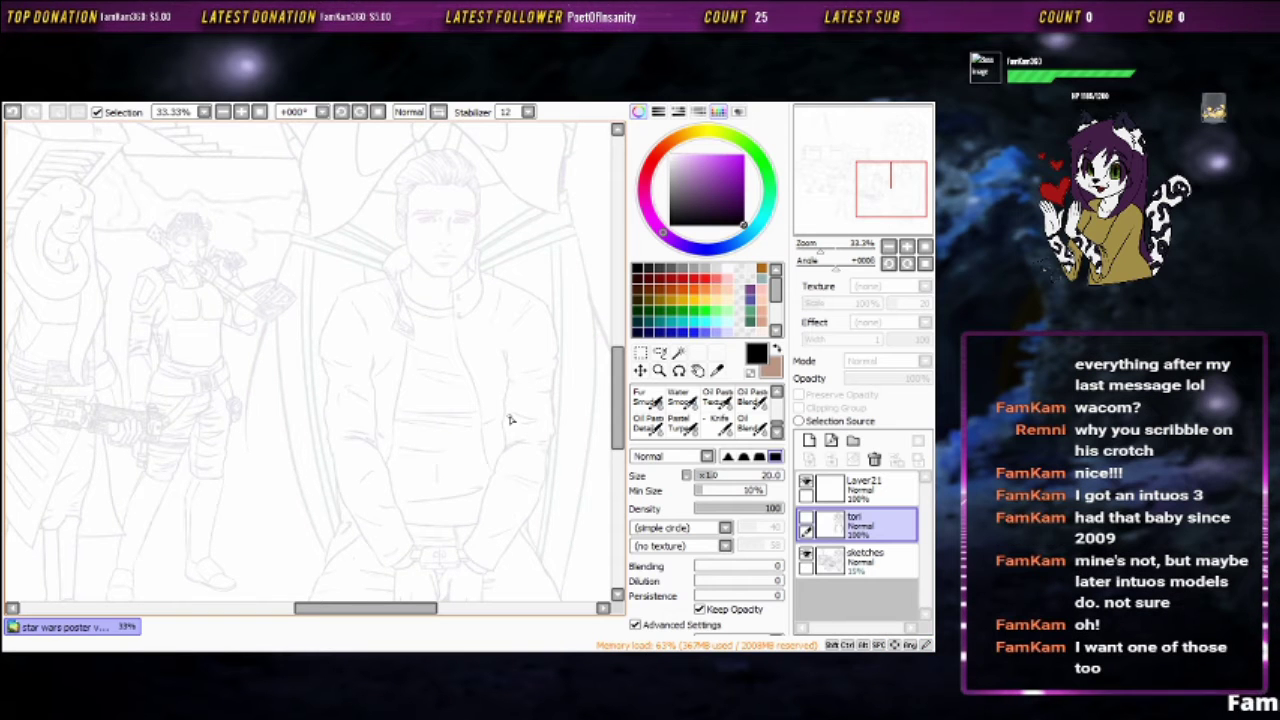
On Layer21, ink the upper lid and both corners of the cuffed man's right-hand eye with a size 7 brush
scroll(508, 435, up, 5)
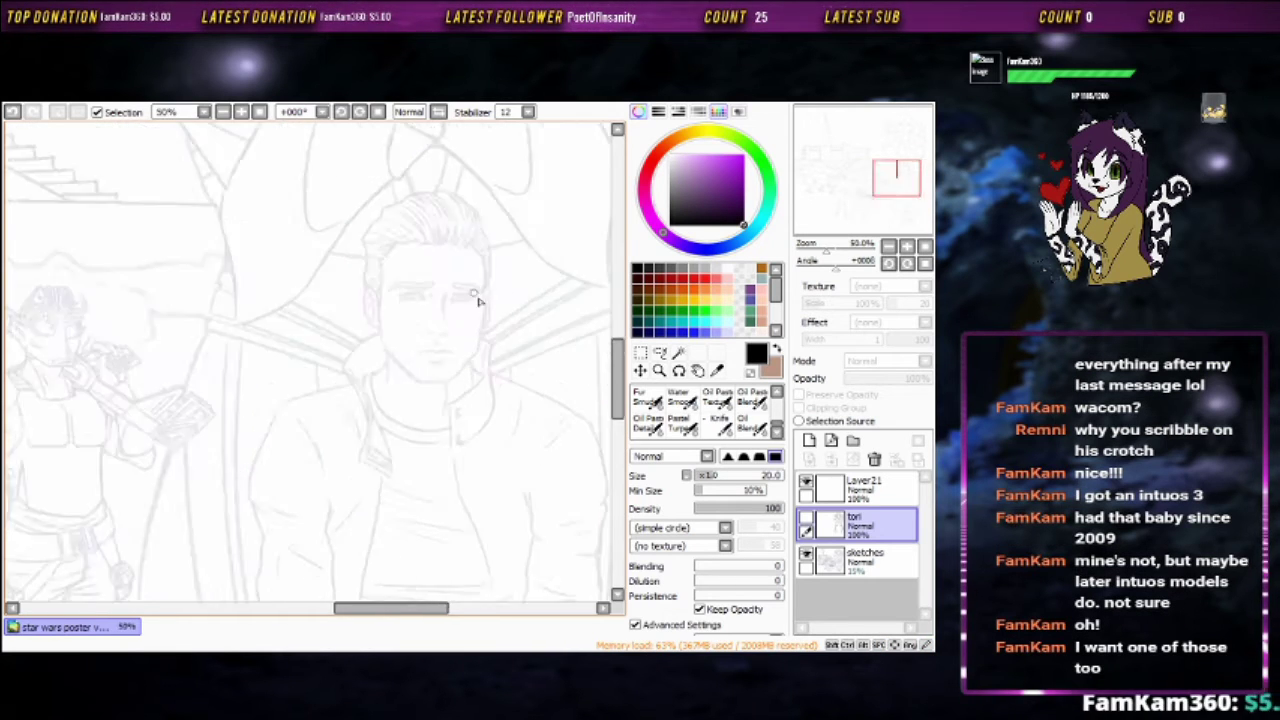
scroll(467, 378, up, 3)
drag(506, 374, 586, 194)
drag(383, 321, 586, 170)
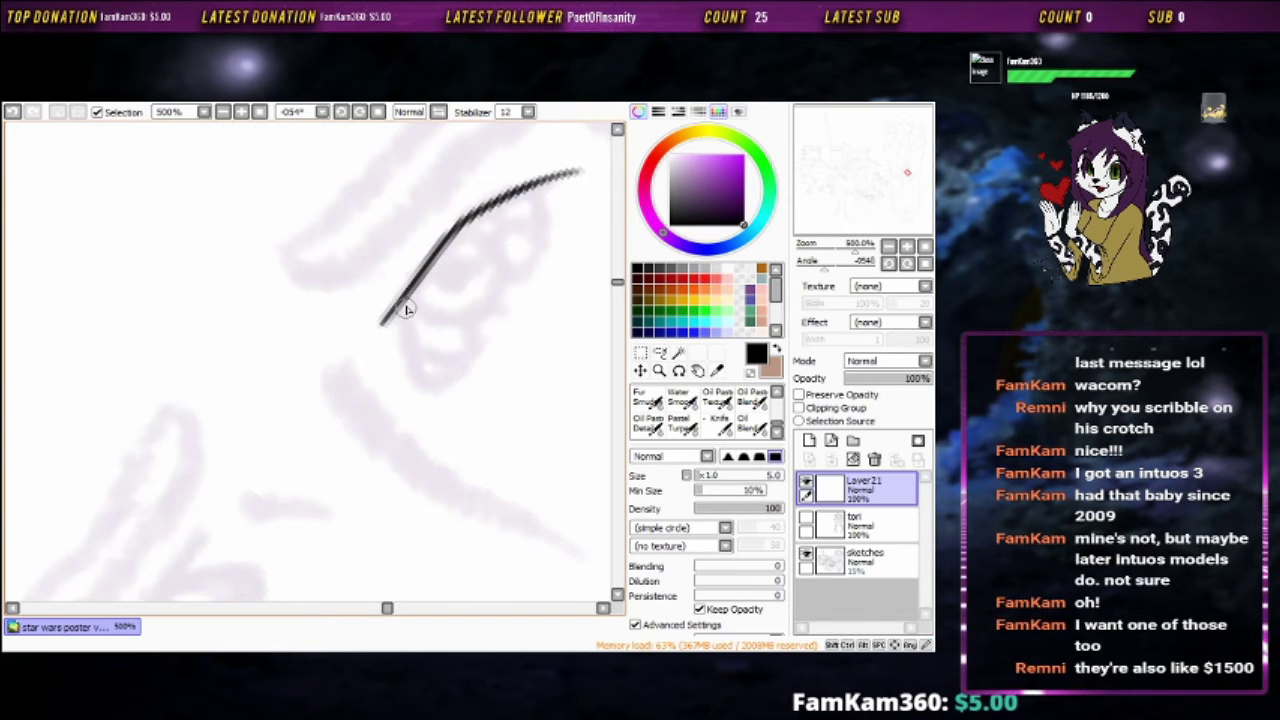
key(ctrl+z)
drag(390, 315, 524, 190)
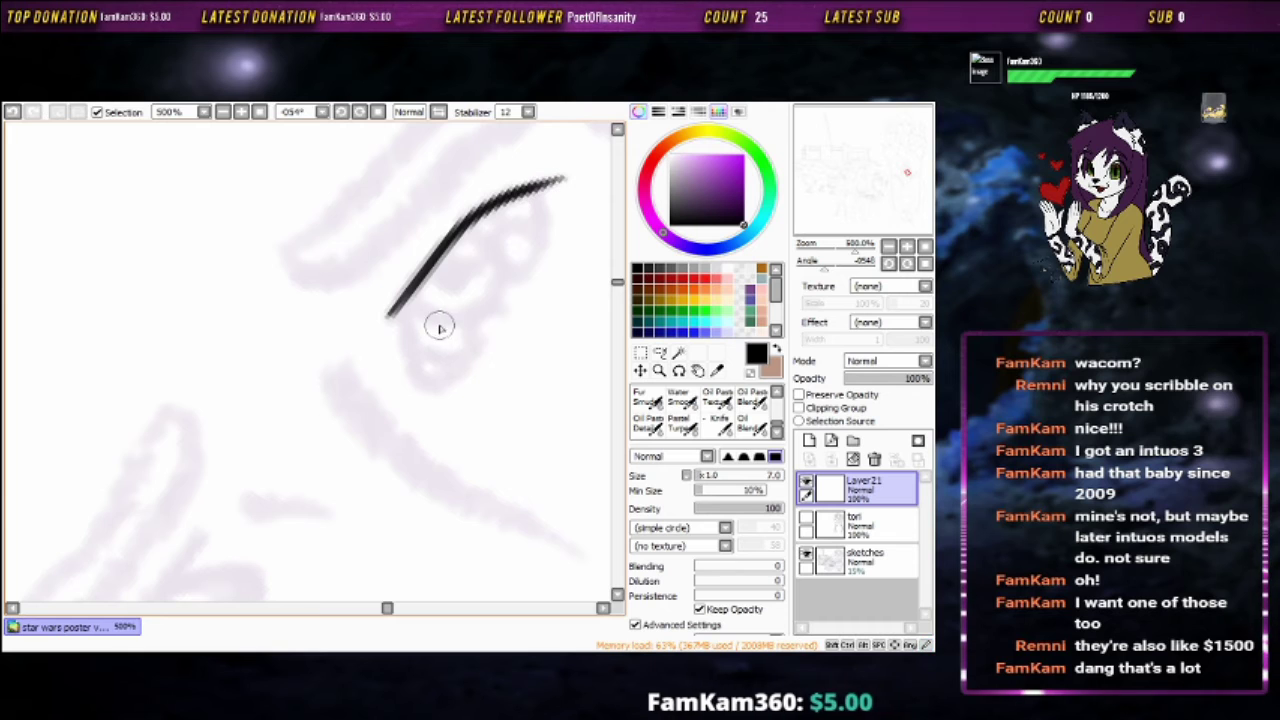
drag(392, 305, 452, 388)
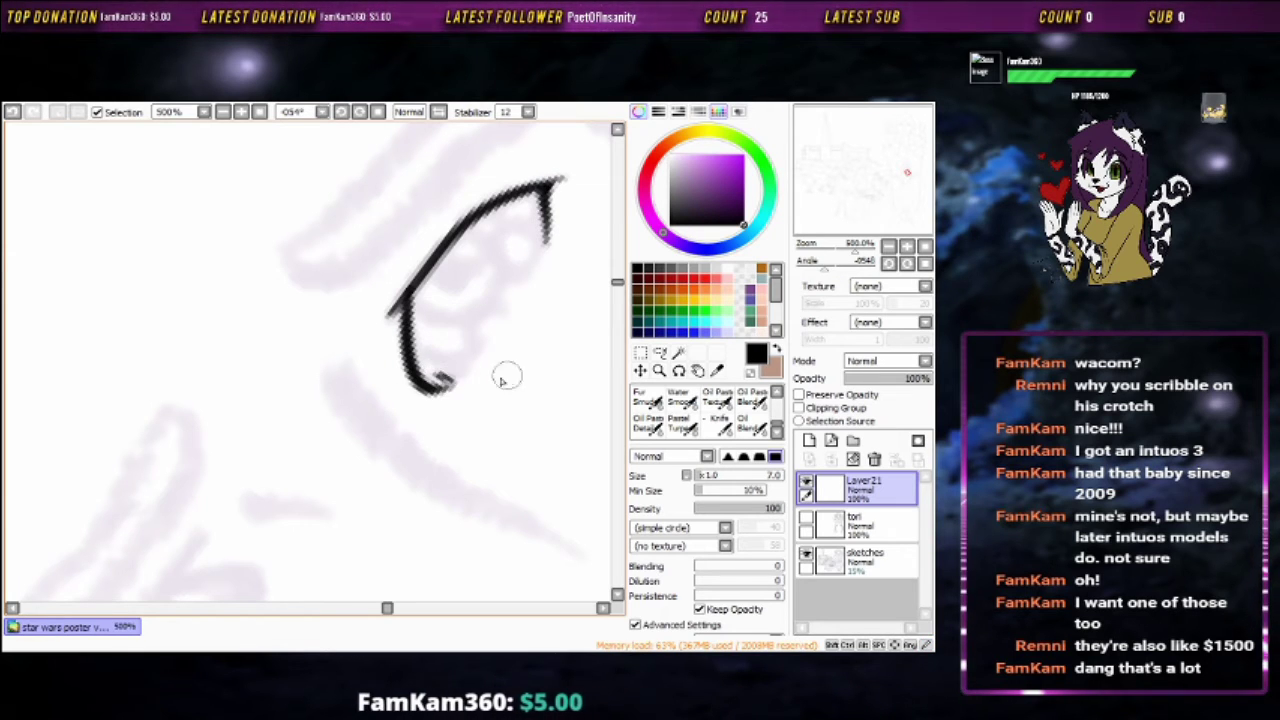
Ink the upper lid line and corners of the man's left-hand eye, redoing strokes that miss the sketch
mouse_move(543, 386)
mouse_down()
mouse_move(520, 320)
mouse_move(428, 337)
mouse_move(397, 247)
mouse_move(375, 520)
mouse_up()
key(ctrl+z)
mouse_move(400, 257)
mouse_down()
mouse_move(391, 523)
mouse_move(378, 528)
mouse_up()
key(ctrl+z)
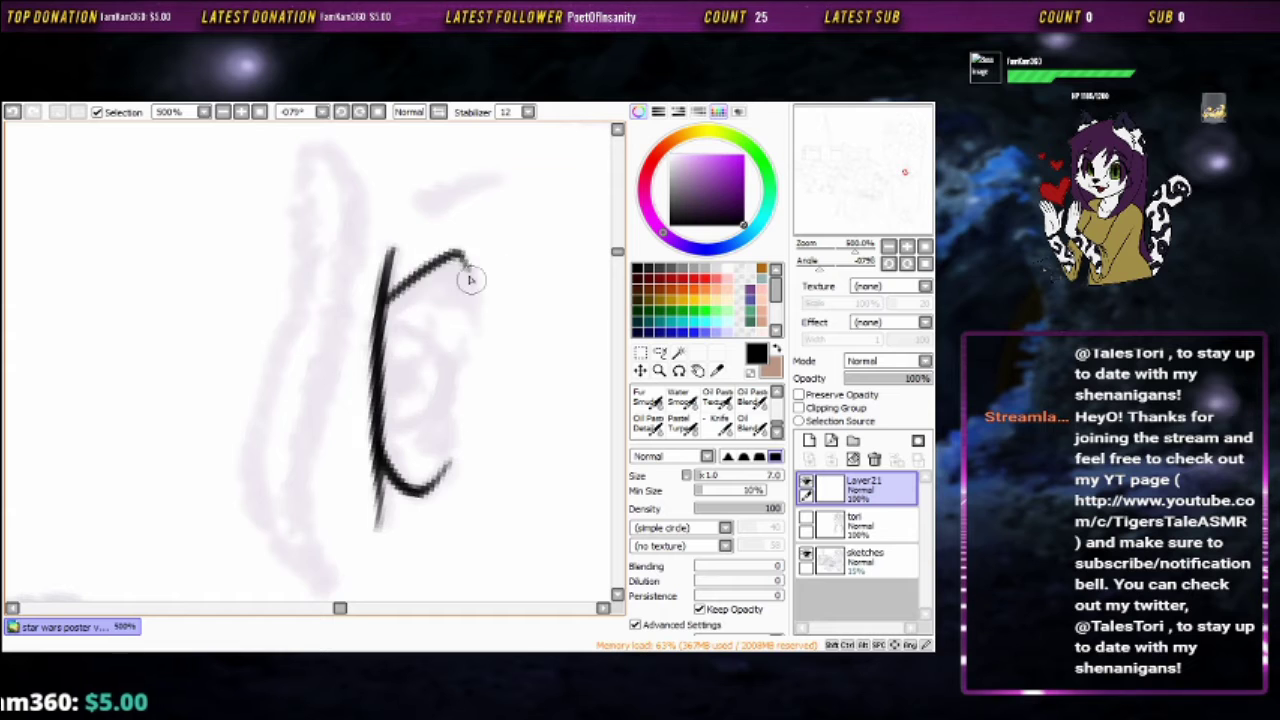
mouse_move(472, 290)
mouse_down()
mouse_move(490, 391)
mouse_move(459, 420)
mouse_up()
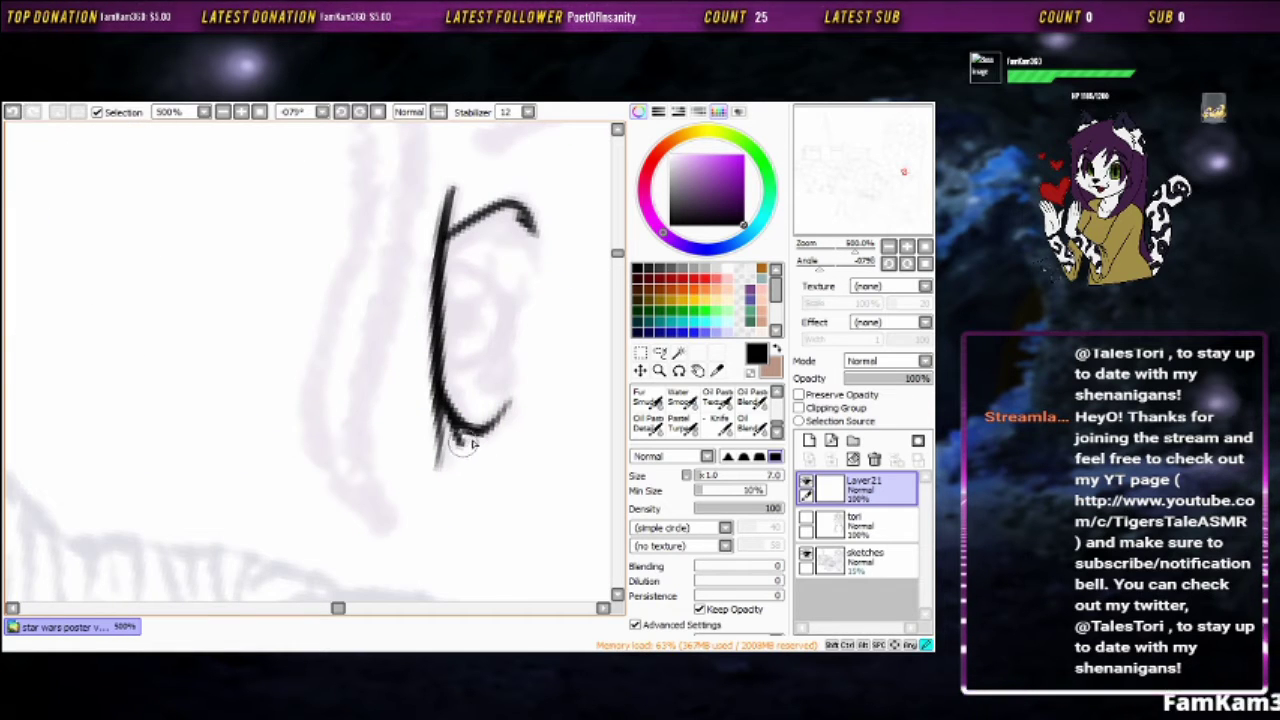
drag(458, 432, 455, 261)
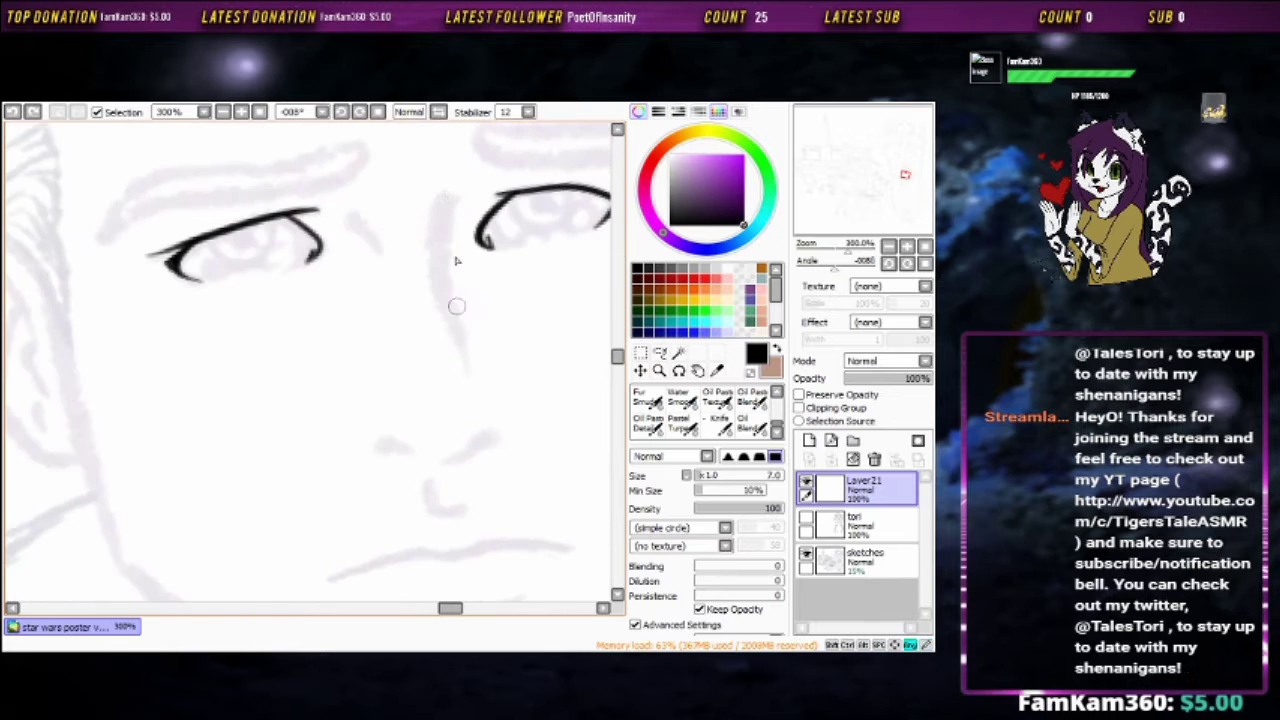
Ink the man's nose bridge, nostrils and nose tip, plus the mouth line and lower lip
mouse_move(405, 215)
mouse_down()
mouse_move(377, 252)
mouse_move(471, 357)
mouse_up()
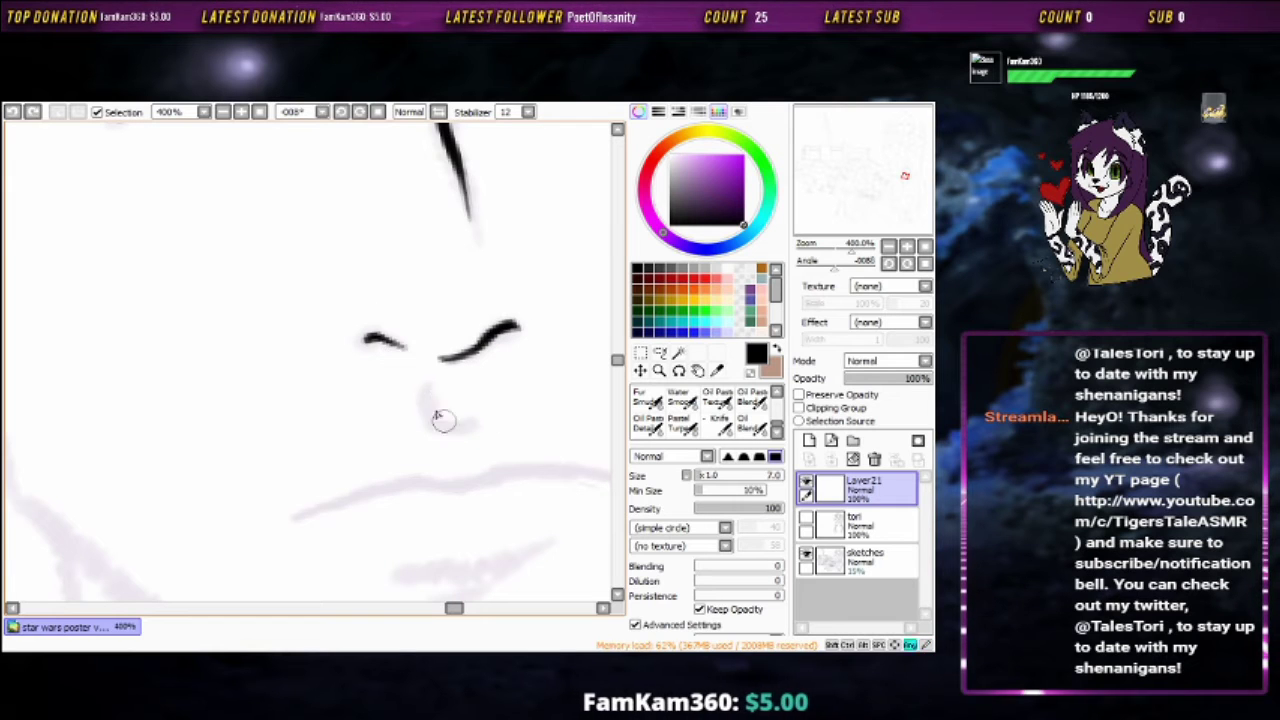
mouse_move(438, 418)
mouse_down()
mouse_move(529, 394)
mouse_move(477, 309)
mouse_move(345, 490)
mouse_move(486, 292)
mouse_move(575, 237)
mouse_up()
key(ctrl+z)
key(ctrl+z)
drag(500, 430, 558, 354)
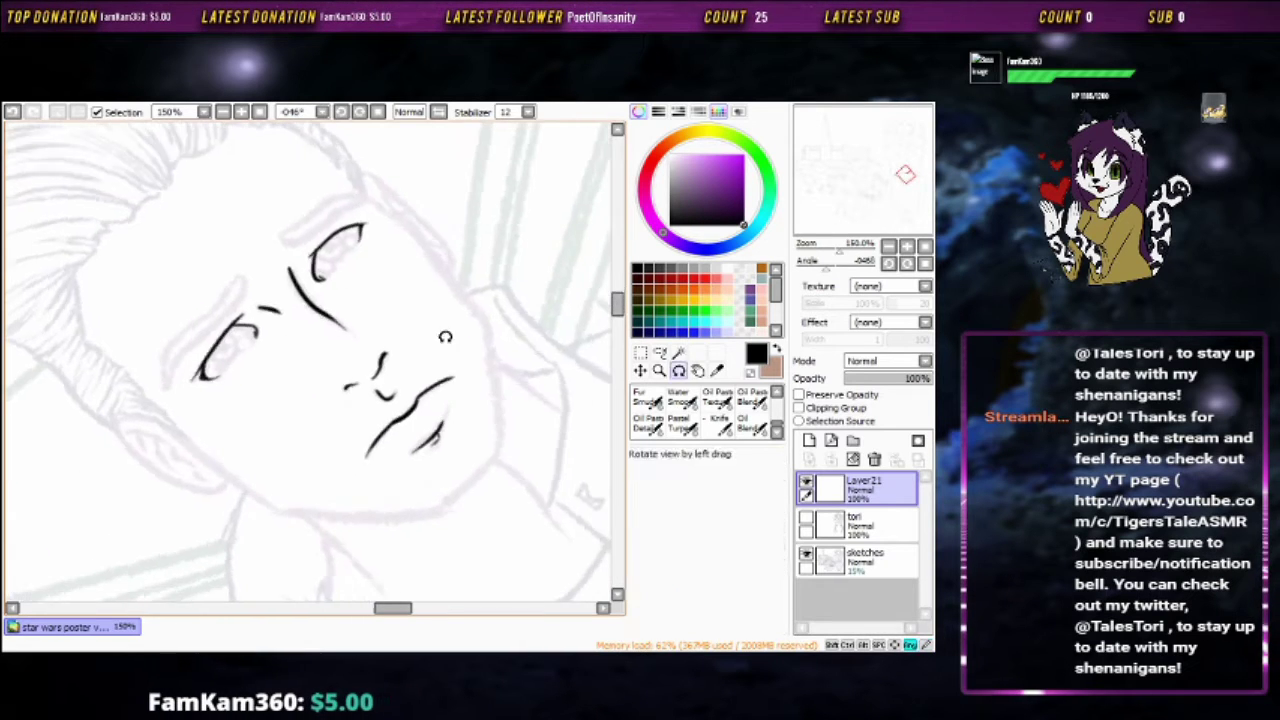
Ink the outline of the man's left-hand eyebrow and trim its outer end with a size 14 eraser
drag(523, 229, 263, 551)
key(ctrl+z)
drag(505, 195, 345, 453)
key(ctrl+z)
scroll(300, 511, down, 1)
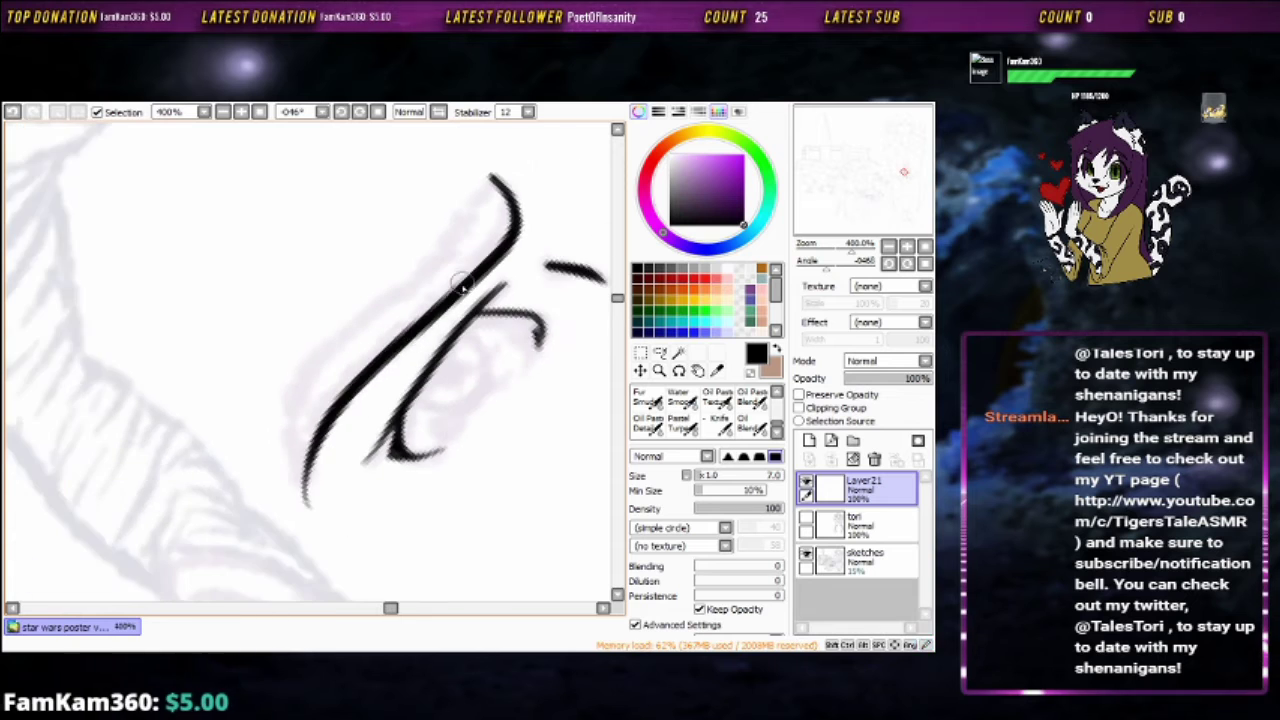
drag(300, 575, 503, 232)
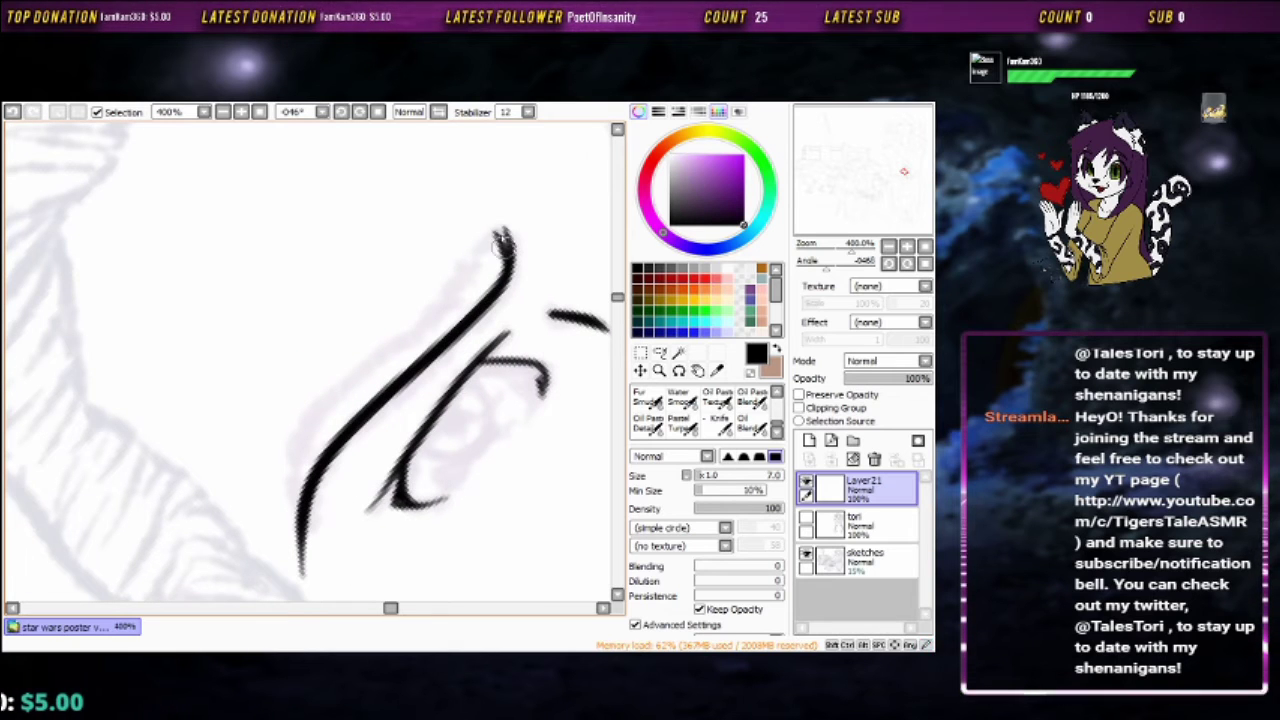
drag(335, 505, 425, 430)
key(e)
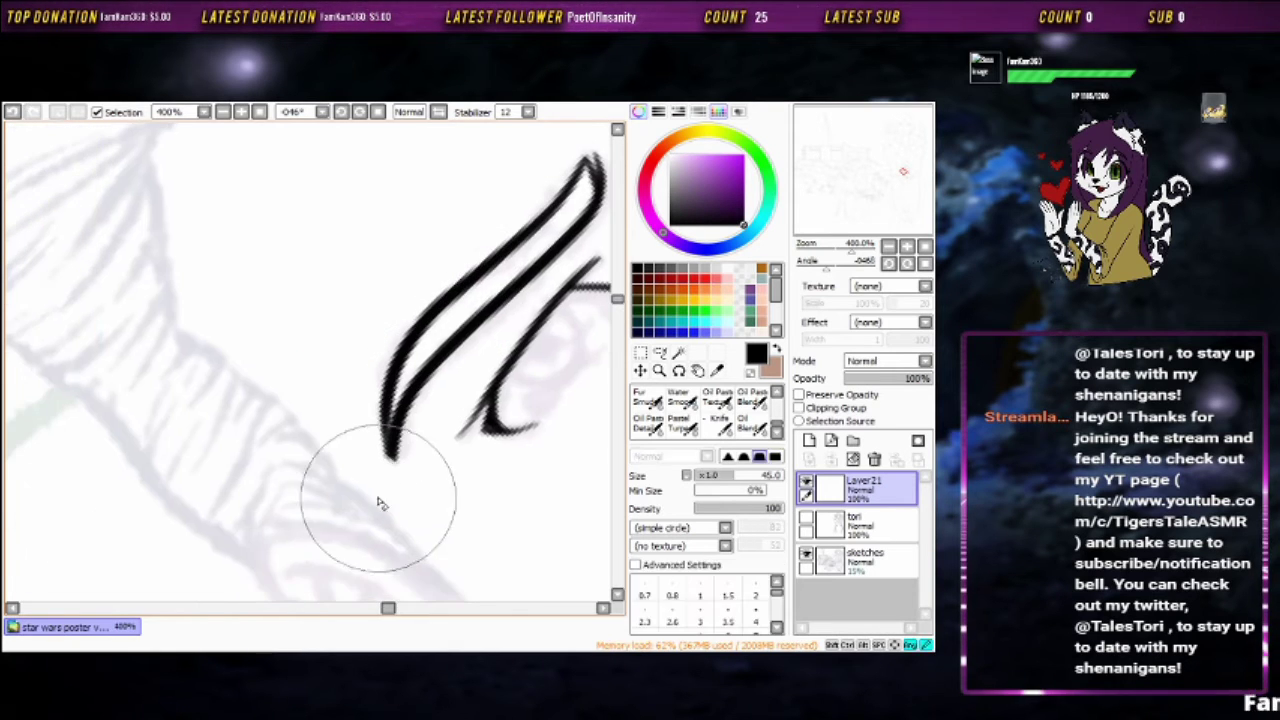
key(n)
key(e)
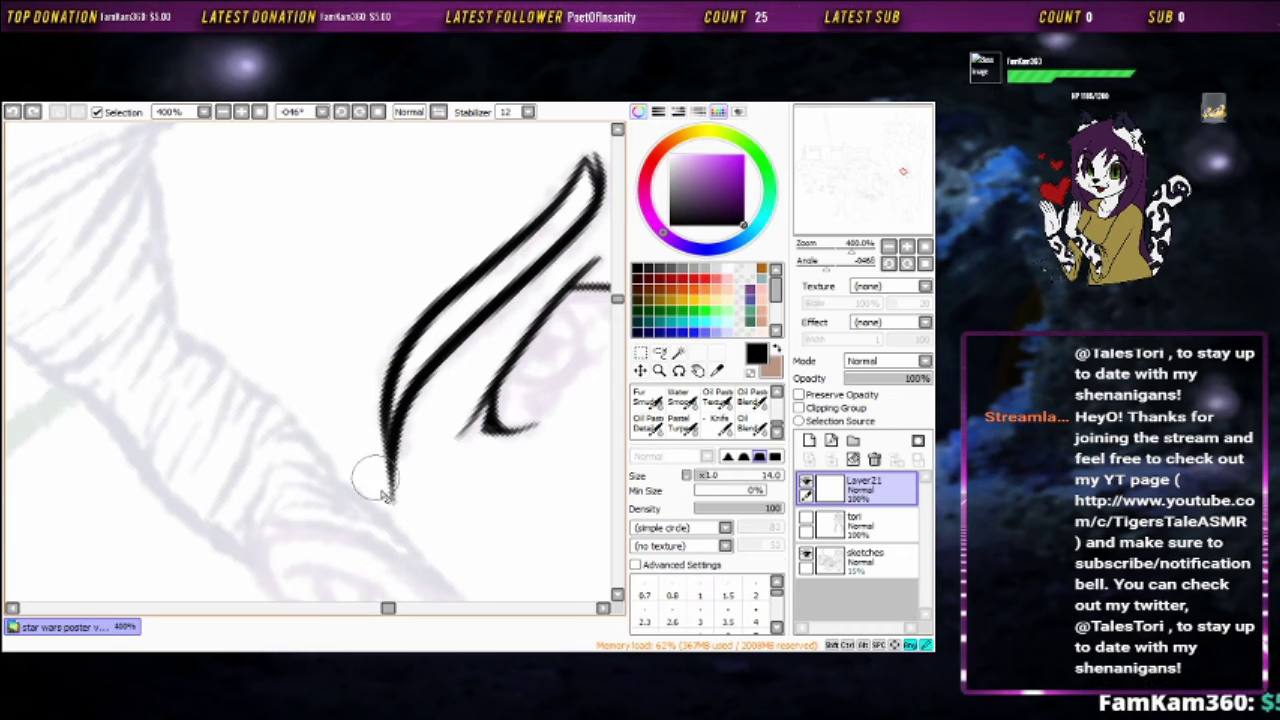
key(b)
Ink the man's right-hand eyebrow and, with a size 9 brush, the right side contour of his face
mouse_move(400, 443)
mouse_down()
mouse_move(531, 443)
mouse_move(385, 335)
mouse_up()
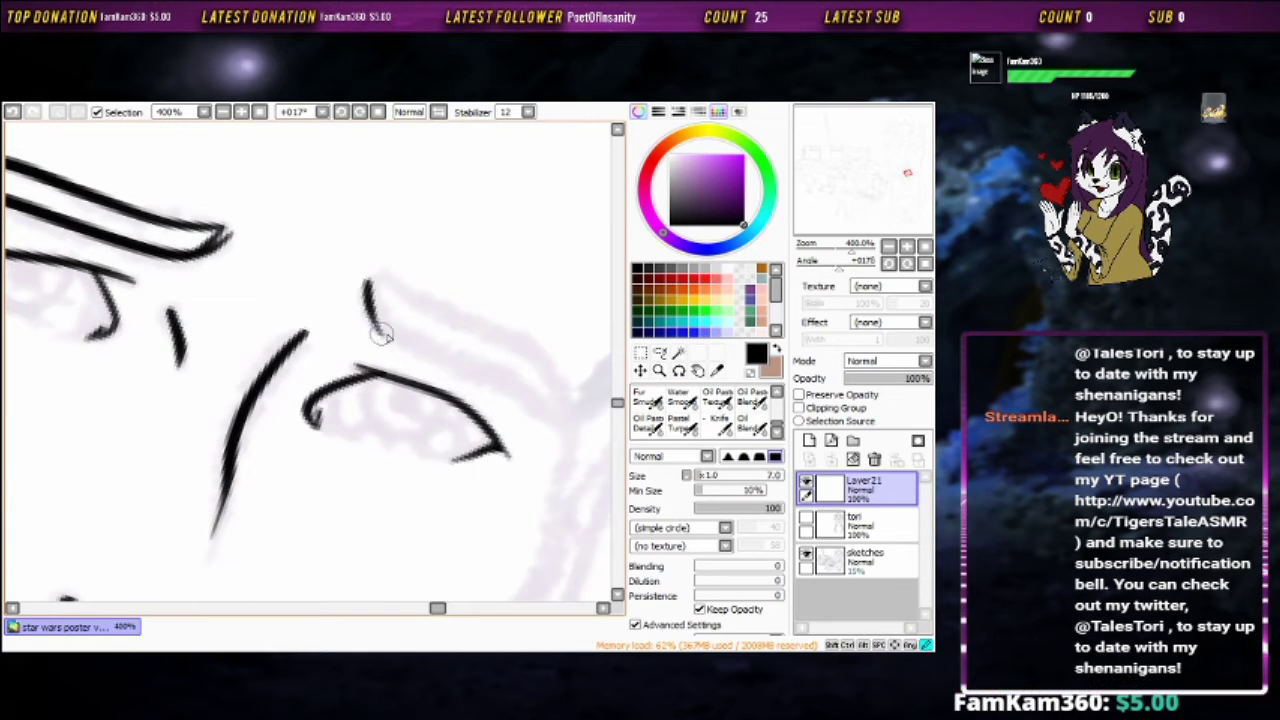
mouse_move(563, 400)
mouse_down()
mouse_move(457, 234)
mouse_move(449, 514)
mouse_up()
mouse_move(493, 277)
mouse_down()
mouse_move(517, 466)
mouse_move(414, 294)
mouse_move(429, 346)
mouse_move(547, 350)
mouse_move(452, 240)
mouse_move(537, 206)
mouse_move(509, 491)
mouse_up()
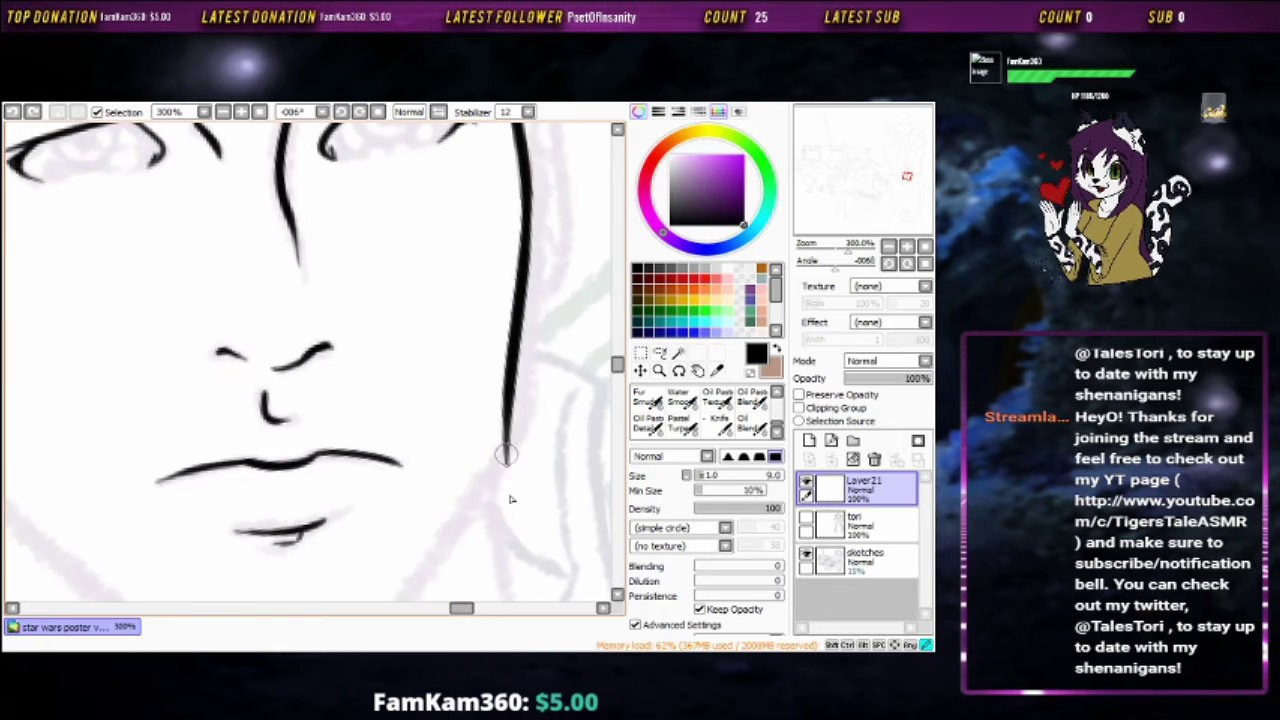
Ink the left jaw line down to the chin and clean up its joint with the side of the face
key(ctrl+z)
mouse_move(525, 180)
mouse_down()
mouse_move(503, 423)
mouse_move(400, 420)
mouse_move(443, 251)
mouse_move(457, 243)
mouse_move(537, 277)
mouse_move(432, 220)
mouse_move(160, 515)
mouse_move(428, 225)
mouse_up()
key(ctrl+z)
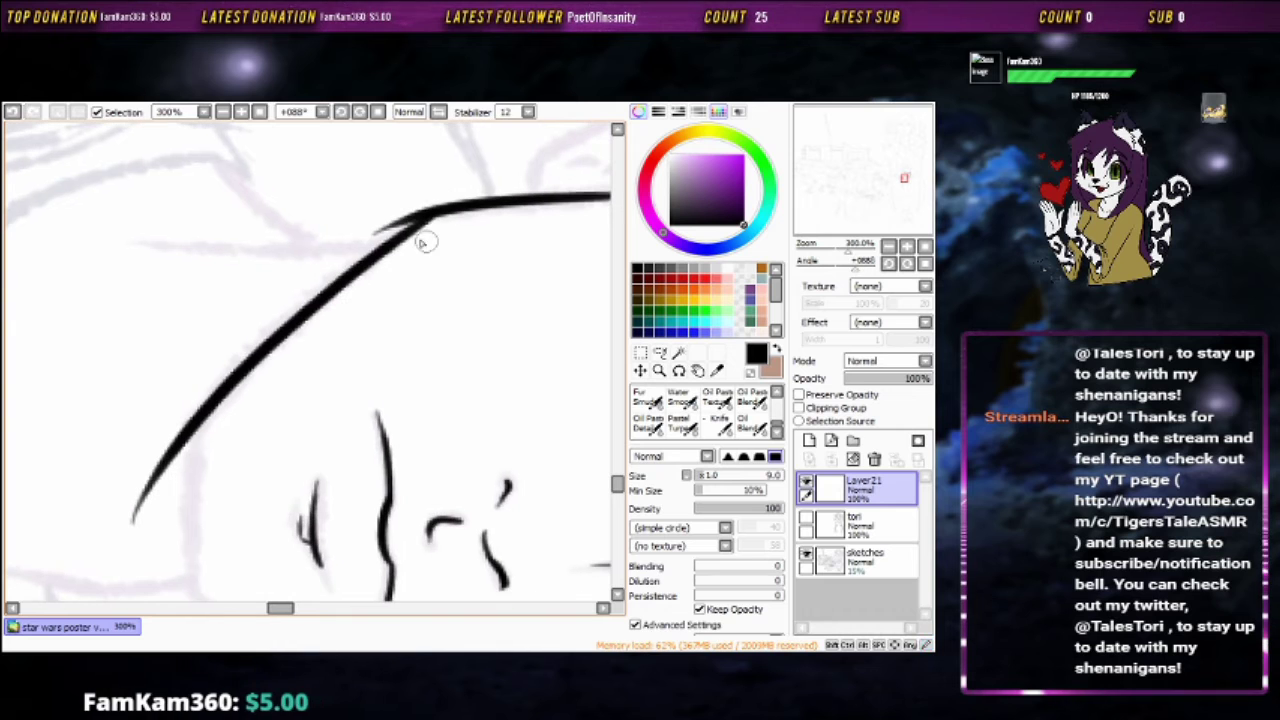
scroll(450, 208, up, 2)
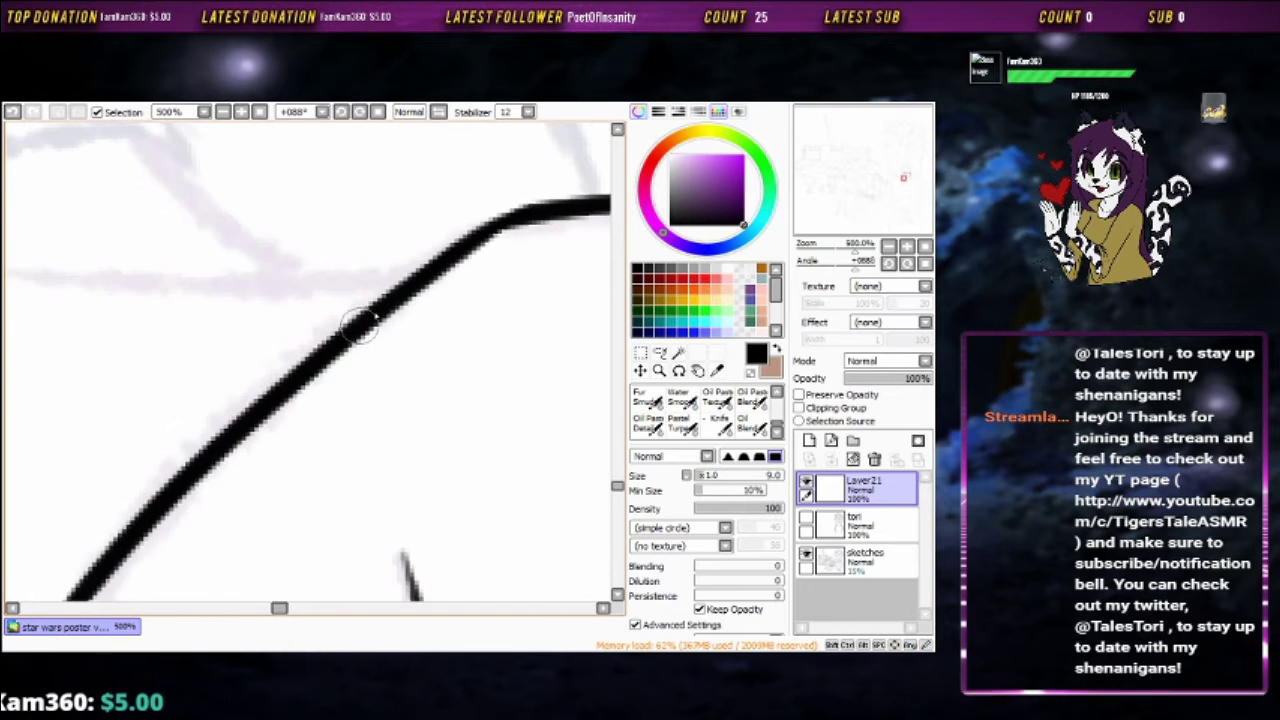
scroll(360, 325, down, 3)
Ink the right jaw line toward the chin and erase the excess where it crosses the face's side contour
mouse_move(360, 325)
mouse_down()
mouse_move(486, 260)
mouse_move(143, 420)
mouse_move(432, 296)
mouse_up()
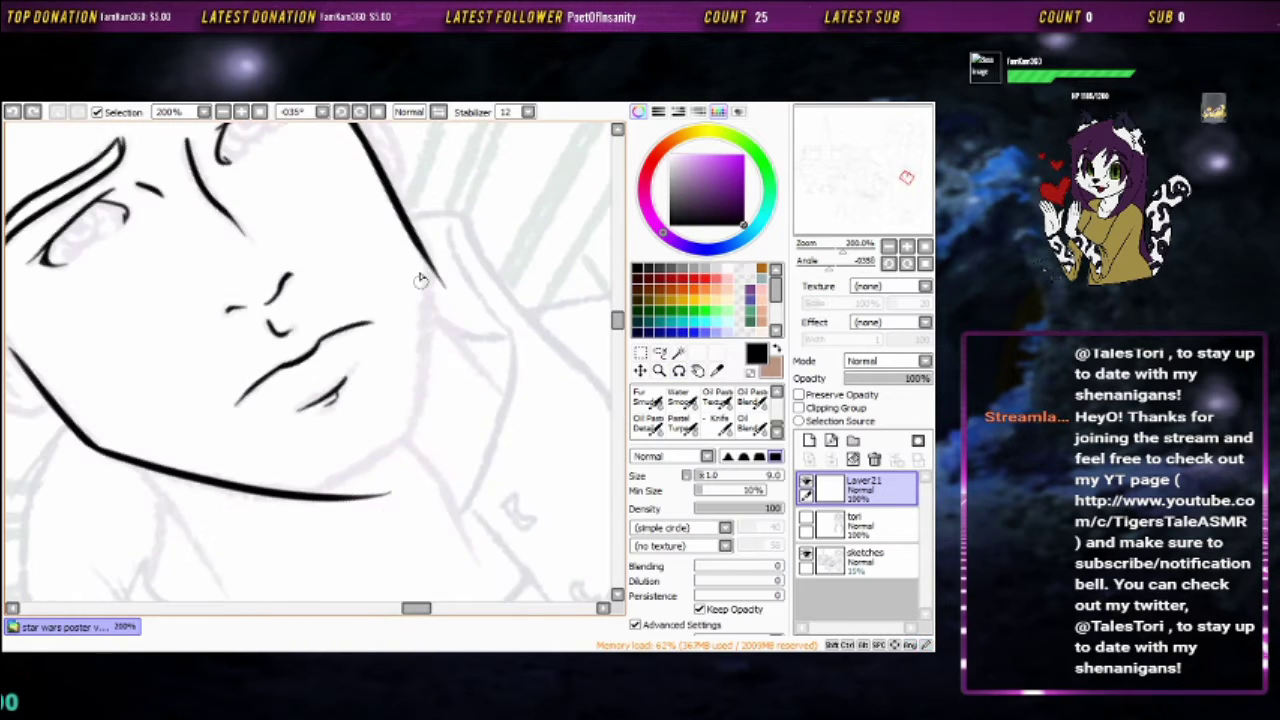
drag(390, 507, 251, 414)
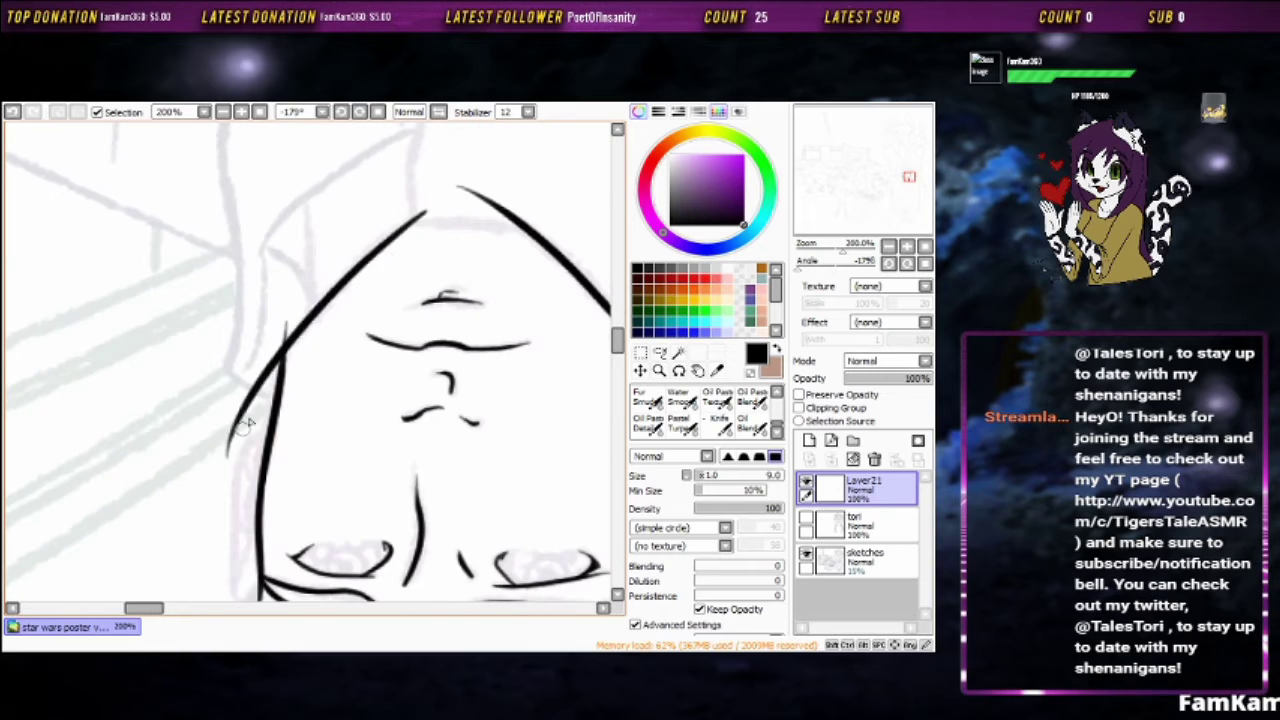
scroll(368, 283, up, 2)
key(e)
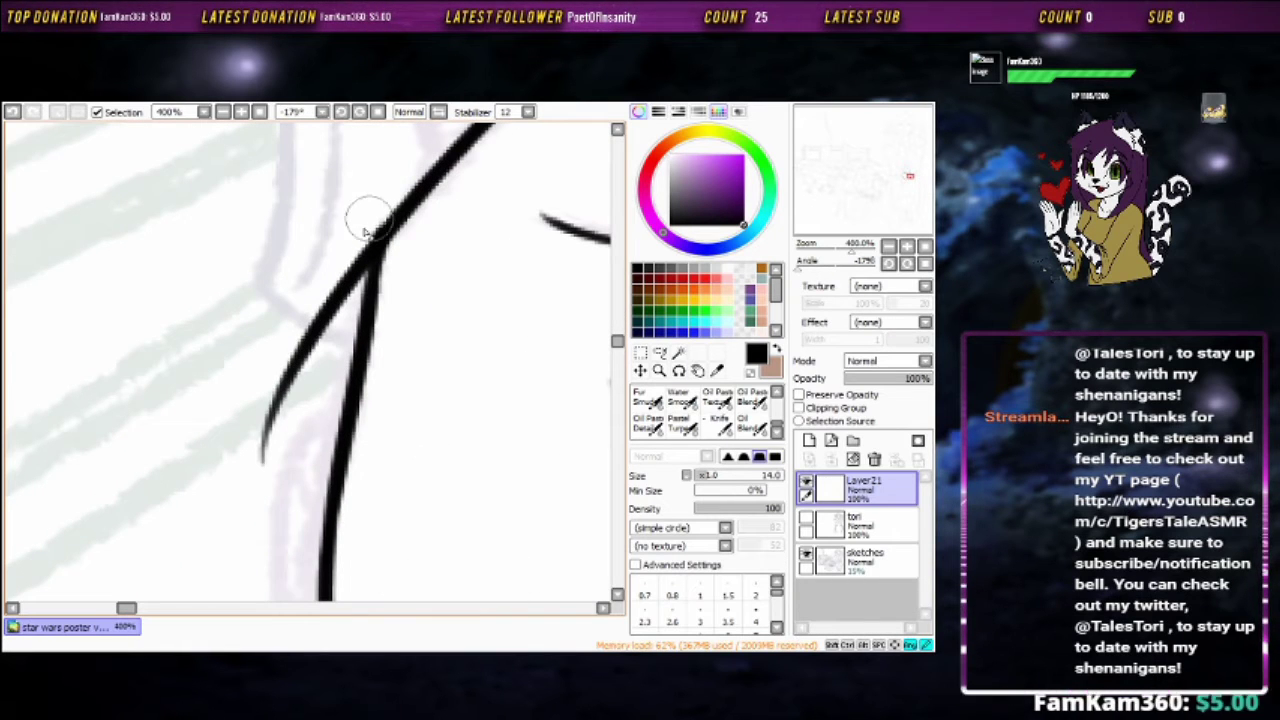
key(b)
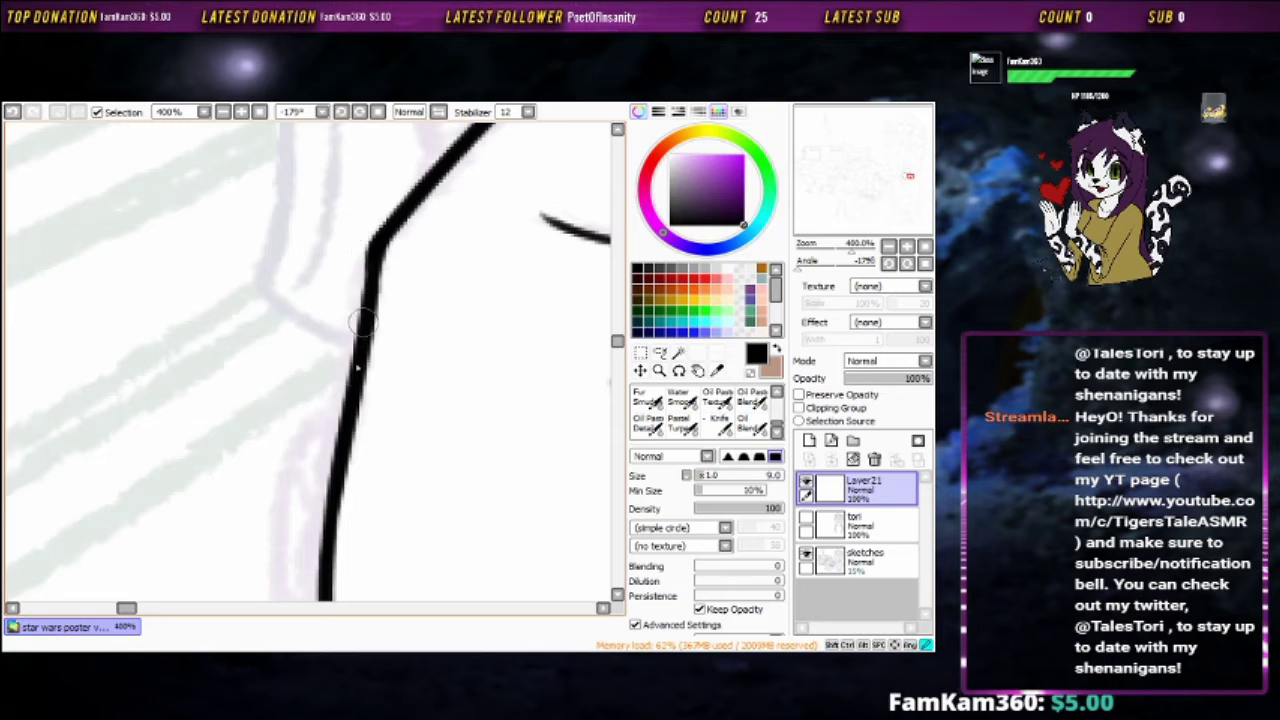
Finish the chin curve between the two jaw lines and erase the overshooting ends where they meet
mouse_move(350, 262)
mouse_down()
mouse_move(340, 165)
mouse_move(390, 255)
mouse_move(318, 448)
mouse_up()
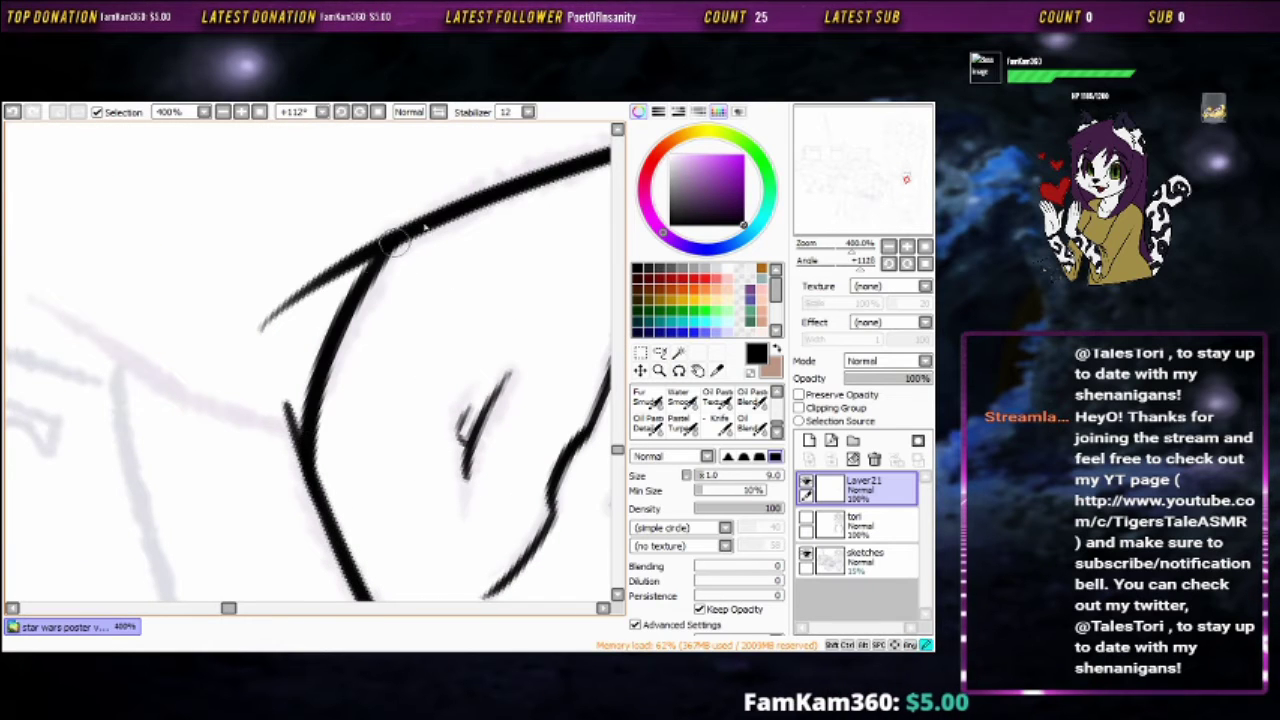
key(e)
drag(330, 290, 388, 210)
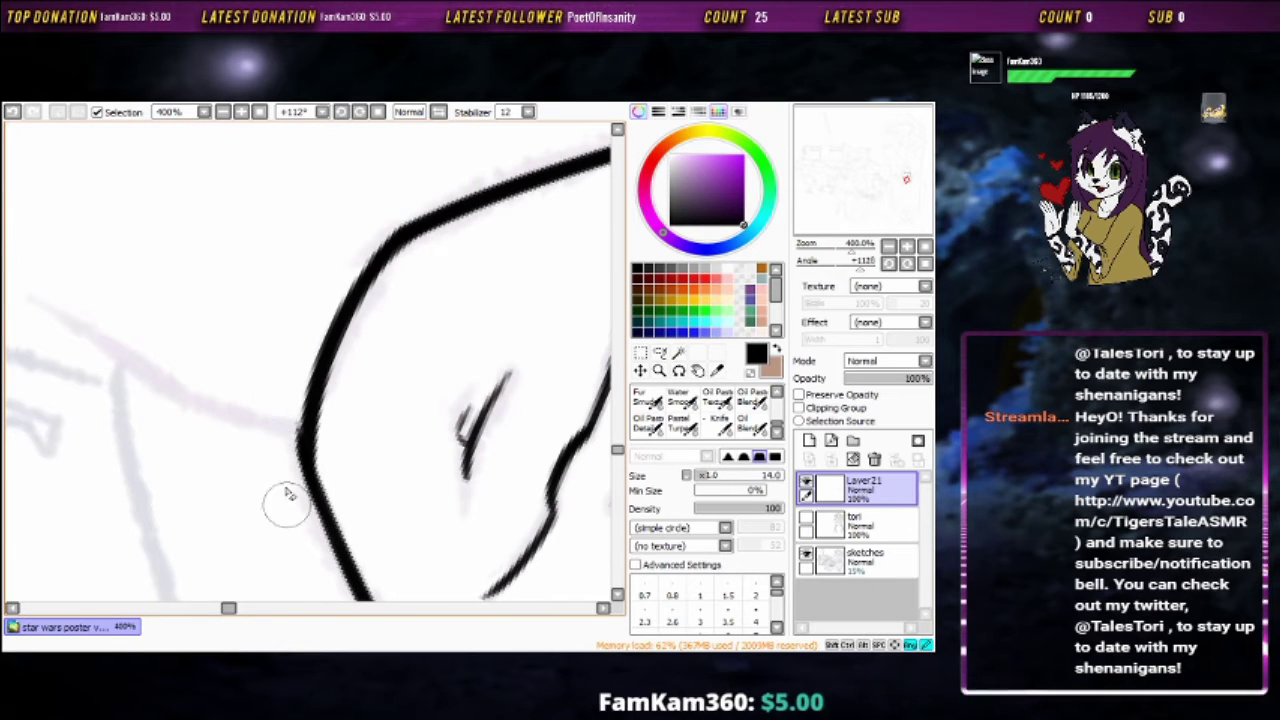
Ink the outline of the man's left-hand ear and the folds inside it
key(b)
mouse_move(337, 271)
mouse_down()
mouse_move(537, 351)
mouse_move(490, 460)
mouse_move(464, 254)
mouse_move(366, 200)
mouse_move(377, 409)
mouse_move(462, 483)
mouse_up()
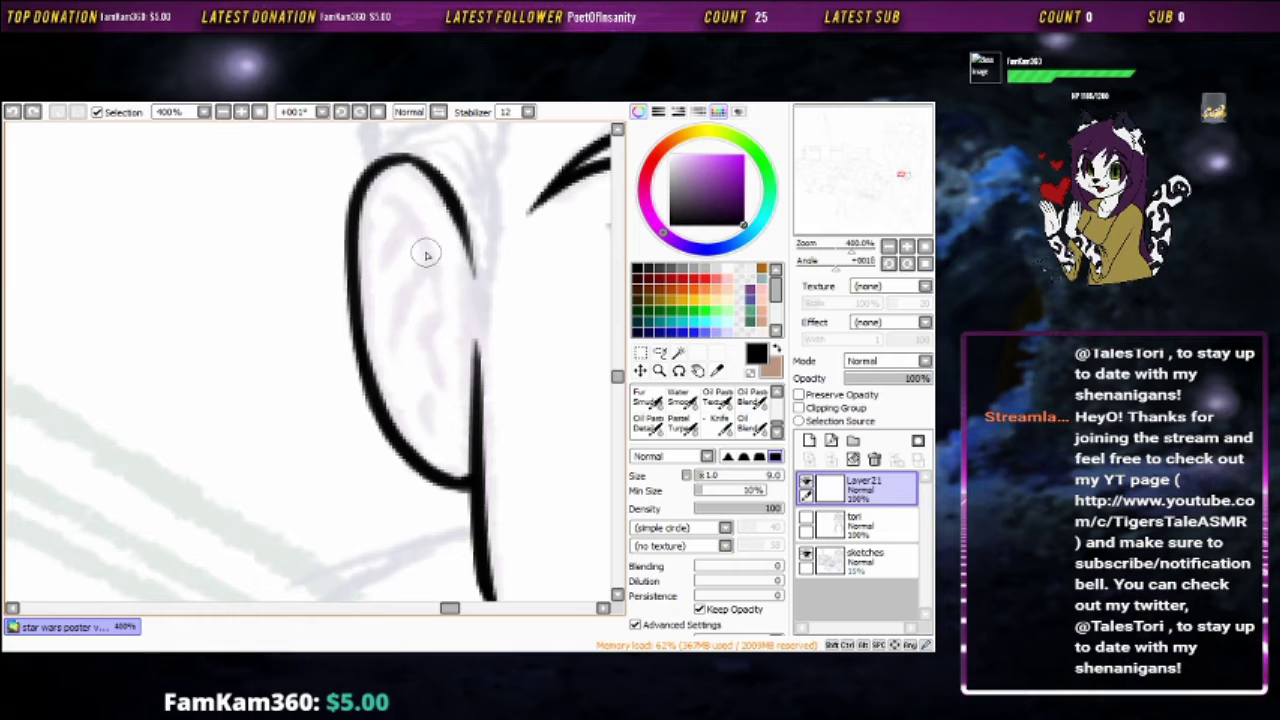
mouse_move(425, 252)
mouse_down()
mouse_move(438, 366)
mouse_move(421, 440)
mouse_up()
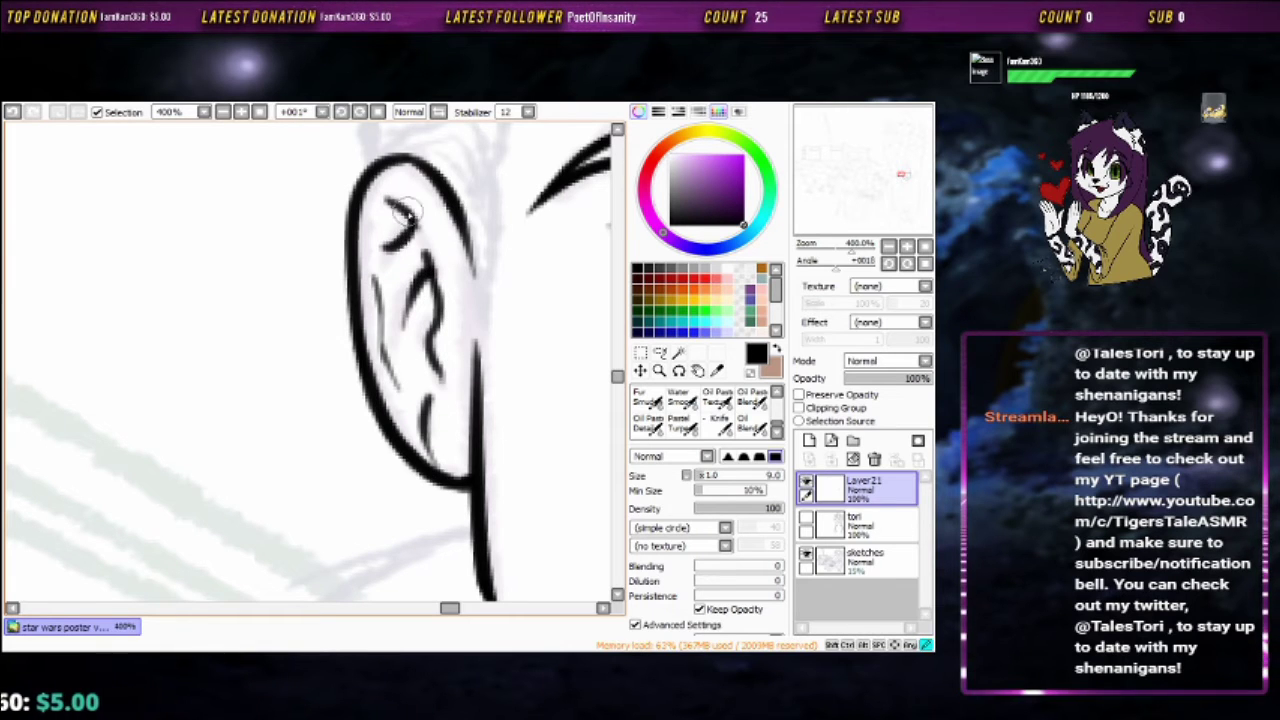
Ink the narrow right-hand ear beside the face contour, including its inner folds
scroll(410, 222, down, 3)
scroll(440, 222, up, 2)
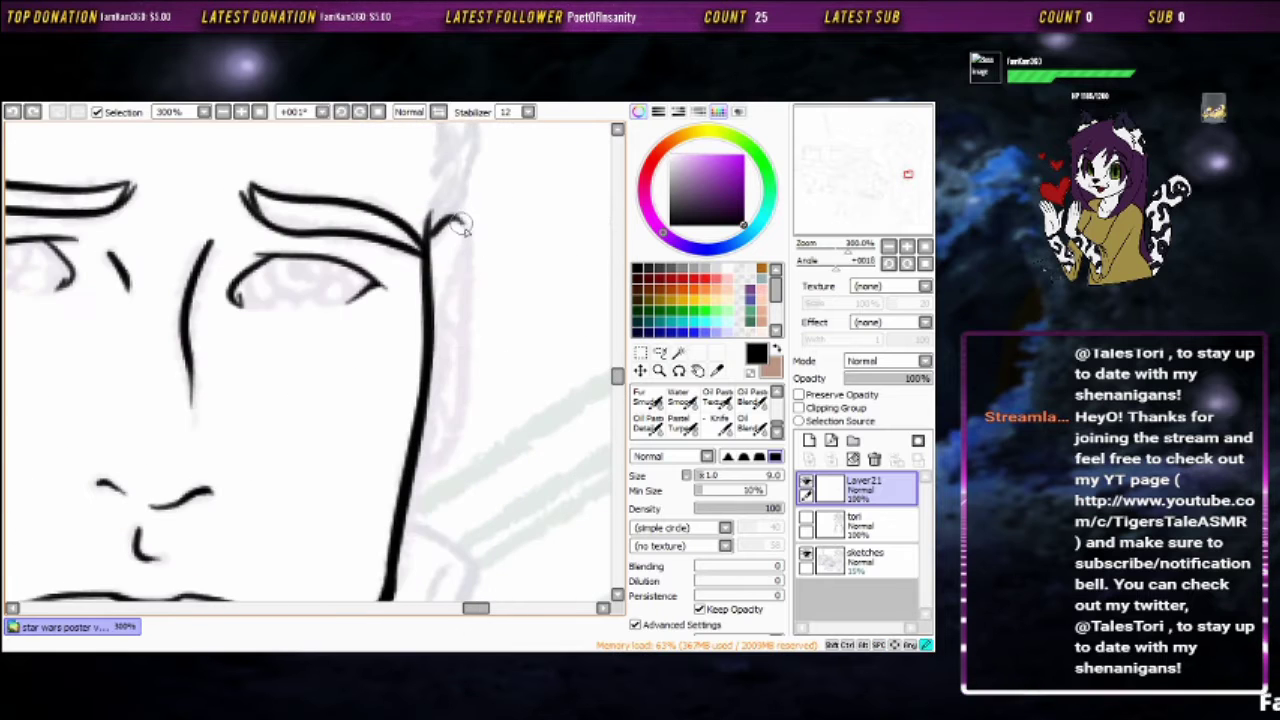
scroll(414, 478, down, 3)
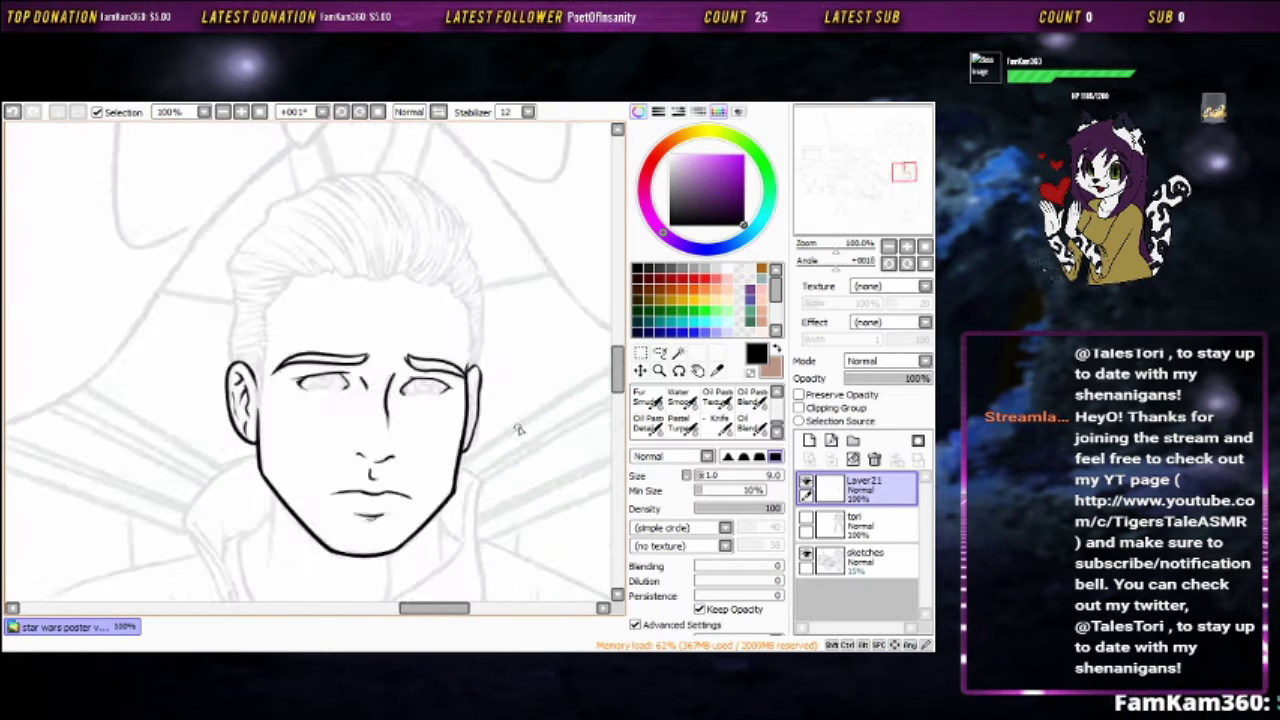
scroll(509, 414, up, 4)
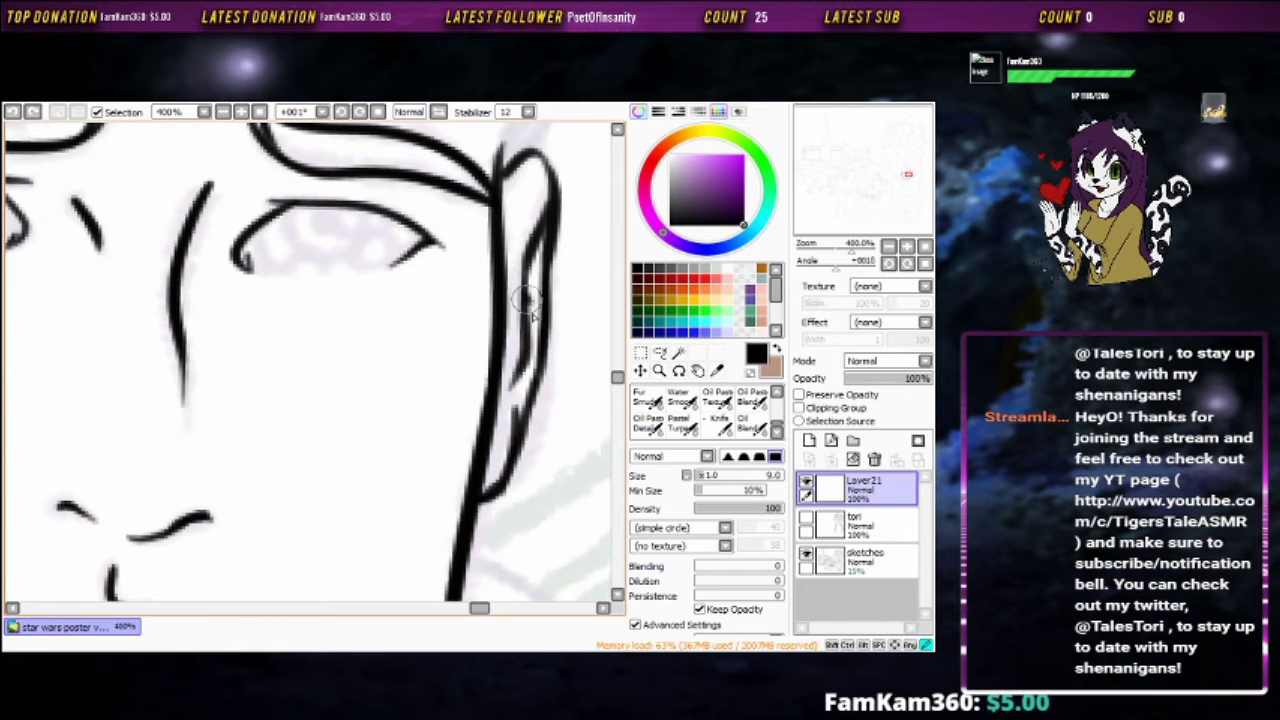
Ink both sides of the man's neck and the curved throat line below his chin
scroll(548, 268, down, 5)
scroll(574, 294, up, 3)
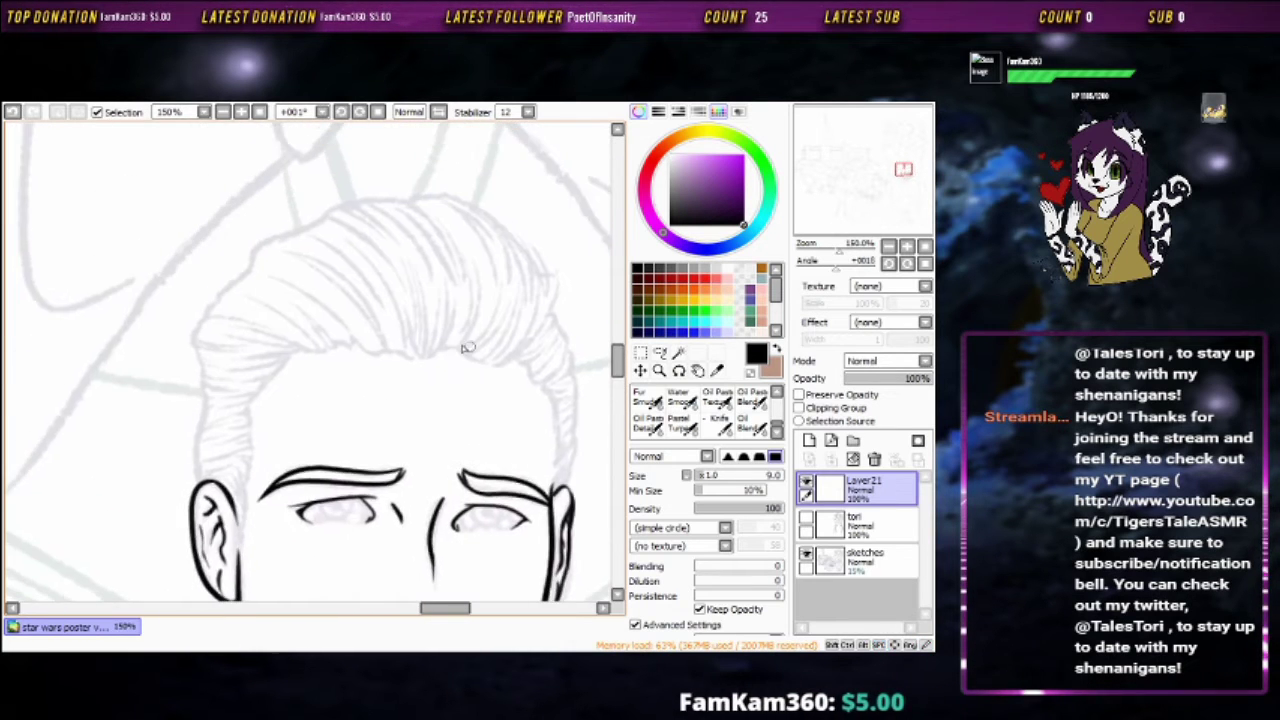
scroll(560, 330, down, 5)
scroll(437, 353, up, 1)
drag(452, 310, 420, 472)
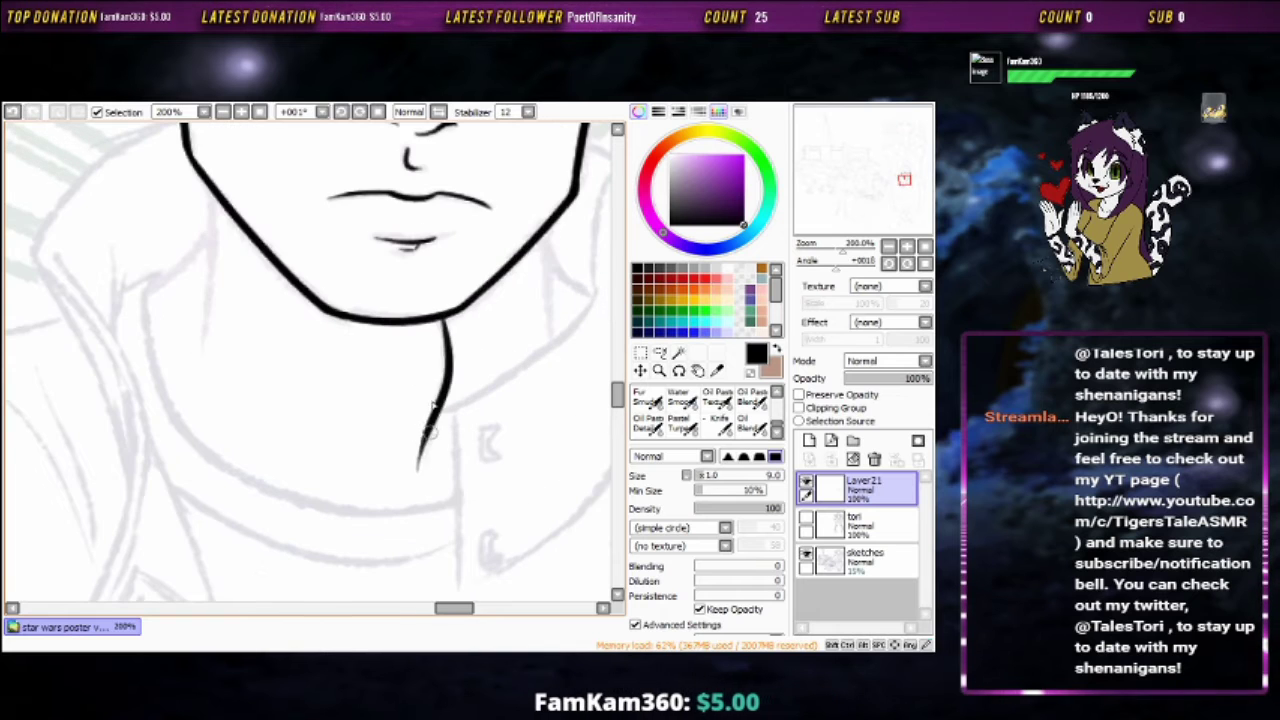
scroll(420, 470, up, 1)
mouse_move(322, 276)
mouse_down()
mouse_move(292, 444)
mouse_move(310, 452)
mouse_up()
key(ctrl+z)
scroll(406, 440, down, 1)
drag(512, 252, 510, 380)
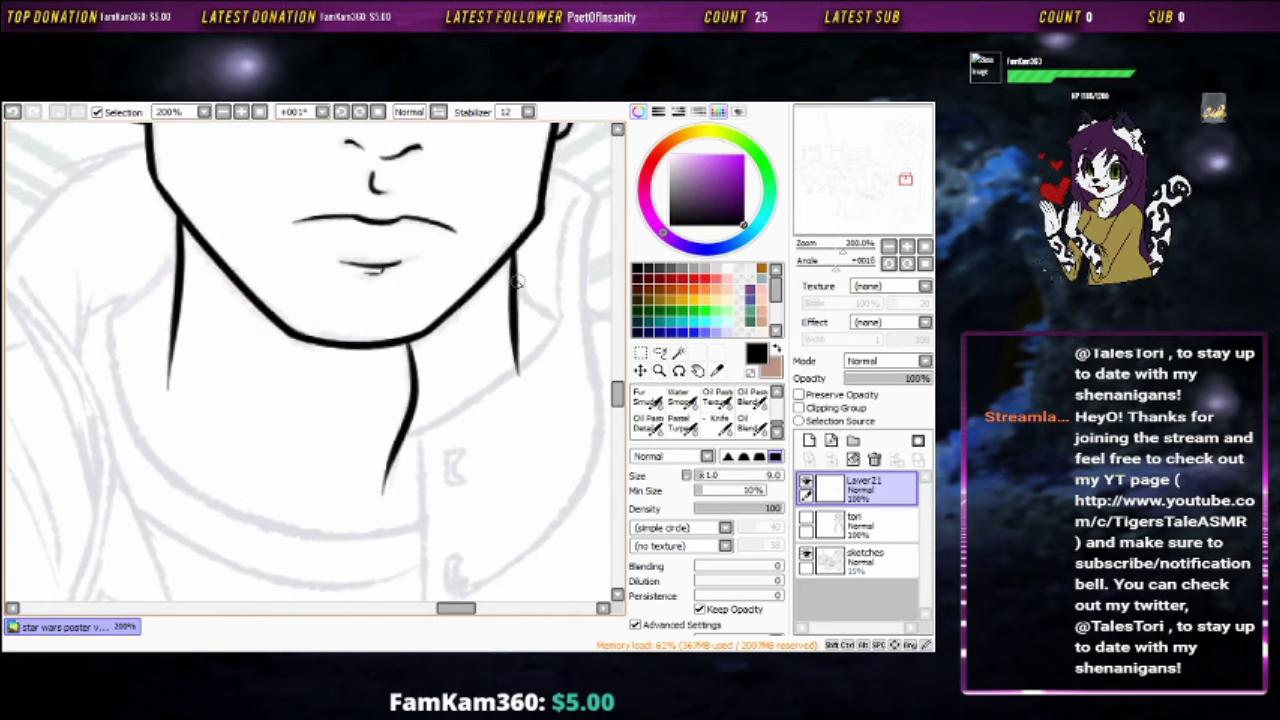
Ink the outer contour of the cuffed man's hand down to the knuckle and the line of the adjoining finger
drag(513, 316, 400, 230)
scroll(385, 213, down, 3)
scroll(414, 320, up, 2)
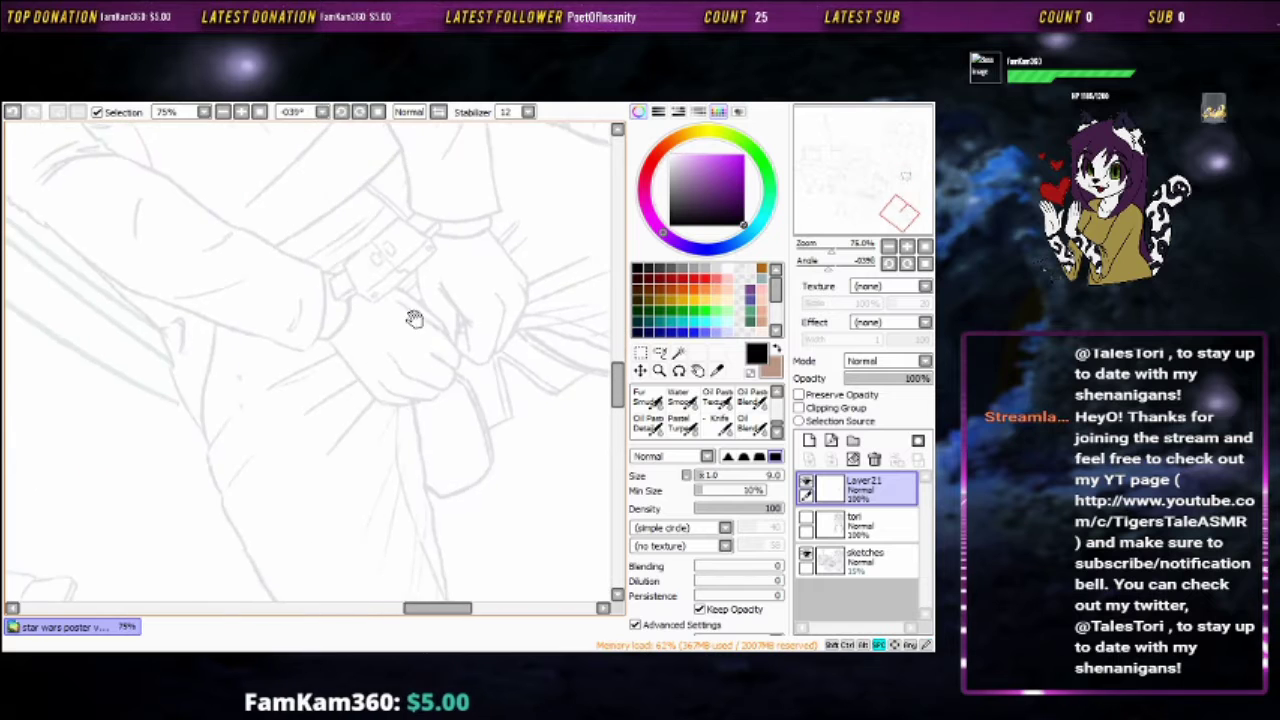
drag(414, 320, 471, 317)
scroll(443, 217, up, 2)
drag(447, 155, 235, 388)
drag(210, 435, 215, 305)
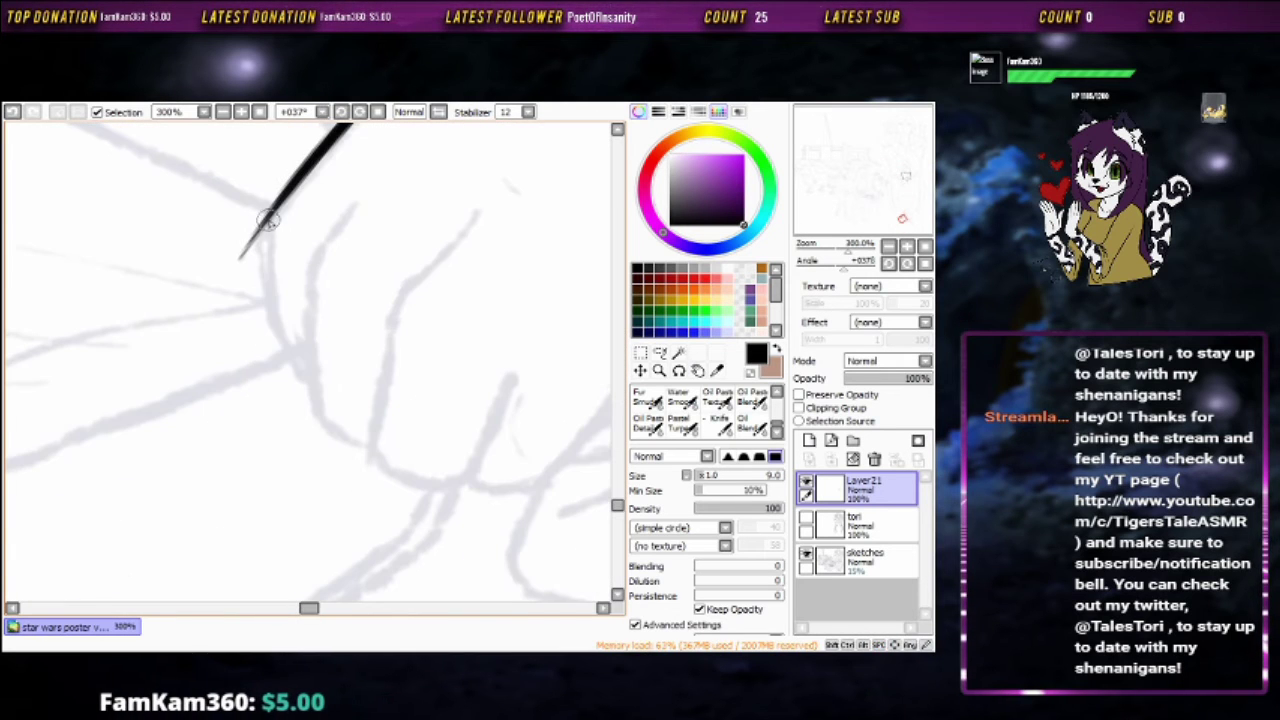
drag(270, 212, 313, 392)
mouse_move(316, 288)
mouse_down()
mouse_move(315, 376)
mouse_move(322, 366)
mouse_up()
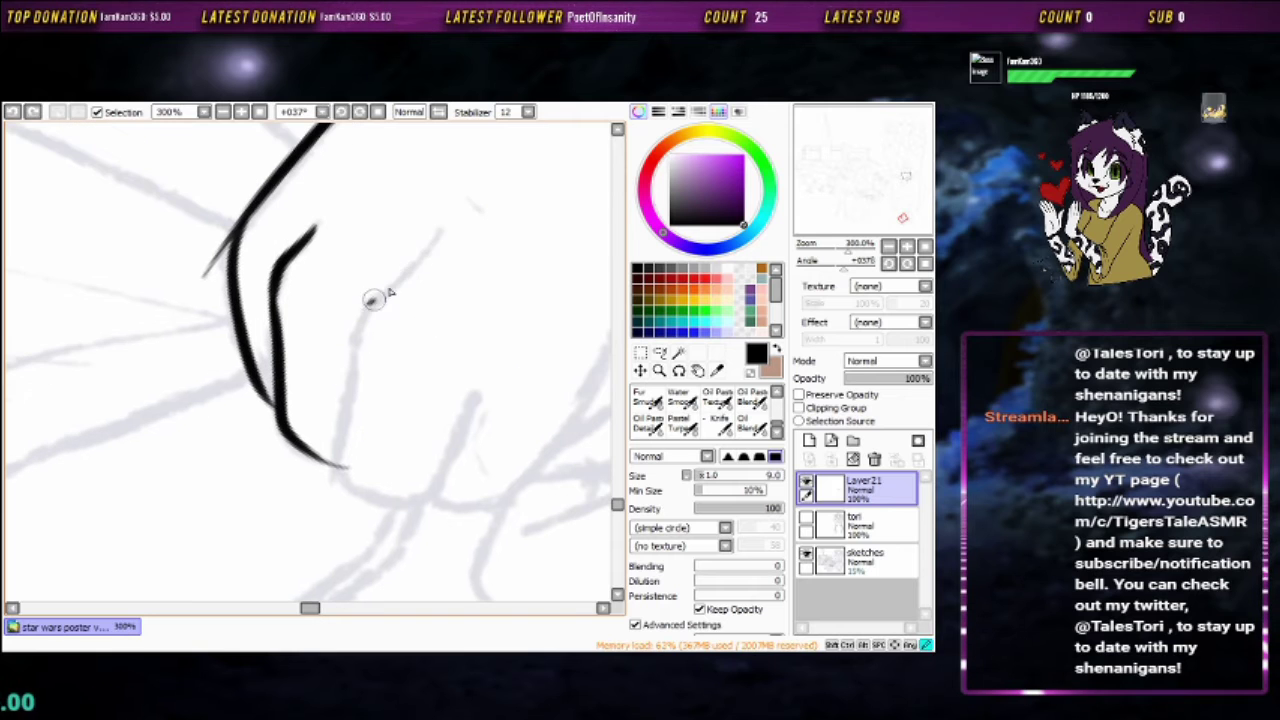
Ink the next finger line of the hand down to the fingertips and erase the overshoot at the outer knuckle
scroll(373, 298, up, 1)
drag(557, 130, 380, 340)
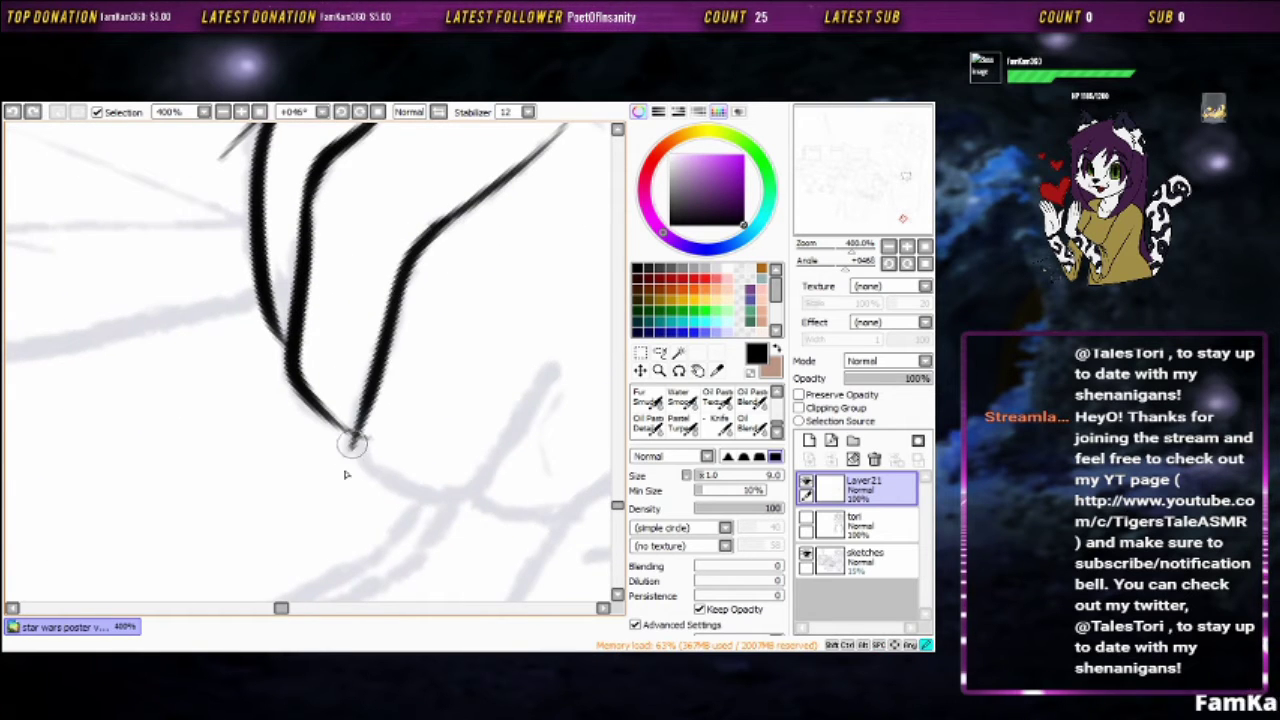
key(e)
mouse_move(394, 409)
mouse_down()
mouse_move(380, 309)
mouse_move(480, 320)
mouse_move(350, 237)
mouse_up()
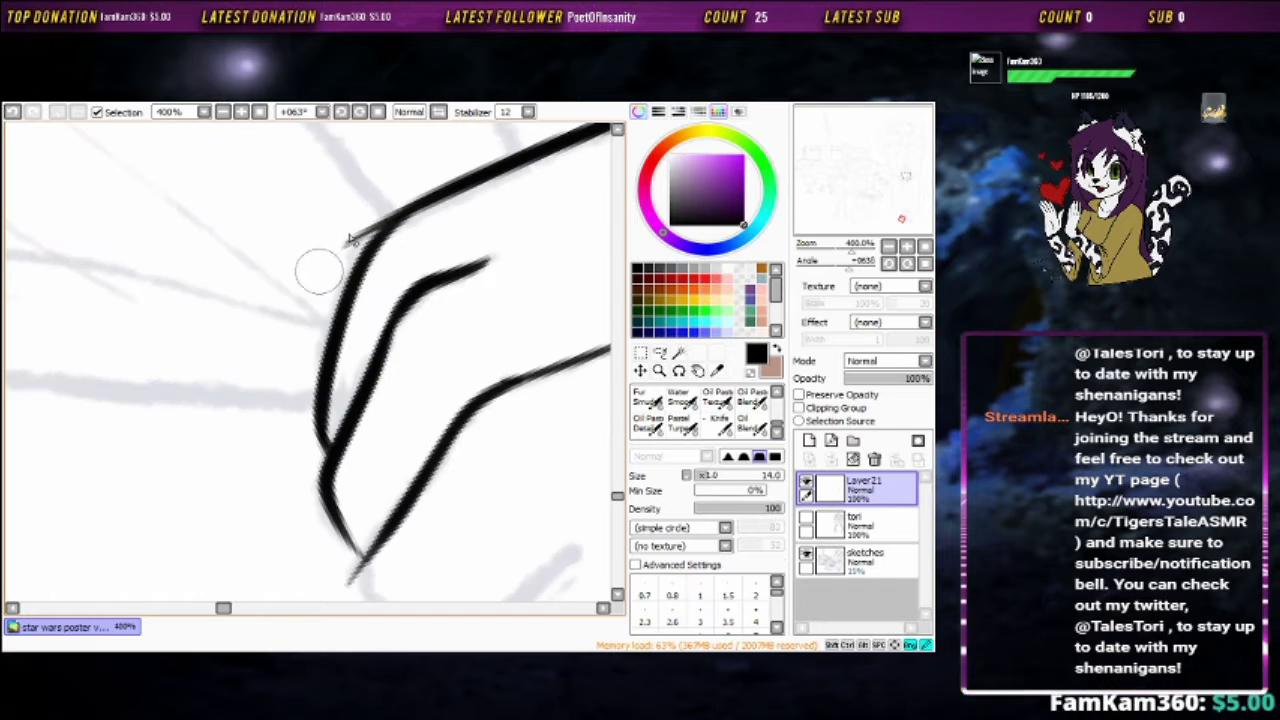
Ink the remaining rounded fingertips, the divider between the last two fingers, and the last finger's long outer edge
key(b)
mouse_move(380, 420)
mouse_down()
mouse_move(375, 340)
mouse_move(371, 354)
mouse_move(301, 287)
mouse_up()
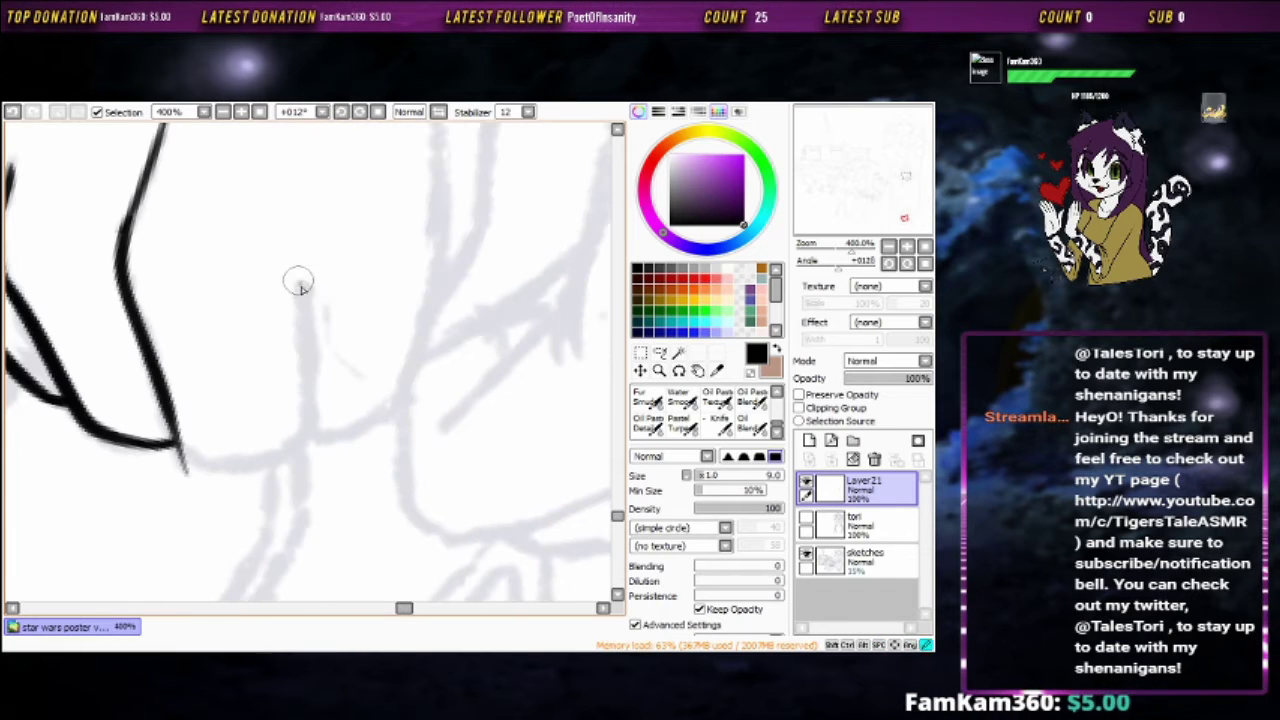
mouse_move(320, 390)
mouse_down()
mouse_move(263, 443)
mouse_move(316, 400)
mouse_up()
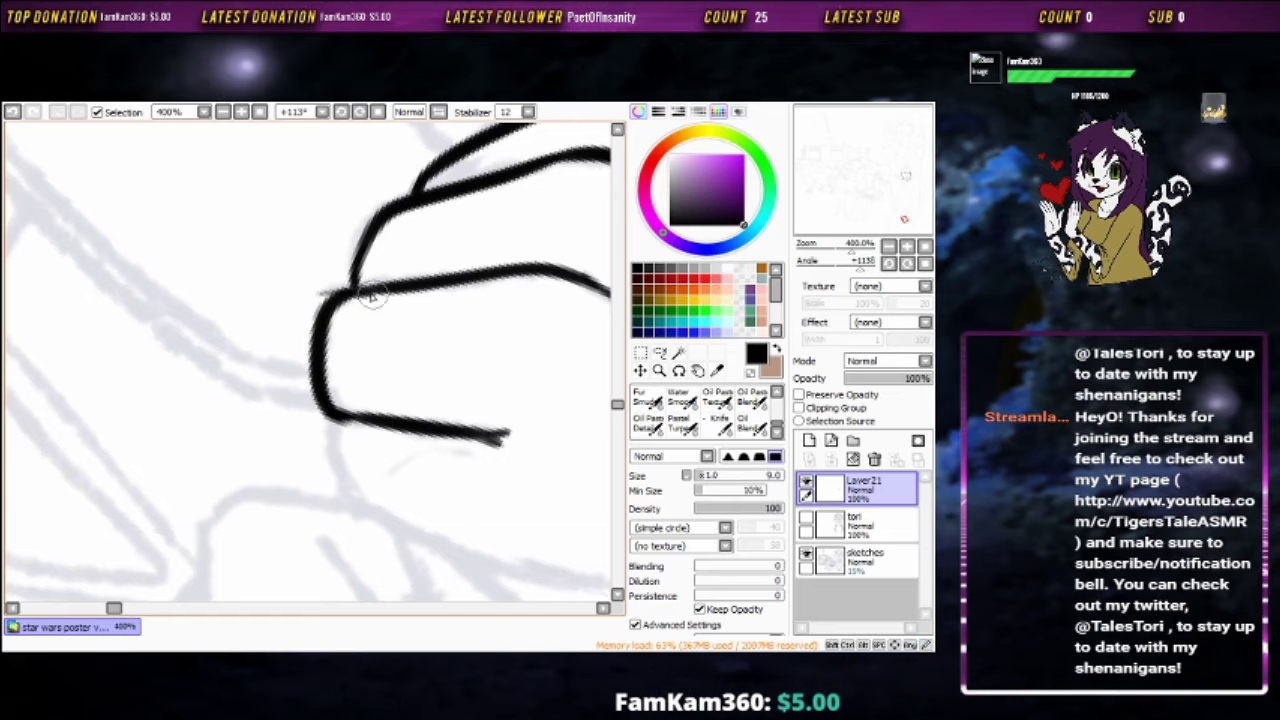
mouse_move(357, 283)
mouse_down()
mouse_move(320, 277)
mouse_move(423, 366)
mouse_move(465, 328)
mouse_move(457, 223)
mouse_up()
drag(340, 322, 180, 555)
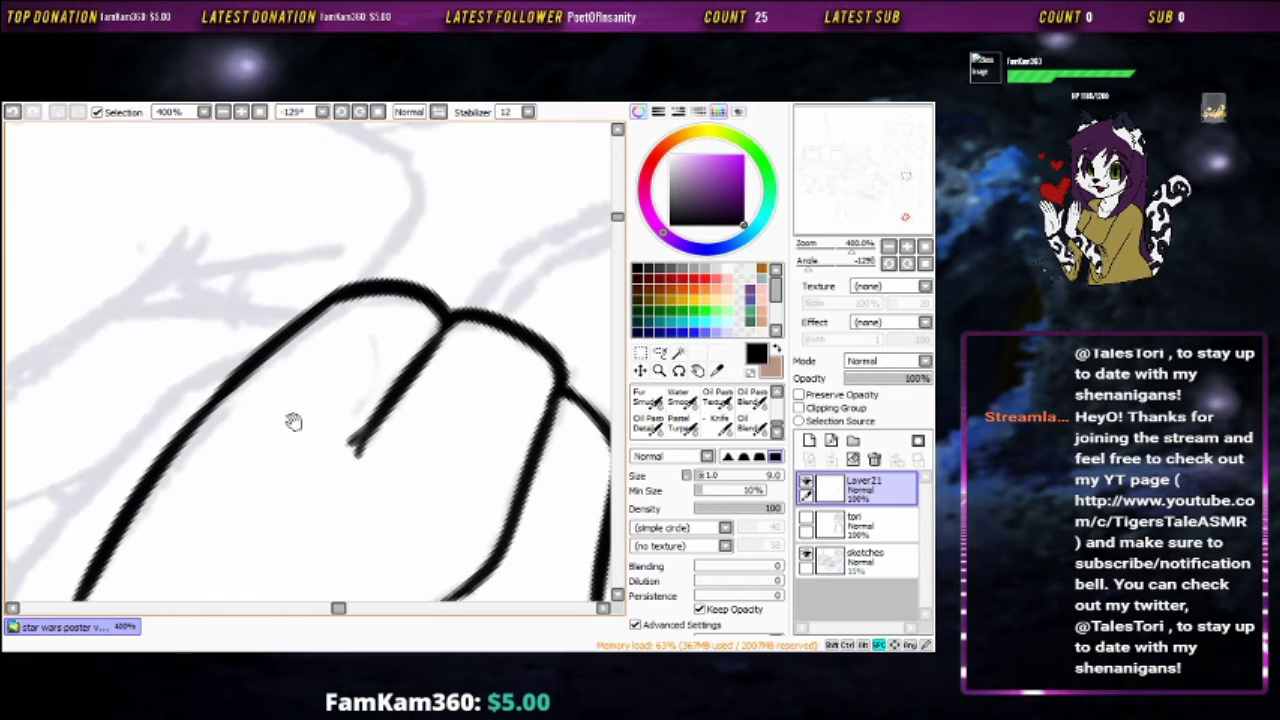
drag(291, 420, 396, 424)
scroll(396, 424, down, 2)
scroll(403, 397, up, 2)
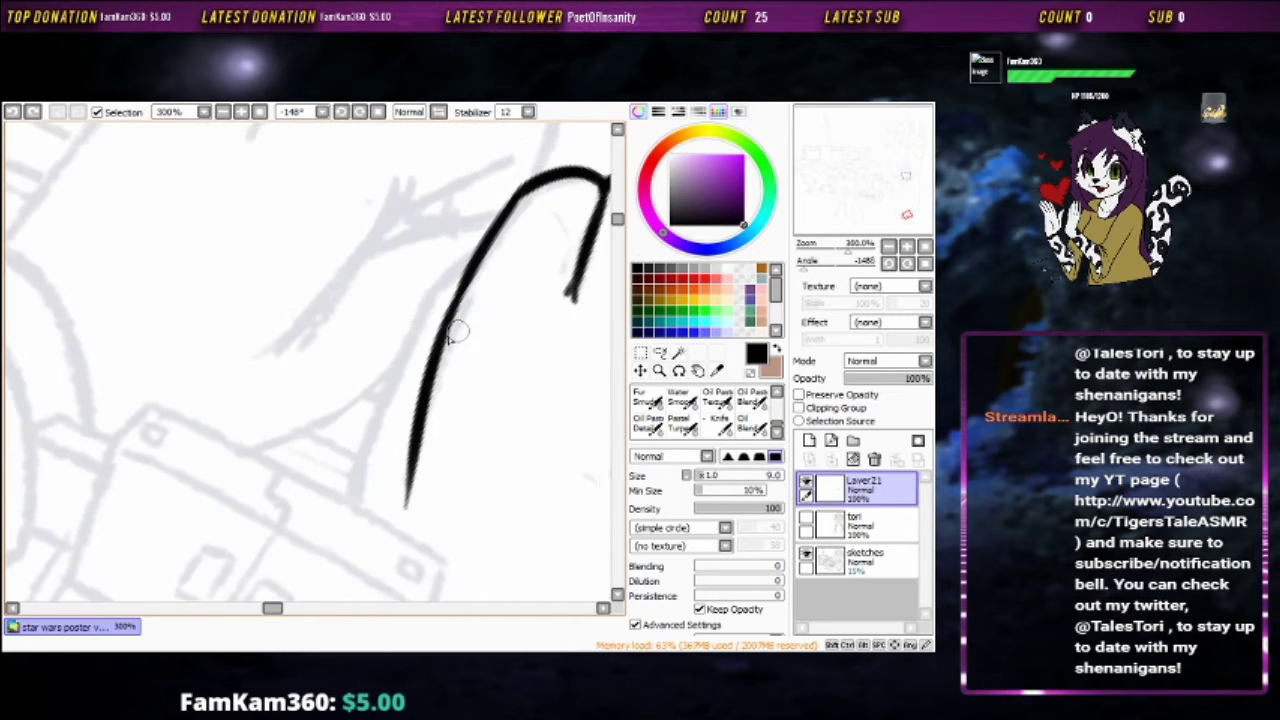
Ink the two long curved edge lines running down from the finger's knuckle, following the hand sketch
key(e)
key(n)
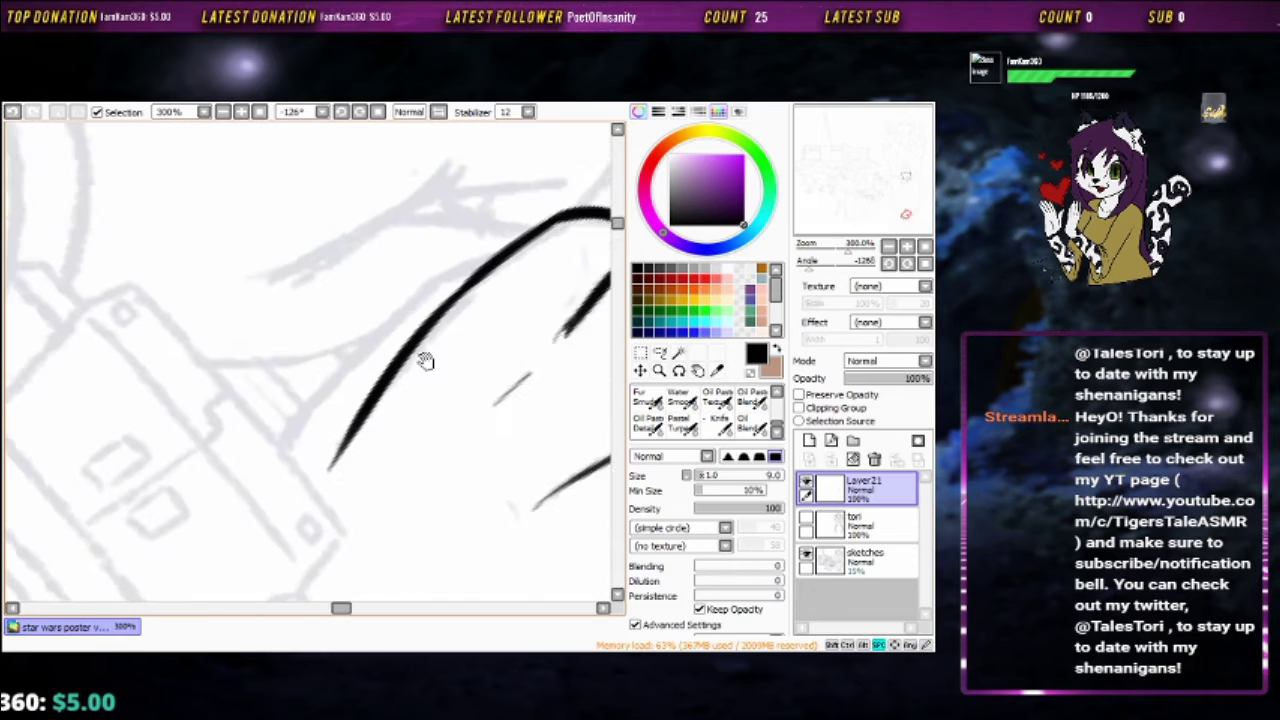
mouse_move(535, 215)
mouse_down()
mouse_move(385, 405)
mouse_move(350, 518)
mouse_up()
key(ctrl+z)
key(Delete)
scroll(346, 350, down, 3)
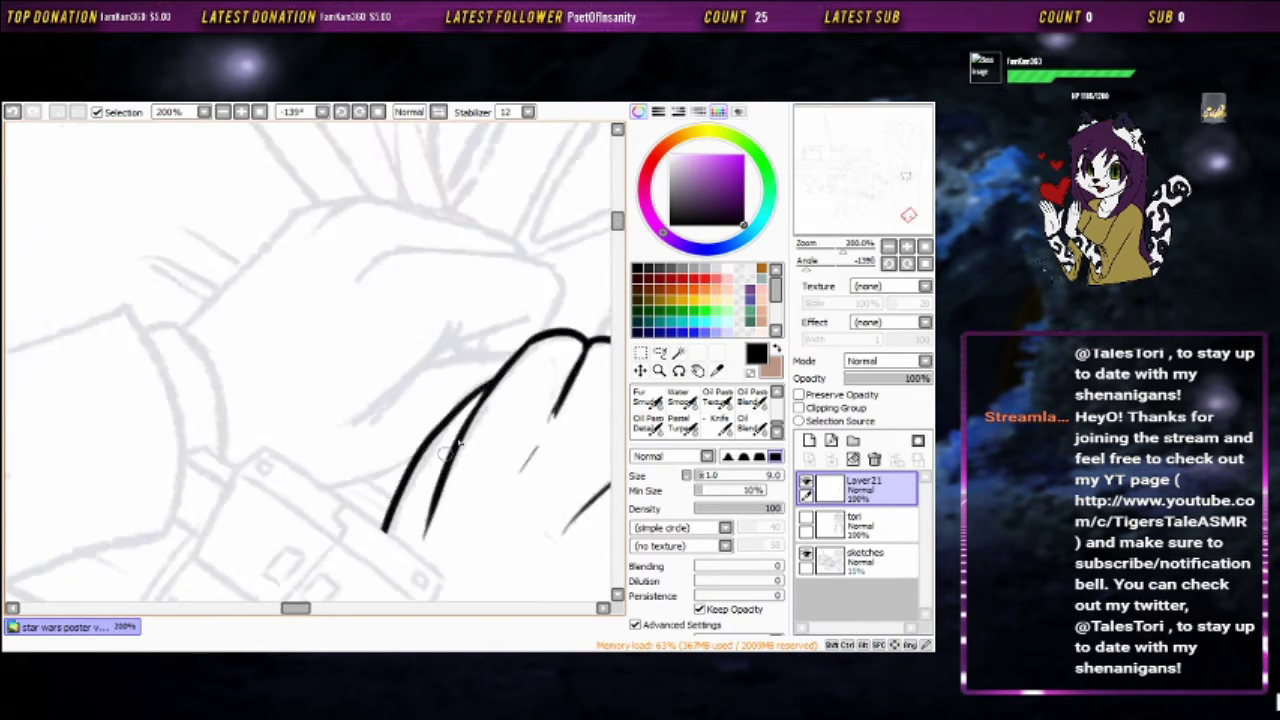
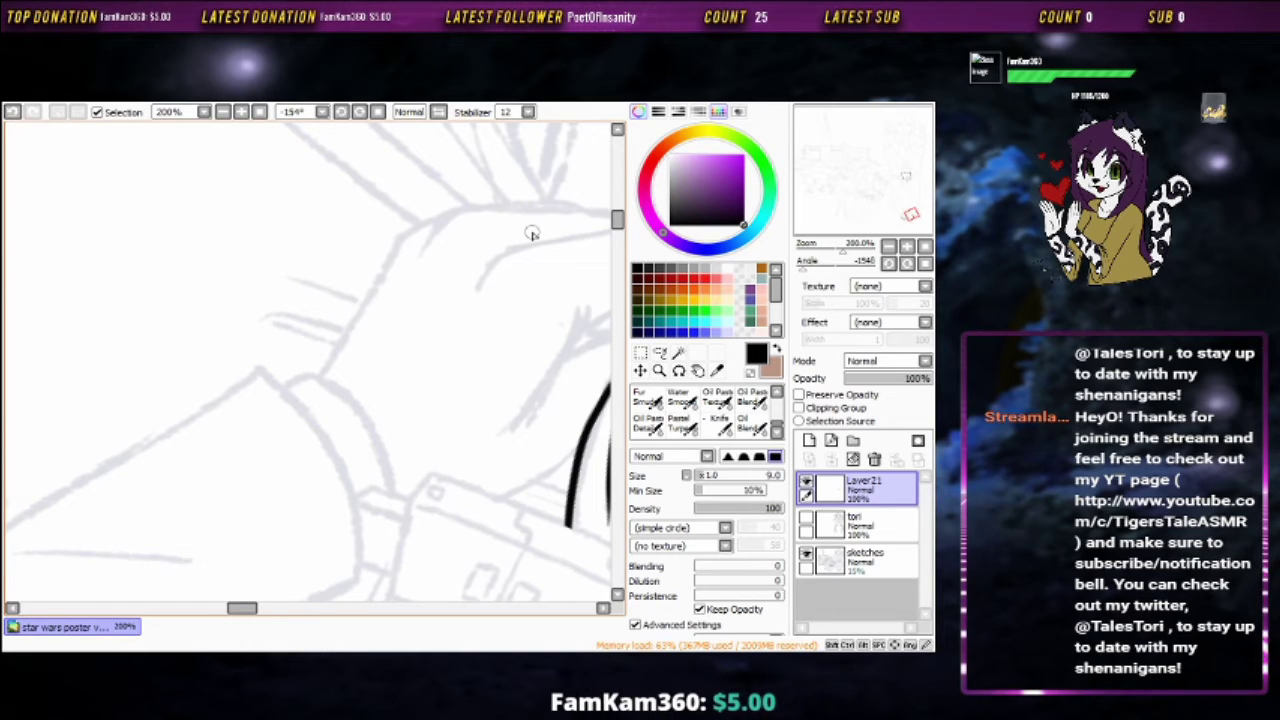
Ink the outer contour of the sketched hand, joining the long straight edge to the bend and the lower edge
mouse_move(503, 190)
mouse_down()
mouse_move(406, 283)
mouse_move(186, 294)
mouse_move(543, 300)
mouse_move(475, 267)
mouse_move(451, 183)
mouse_move(557, 486)
mouse_move(523, 294)
mouse_up()
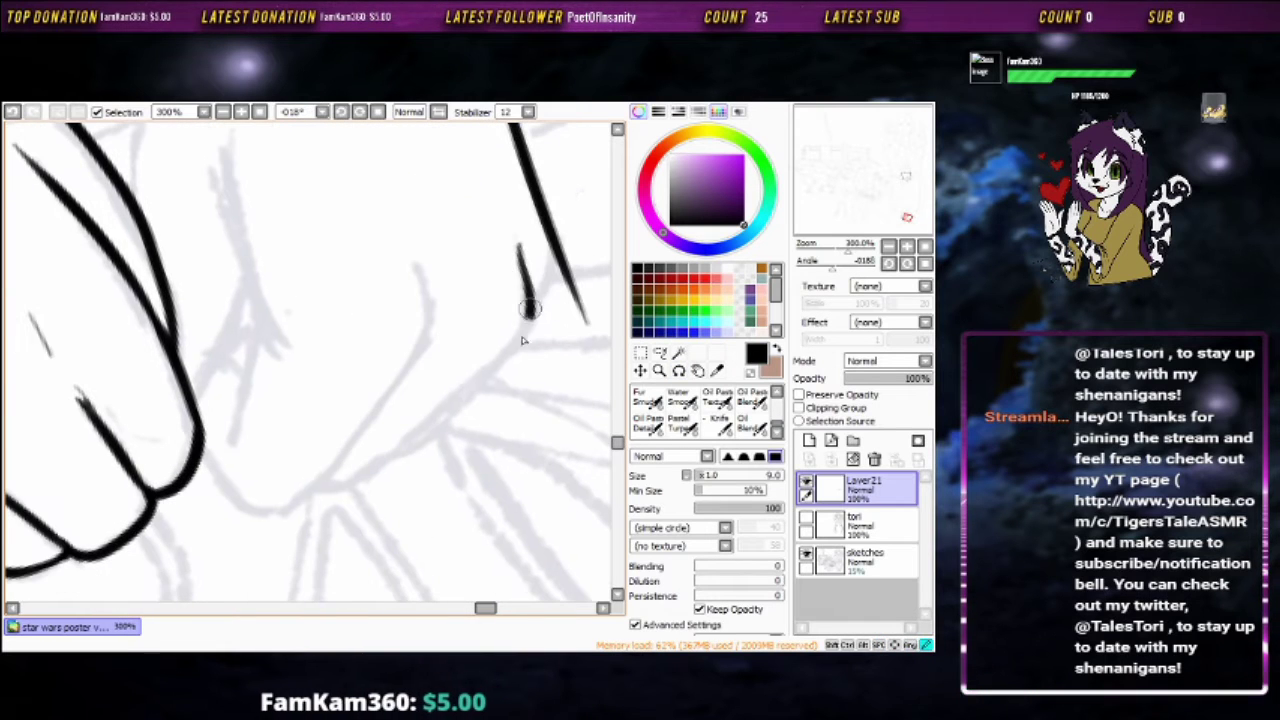
mouse_move(520, 250)
mouse_down()
mouse_move(420, 432)
mouse_move(334, 508)
mouse_move(323, 486)
mouse_move(308, 496)
mouse_up()
key(ctrl+z)
drag(308, 496, 265, 525)
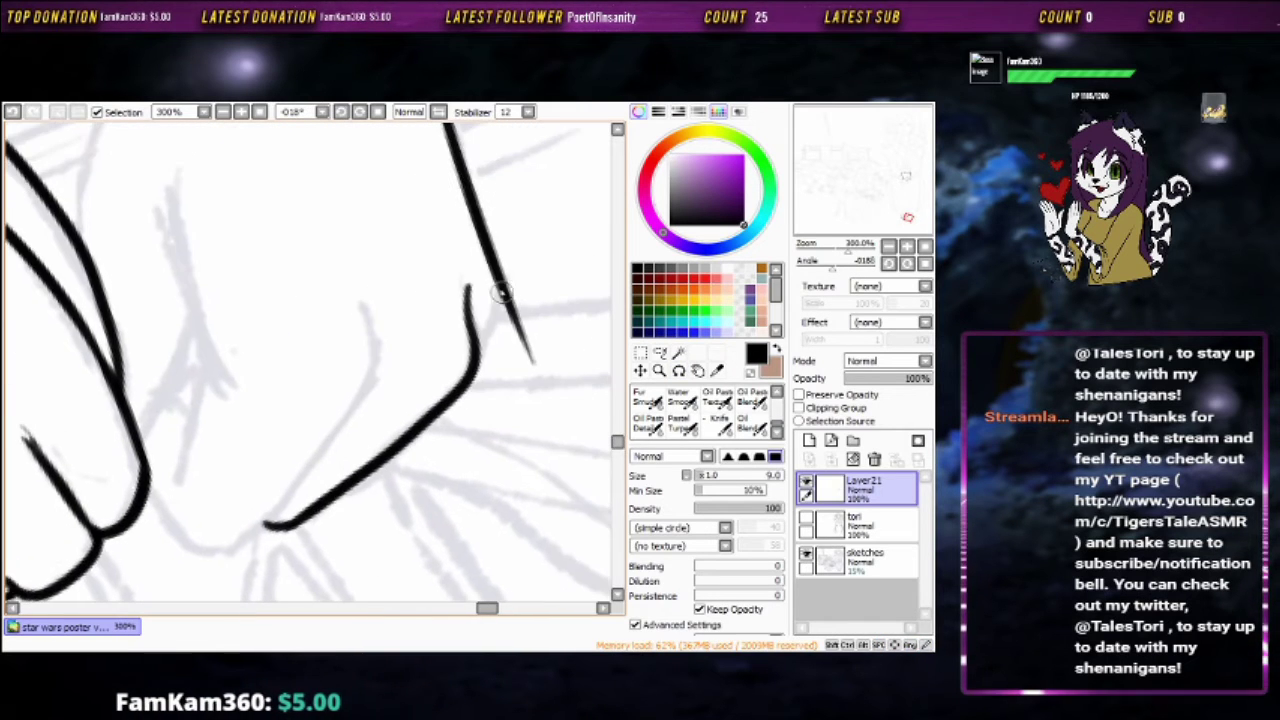
mouse_move(466, 285)
mouse_down()
mouse_move(478, 370)
mouse_move(514, 300)
mouse_move(520, 250)
mouse_up()
key(e)
key(n)
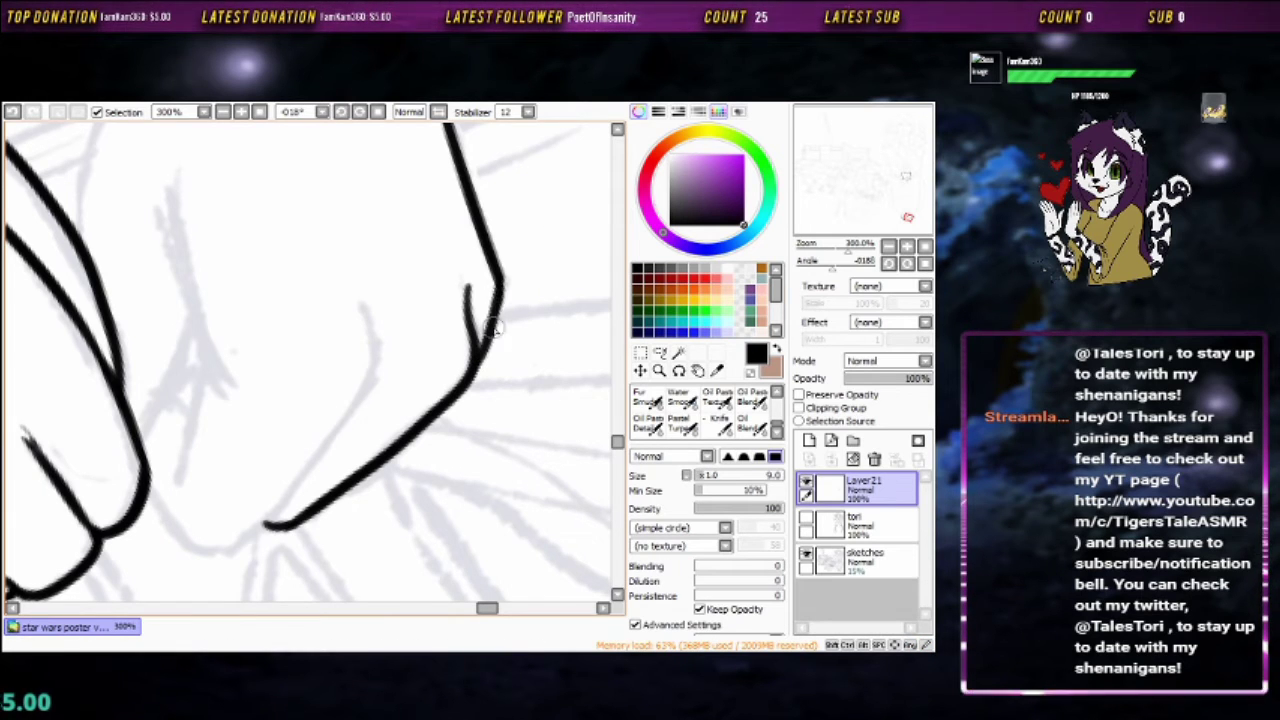
drag(493, 327, 613, 262)
drag(483, 235, 491, 268)
mouse_move(347, 497)
mouse_down()
mouse_move(480, 371)
mouse_move(417, 357)
mouse_move(285, 470)
mouse_move(368, 268)
mouse_up()
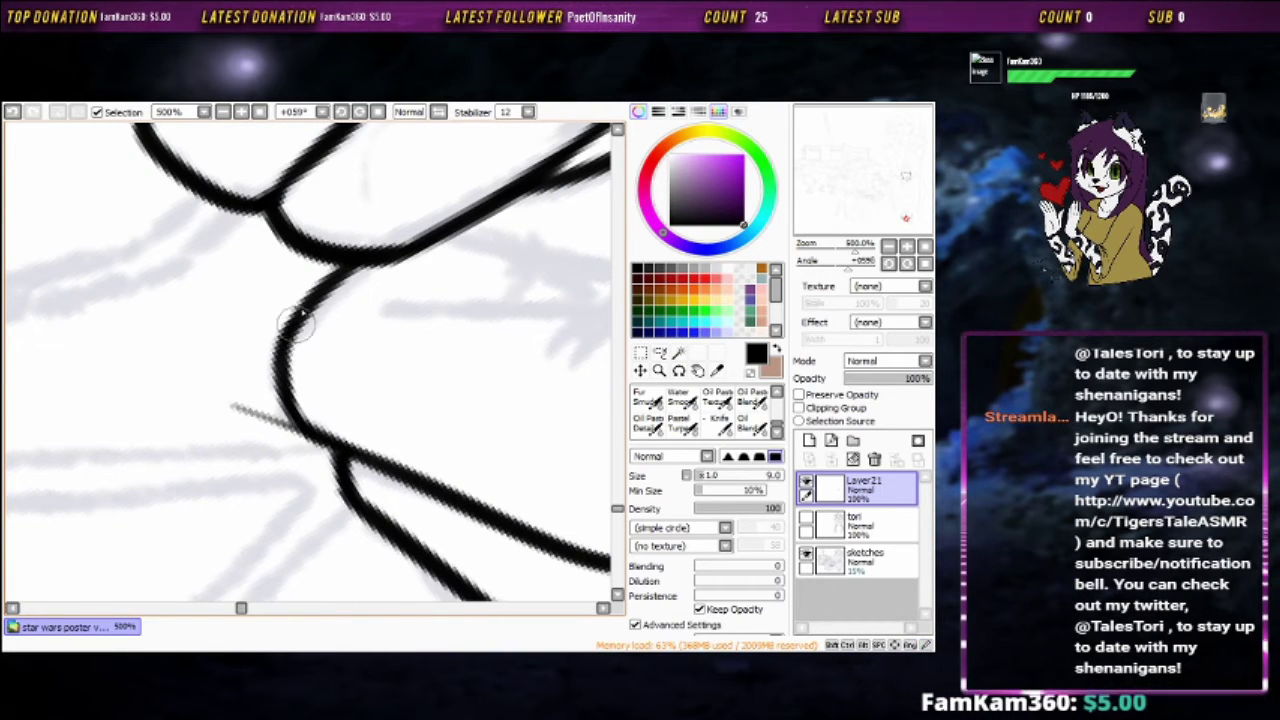
Erase the stray line end beside the finger joint and ink the branching crease lines on the hand
key(e)
key(b)
mouse_move(277, 429)
mouse_down()
mouse_move(449, 346)
mouse_move(483, 306)
mouse_up()
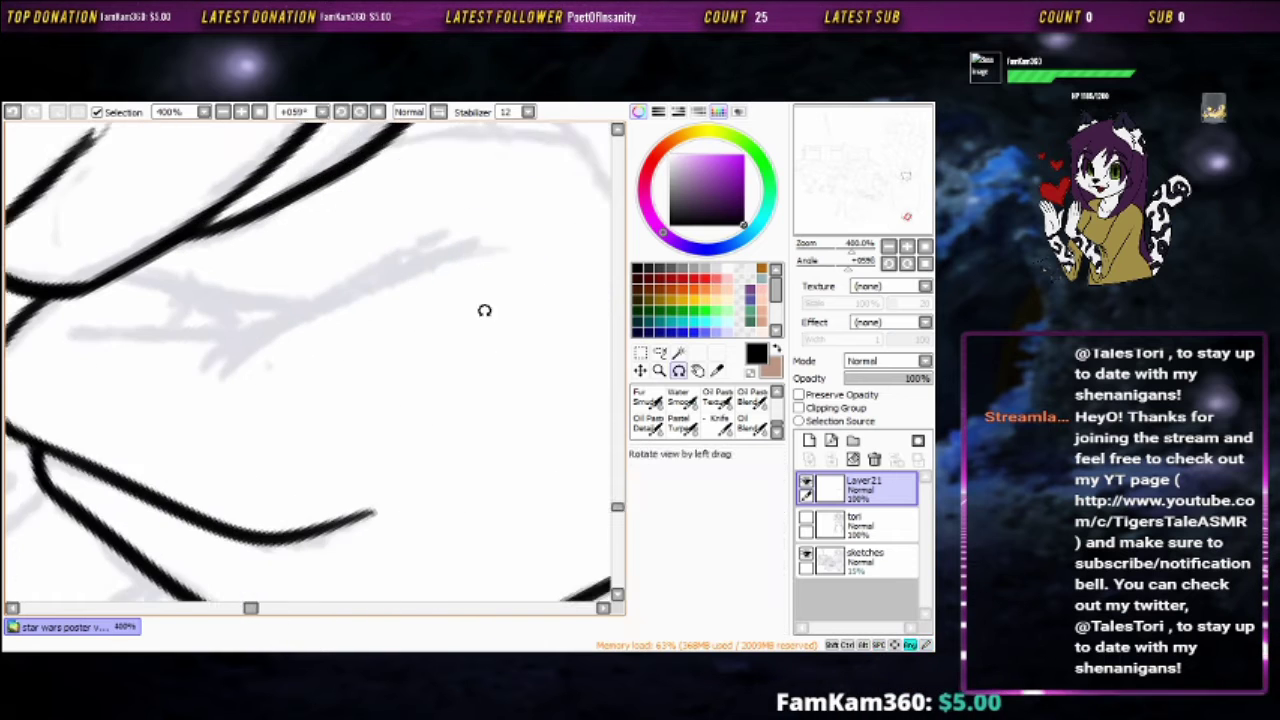
drag(200, 400, 423, 214)
drag(350, 250, 420, 196)
mouse_move(307, 285)
mouse_down()
mouse_move(351, 364)
mouse_move(338, 512)
mouse_up()
drag(318, 400, 345, 520)
mouse_move(366, 462)
mouse_down()
mouse_move(380, 409)
mouse_move(323, 351)
mouse_move(628, 390)
mouse_move(429, 371)
mouse_move(429, 295)
mouse_move(286, 406)
mouse_up()
Create a new layer and clean up the crossing crease lines on the hand
key(ctrl+shift+n)
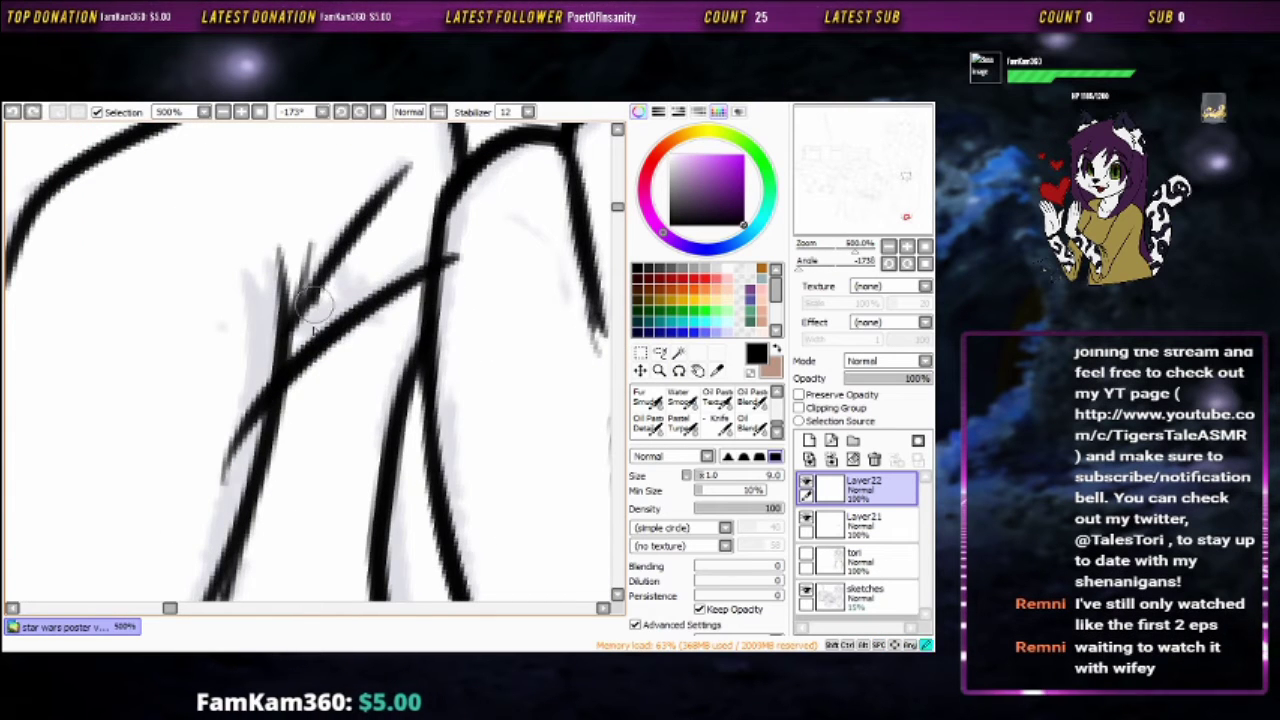
drag(315, 330, 386, 320)
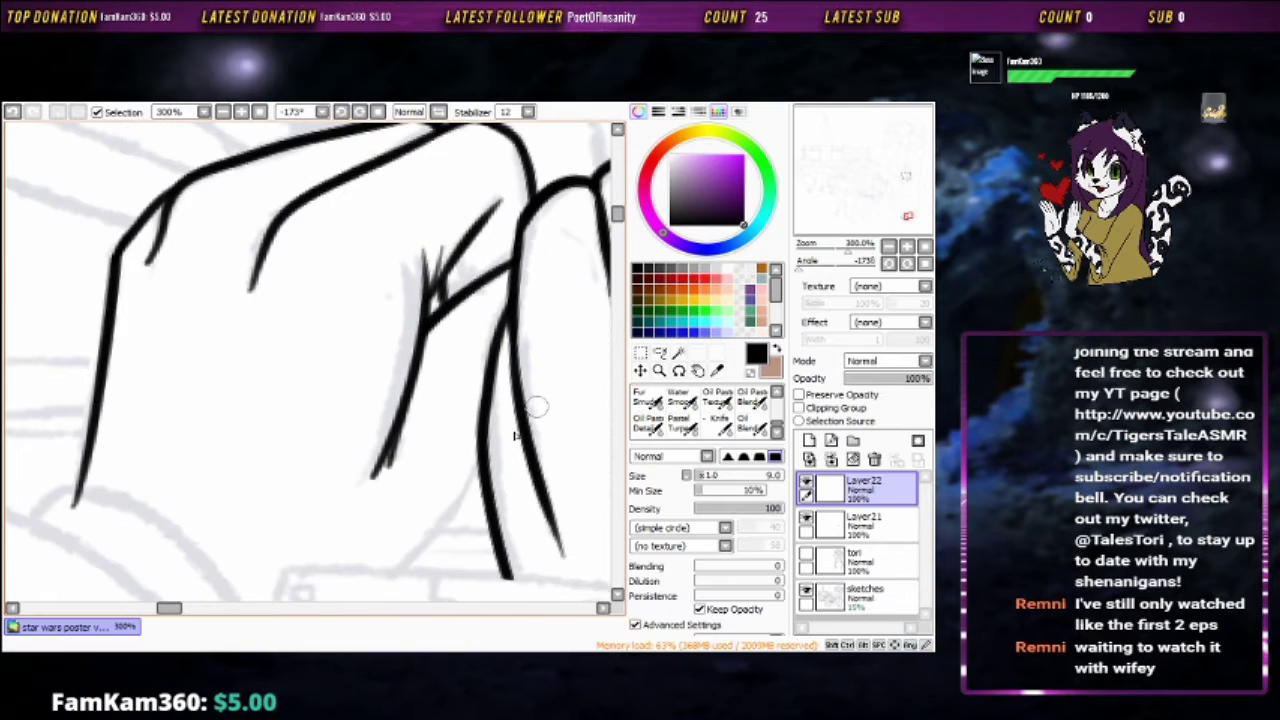
mouse_move(423, 371)
mouse_down()
mouse_move(119, 348)
mouse_move(354, 357)
mouse_move(480, 271)
mouse_move(451, 329)
mouse_move(323, 333)
mouse_up()
key(b)
Ink the first stretch of the man's hairline above the forehead with a wavy black line
scroll(471, 423, down, 6)
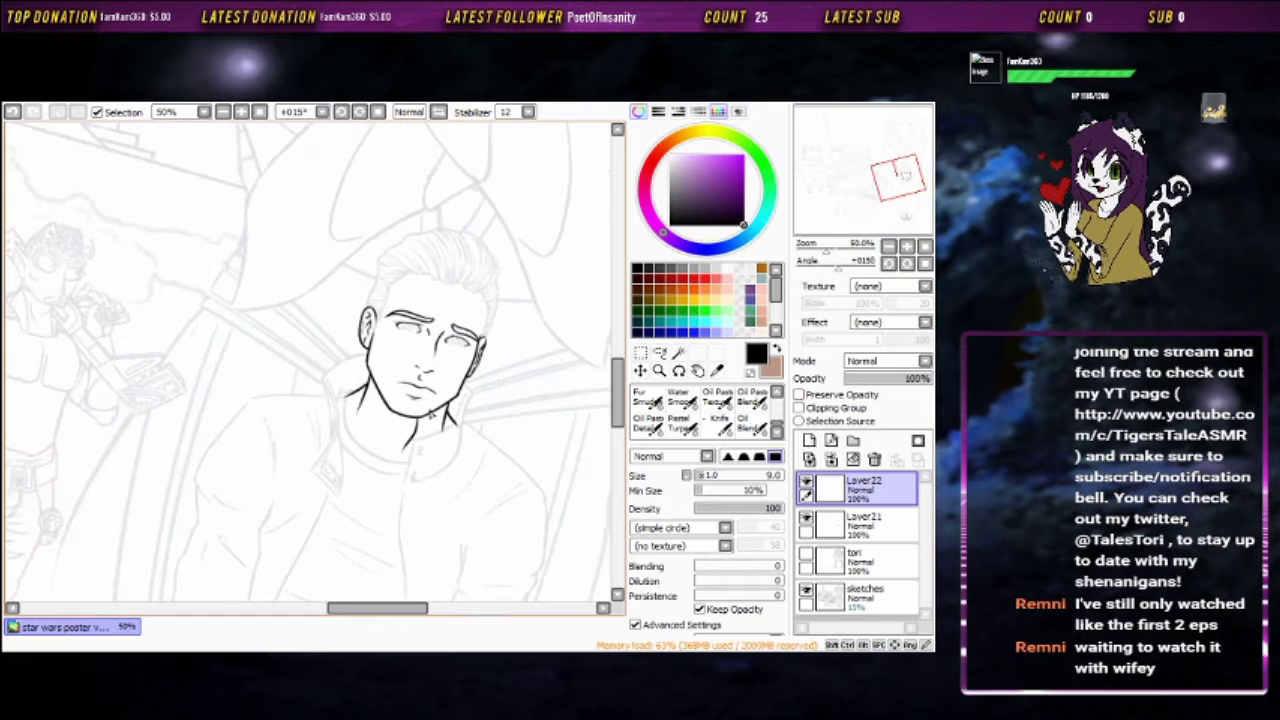
scroll(440, 300, up, 4)
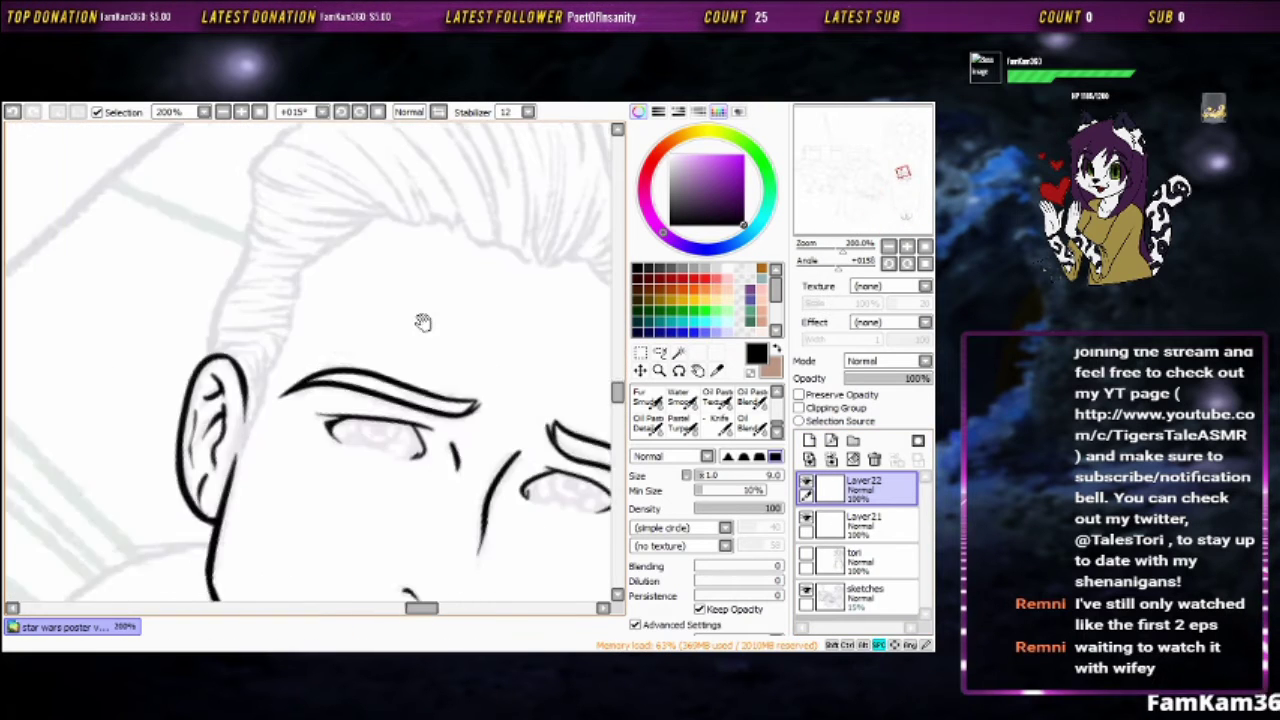
drag(478, 352, 540, 240)
key(ctrl+z)
scroll(487, 360, down, 2)
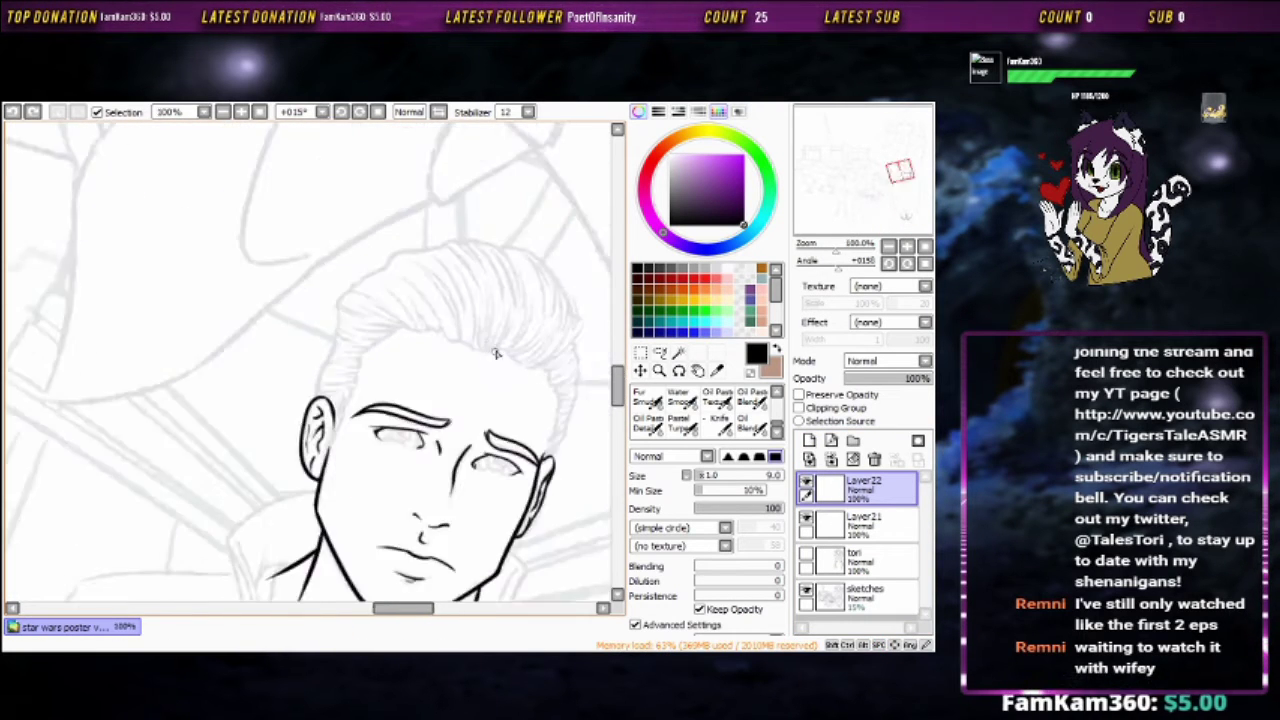
scroll(320, 330, up, 4)
drag(290, 272, 325, 330)
mouse_move(480, 372)
mouse_down()
mouse_move(491, 391)
mouse_move(340, 375)
mouse_move(457, 429)
mouse_move(397, 348)
mouse_up()
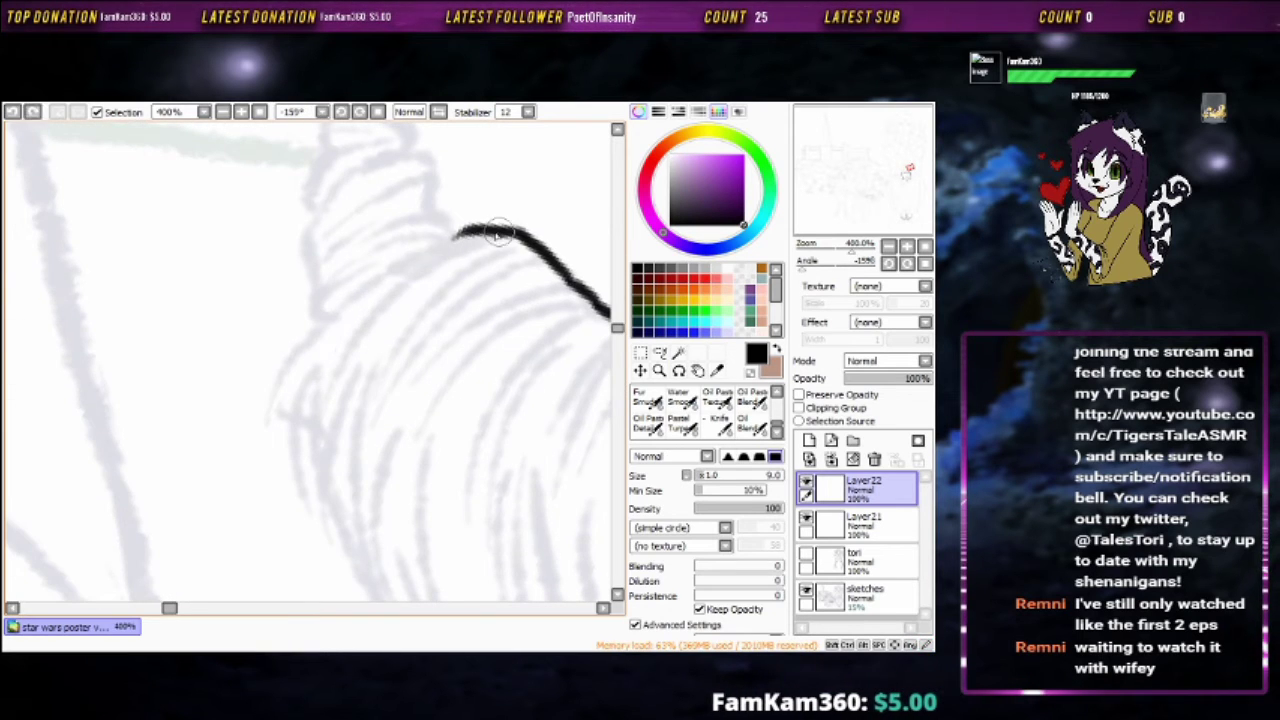
drag(440, 238, 316, 388)
Continue the jagged hairline across the forehead, following the sketched hair roots
scroll(408, 334, up, 2)
drag(458, 330, 382, 347)
mouse_move(449, 287)
mouse_down()
mouse_move(494, 277)
mouse_move(470, 300)
mouse_up()
mouse_move(410, 240)
mouse_down()
mouse_move(360, 300)
mouse_move(355, 350)
mouse_up()
drag(380, 300, 340, 335)
mouse_move(370, 328)
mouse_down()
mouse_move(318, 250)
mouse_move(382, 392)
mouse_move(430, 425)
mouse_up()
scroll(318, 250, up, 3)
mouse_move(430, 425)
mouse_down()
mouse_move(170, 363)
mouse_move(370, 436)
mouse_move(300, 430)
mouse_up()
mouse_move(314, 440)
mouse_down()
mouse_move(298, 420)
mouse_move(384, 355)
mouse_up()
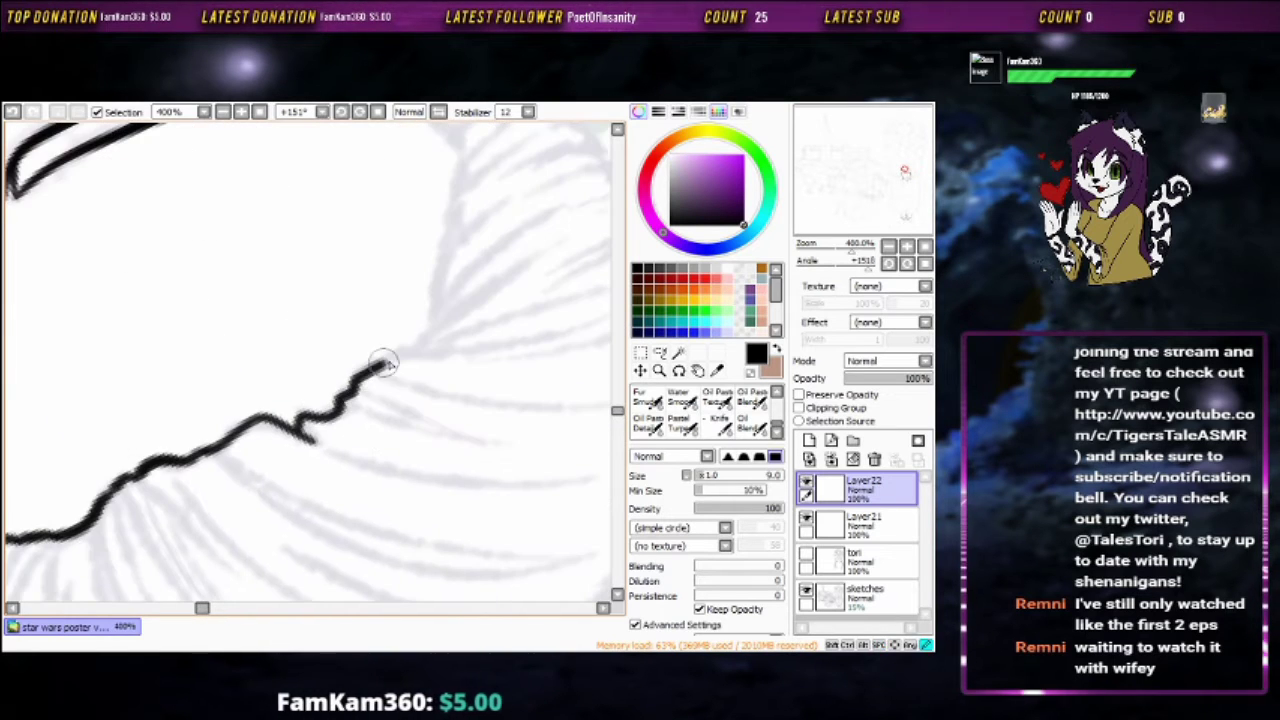
Ink the hairline with short strand strokes from the forehead corner down the temple to the ear
mouse_move(552, 340)
mouse_down()
mouse_move(420, 360)
mouse_move(324, 458)
mouse_up()
scroll(400, 370, up, 3)
mouse_move(474, 370)
mouse_down()
mouse_move(330, 432)
mouse_move(300, 488)
mouse_up()
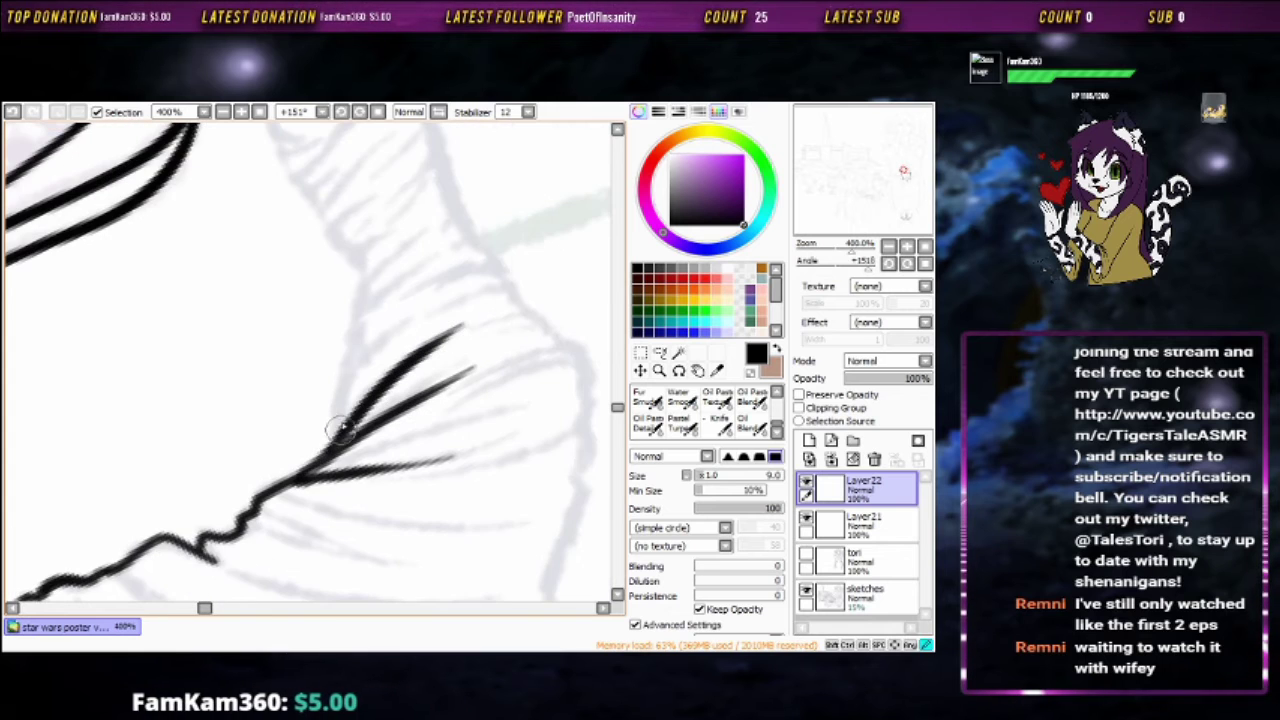
mouse_move(340, 430)
mouse_down()
mouse_move(402, 353)
mouse_move(454, 416)
mouse_move(385, 411)
mouse_move(411, 373)
mouse_move(465, 337)
mouse_up()
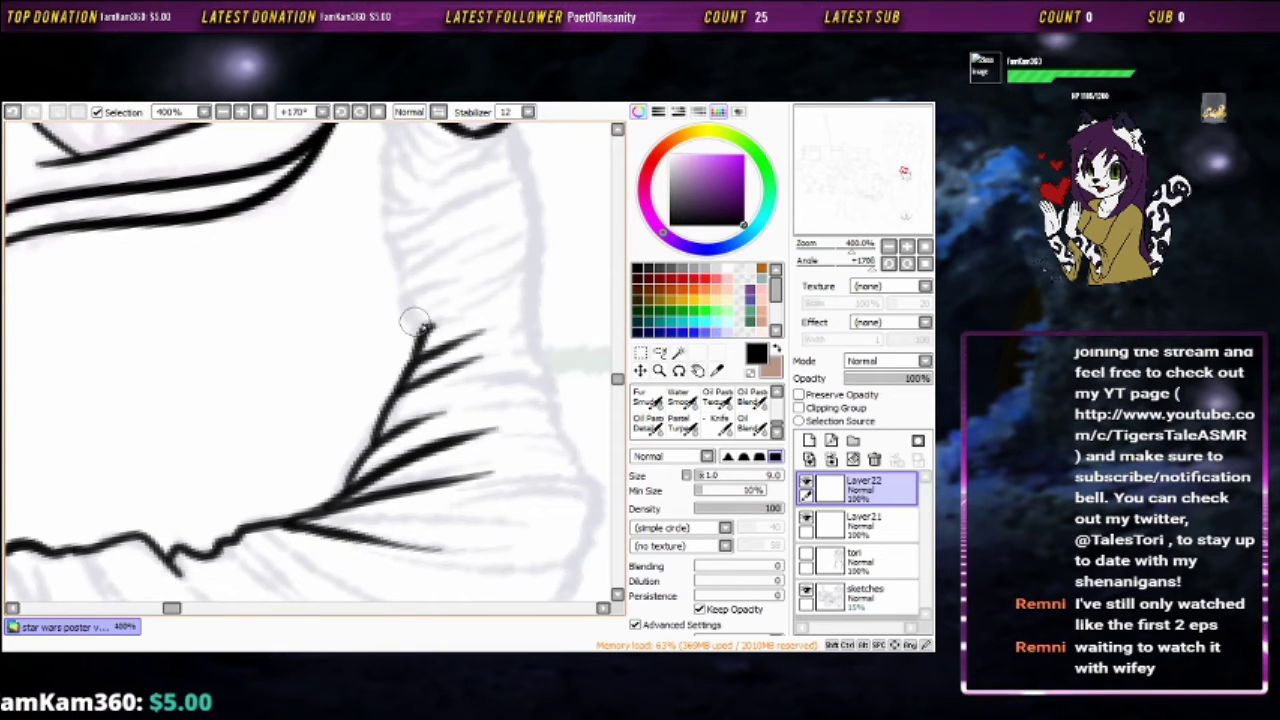
drag(407, 300, 405, 355)
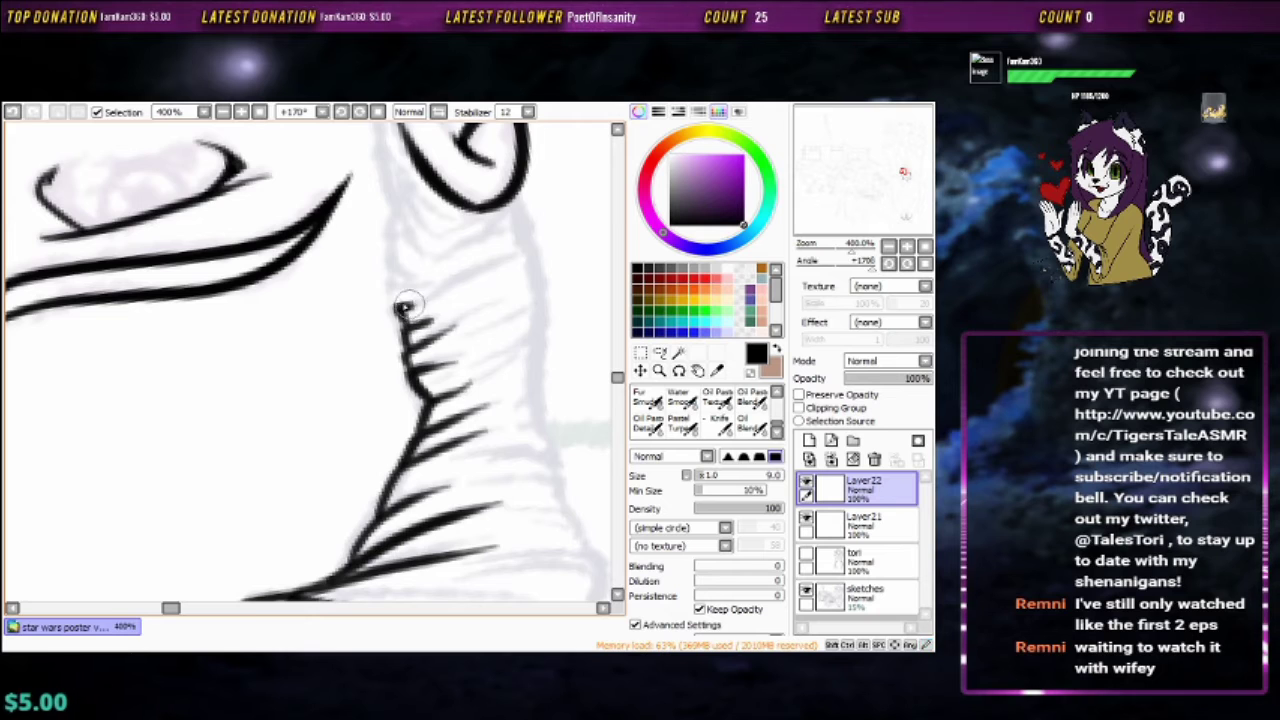
drag(400, 253, 495, 314)
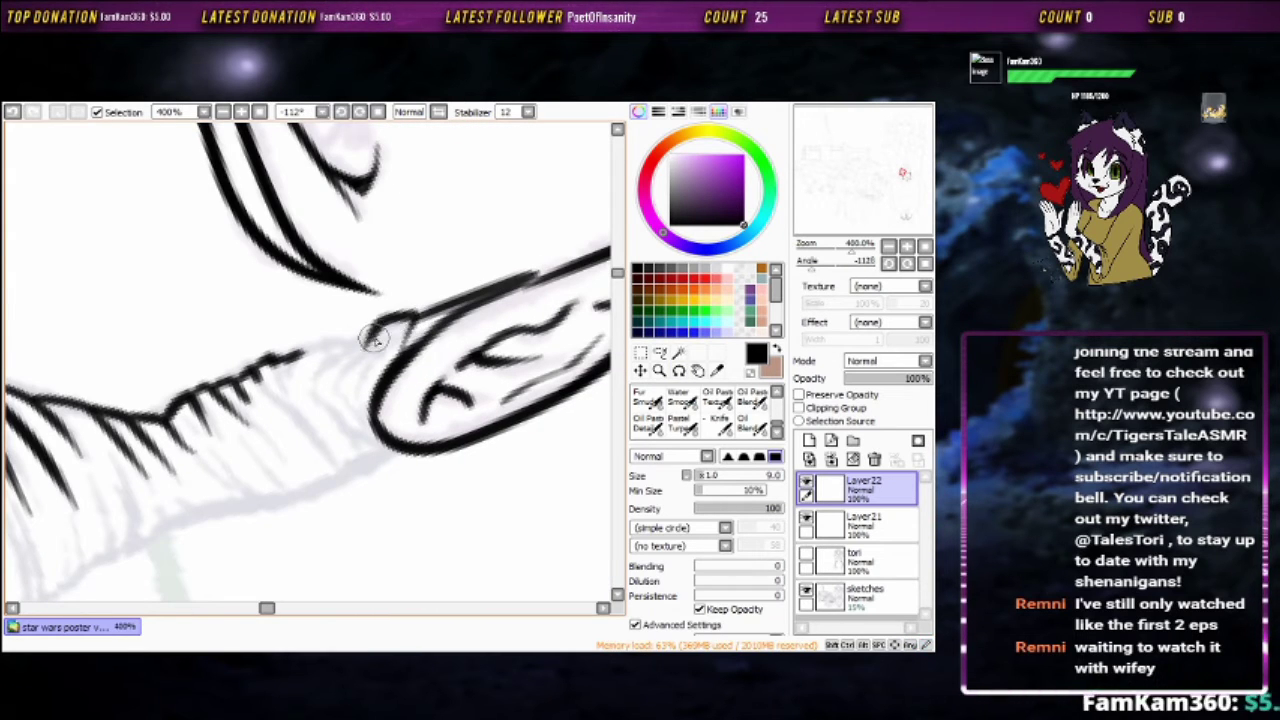
drag(368, 375, 433, 257)
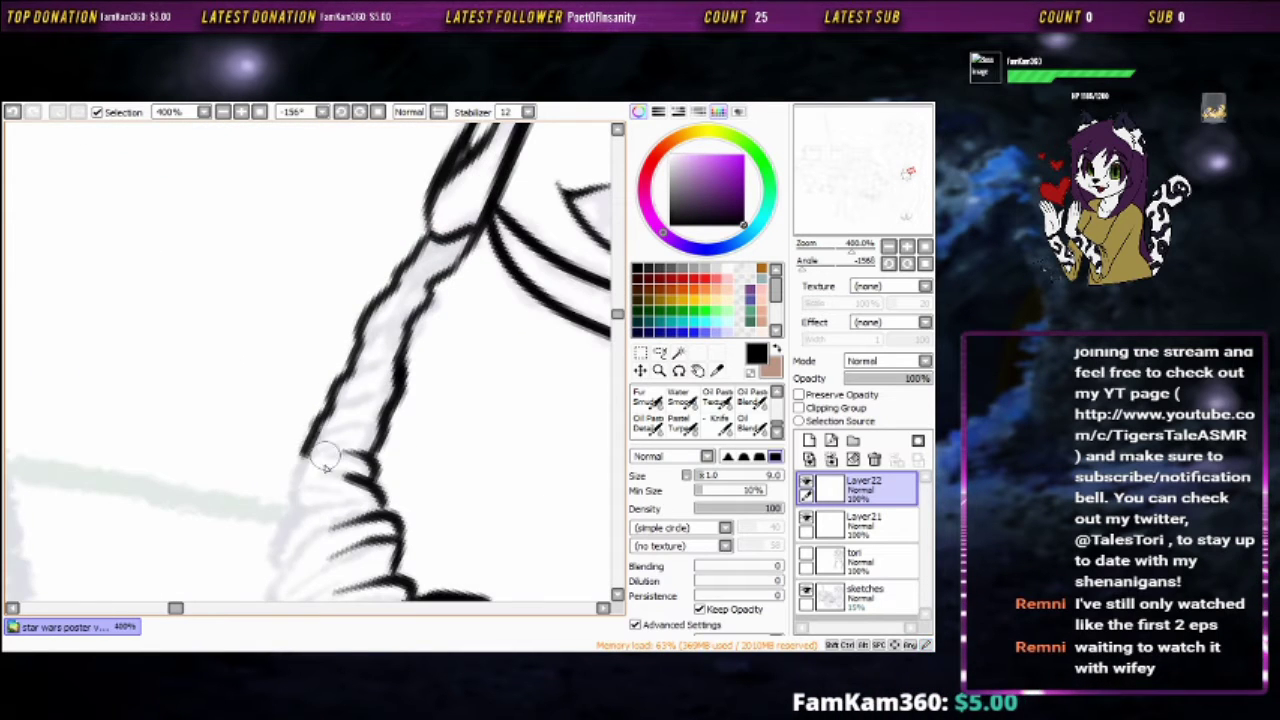
Ink the outer contour of the hair on the opposite side of the head up to the front crest, redoing the crest's edge
drag(325, 463, 506, 254)
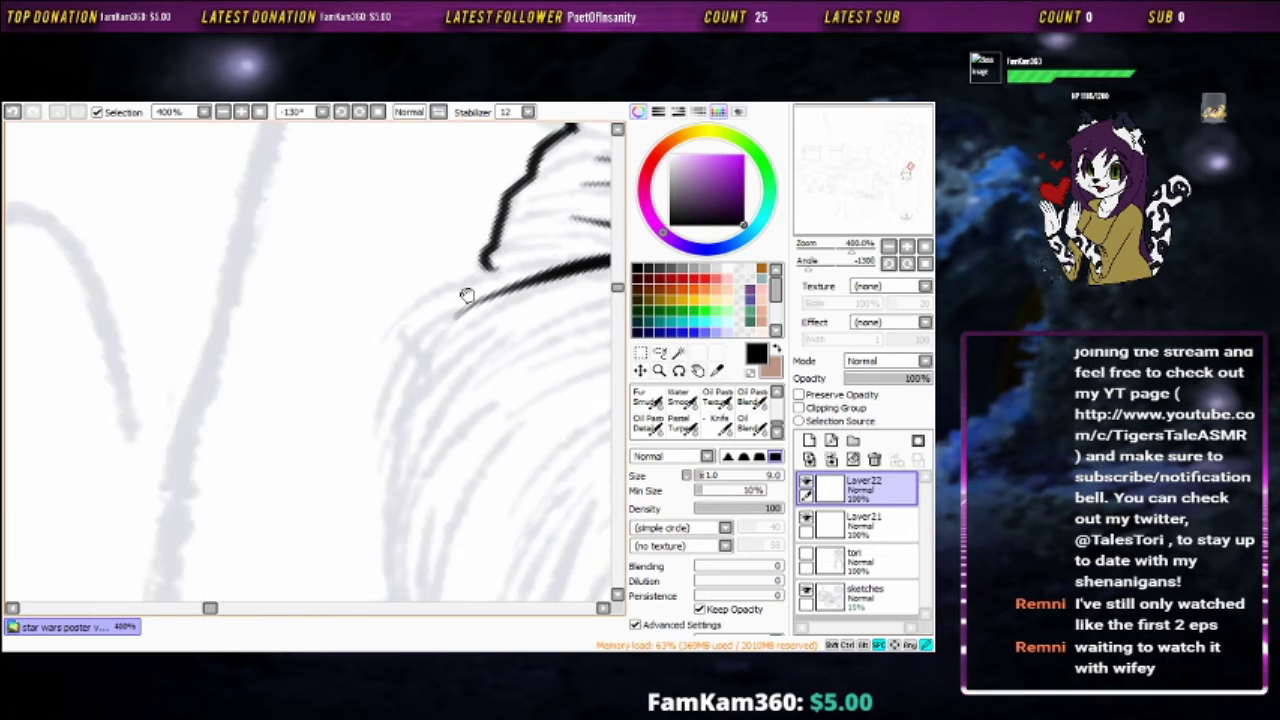
drag(466, 214, 429, 329)
drag(329, 434, 368, 348)
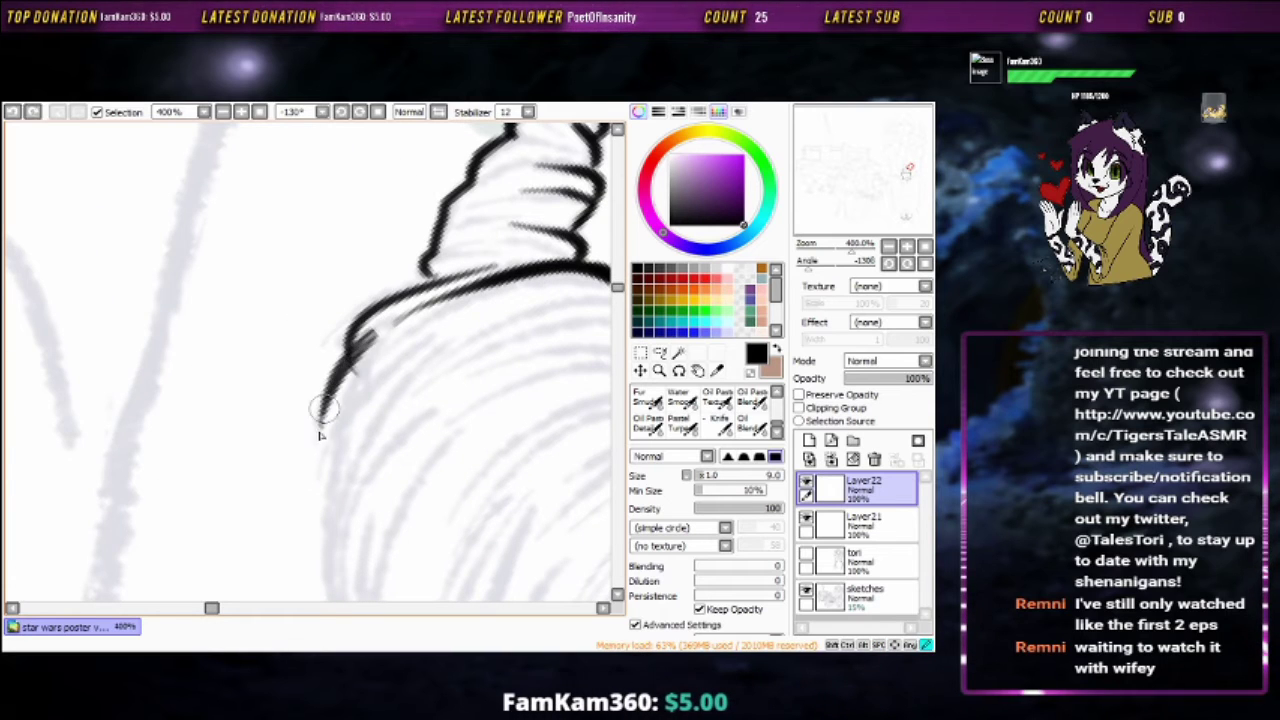
key(ctrl+z)
key(ctrl+z)
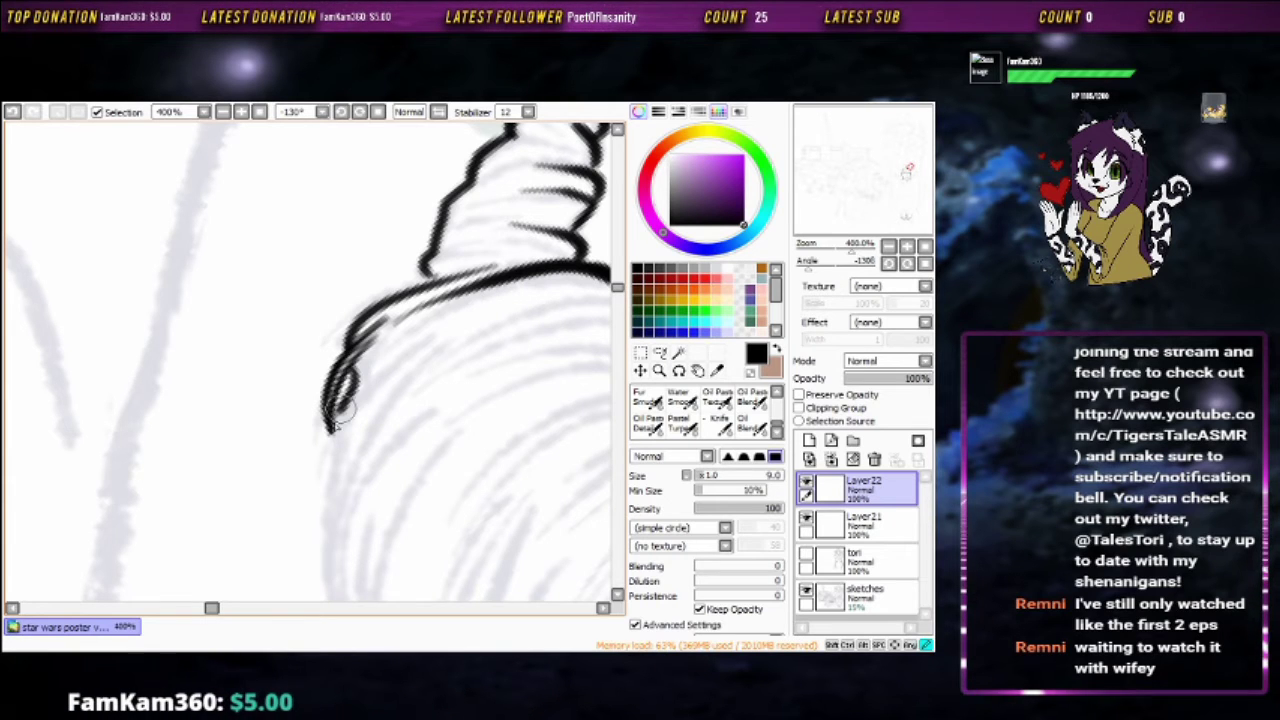
mouse_move(338, 412)
mouse_down()
mouse_move(394, 286)
mouse_move(449, 268)
mouse_up()
drag(333, 418, 457, 376)
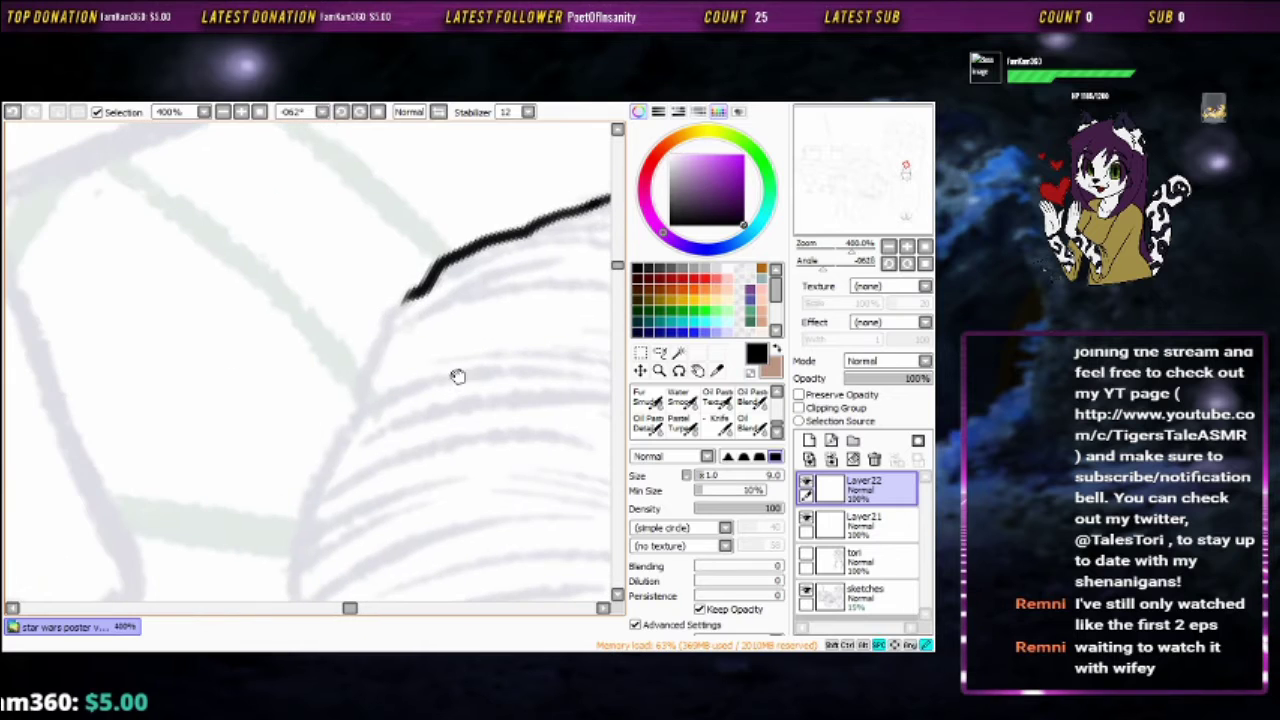
Ink the outer hair contour over the top of the head and down the side to the ear
drag(380, 347, 404, 240)
drag(330, 405, 342, 298)
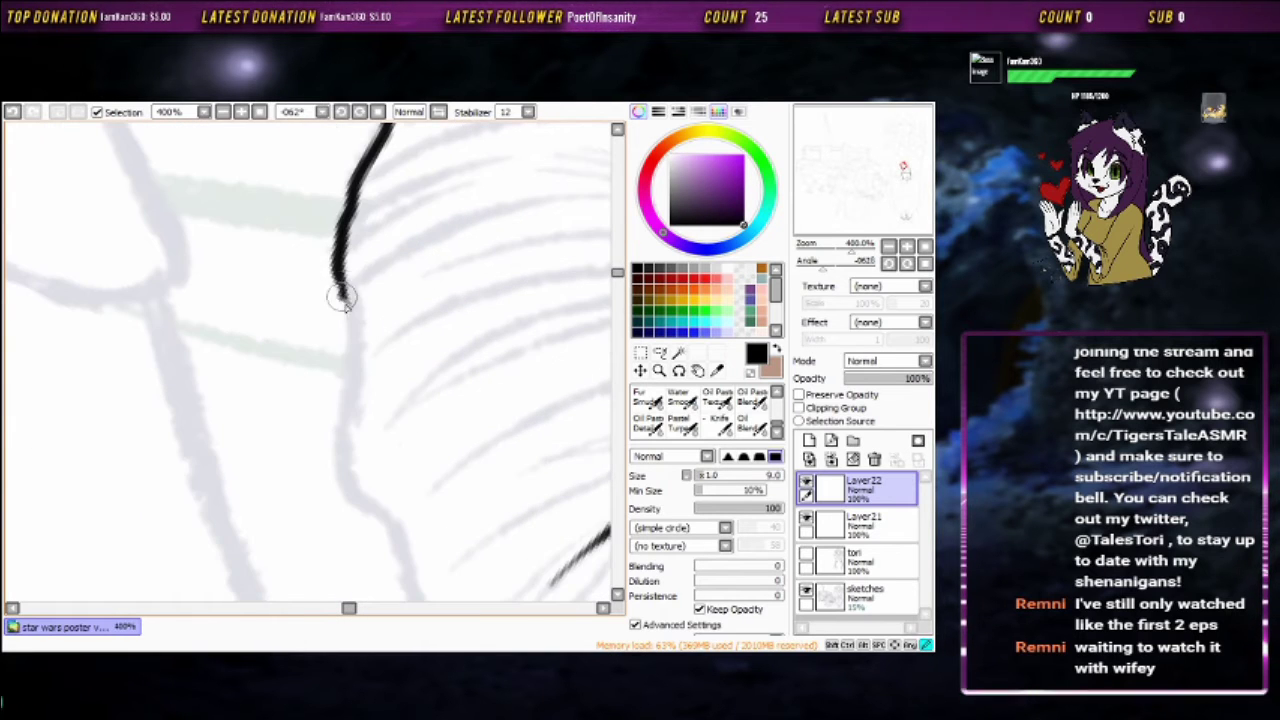
drag(423, 548, 421, 278)
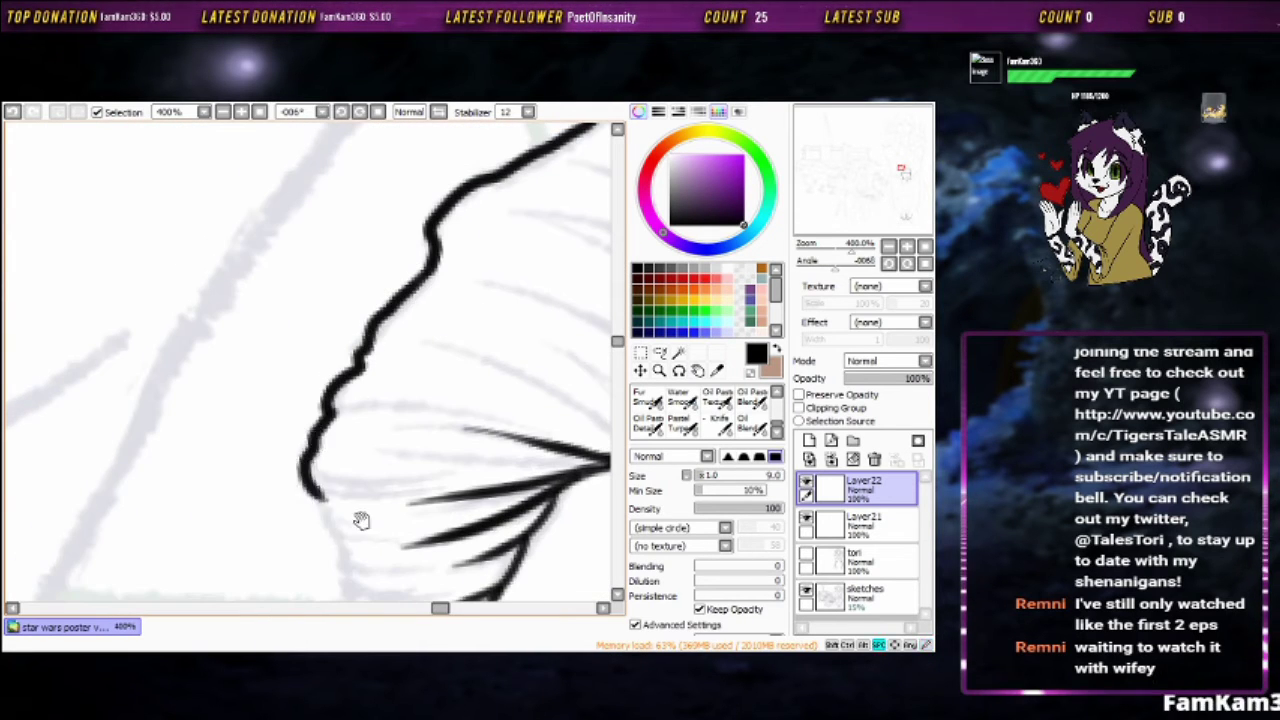
mouse_move(361, 521)
mouse_down()
mouse_move(300, 440)
mouse_move(434, 320)
mouse_up()
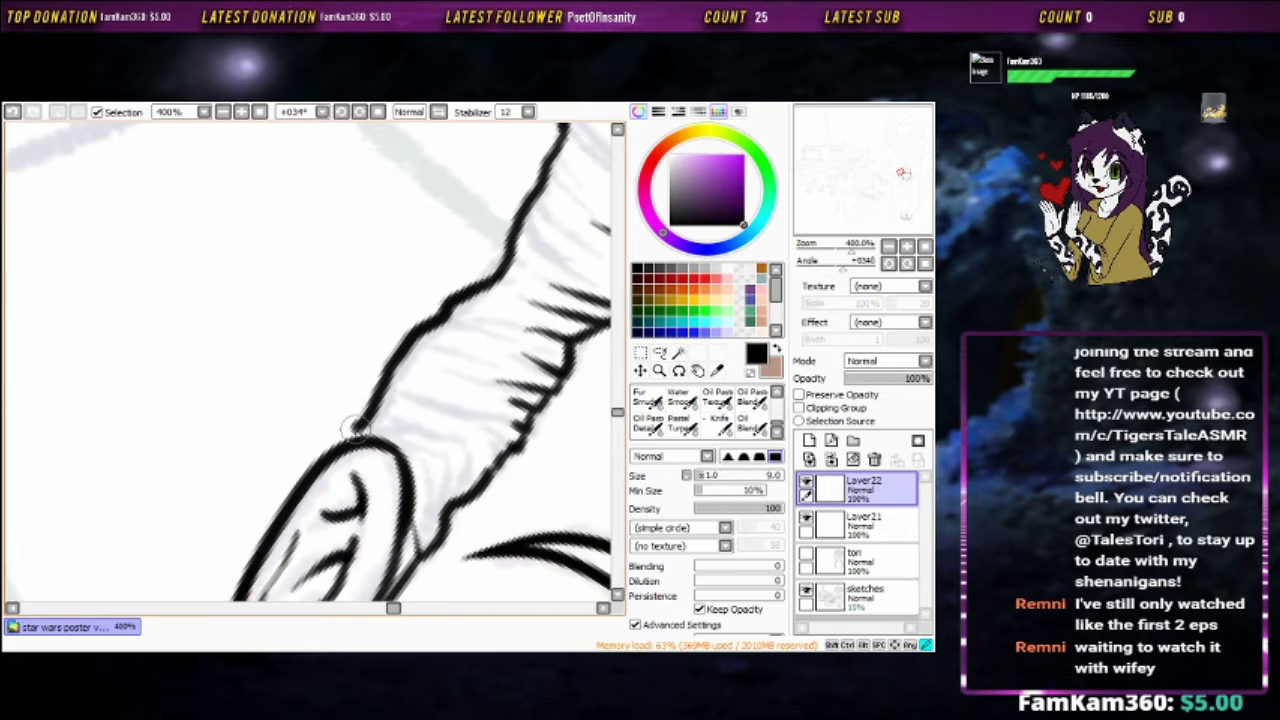
Add a new layer and ink the first long curved strands inside the swept-back hair
scroll(355, 428, down, 5)
drag(349, 240, 340, 300)
click(809, 440)
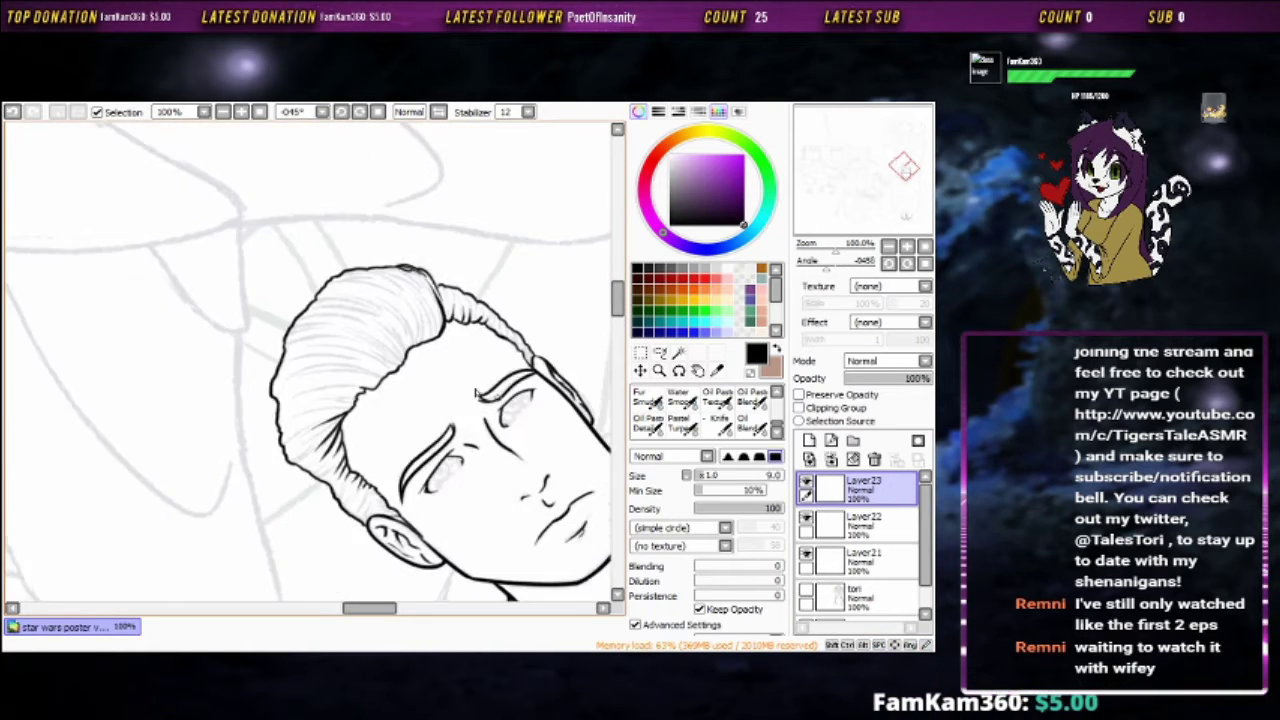
scroll(477, 393, up, 5)
mouse_move(460, 340)
mouse_down()
mouse_move(380, 266)
mouse_move(380, 300)
mouse_up()
mouse_move(330, 350)
mouse_down()
mouse_move(460, 261)
mouse_move(384, 338)
mouse_up()
mouse_move(500, 282)
mouse_down()
mouse_move(350, 448)
mouse_move(414, 376)
mouse_up()
mouse_move(484, 330)
mouse_down()
mouse_move(357, 451)
mouse_move(460, 280)
mouse_move(446, 290)
mouse_up()
mouse_move(318, 362)
mouse_down()
mouse_move(272, 498)
mouse_move(286, 562)
mouse_up()
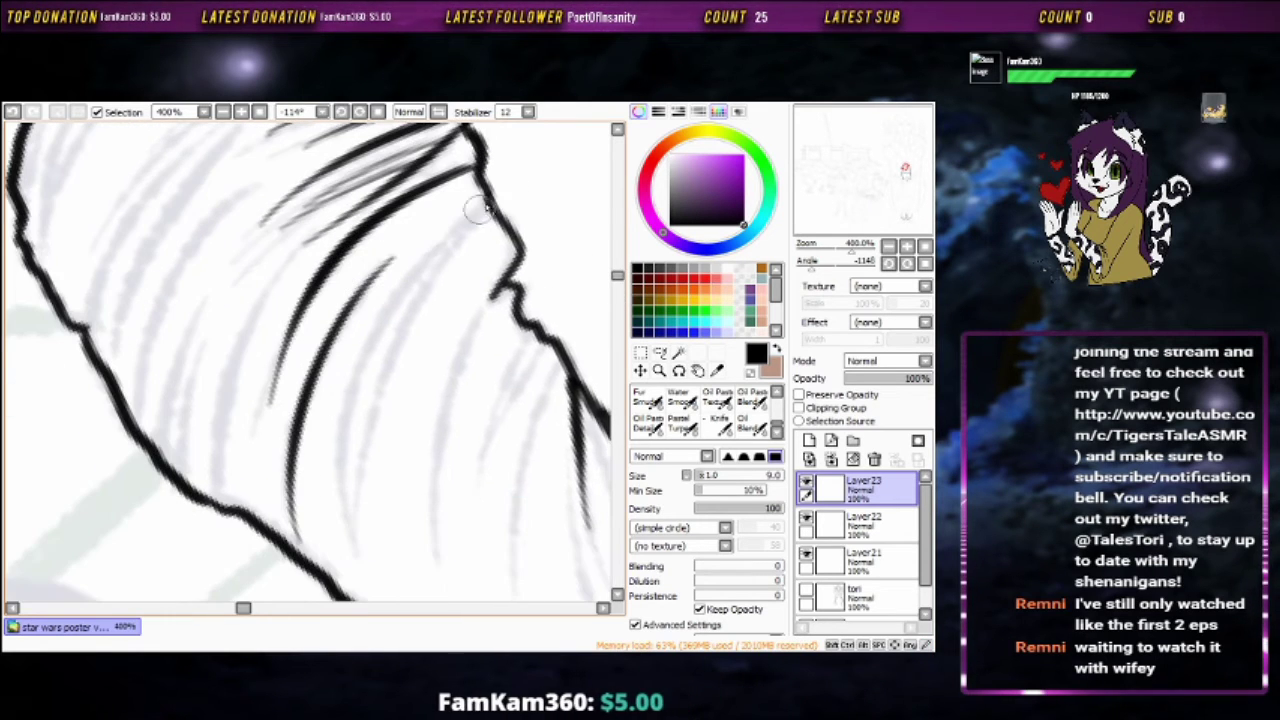
Ink more curved strands through the hair from the forehead hairline toward the temple
drag(429, 366, 372, 316)
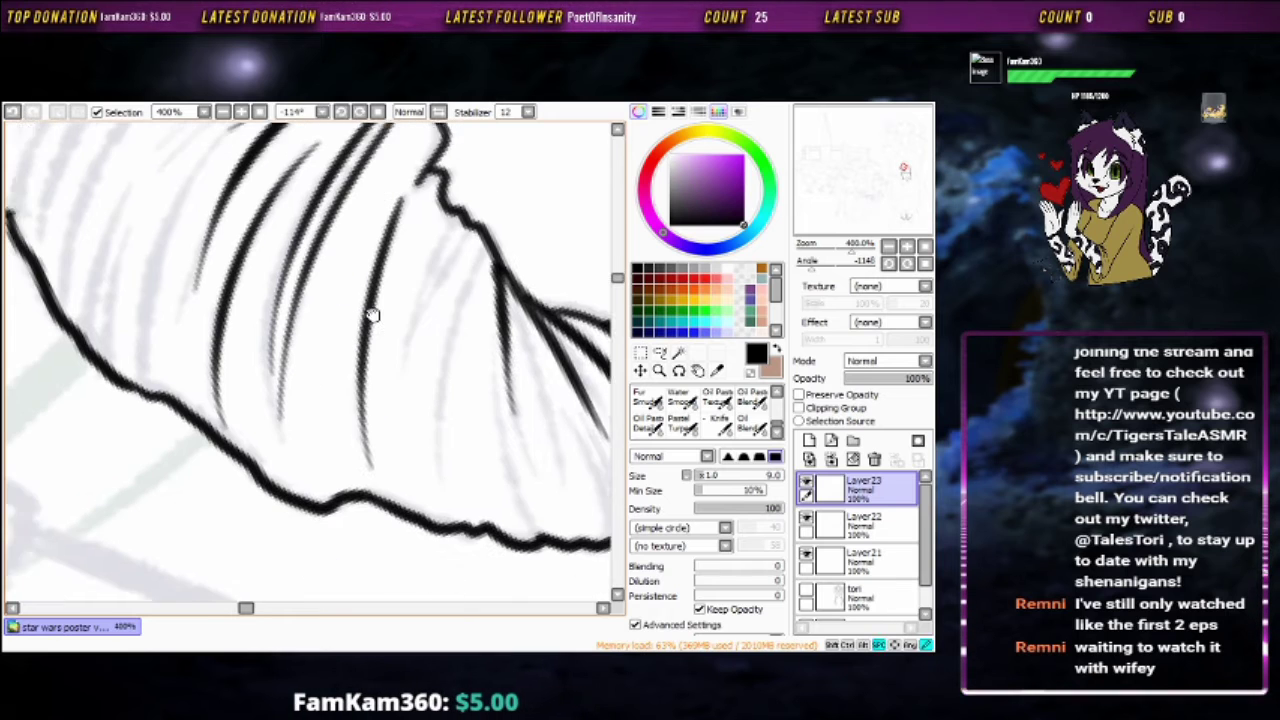
mouse_move(455, 185)
mouse_down()
mouse_move(380, 370)
mouse_move(385, 335)
mouse_up()
drag(462, 220, 415, 490)
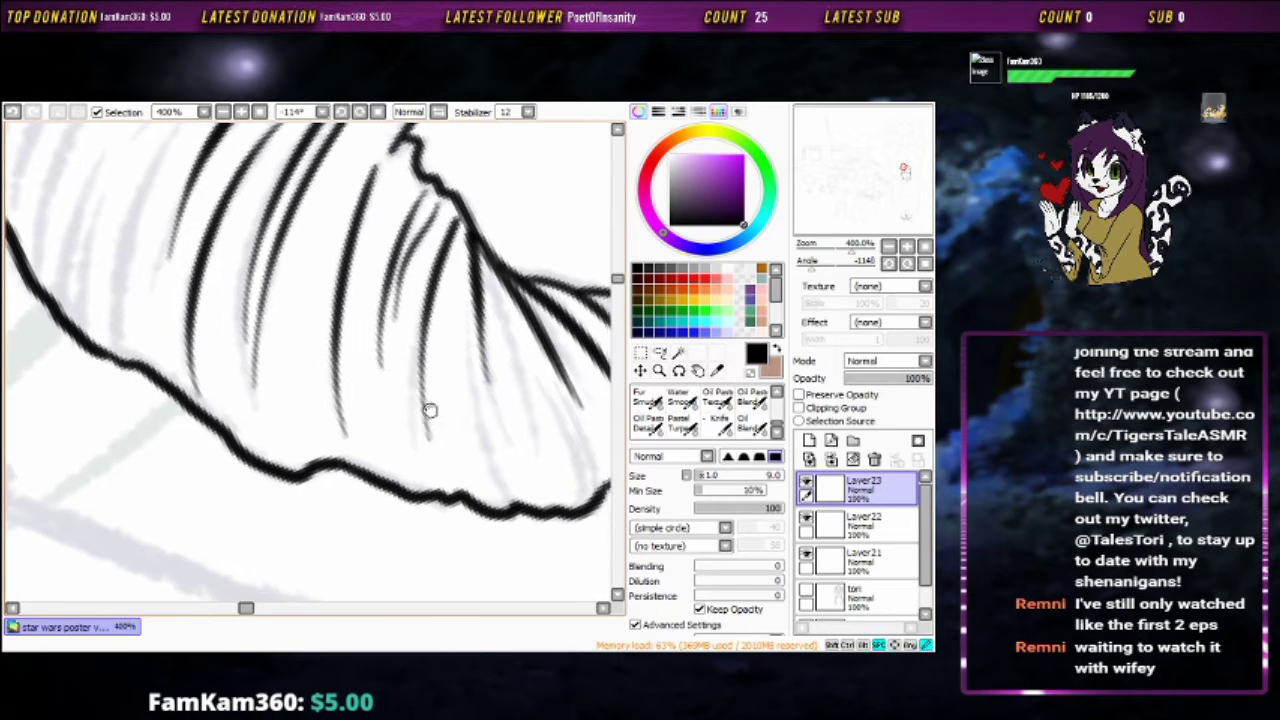
mouse_move(429, 410)
mouse_down()
mouse_move(400, 451)
mouse_move(400, 349)
mouse_move(430, 440)
mouse_up()
mouse_move(445, 310)
mouse_down()
mouse_move(400, 350)
mouse_move(445, 385)
mouse_up()
drag(448, 340, 470, 415)
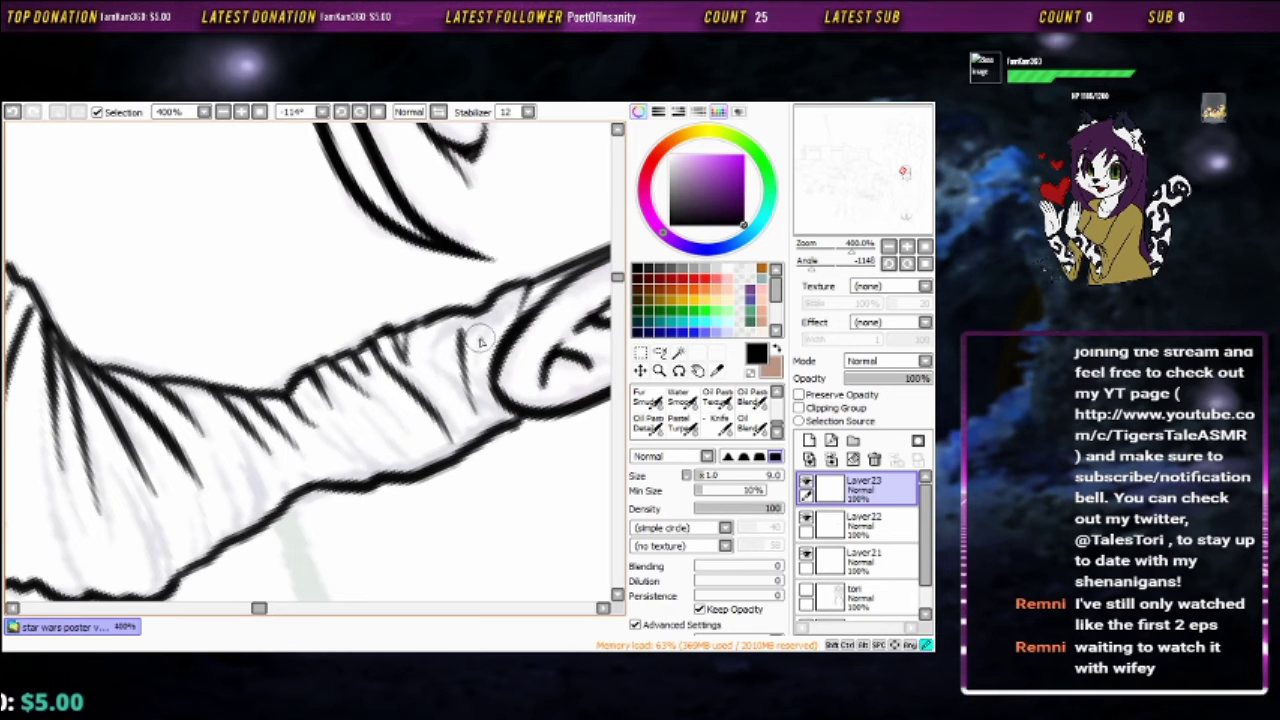
Ink short strand lines in the side hair just above the ear
key(Delete)
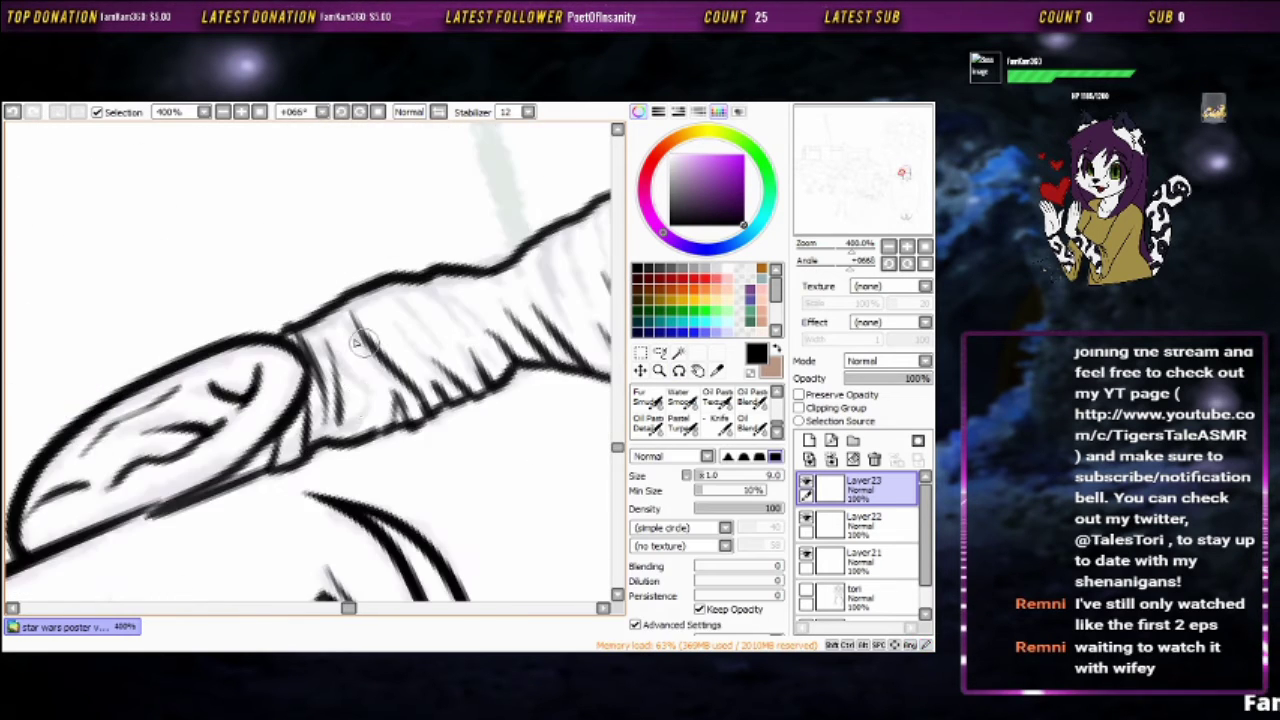
mouse_move(368, 432)
mouse_down()
mouse_move(330, 380)
mouse_move(323, 337)
mouse_move(443, 289)
mouse_move(373, 455)
mouse_move(334, 291)
mouse_move(234, 494)
mouse_move(476, 235)
mouse_move(410, 440)
mouse_up()
key(n)
key(b)
Ink strand lines along the edge of the swept-back hair and into the top of the far side hair
drag(455, 212, 345, 400)
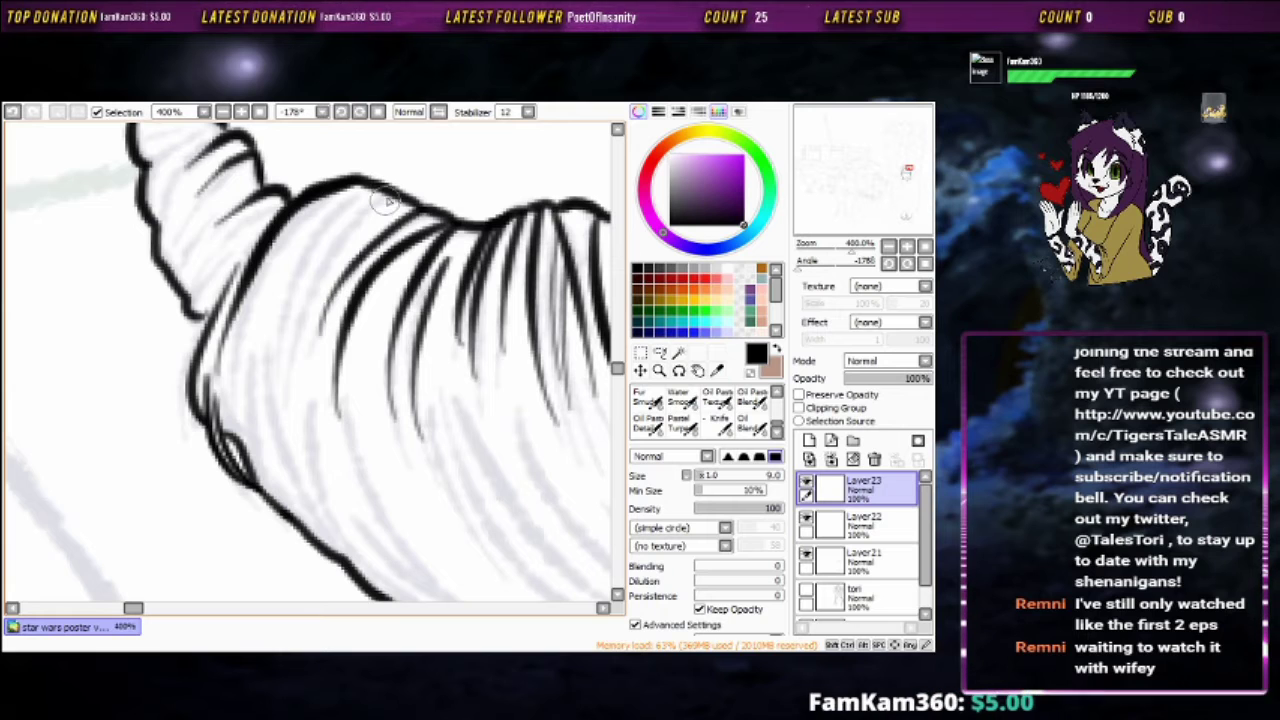
mouse_move(387, 201)
mouse_down()
mouse_move(320, 357)
mouse_move(386, 266)
mouse_move(308, 380)
mouse_move(323, 390)
mouse_move(340, 480)
mouse_up()
drag(360, 366, 314, 445)
drag(362, 334, 300, 405)
drag(330, 300, 335, 380)
drag(370, 348, 318, 362)
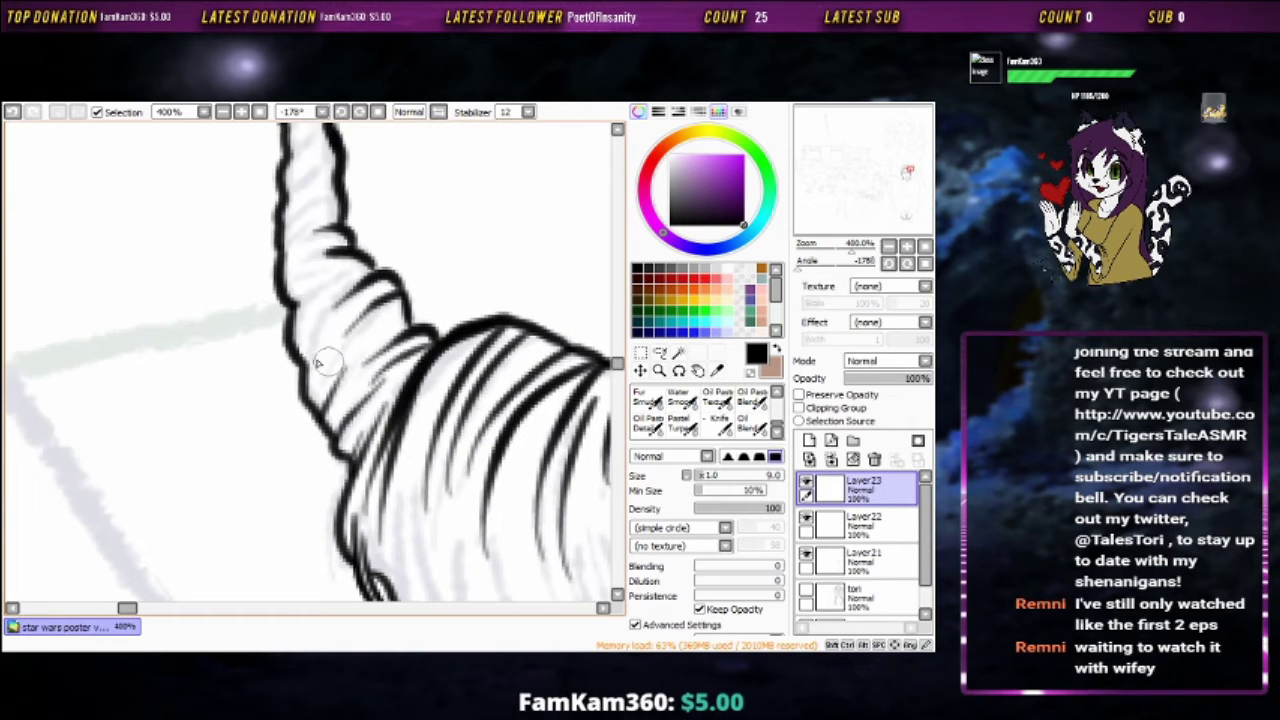
Ink short slanted strands down the narrow side hair to the tip of the far sideburn
drag(340, 305, 310, 372)
drag(390, 290, 340, 358)
drag(390, 240, 335, 296)
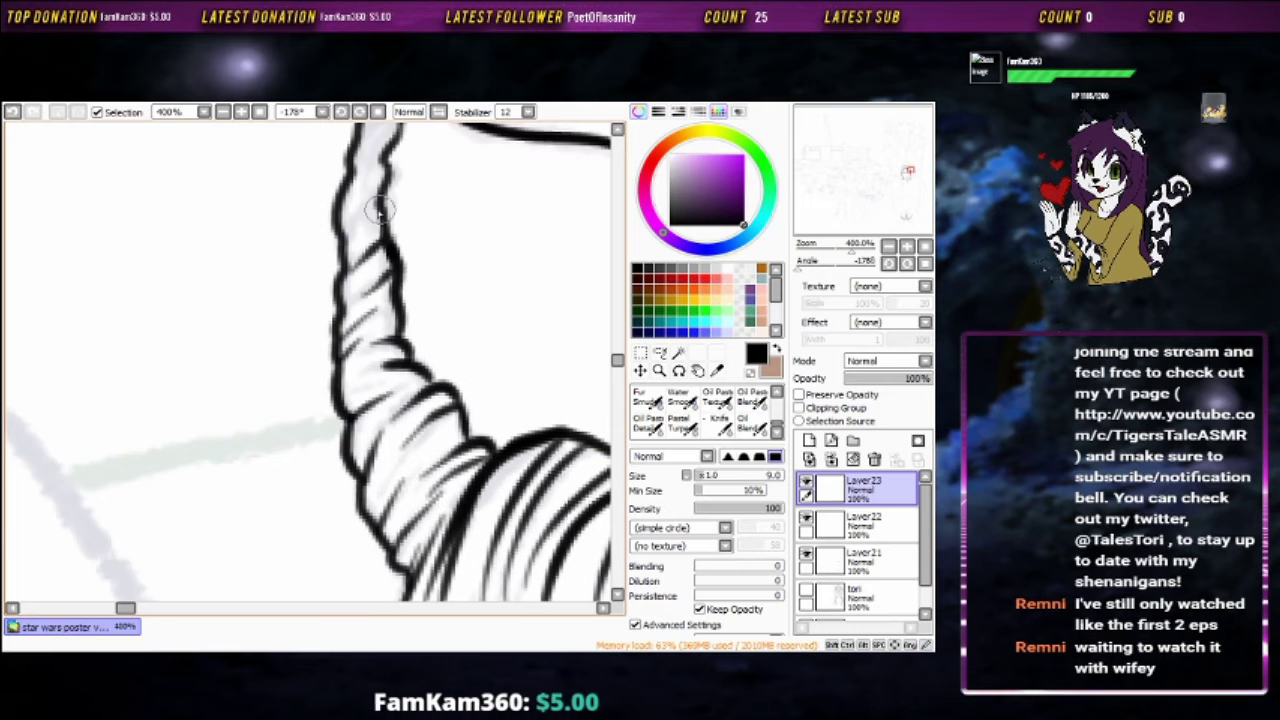
drag(380, 210, 327, 237)
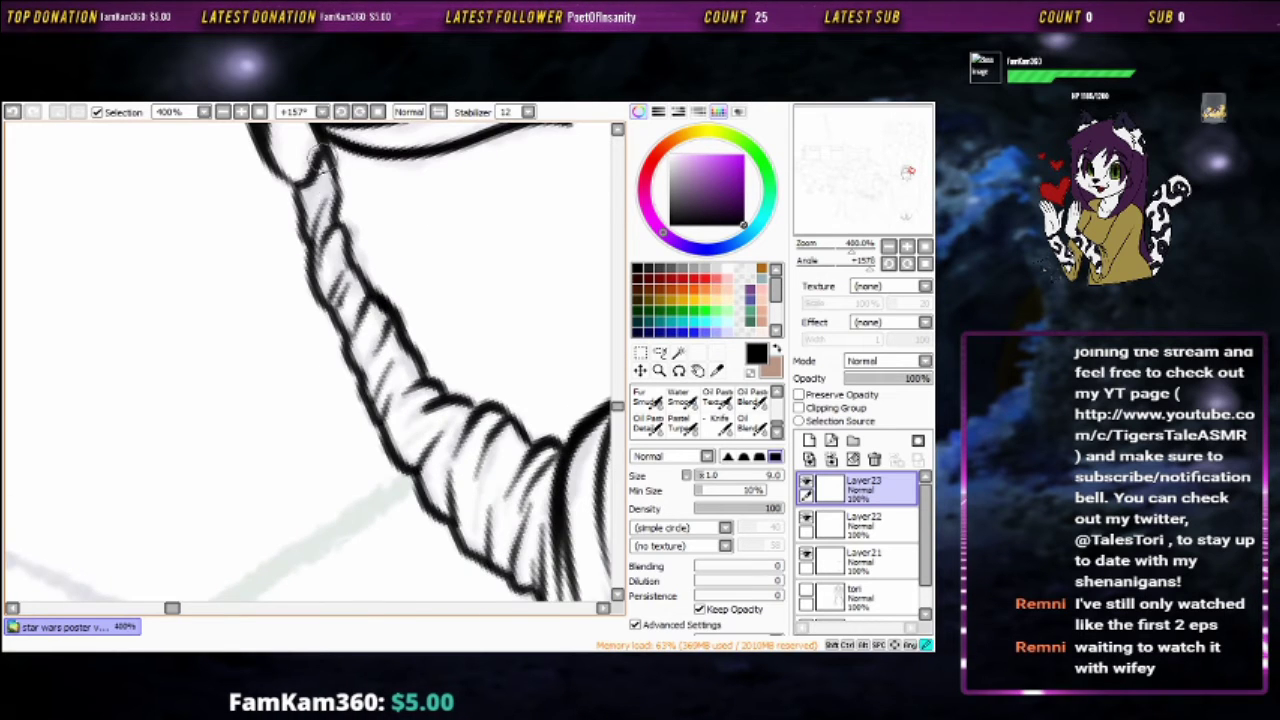
scroll(330, 200, down, 2)
mouse_move(200, 300)
mouse_down()
mouse_move(123, 380)
mouse_move(427, 248)
mouse_move(280, 297)
mouse_move(373, 300)
mouse_move(386, 286)
mouse_move(234, 309)
mouse_move(275, 222)
mouse_up()
scroll(427, 248, up, 2)
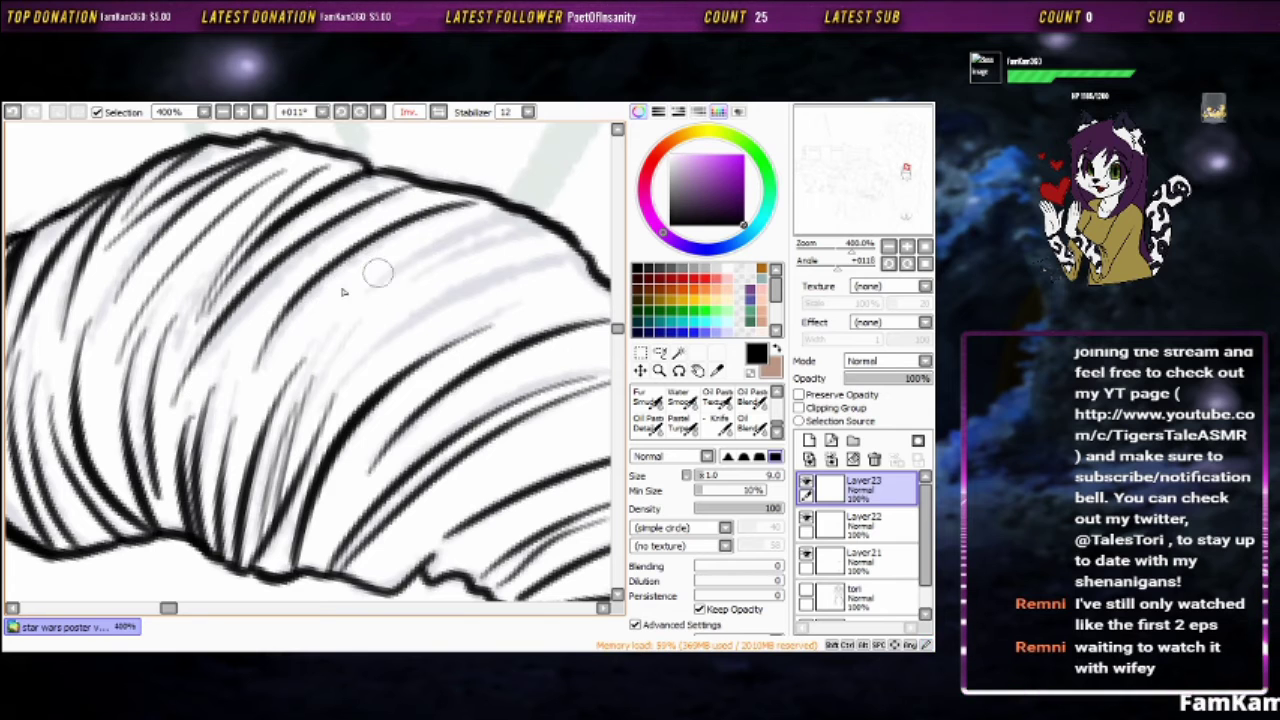
Fill the gaps in the middle of the swept-back hair with long curved strands
drag(488, 299, 276, 311)
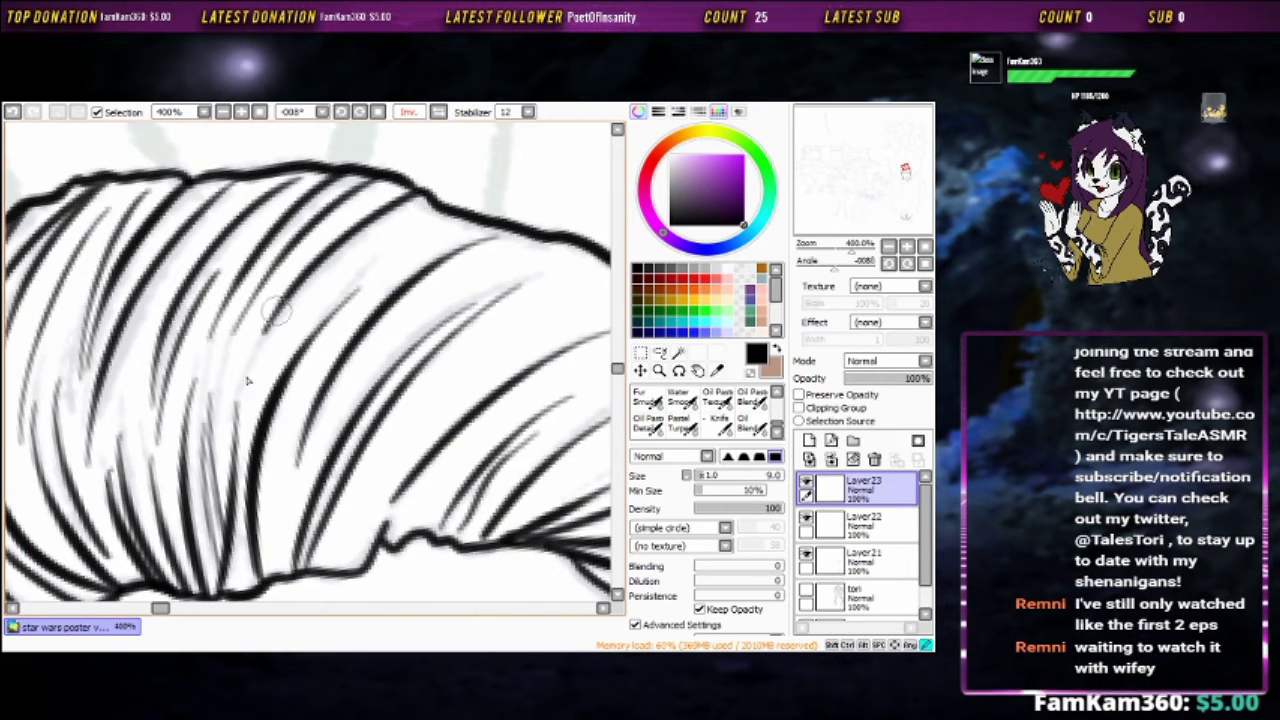
drag(396, 240, 284, 408)
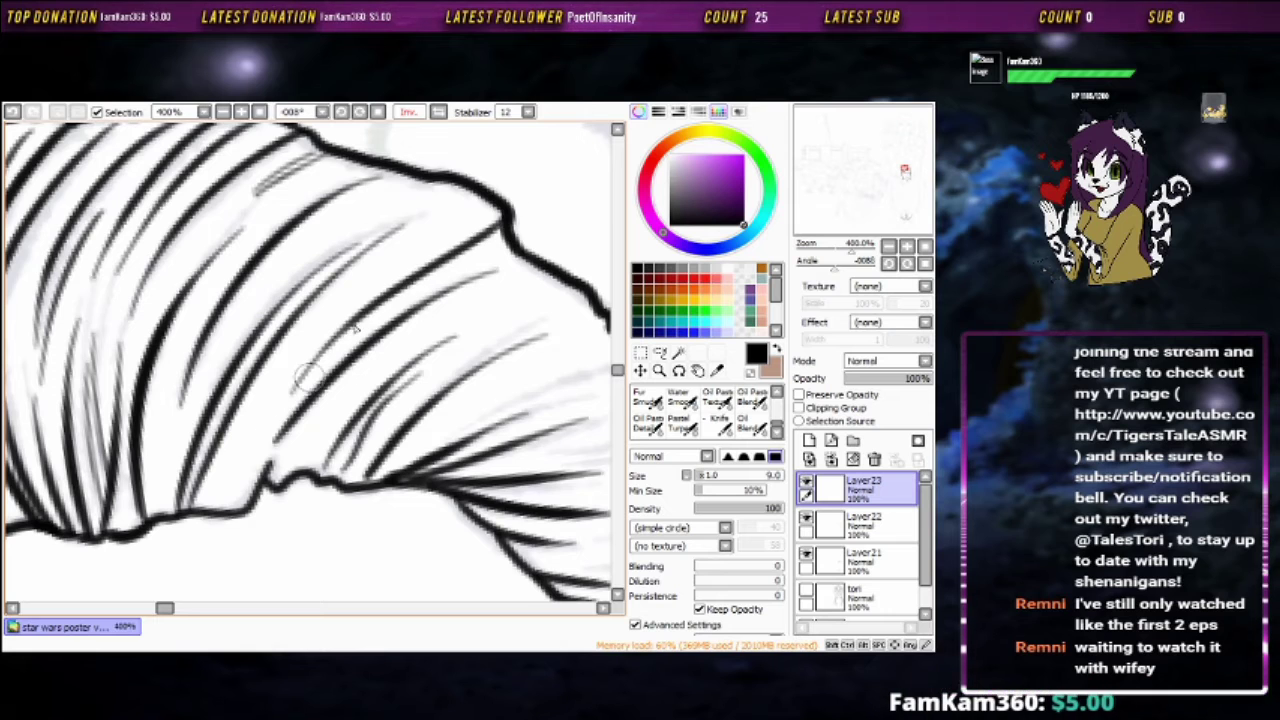
key(Delete)
key(Delete)
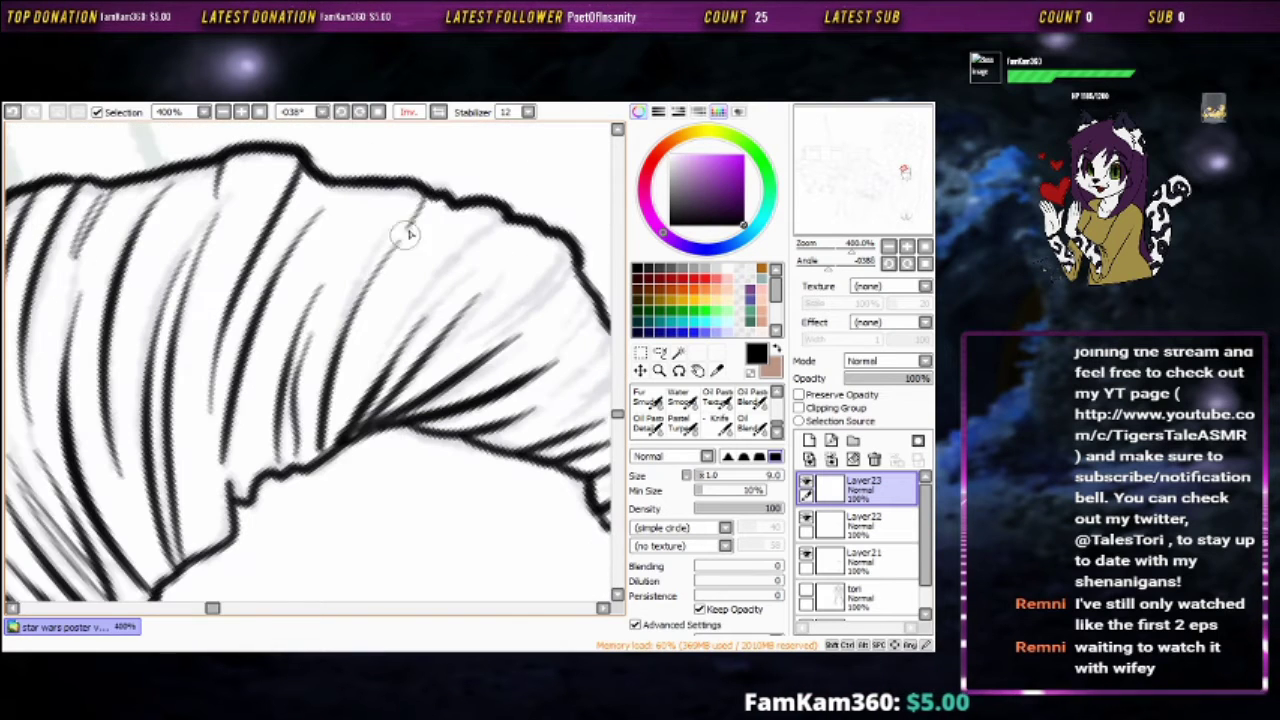
Ink curved strands from the outer hair contour toward the temple on the ear side of the head
drag(455, 200, 360, 390)
drag(505, 220, 385, 345)
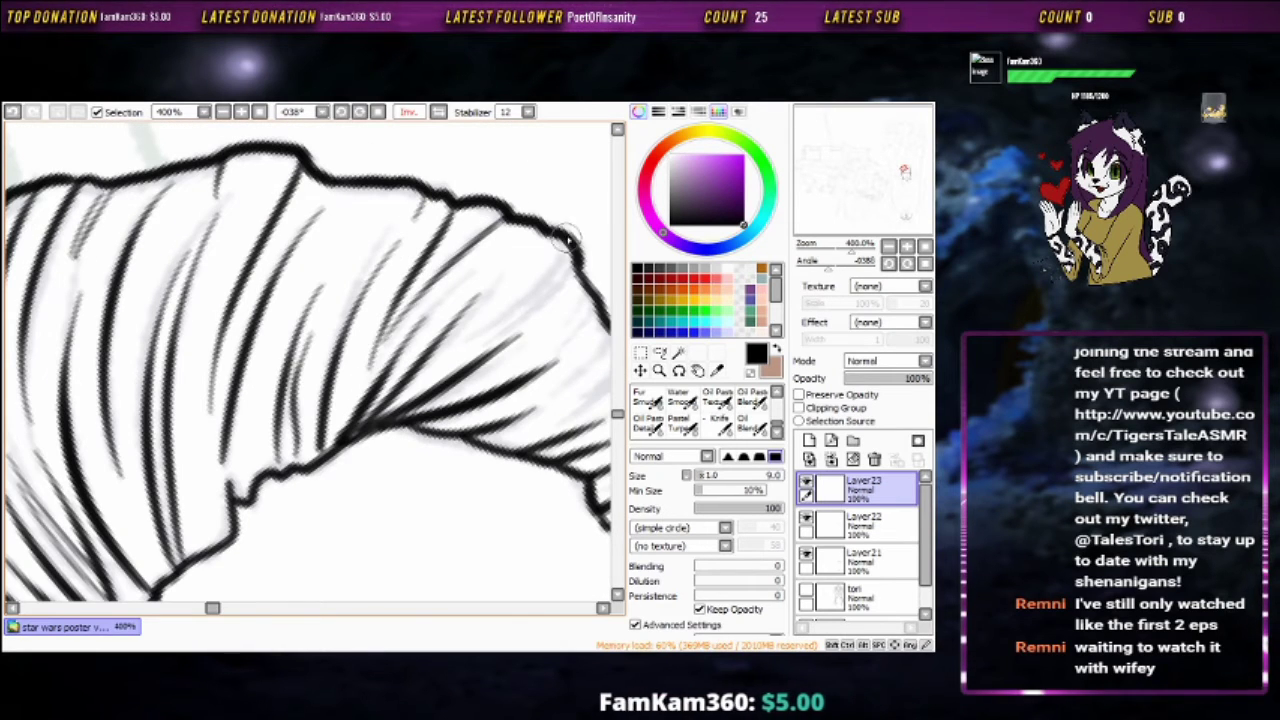
drag(580, 225, 470, 350)
mouse_move(520, 322)
mouse_down()
mouse_move(550, 238)
mouse_move(413, 118)
mouse_up()
drag(470, 170, 425, 230)
drag(450, 165, 360, 260)
drag(490, 198, 428, 270)
mouse_move(488, 228)
mouse_down()
mouse_move(452, 277)
mouse_move(392, 314)
mouse_move(380, 240)
mouse_move(305, 278)
mouse_up()
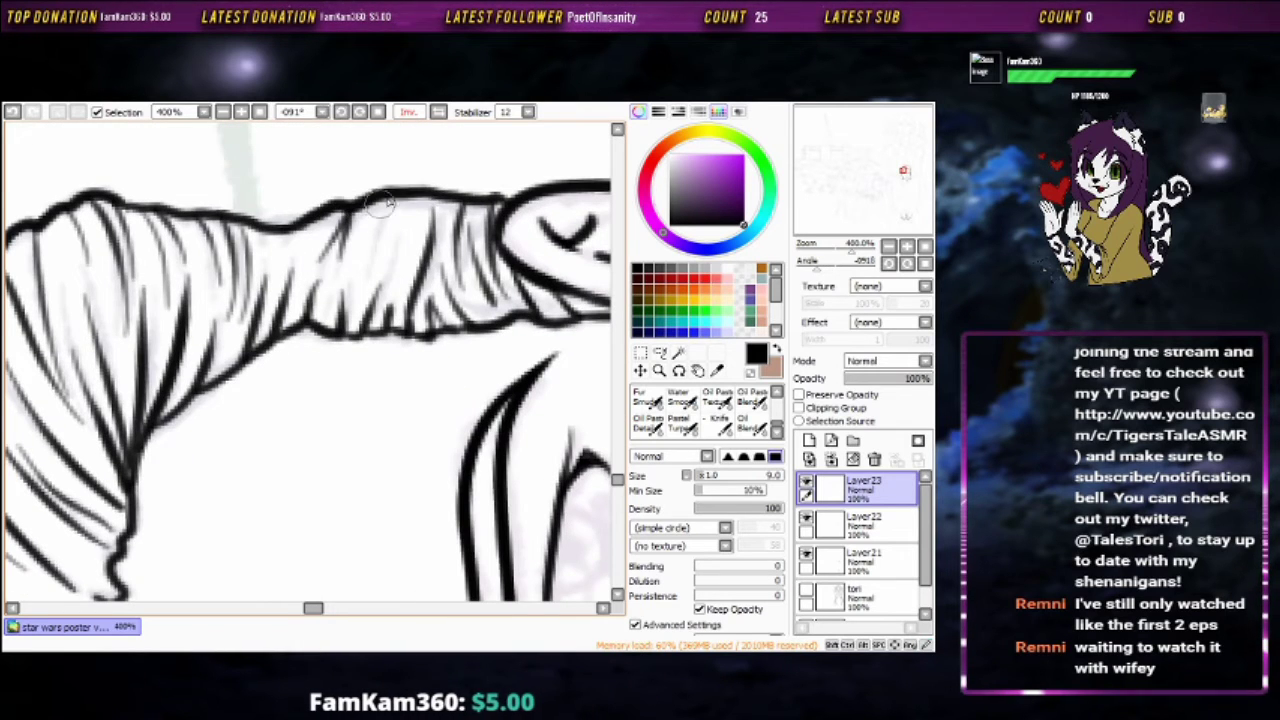
Ink the remaining short strands in the side hair just above the ear
drag(396, 190, 364, 272)
mouse_move(432, 188)
mouse_down()
mouse_move(404, 207)
mouse_move(375, 290)
mouse_up()
scroll(400, 250, down, 8)
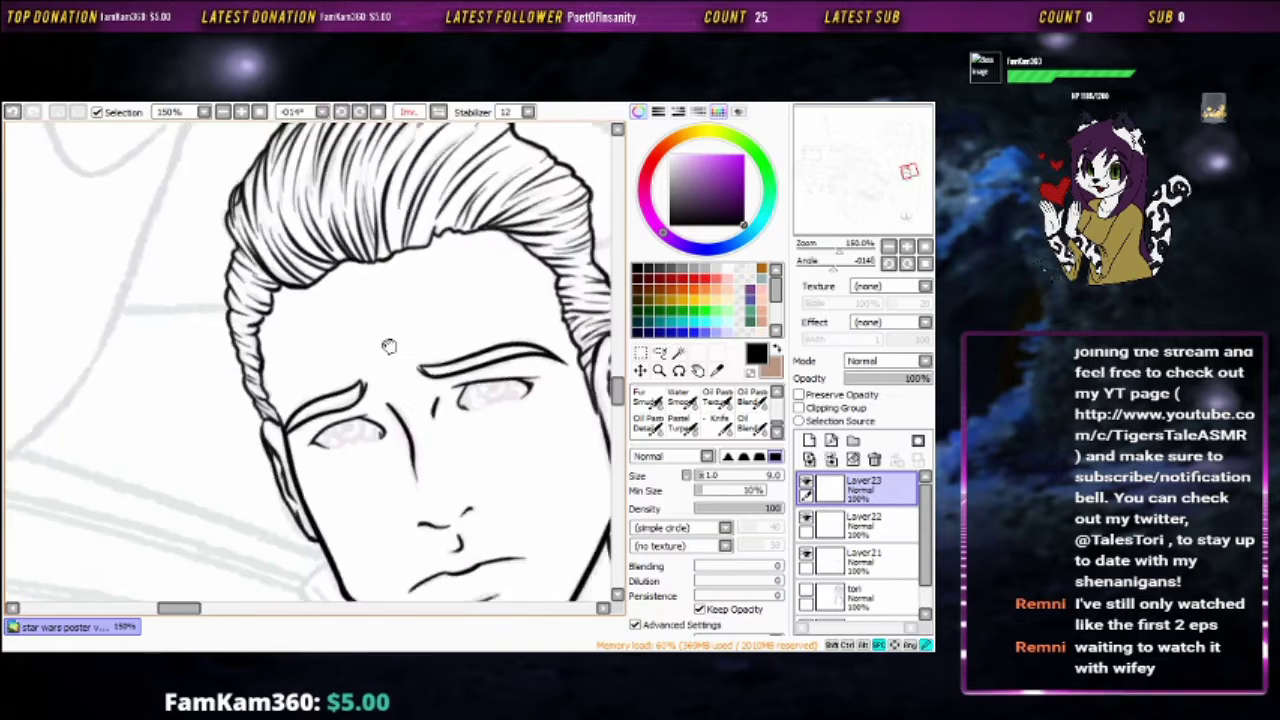
drag(447, 355, 426, 470)
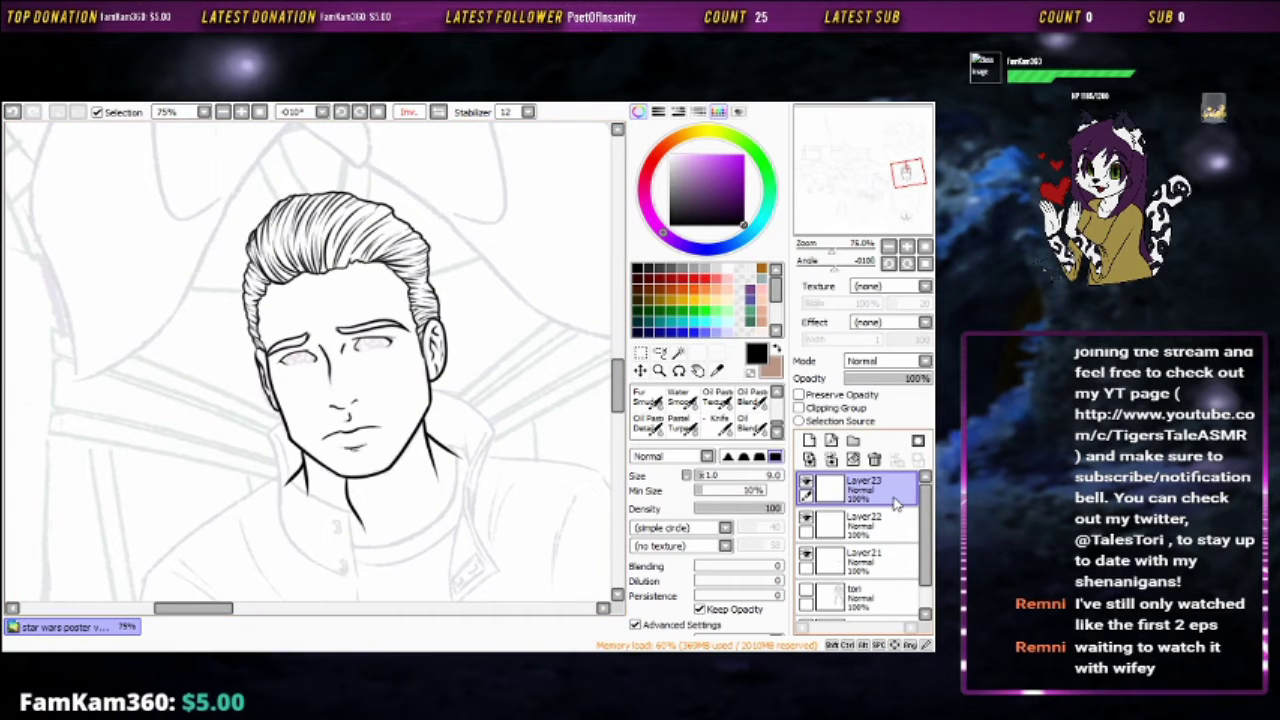
Merge the two hair layers down into the face line art layer, Layer21
key(ctrl+e)
key(ctrl+e)
scroll(486, 408, down, 3)
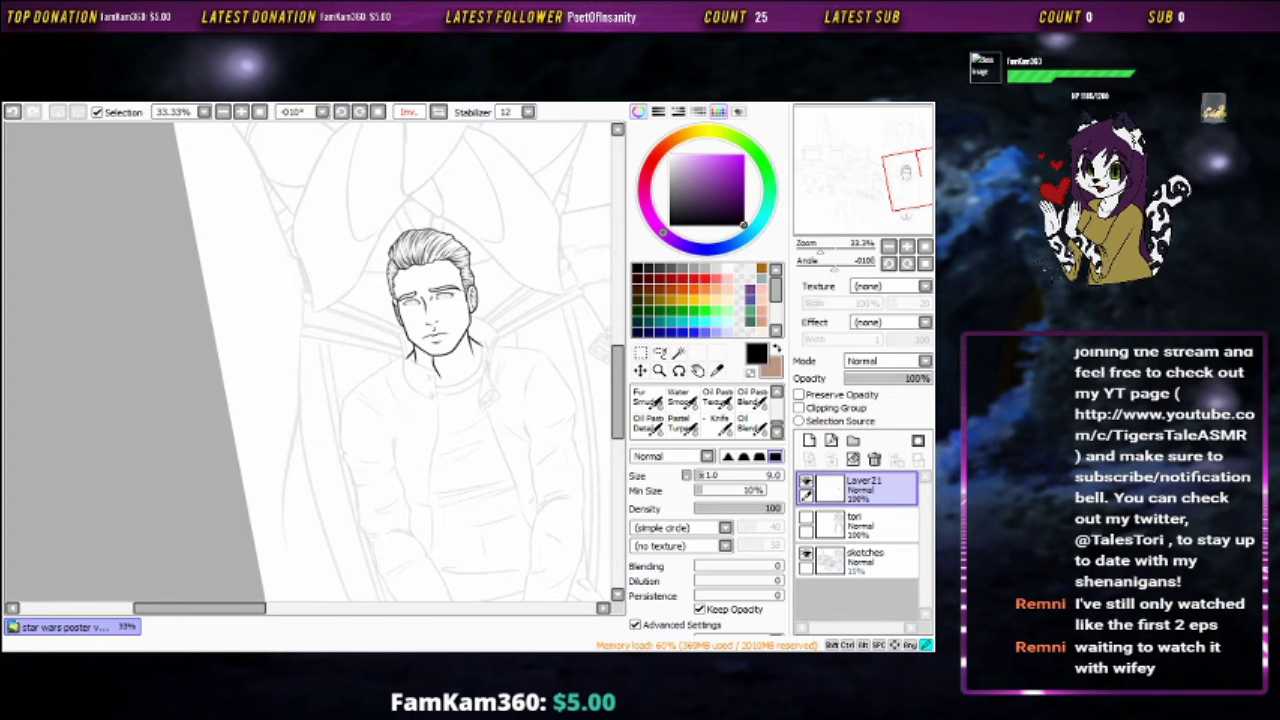
Add a new layer for the jacket collar and lower Layer21's opacity to 18%
key(ctrl+shift+n)
scroll(436, 392, up, 6)
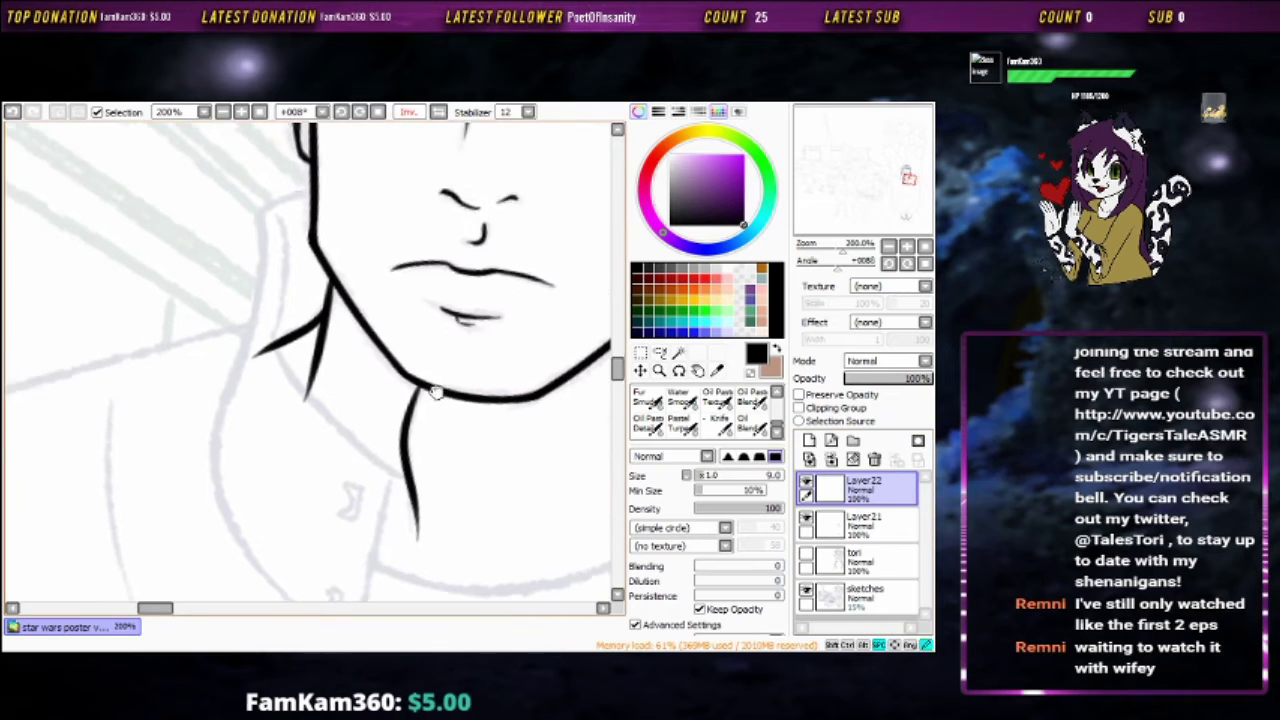
mouse_move(384, 199)
mouse_down()
mouse_move(301, 232)
mouse_move(261, 519)
mouse_up()
click(862, 521)
drag(926, 379, 864, 379)
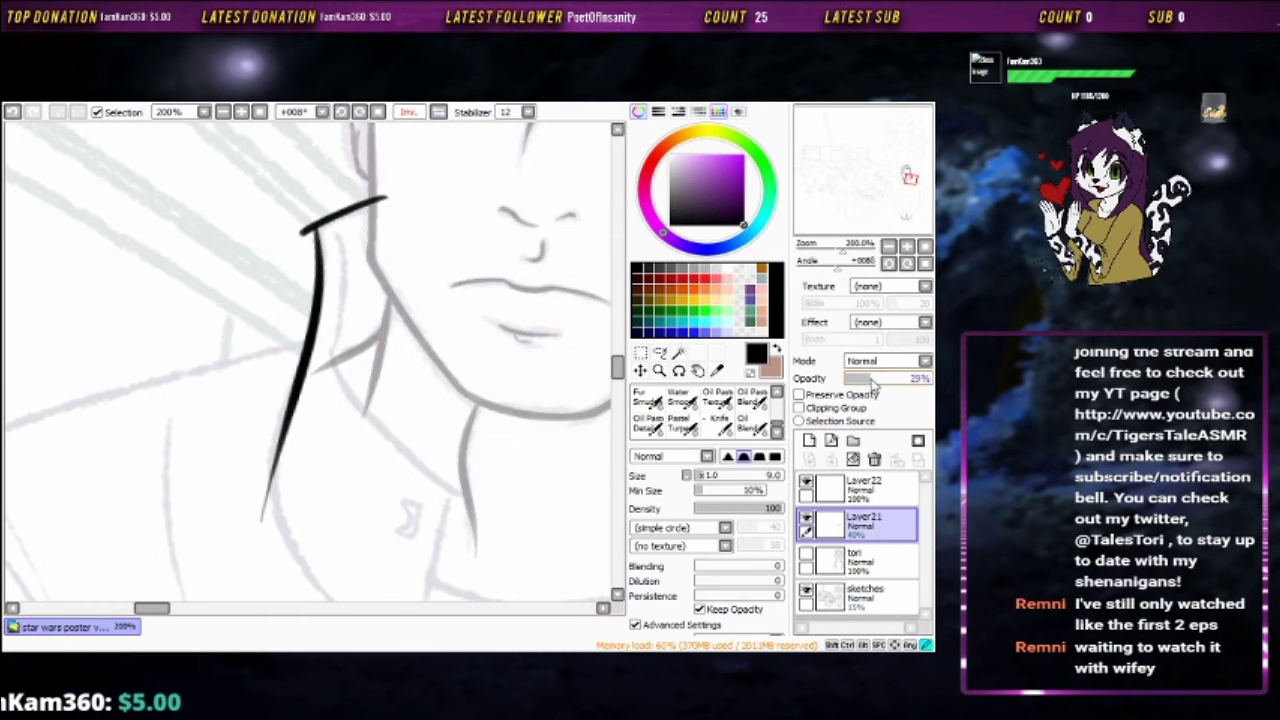
click(862, 487)
drag(430, 300, 462, 252)
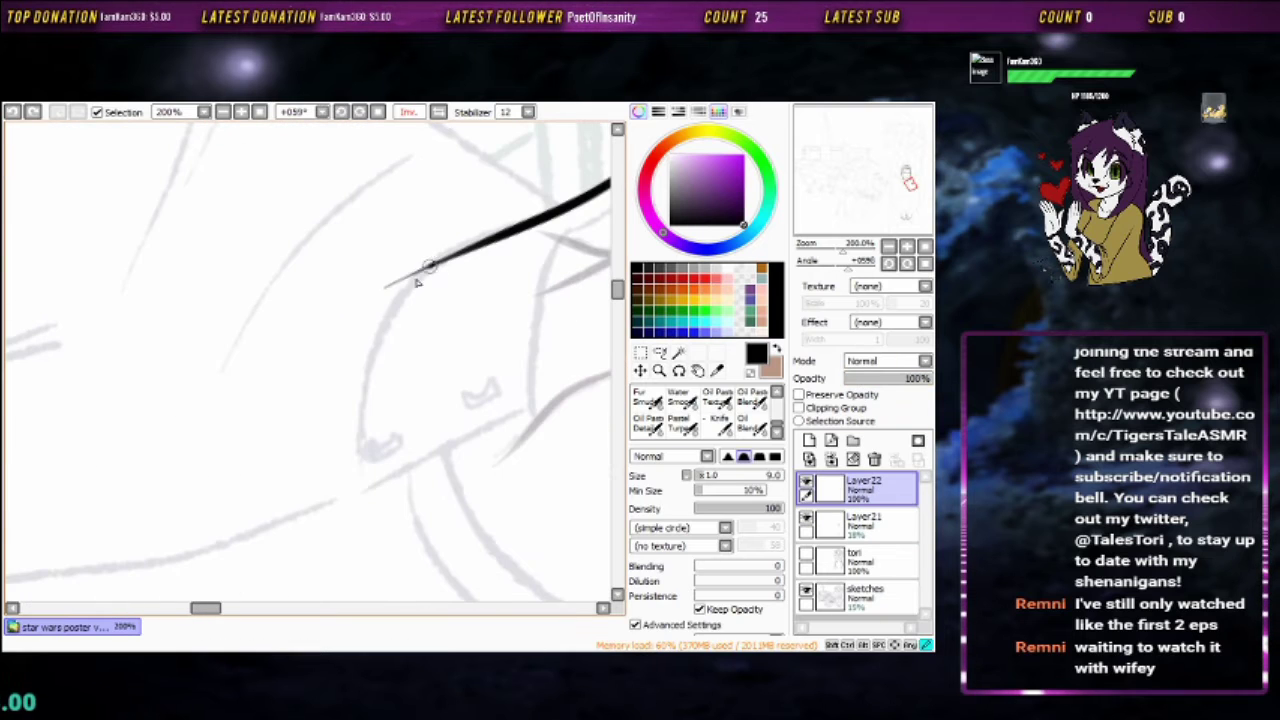
mouse_move(375, 507)
mouse_down()
mouse_move(423, 300)
mouse_move(531, 222)
mouse_up()
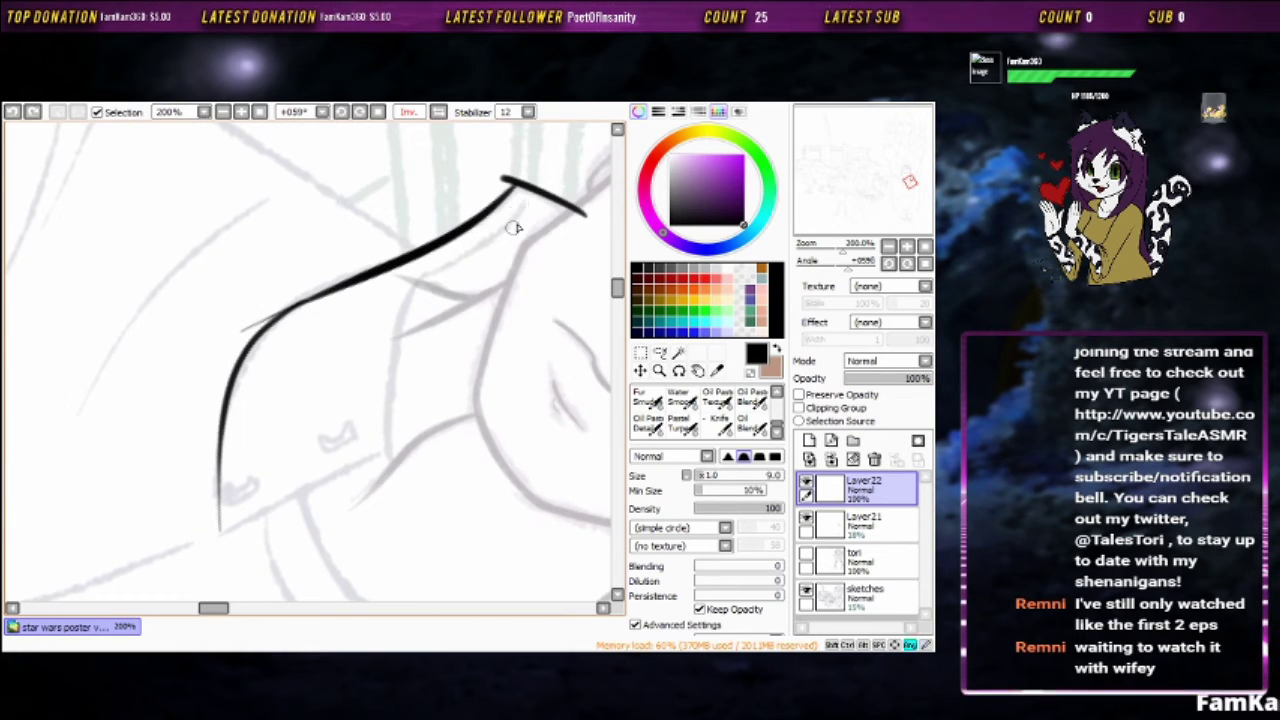
mouse_move(389, 517)
mouse_down()
mouse_move(330, 600)
mouse_move(258, 572)
mouse_up()
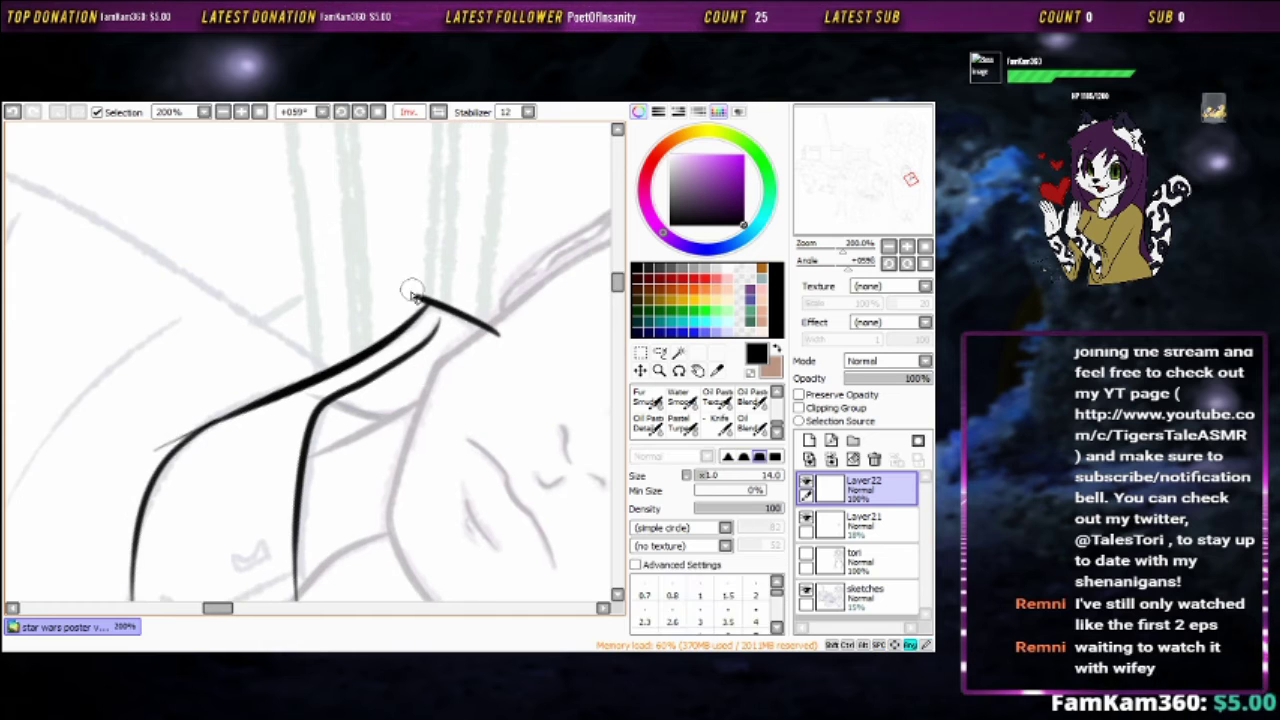
key(Delete)
key(ctrl+z)
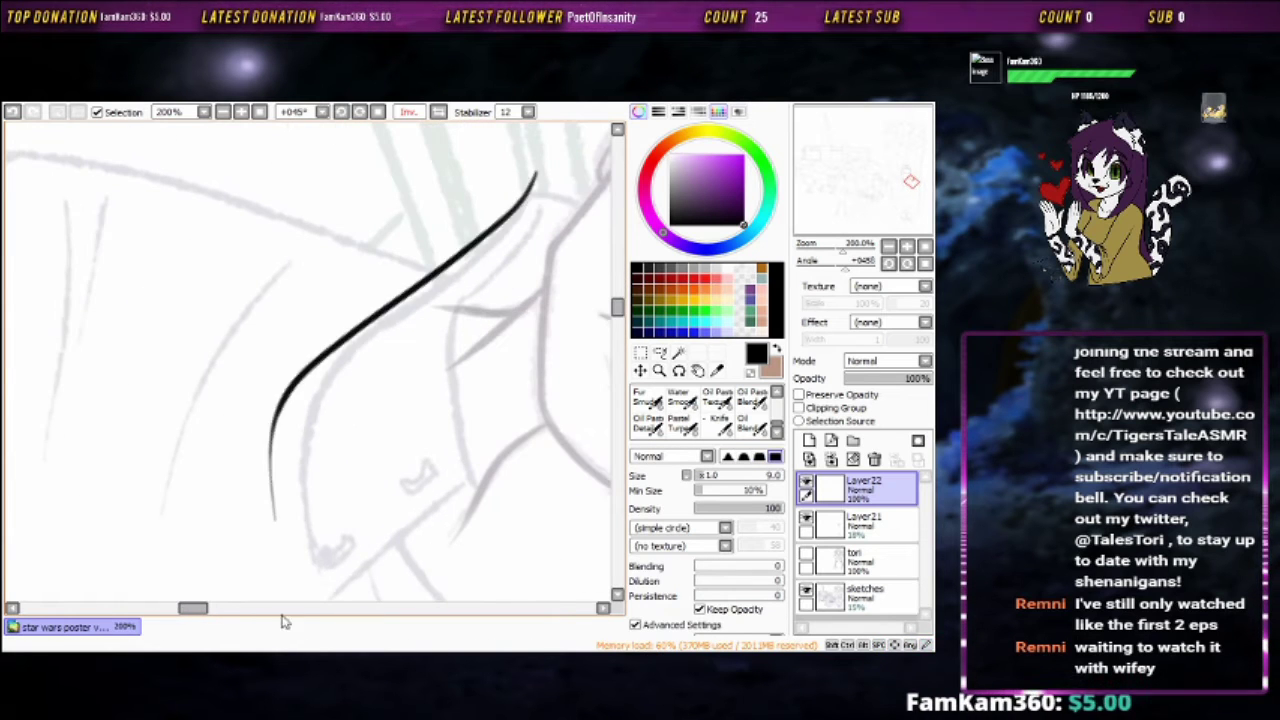
key(ctrl+t)
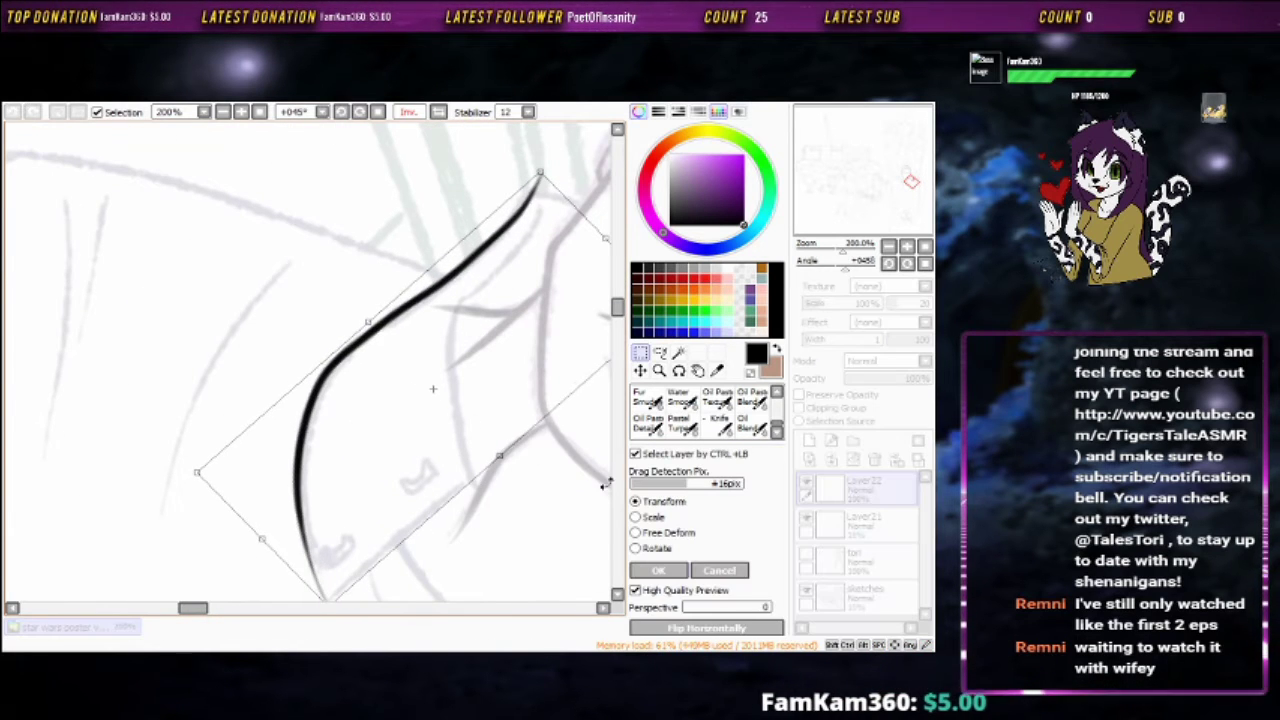
key(Return)
key(Delete)
Ink the outer edge and the inner fold line of the jacket collar beside the jaw
drag(564, 167, 309, 380)
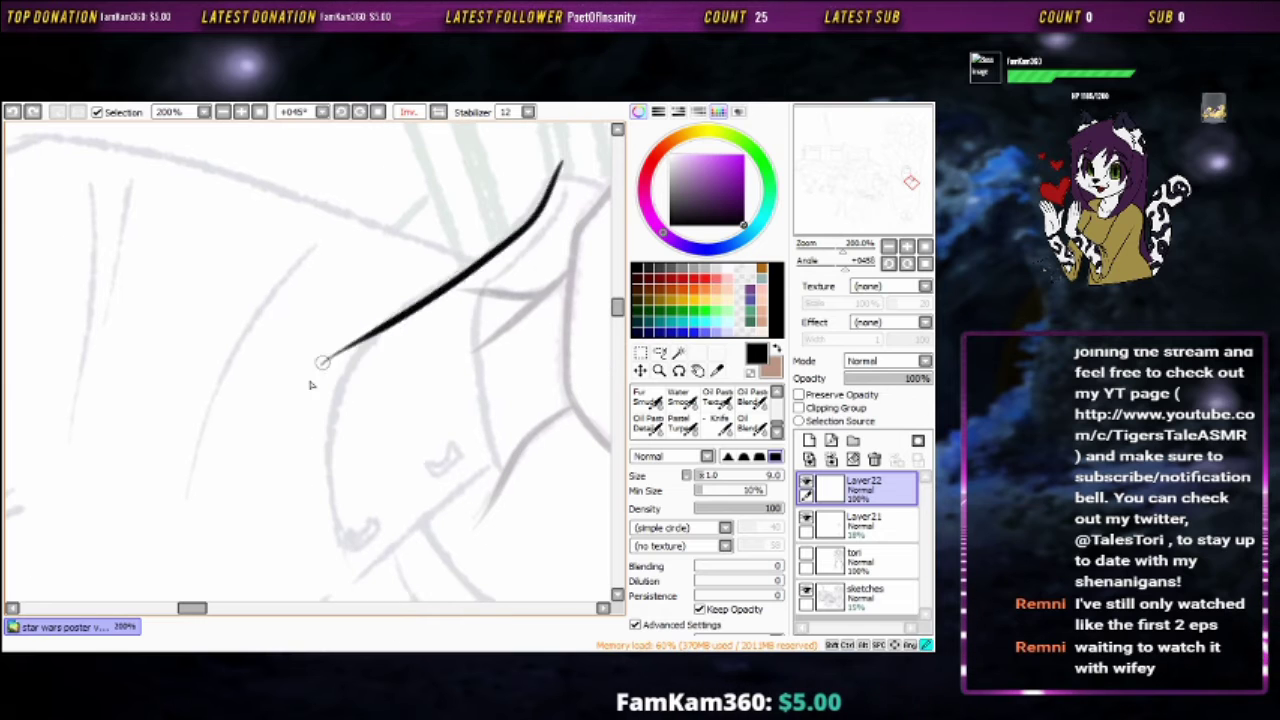
drag(372, 330, 352, 494)
key(ctrl+z)
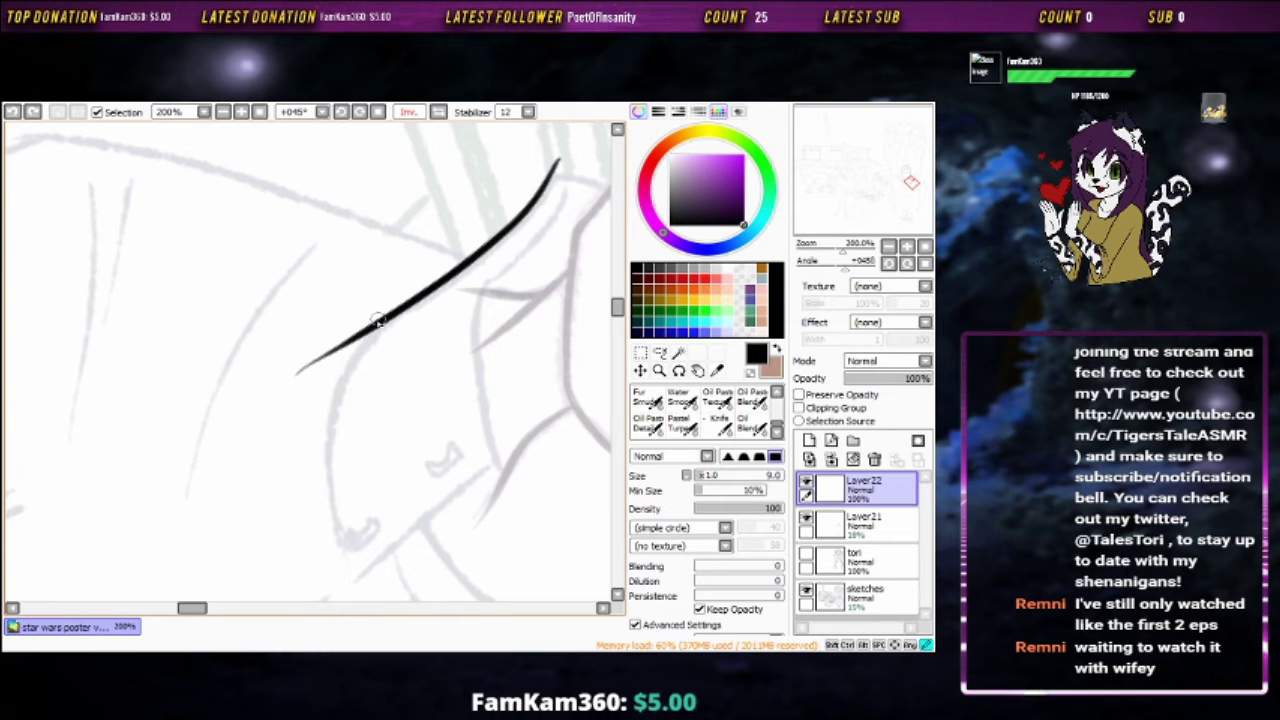
drag(364, 336, 344, 576)
key(ctrl+z)
mouse_move(570, 186)
mouse_down()
mouse_move(475, 466)
mouse_move(486, 530)
mouse_up()
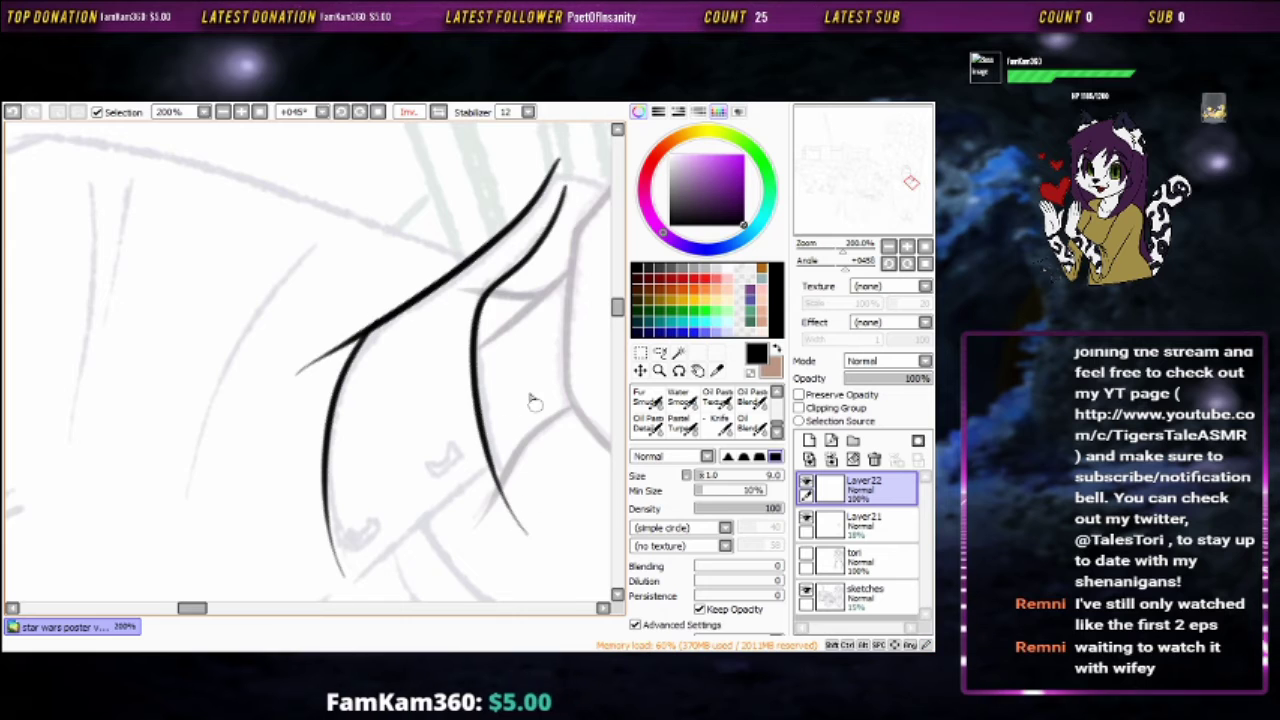
Ink the collar's short top edge toward the neck and clean up the joint in its outer edge
scroll(414, 214, up, 3)
key(Home)
drag(300, 262, 490, 178)
key(e)
scroll(300, 300, down, 5)
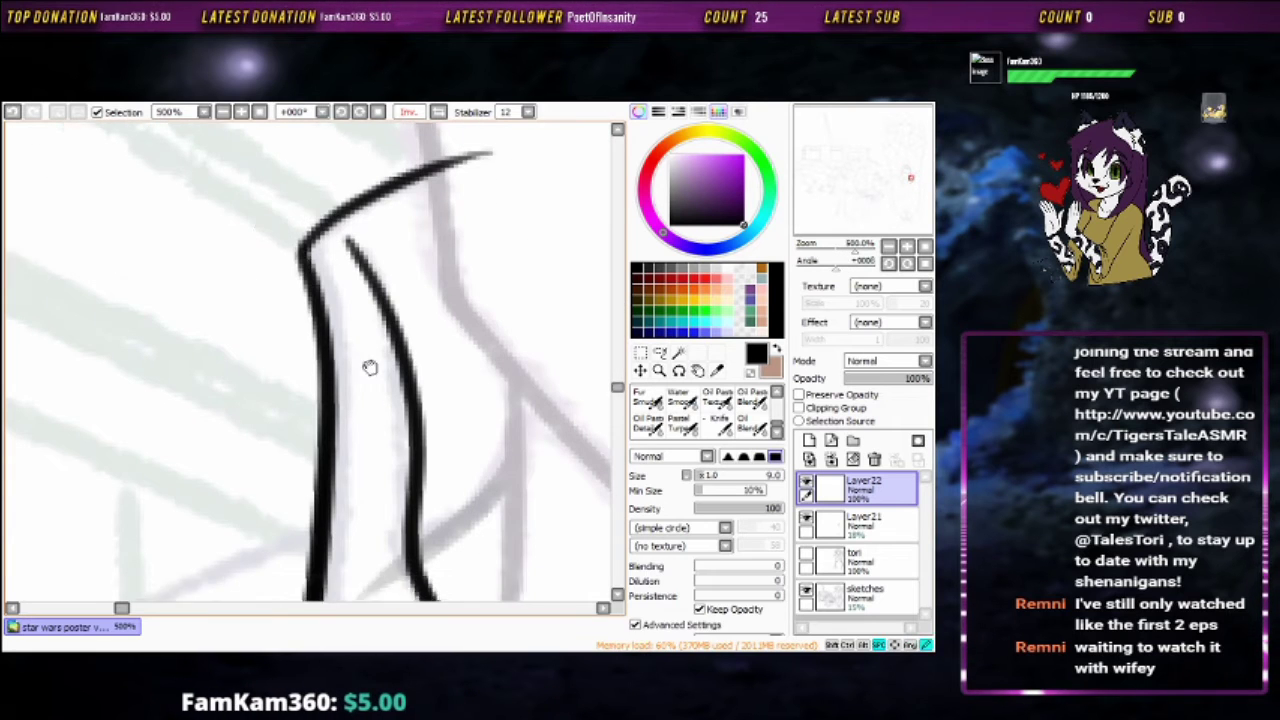
key(b)
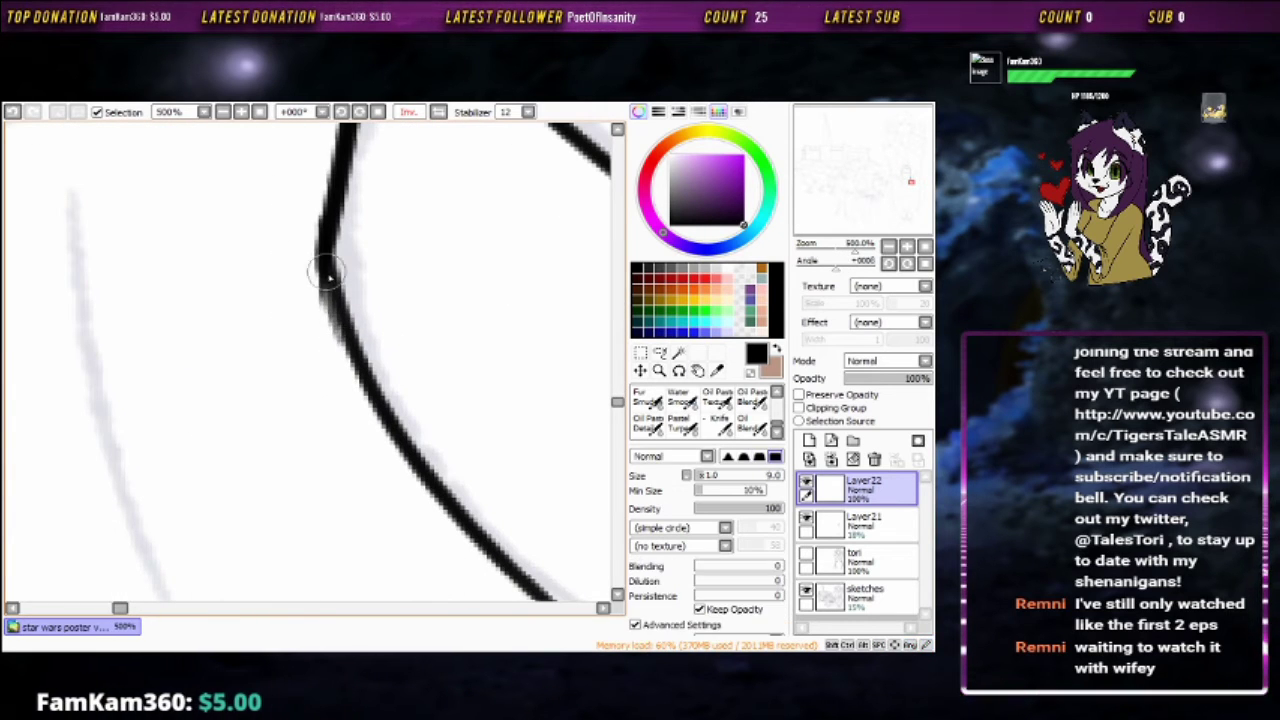
scroll(368, 383, down, 5)
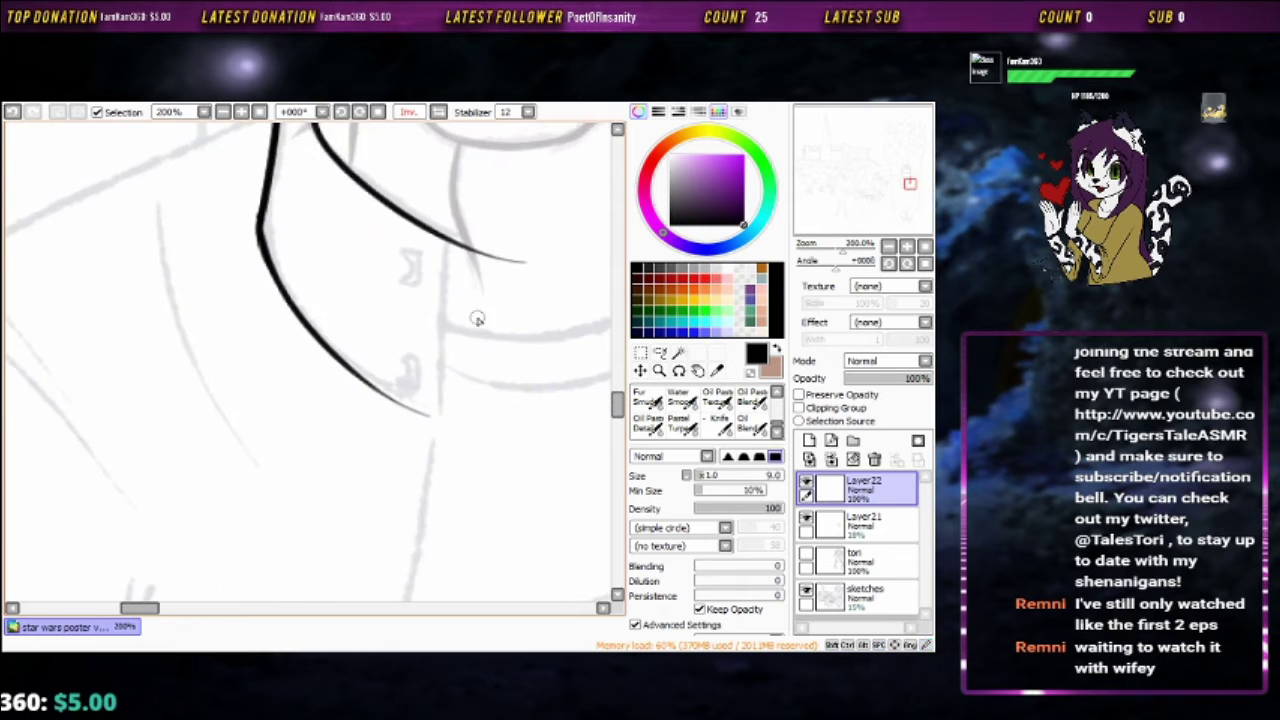
Ink the front edge of the first collar flap and erase the line ends overshooting its corners
drag(435, 200, 421, 452)
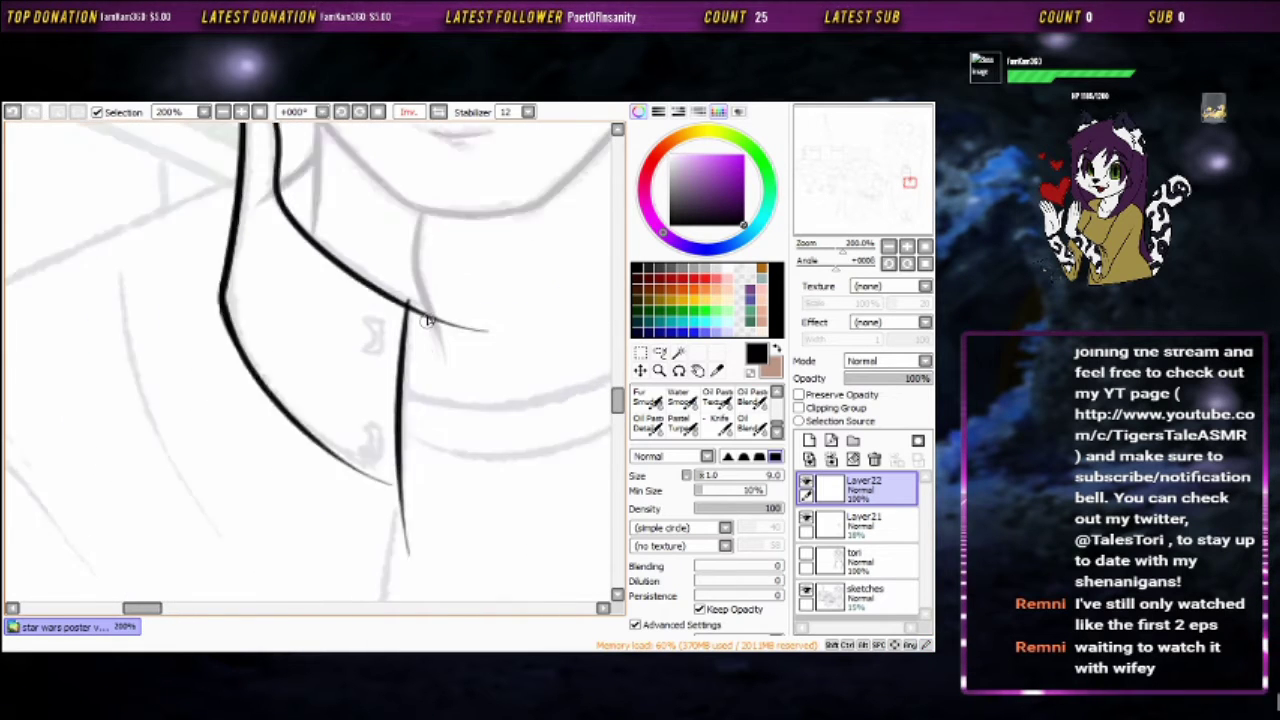
scroll(398, 296, up, 3)
key(e)
scroll(408, 312, down, 2)
mouse_move(463, 400)
mouse_down()
mouse_move(486, 223)
mouse_move(509, 231)
mouse_up()
scroll(422, 272, up, 1)
key(b)
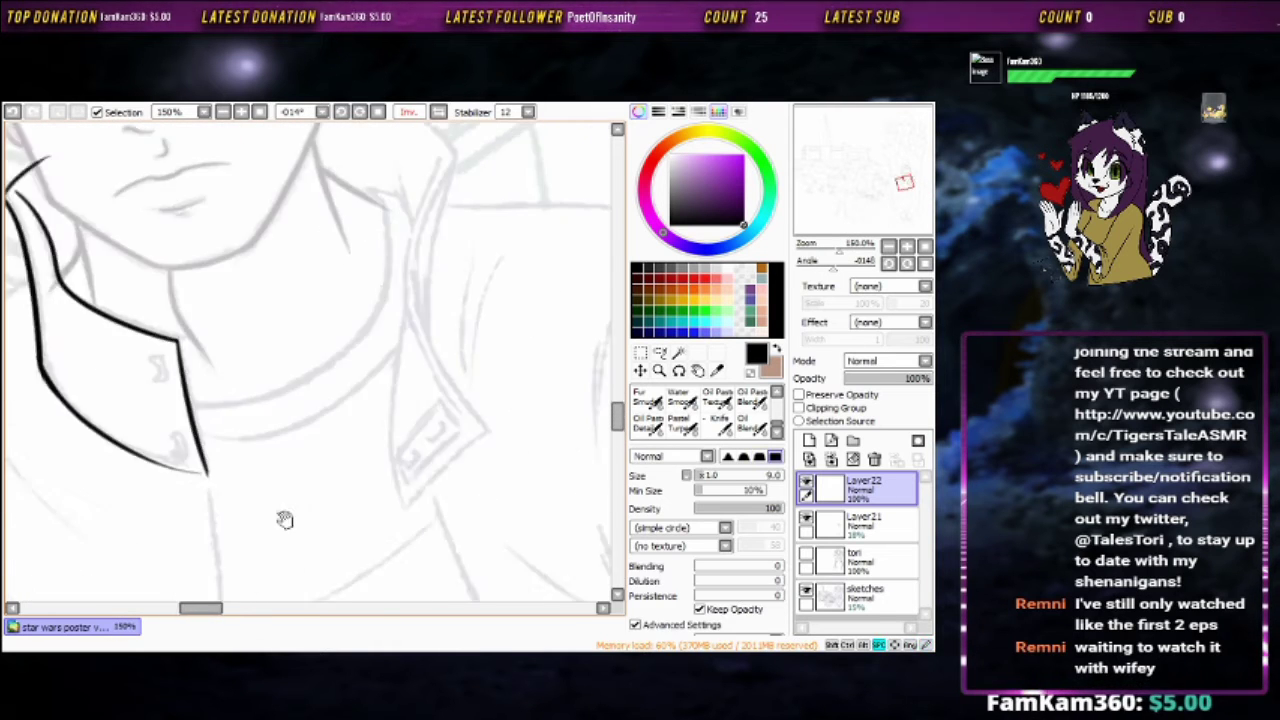
Ink the top edge, outer curve and inner fold line of the collar on the opposite side of the neck
drag(283, 517, 357, 211)
drag(434, 206, 300, 452)
mouse_move(396, 361)
mouse_down()
mouse_move(366, 120)
mouse_move(380, 571)
mouse_move(474, 283)
mouse_up()
drag(440, 385, 435, 550)
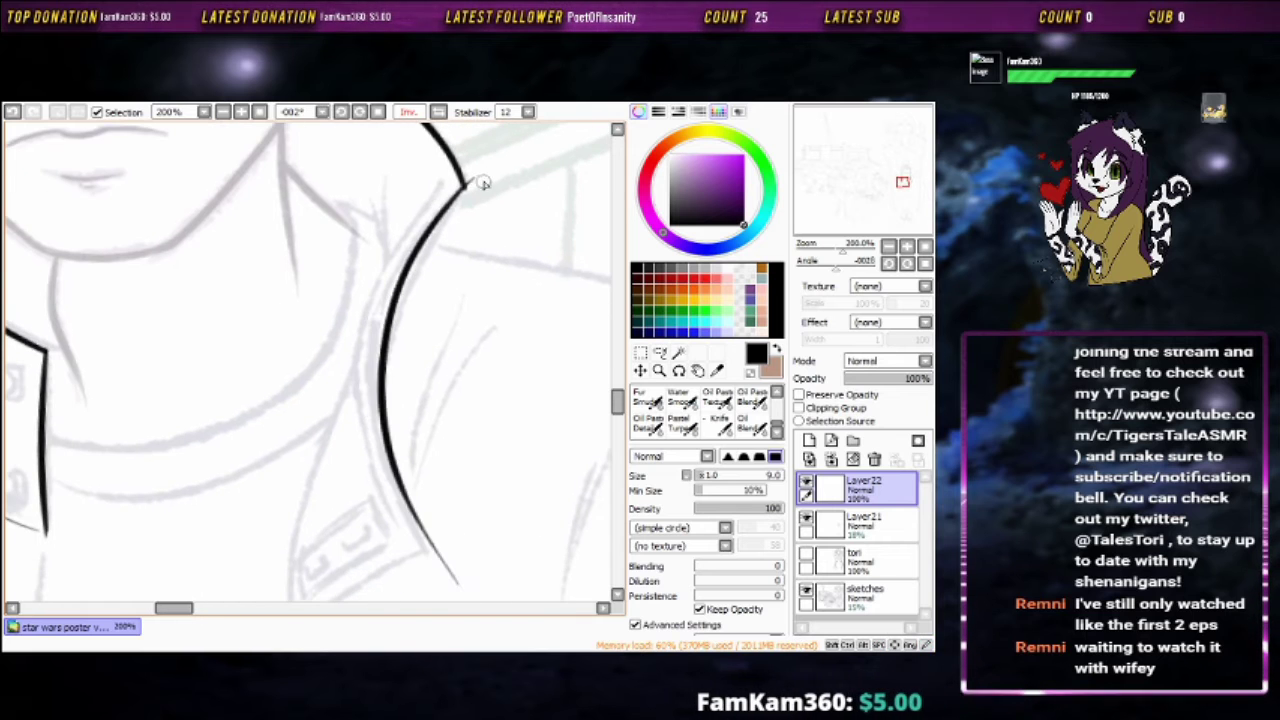
mouse_move(483, 183)
mouse_down()
mouse_move(466, 189)
mouse_move(522, 402)
mouse_up()
key(b)
drag(530, 205, 335, 562)
Ink the lower and front edges of the second collar flap and trim the overshoot at its outer corner
scroll(474, 300, up, 2)
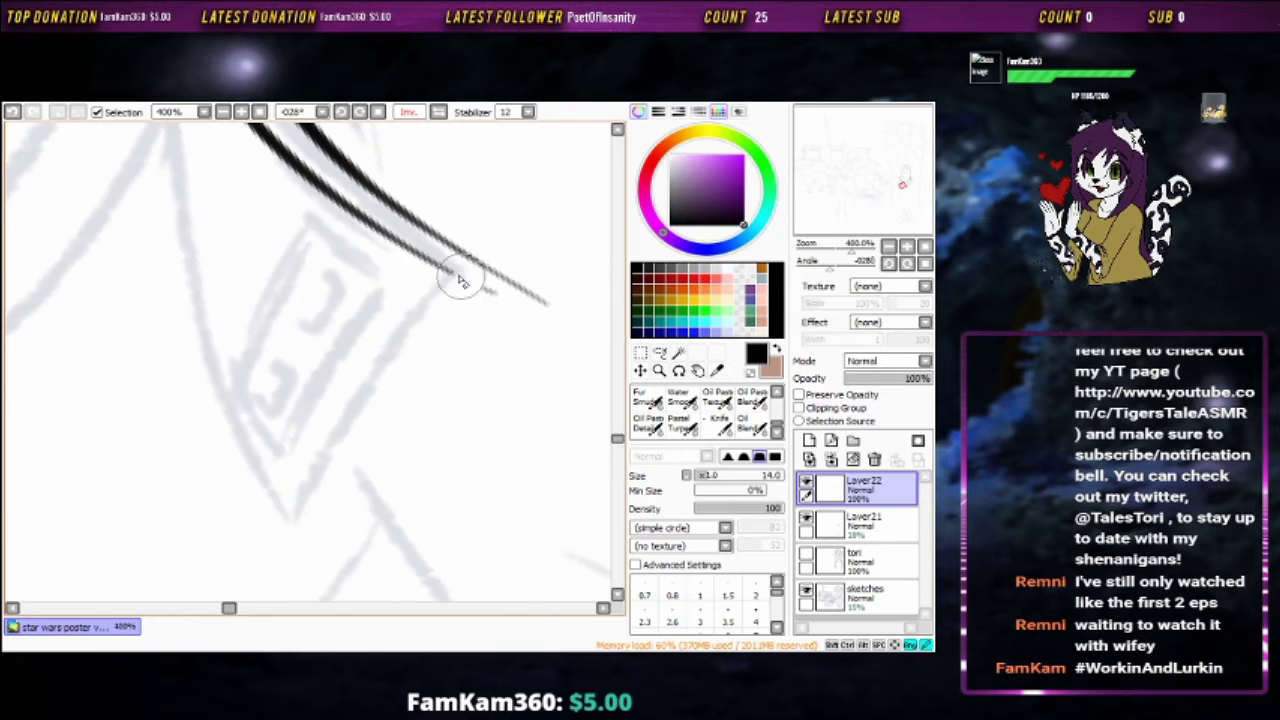
scroll(459, 362, up, 1)
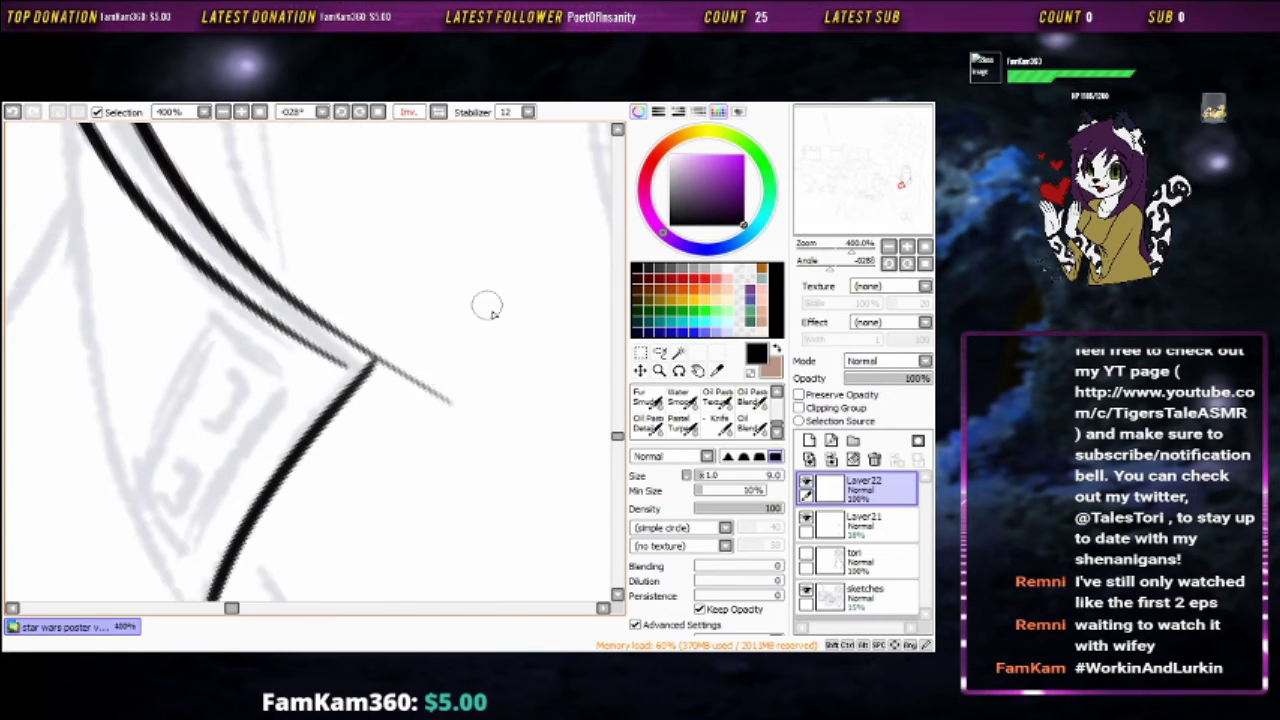
drag(486, 303, 323, 243)
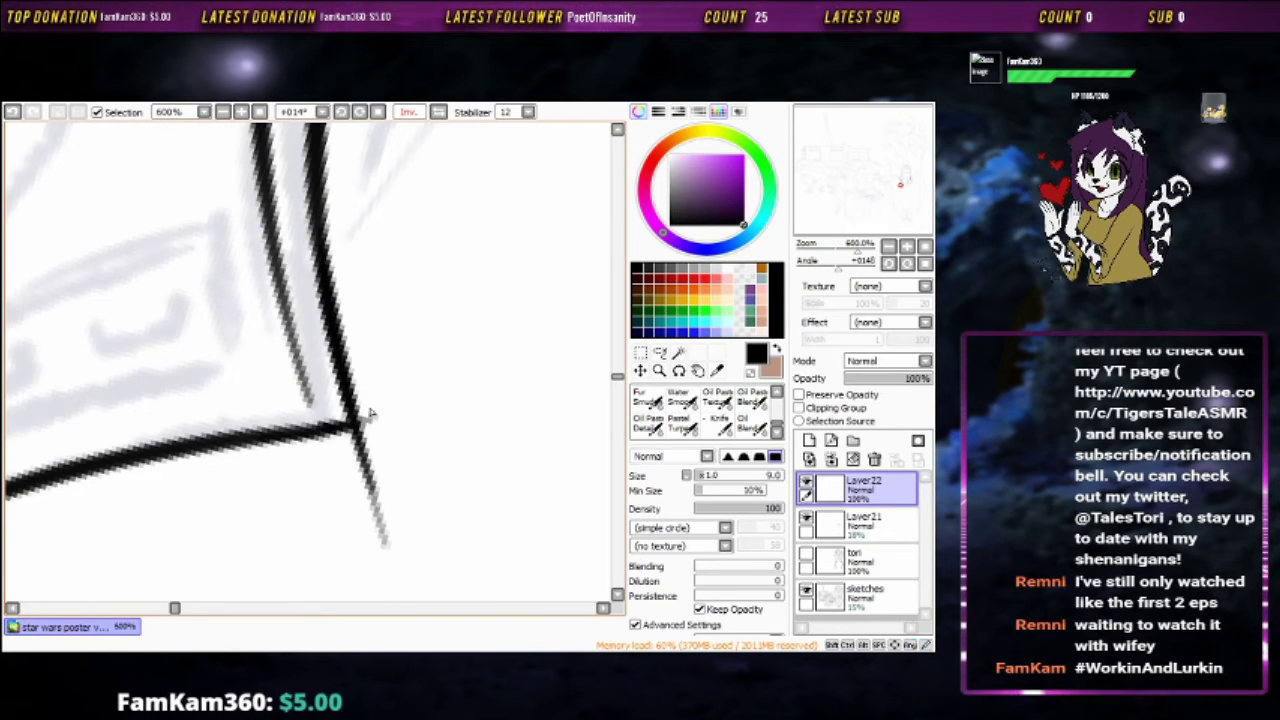
key(e)
key(n)
scroll(380, 447, down, 2)
mouse_move(380, 447)
mouse_down()
mouse_move(480, 343)
mouse_move(420, 334)
mouse_move(475, 298)
mouse_up()
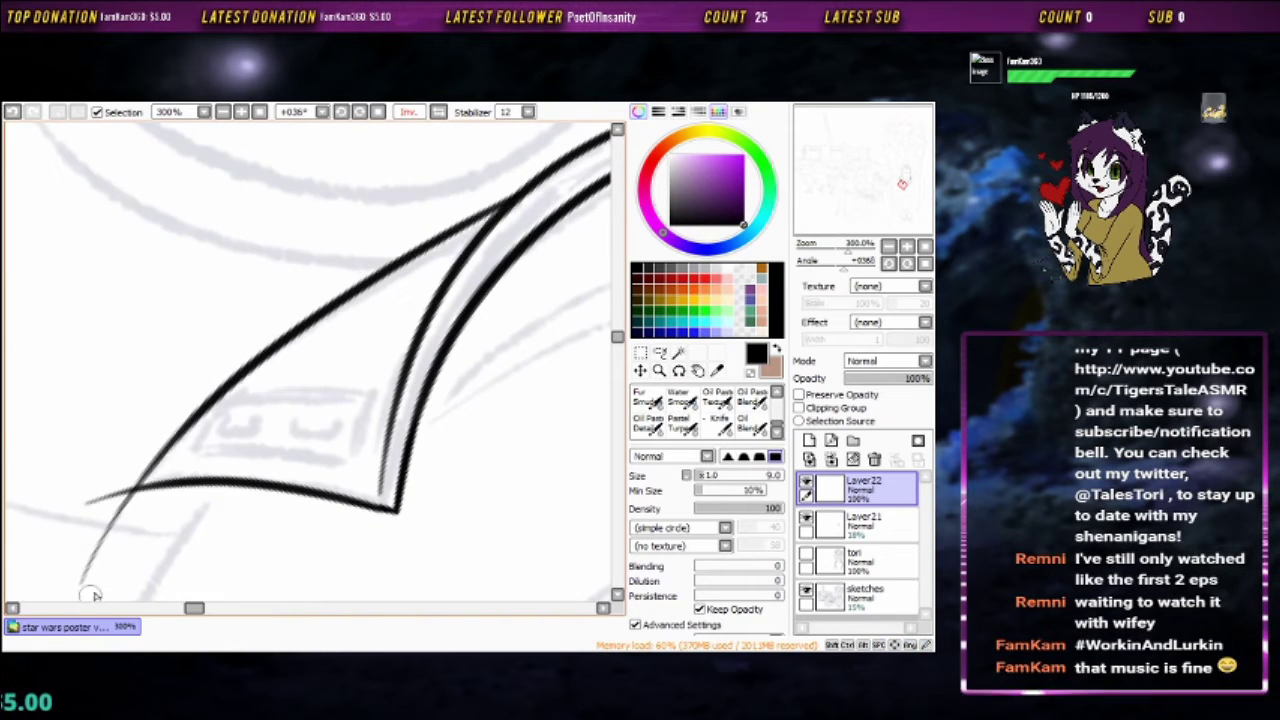
Erase the stray line ends at the second flap's tip and where the collar's top edge crosses the jaw
scroll(313, 363, up, 1)
scroll(391, 479, down, 1)
mouse_move(391, 479)
mouse_down()
mouse_move(337, 443)
mouse_move(391, 294)
mouse_move(320, 389)
mouse_move(363, 358)
mouse_move(197, 316)
mouse_up()
key(e)
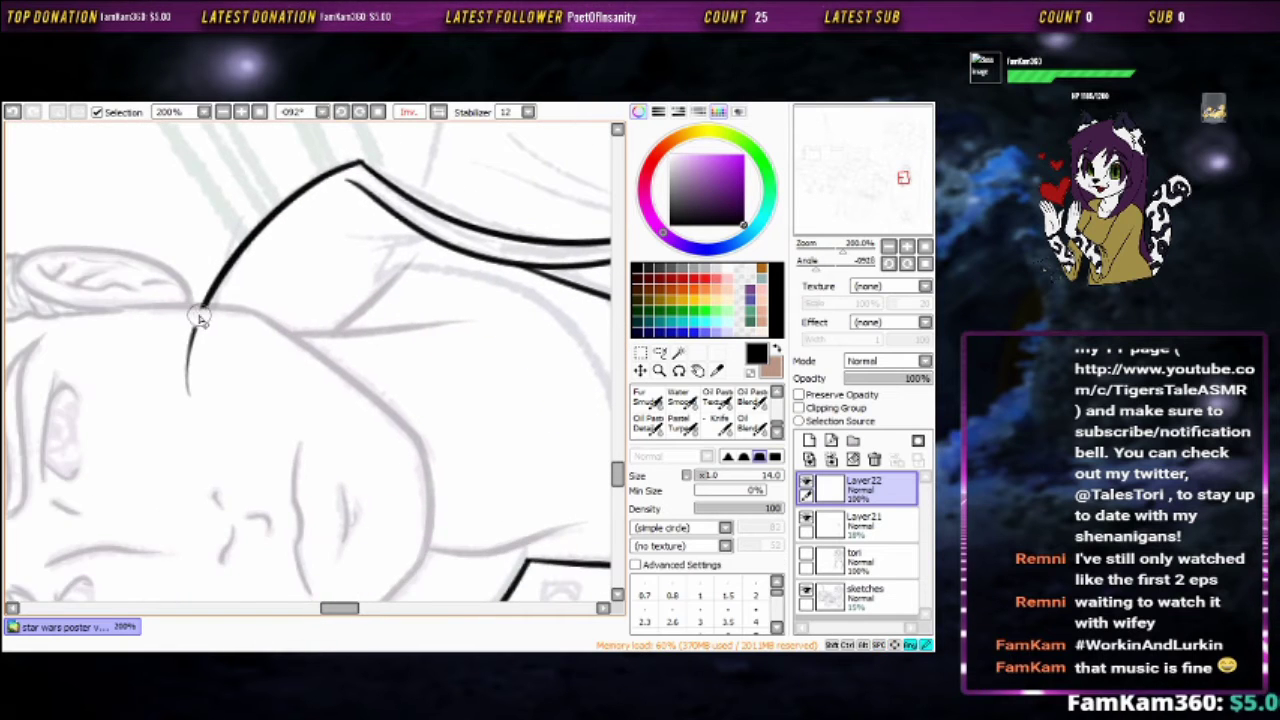
scroll(189, 416, up, 1)
mouse_move(189, 416)
mouse_down()
mouse_move(390, 365)
mouse_move(323, 320)
mouse_up()
key(n)
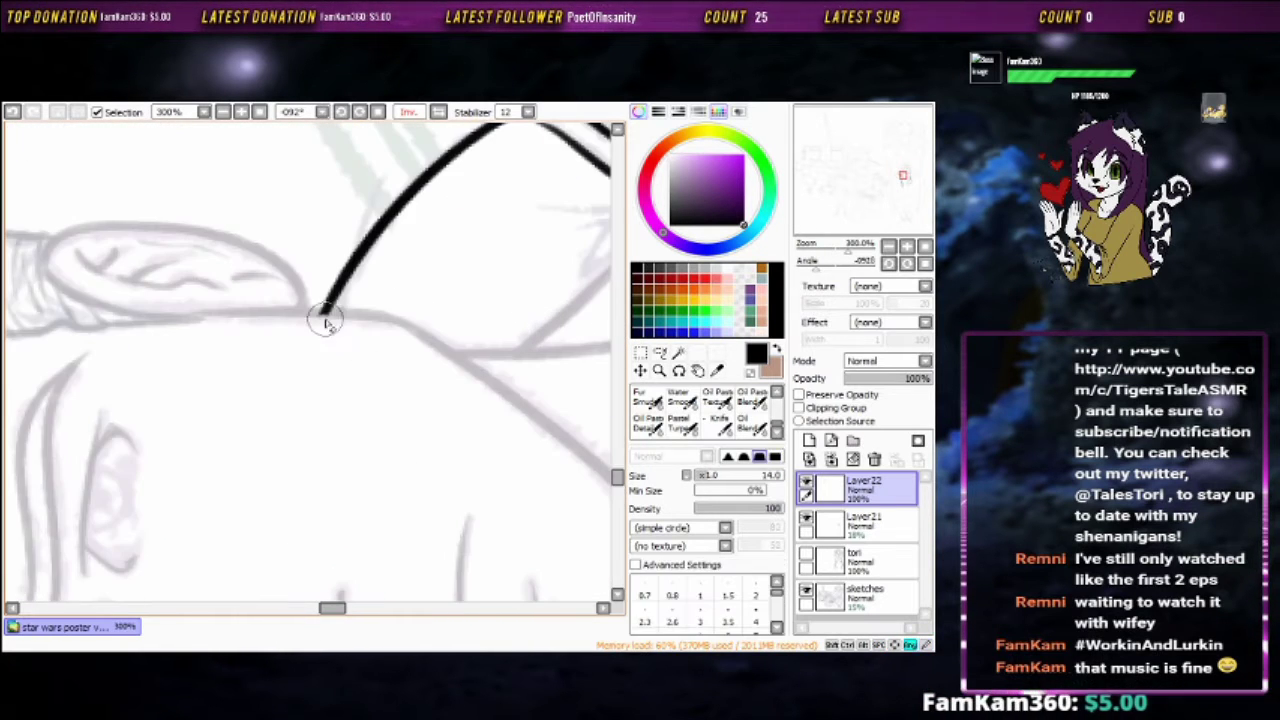
Add a new layer and ink the first shoulder's line from the collar out to the top of the sleeve
scroll(513, 412, down, 2)
drag(513, 412, 498, 305)
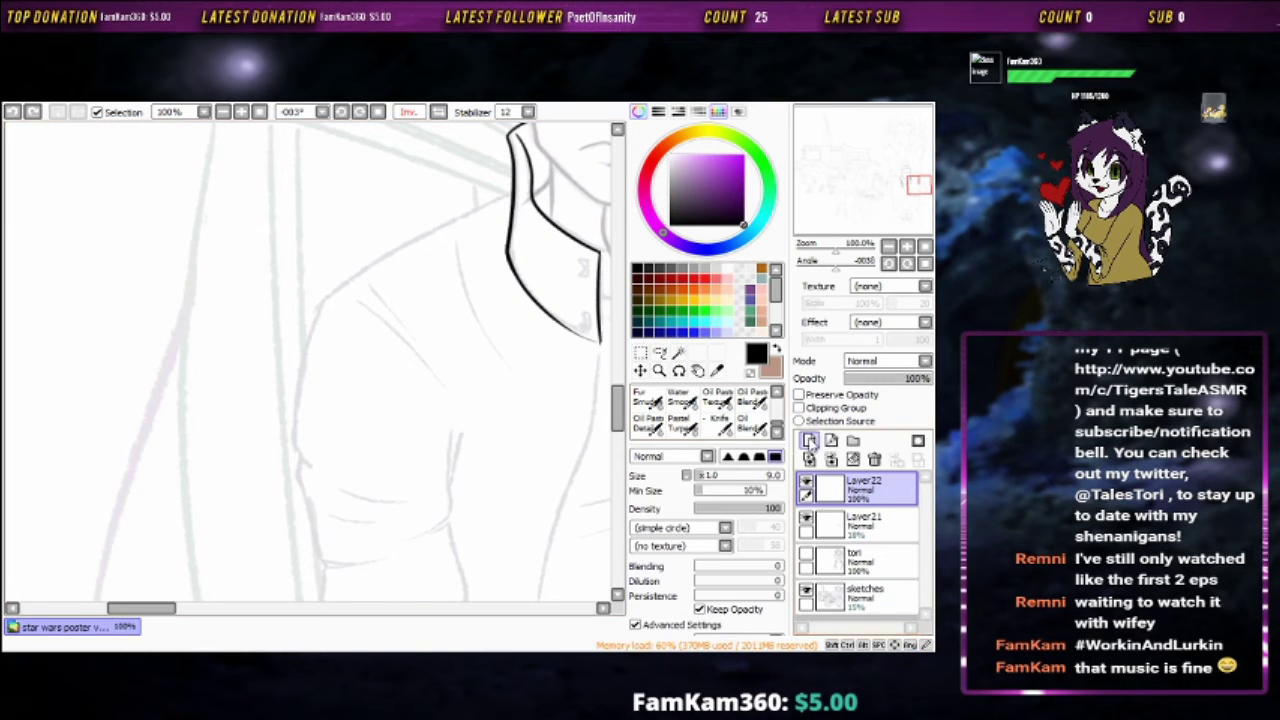
key(ctrl+shift+n)
scroll(597, 191, up, 1)
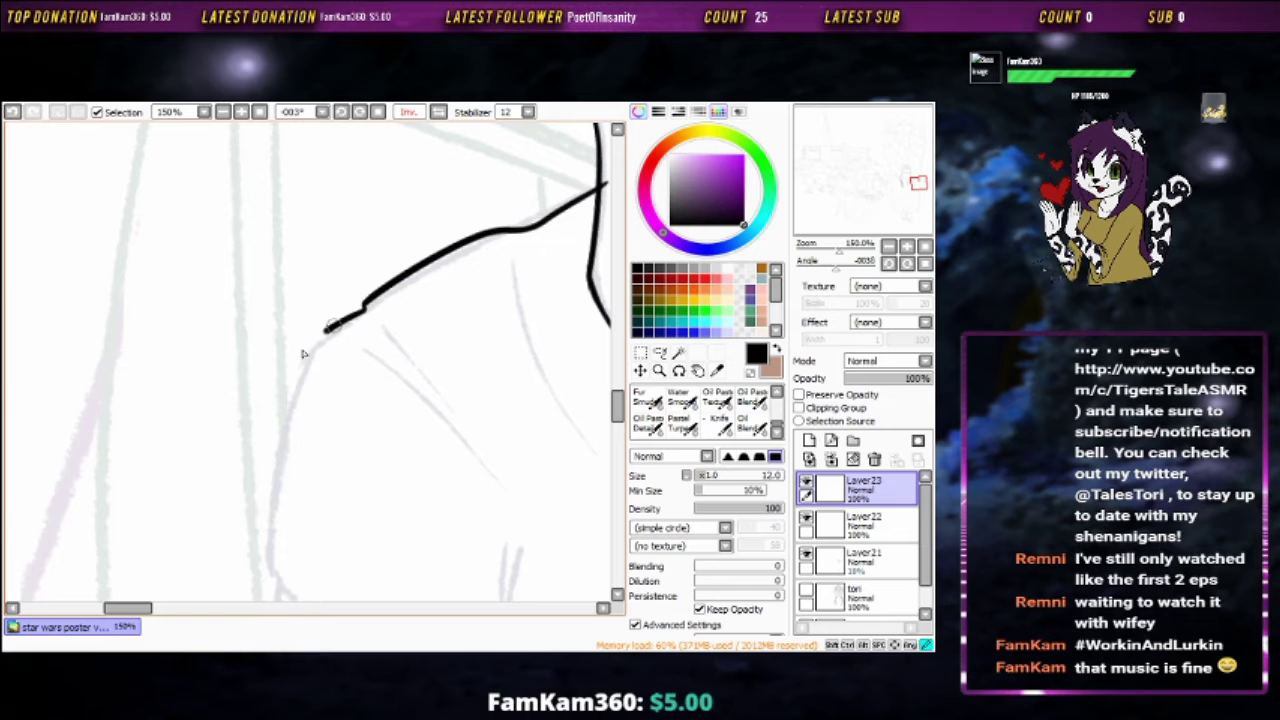
mouse_move(365, 310)
mouse_down()
mouse_move(494, 351)
mouse_move(429, 280)
mouse_move(441, 354)
mouse_move(228, 357)
mouse_up()
scroll(441, 354, up, 1)
key(n)
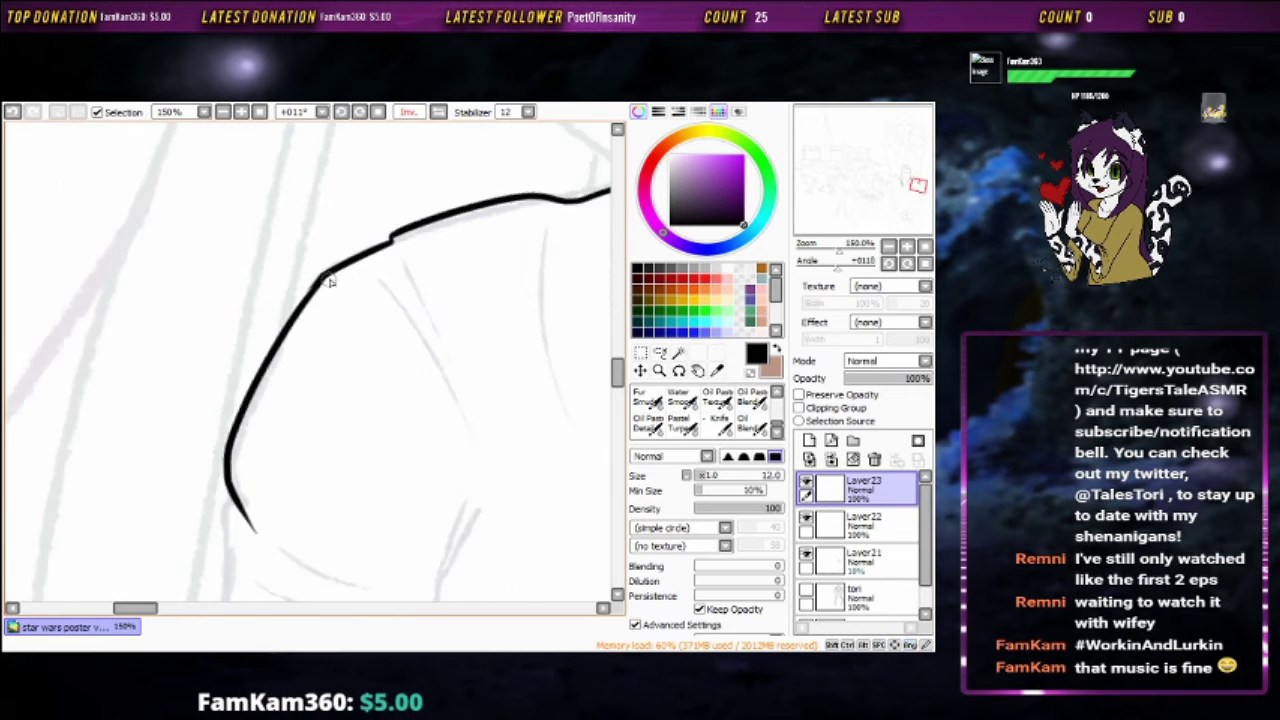
Ink the outer edge of the first upper sleeve with short fold lines branching inward
scroll(295, 295, up, 3)
scroll(289, 311, down, 3)
mouse_move(314, 377)
mouse_down()
mouse_move(529, 349)
mouse_move(521, 223)
mouse_up()
drag(406, 356, 437, 418)
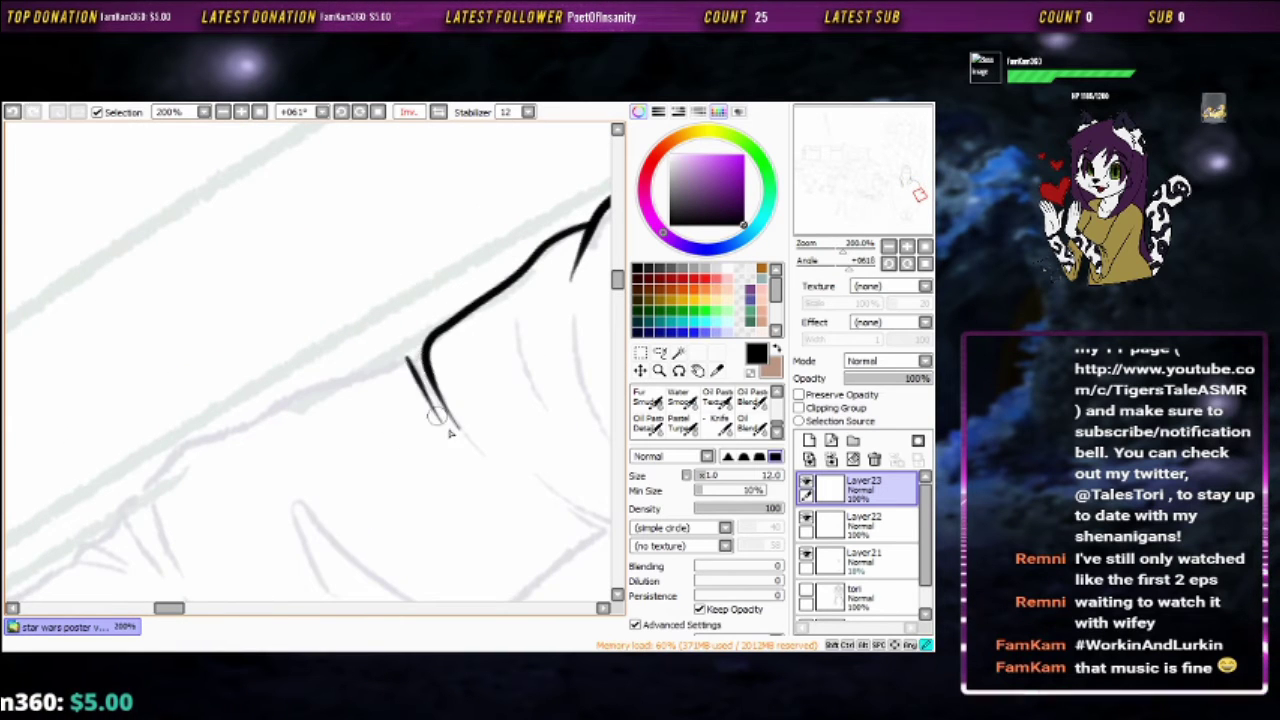
scroll(415, 362, up, 2)
scroll(471, 337, down, 1)
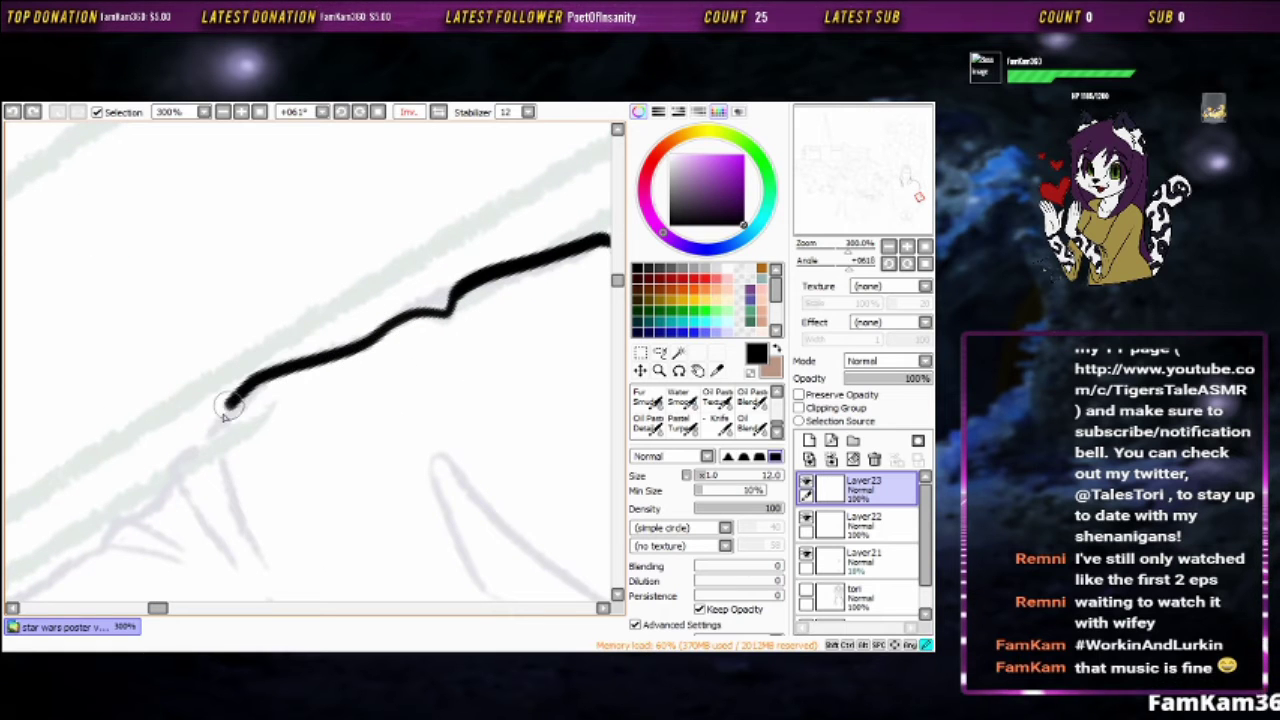
Continue the first sleeve's wrinkled outer edge past the elbow and along the forearm
mouse_move(230, 405)
mouse_down()
mouse_move(397, 380)
mouse_move(423, 266)
mouse_up()
scroll(391, 377, up, 1)
mouse_move(391, 377)
mouse_down()
mouse_move(450, 232)
mouse_move(421, 221)
mouse_up()
scroll(350, 334, down, 1)
drag(350, 334, 498, 232)
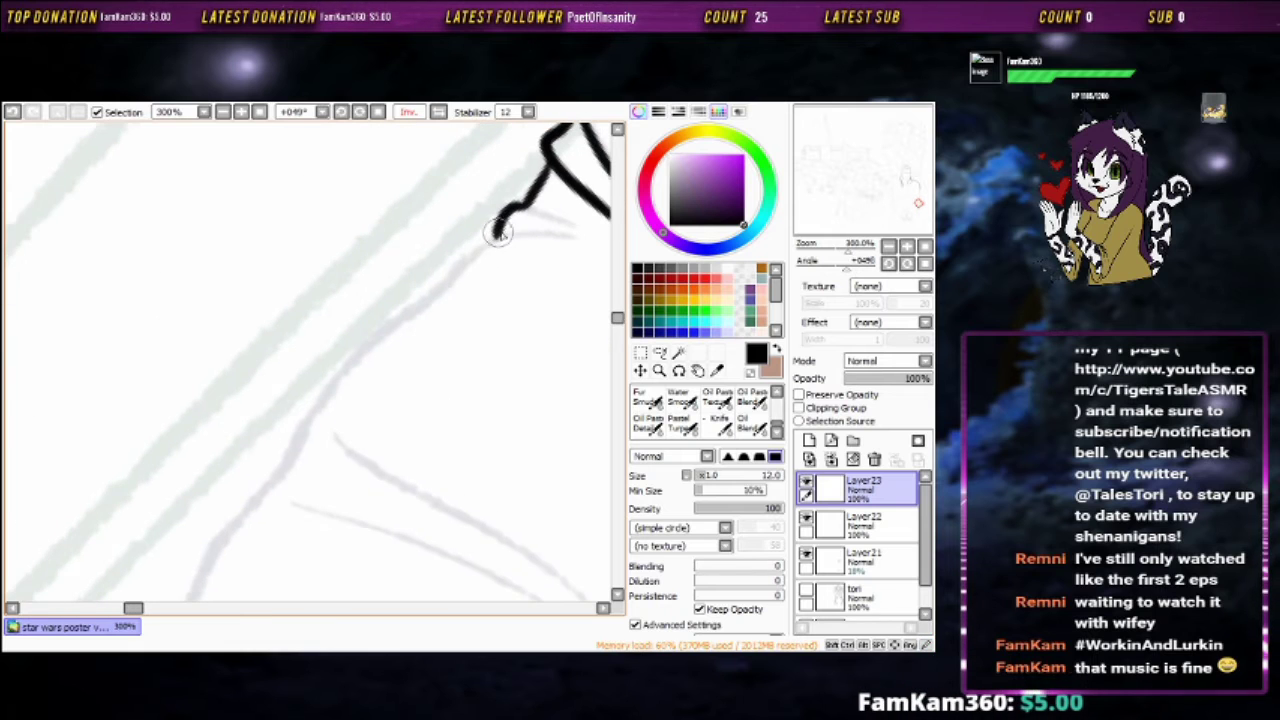
drag(294, 452, 447, 343)
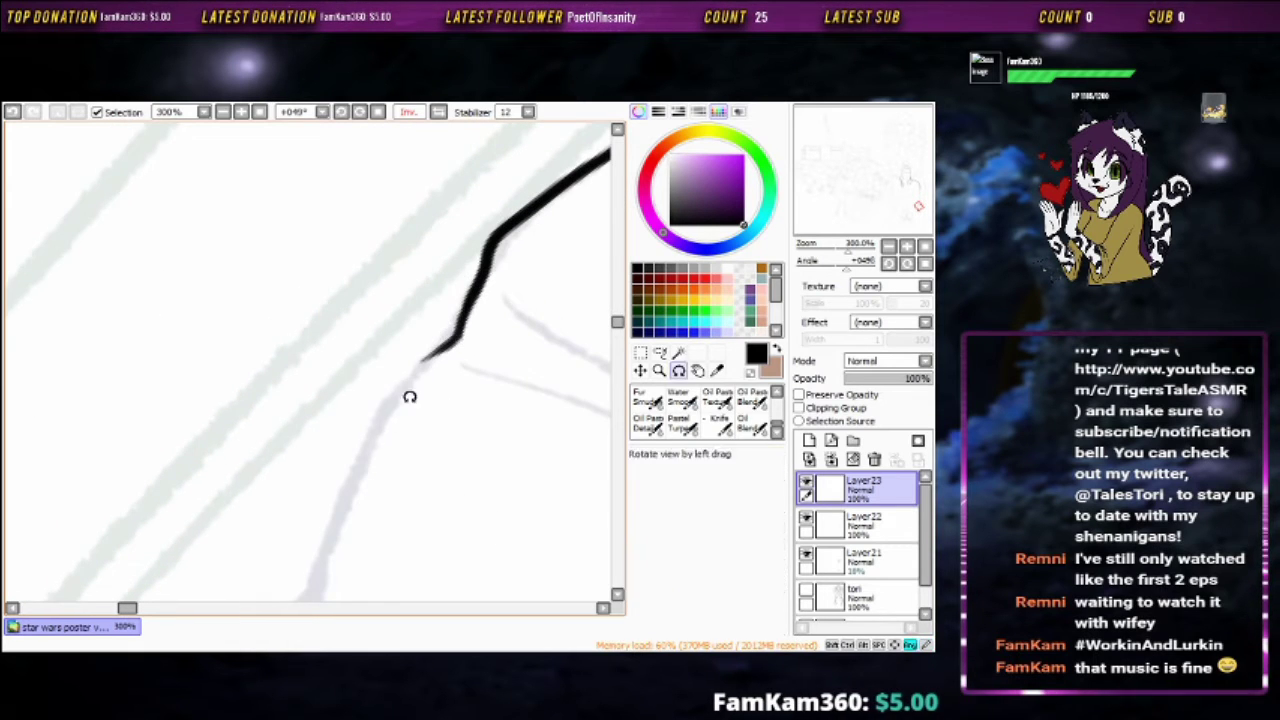
mouse_move(409, 394)
mouse_down()
mouse_move(548, 236)
mouse_move(214, 528)
mouse_up()
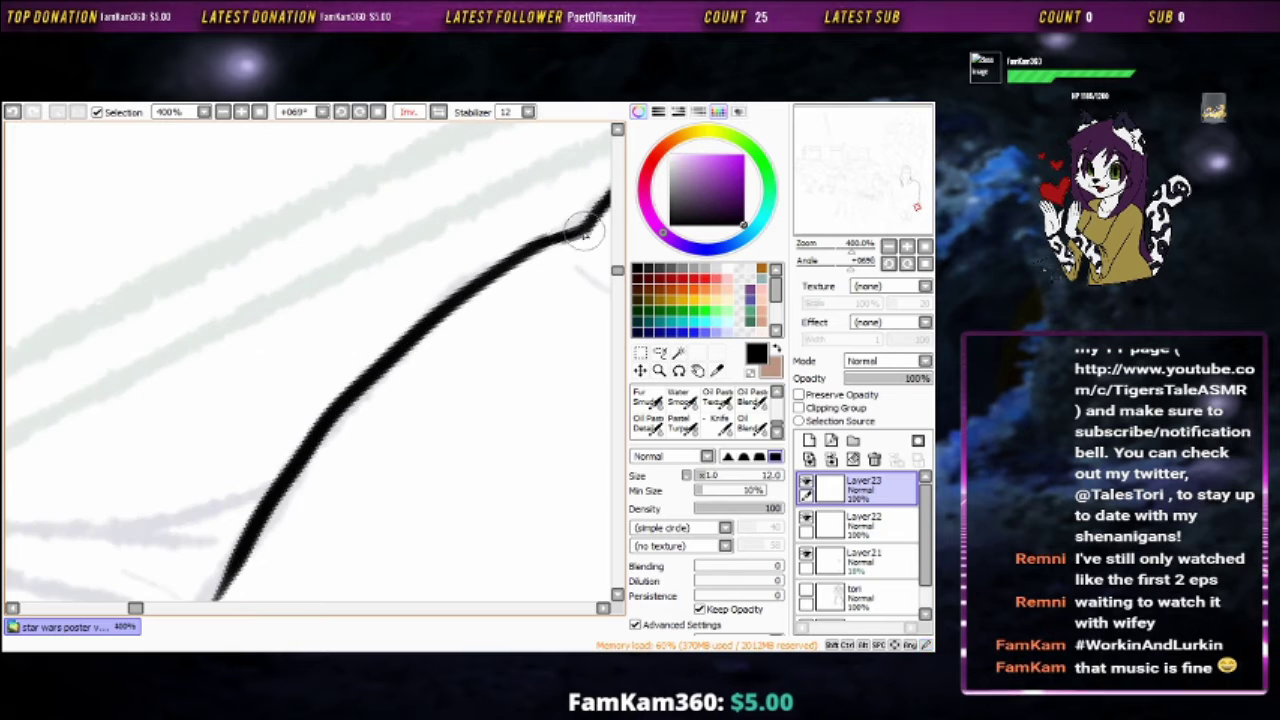
Redraw the outer forearm line and ink the sleeve's inner edge down to the elbow crease
key(ctrl+z)
scroll(537, 271, down, 1)
mouse_move(537, 271)
mouse_down()
mouse_move(569, 223)
mouse_move(271, 471)
mouse_up()
scroll(443, 369, up, 1)
mouse_move(443, 369)
mouse_down()
mouse_move(329, 340)
mouse_move(252, 440)
mouse_move(287, 448)
mouse_move(286, 390)
mouse_up()
mouse_move(342, 303)
mouse_down()
mouse_move(386, 356)
mouse_move(442, 205)
mouse_move(398, 212)
mouse_move(213, 355)
mouse_up()
key(ctrl+z)
key(ctrl+z)
mouse_move(557, 200)
mouse_down()
mouse_move(316, 297)
mouse_move(357, 534)
mouse_up()
key(ctrl+z)
drag(367, 381, 493, 233)
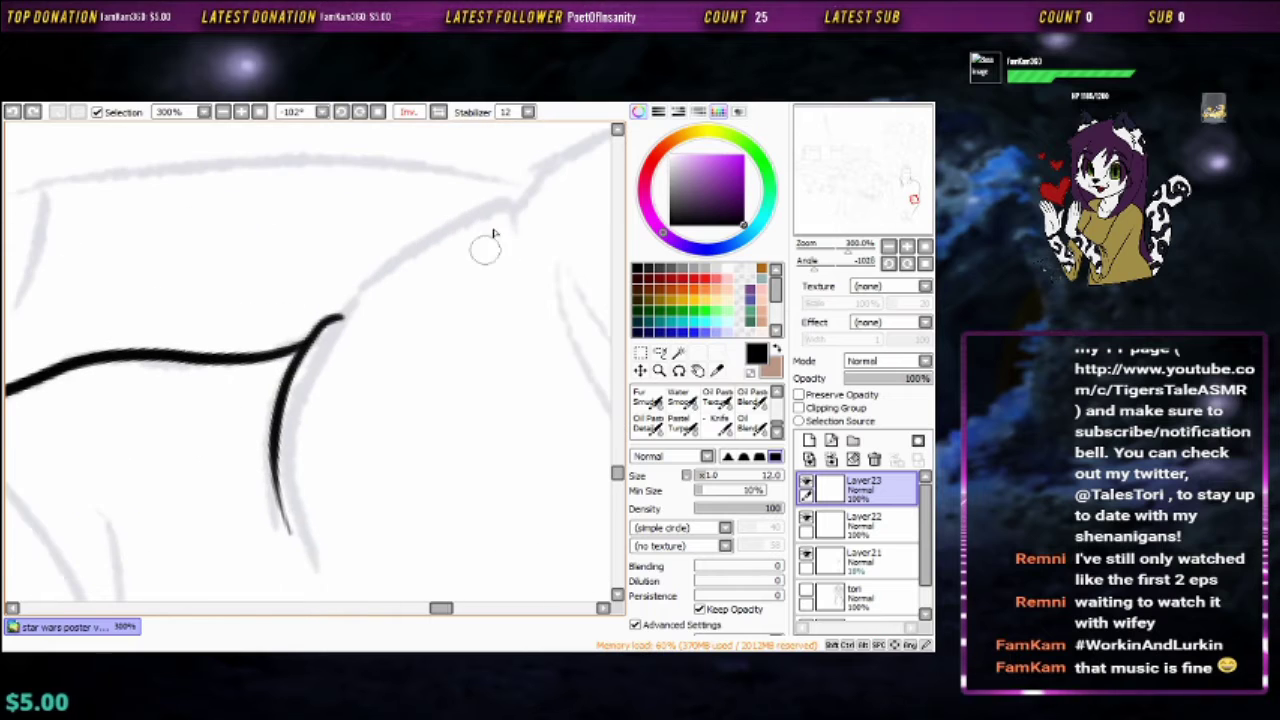
Ink the paired creases across the first sleeve's elbow and trim their stray ends
scroll(475, 215, down, 4)
key(n)
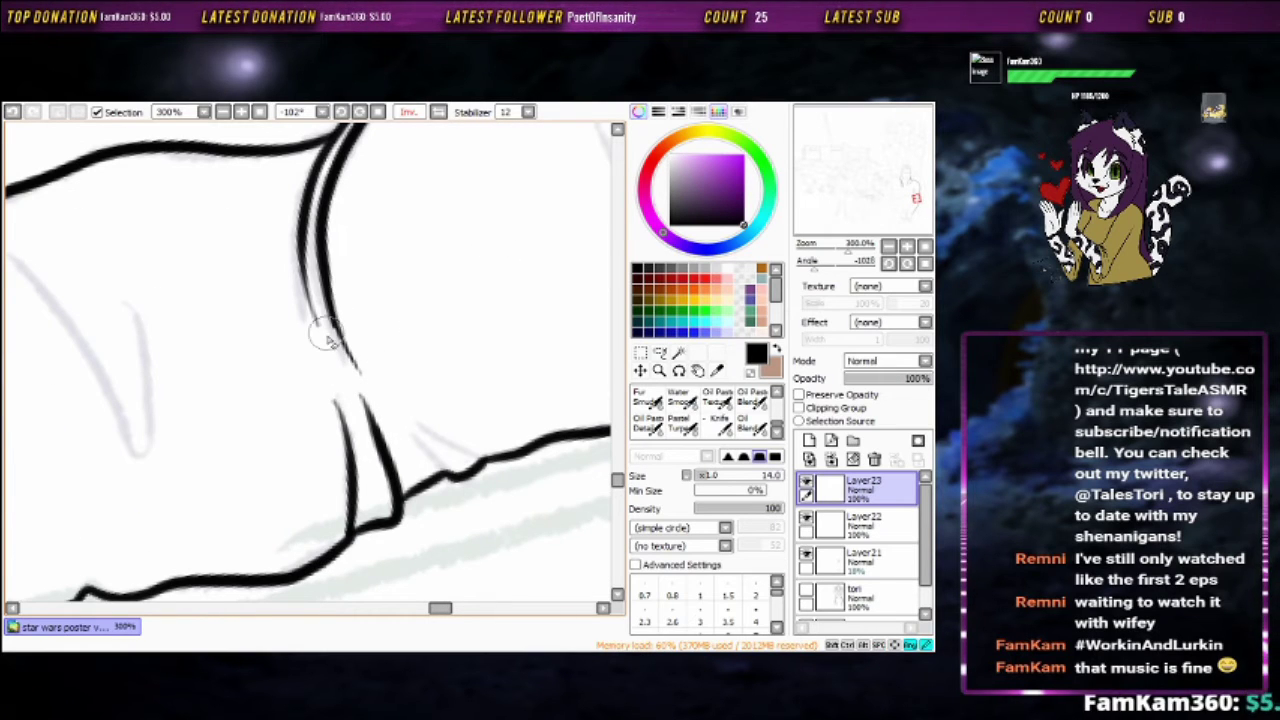
key(b)
mouse_move(355, 360)
mouse_down()
mouse_move(423, 340)
mouse_move(241, 370)
mouse_move(409, 323)
mouse_move(177, 443)
mouse_move(360, 291)
mouse_move(523, 186)
mouse_move(374, 263)
mouse_move(386, 409)
mouse_move(350, 237)
mouse_up()
Ink the inner forearm edge and curved cuff of the first sleeve, erasing the overshoot at the cuff corners
scroll(350, 237, up, 3)
scroll(349, 400, up, 1)
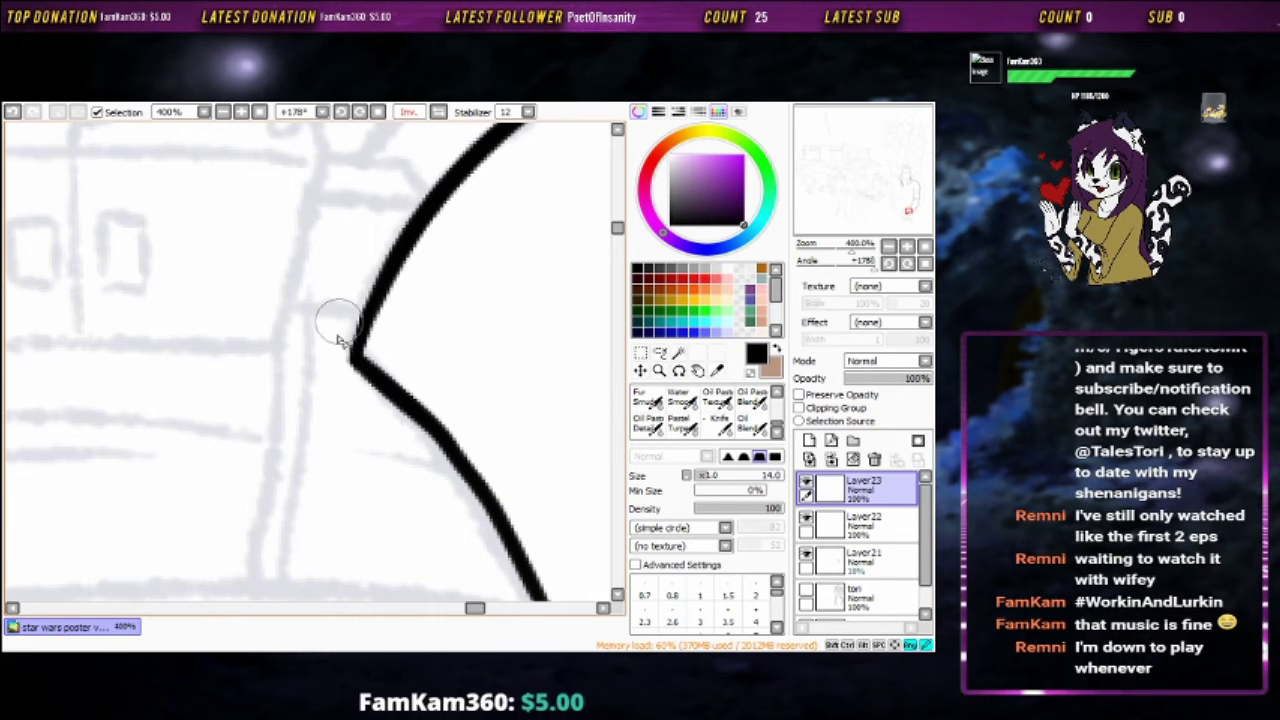
mouse_move(337, 322)
mouse_down()
mouse_move(360, 451)
mouse_move(367, 251)
mouse_up()
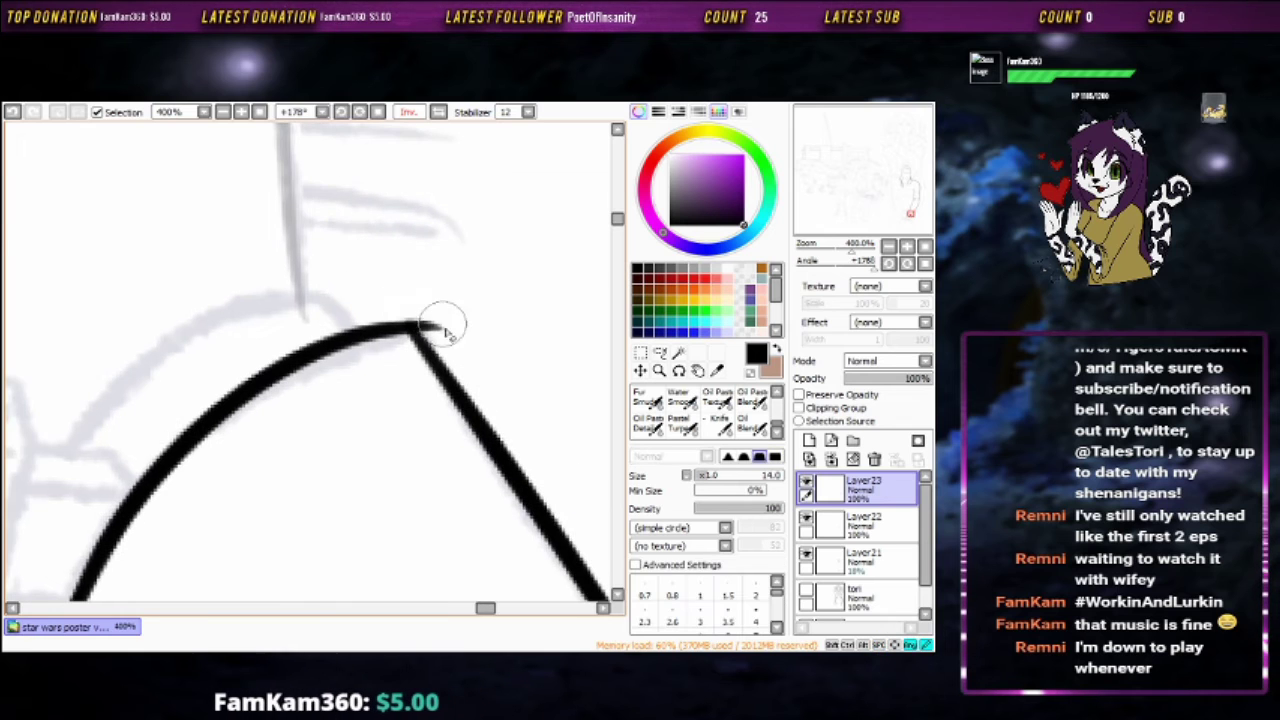
scroll(509, 449, down, 2)
drag(509, 449, 400, 281)
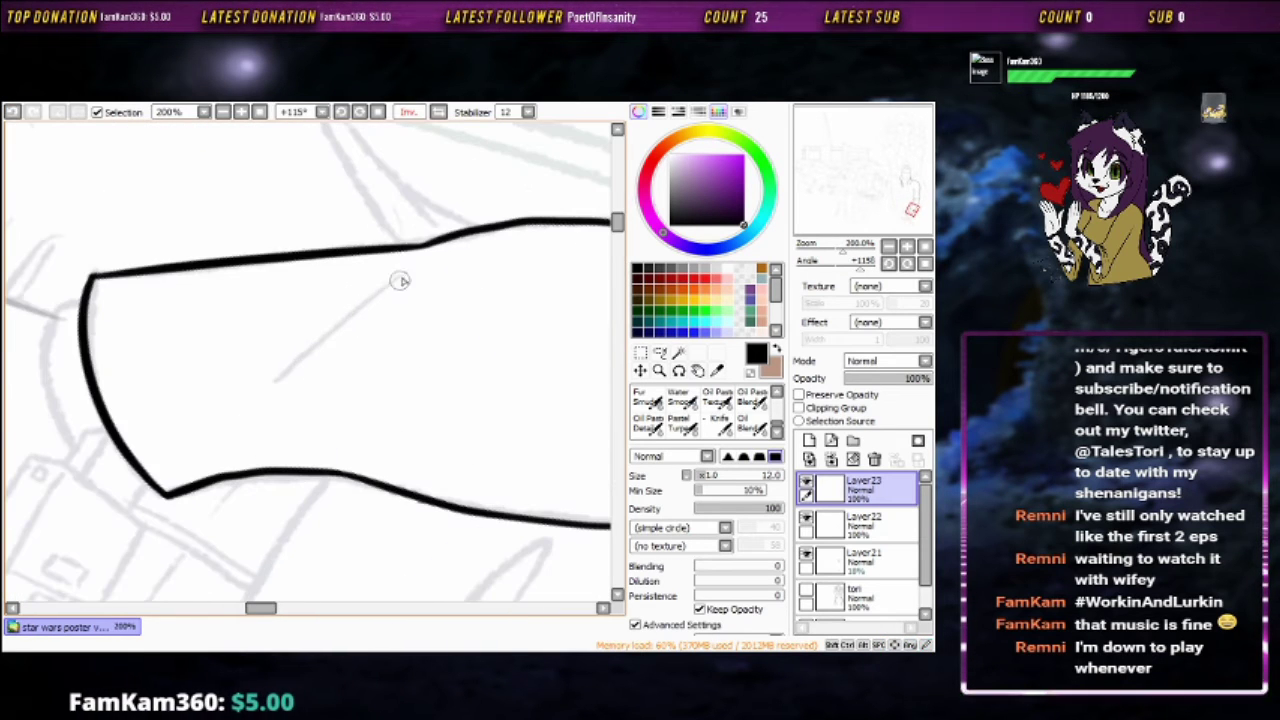
Ink the fabric folds across the first sleeve's forearm, elbow and upper arm
drag(325, 356, 367, 241)
scroll(392, 343, up, 1)
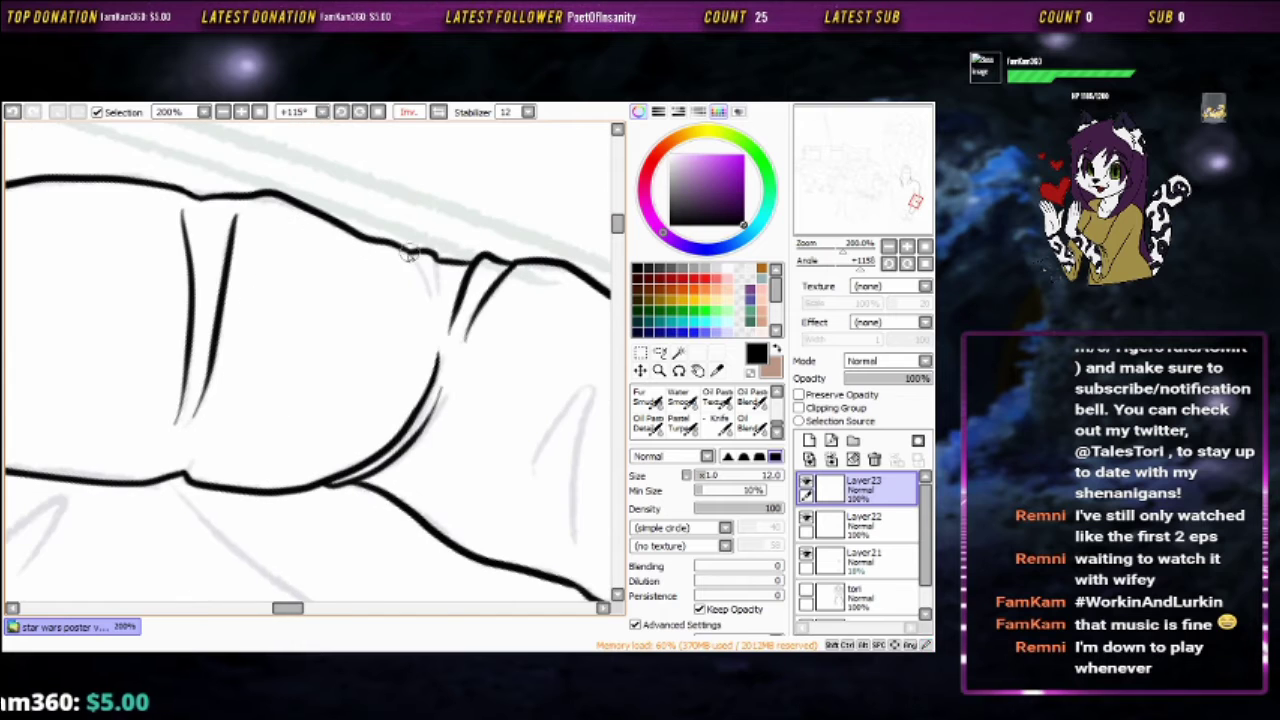
drag(392, 343, 392, 240)
scroll(490, 297, down, 2)
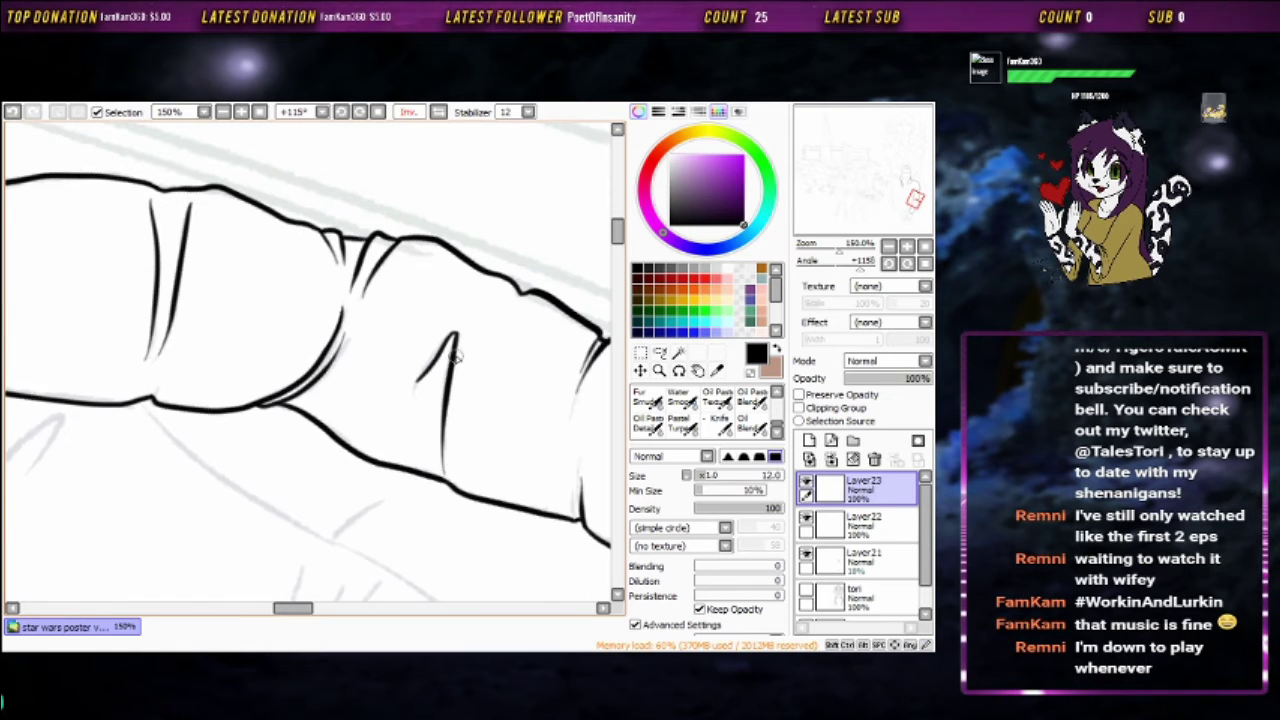
mouse_move(454, 352)
mouse_down()
mouse_move(471, 408)
mouse_move(455, 293)
mouse_move(437, 323)
mouse_move(451, 237)
mouse_move(426, 310)
mouse_up()
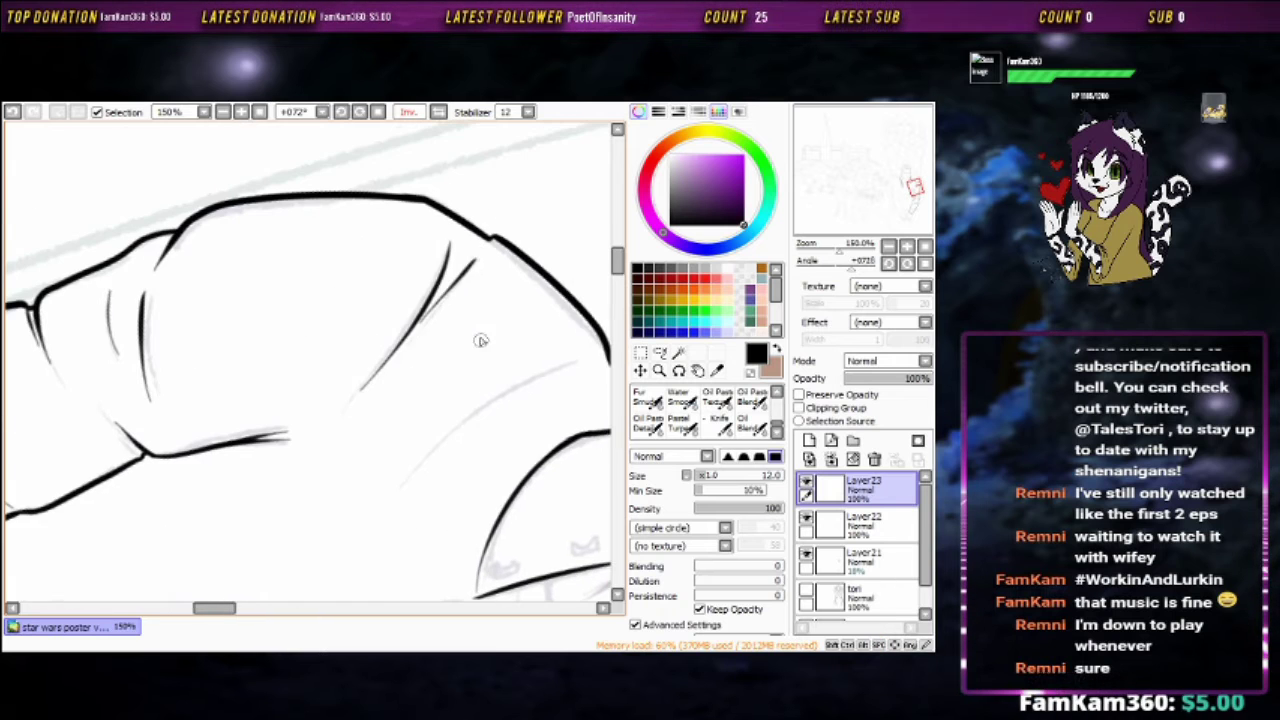
mouse_move(518, 336)
mouse_down()
mouse_move(486, 271)
mouse_move(387, 390)
mouse_move(420, 350)
mouse_move(394, 366)
mouse_up()
On a new layer, ink the jacket's front opening edge running down from the first collar flap
scroll(405, 384, down, 4)
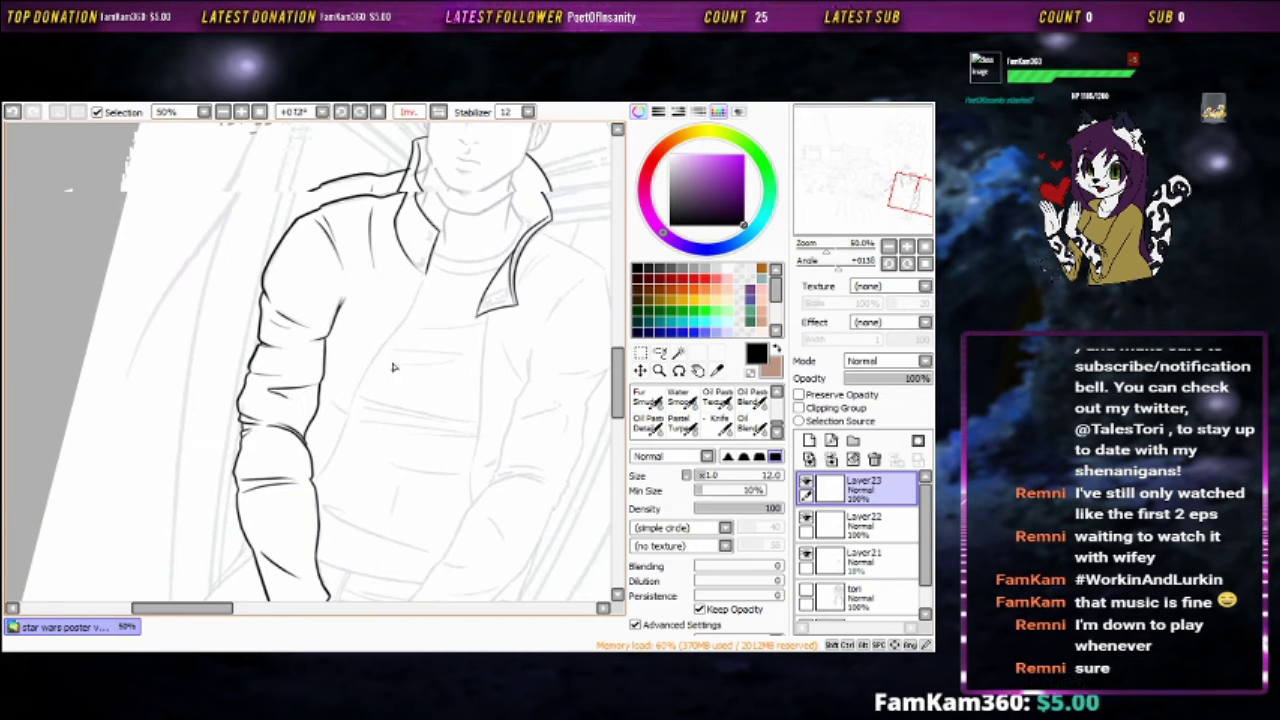
drag(533, 417, 502, 383)
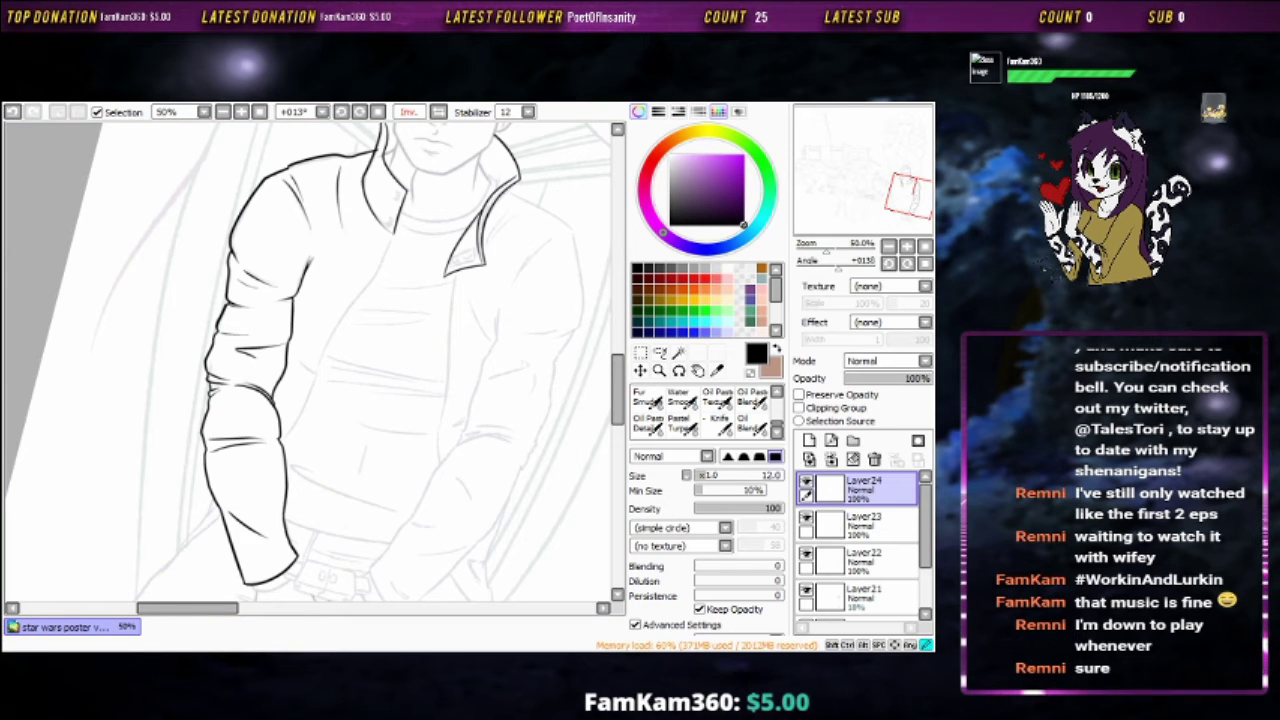
scroll(498, 317, up, 2)
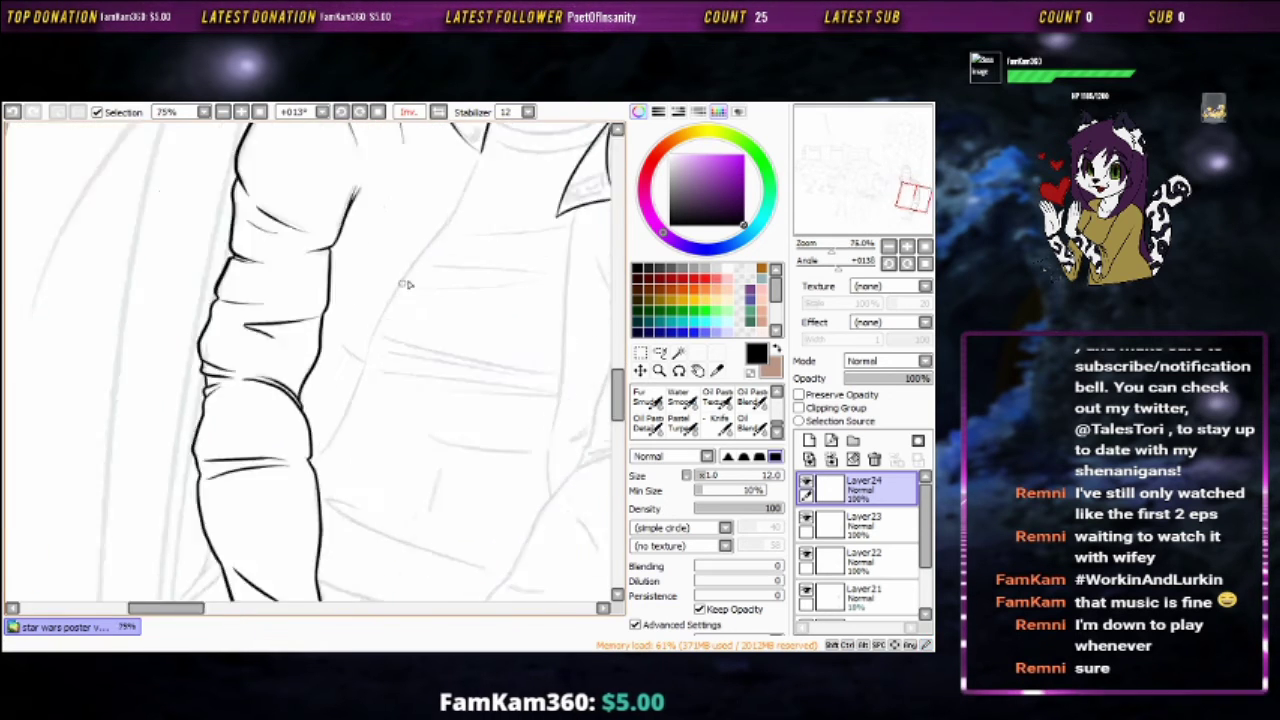
mouse_move(498, 317)
mouse_down()
mouse_move(163, 266)
mouse_move(263, 120)
mouse_move(540, 365)
mouse_move(381, 330)
mouse_up()
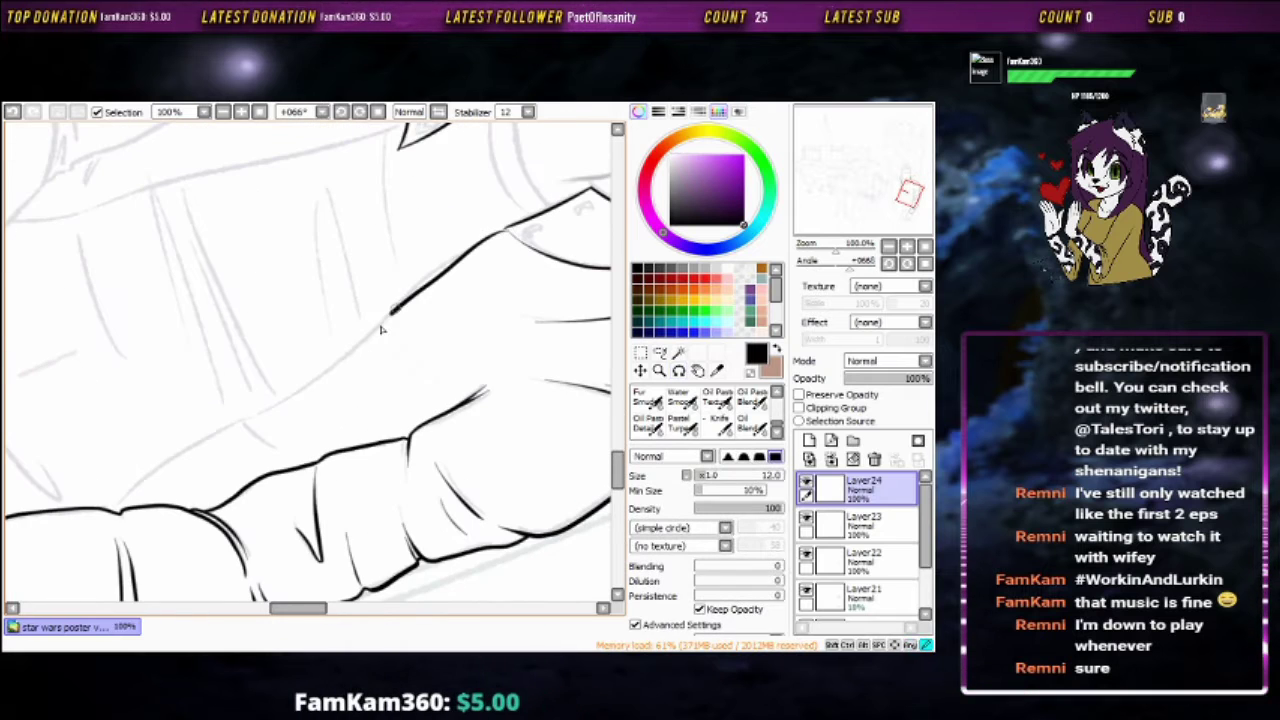
scroll(430, 330, up, 3)
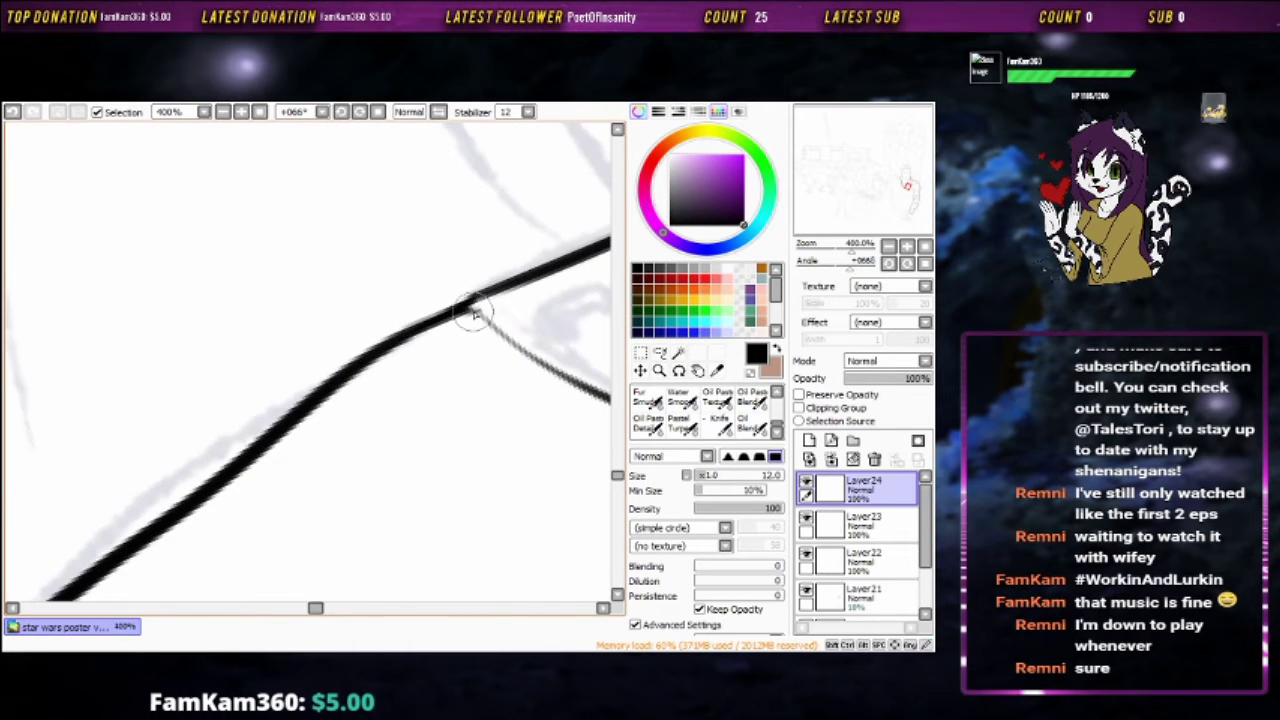
scroll(475, 315, down, 3)
Ink the opposite front opening edge from the second collar flap and erase its overlap inside the flap
drag(423, 286, 349, 459)
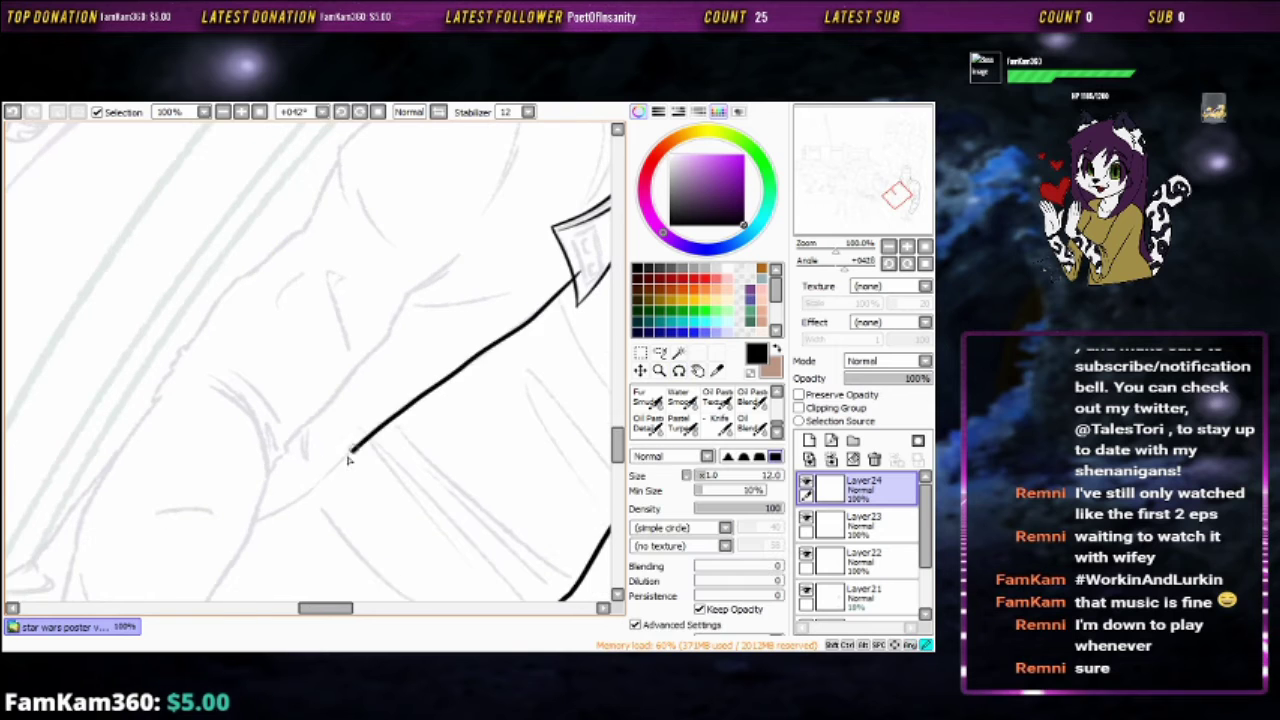
scroll(349, 455, up, 3)
mouse_move(351, 371)
mouse_down()
mouse_move(531, 371)
mouse_move(348, 378)
mouse_up()
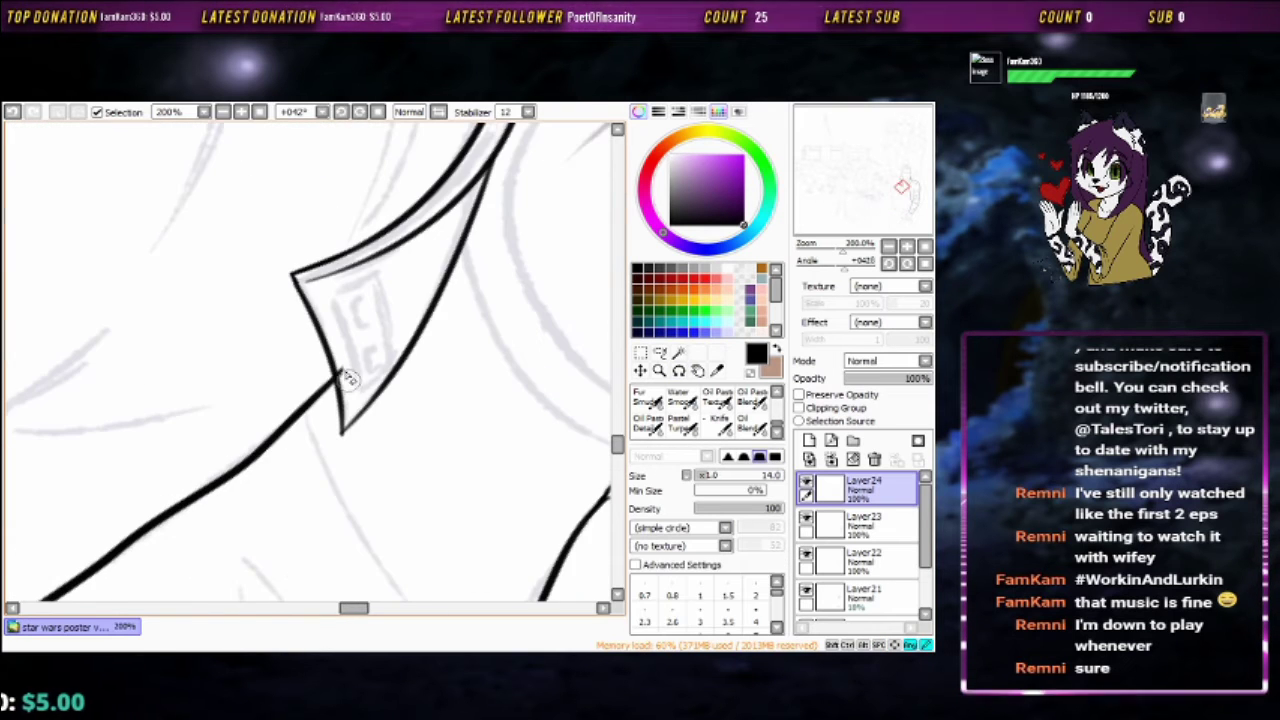
scroll(348, 378, down, 4)
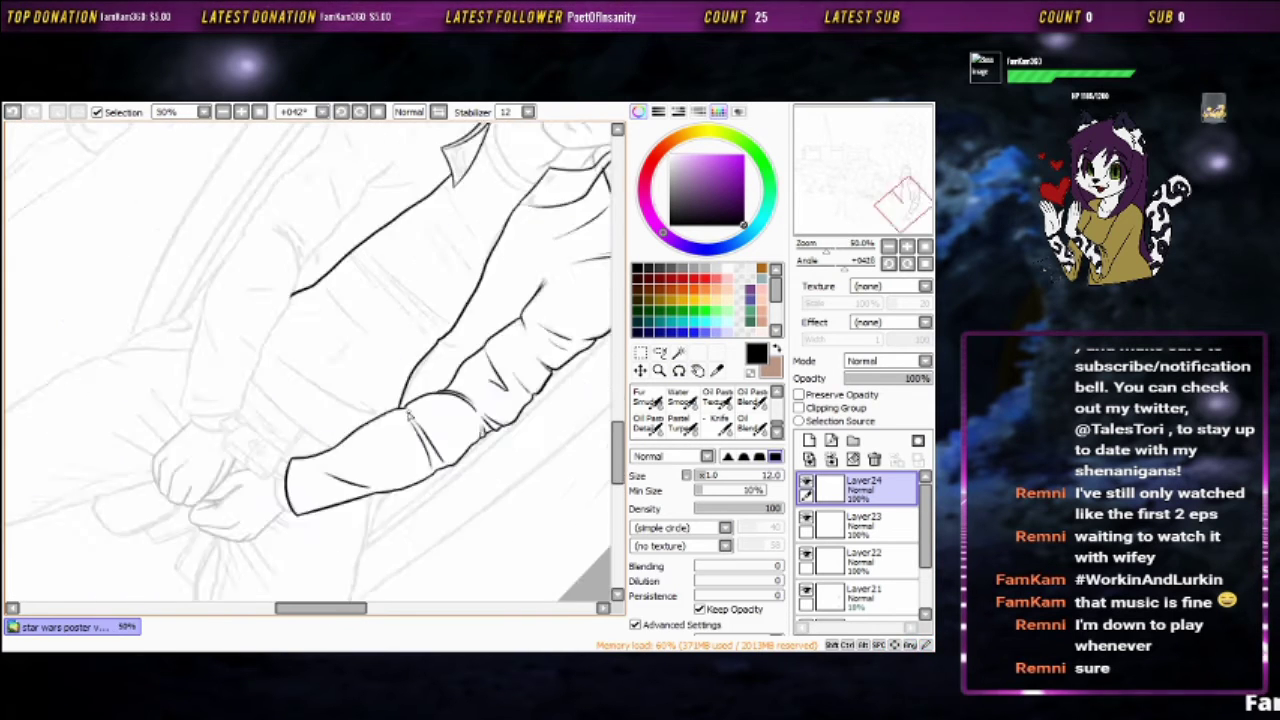
Merge the sleeve and jacket-front layers down, and ink the second shoulder line from the collar on a new layer
drag(407, 415, 538, 357)
scroll(443, 297, up, 3)
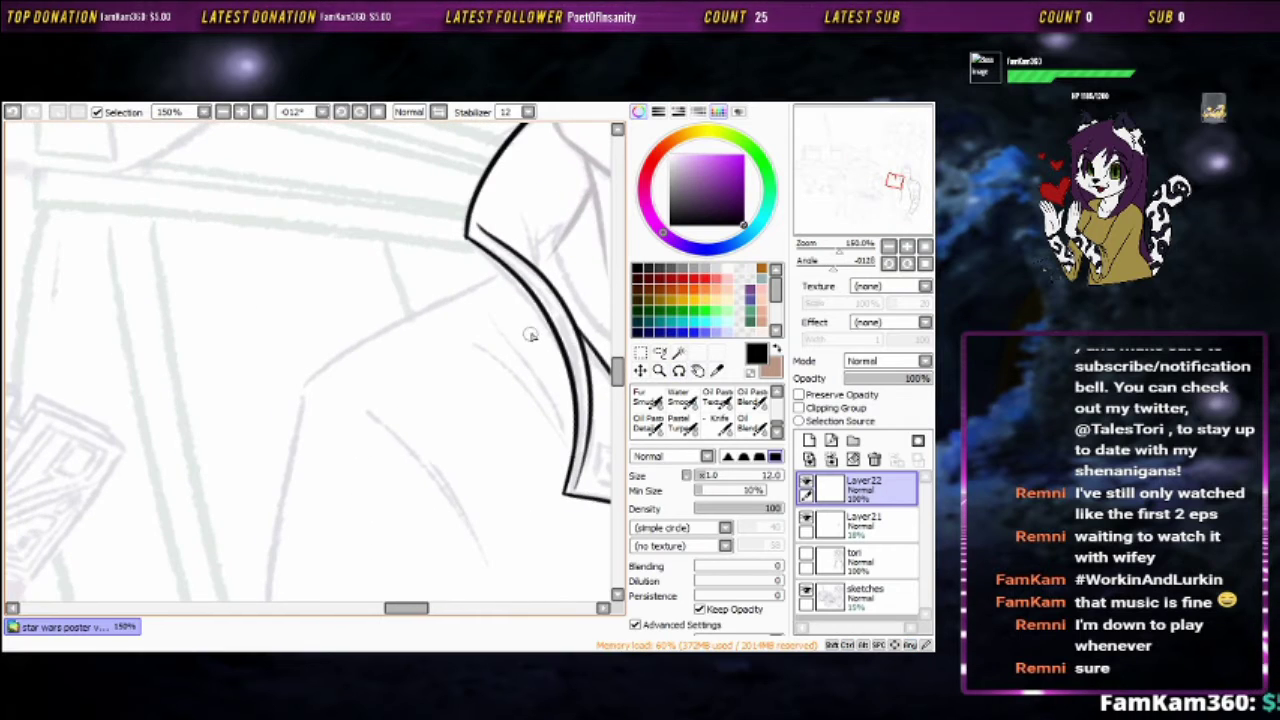
scroll(531, 335, down, 3)
scroll(300, 286, up, 4)
key(ctrl+shift+n)
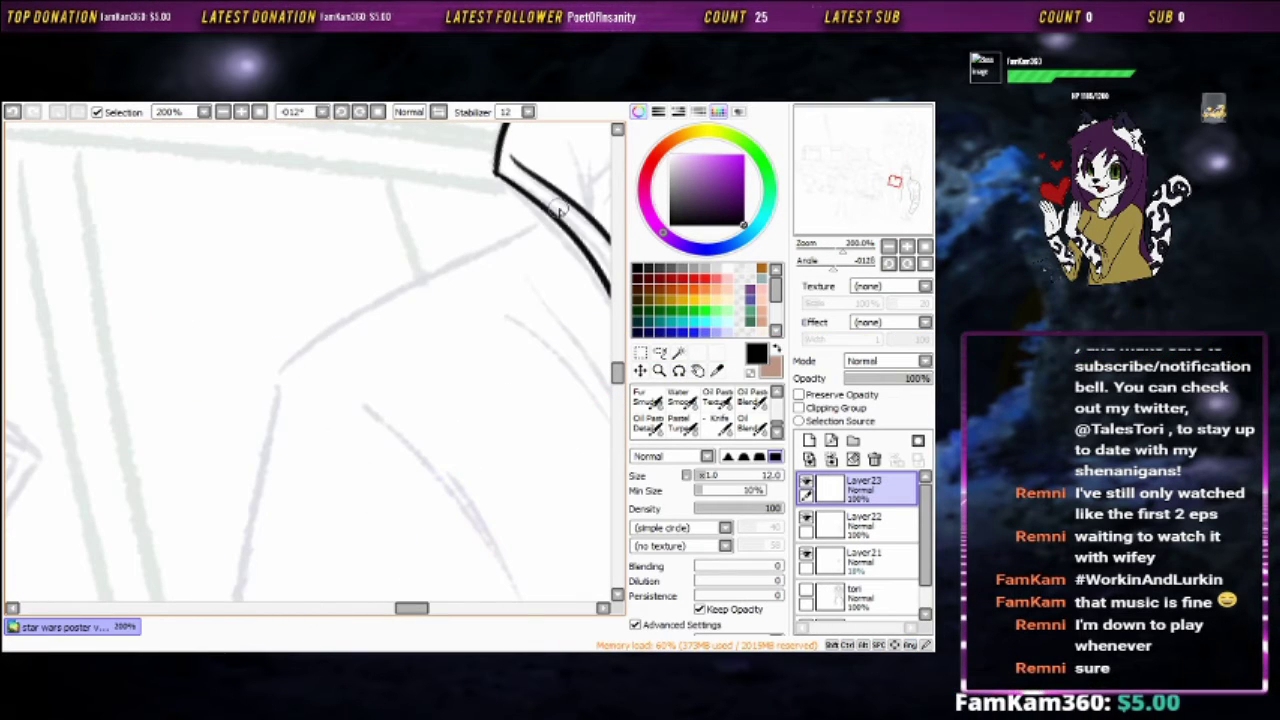
drag(318, 335, 568, 225)
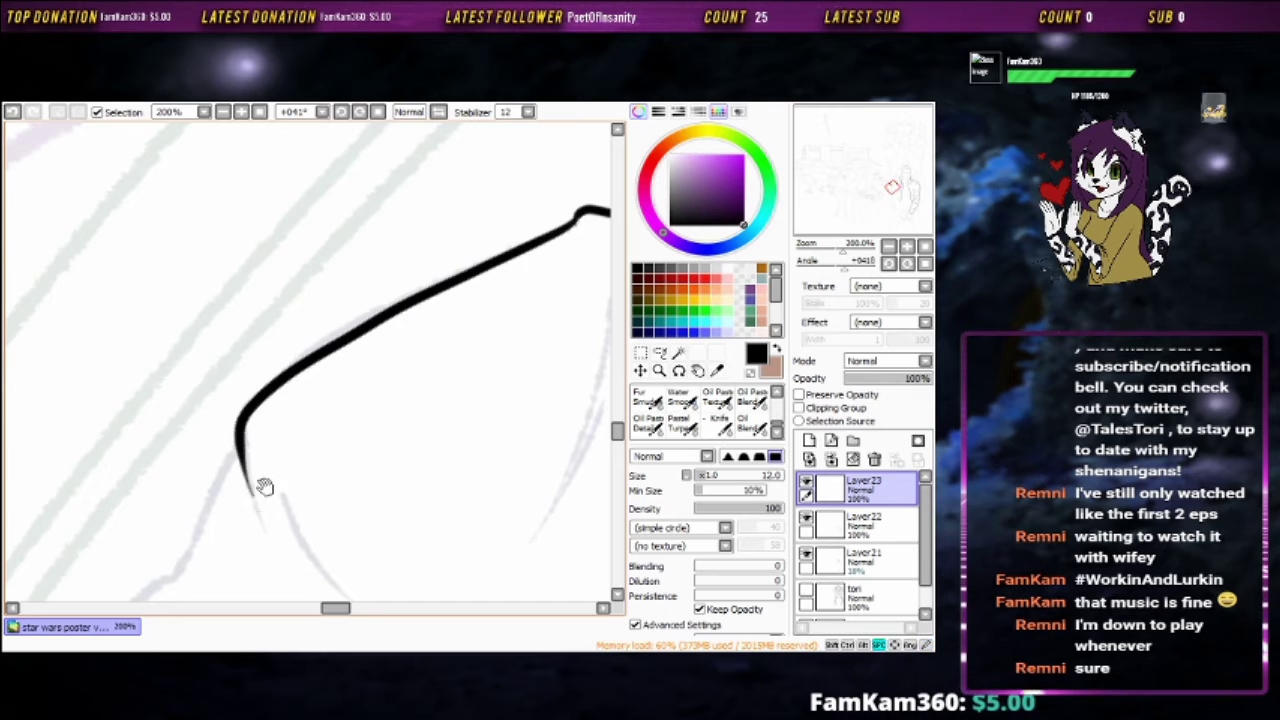
Shape the outer corner of the second shoulder where it turns into the sleeve and clean up the join
scroll(231, 432, up, 2)
mouse_move(231, 432)
mouse_down()
mouse_move(403, 357)
mouse_move(265, 390)
mouse_move(385, 350)
mouse_up()
key(n)
key(b)
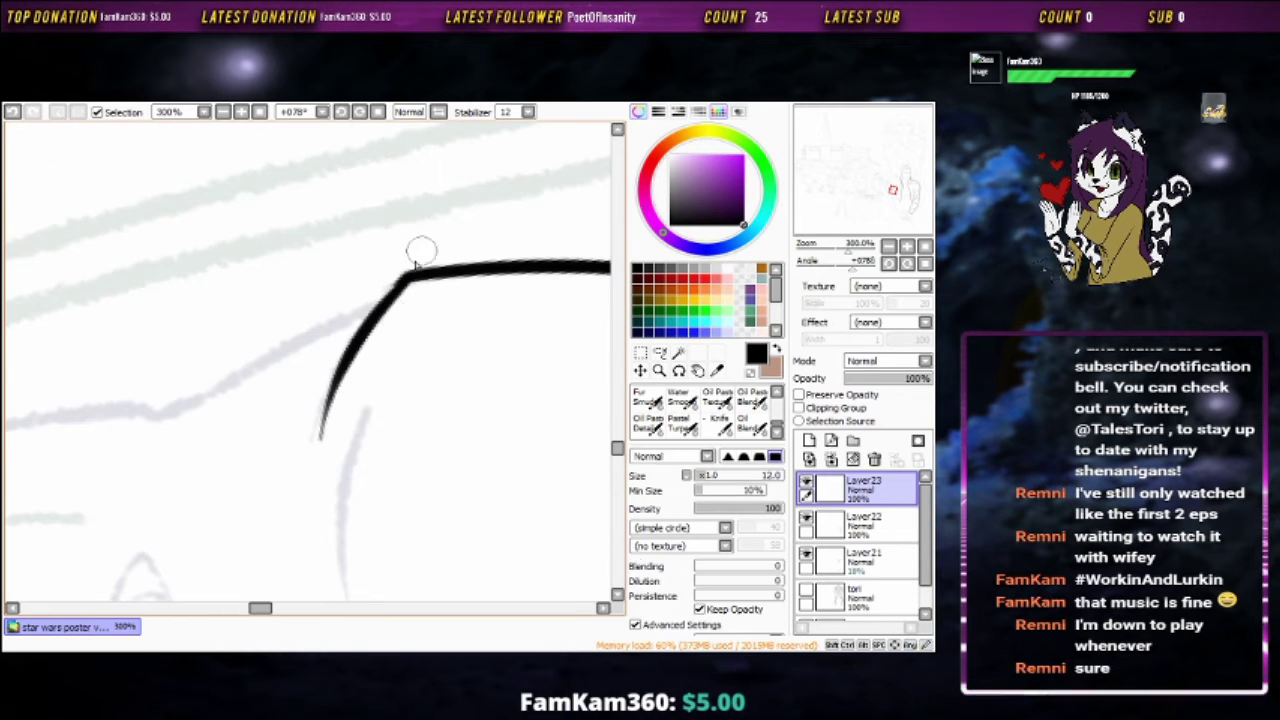
Ink the second sleeve's wrinkled outer edge and its inner edge from the armpit toward the elbow
scroll(414, 251, down, 2)
mouse_move(409, 306)
mouse_down()
mouse_move(524, 242)
mouse_move(437, 333)
mouse_move(308, 399)
mouse_move(298, 392)
mouse_move(423, 366)
mouse_move(481, 300)
mouse_move(380, 357)
mouse_up()
mouse_move(255, 470)
mouse_down()
mouse_move(514, 286)
mouse_move(297, 354)
mouse_move(474, 297)
mouse_move(370, 296)
mouse_move(400, 321)
mouse_move(300, 443)
mouse_move(486, 357)
mouse_move(563, 280)
mouse_move(390, 404)
mouse_move(406, 197)
mouse_up()
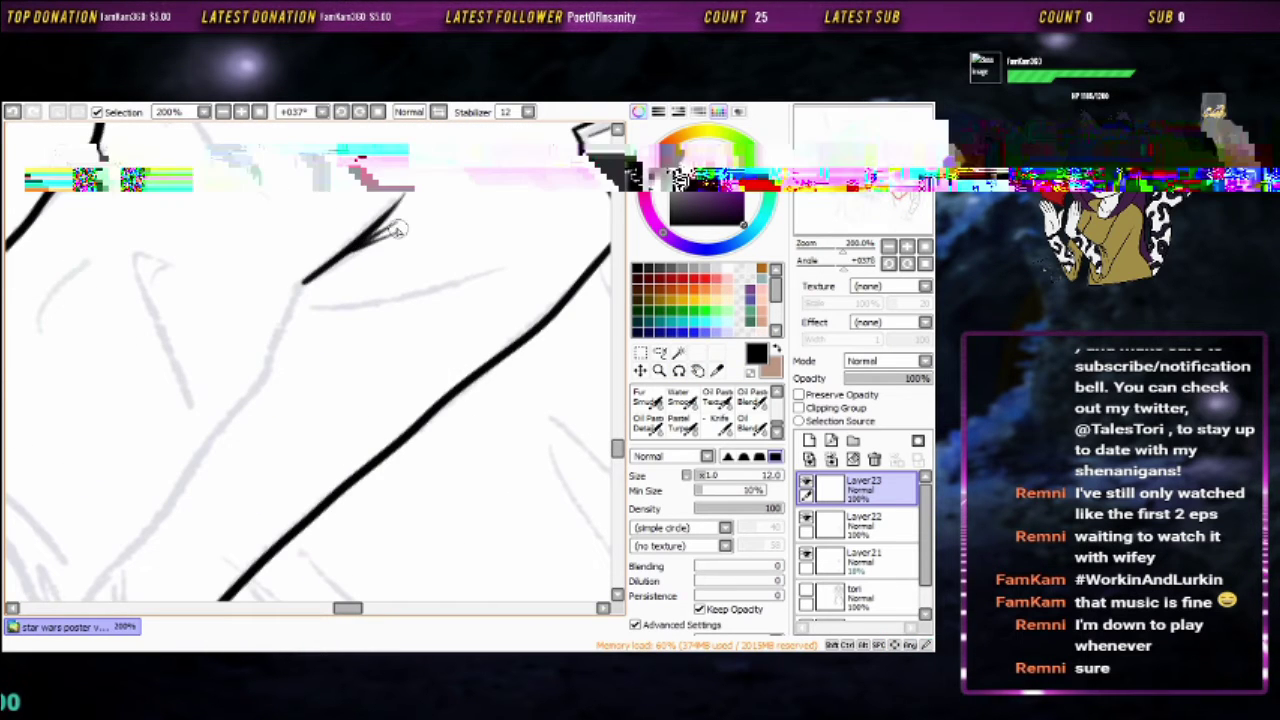
mouse_move(337, 257)
mouse_down()
mouse_move(443, 277)
mouse_move(534, 263)
mouse_move(493, 258)
mouse_up()
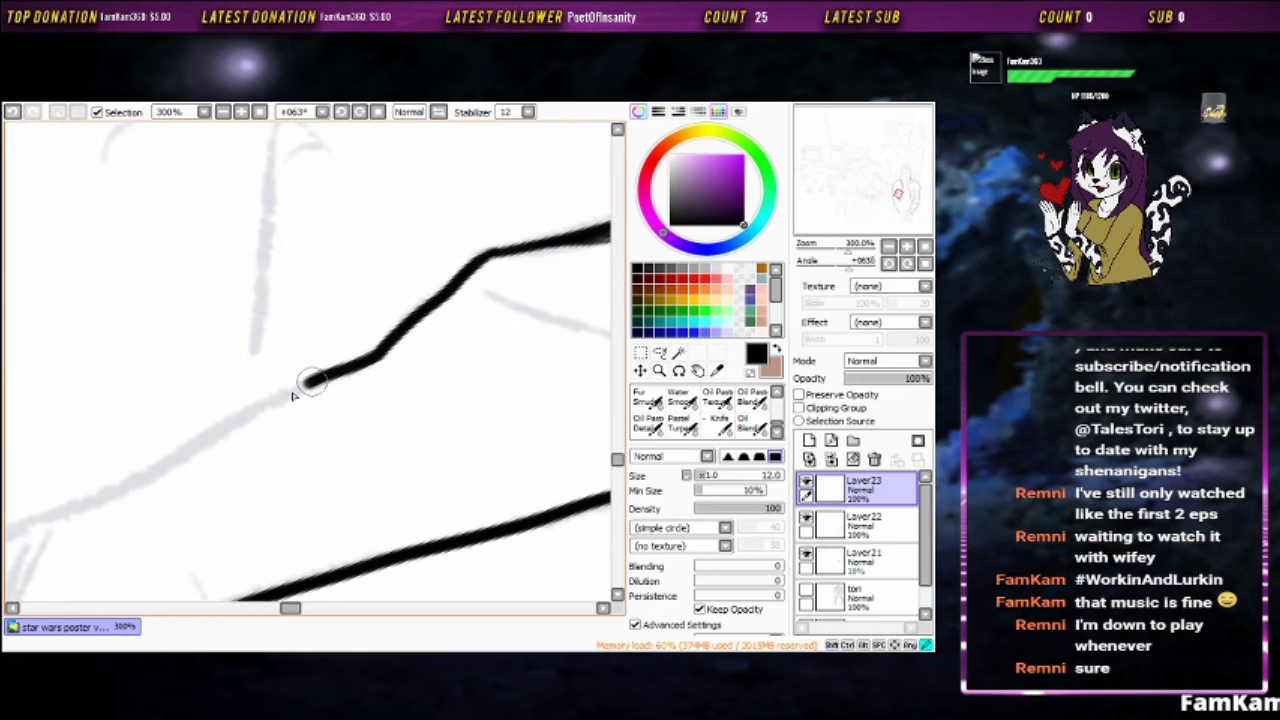
mouse_move(140, 500)
mouse_down()
mouse_move(509, 303)
mouse_move(331, 400)
mouse_move(420, 343)
mouse_move(291, 272)
mouse_move(455, 264)
mouse_up()
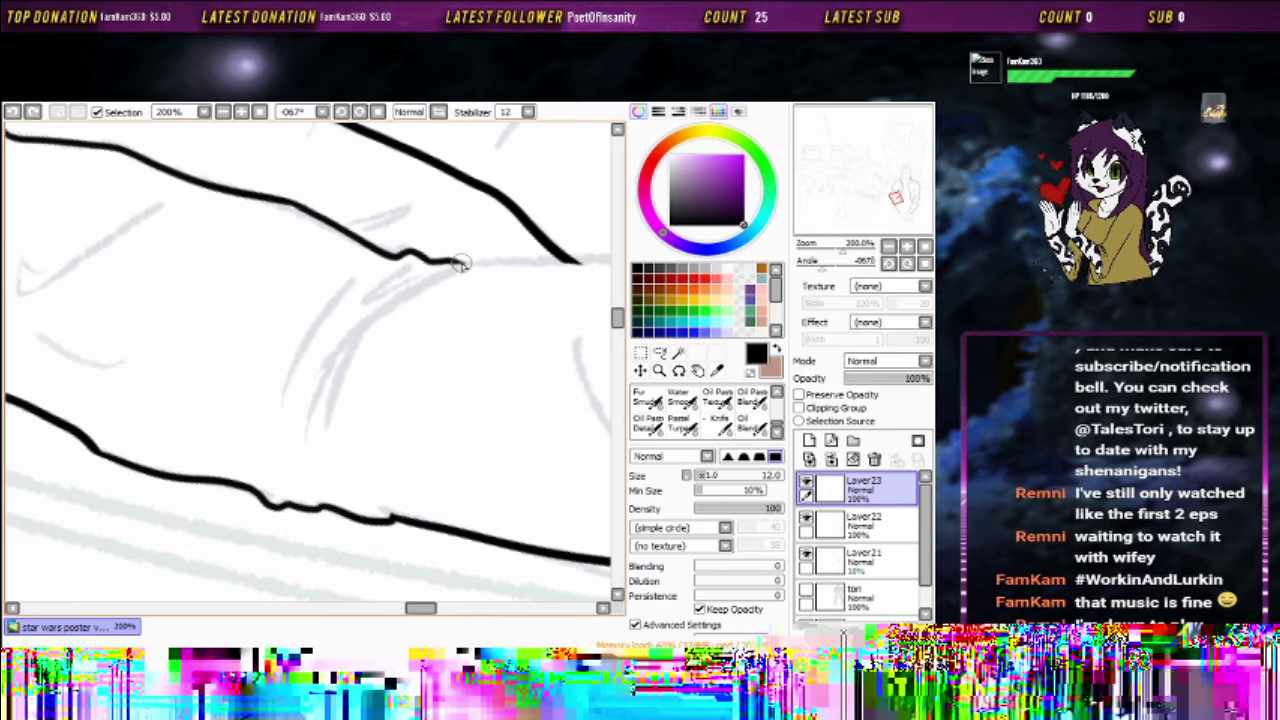
Ink the second sleeve's forearm edges and curved cuff, and erase the overshooting line ends
mouse_move(367, 397)
mouse_down()
mouse_move(323, 334)
mouse_move(434, 251)
mouse_move(323, 320)
mouse_move(418, 349)
mouse_move(500, 306)
mouse_move(240, 425)
mouse_up()
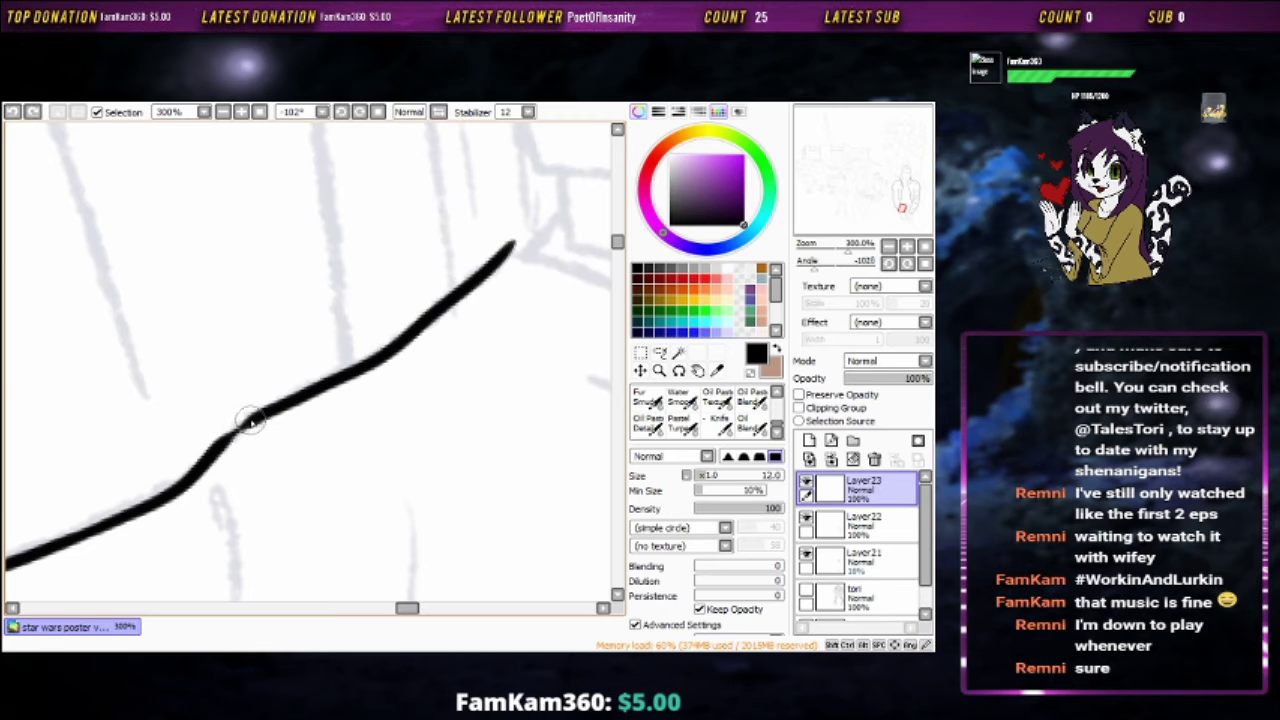
scroll(251, 420, up, 2)
mouse_move(177, 509)
mouse_down()
mouse_move(480, 314)
mouse_move(380, 340)
mouse_move(126, 600)
mouse_move(394, 246)
mouse_move(246, 557)
mouse_up()
scroll(380, 340, down, 2)
key(n)
drag(256, 511, 337, 280)
key(b)
Ink the short fold lines on the second sleeve's cuff, forearm and elbow area
scroll(398, 296, up, 1)
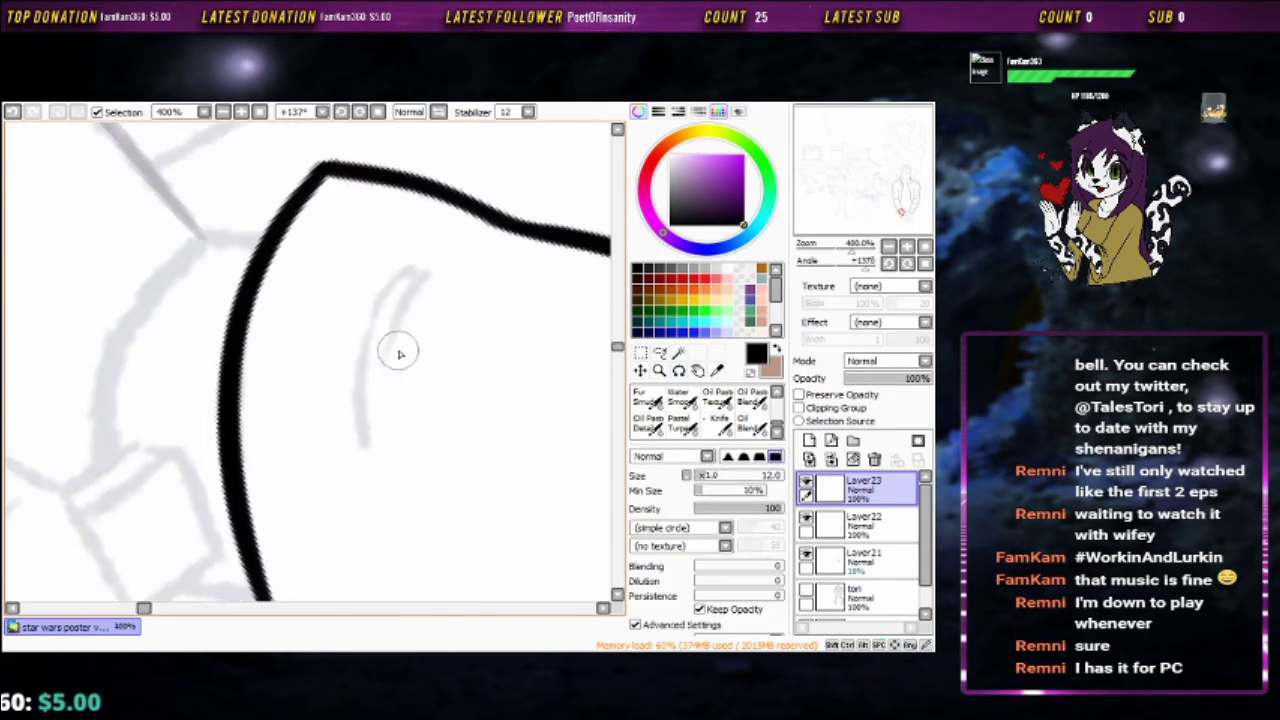
drag(400, 351, 287, 393)
mouse_move(421, 315)
mouse_down()
mouse_move(437, 270)
mouse_move(351, 374)
mouse_move(474, 299)
mouse_move(520, 289)
mouse_up()
drag(443, 230, 236, 360)
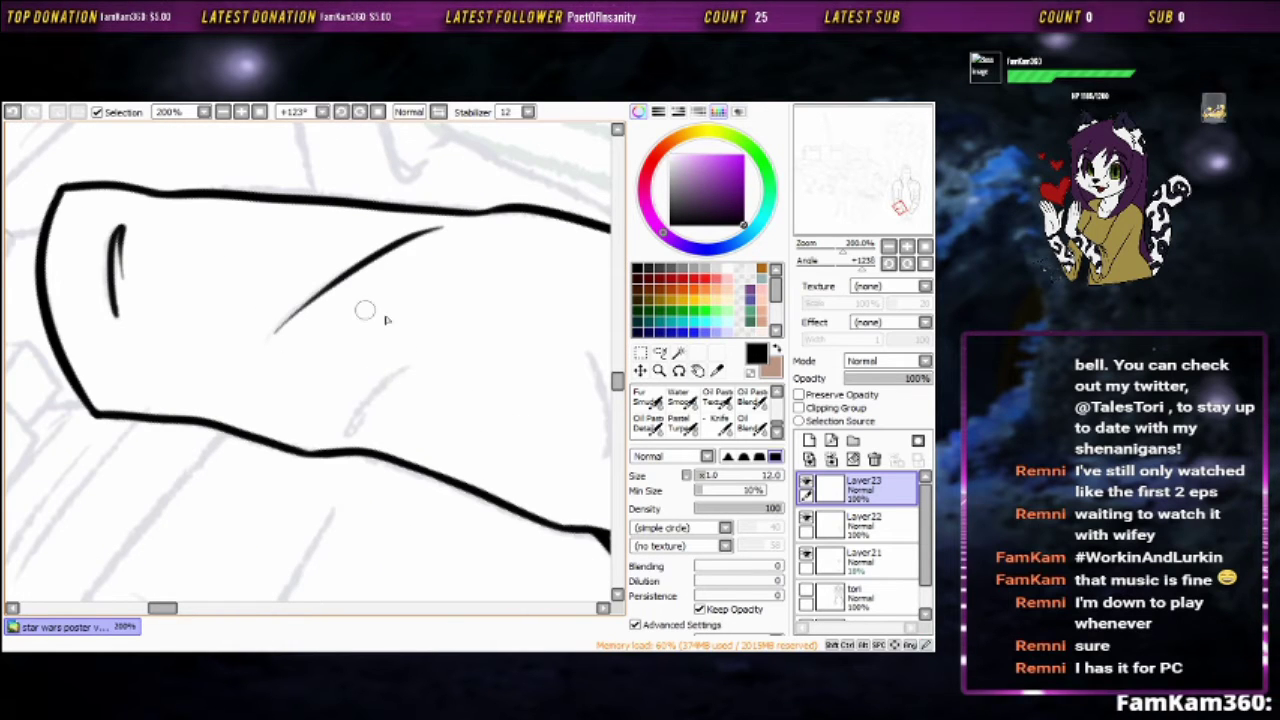
mouse_move(400, 370)
mouse_down()
mouse_move(342, 430)
mouse_move(371, 240)
mouse_move(437, 399)
mouse_move(423, 289)
mouse_move(363, 528)
mouse_move(407, 285)
mouse_up()
scroll(354, 428, down, 2)
scroll(437, 399, up, 1)
mouse_move(270, 444)
mouse_down()
mouse_move(429, 489)
mouse_move(378, 282)
mouse_up()
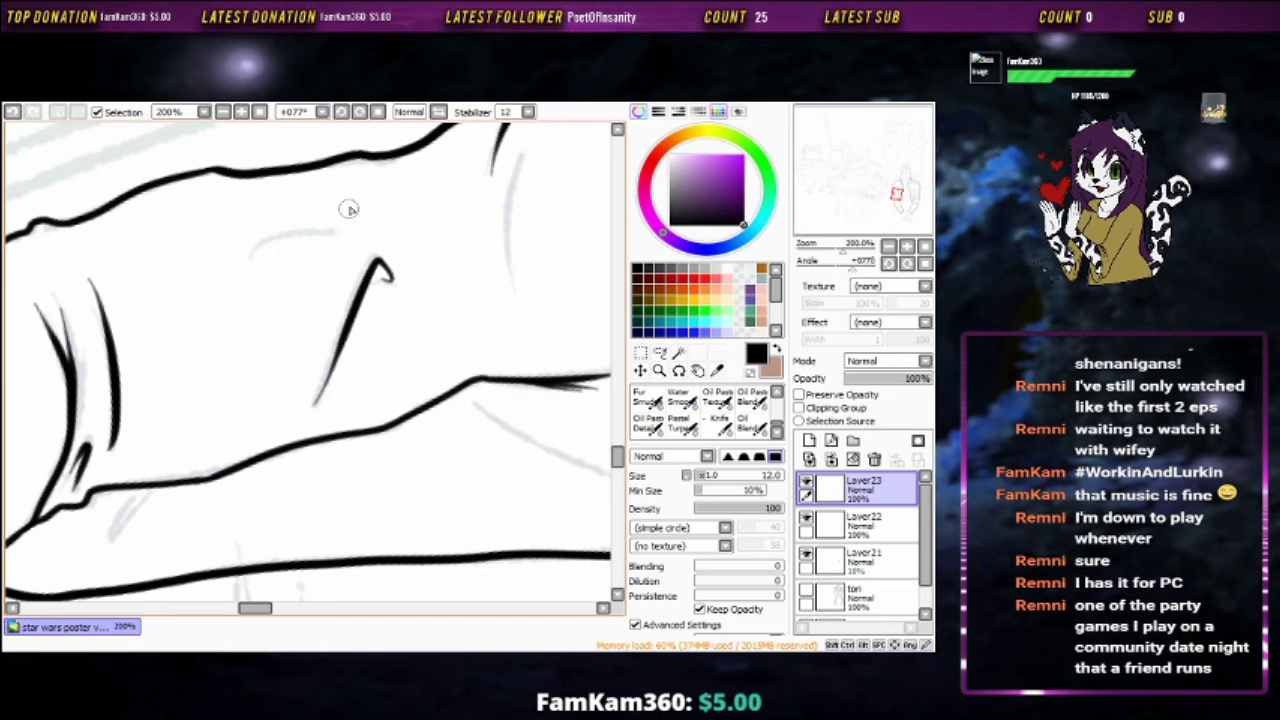
Ink the curved fold lines on the second sleeve's upper arm and below its shoulder seam
drag(517, 163, 377, 258)
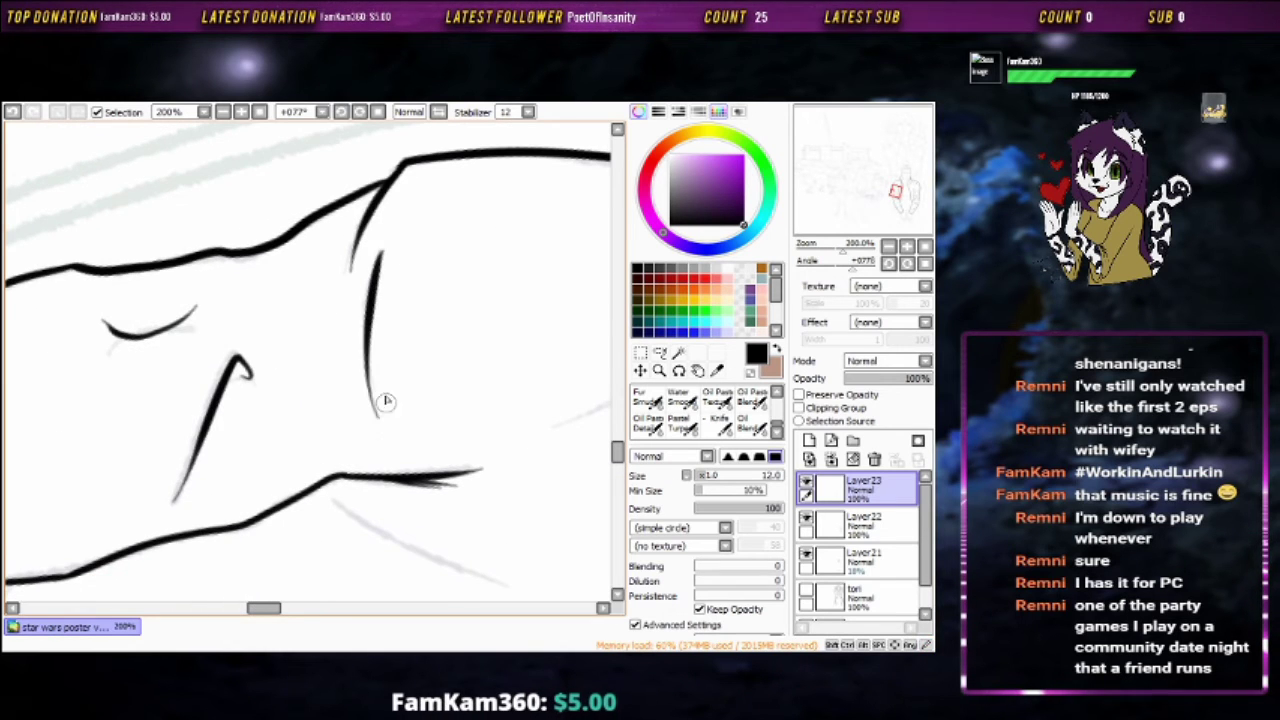
mouse_move(384, 401)
mouse_down()
mouse_move(330, 470)
mouse_move(220, 470)
mouse_move(137, 440)
mouse_move(441, 253)
mouse_move(294, 347)
mouse_up()
drag(288, 151, 333, 271)
mouse_move(193, 393)
mouse_down()
mouse_move(337, 289)
mouse_move(300, 320)
mouse_move(266, 429)
mouse_move(340, 310)
mouse_move(409, 303)
mouse_move(388, 330)
mouse_move(400, 434)
mouse_move(353, 401)
mouse_up()
key(minus)
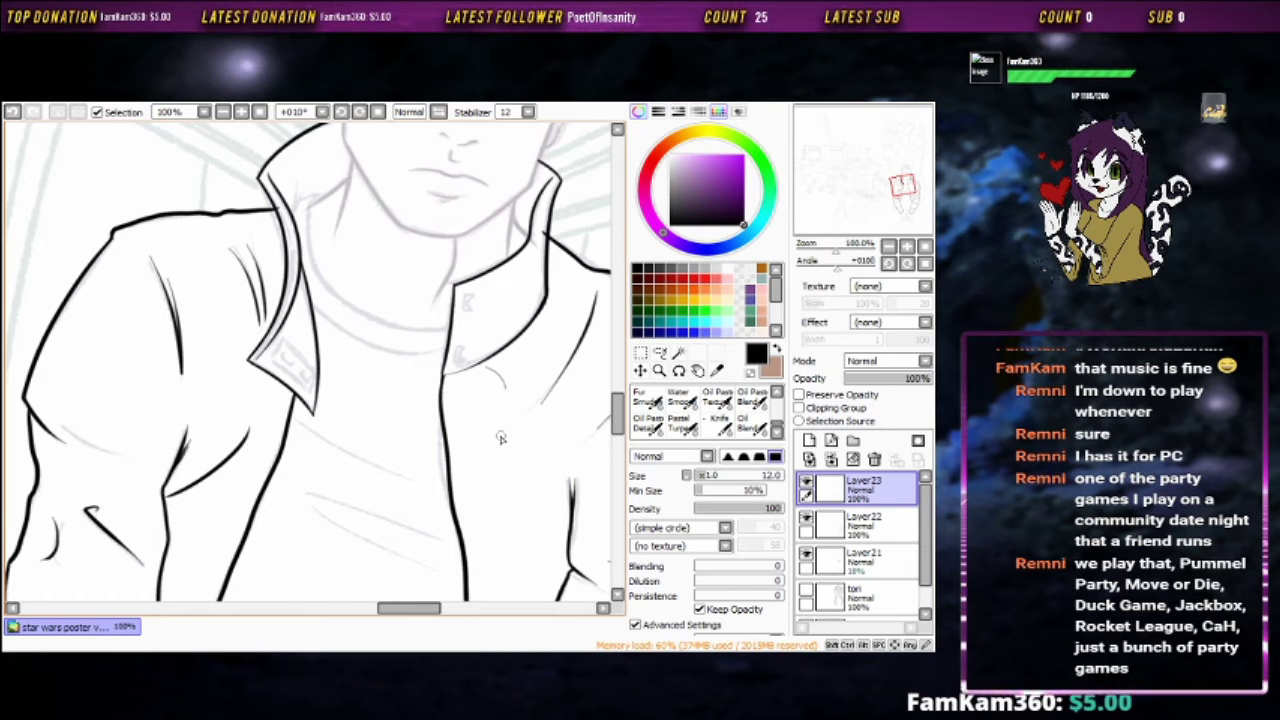
Ink the shirt's curved neckline and the lower edge of its neckband between the jacket collars
mouse_move(501, 438)
mouse_down()
mouse_move(443, 377)
mouse_move(581, 482)
mouse_up()
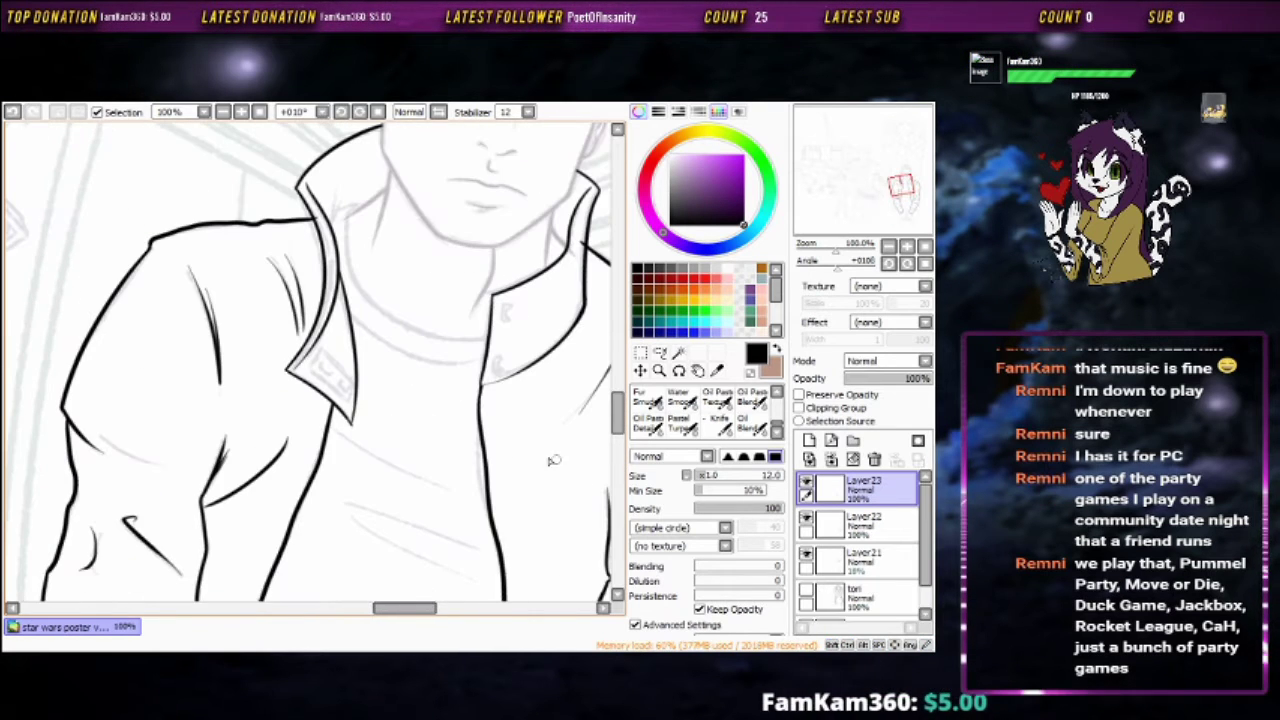
drag(454, 443, 443, 523)
scroll(443, 523, up, 1)
drag(435, 188, 415, 520)
key(ctrl+z)
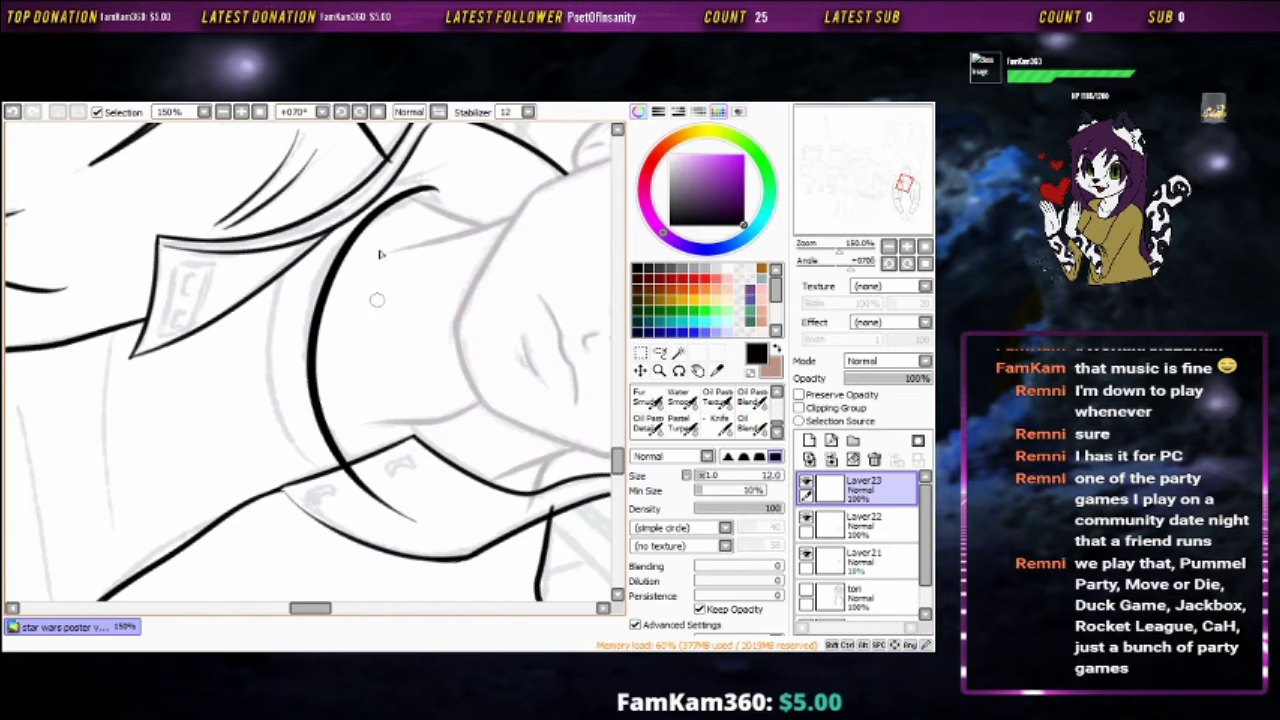
mouse_move(288, 258)
mouse_down()
mouse_move(366, 409)
mouse_move(386, 294)
mouse_move(352, 343)
mouse_up()
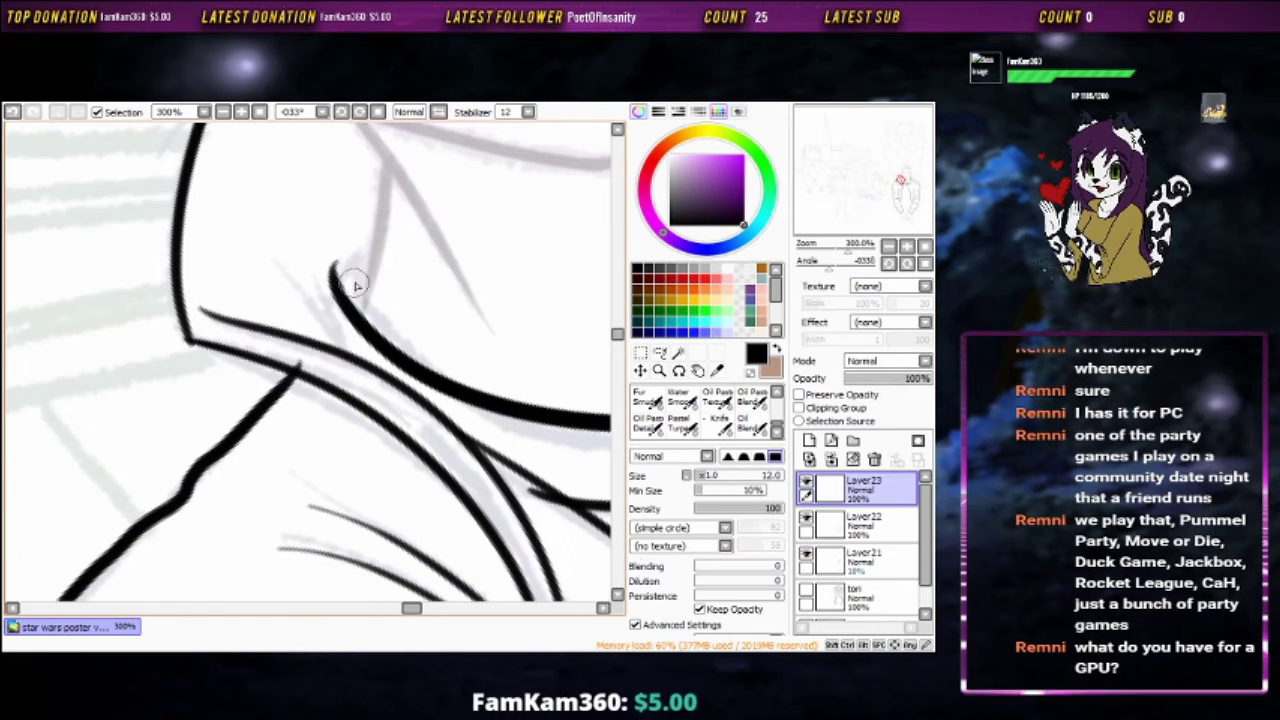
Ink the short neckband edge that joins the jacket collar and erase the neckband lines that cross the collar
key(b)
drag(367, 276, 327, 319)
key(e)
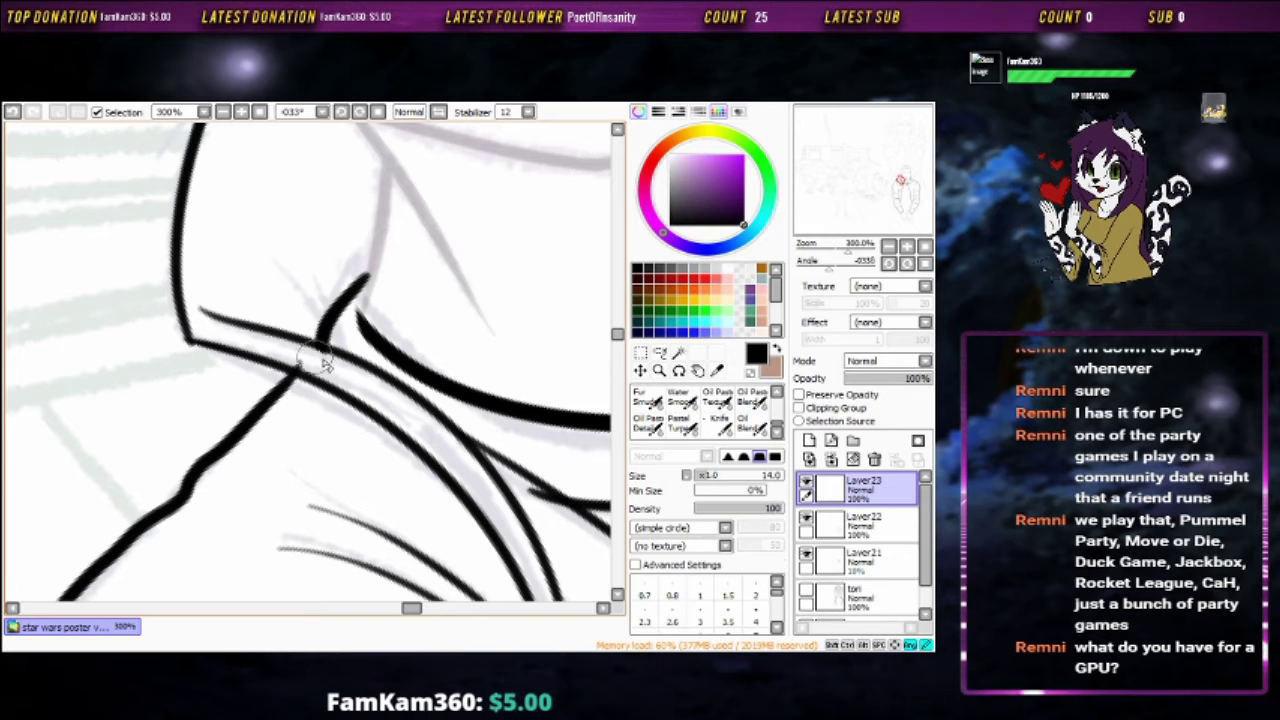
key(Page_Down)
key(b)
key(Page_Up)
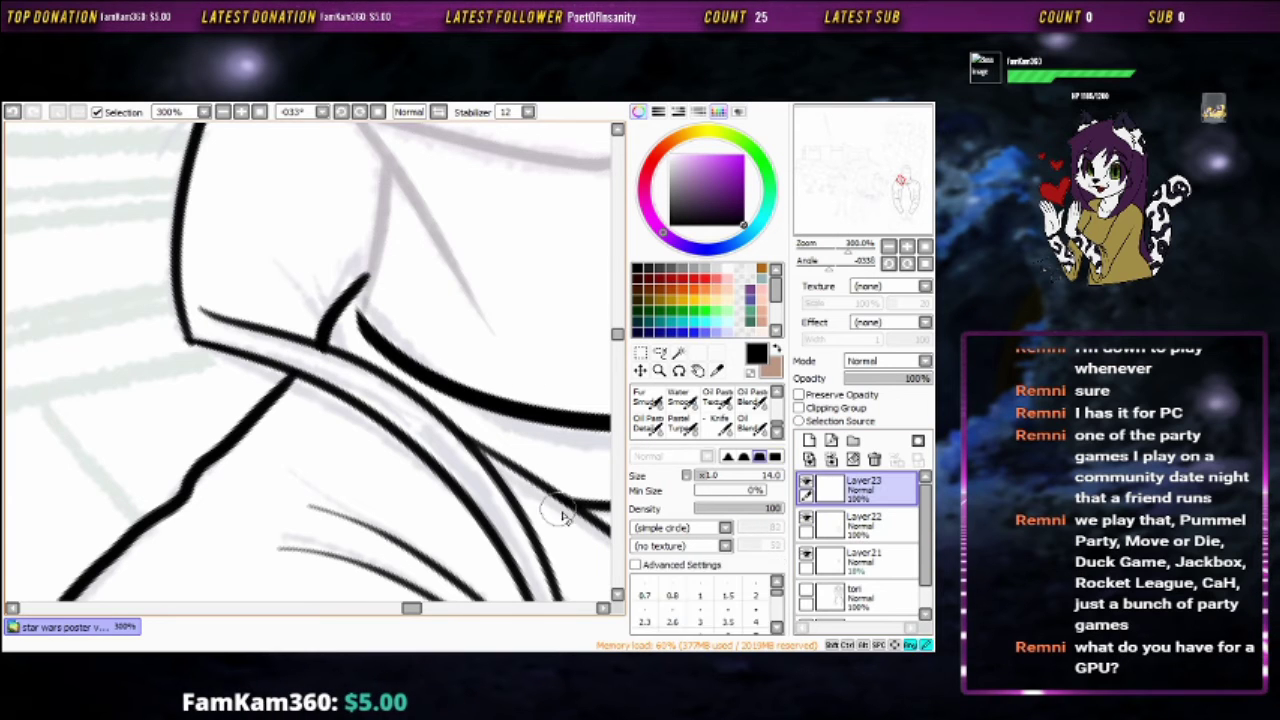
drag(520, 400, 414, 357)
key(e)
scroll(463, 183, down, 5)
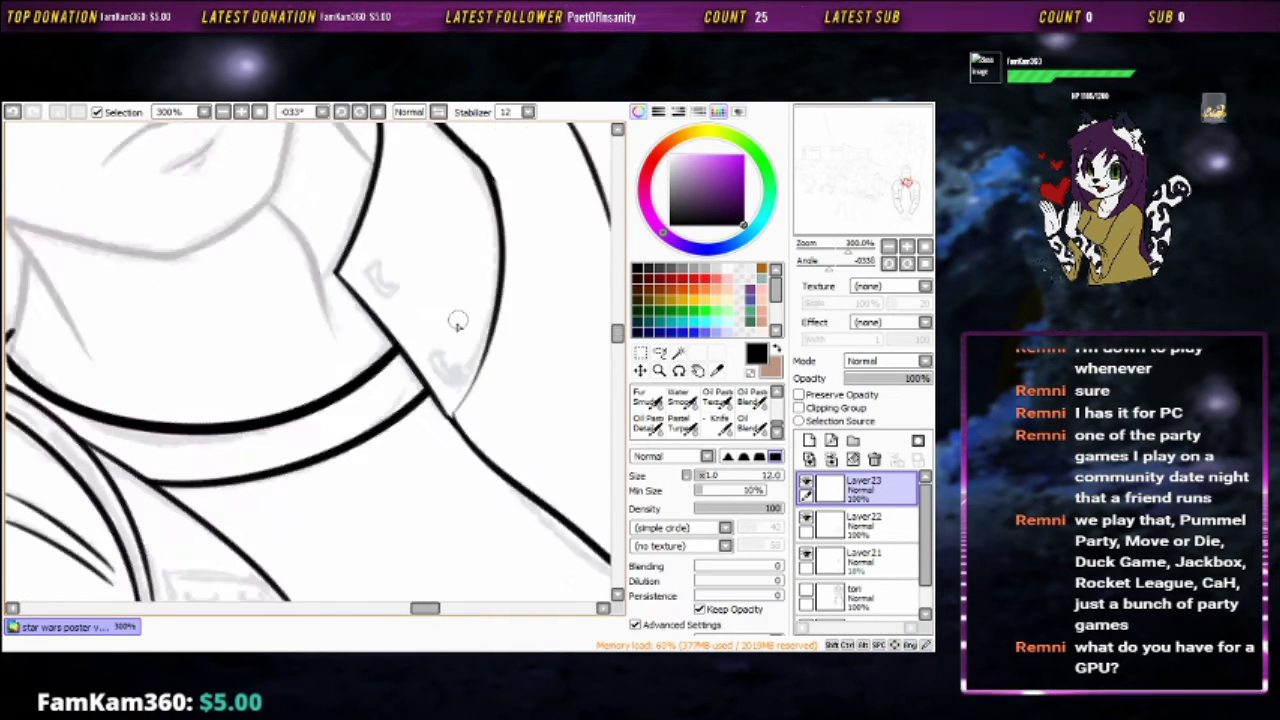
Ink the shirt's curved hem between the sleeves and the long fold lines across the abdomen
key(b)
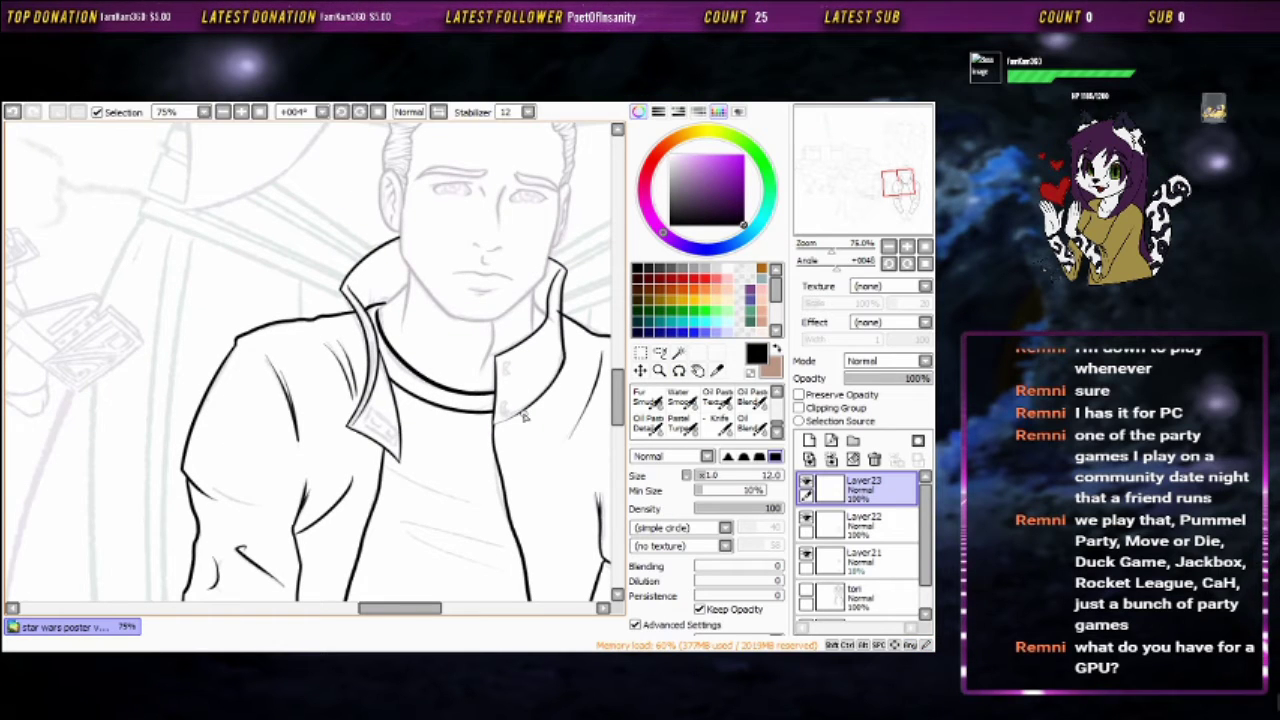
drag(495, 449, 470, 400)
click(648, 423)
drag(180, 325, 380, 330)
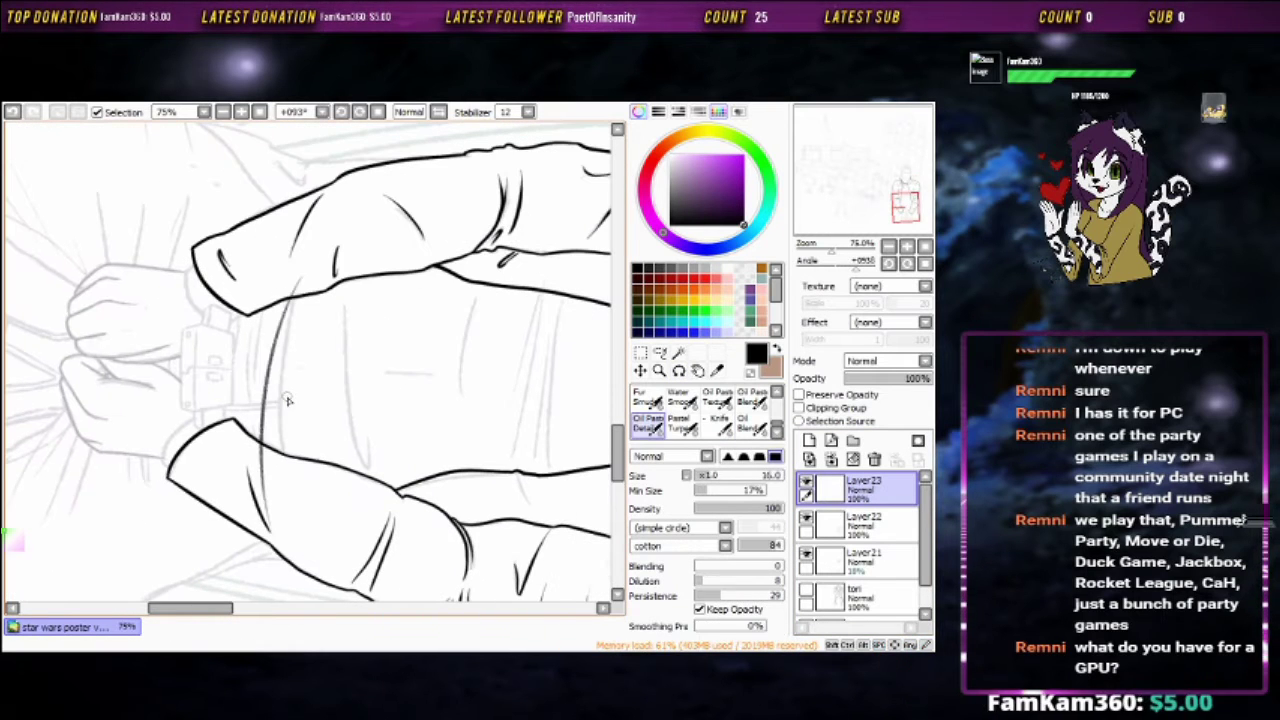
drag(330, 280, 365, 435)
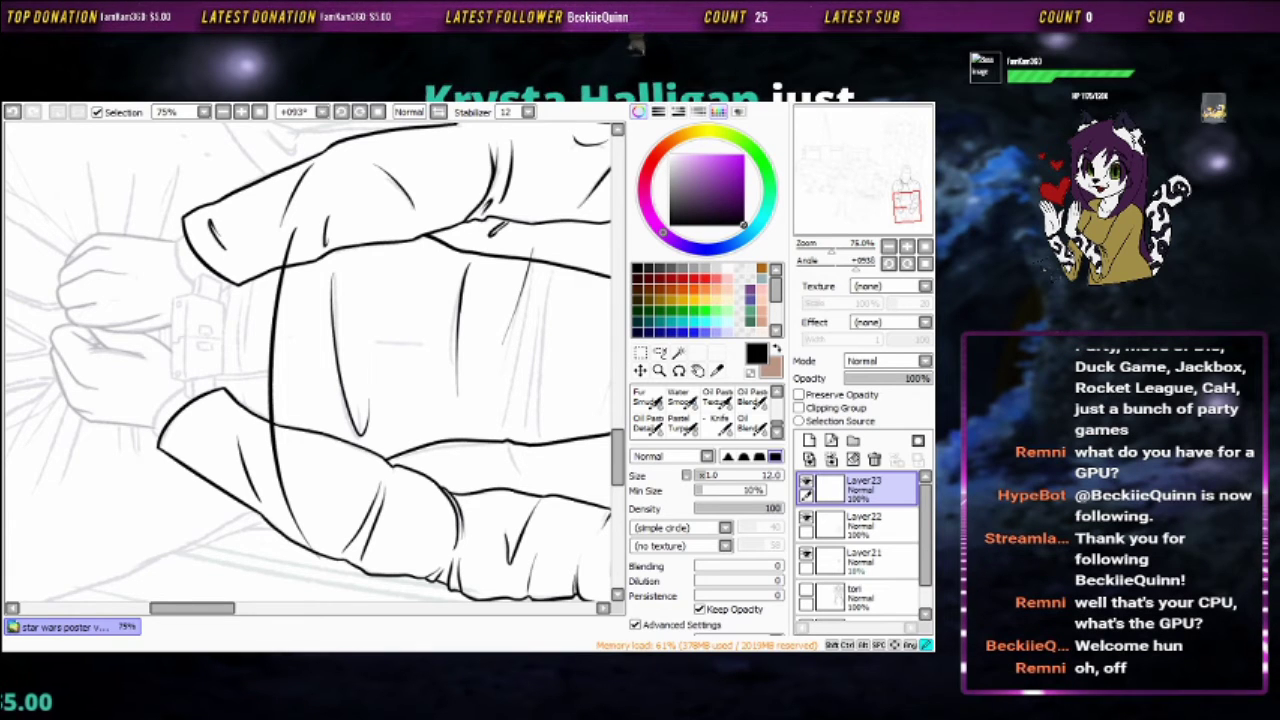
drag(542, 318, 452, 318)
scroll(495, 296, up, 1)
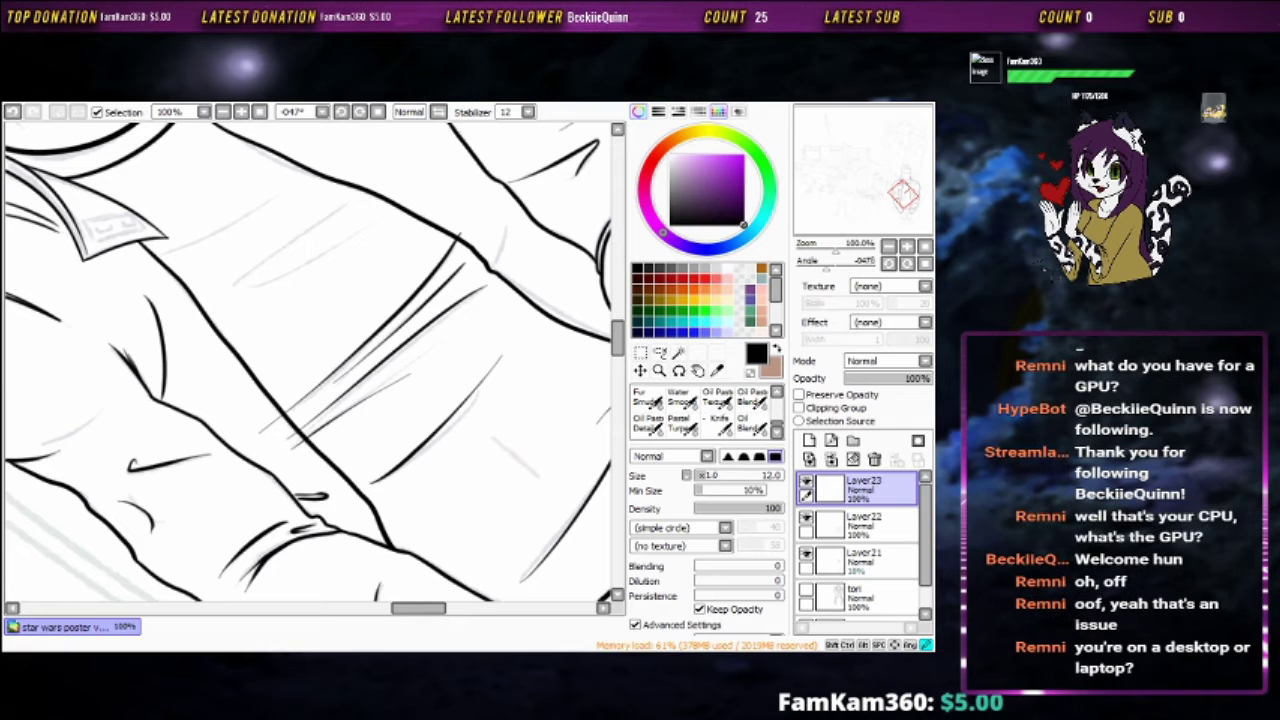
Ink the diagonal fold lines across the shirt's chest below the neckband
drag(484, 420, 551, 440)
scroll(551, 440, up, 1)
mouse_move(418, 240)
mouse_down()
mouse_move(428, 277)
mouse_move(277, 382)
mouse_up()
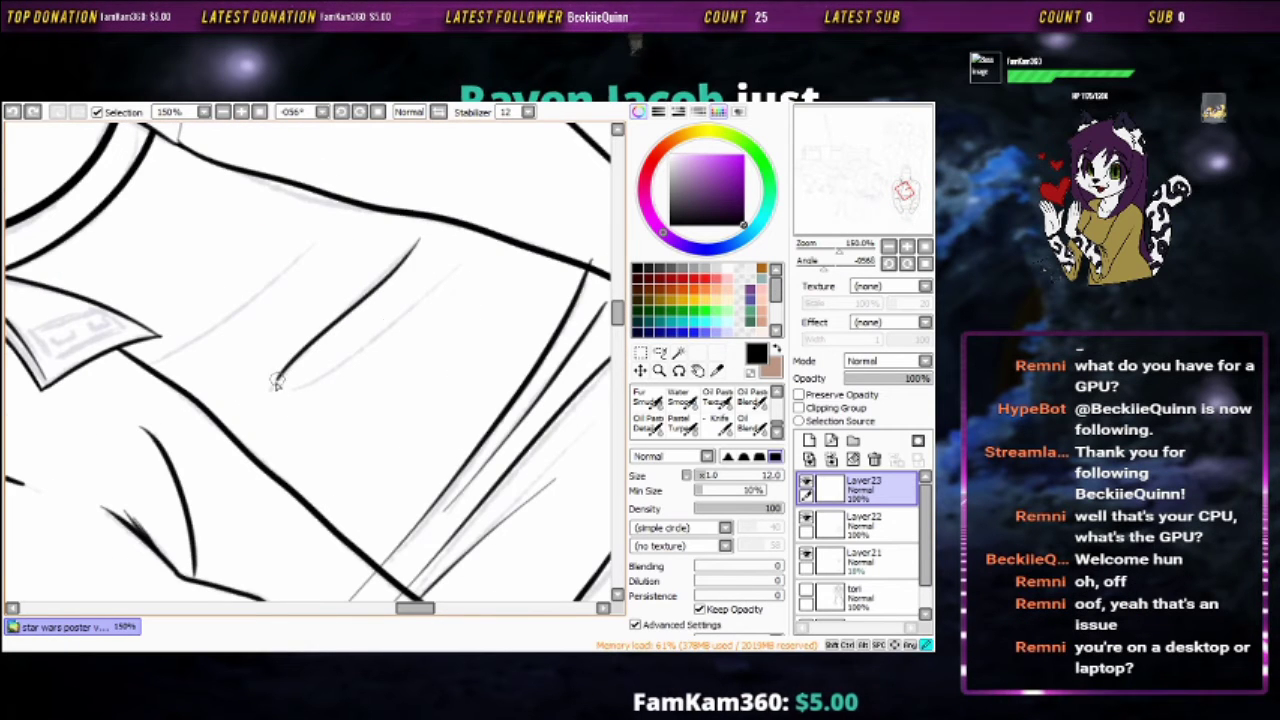
mouse_move(450, 283)
mouse_down()
mouse_move(595, 313)
mouse_move(270, 400)
mouse_up()
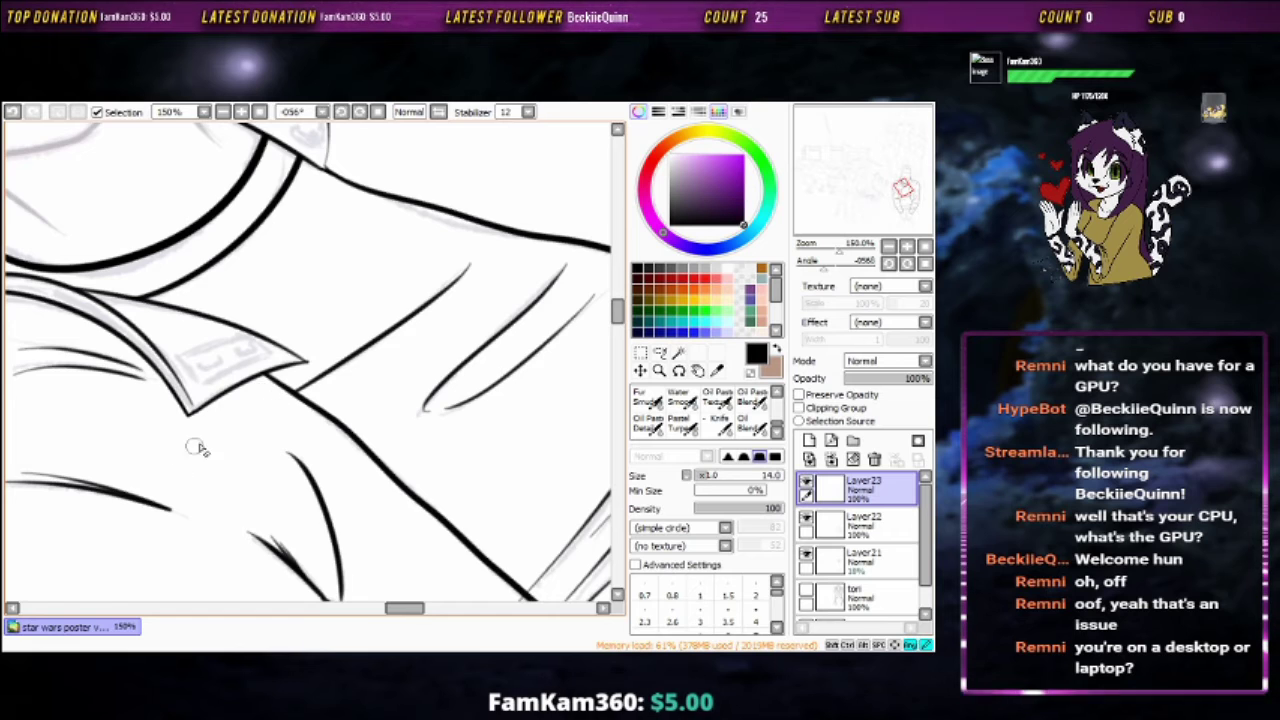
Erase the parts of the shirt's hem and fold lines that run over the jacket and sleeve
mouse_move(197, 448)
mouse_down()
mouse_move(357, 434)
mouse_move(397, 371)
mouse_move(414, 380)
mouse_move(420, 446)
mouse_move(490, 372)
mouse_up()
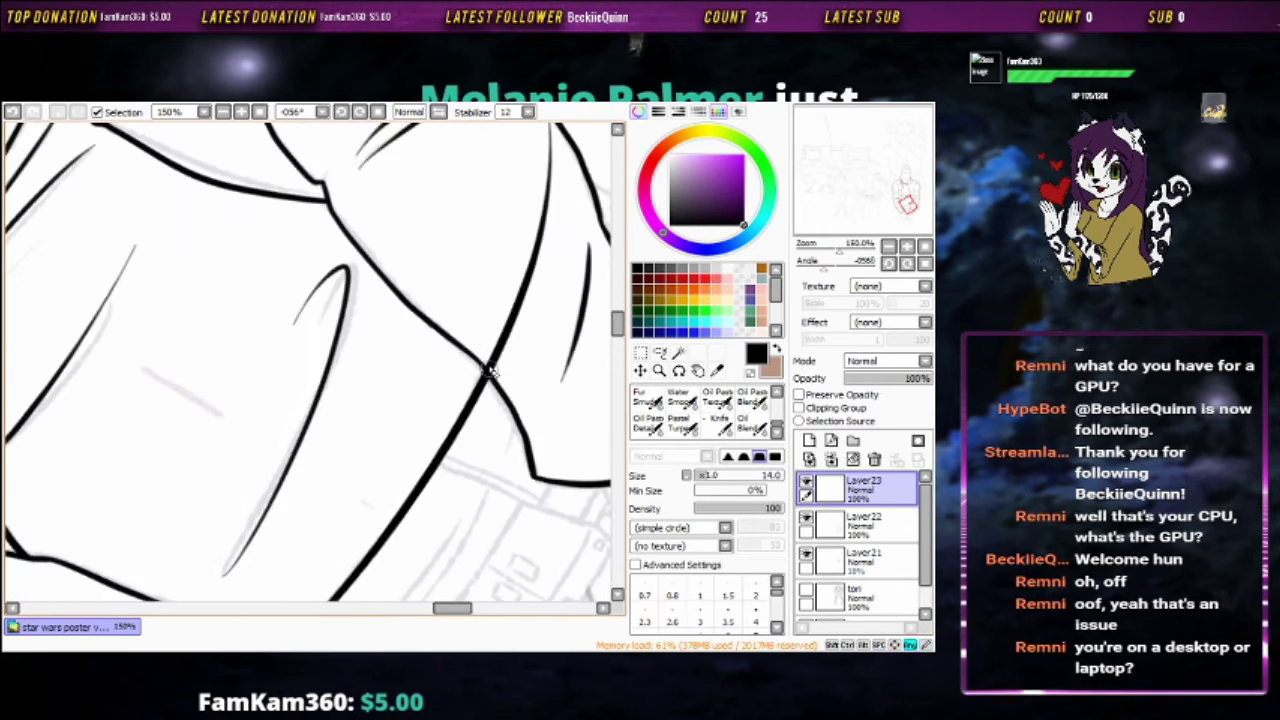
drag(537, 237, 478, 428)
scroll(536, 406, down, 3)
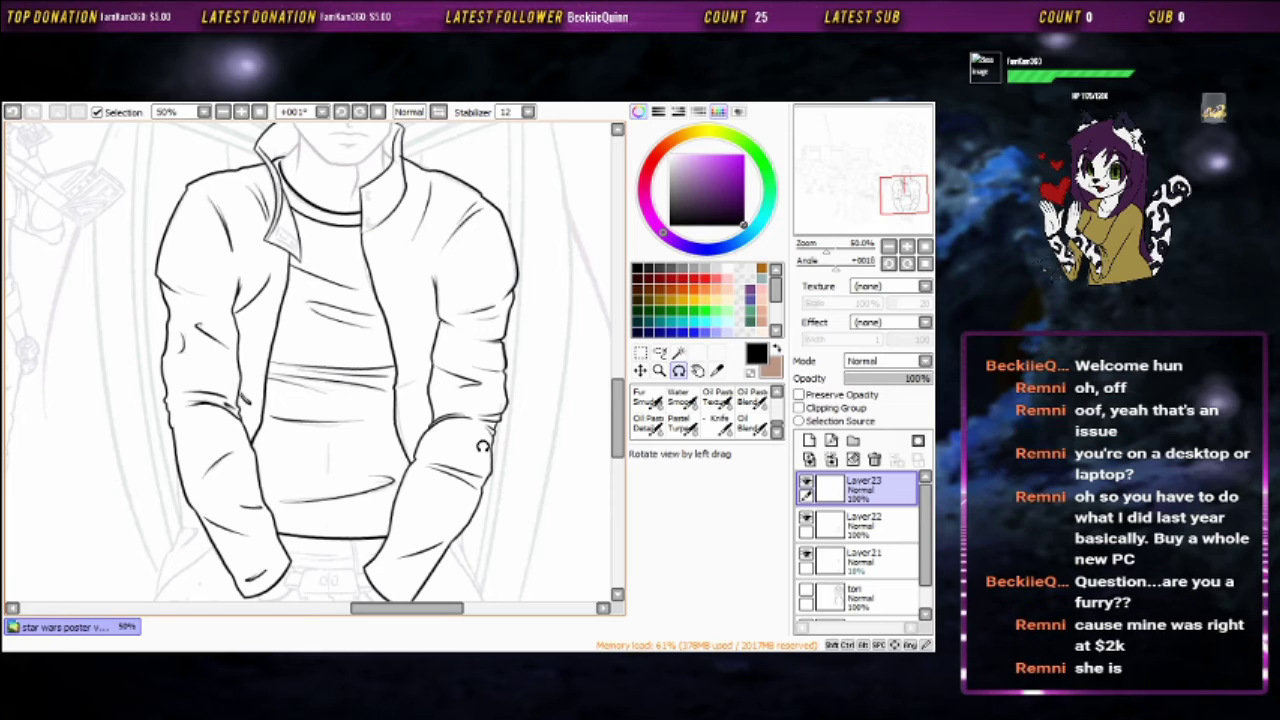
Ink the two small fasteners on the collar flap and erase the shoulder line overlapping the collar on Layer22
drag(478, 447, 471, 344)
scroll(471, 366, up, 5)
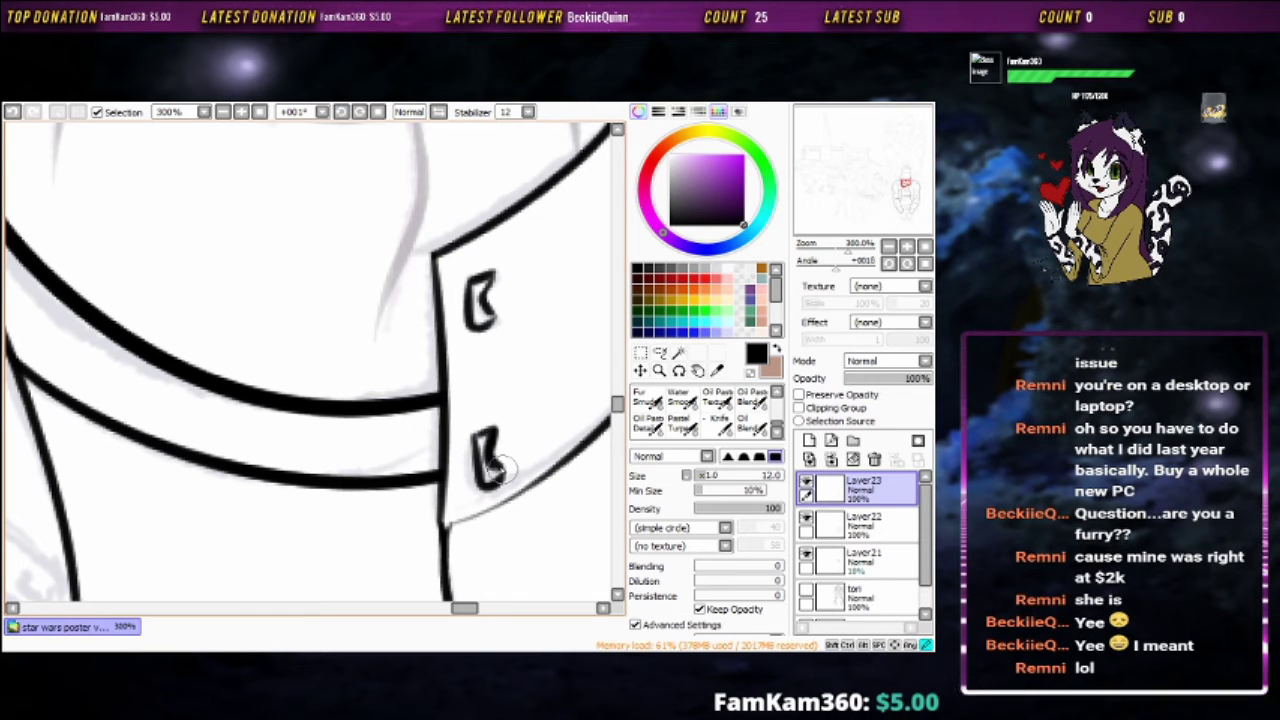
mouse_move(490, 465)
mouse_down()
mouse_move(500, 450)
mouse_move(443, 500)
mouse_up()
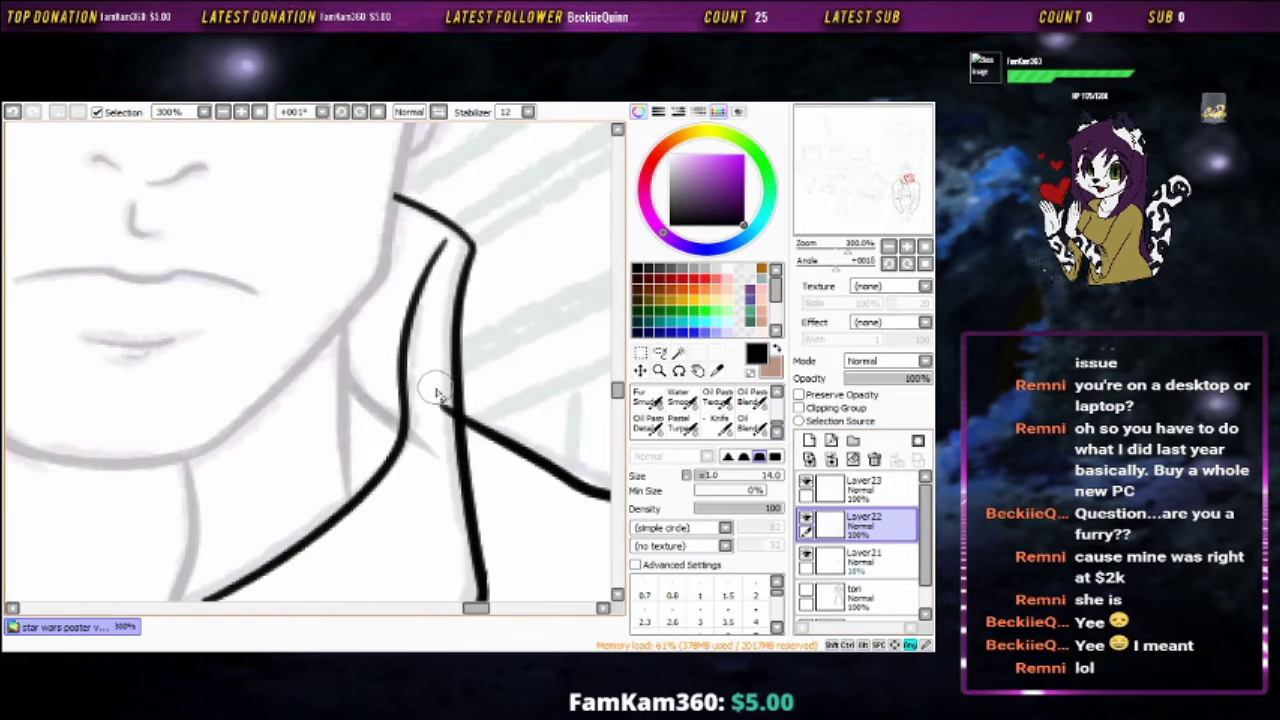
mouse_move(563, 354)
mouse_down()
mouse_move(427, 523)
mouse_move(430, 377)
mouse_move(482, 463)
mouse_move(396, 373)
mouse_move(466, 465)
mouse_up()
Ink the rectangular tab with two small curved marks on the other collar point, on Layer23
click(862, 488)
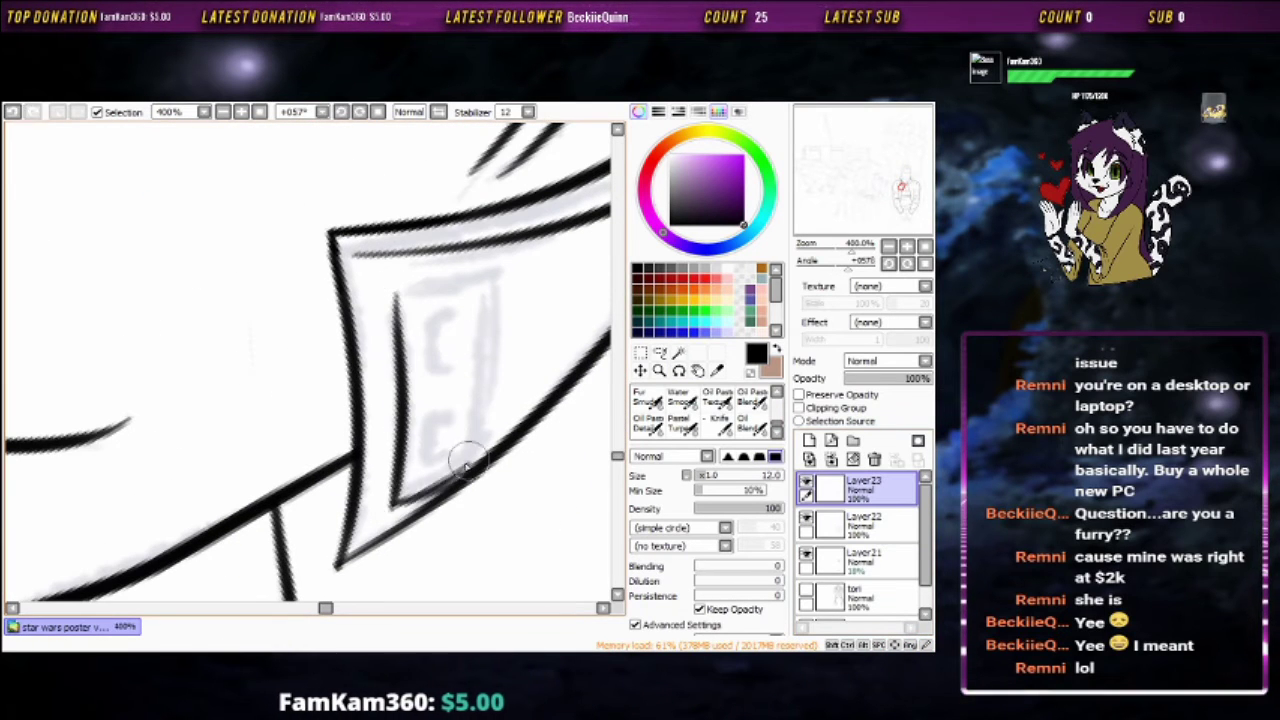
drag(472, 405, 381, 308)
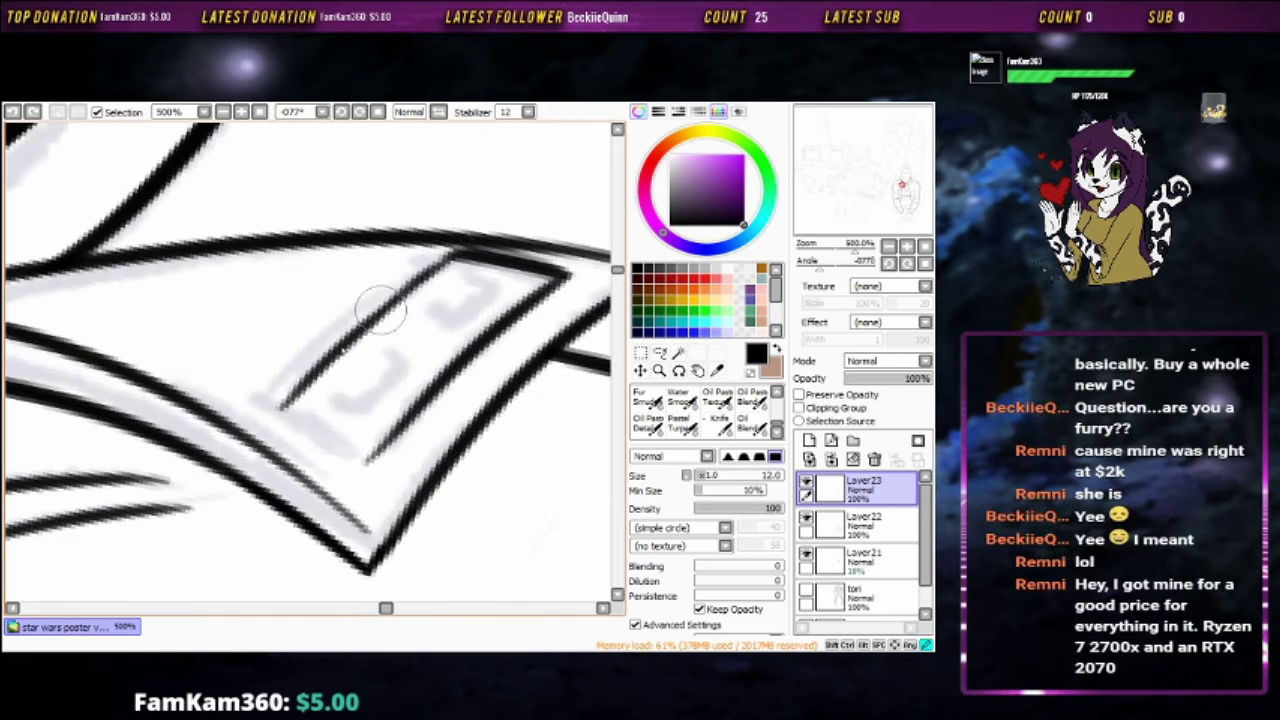
drag(289, 400, 372, 458)
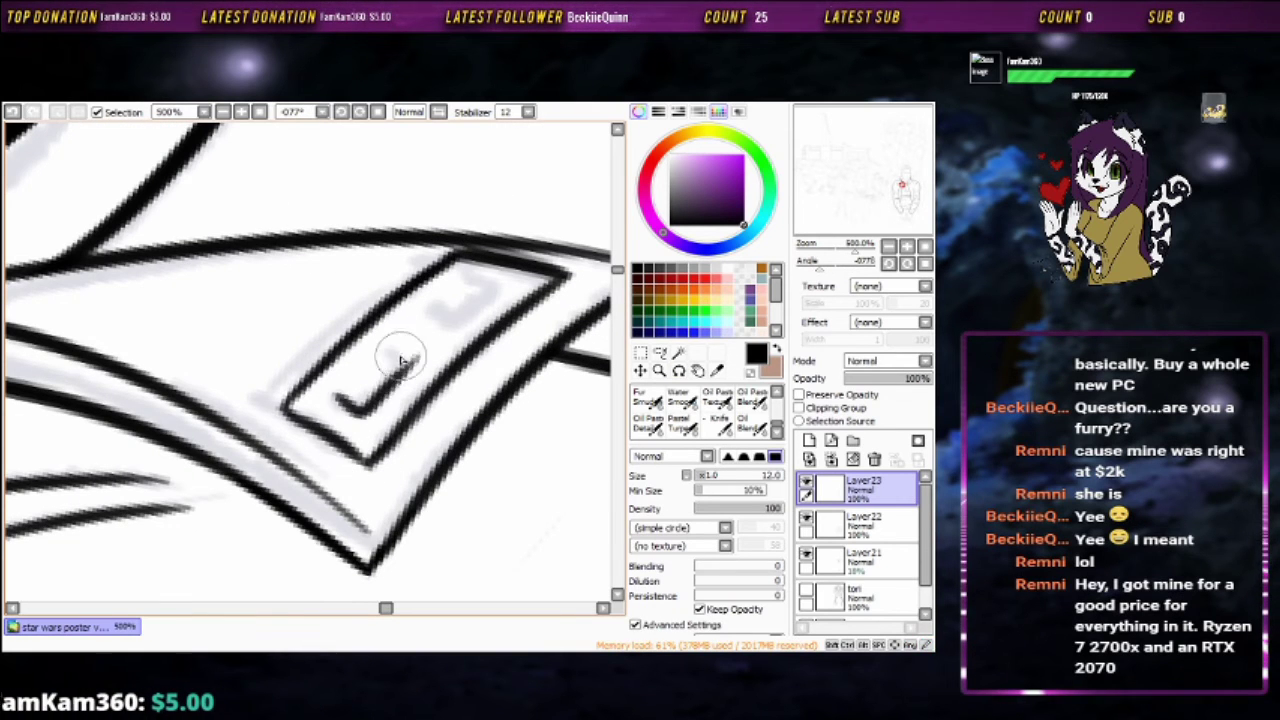
drag(463, 287, 551, 313)
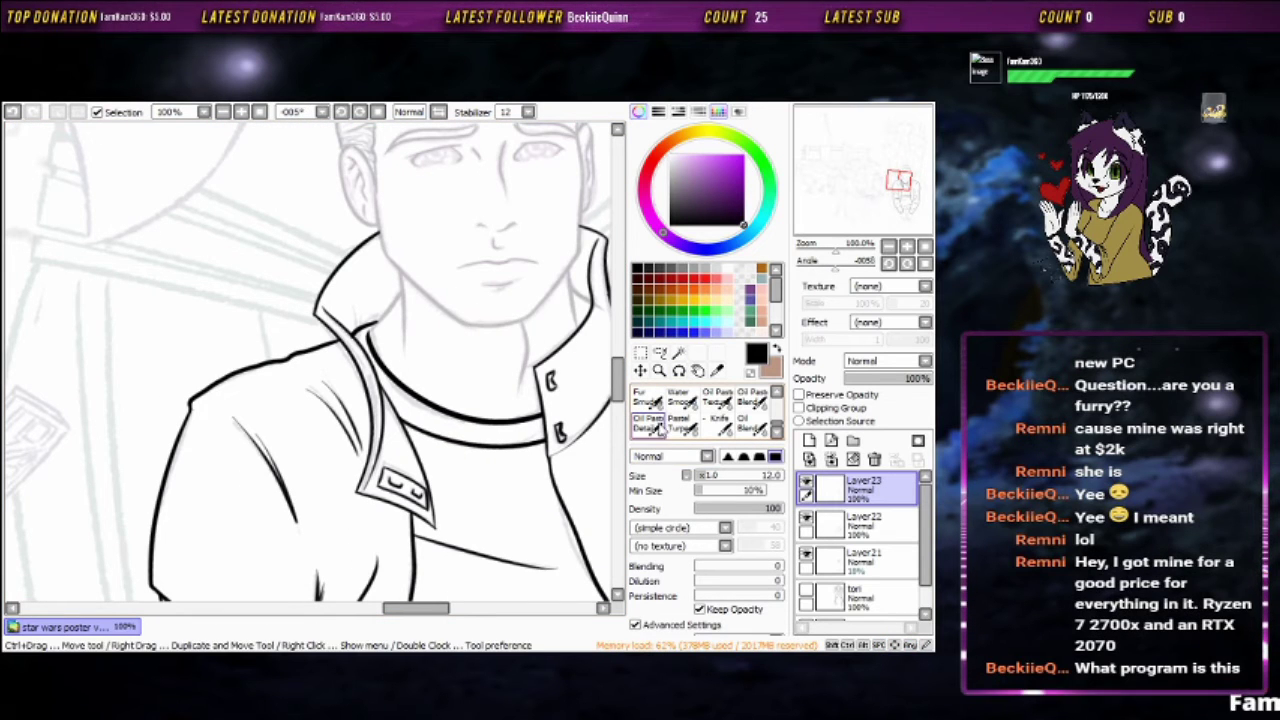
Raise the opacity of the face line art on Layer21 to 100% and merge the jacket and shirt layers into it
drag(600, 425, 565, 430)
click(878, 568)
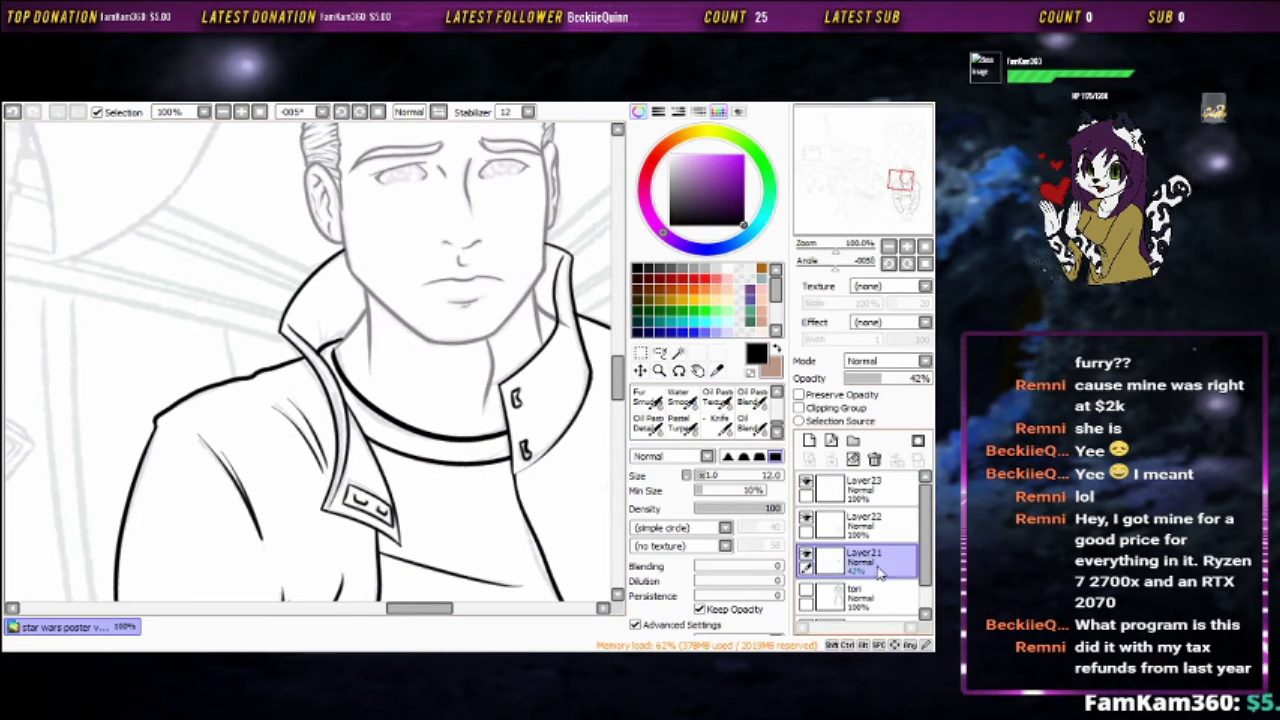
scroll(337, 463, up, 3)
scroll(358, 425, down, 2)
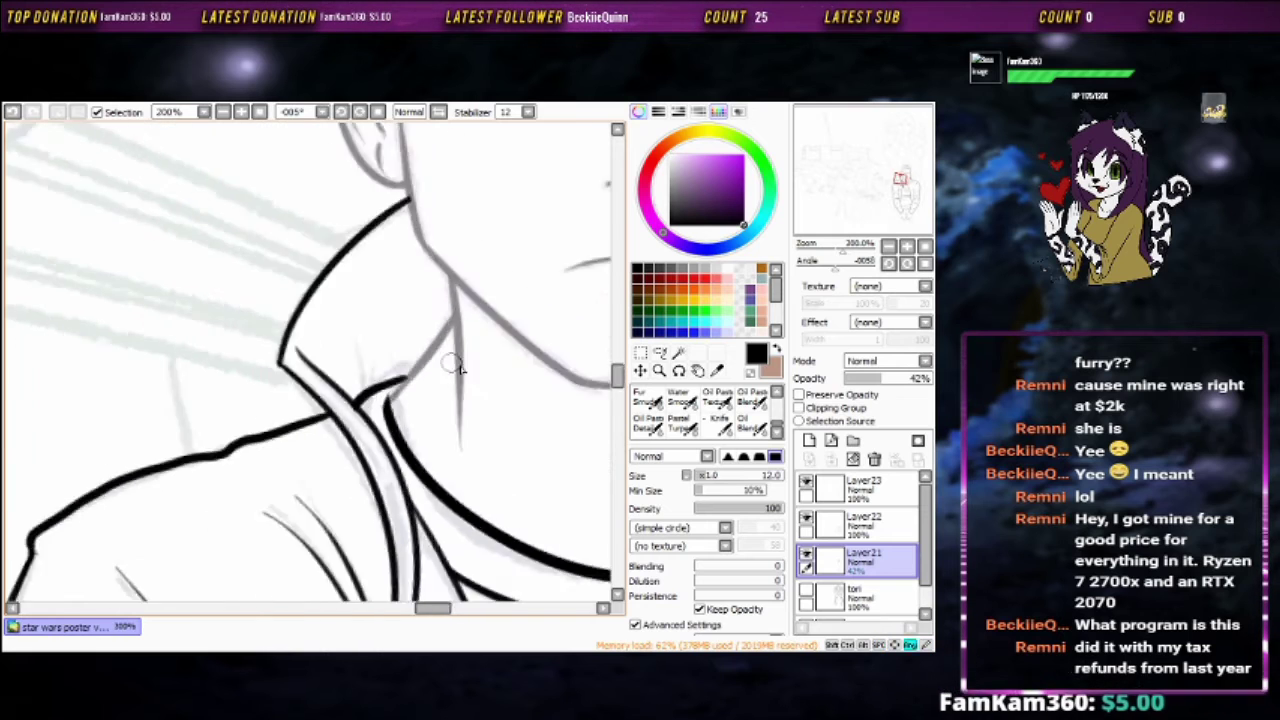
scroll(490, 350, up, 2)
scroll(517, 377, down, 5)
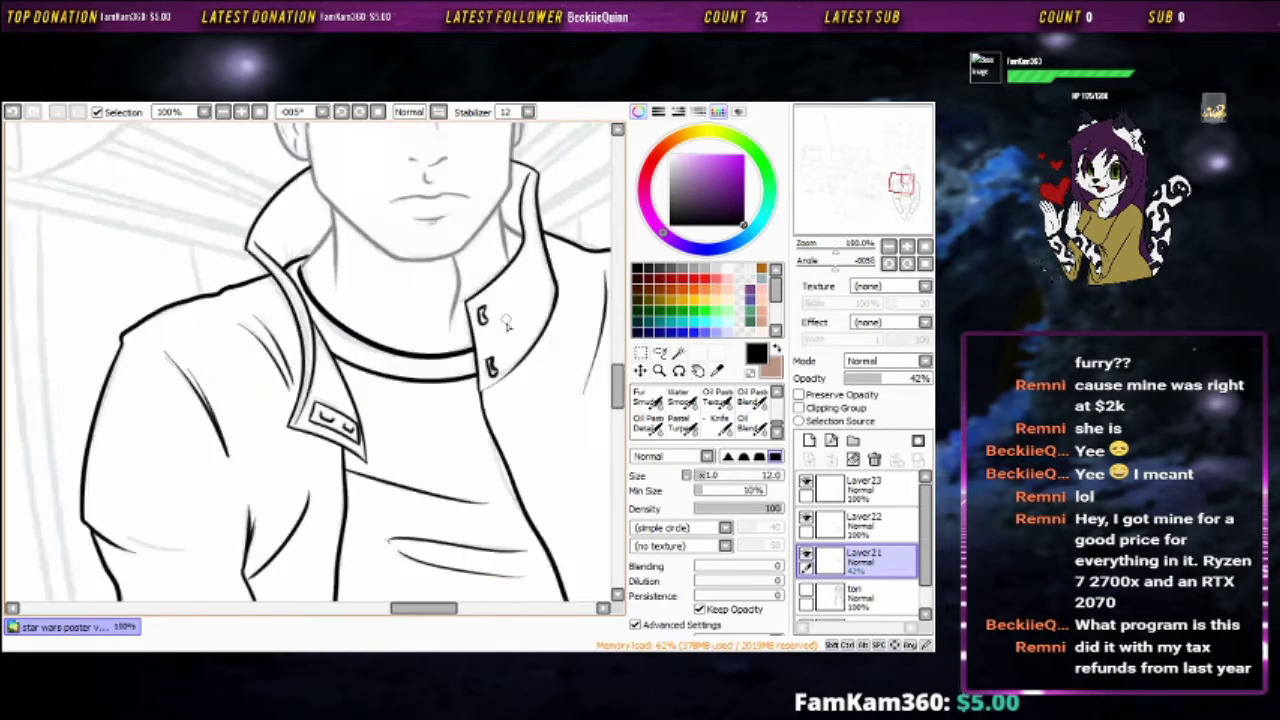
scroll(857, 527, down, 2)
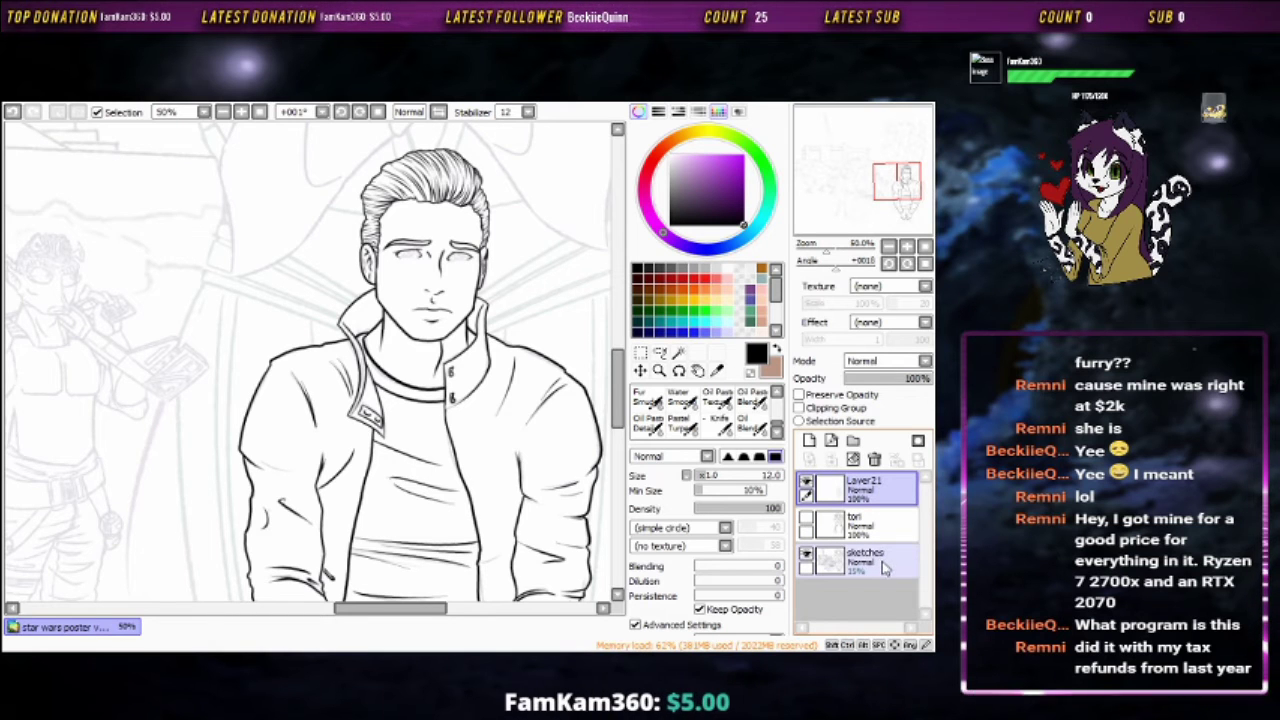
On a new layer, ink the curved inner cuff at the wrist with short lines joining it to the sleeve, and erase the overshooting ends
click(809, 441)
scroll(390, 455, up, 5)
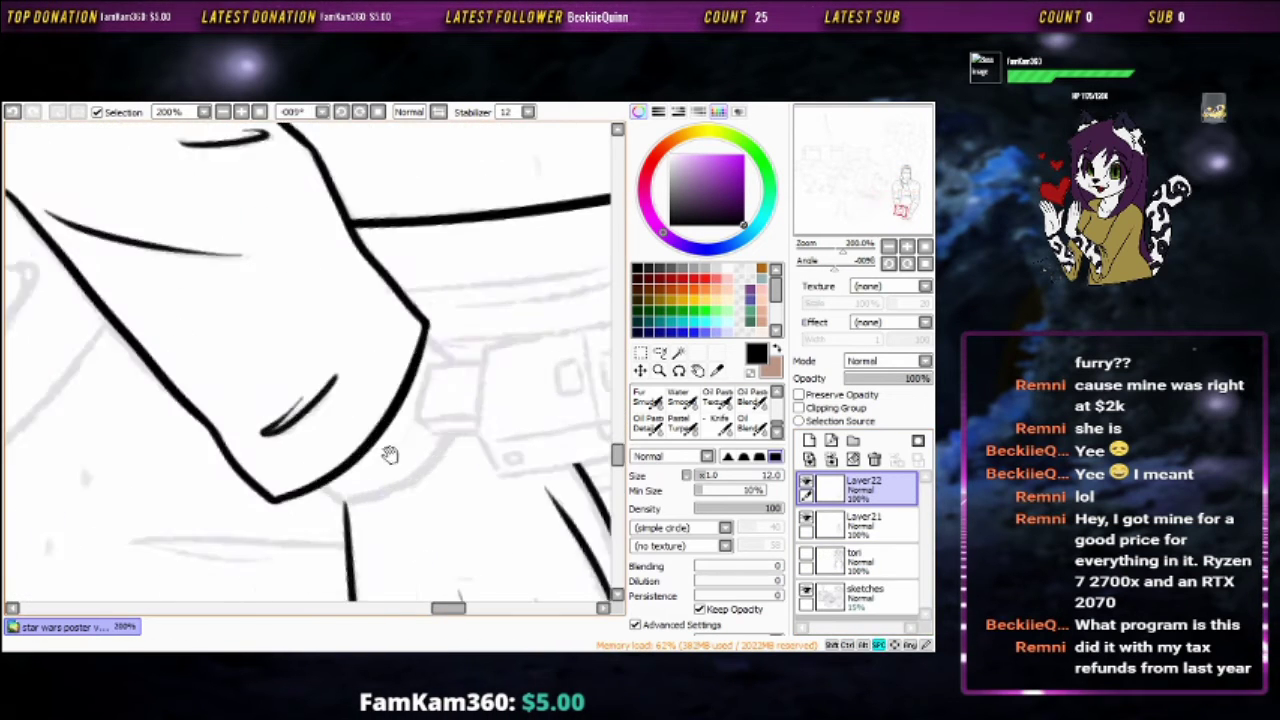
mouse_move(390, 455)
mouse_down()
mouse_move(497, 448)
mouse_move(390, 390)
mouse_move(510, 484)
mouse_move(478, 276)
mouse_move(574, 391)
mouse_up()
drag(470, 282, 415, 571)
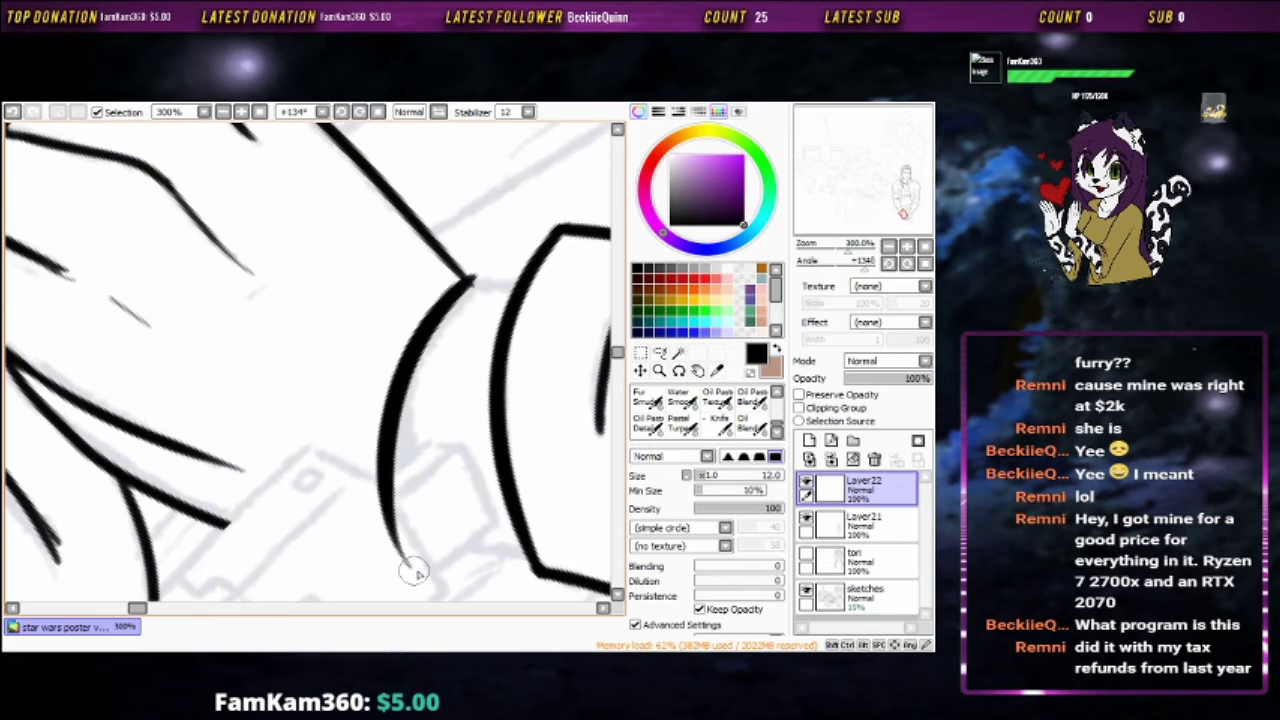
key(ctrl+z)
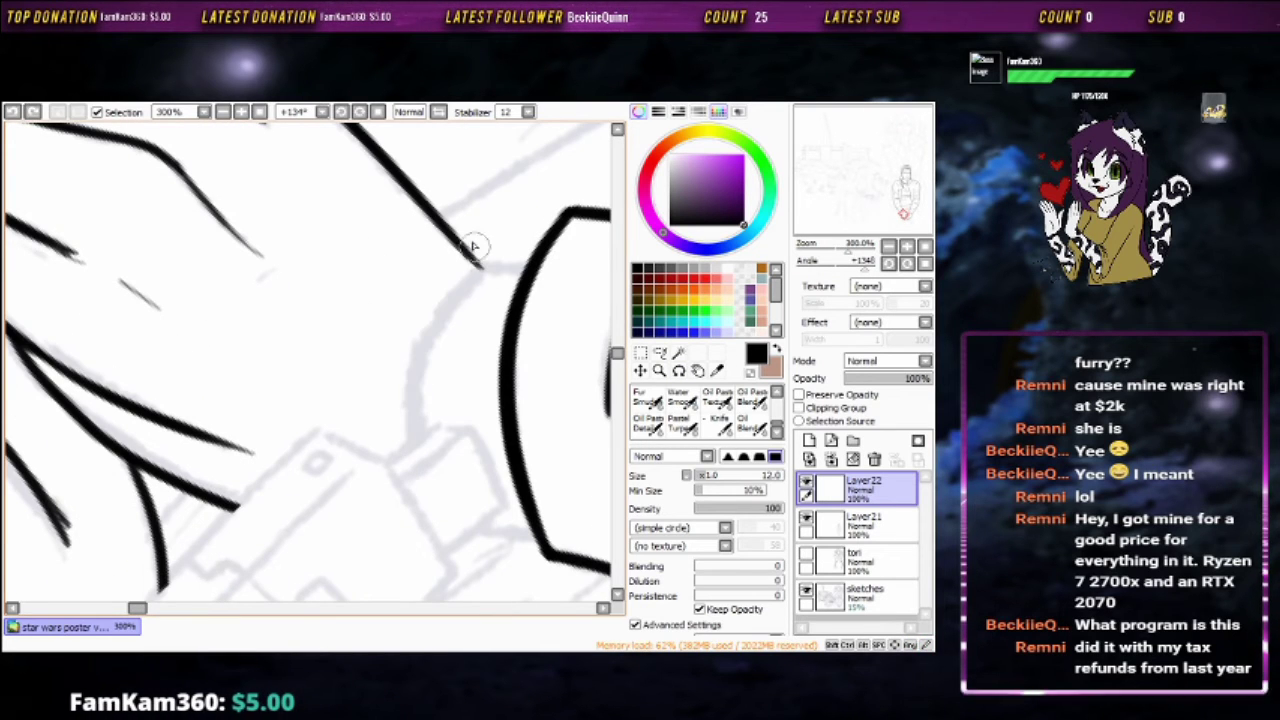
mouse_move(495, 236)
mouse_down()
mouse_move(449, 251)
mouse_move(380, 323)
mouse_up()
key(e)
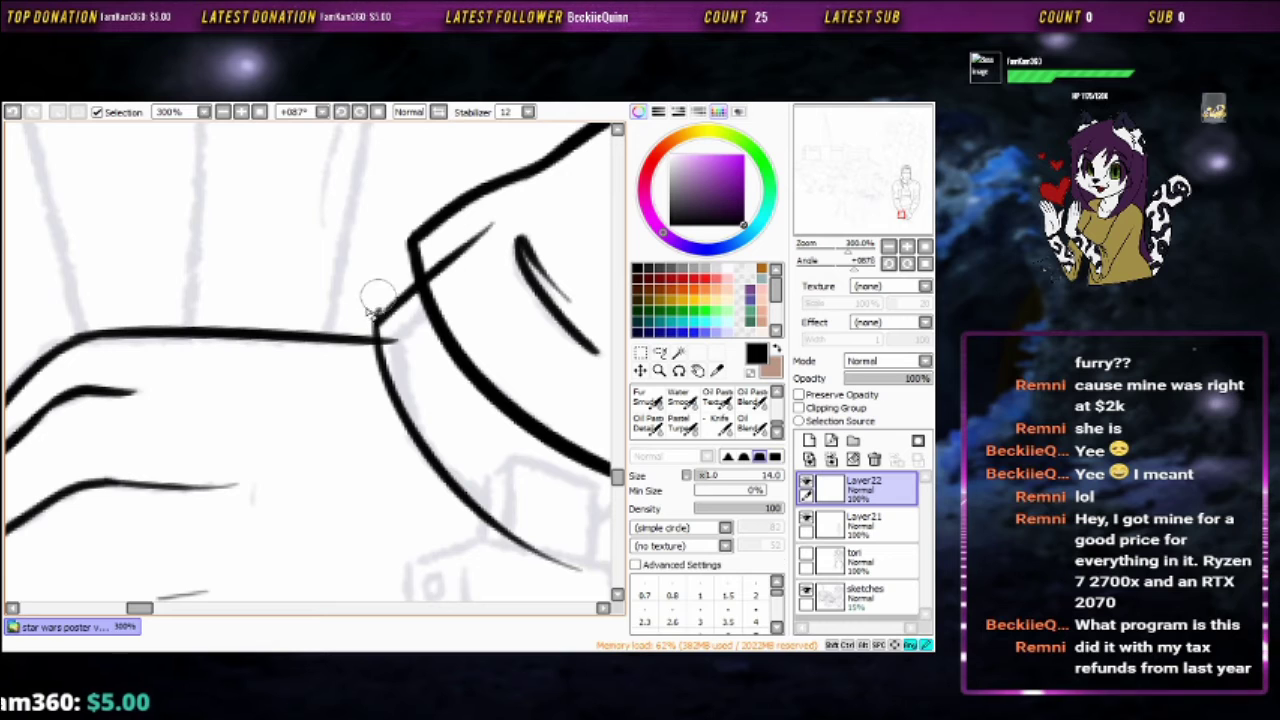
key(b)
scroll(508, 229, up, 1)
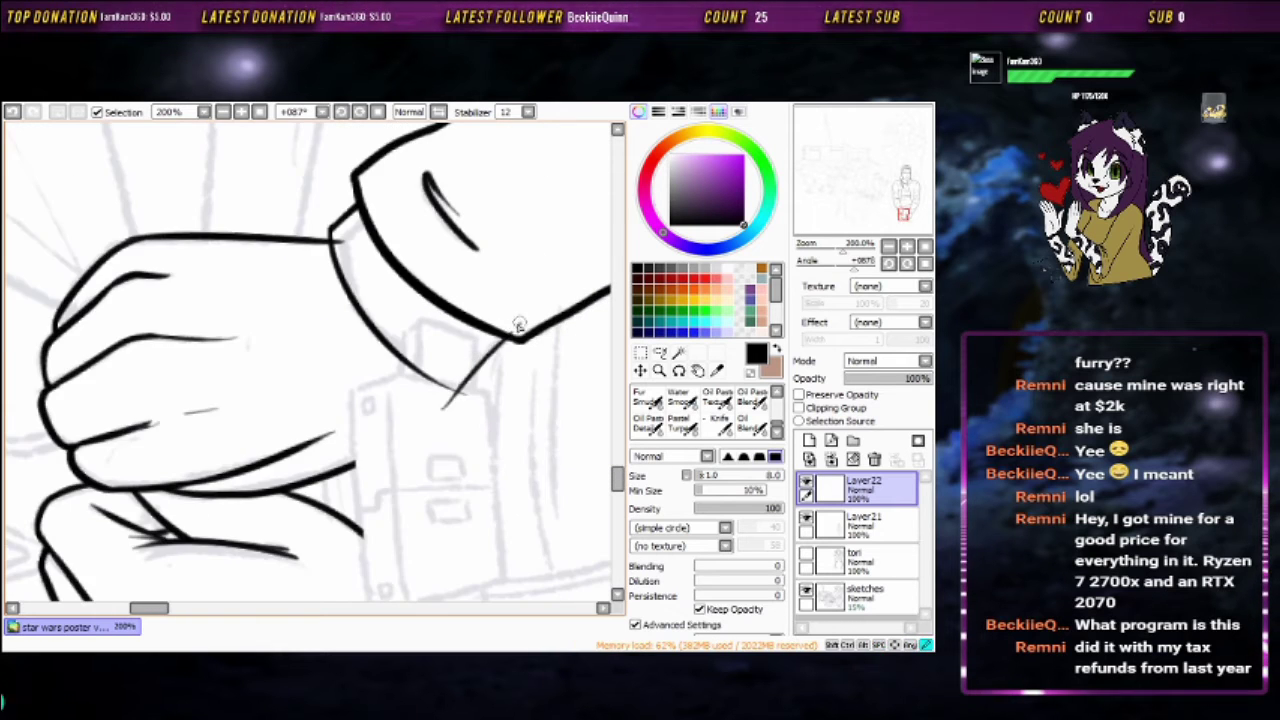
key(e)
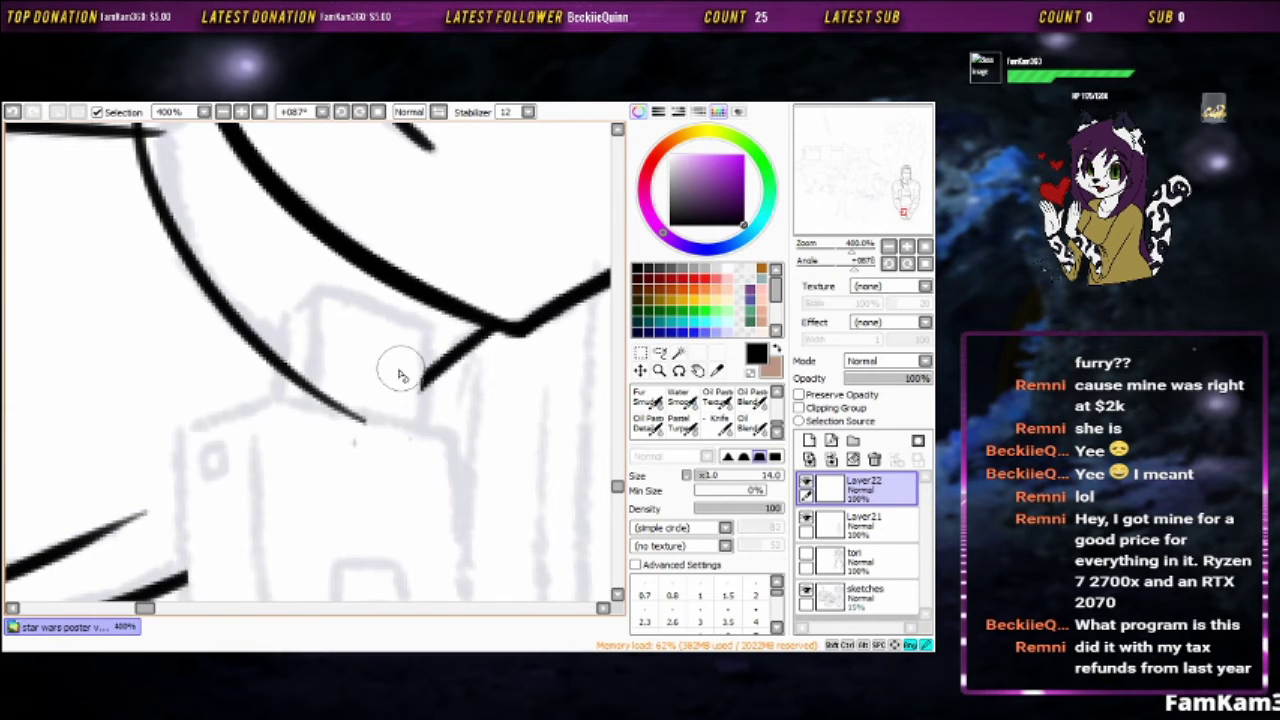
Lower the opacity of the Layer21 line art to 29% and make Layer22 the active layer
scroll(297, 377, down, 3)
key(b)
click(860, 521)
key(e)
key(b)
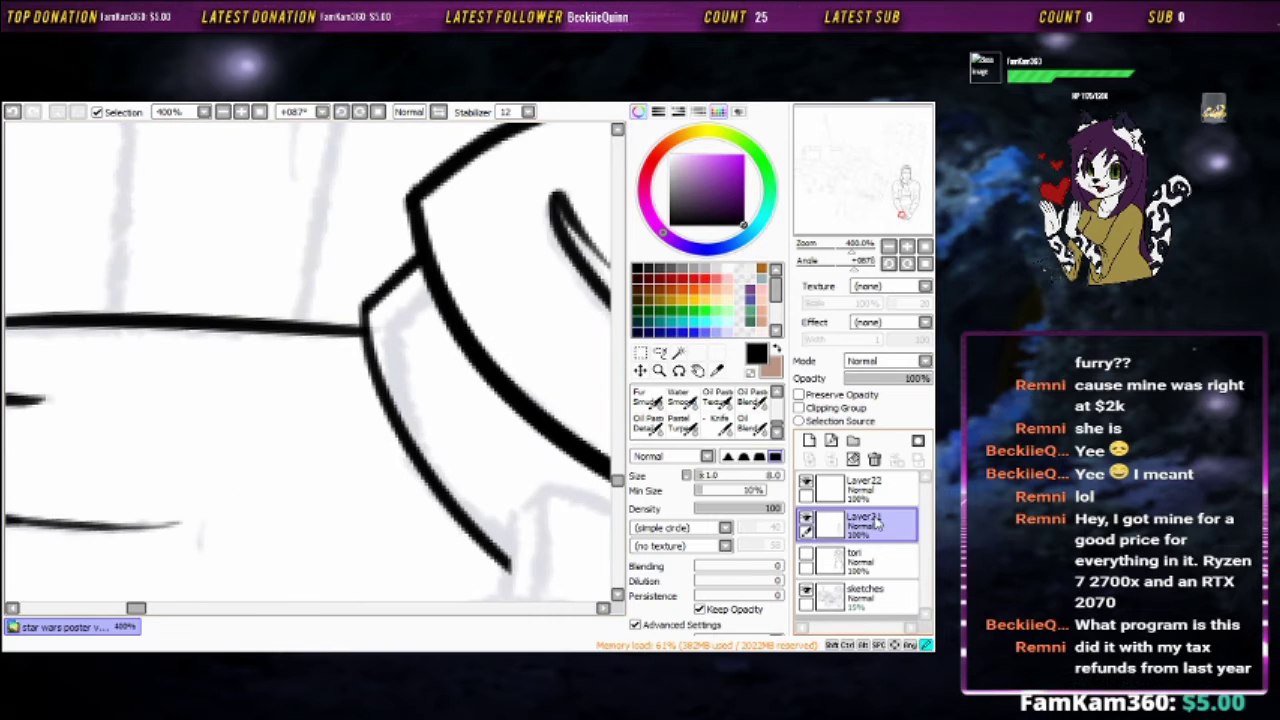
click(860, 487)
Ink the angular outline of the handcuff box between the wrists on Layer22 and erase the line ends overshooting its corners
drag(470, 360, 430, 241)
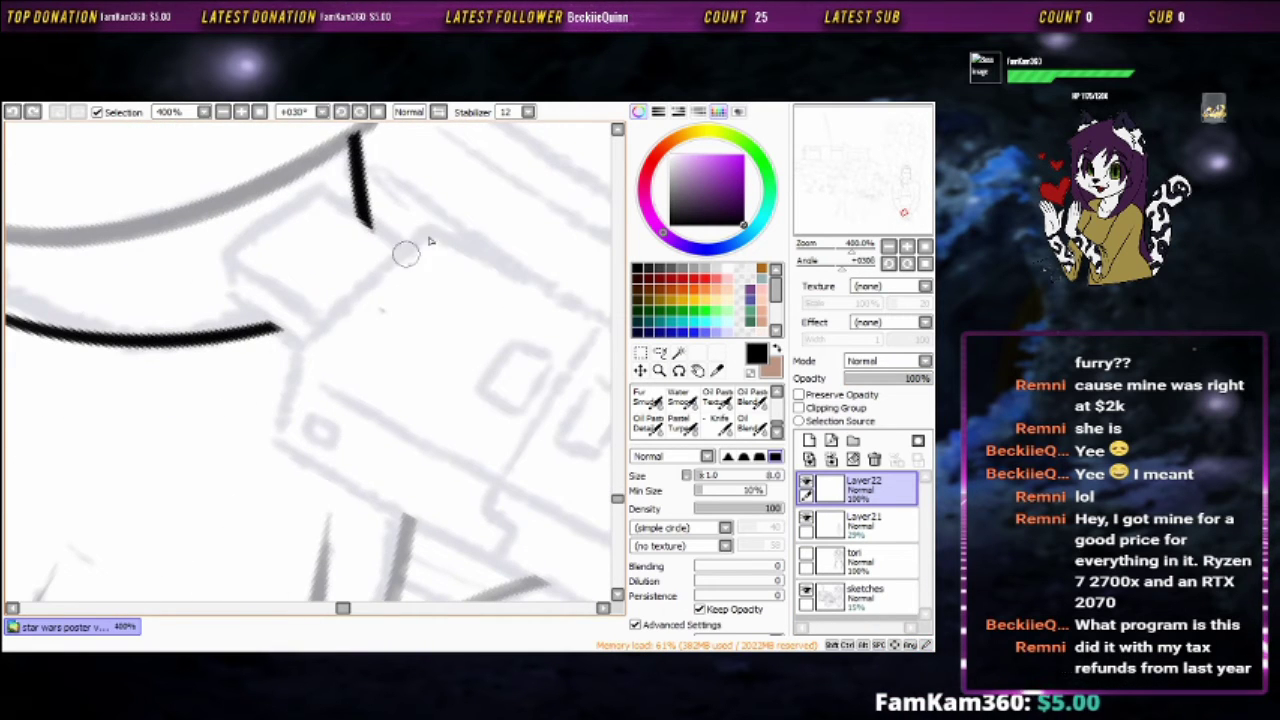
mouse_move(248, 393)
mouse_down()
mouse_move(400, 470)
mouse_move(514, 466)
mouse_move(480, 431)
mouse_up()
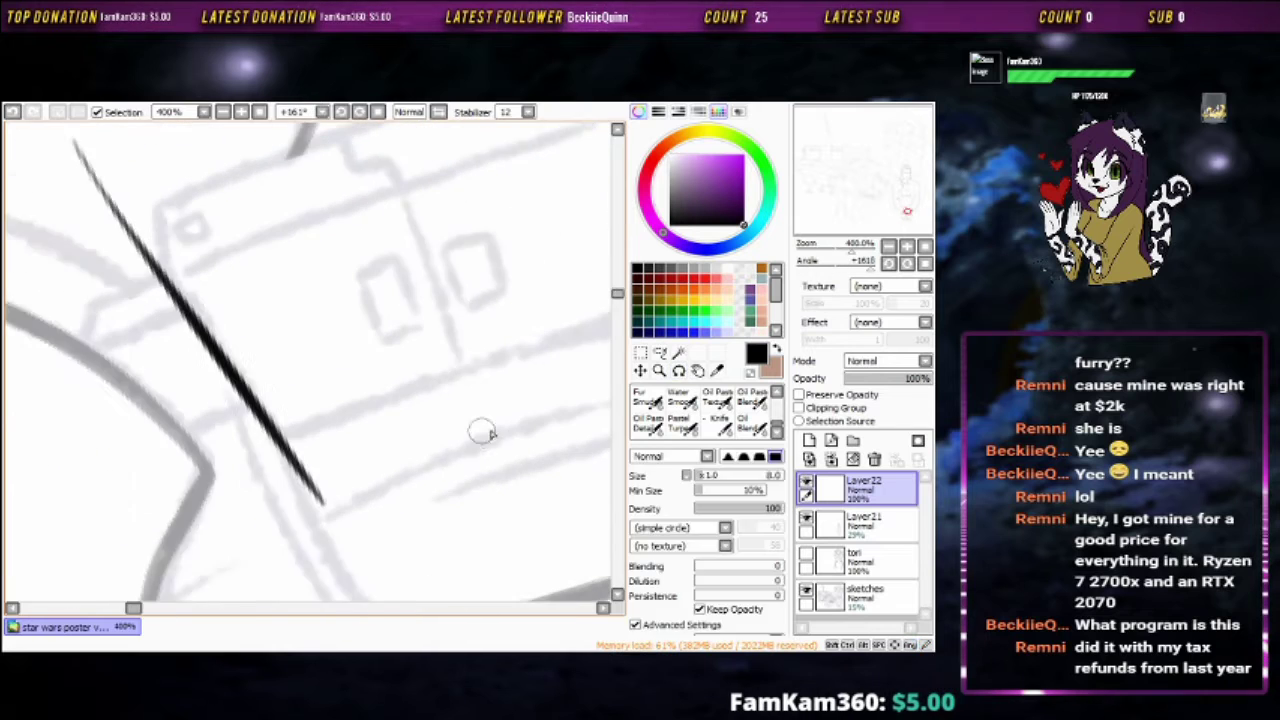
drag(545, 275, 78, 572)
mouse_move(419, 119)
mouse_down()
mouse_move(529, 214)
mouse_move(165, 452)
mouse_move(423, 337)
mouse_move(460, 258)
mouse_move(503, 211)
mouse_move(143, 211)
mouse_move(516, 323)
mouse_up()
scroll(590, 148, up, 1)
key(e)
drag(300, 388, 410, 343)
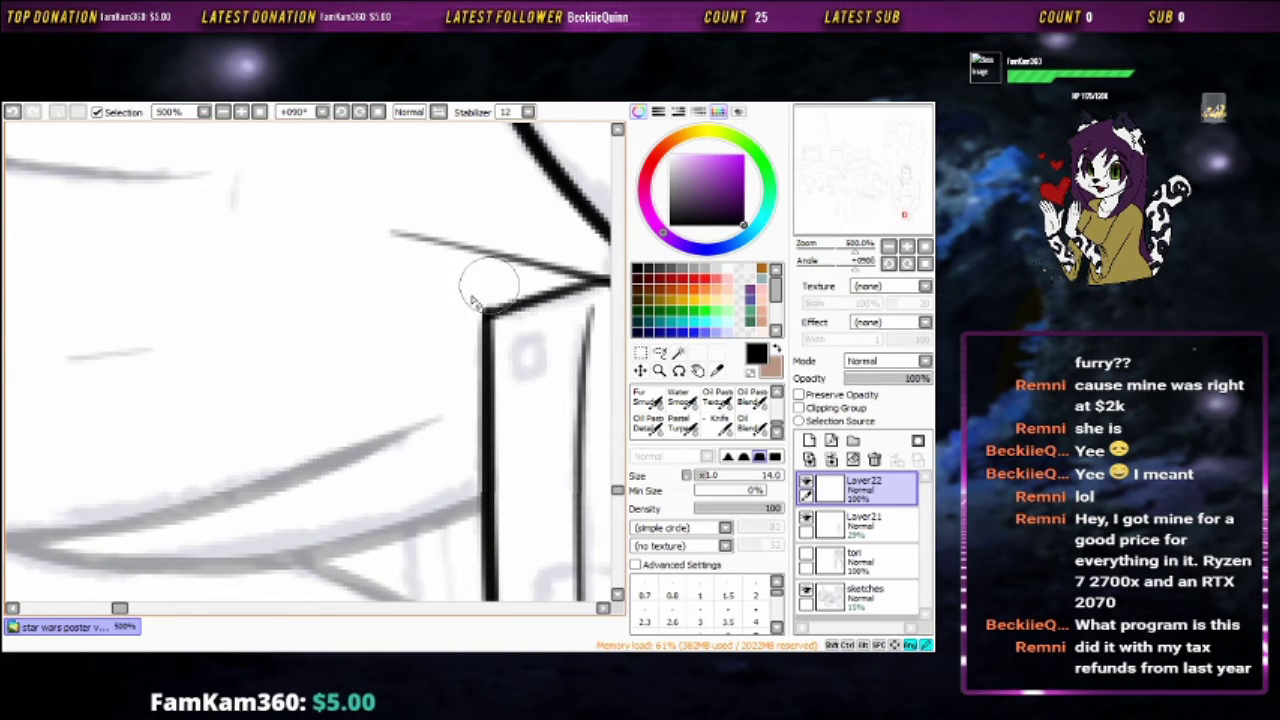
drag(474, 302, 307, 285)
drag(457, 305, 397, 262)
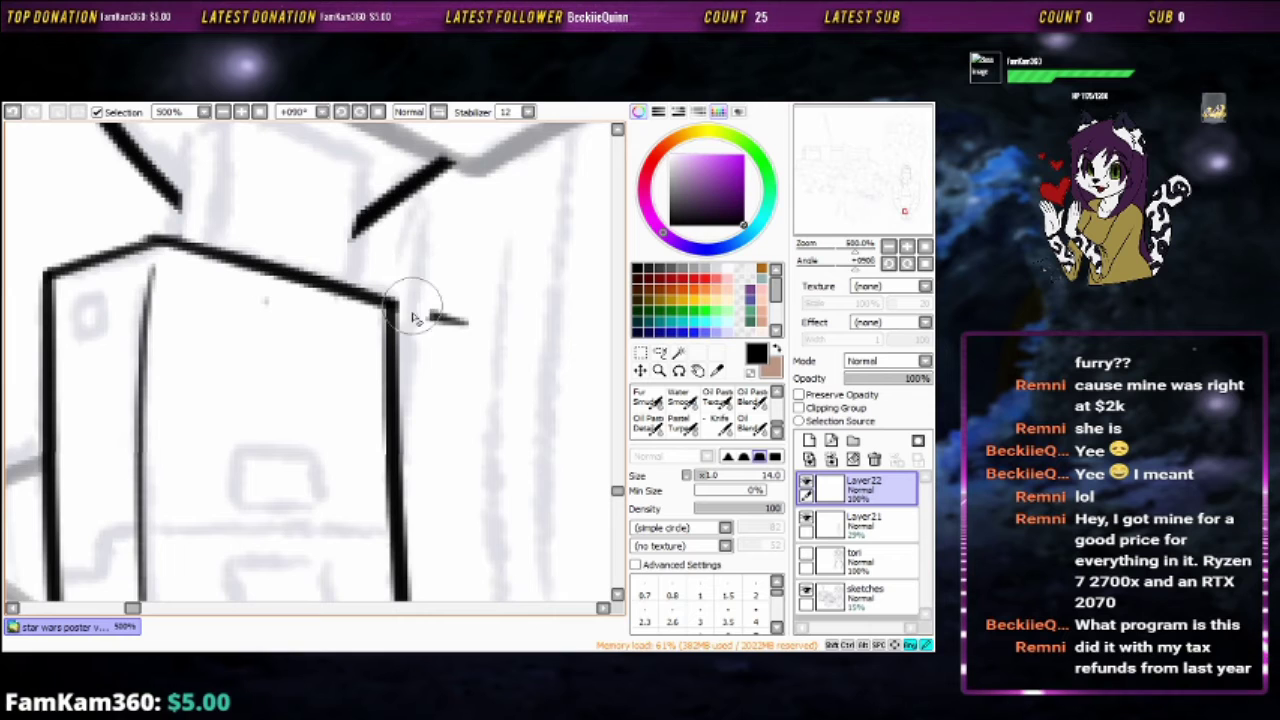
scroll(415, 316, down, 3)
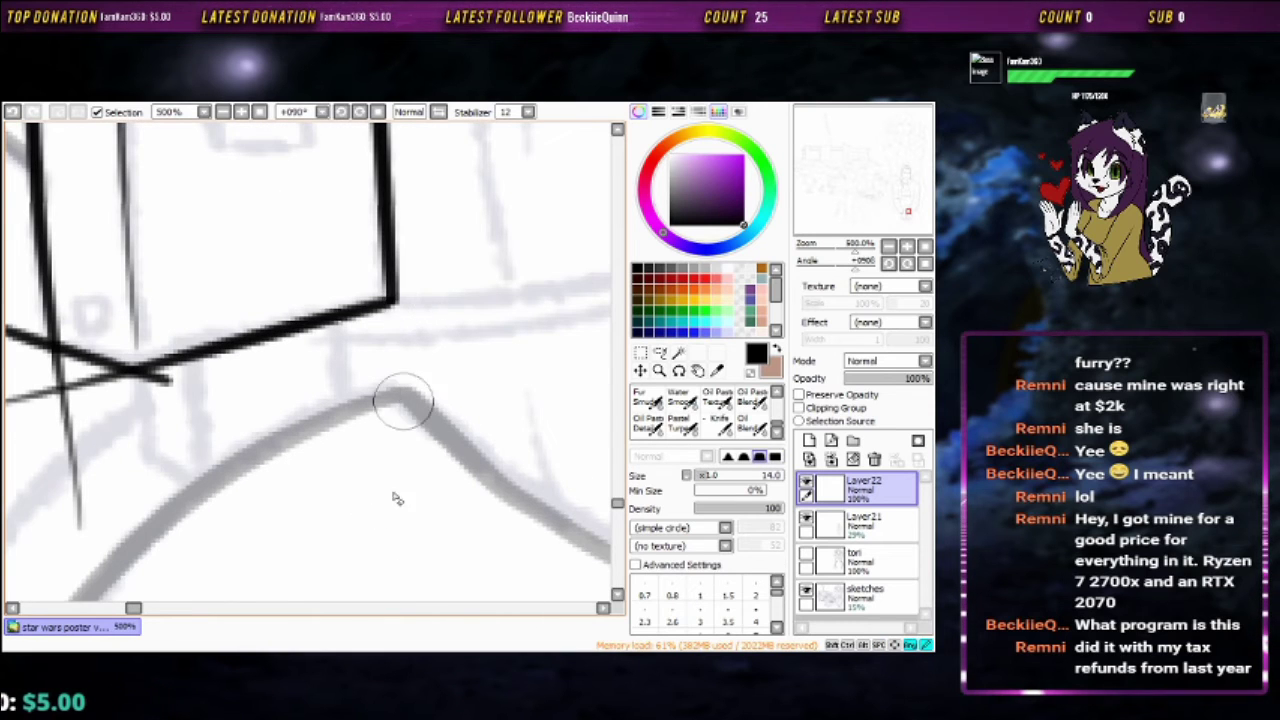
scroll(473, 366, left, 3)
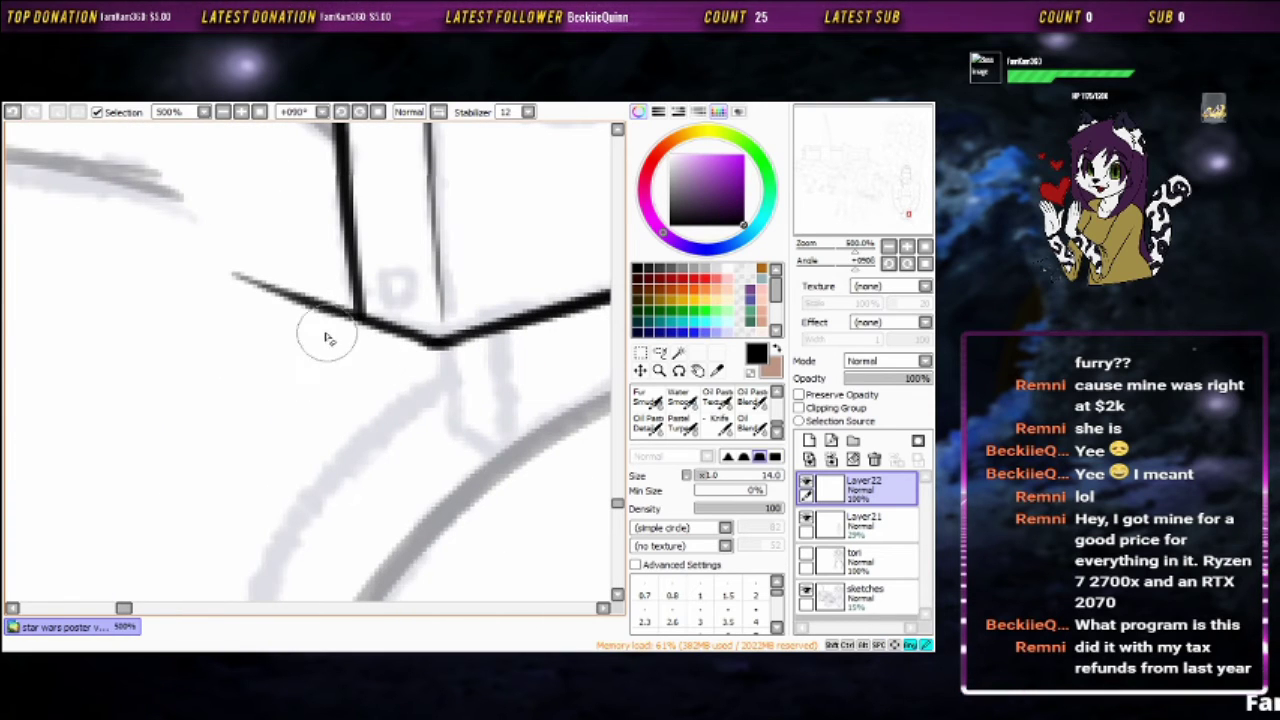
Ink the small side block joining the handcuff box to the wrist band and trim its overshooting corners
key(b)
scroll(330, 314, down, 3)
scroll(447, 314, up, 3)
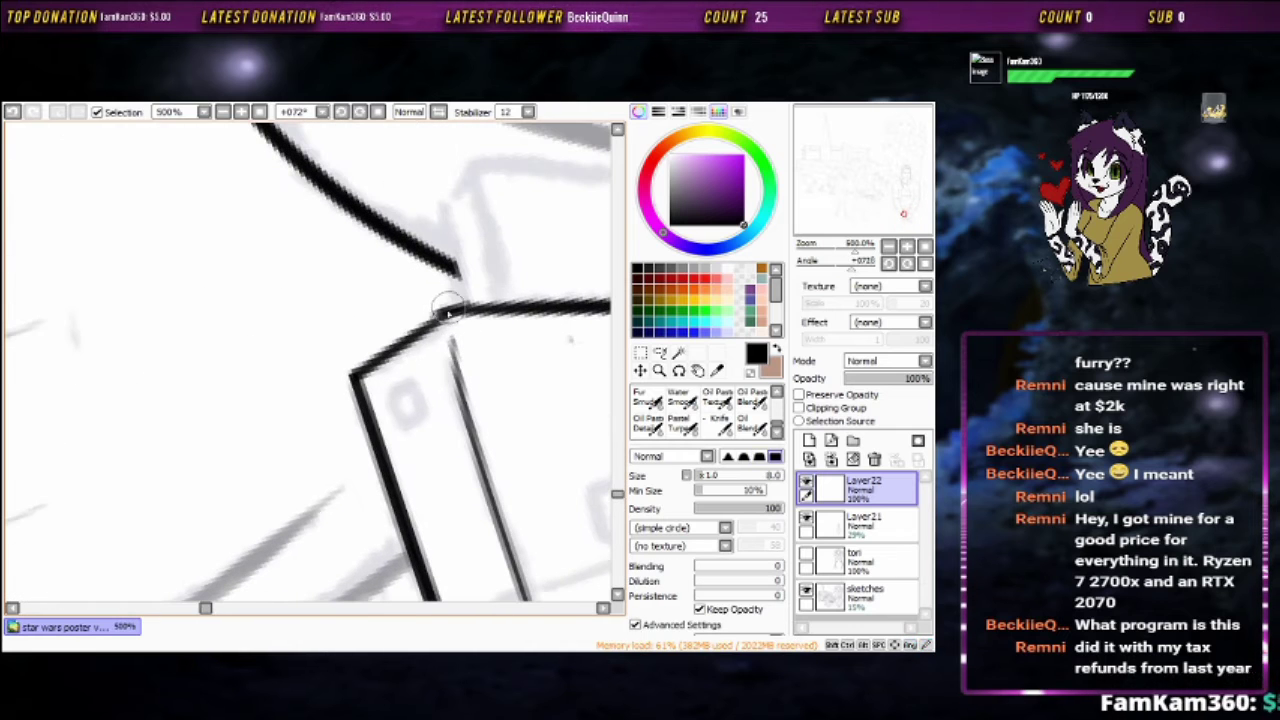
drag(441, 313, 478, 203)
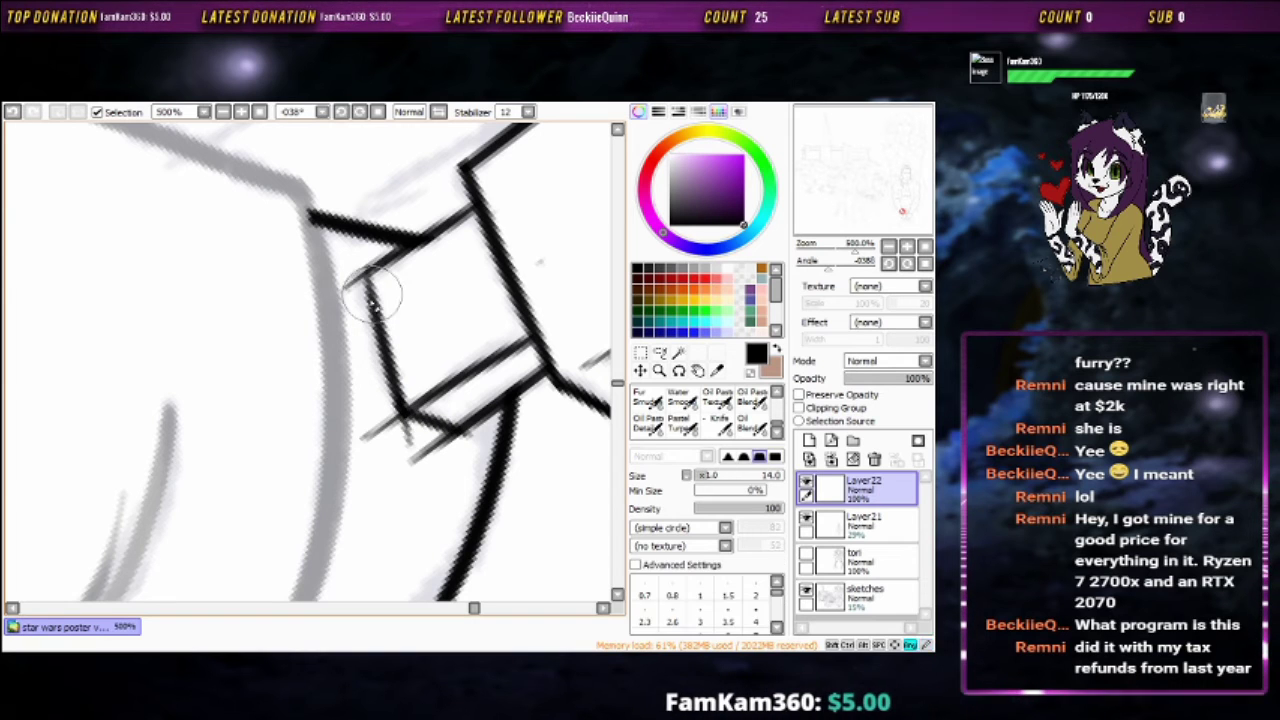
key(e)
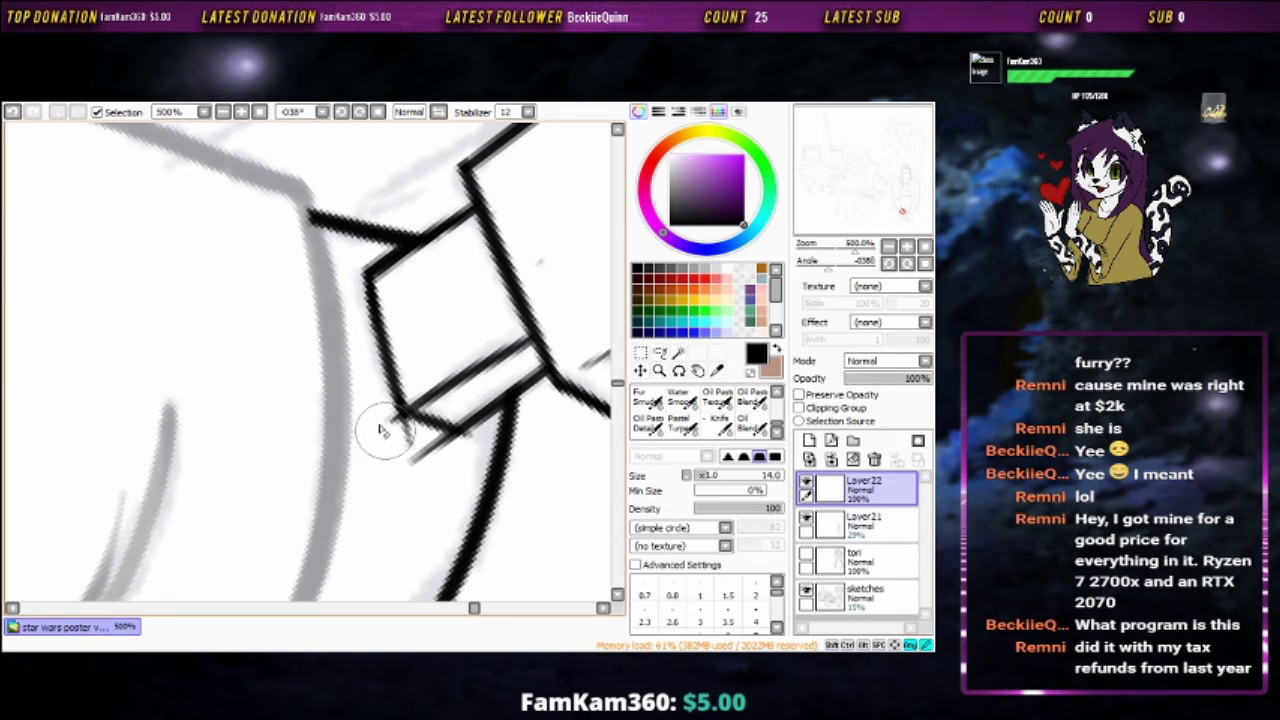
Ink the handcuff box's stepped center seam, small corner squares and two rectangular slots, erasing the slots' overshooting ends
key(b)
mouse_move(471, 453)
mouse_down()
mouse_move(297, 430)
mouse_move(418, 392)
mouse_move(316, 545)
mouse_move(435, 348)
mouse_move(324, 357)
mouse_move(492, 252)
mouse_move(355, 345)
mouse_up()
drag(335, 425, 353, 347)
mouse_move(353, 347)
mouse_down()
mouse_move(428, 432)
mouse_move(320, 363)
mouse_move(360, 349)
mouse_move(476, 490)
mouse_move(410, 508)
mouse_up()
drag(348, 352, 442, 302)
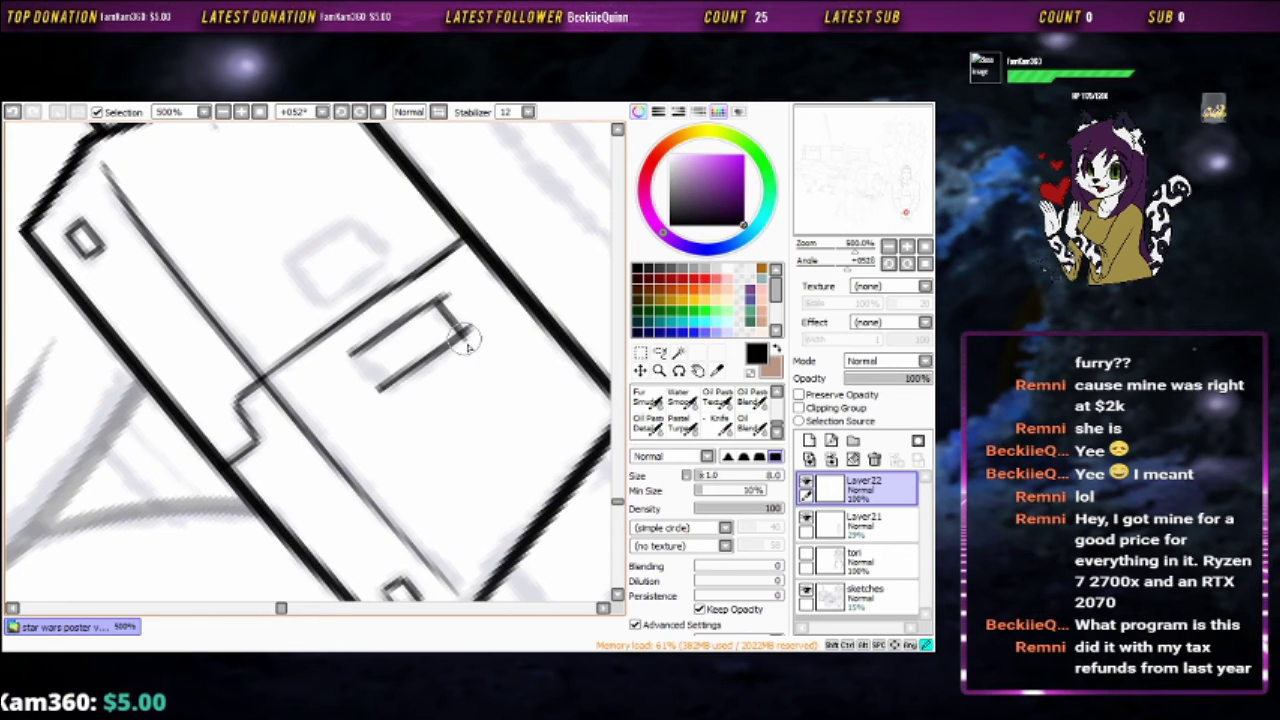
drag(378, 388, 348, 352)
drag(304, 277, 384, 373)
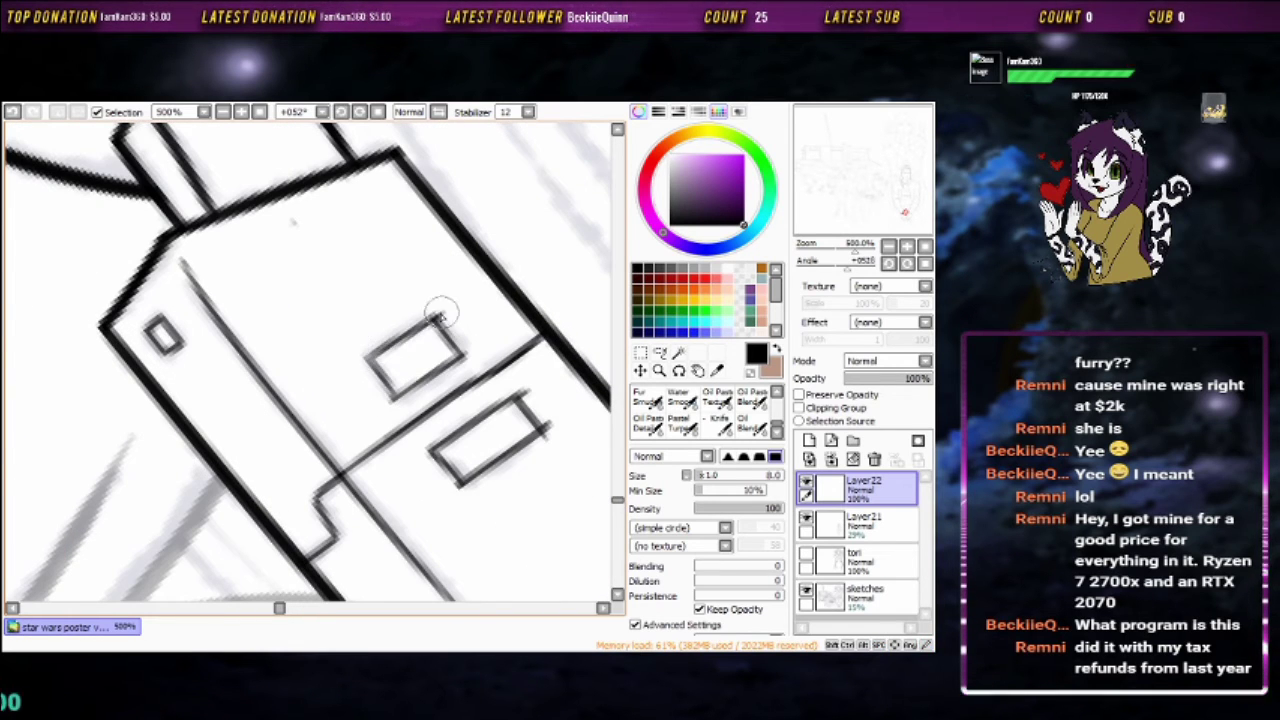
key(e)
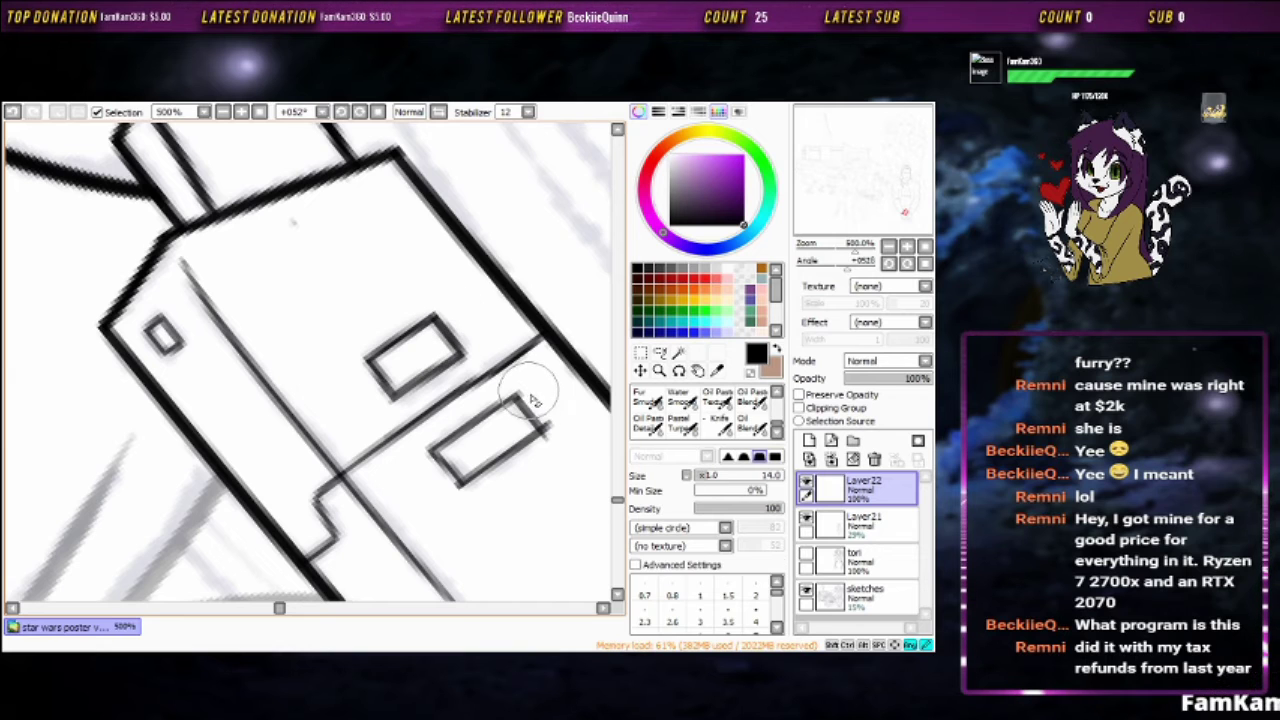
key(b)
drag(528, 410, 548, 440)
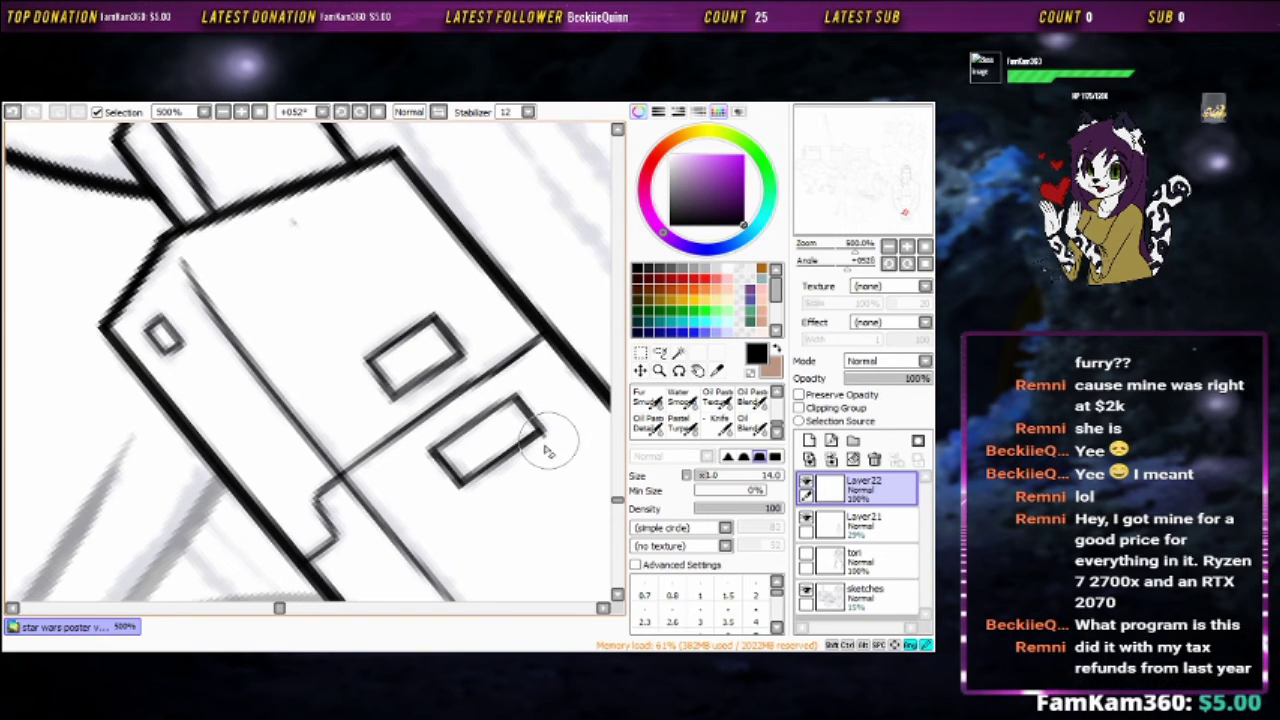
Ink the curved band around the other wrist and the side block linking it to the handcuff box, trimming the overlaps
scroll(450, 404, down, 5)
scroll(450, 404, up, 4)
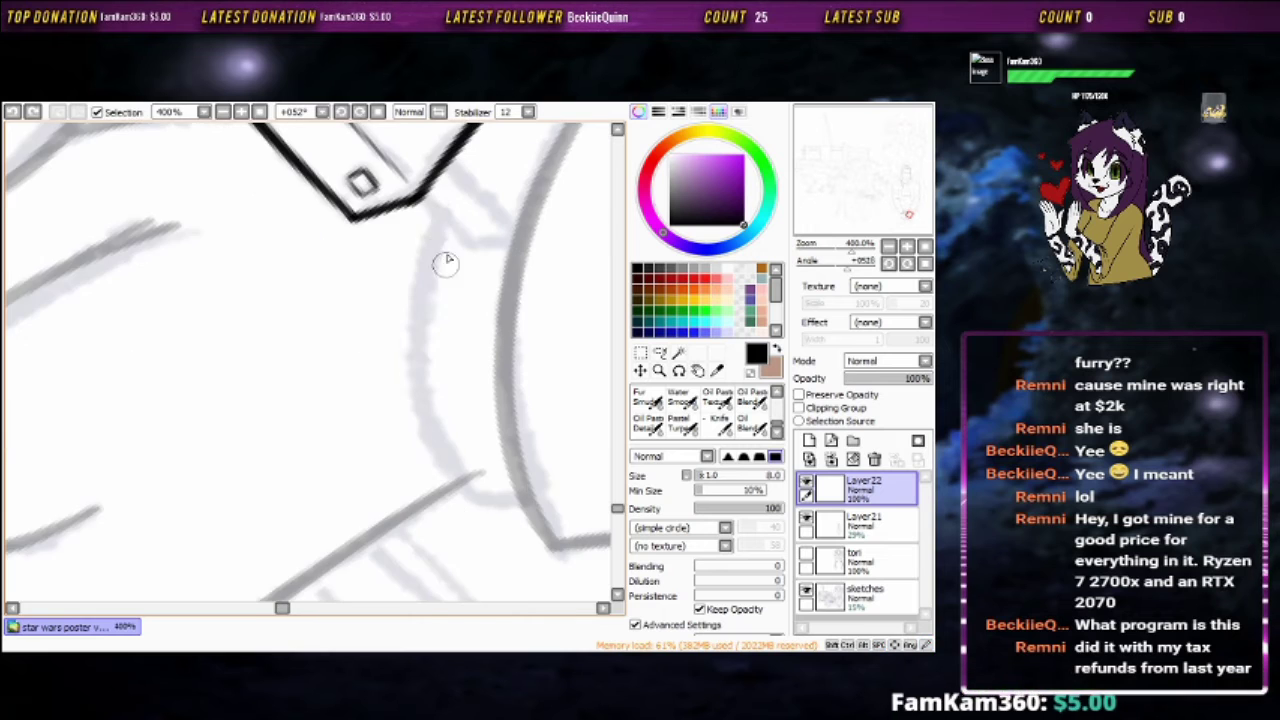
drag(487, 220, 378, 448)
key(e)
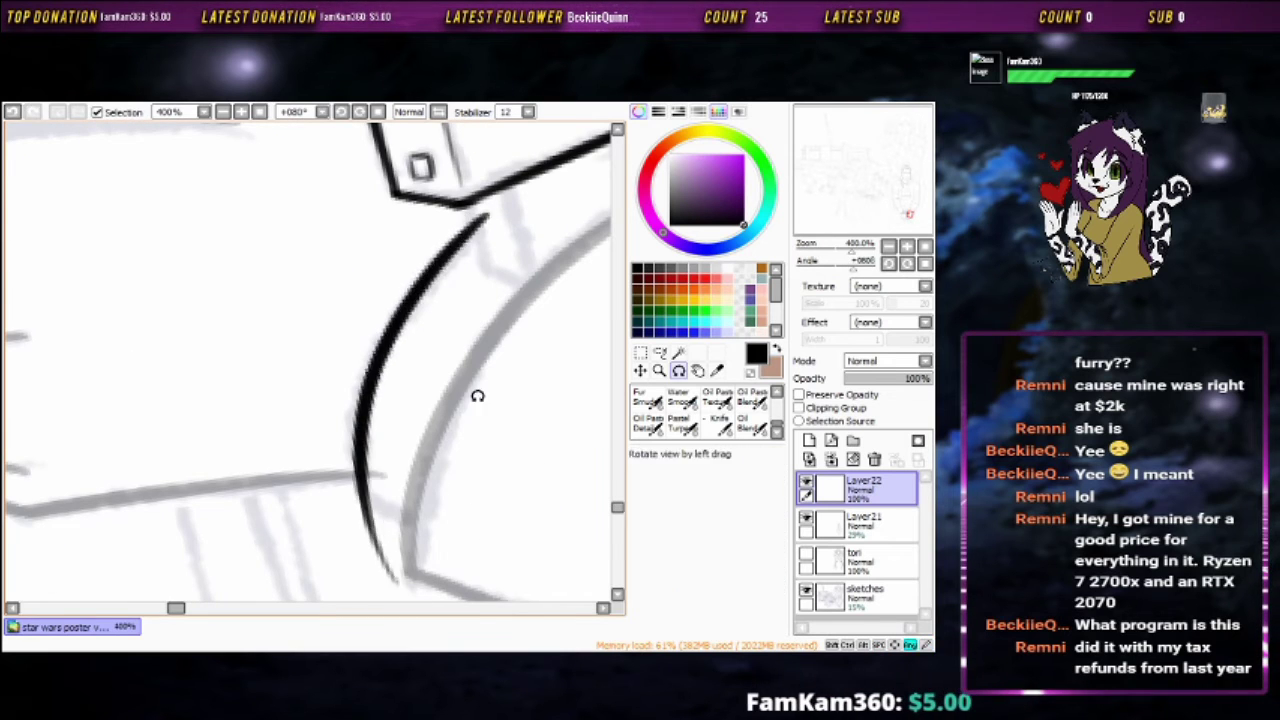
mouse_move(477, 391)
mouse_down()
mouse_move(360, 430)
mouse_move(320, 400)
mouse_up()
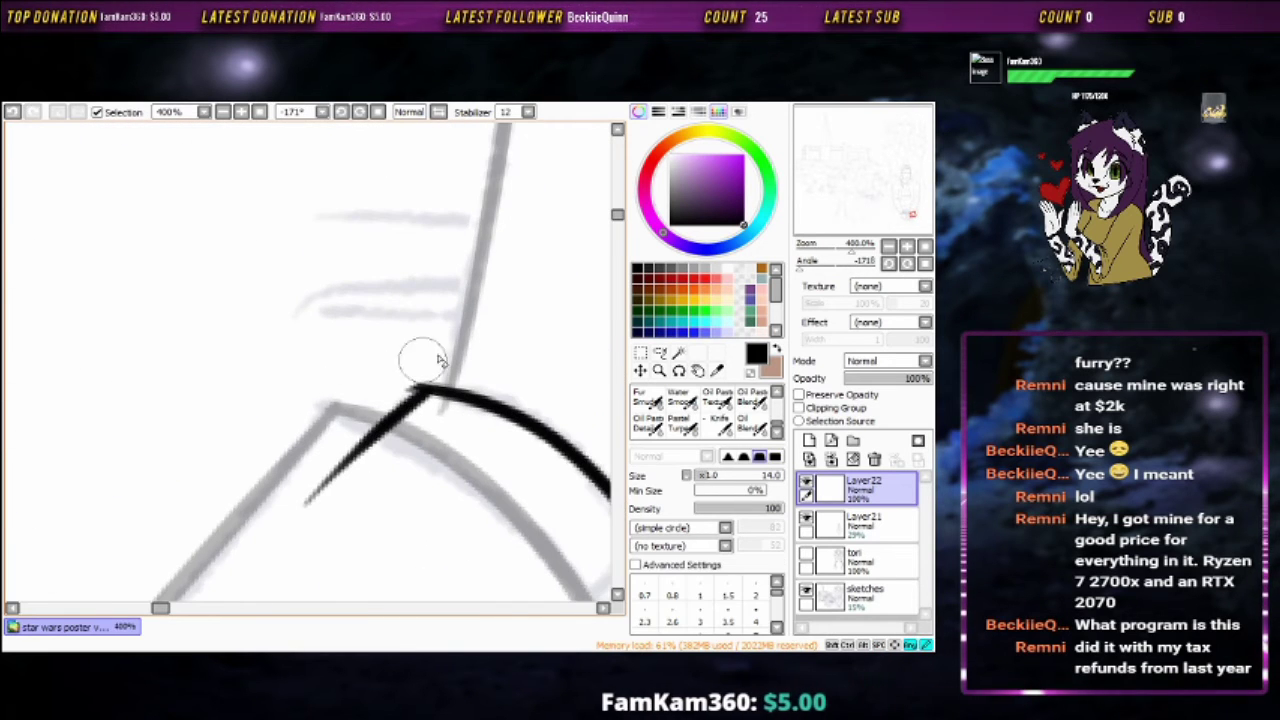
key(b)
mouse_move(429, 514)
mouse_down()
mouse_move(434, 309)
mouse_move(523, 323)
mouse_move(463, 368)
mouse_move(546, 349)
mouse_up()
scroll(546, 349, down, 3)
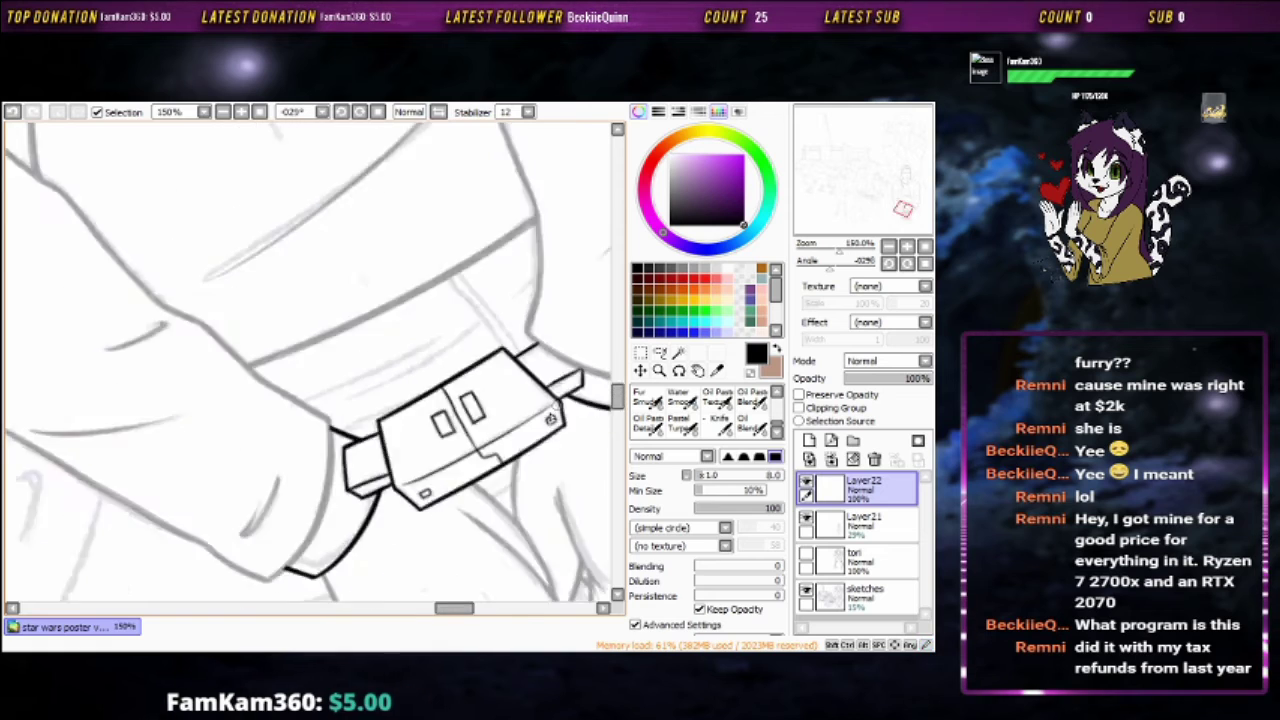
drag(580, 480, 546, 349)
Restore the opacity of Layer21 to 100% and make Layer22 the active layer again
scroll(305, 341, up, 3)
drag(305, 341, 374, 429)
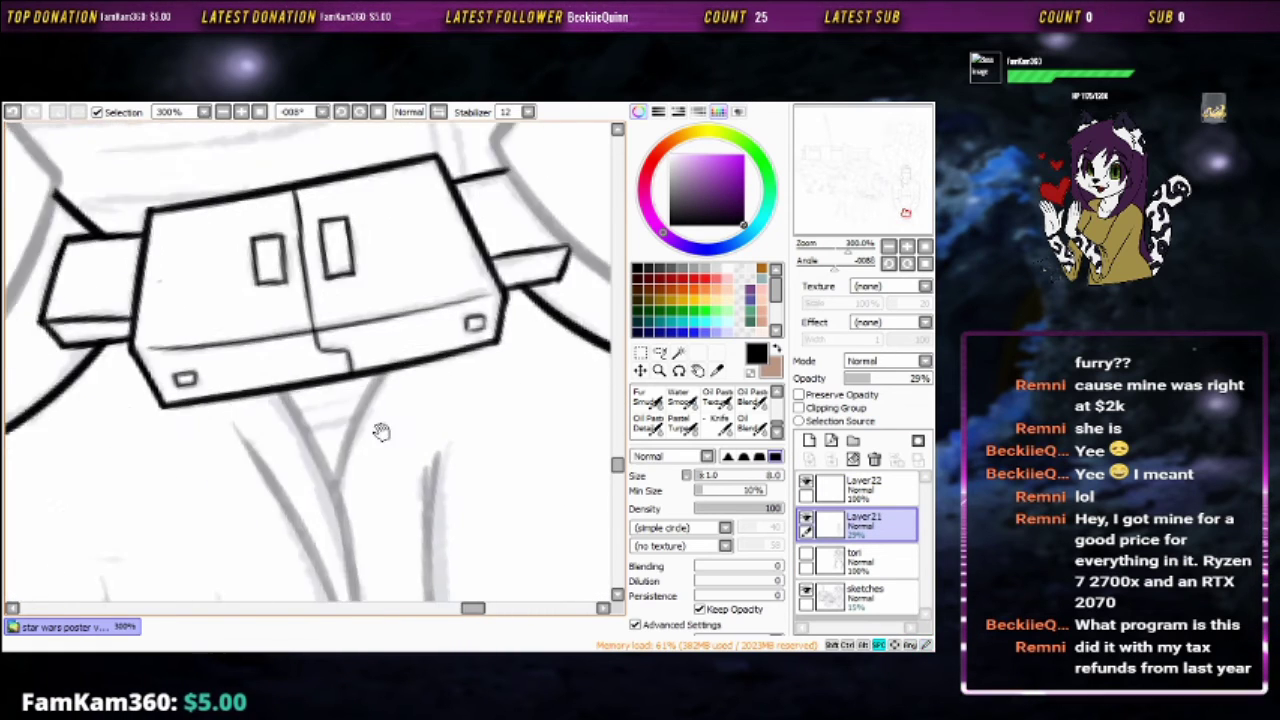
scroll(486, 420, down, 2)
scroll(546, 479, down, 1)
drag(546, 479, 554, 420)
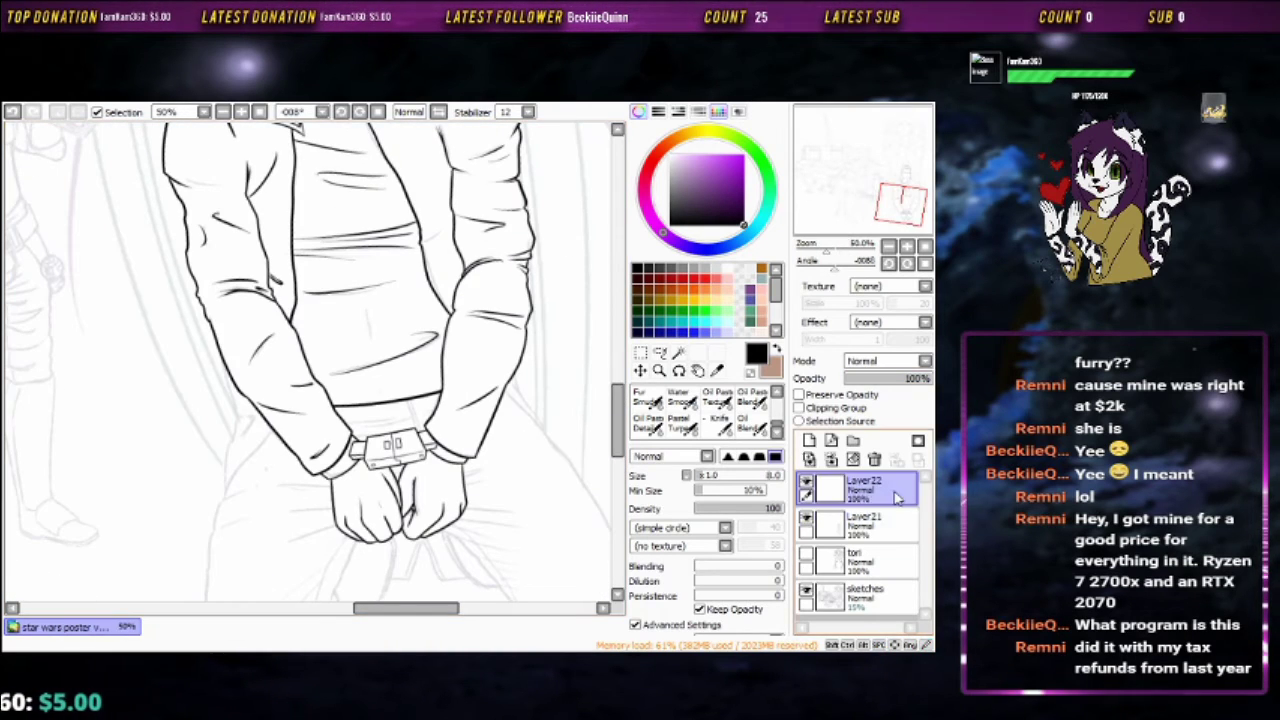
click(860, 488)
Ink the hip outline and the lower fold line extending outward beside the sleeve on Layer22
scroll(554, 364, up, 3)
drag(554, 364, 543, 450)
mouse_move(495, 235)
mouse_down()
mouse_move(265, 488)
mouse_move(517, 267)
mouse_up()
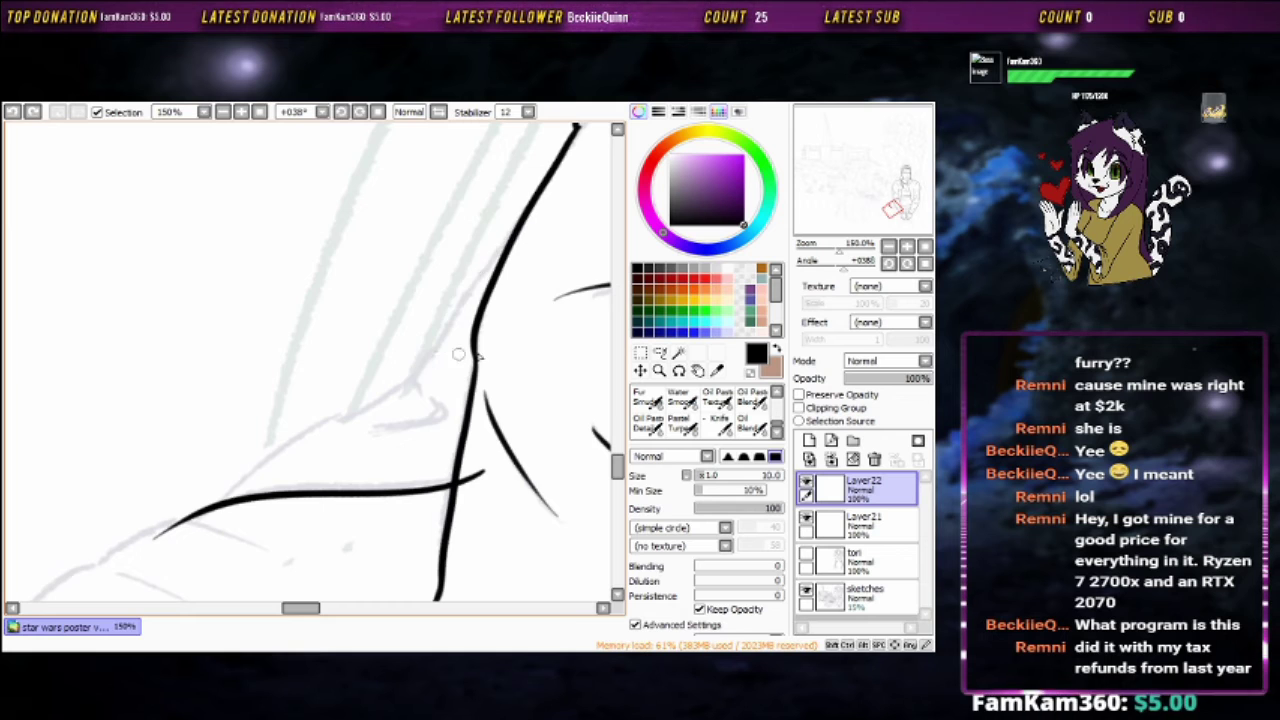
key(h)
scroll(320, 283, up, 1)
mouse_move(320, 283)
mouse_down()
mouse_move(520, 294)
mouse_move(335, 360)
mouse_move(428, 381)
mouse_up()
drag(378, 430, 551, 337)
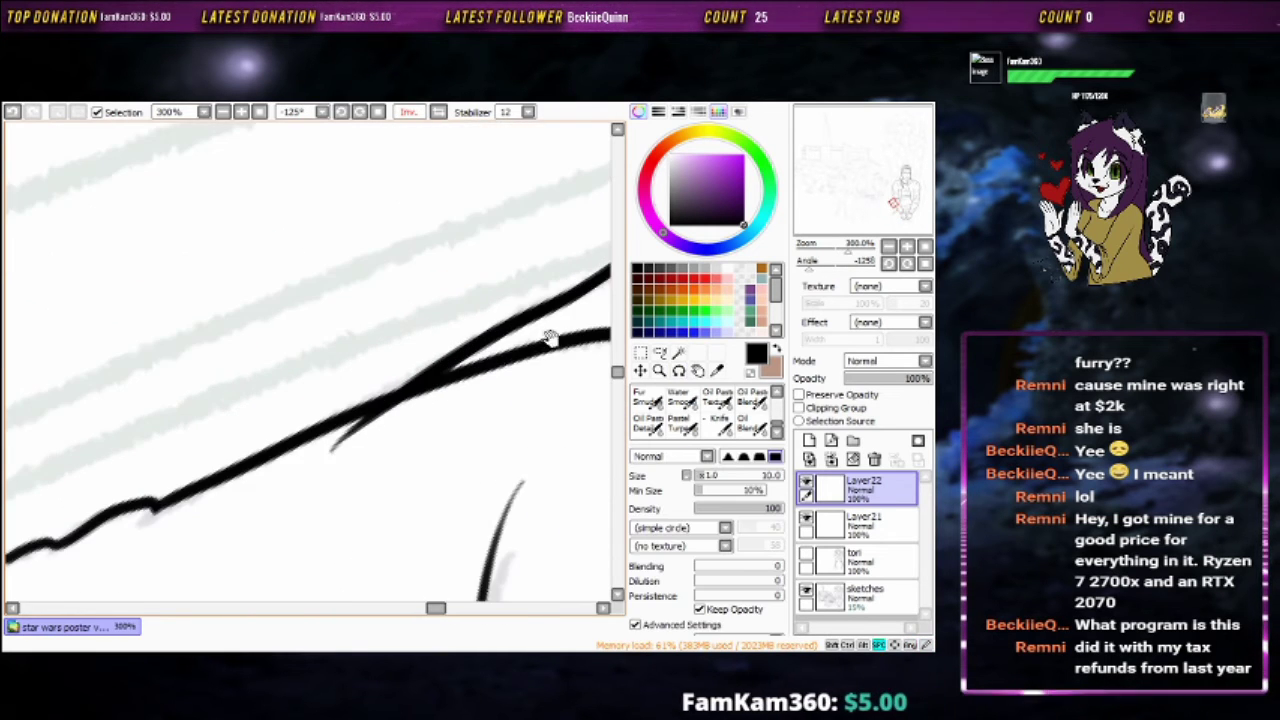
Ink the V-shaped fabric fold inside the hip outline beside the sleeve
key(n)
scroll(414, 414, up, 1)
drag(451, 434, 345, 372)
key(b)
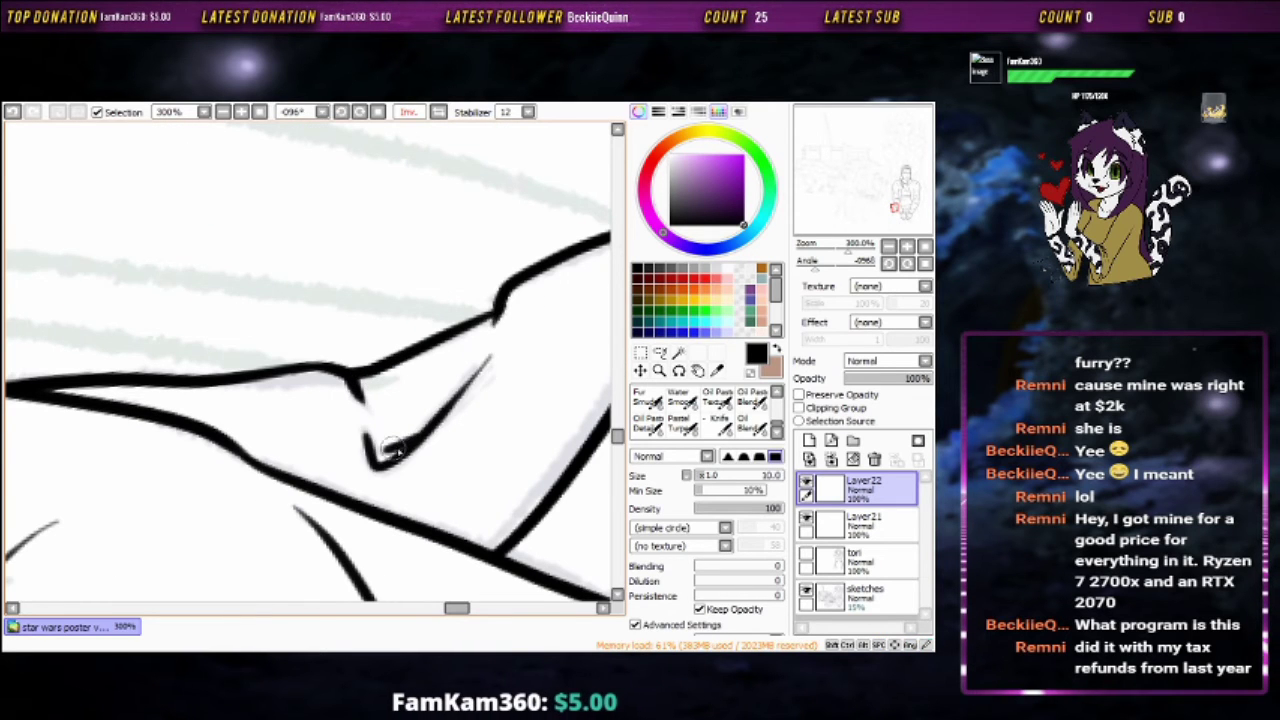
scroll(393, 450, down, 1)
mouse_move(393, 450)
mouse_down()
mouse_move(487, 466)
mouse_move(505, 361)
mouse_move(259, 342)
mouse_move(475, 412)
mouse_move(319, 372)
mouse_move(420, 323)
mouse_move(473, 322)
mouse_move(343, 452)
mouse_up()
Ink the pointed hip shape and its inner fold beside the other sleeve
drag(303, 514, 460, 370)
key(n)
drag(514, 299, 478, 345)
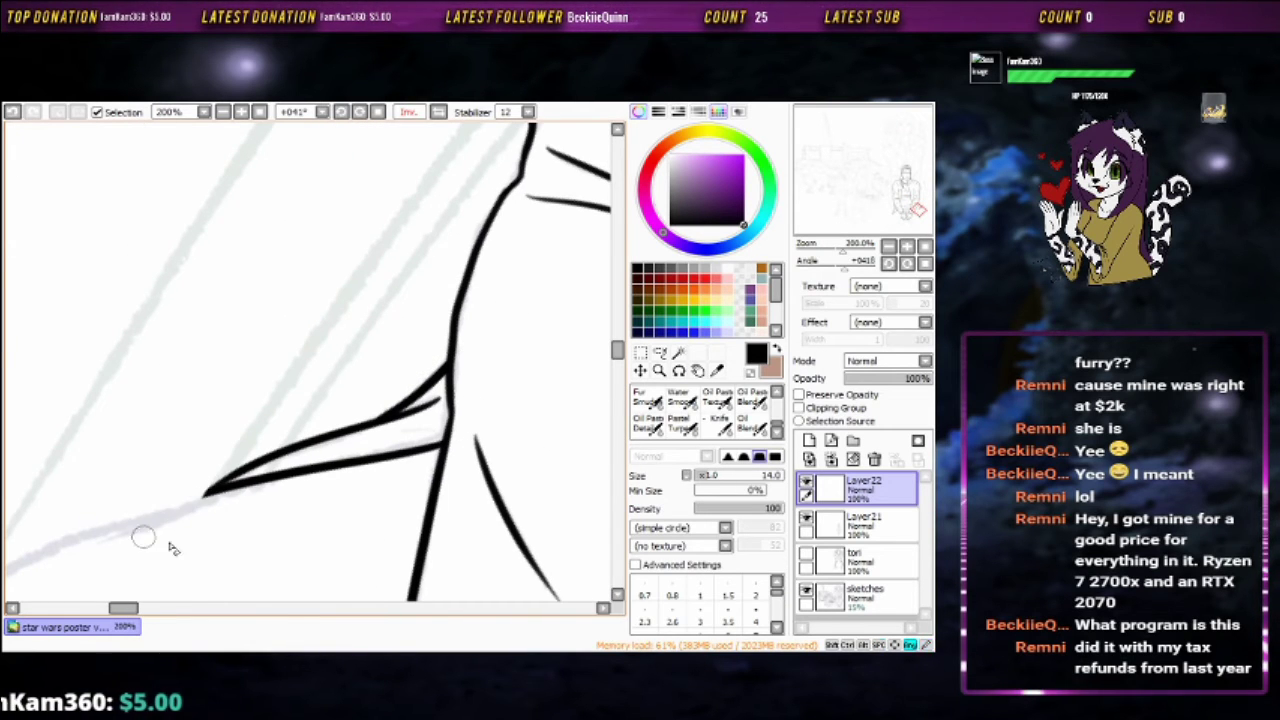
Ink the upper thigh outline from the tip of the hip shape, undoing a stray stroke along the way
mouse_move(172, 548)
mouse_down()
mouse_move(337, 294)
mouse_move(418, 420)
mouse_up()
key(b)
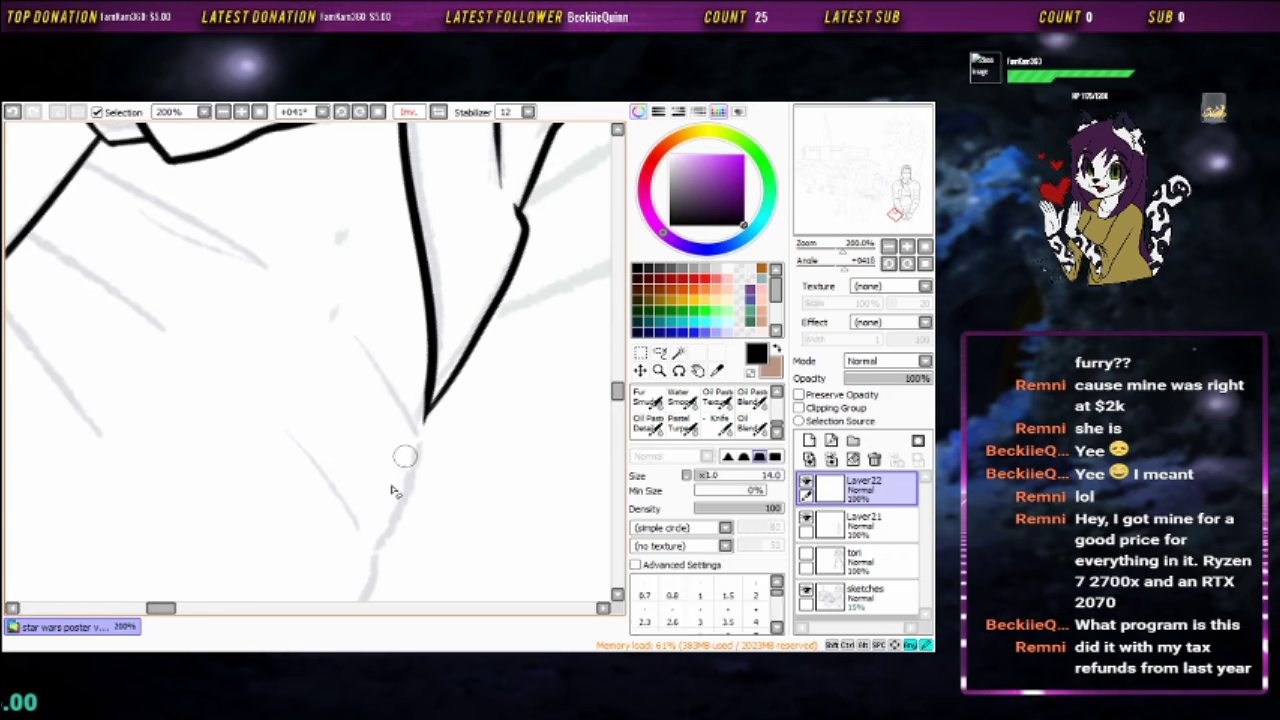
scroll(400, 491, down, 2)
mouse_move(400, 491)
mouse_down()
mouse_move(466, 266)
mouse_move(373, 341)
mouse_up()
scroll(373, 341, up, 3)
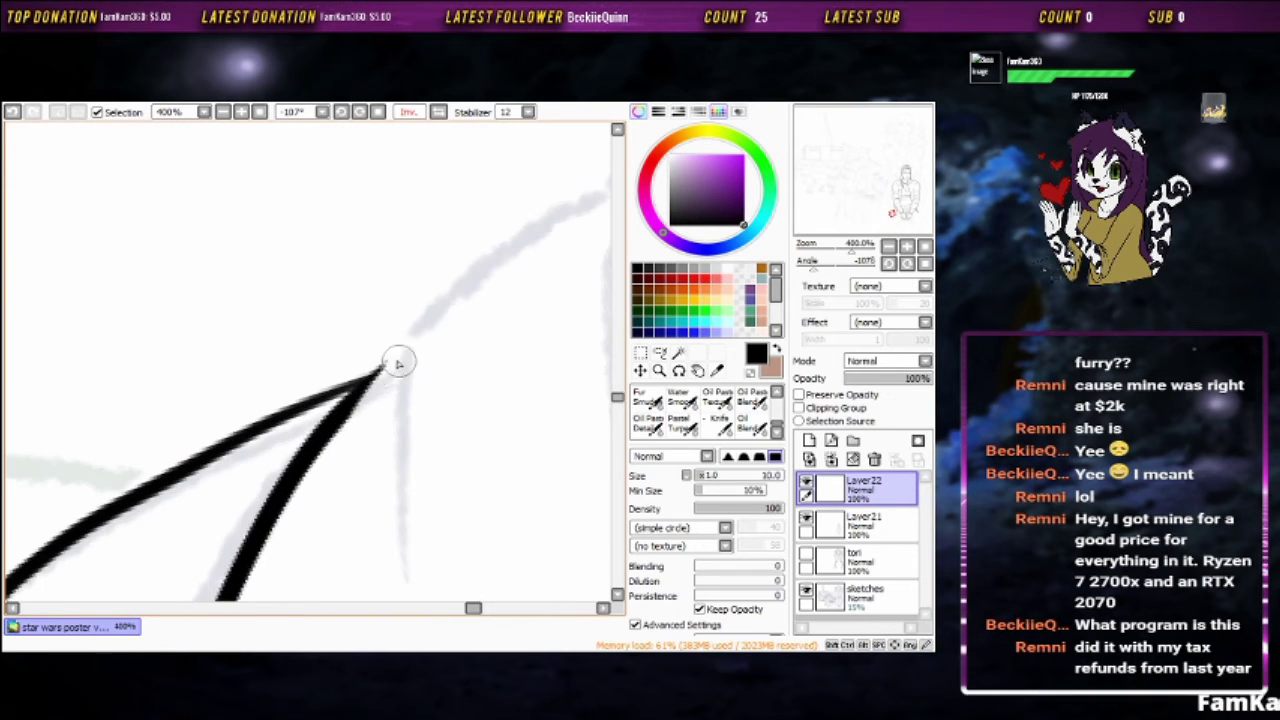
scroll(388, 370, down, 3)
drag(294, 391, 578, 220)
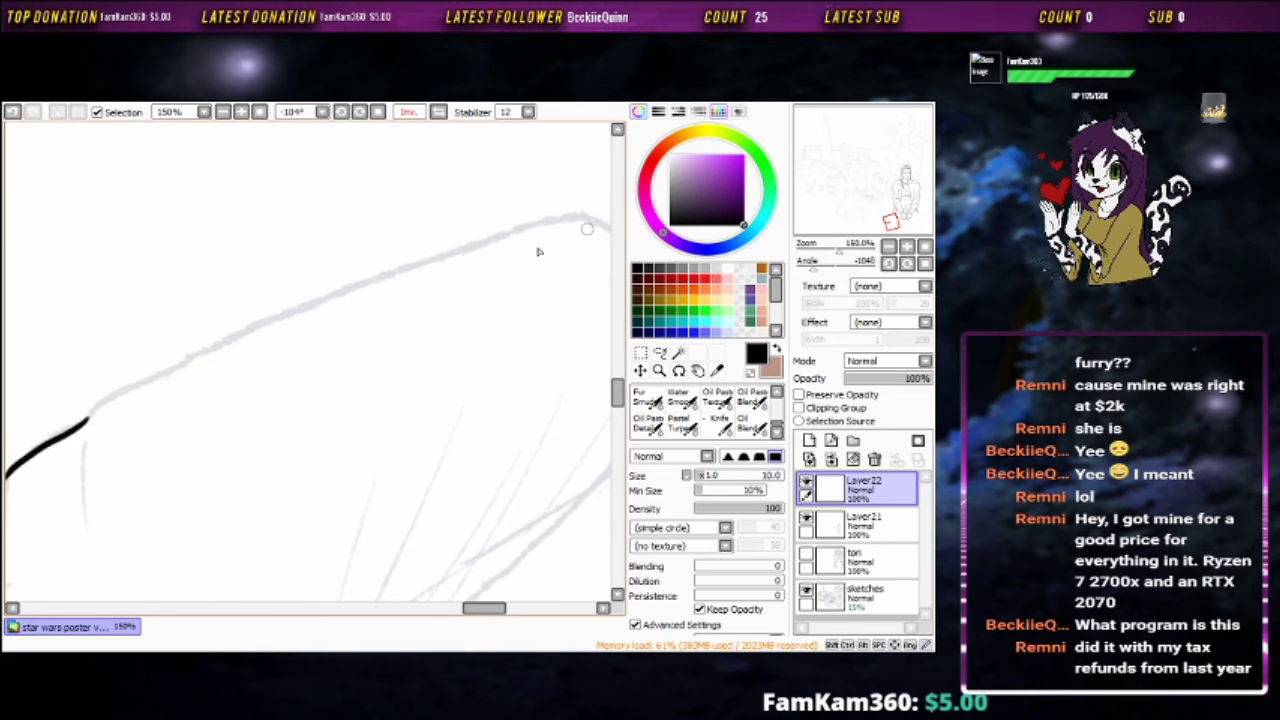
drag(538, 252, 229, 309)
mouse_move(20, 428)
mouse_down()
mouse_move(251, 340)
mouse_move(571, 271)
mouse_move(571, 223)
mouse_move(94, 443)
mouse_up()
key(ctrl+z)
scroll(306, 400, up, 3)
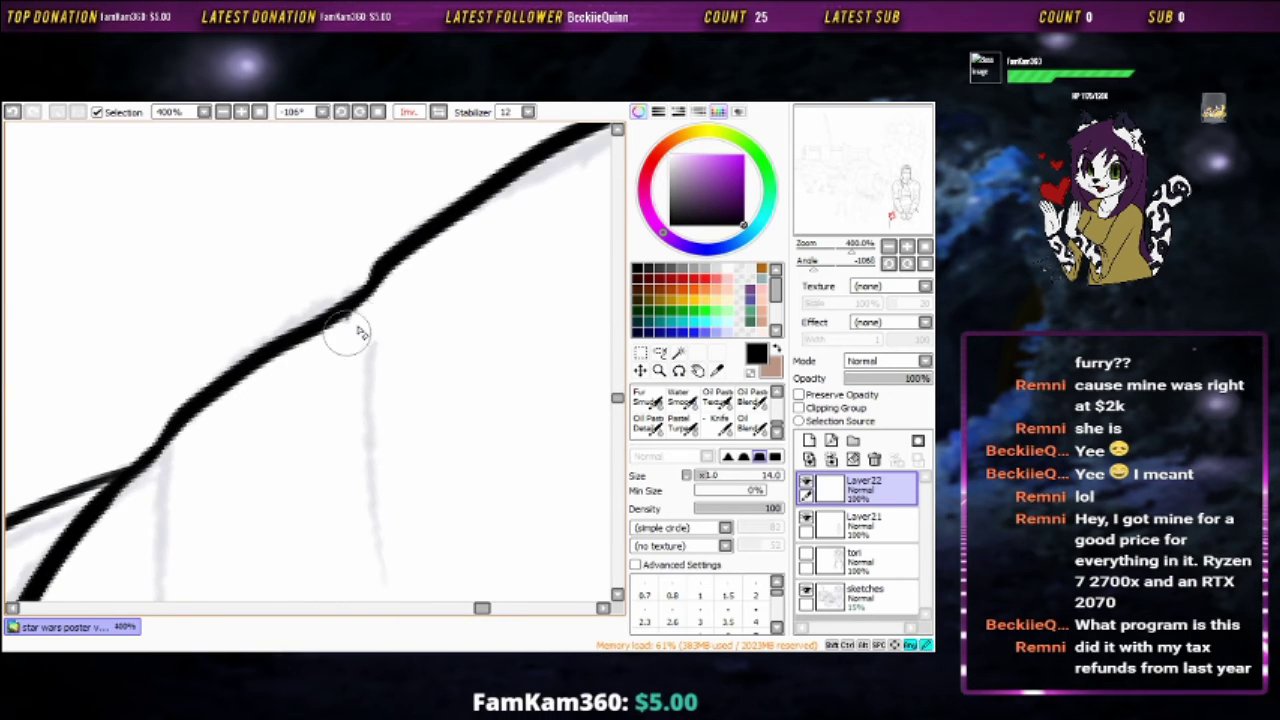
Continue the thigh outline around the rounded knee and erase the overshooting tail at the knee corner
key(b)
scroll(358, 333, down, 3)
mouse_move(397, 357)
mouse_down()
mouse_move(414, 423)
mouse_move(214, 320)
mouse_move(475, 303)
mouse_move(568, 239)
mouse_up()
drag(382, 322, 553, 264)
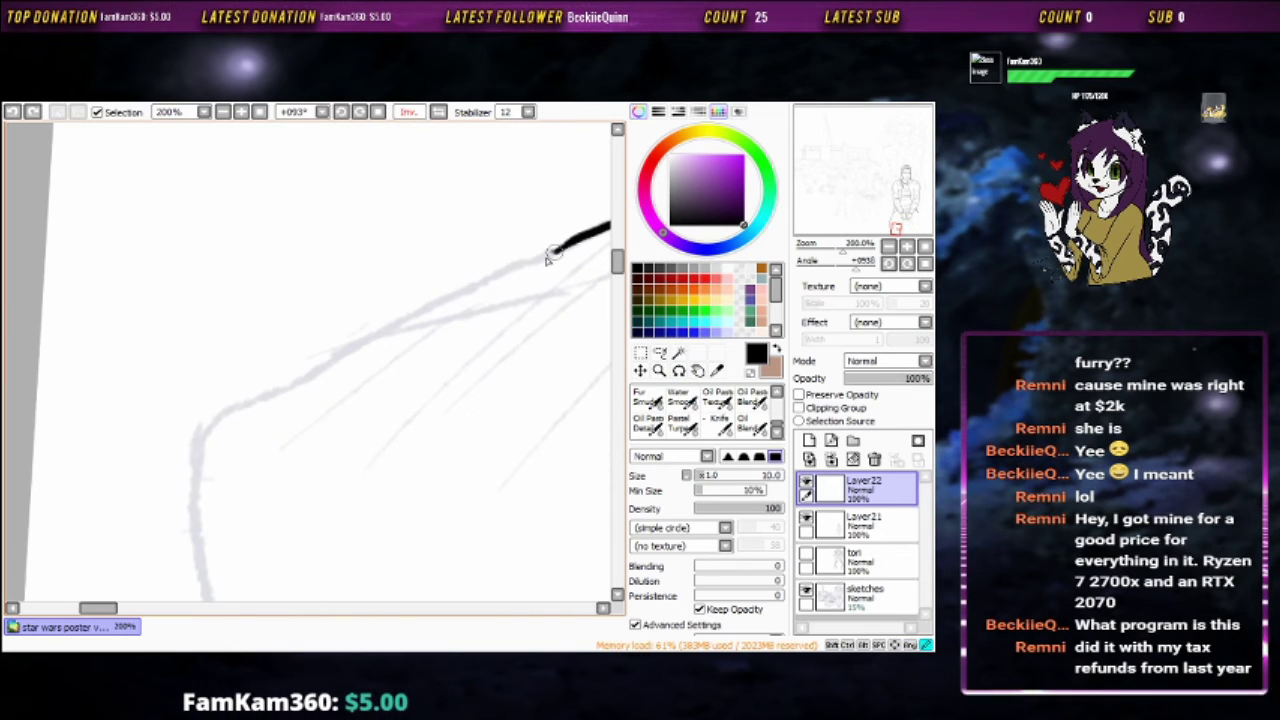
scroll(303, 378, up, 2)
mouse_move(314, 380)
mouse_down()
mouse_move(305, 400)
mouse_move(323, 434)
mouse_move(340, 345)
mouse_move(374, 386)
mouse_move(345, 345)
mouse_up()
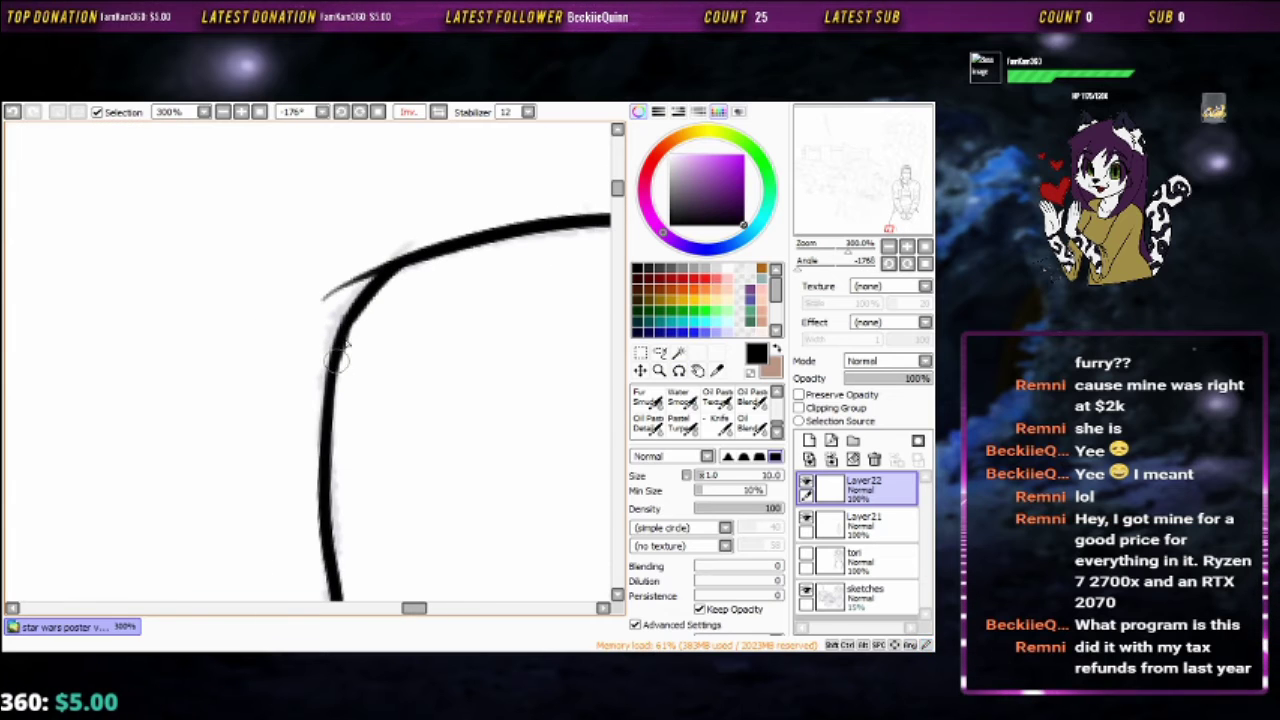
key(e)
mouse_move(340, 288)
mouse_down()
mouse_move(380, 255)
mouse_move(429, 294)
mouse_move(372, 293)
mouse_up()
Ink the outer outline of the other thigh from the tip of the hip shape towards its knee
scroll(428, 326, down, 5)
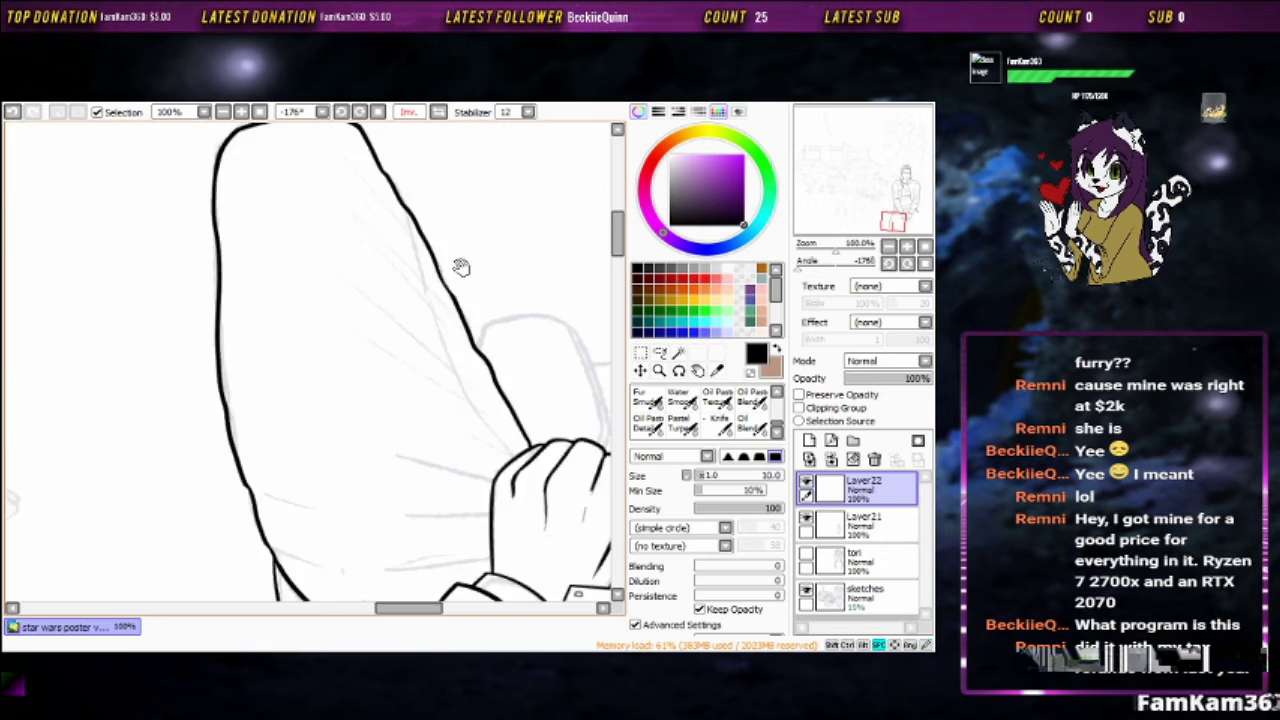
drag(483, 415, 463, 260)
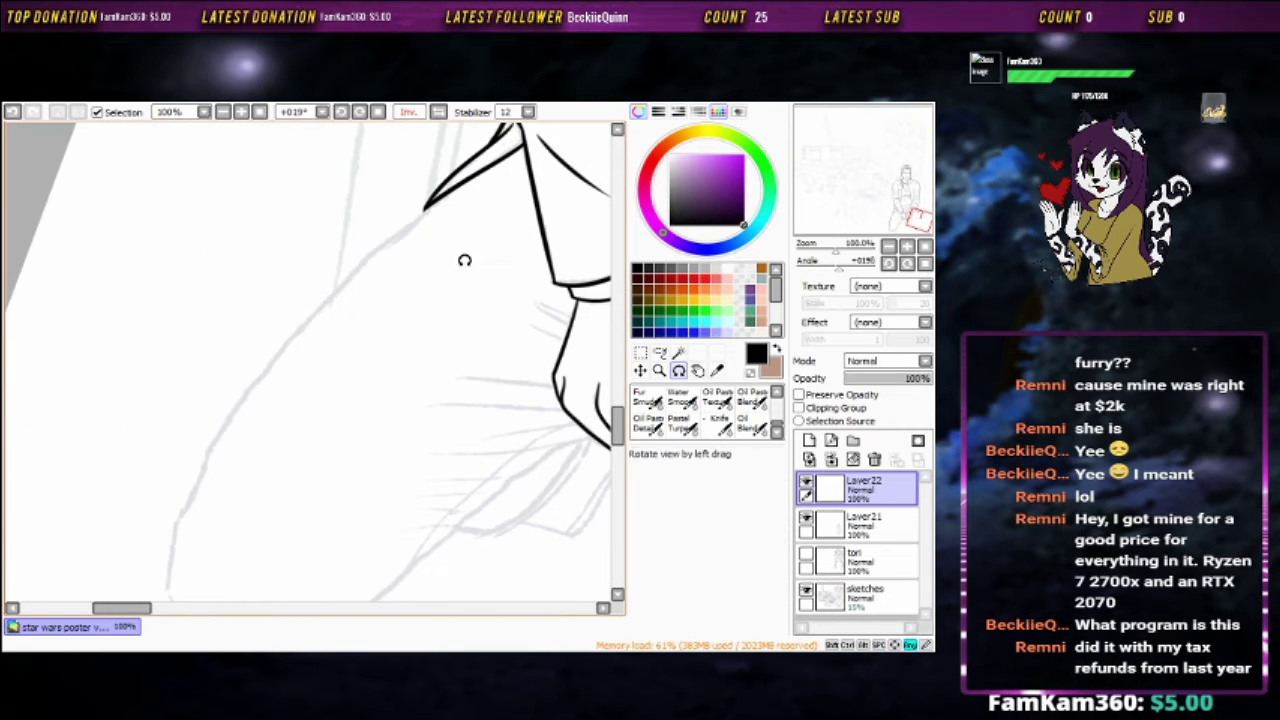
scroll(506, 279, up, 2)
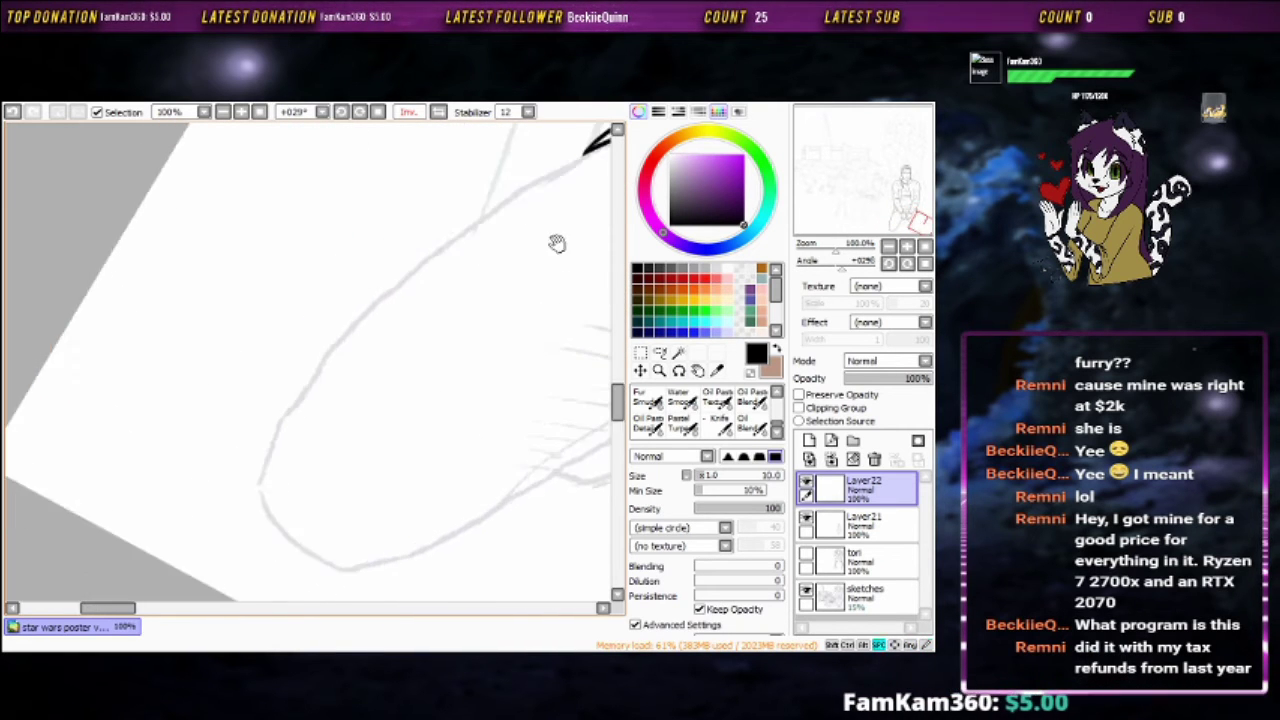
mouse_move(557, 243)
mouse_down()
mouse_move(445, 211)
mouse_move(257, 386)
mouse_move(515, 211)
mouse_up()
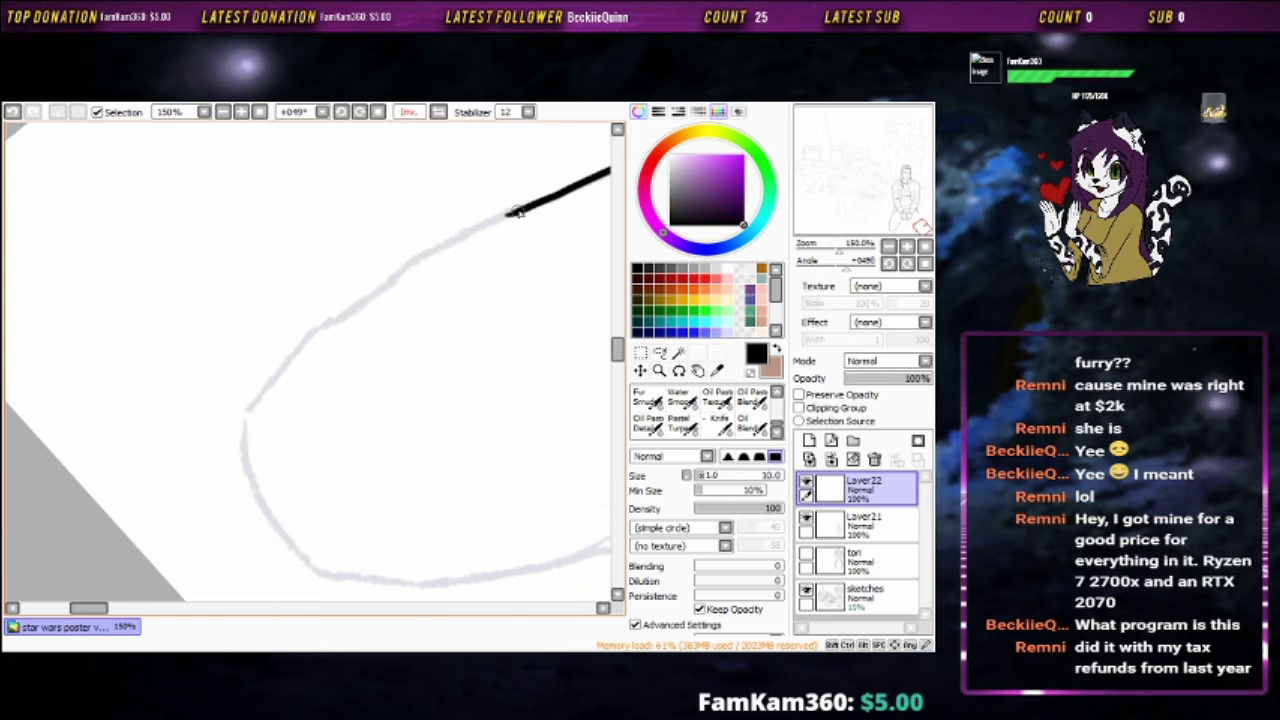
mouse_move(256, 402)
mouse_down()
mouse_move(214, 503)
mouse_move(446, 357)
mouse_move(248, 368)
mouse_up()
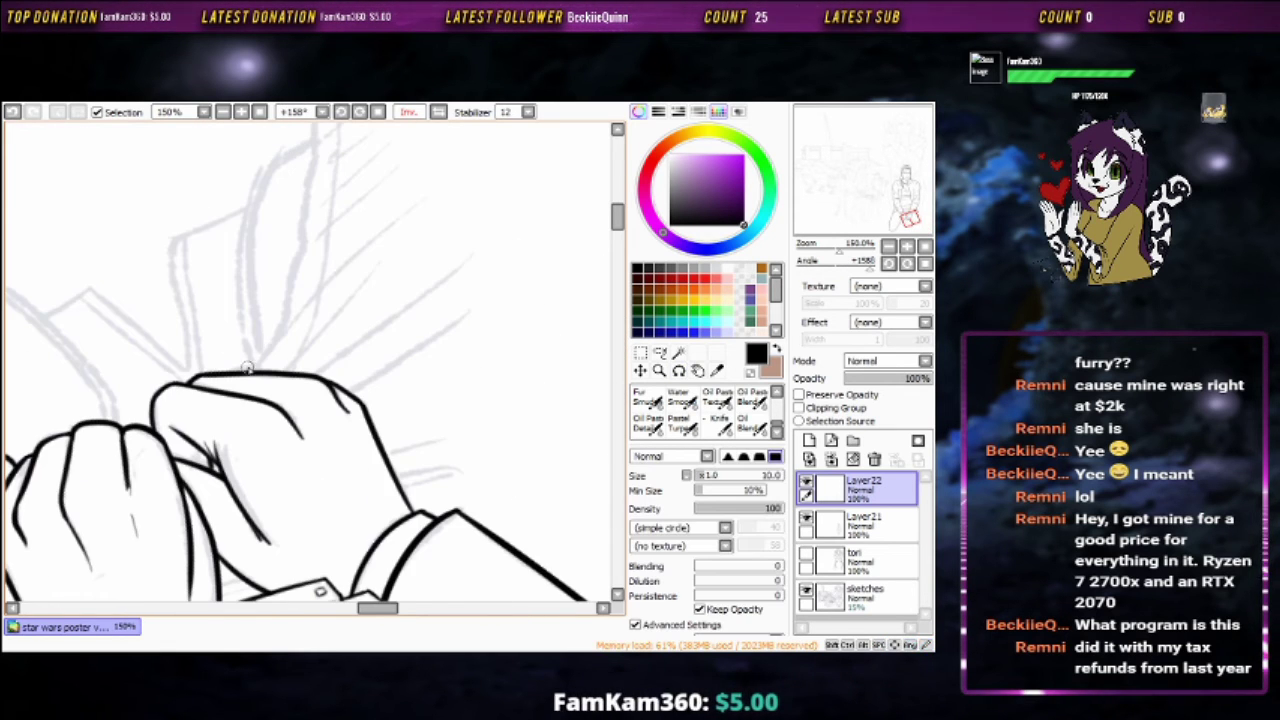
Ink the inner outline of that thigh from the hand up towards the knee, undoing a stray stroke along the way
scroll(446, 190, up, 3)
drag(315, 445, 357, 272)
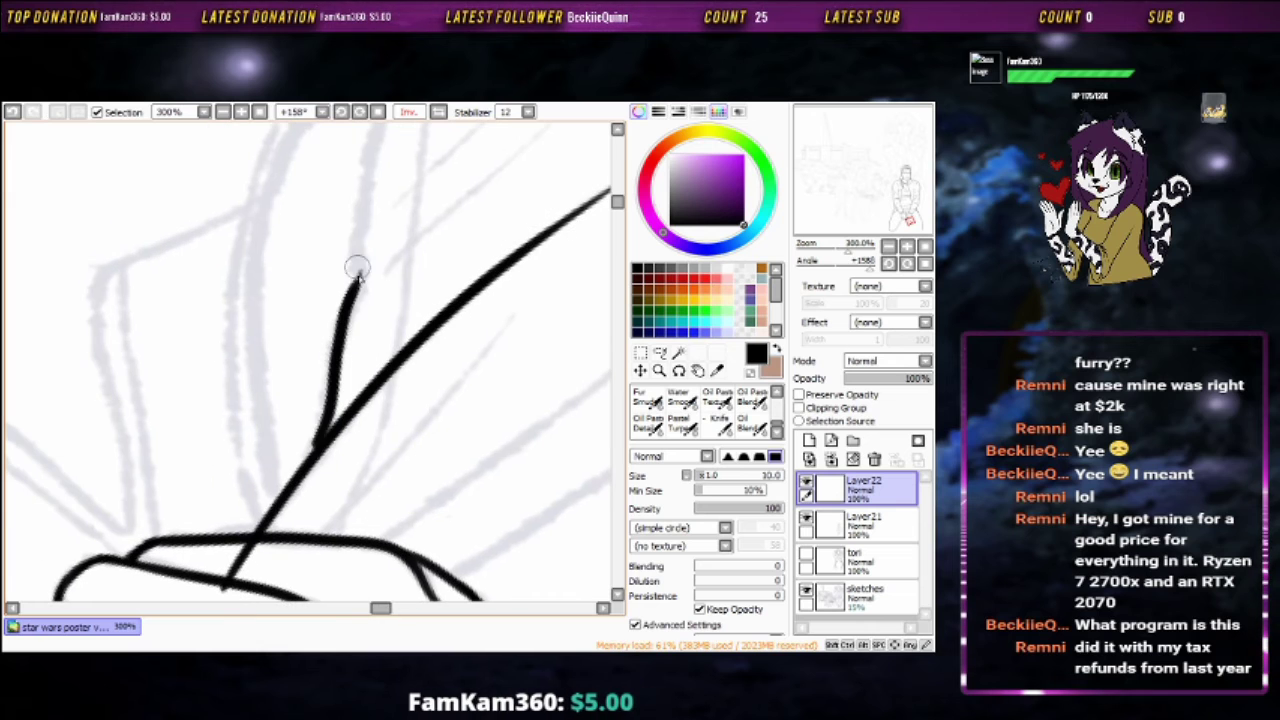
key(ctrl+z)
scroll(320, 455, up, 2)
drag(283, 595, 323, 362)
scroll(350, 212, up, 3)
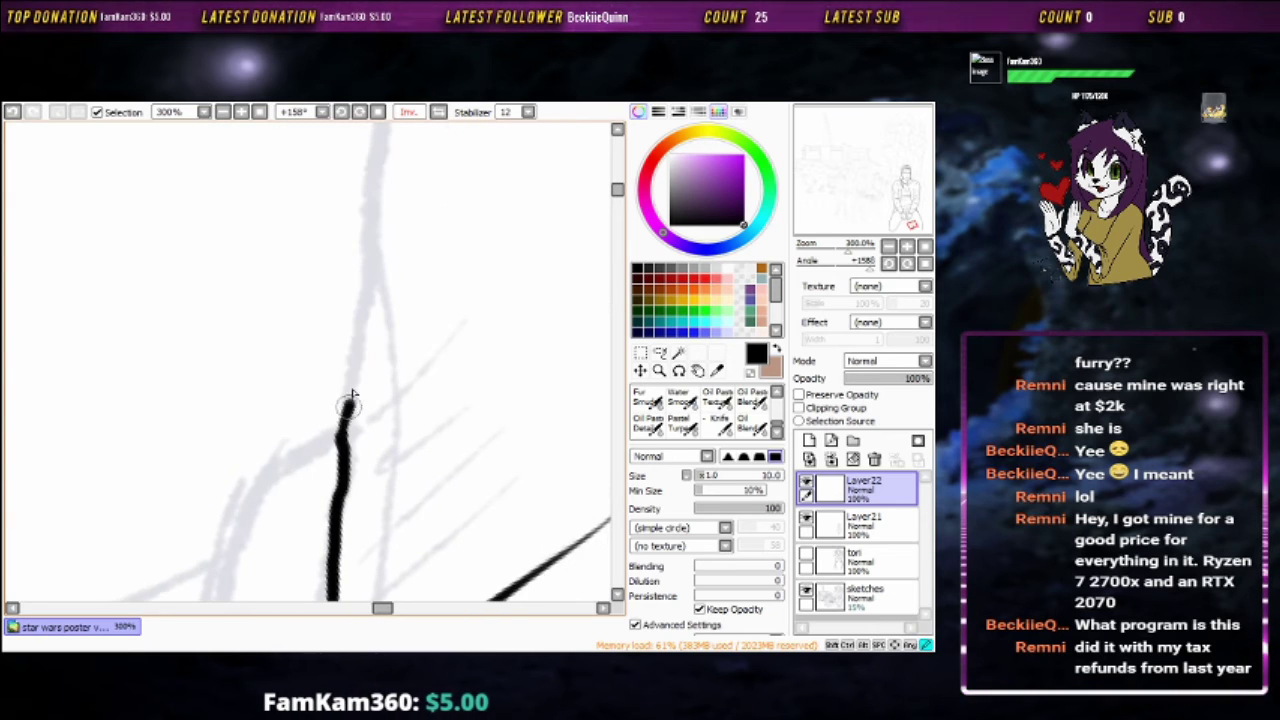
mouse_move(350, 212)
mouse_down()
mouse_move(457, 306)
mouse_move(374, 203)
mouse_up()
scroll(406, 329, down, 3)
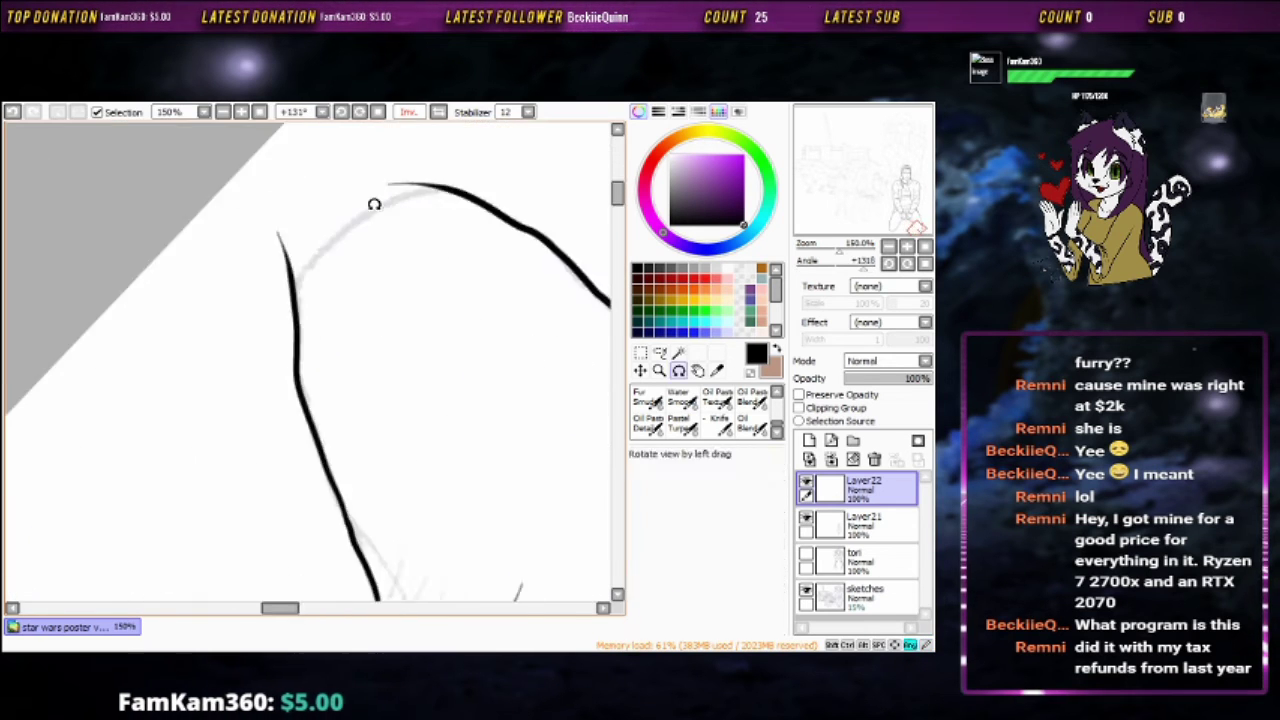
Join the two thigh outlines with a rounded knee curve and erase the overshooting line tails
scroll(484, 170, up, 3)
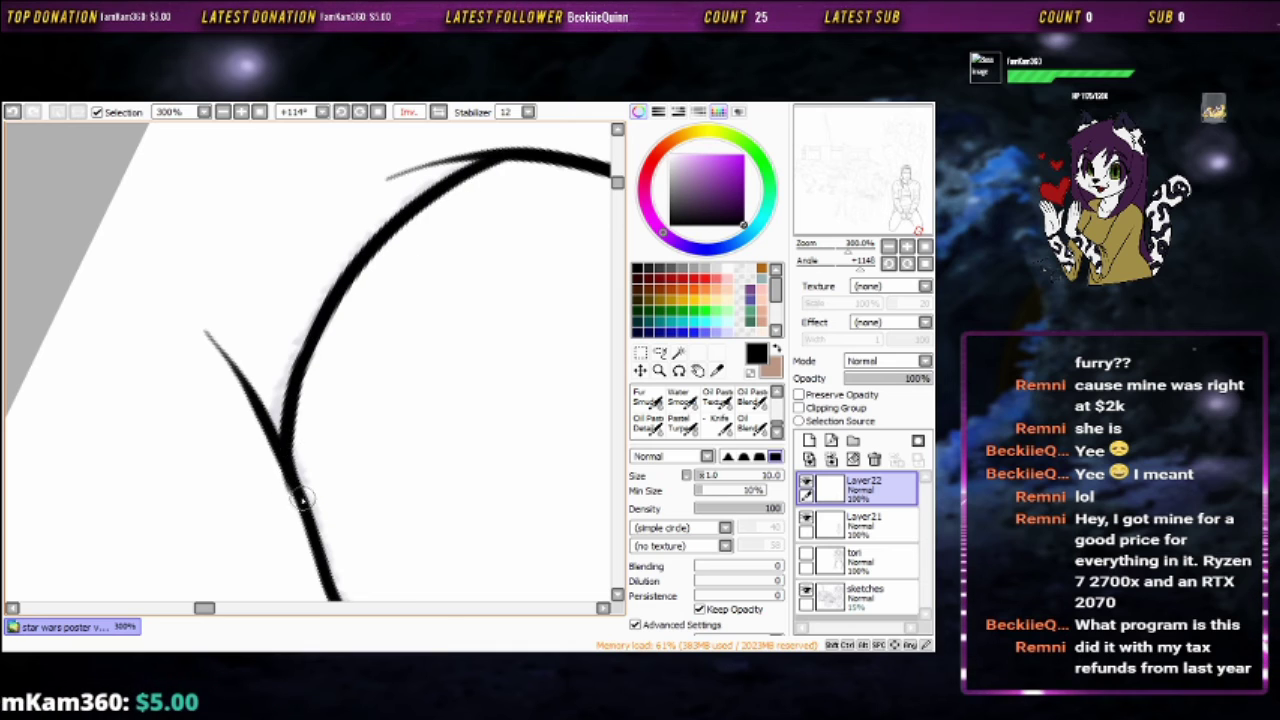
scroll(303, 497, down, 2)
key(e)
mouse_move(281, 370)
mouse_down()
mouse_move(463, 314)
mouse_move(232, 355)
mouse_up()
key(b)
Ink the narrow belt-loop lines between the waistband and the handcuffs, plus the fabric folds beside them
scroll(437, 271, down, 6)
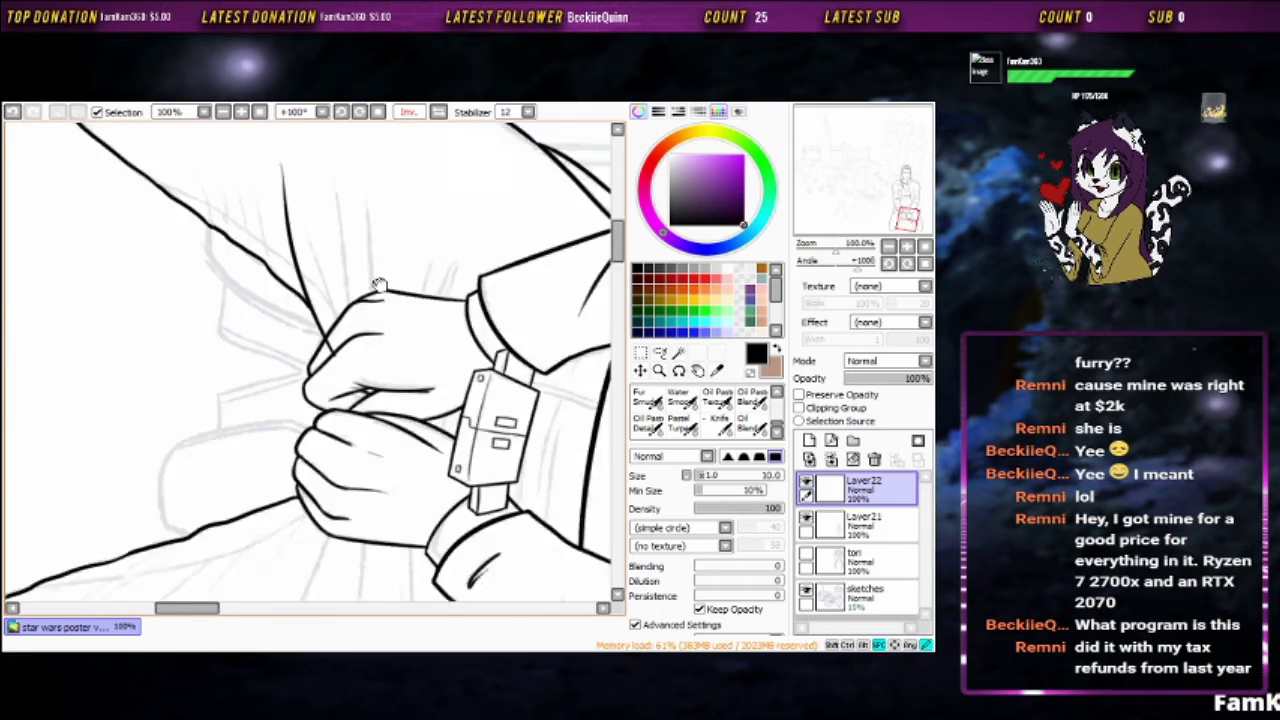
scroll(455, 335, up, 2)
mouse_move(455, 335)
mouse_down()
mouse_move(266, 357)
mouse_move(466, 337)
mouse_up()
scroll(466, 337, up, 3)
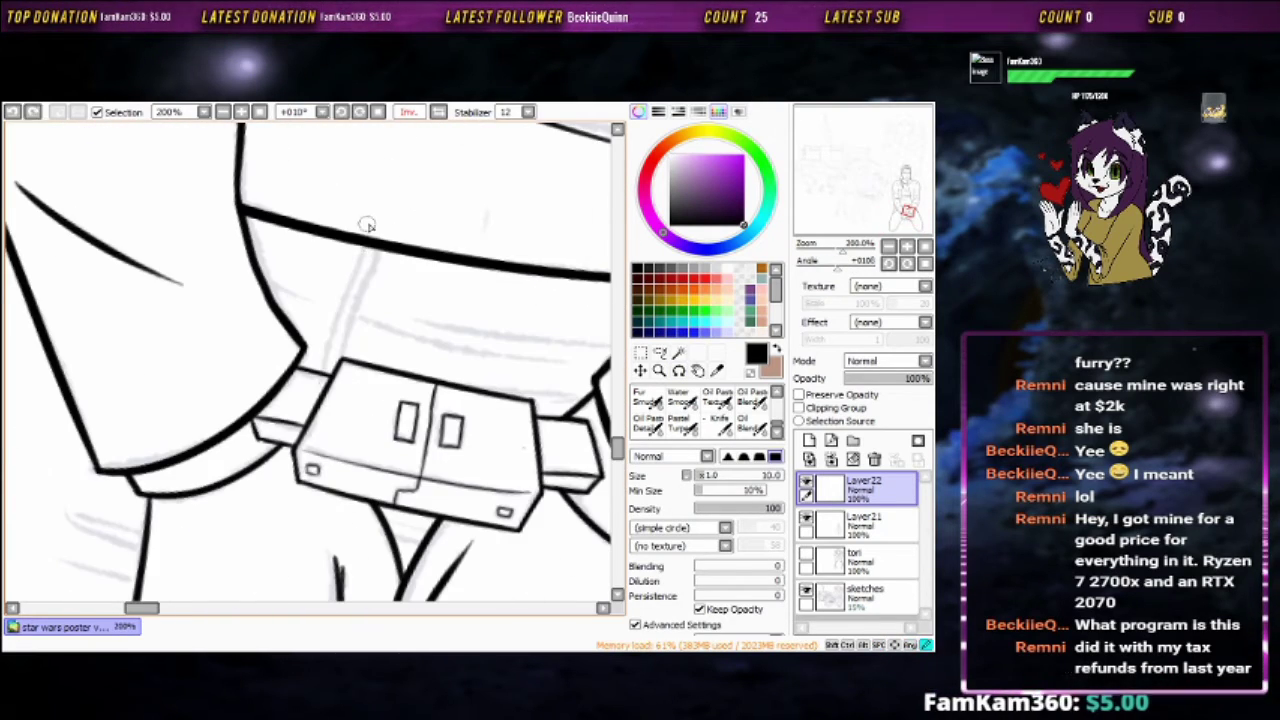
drag(351, 318, 337, 370)
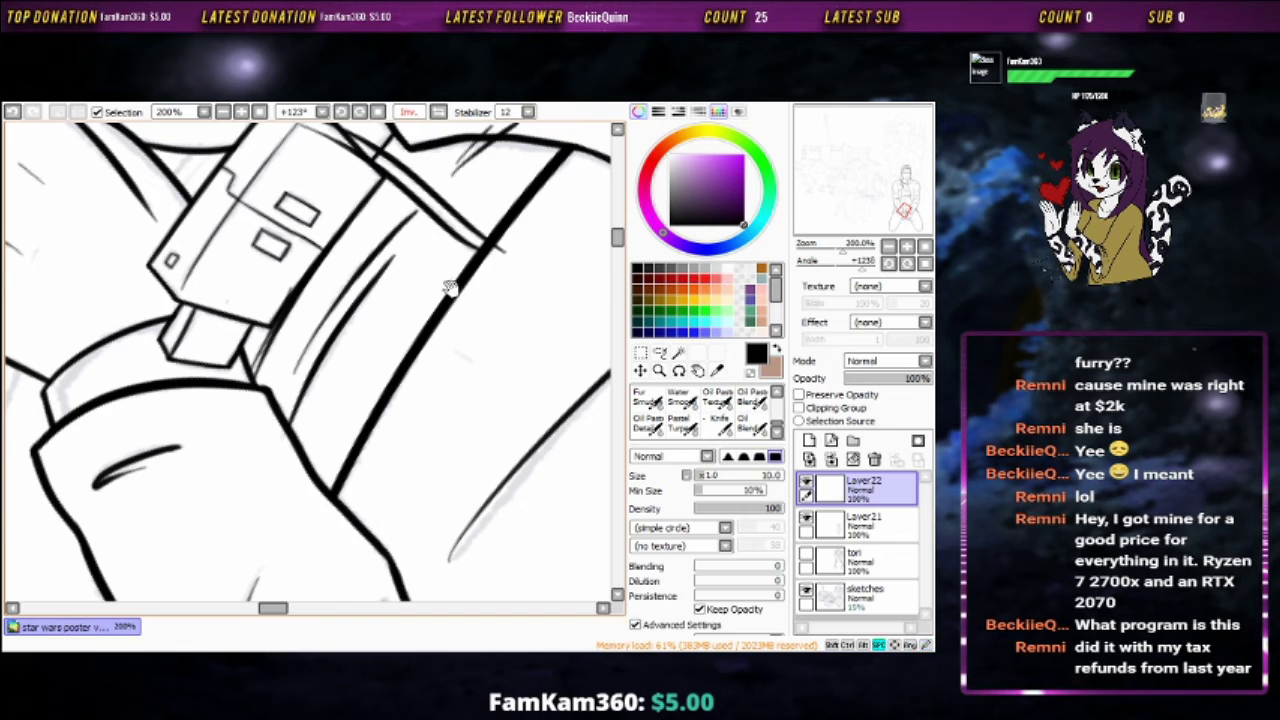
scroll(378, 207, right, 3)
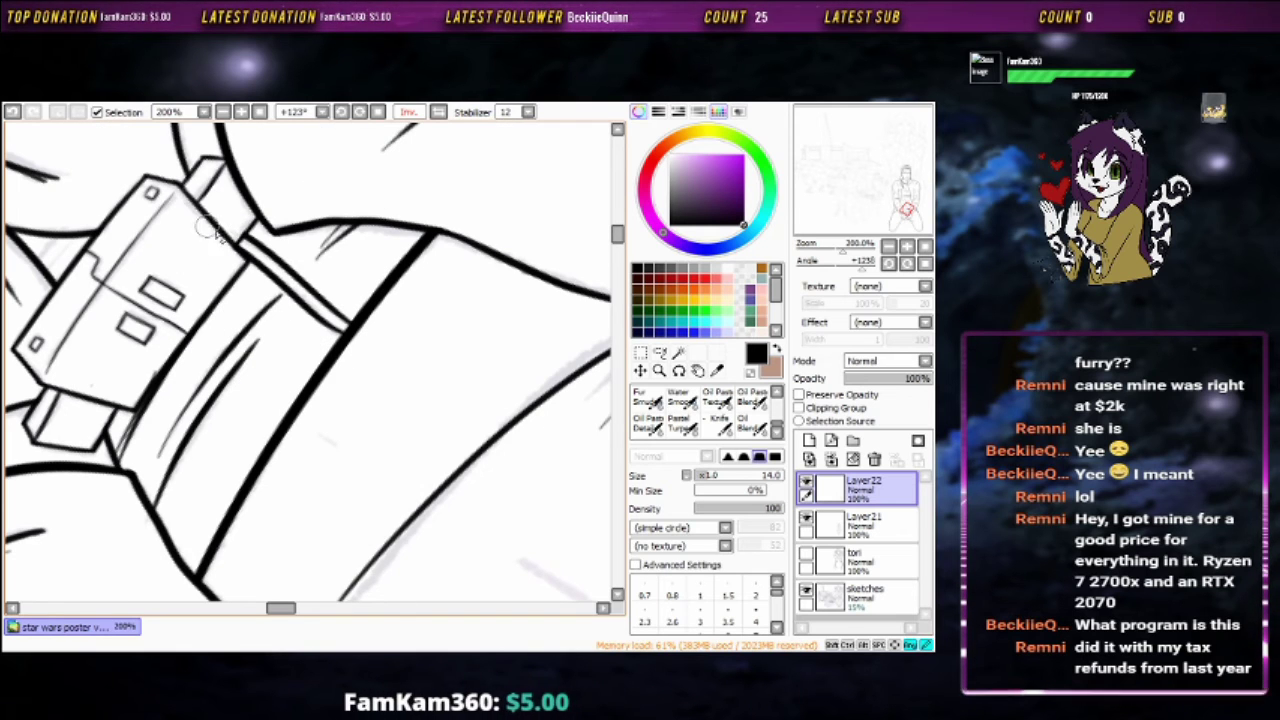
Erase the belt-loop ends overshooting the waistband and clean up the stroke ends beside the handcuffs
key(b)
scroll(278, 189, left, 3)
key(e)
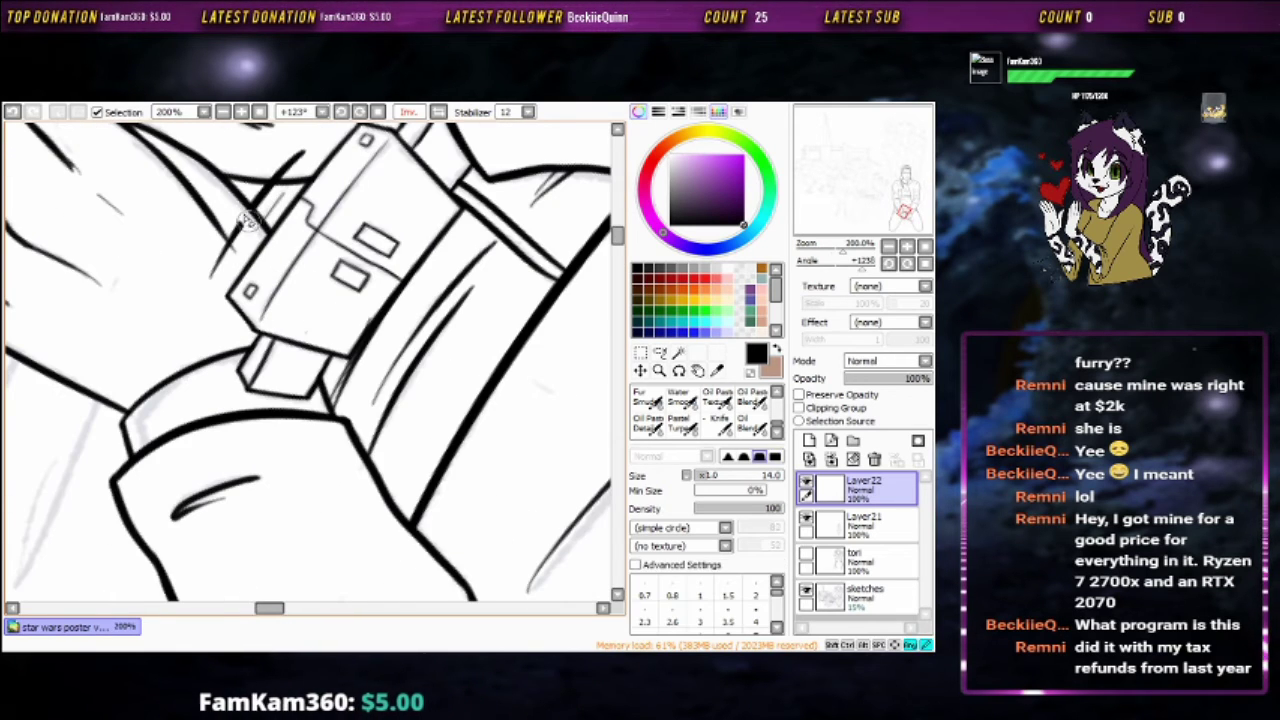
key(b)
Ink three long fabric folds radiating from the hand across the upper thigh
scroll(282, 172, down, 2)
drag(300, 220, 418, 355)
scroll(438, 288, left, 2)
scroll(380, 370, up, 2)
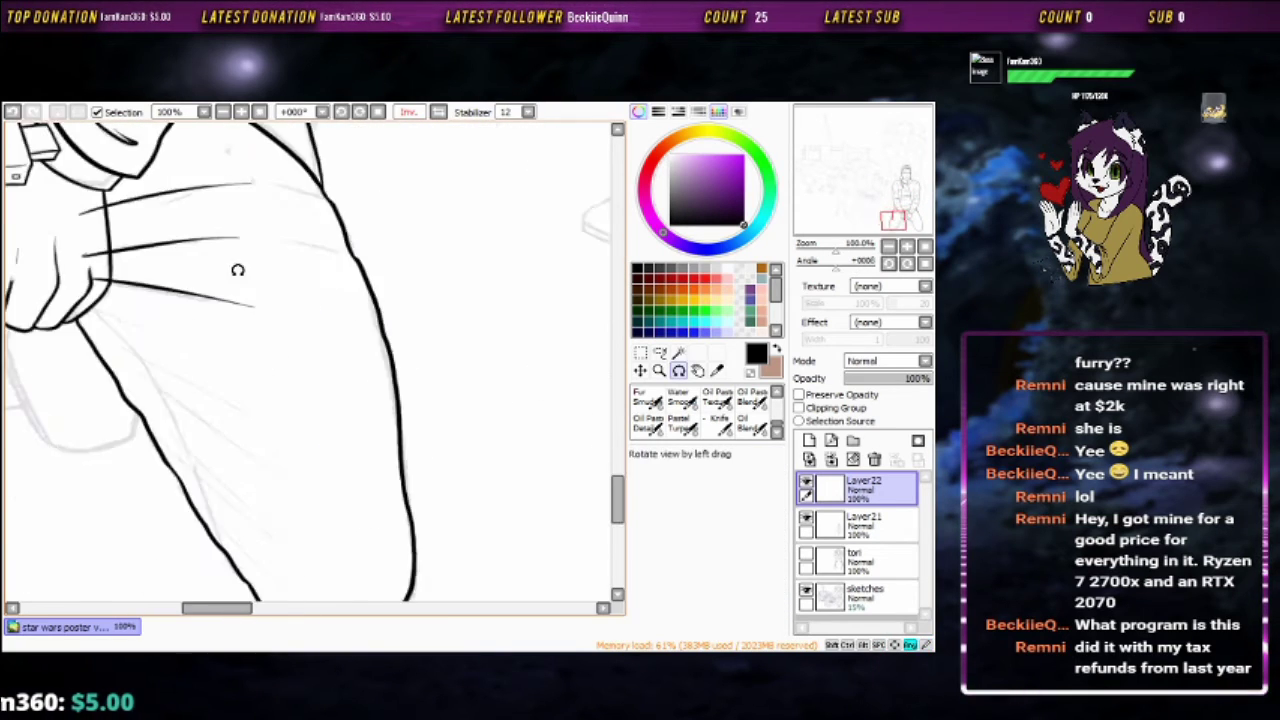
Add a new layer and ink long slanted folds along the inner edge of the thigh
drag(237, 269, 330, 253)
key(ctrl+shift+n)
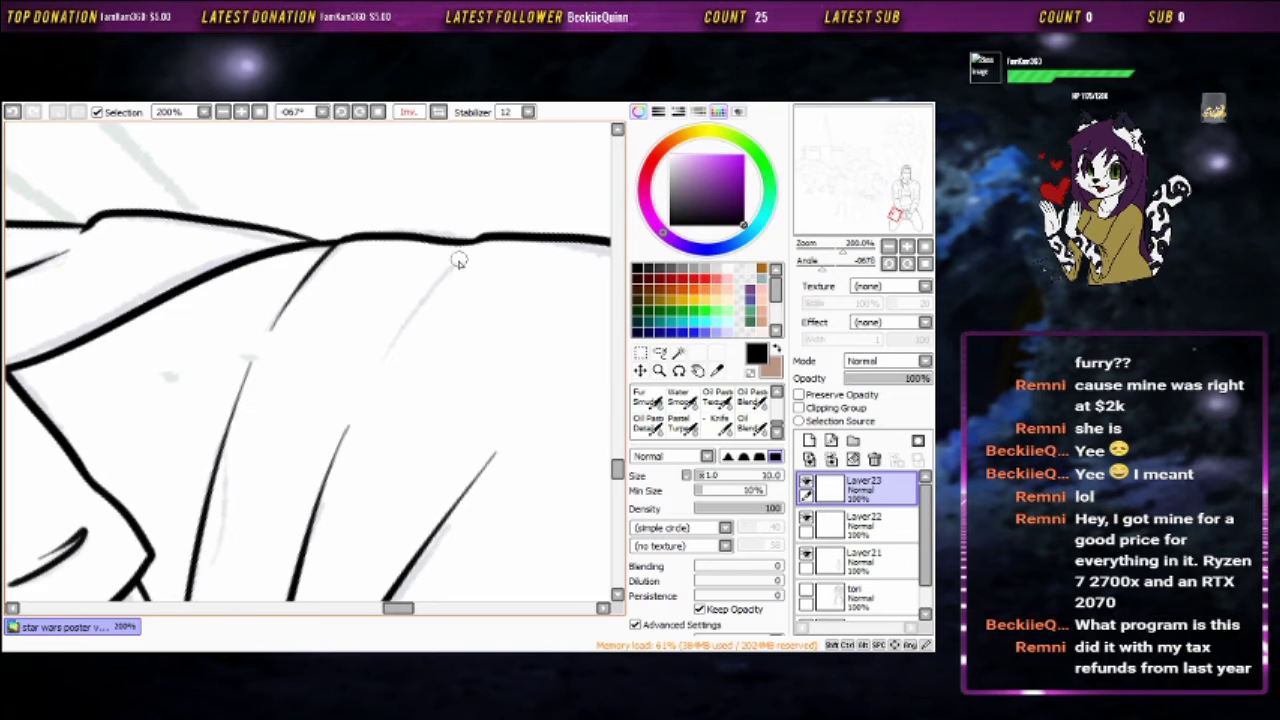
scroll(508, 251, down, 2)
drag(324, 352, 491, 158)
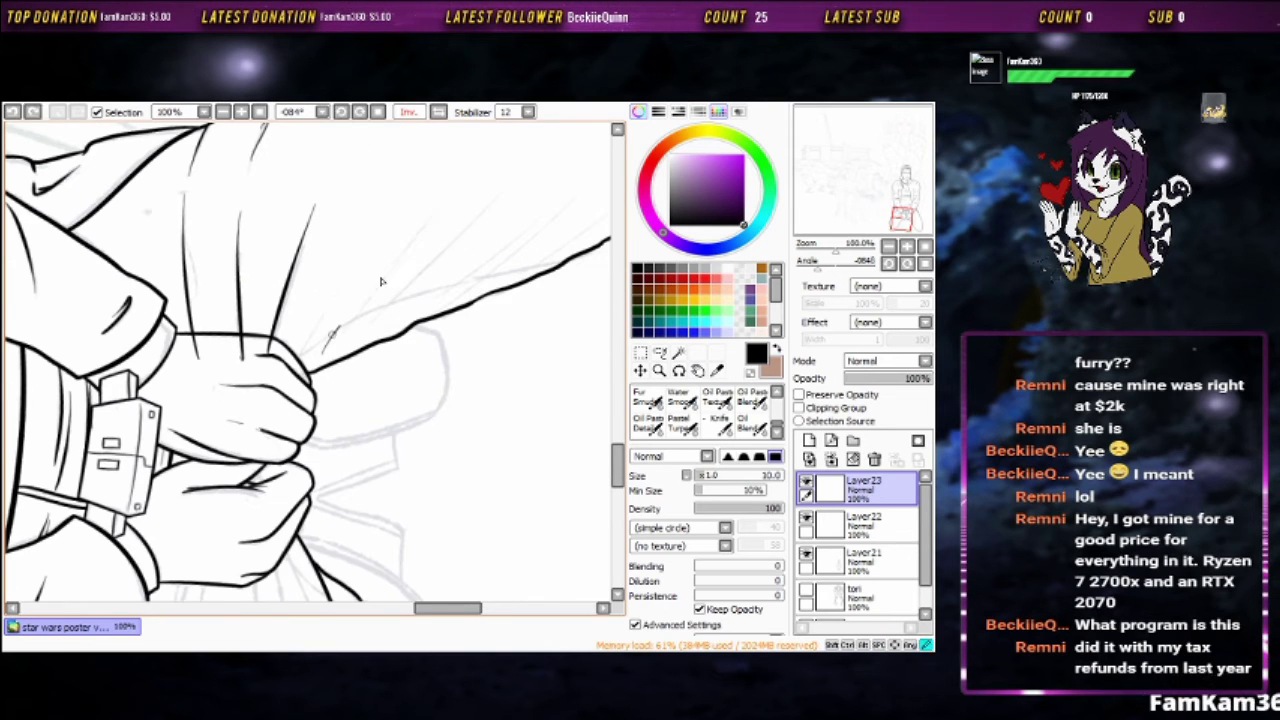
scroll(520, 230, up, 1)
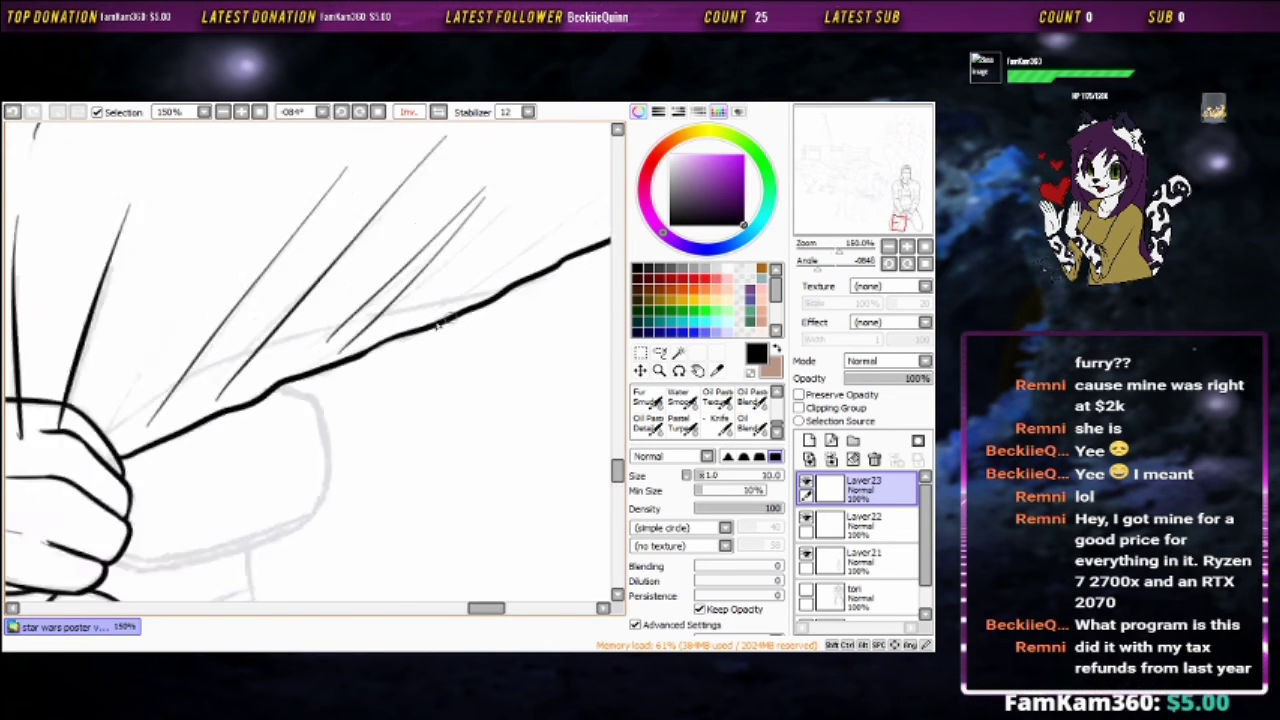
drag(358, 352, 536, 176)
scroll(300, 370, up, 1)
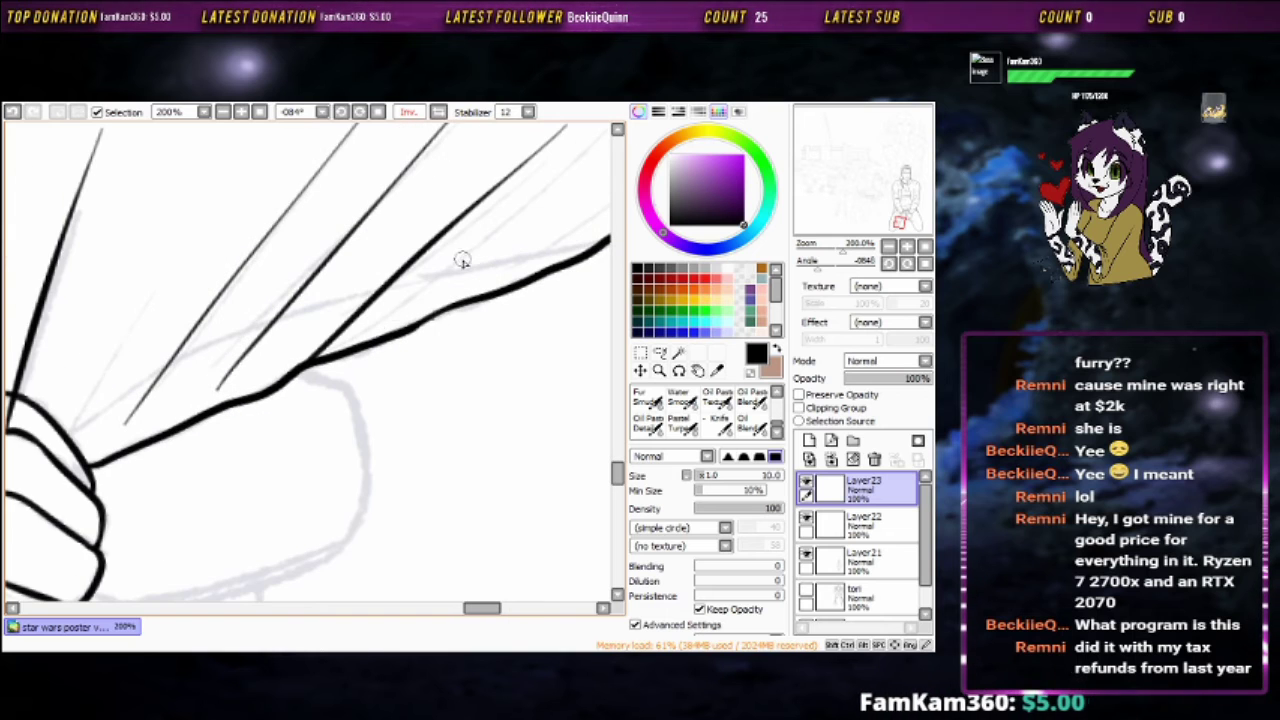
Ink the curved inner line across the slanted folds and further thin folds running up to the hand
scroll(420, 325, down, 1)
mouse_move(420, 325)
mouse_down()
mouse_move(366, 446)
mouse_move(330, 400)
mouse_move(325, 280)
mouse_up()
scroll(370, 393, up, 1)
mouse_move(449, 200)
mouse_down()
mouse_move(466, 251)
mouse_move(482, 243)
mouse_up()
drag(298, 453, 400, 372)
mouse_move(465, 318)
mouse_down()
mouse_move(420, 340)
mouse_move(330, 320)
mouse_up()
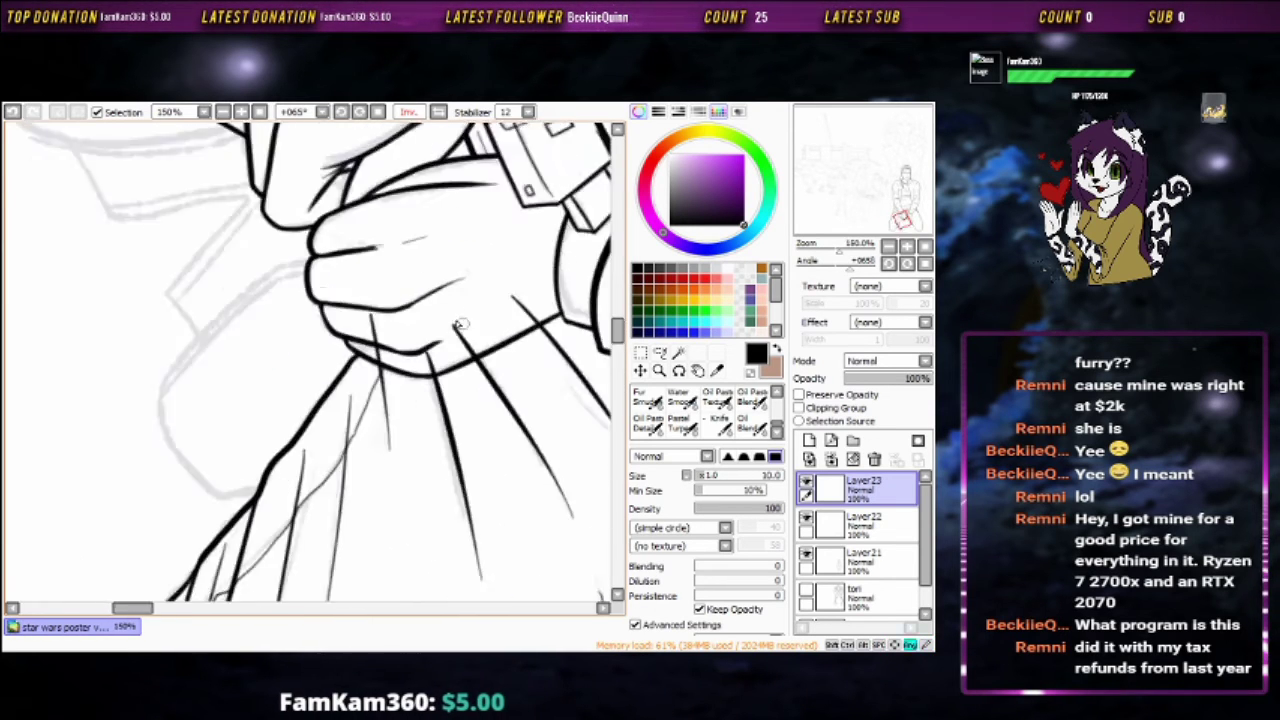
Switch to Layer22 and erase the fold ends that overlap the hand
scroll(322, 320, up, 1)
key(n)
key(alt+bracketleft)
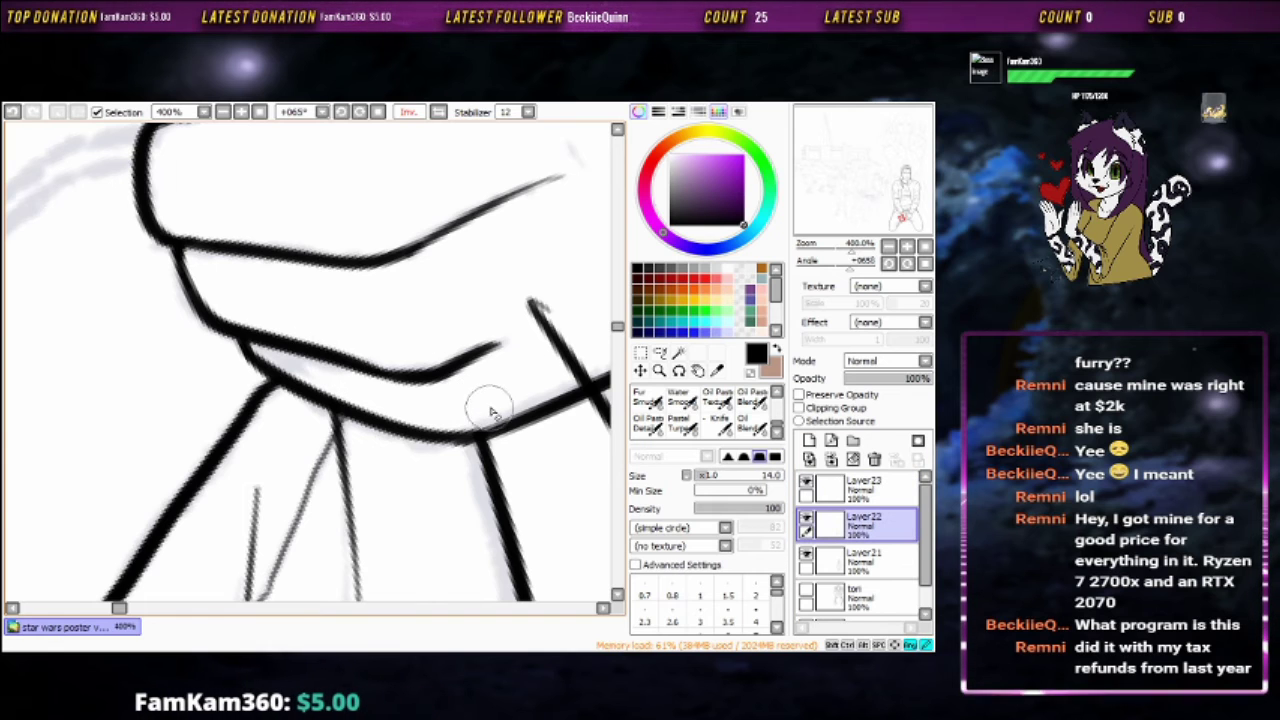
drag(533, 293, 406, 271)
key(b)
Ink the folds radiating from the other hand over its thigh and erase the ends overlapping that hand
scroll(420, 338, down, 8)
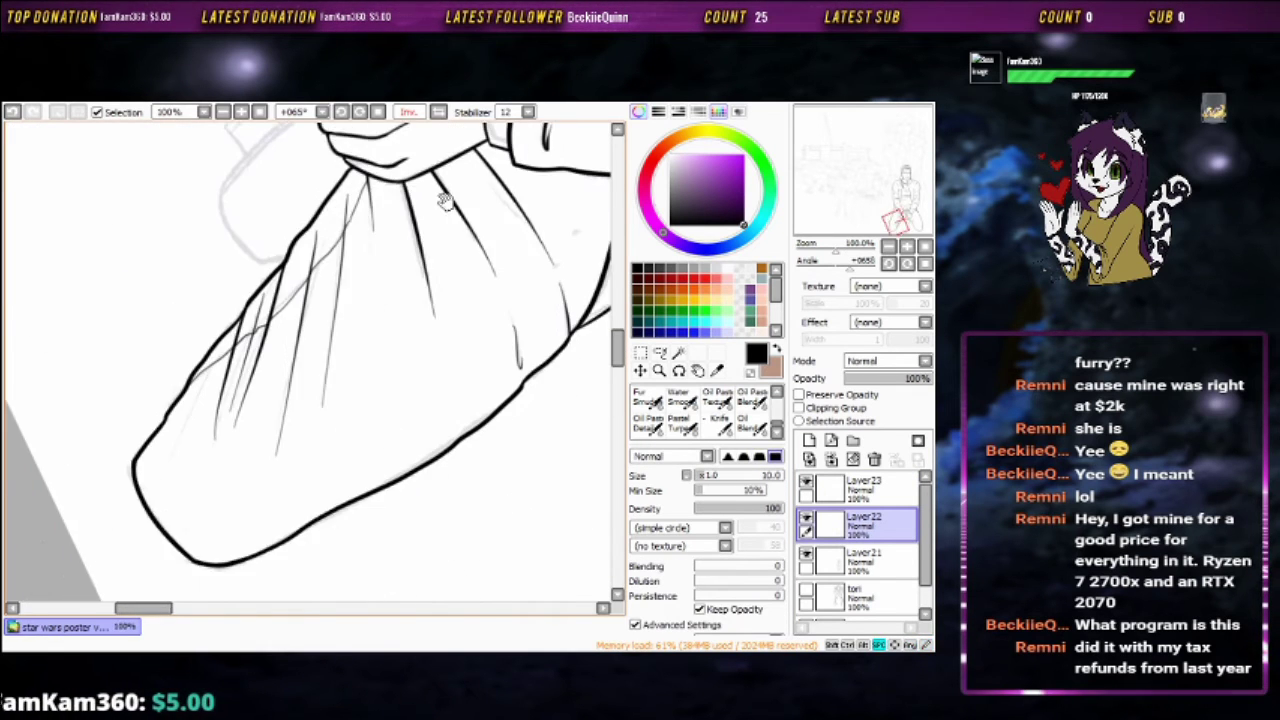
scroll(334, 428, up, 4)
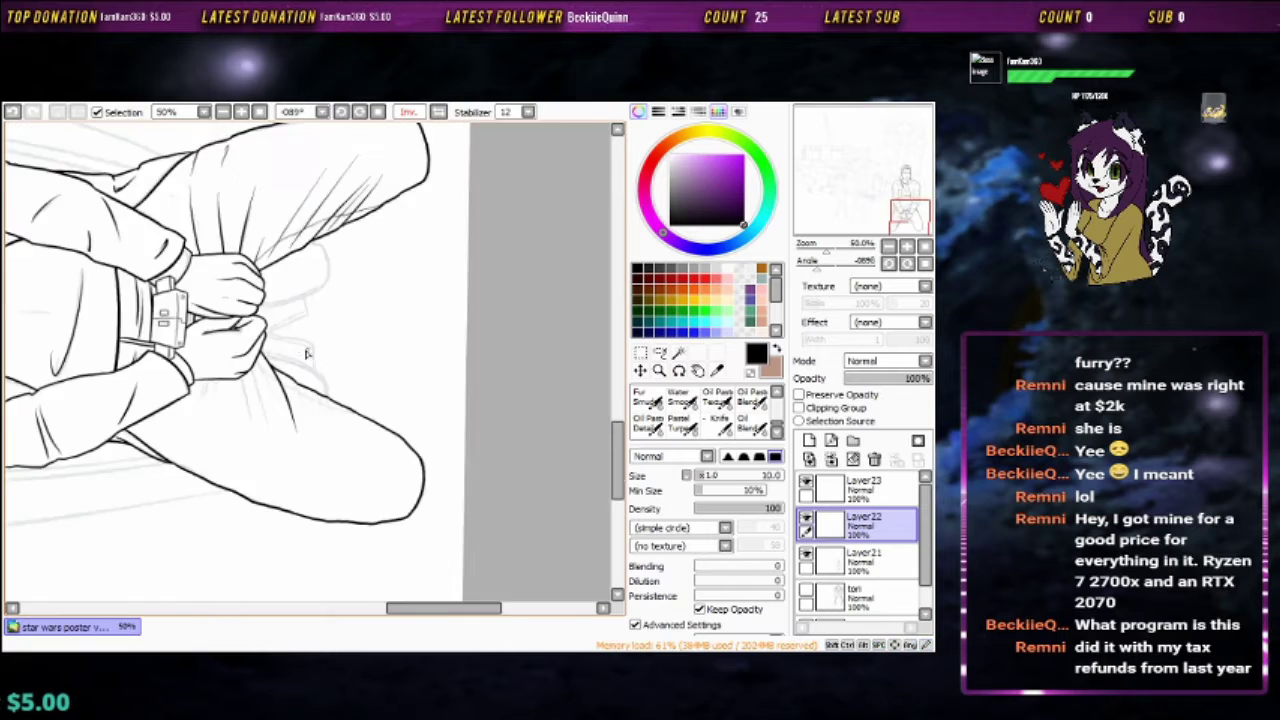
drag(365, 253, 455, 318)
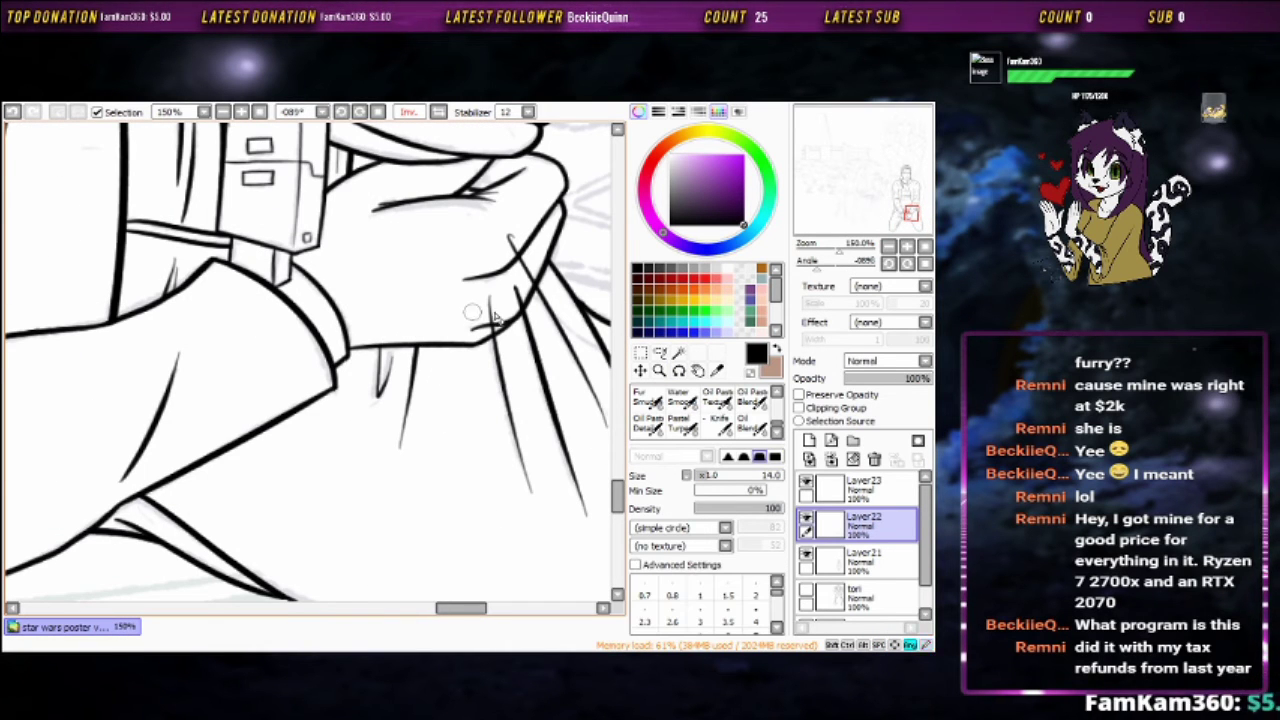
scroll(494, 316, up, 1)
scroll(450, 290, up, 1)
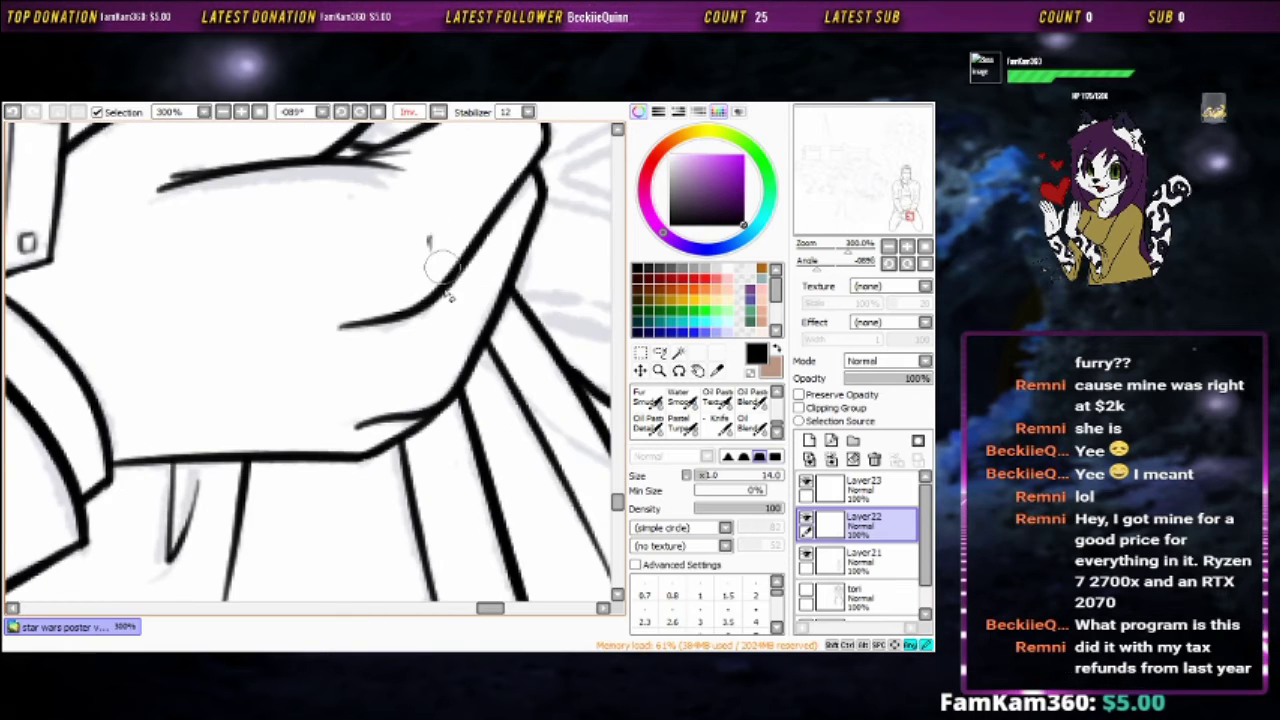
Ink a series of short folds along the inner edge of the same thigh, below the hand
key(b)
scroll(436, 268, down, 1)
drag(530, 250, 547, 310)
drag(582, 267, 507, 255)
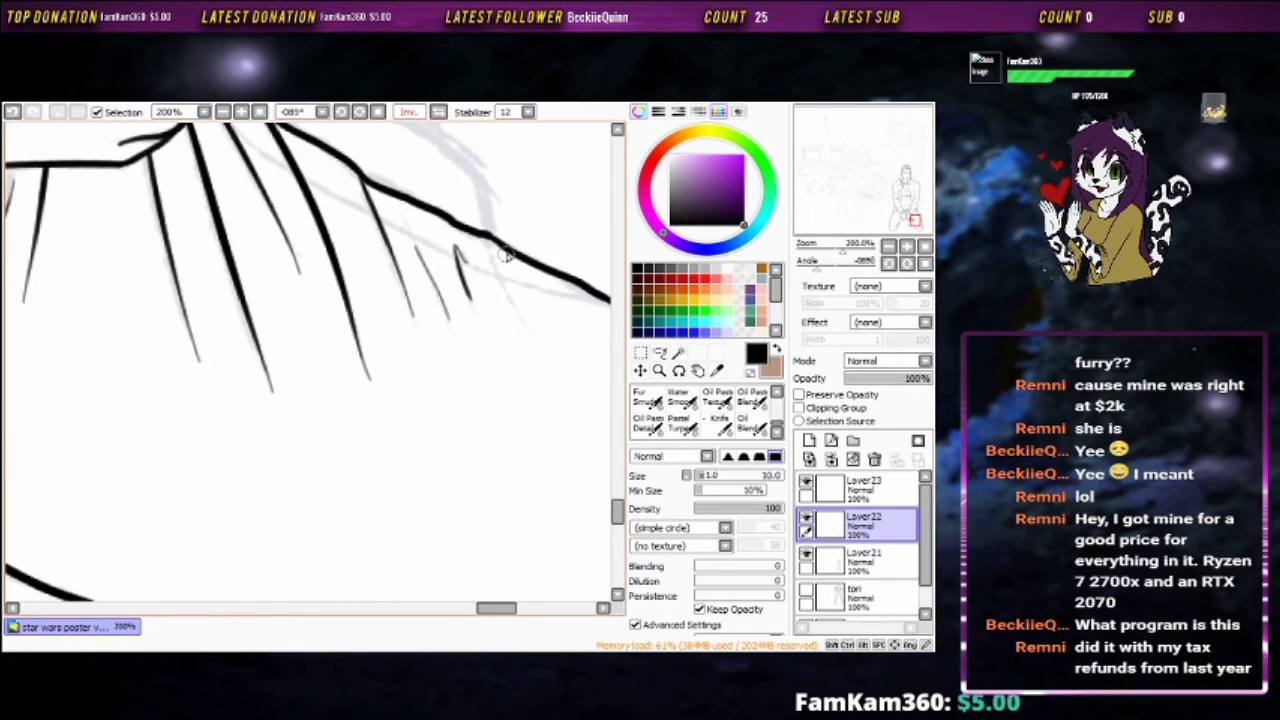
Ink the wavy inner line across the short folds until it meets the inner thigh outline
mouse_move(542, 372)
mouse_down()
mouse_move(380, 334)
mouse_move(548, 165)
mouse_up()
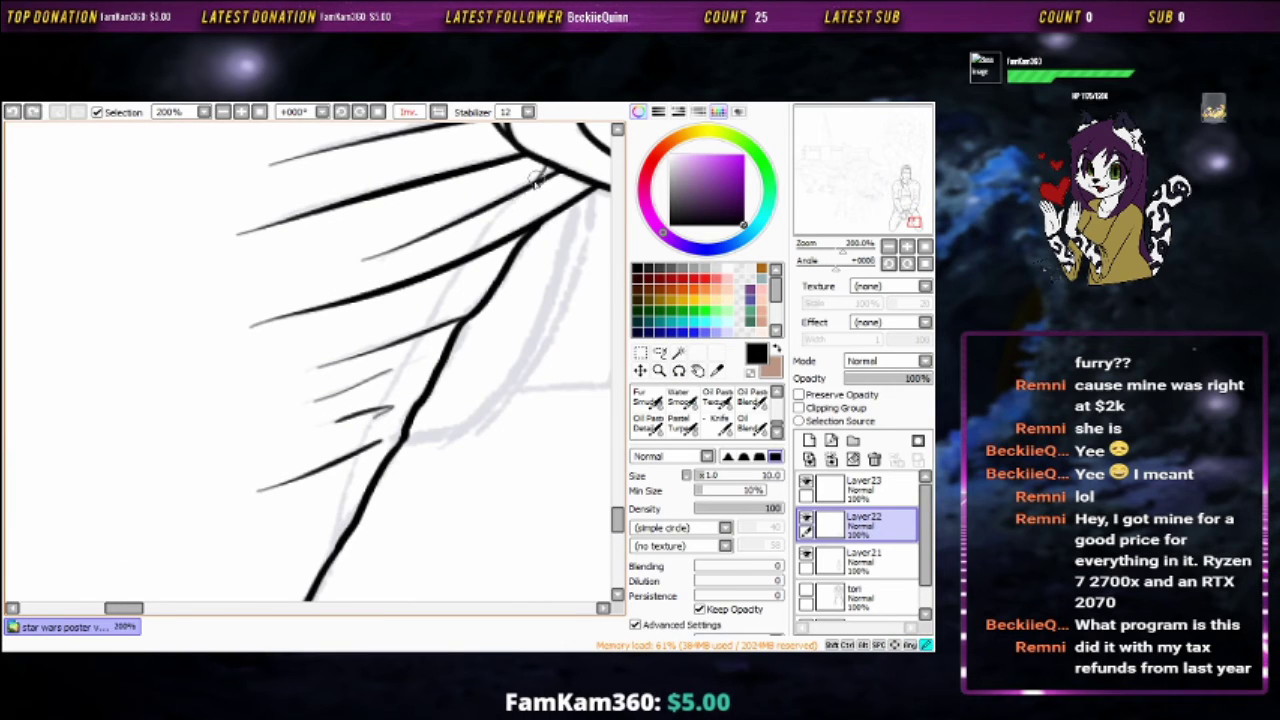
drag(418, 338, 513, 243)
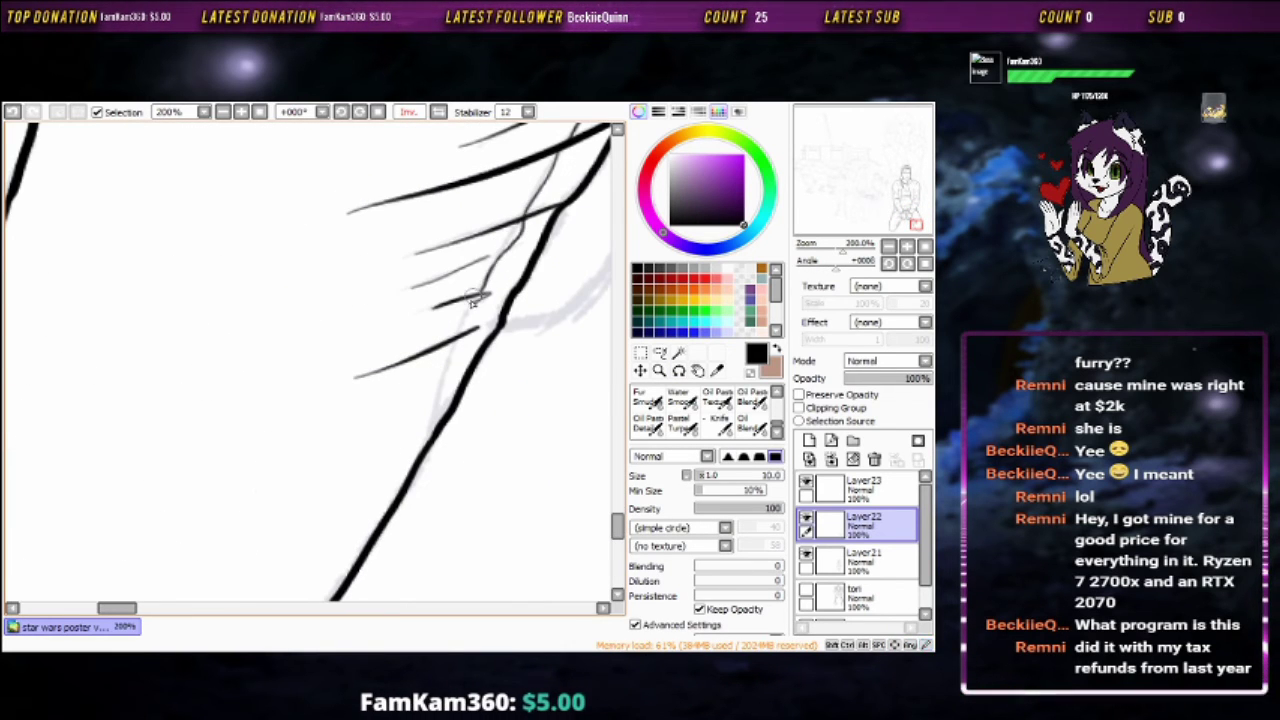
drag(465, 316, 500, 261)
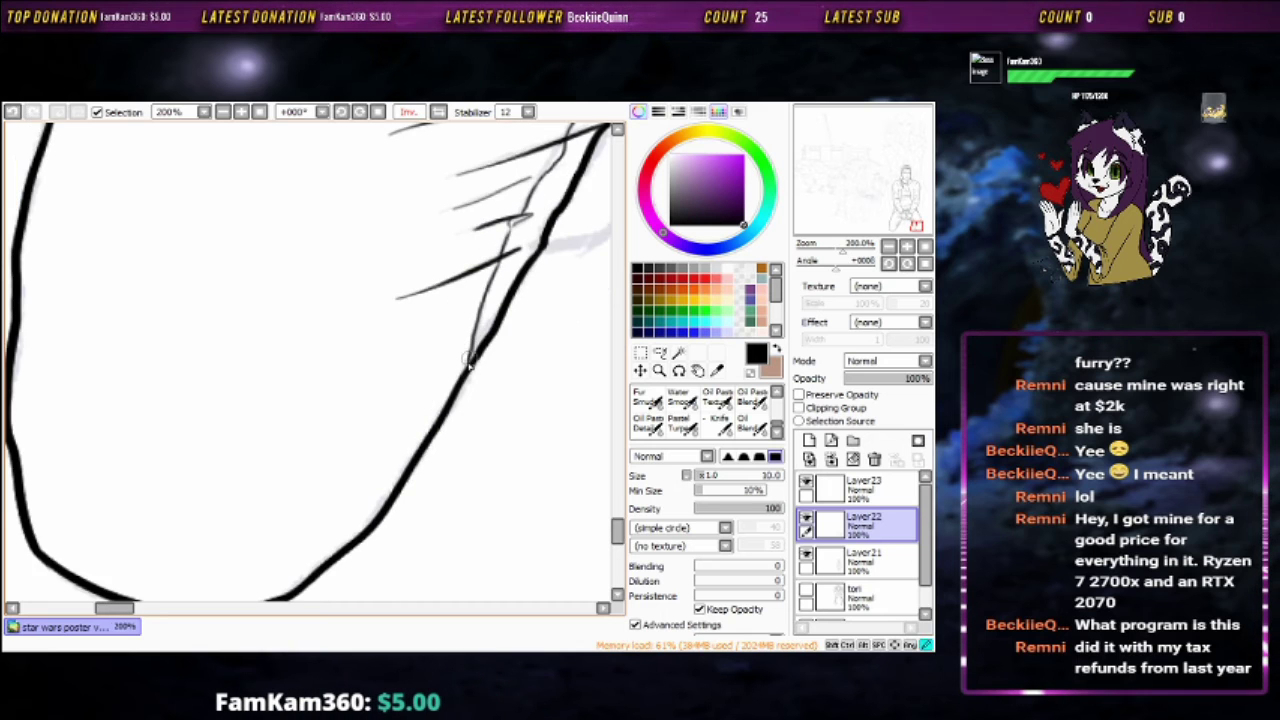
Switch to Layer23 and ink a looped fold line on the upper outer side of the thigh
scroll(468, 366, down, 4)
scroll(451, 363, up, 2)
scroll(451, 363, down, 3)
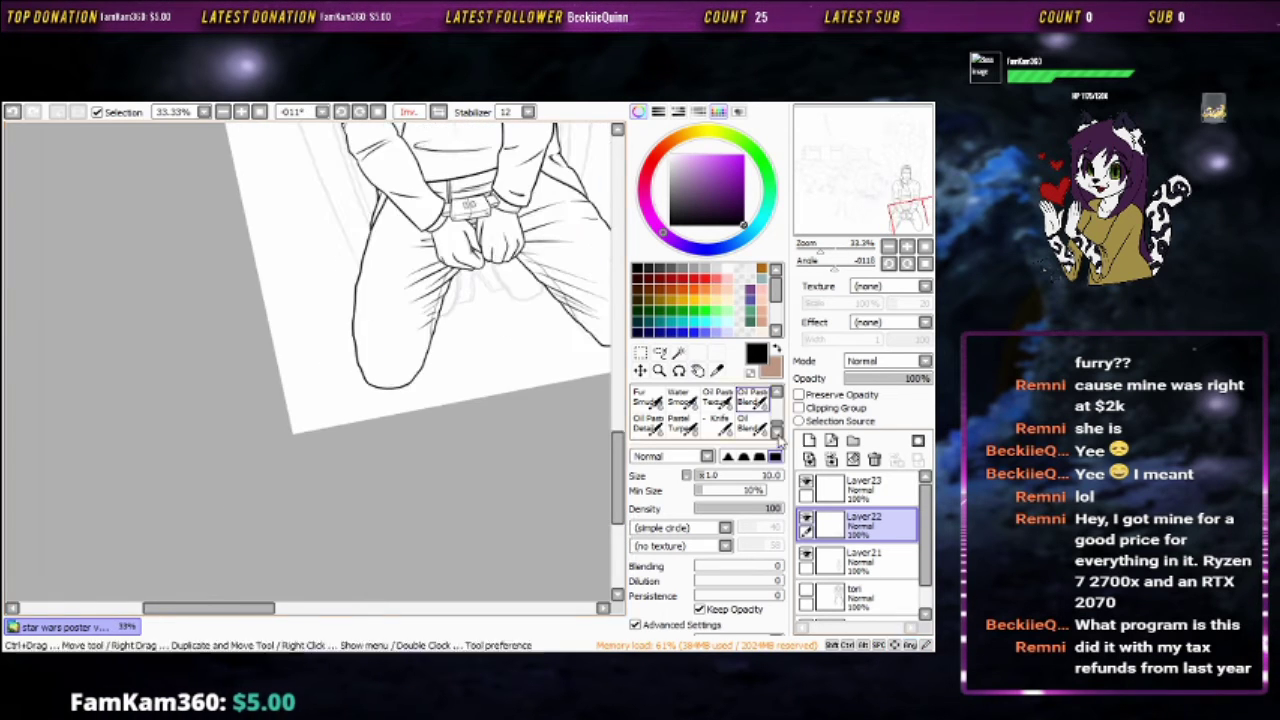
click(860, 488)
scroll(303, 254, up, 2)
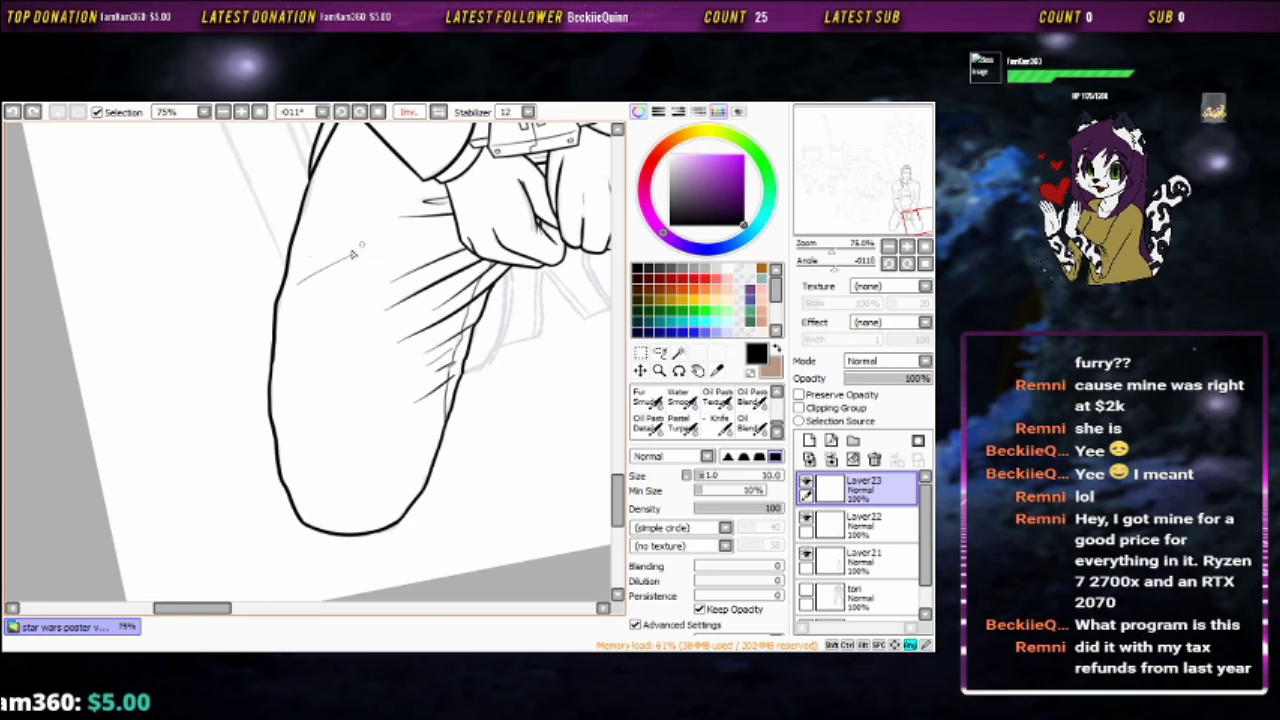
scroll(353, 255, up, 2)
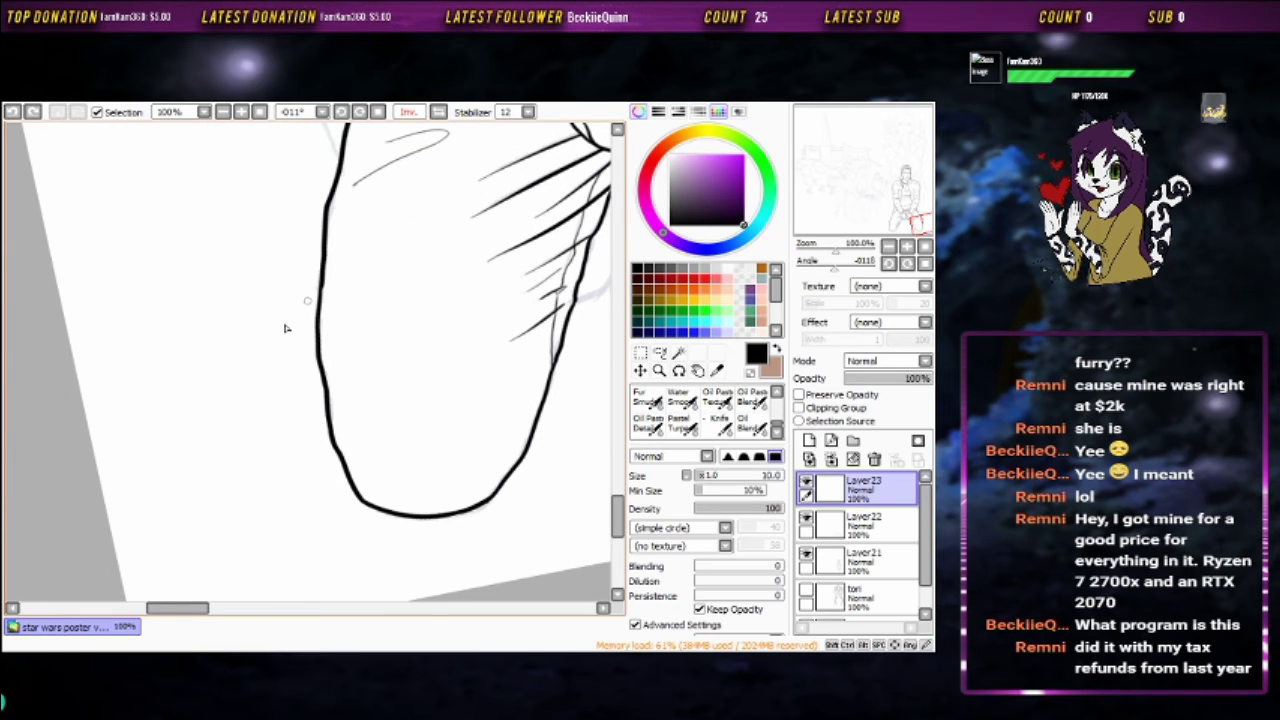
Ink two diagonal folds running inward from the thigh's outer edge and erase the end that crosses the outline
scroll(434, 209, up, 2)
scroll(279, 381, down, 1)
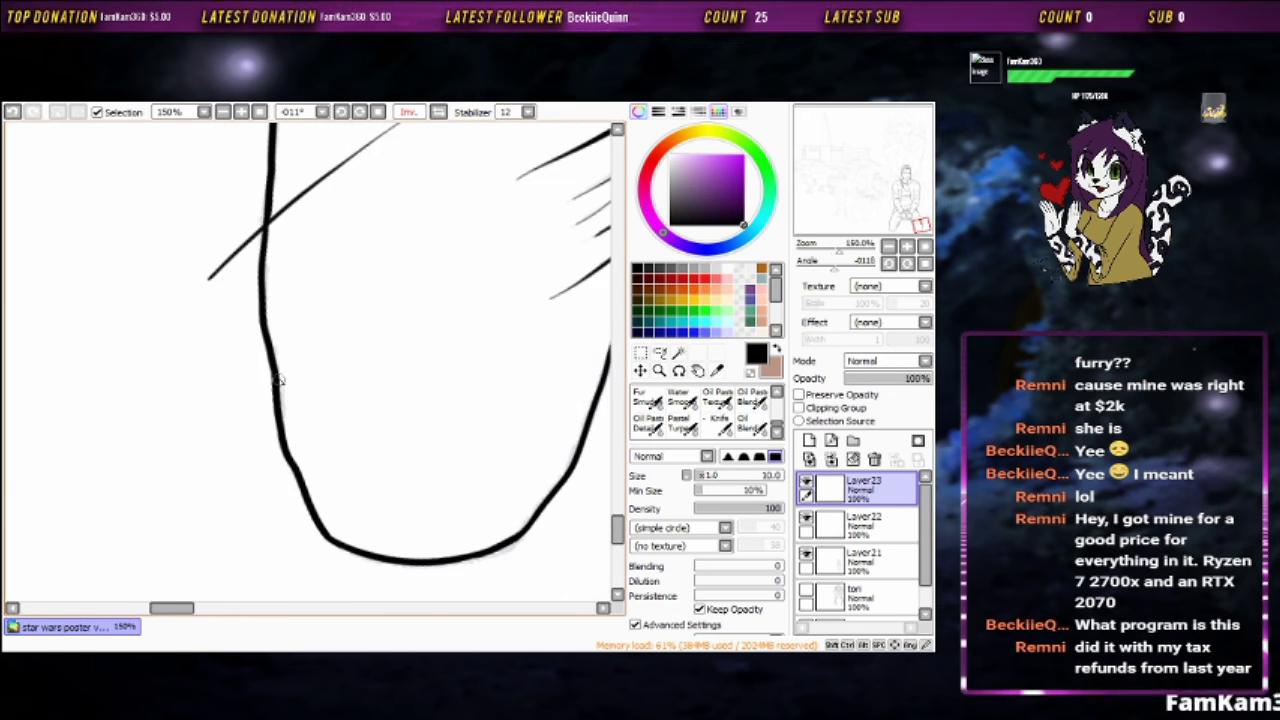
scroll(443, 349, down, 3)
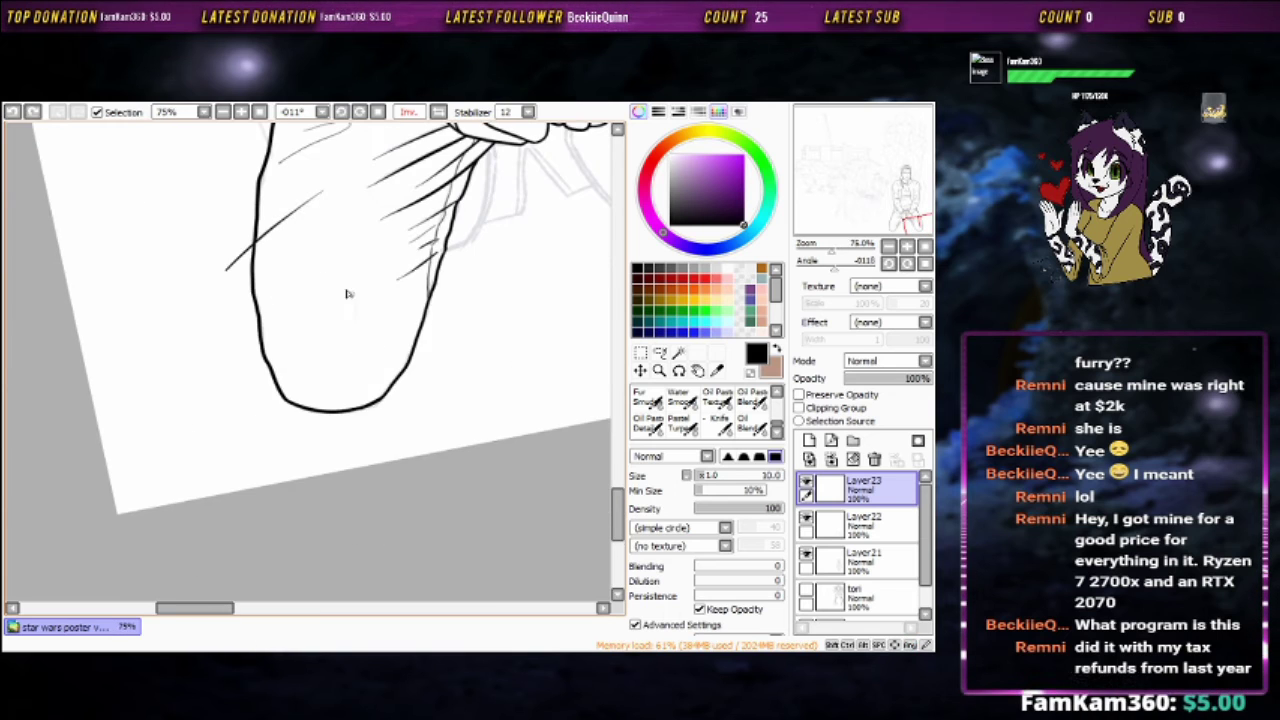
scroll(376, 250, up, 2)
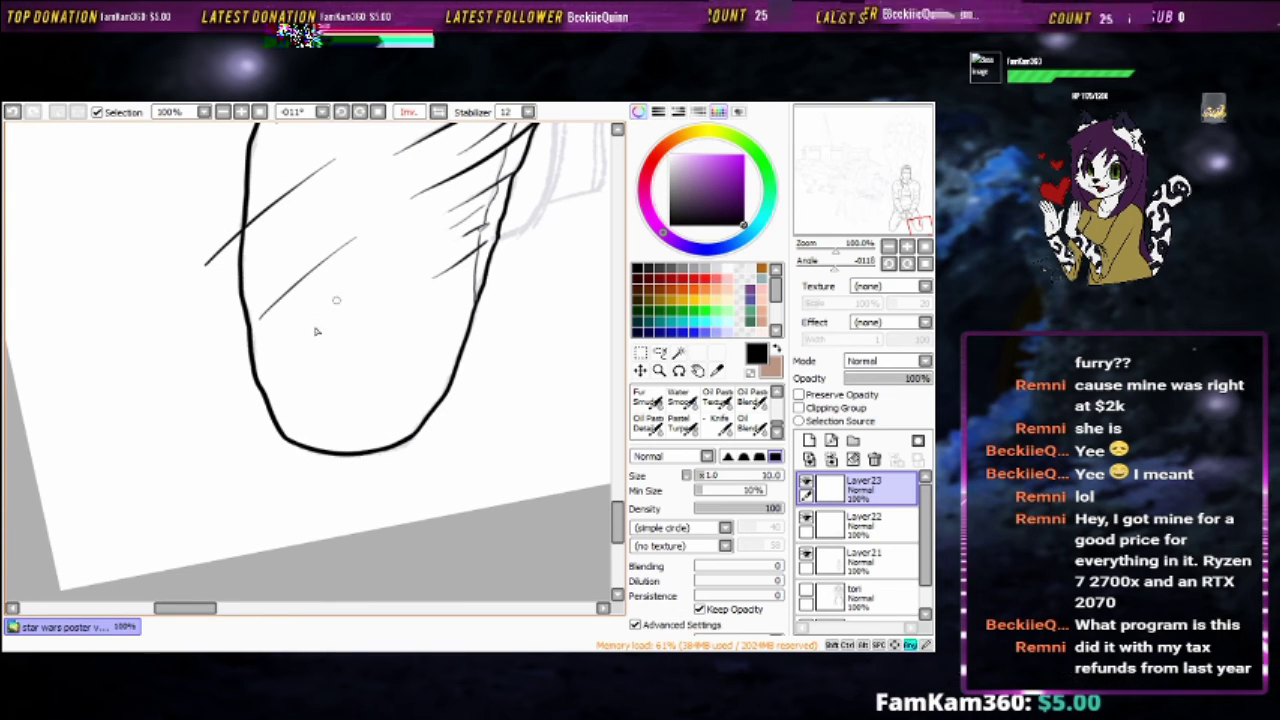
scroll(315, 320, down, 4)
scroll(315, 390, up, 3)
scroll(315, 390, up, 3)
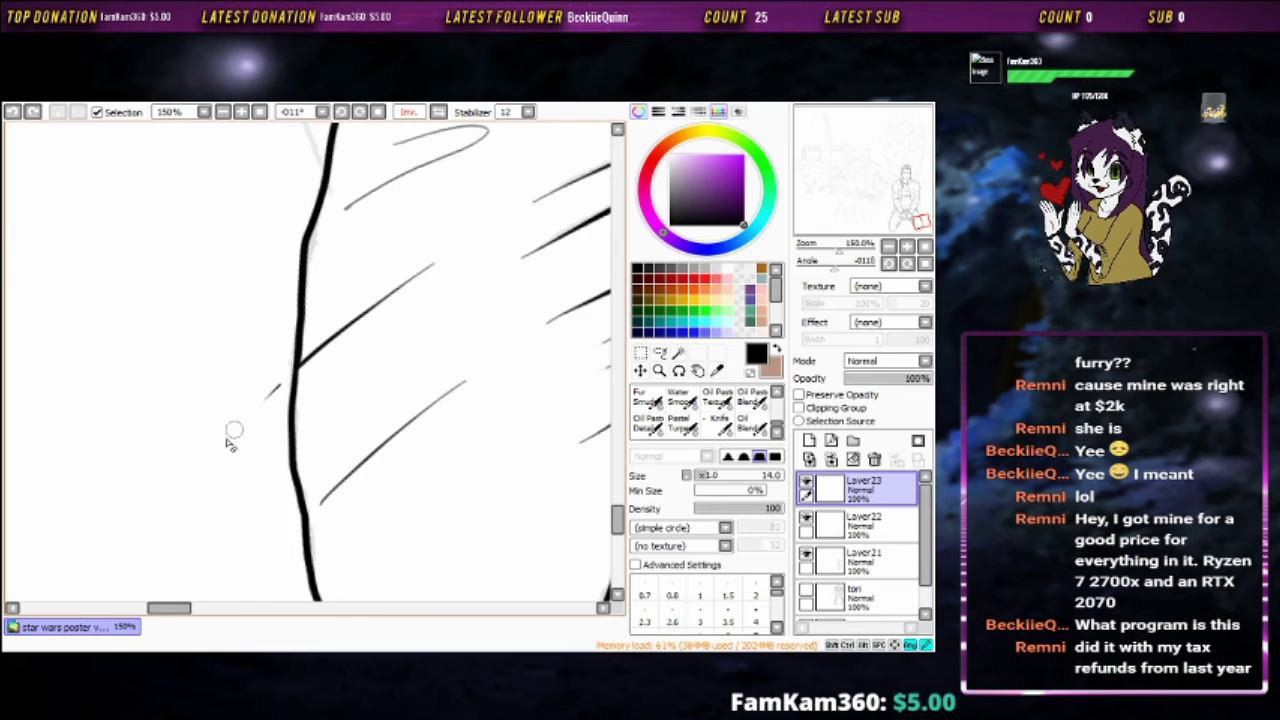
Ink fold lines along the outer edge of the other thigh, down near the knee
scroll(234, 434, down, 4)
drag(414, 357, 514, 414)
scroll(514, 414, up, 2)
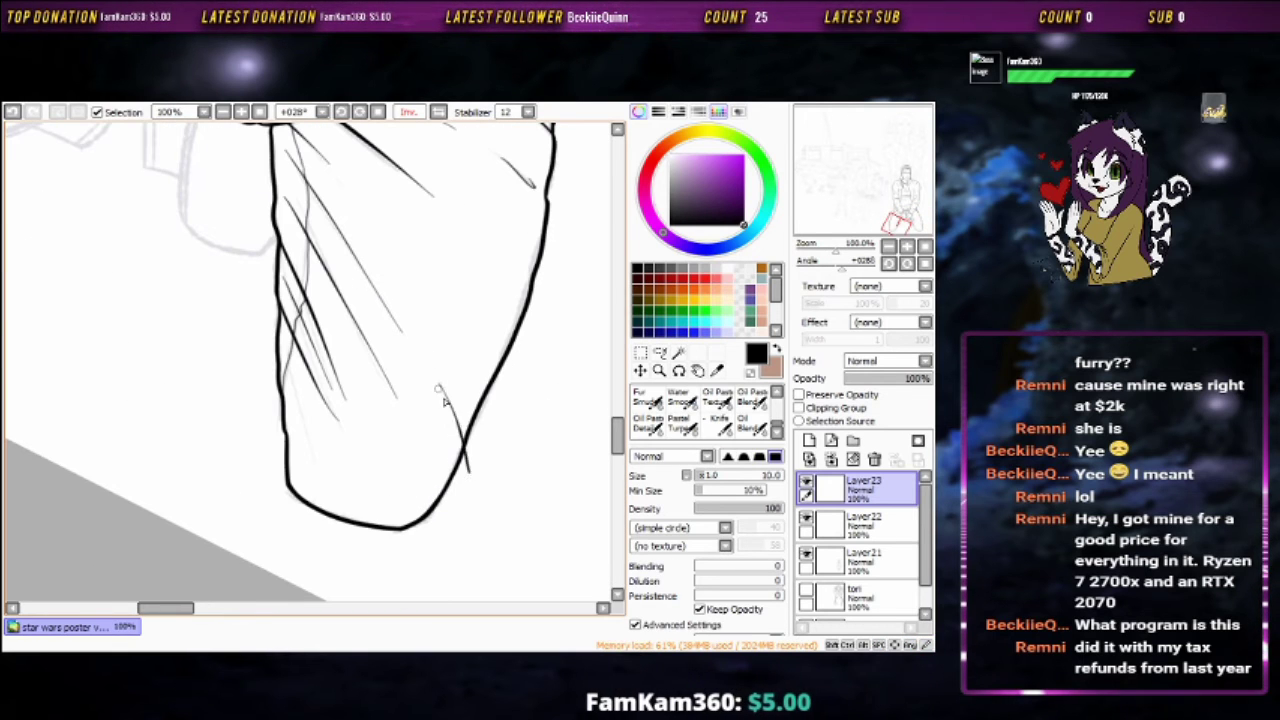
mouse_move(424, 367)
mouse_down()
mouse_move(366, 249)
mouse_move(186, 286)
mouse_move(478, 290)
mouse_up()
scroll(478, 290, up, 2)
drag(516, 227, 415, 200)
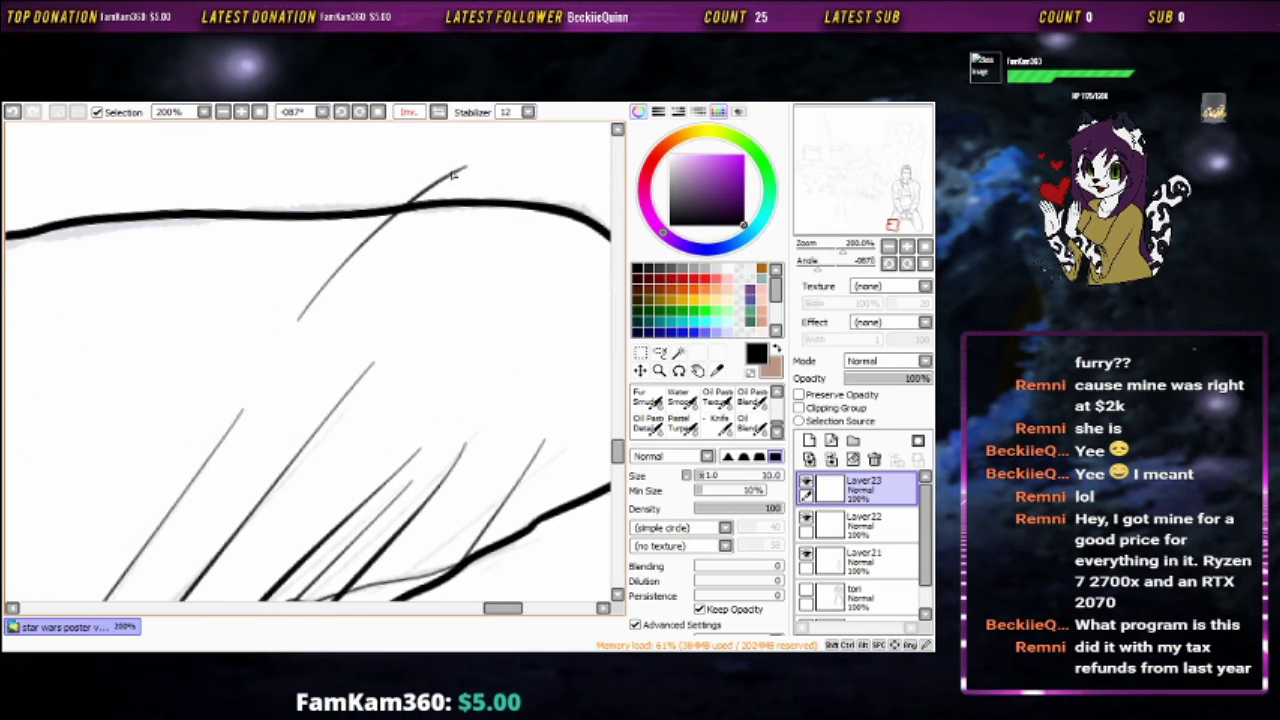
scroll(415, 200, down, 4)
drag(398, 323, 460, 300)
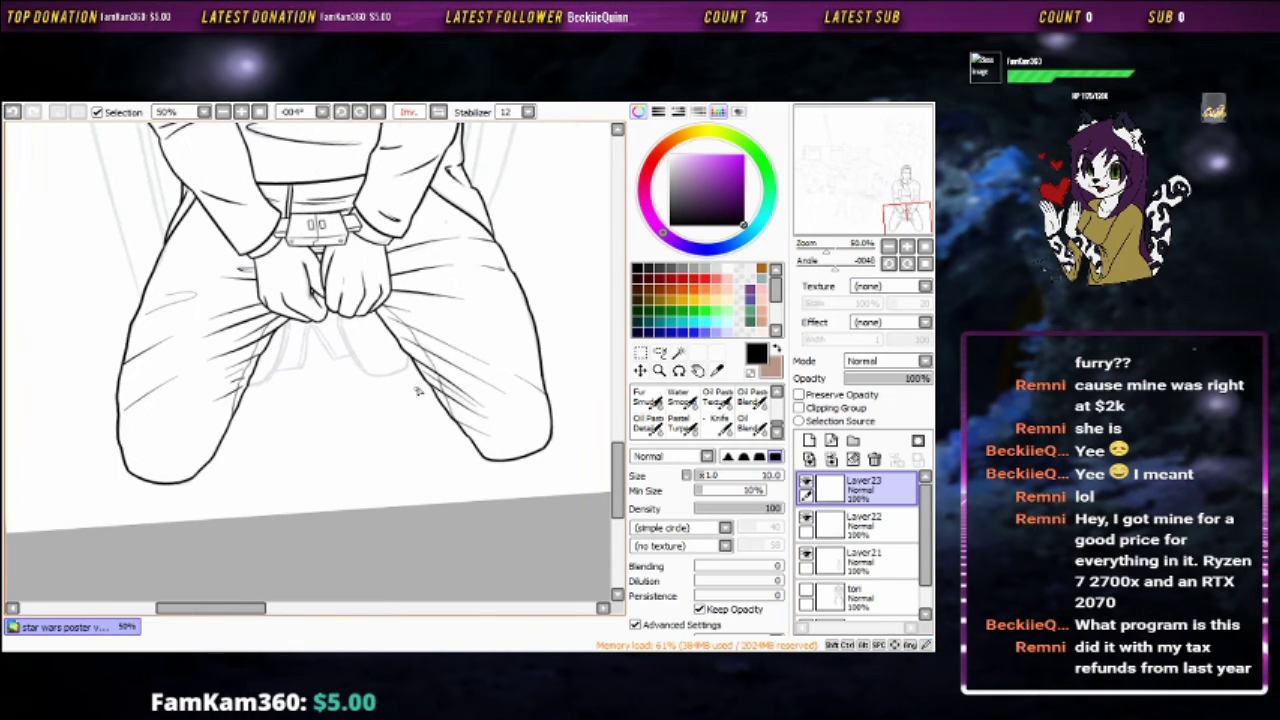
Merge Layer23 and Layer22 down into Layer21 and add a new layer on top
key(ctrl+e)
key(ctrl+e)
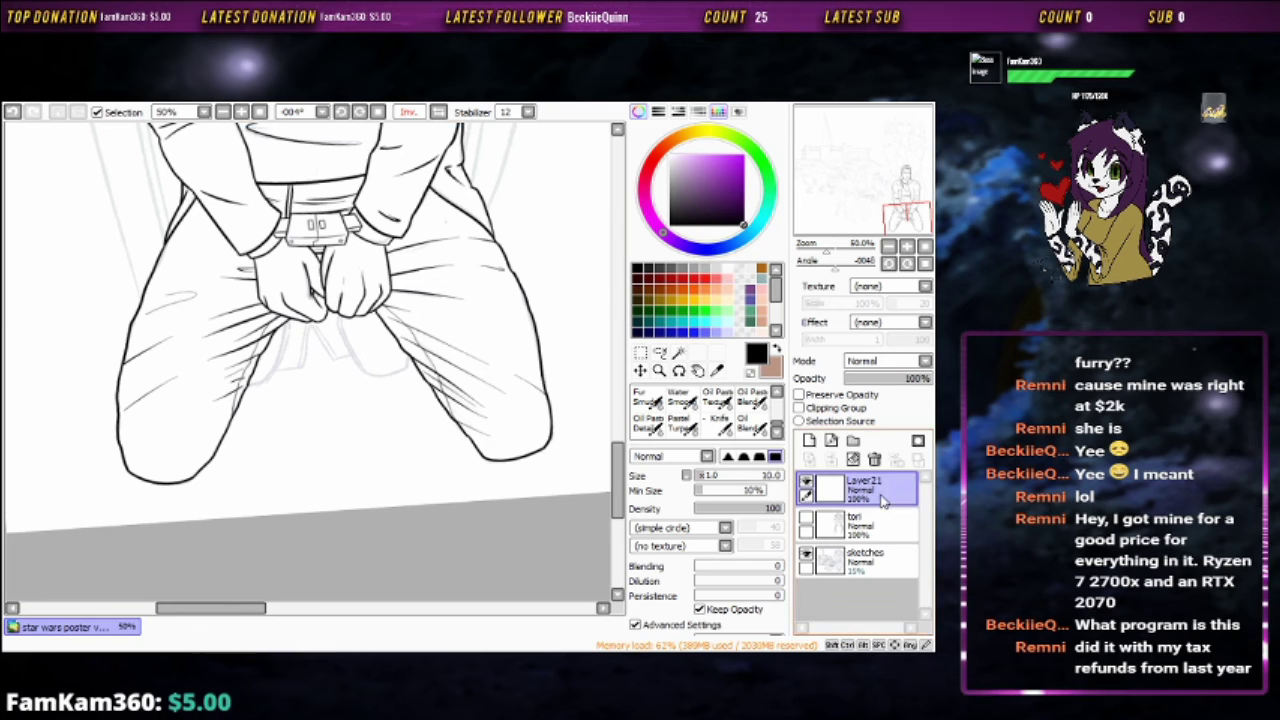
click(809, 440)
Set the brush size to 12 and ink the double-lined edge of the cloth flap between one thigh and hand
scroll(343, 408, up, 3)
mouse_move(343, 408)
mouse_down()
mouse_move(514, 277)
mouse_move(557, 270)
mouse_move(450, 197)
mouse_up()
scroll(450, 197, up, 1)
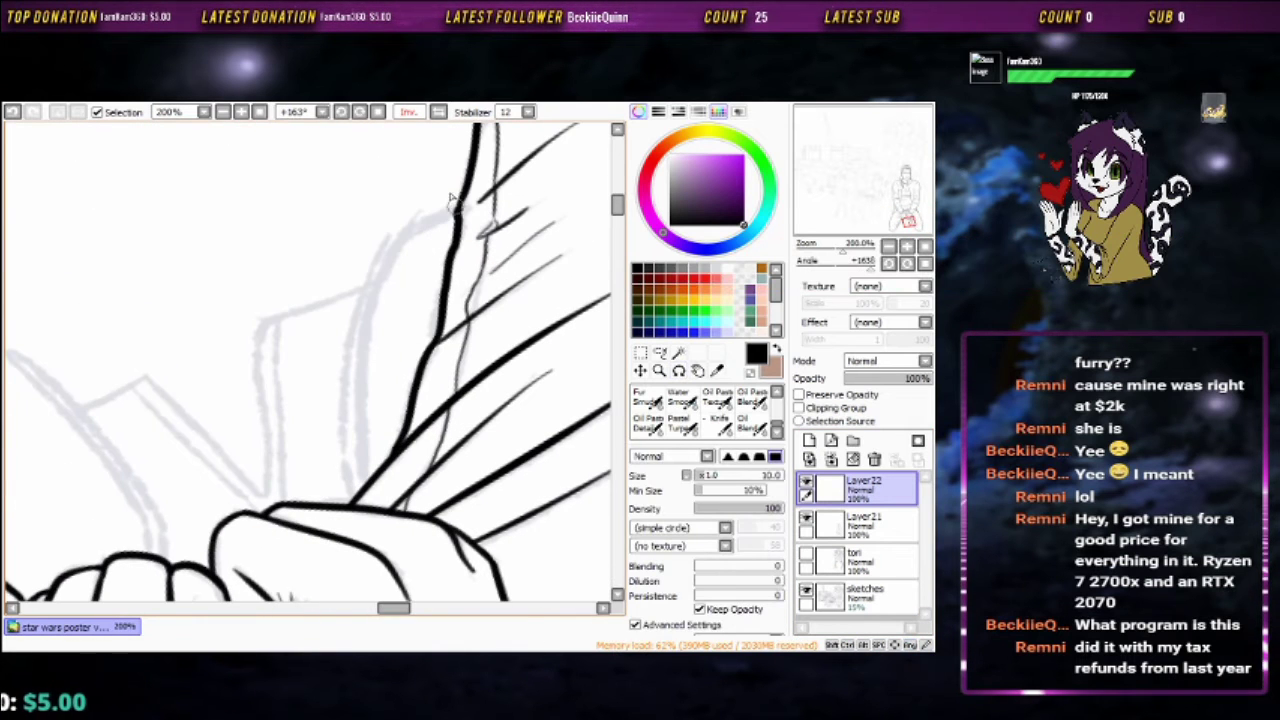
drag(360, 378, 355, 490)
drag(385, 245, 465, 225)
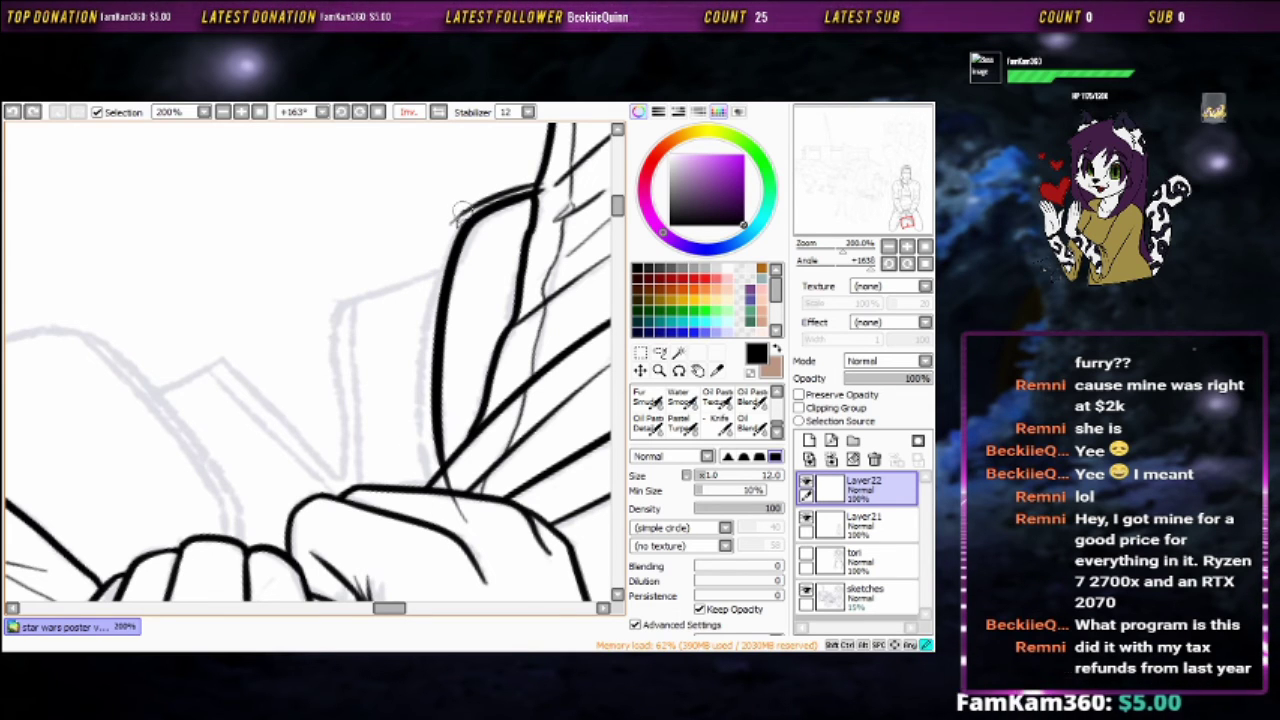
scroll(410, 231, up, 2)
mouse_move(548, 160)
mouse_down()
mouse_move(443, 214)
mouse_move(423, 314)
mouse_move(443, 443)
mouse_move(464, 272)
mouse_up()
scroll(464, 272, down, 2)
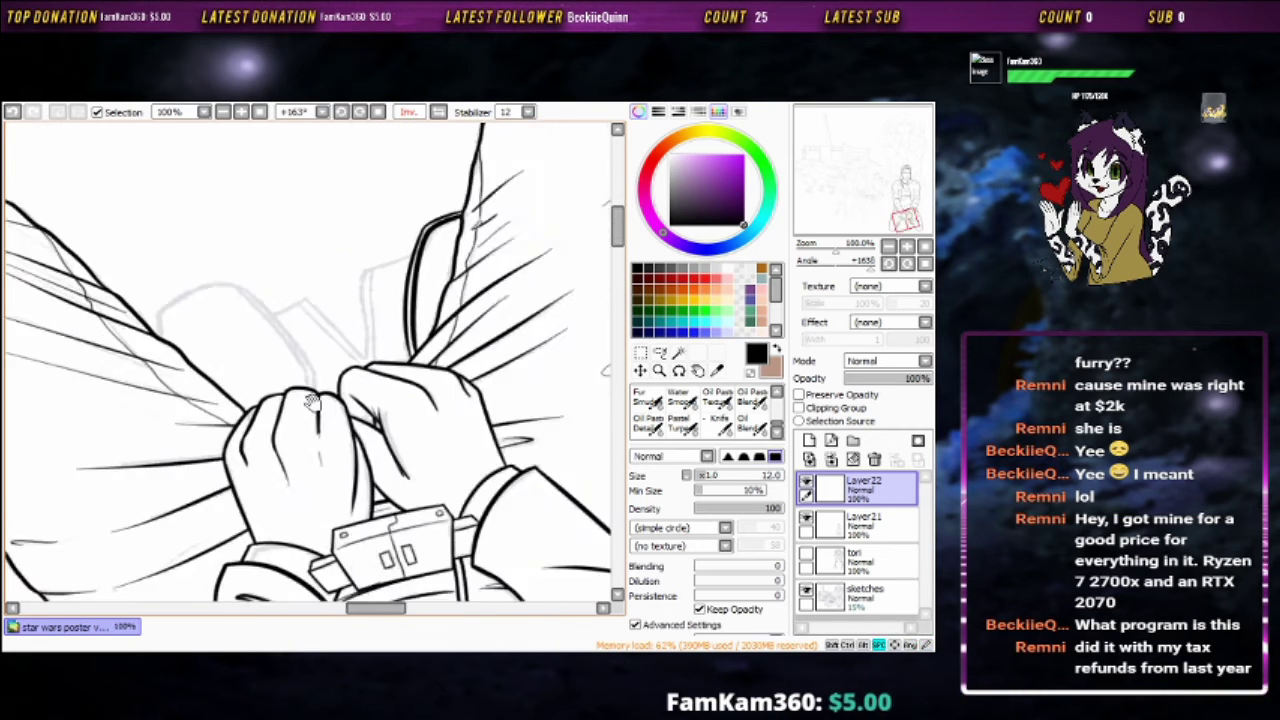
Ink the inner outline of the matching flap from the other thigh up to the fingers, cleaning up its corners
scroll(363, 217, up, 1)
drag(363, 217, 294, 371)
mouse_move(424, 215)
mouse_down()
mouse_move(300, 334)
mouse_move(325, 362)
mouse_up()
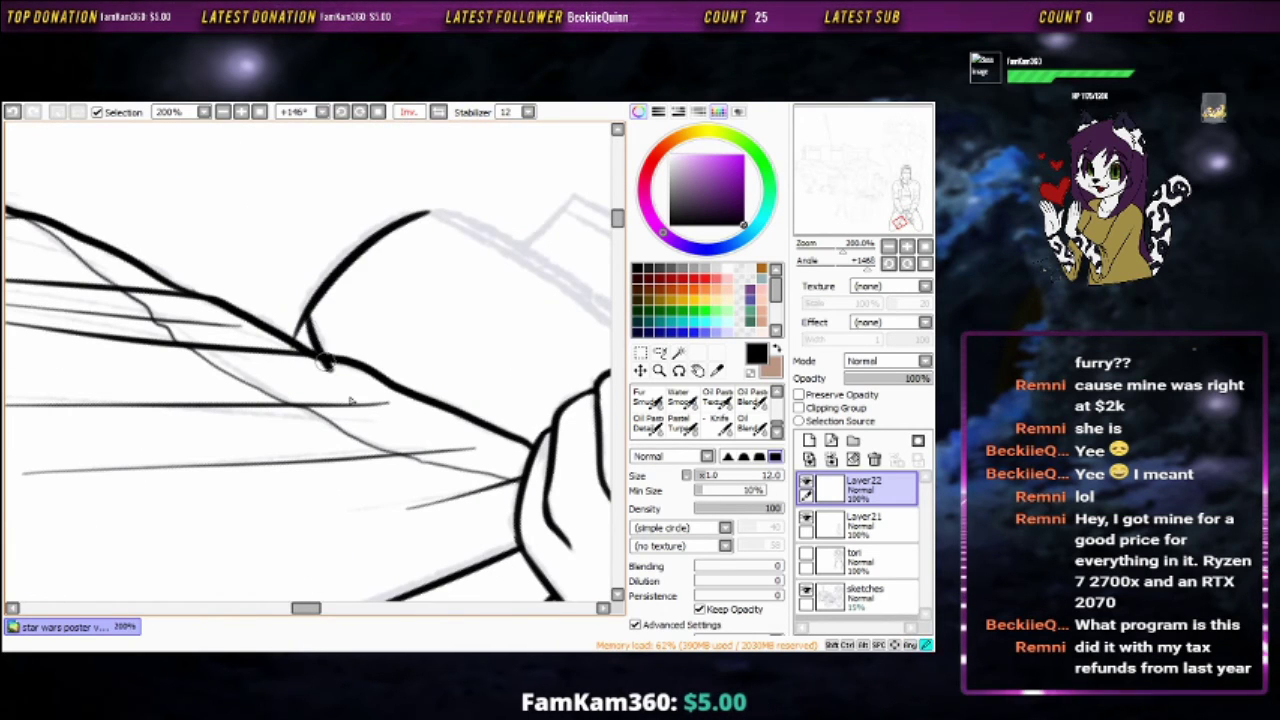
key(e)
scroll(358, 416, up, 1)
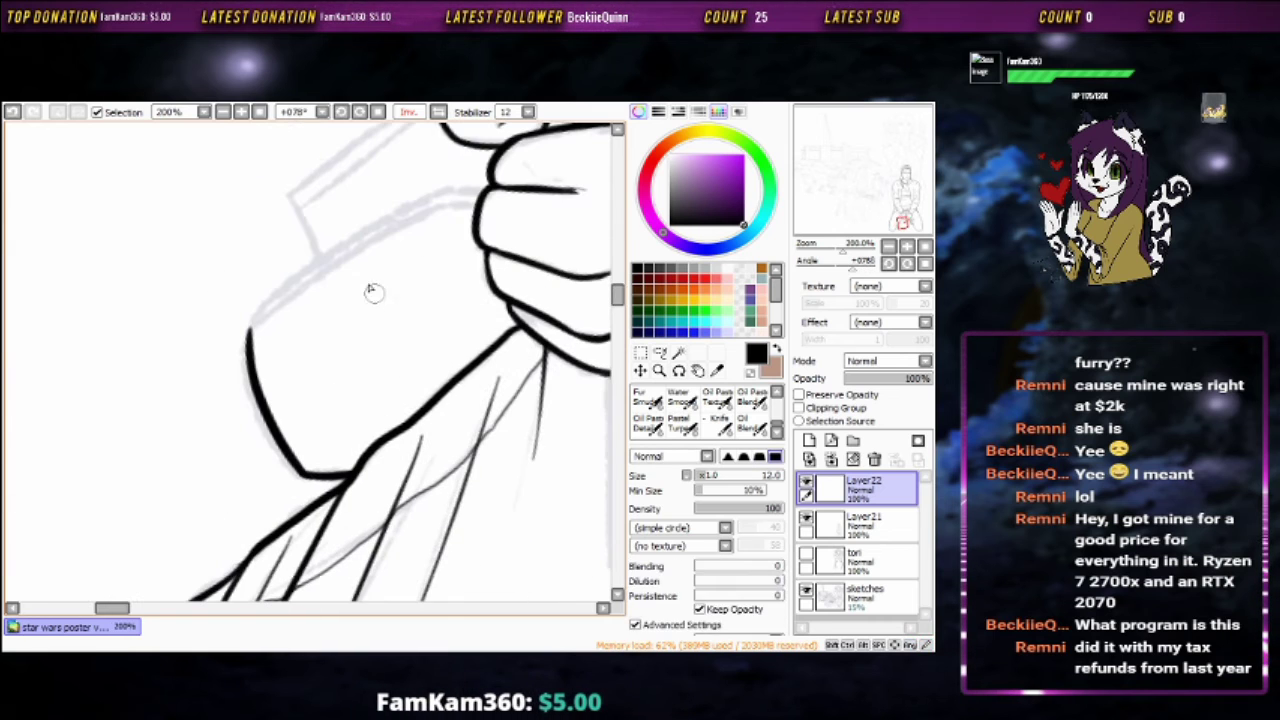
key(n)
scroll(305, 270, up, 1)
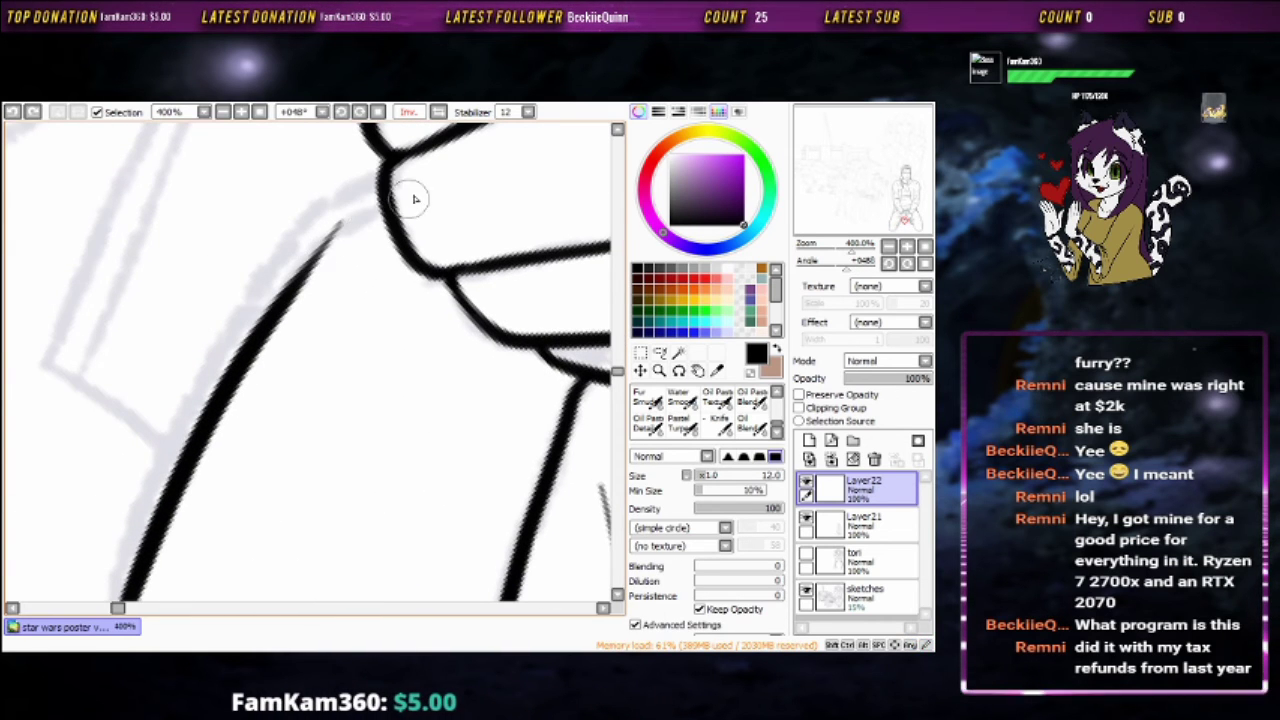
drag(412, 199, 337, 236)
scroll(406, 212, down, 3)
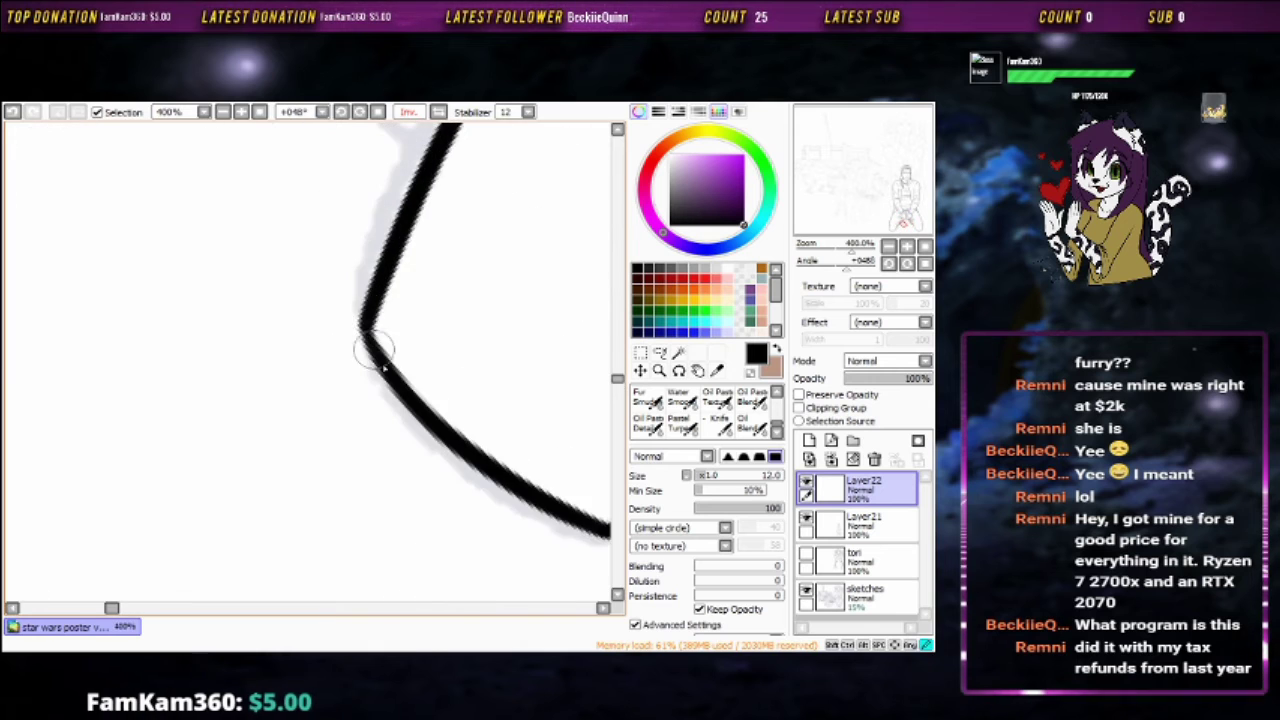
Ink a second line parallel to the second flap's outer edge, undoing and redrawing the stroke at its corner
scroll(480, 336, up, 3)
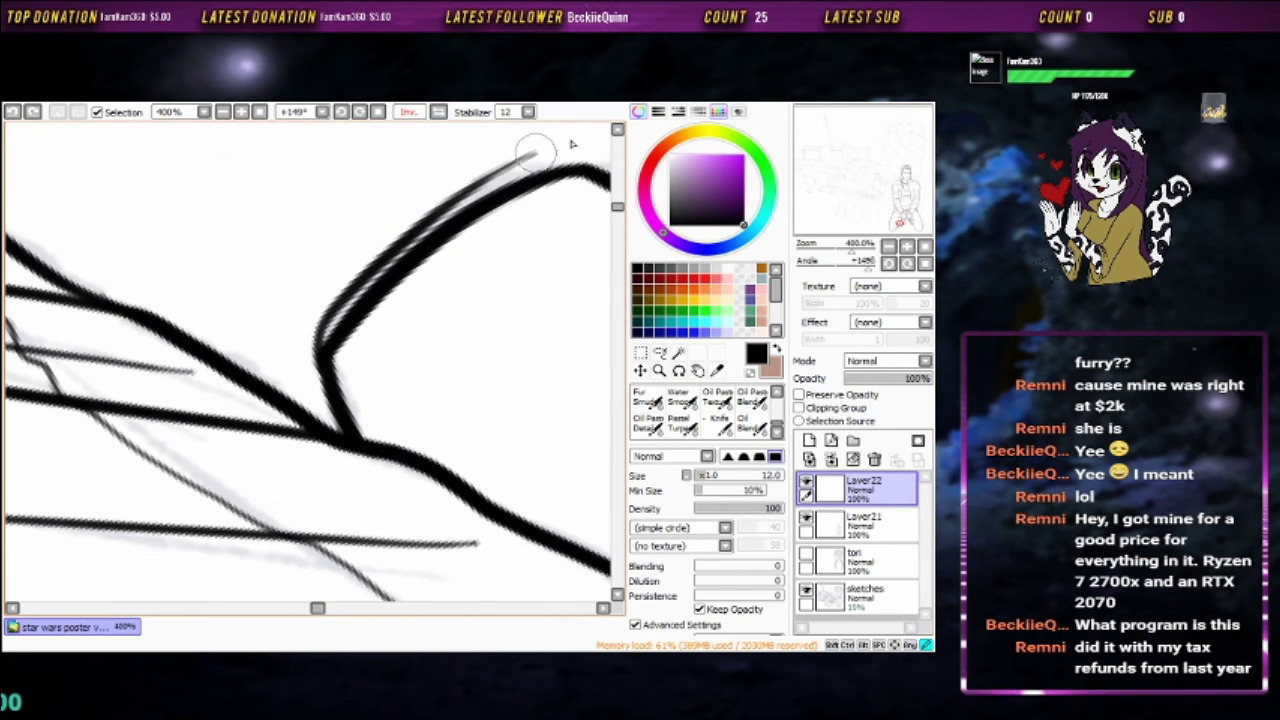
drag(572, 144, 415, 279)
key(ctrl+z)
mouse_move(298, 316)
mouse_down()
mouse_move(343, 286)
mouse_move(438, 174)
mouse_up()
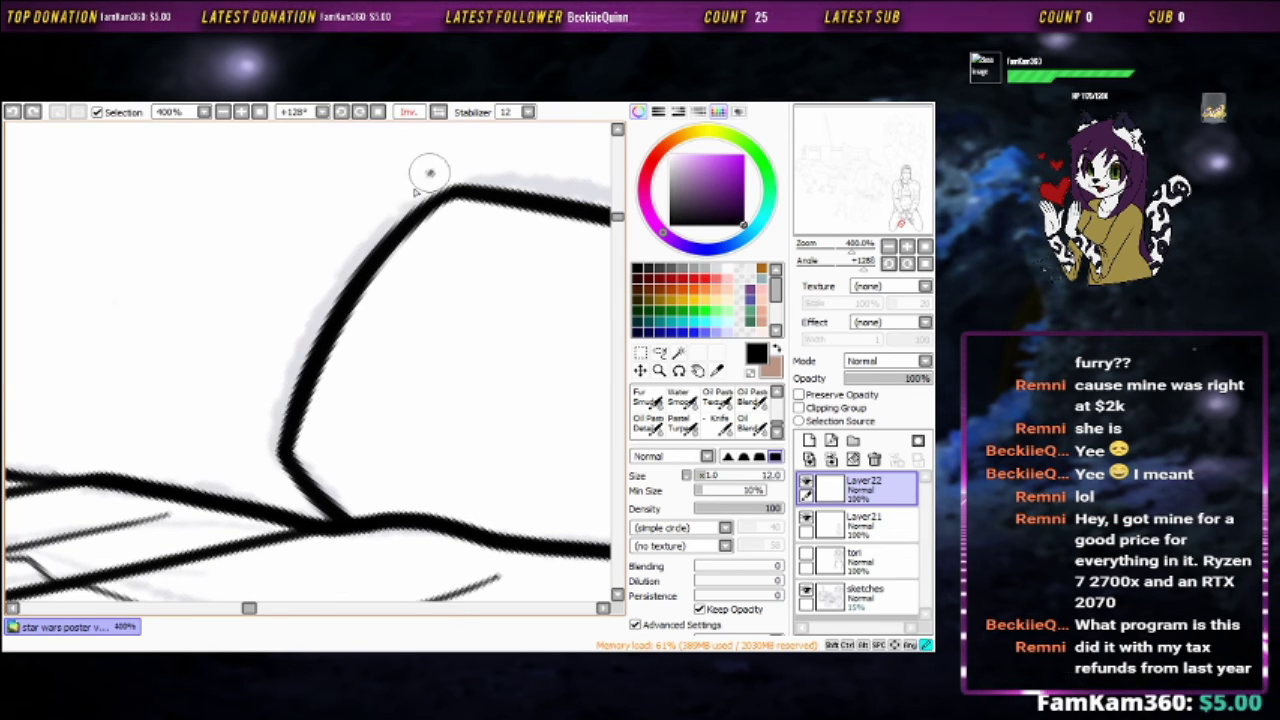
mouse_move(268, 518)
mouse_down()
mouse_move(386, 277)
mouse_move(237, 368)
mouse_move(360, 171)
mouse_move(446, 229)
mouse_up()
Extend the second flap's outer line up to the hand and erase the stroke ends overlapping the fingers
scroll(237, 368, up, 1)
key(e)
scroll(86, 449, down, 1)
key(b)
mouse_move(145, 453)
mouse_down()
mouse_move(251, 464)
mouse_move(266, 294)
mouse_up()
drag(397, 289, 383, 292)
key(e)
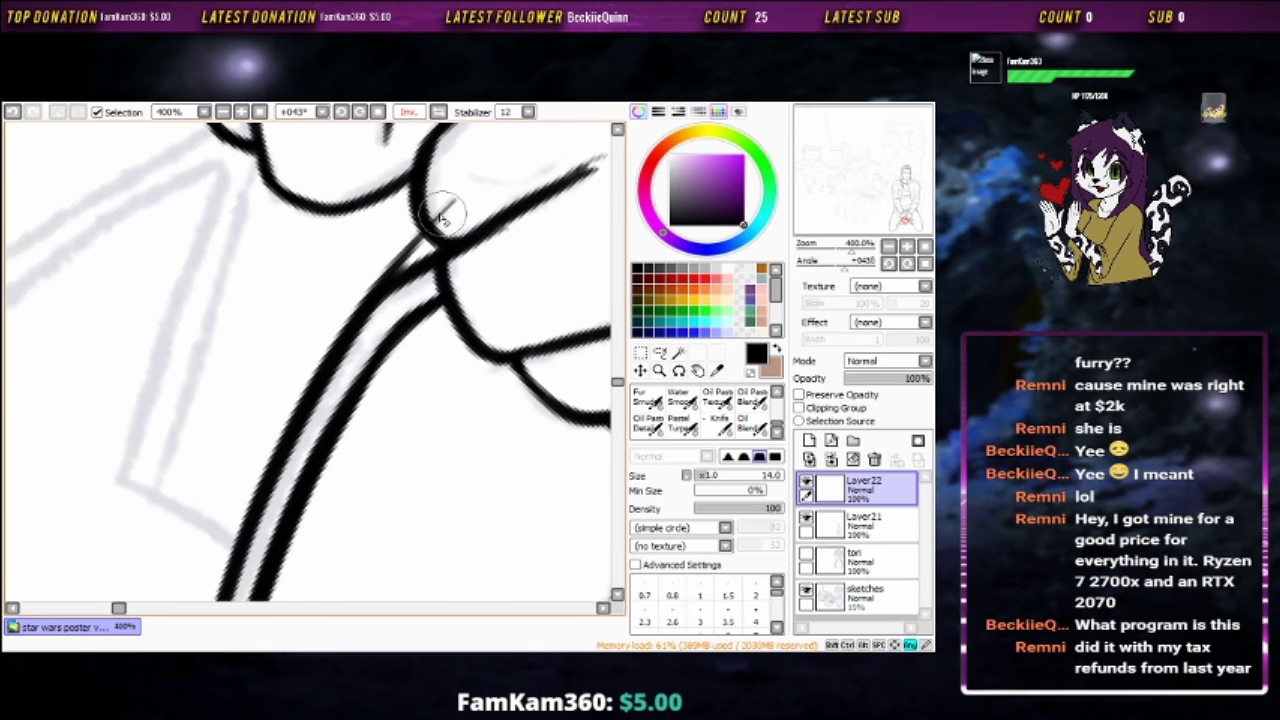
key(b)
mouse_move(457, 277)
mouse_down()
mouse_move(420, 330)
mouse_move(445, 314)
mouse_move(486, 371)
mouse_move(463, 423)
mouse_move(295, 388)
mouse_move(360, 228)
mouse_up()
Add a new layer and ink the curved hem between the two flaps with two lines converging below the hand
scroll(440, 300, down, 2)
key(ctrl+shift+n)
scroll(486, 371, down, 1)
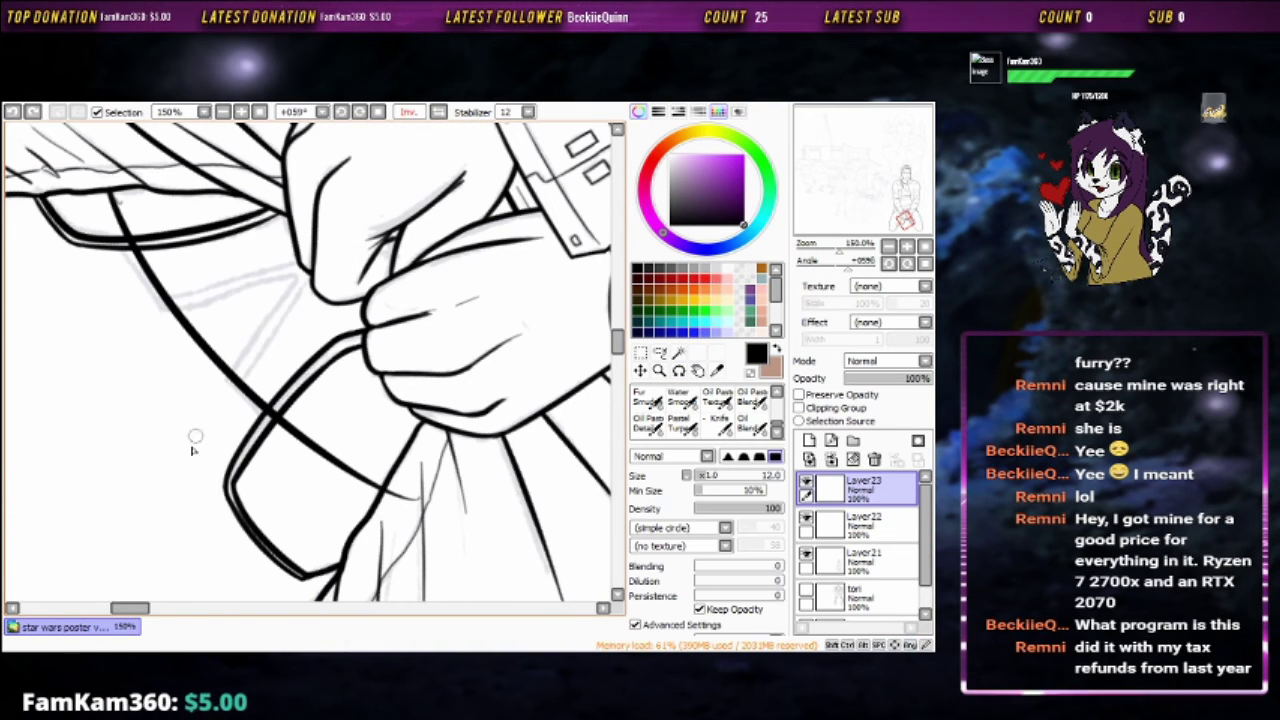
drag(195, 437, 149, 382)
scroll(149, 382, up, 1)
key(n)
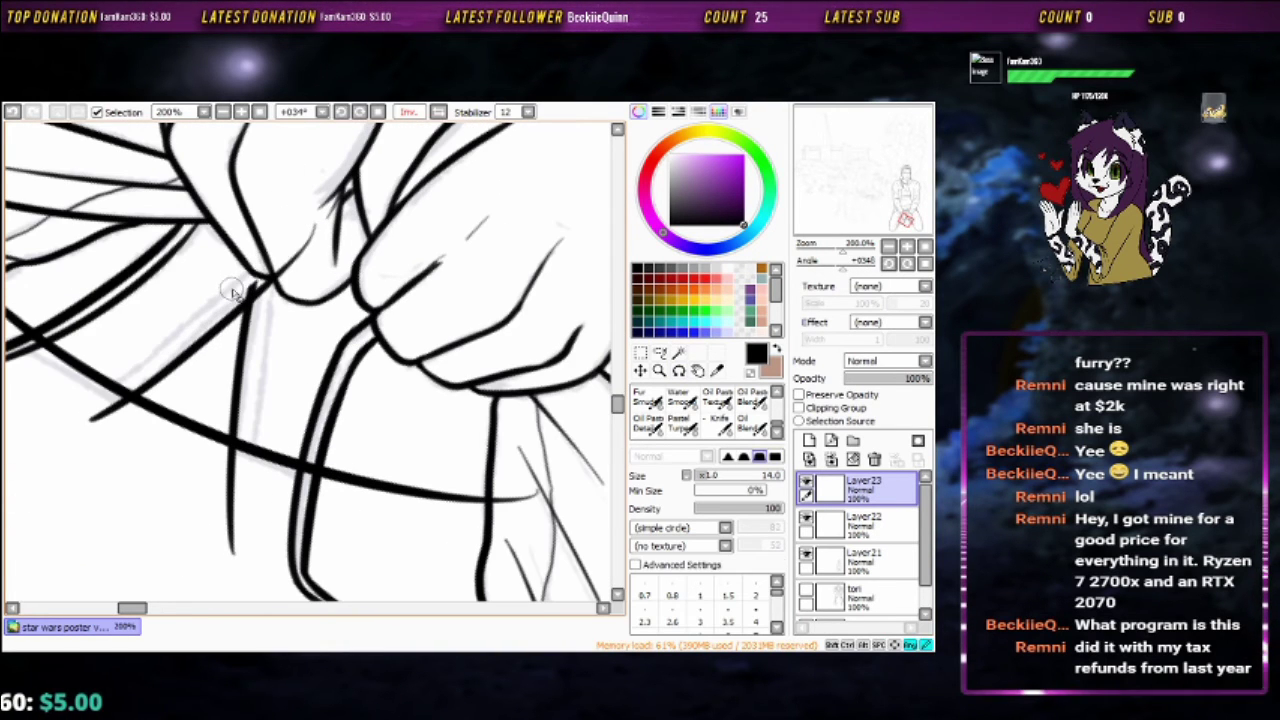
Erase the hem line inside the central notch and where it overlaps the two side flaps
scroll(262, 304, up, 4)
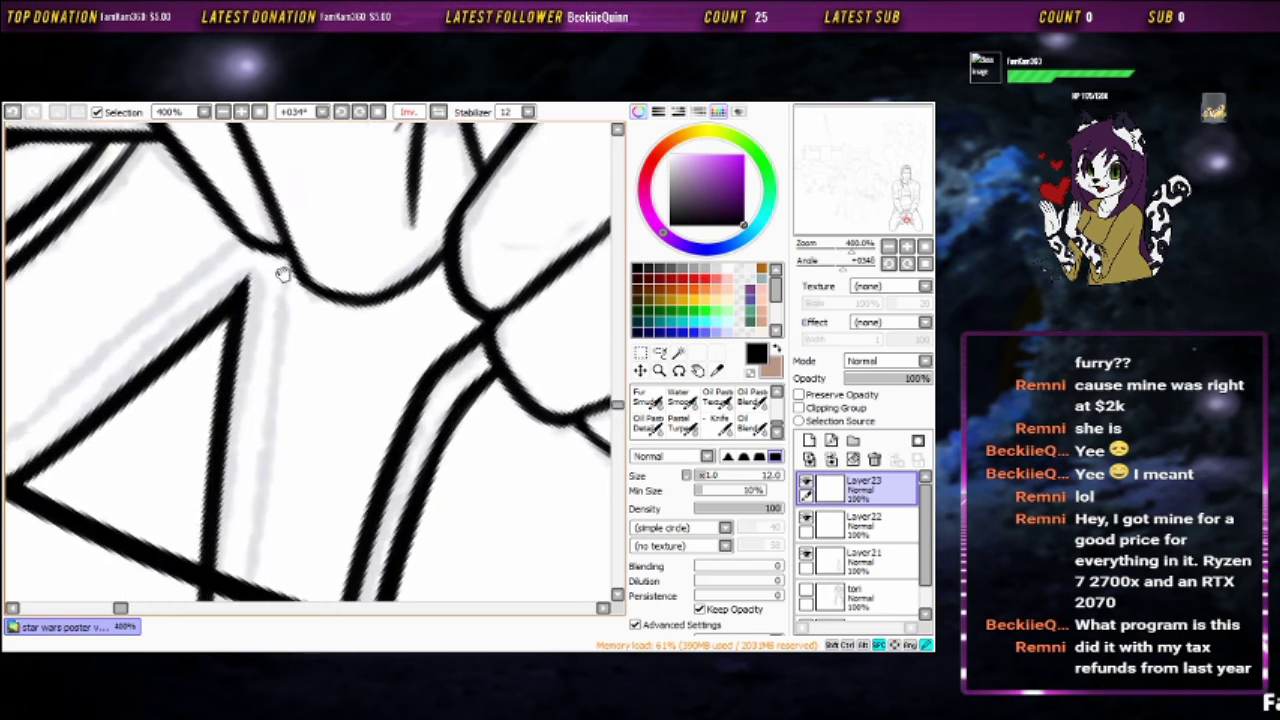
mouse_move(426, 405)
mouse_down()
mouse_move(329, 323)
mouse_move(395, 380)
mouse_up()
key(n)
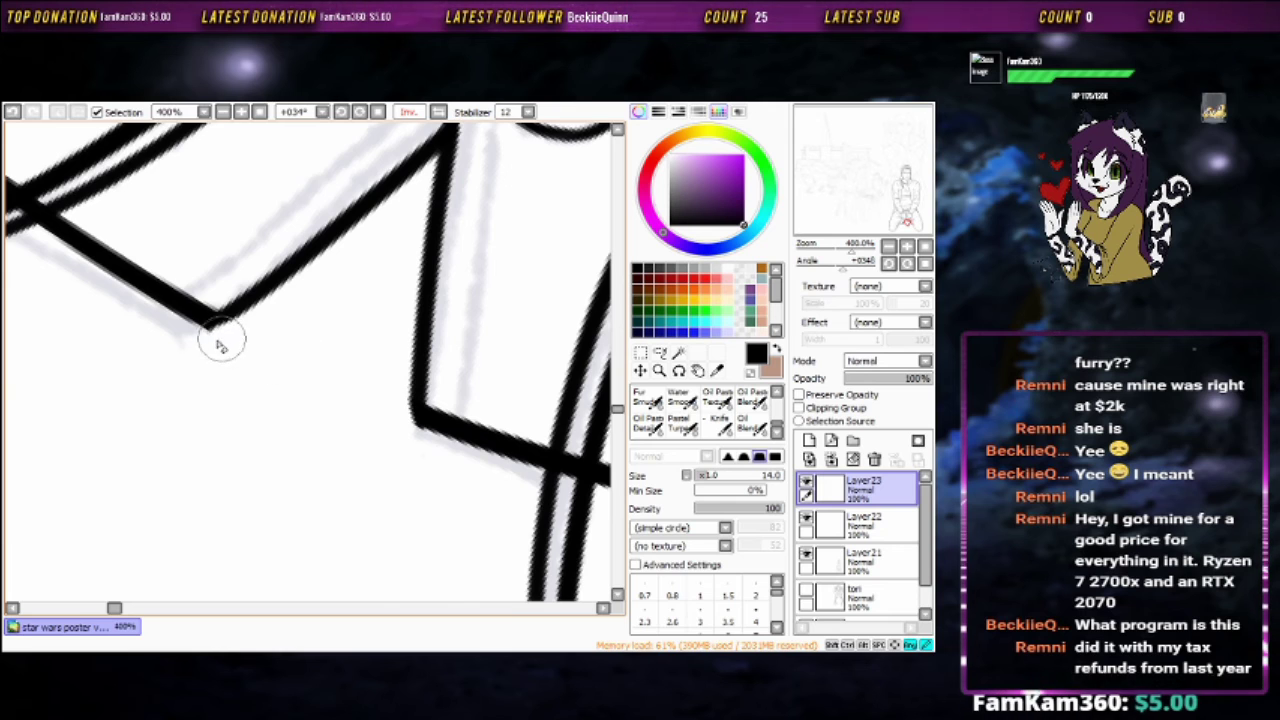
scroll(221, 343, down, 5)
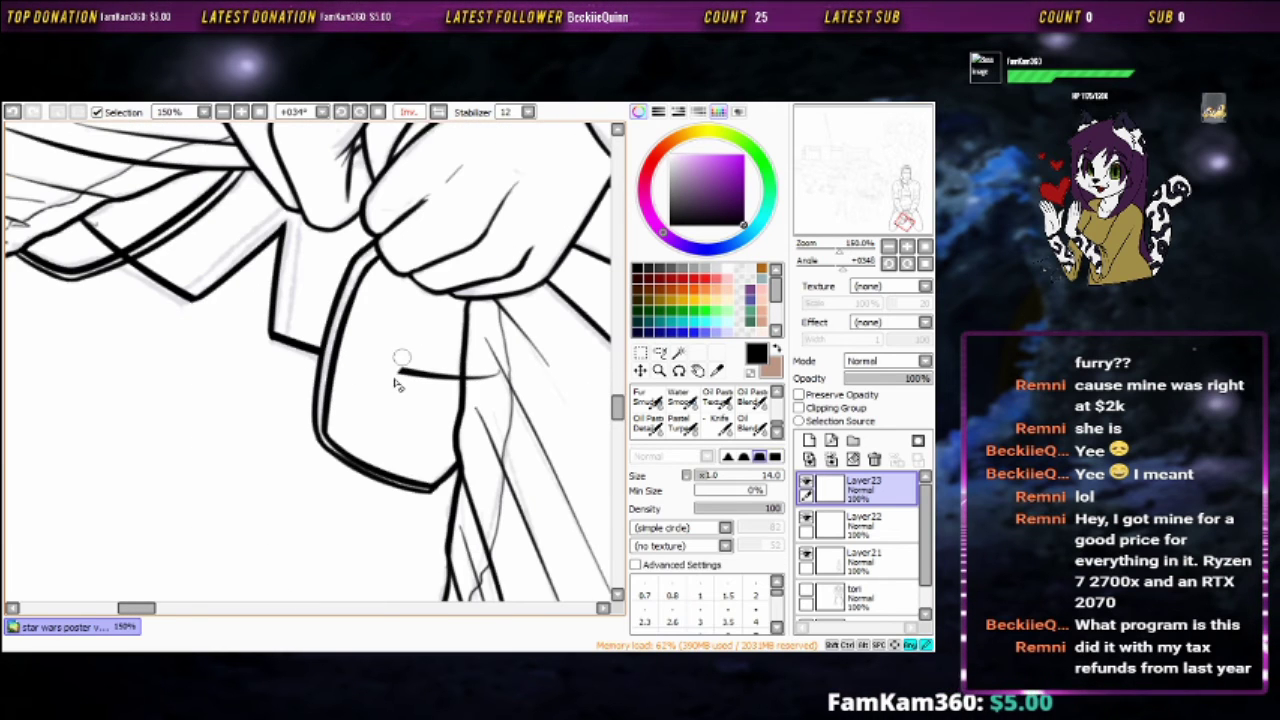
drag(508, 372, 366, 365)
key(b)
scroll(342, 299, up, 2)
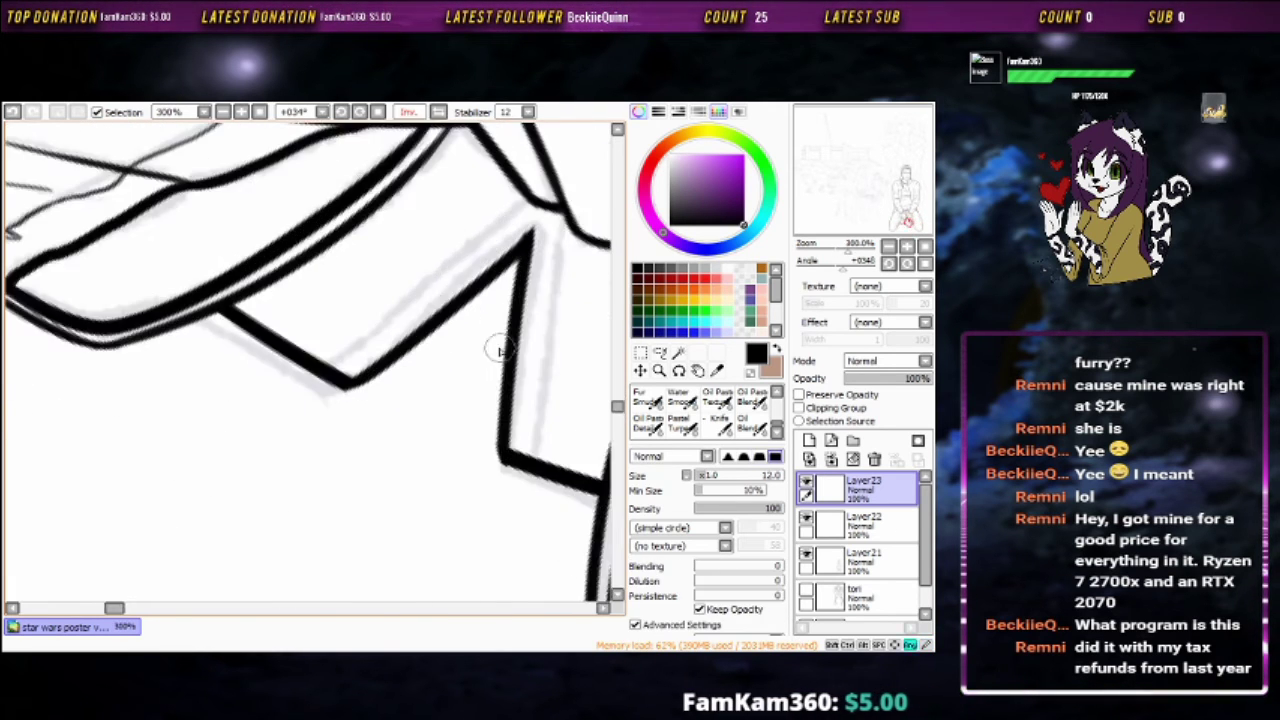
Ink the inner edge lines beside the central notch up to the hand and erase the ends overlapping the hand
mouse_move(443, 251)
mouse_down()
mouse_move(86, 380)
mouse_move(479, 272)
mouse_move(229, 277)
mouse_move(253, 418)
mouse_up()
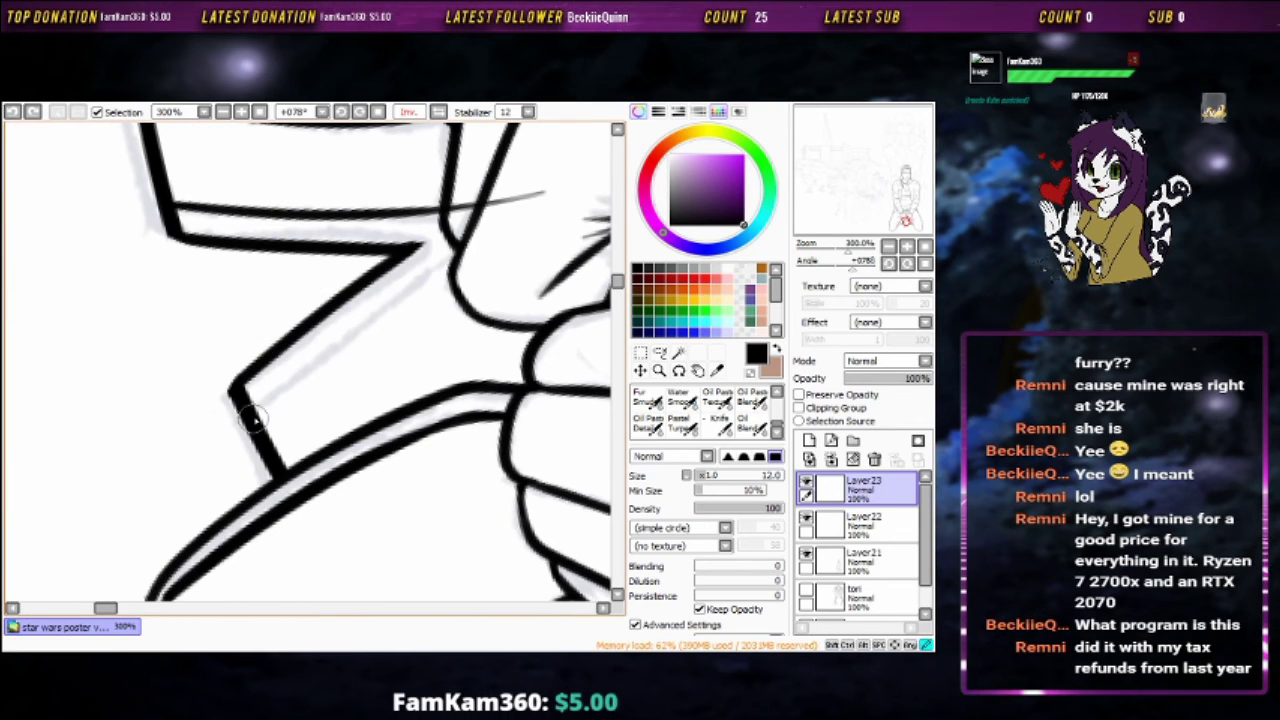
key(n)
mouse_move(458, 213)
mouse_down()
mouse_move(378, 268)
mouse_move(529, 343)
mouse_up()
key(b)
scroll(412, 298, down, 7)
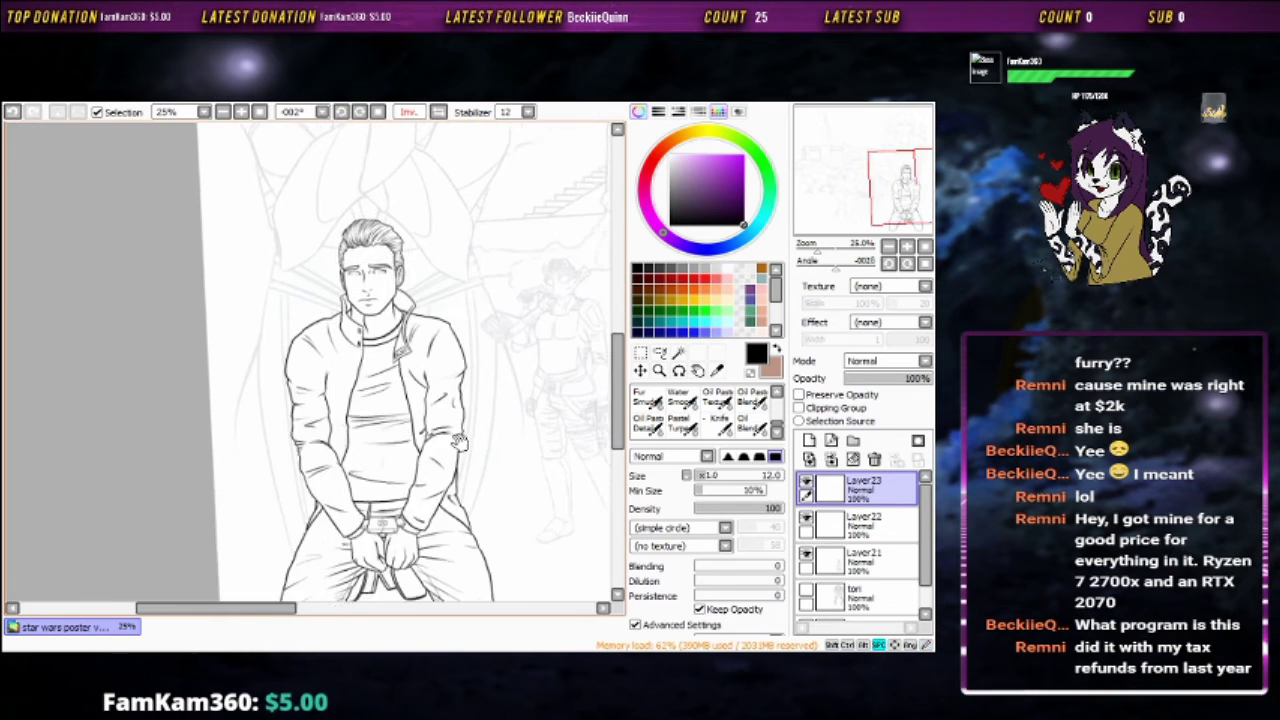
Merge the top layers down into Layer21, rename it zahn, then show and select the tori layer
key(ctrl+e)
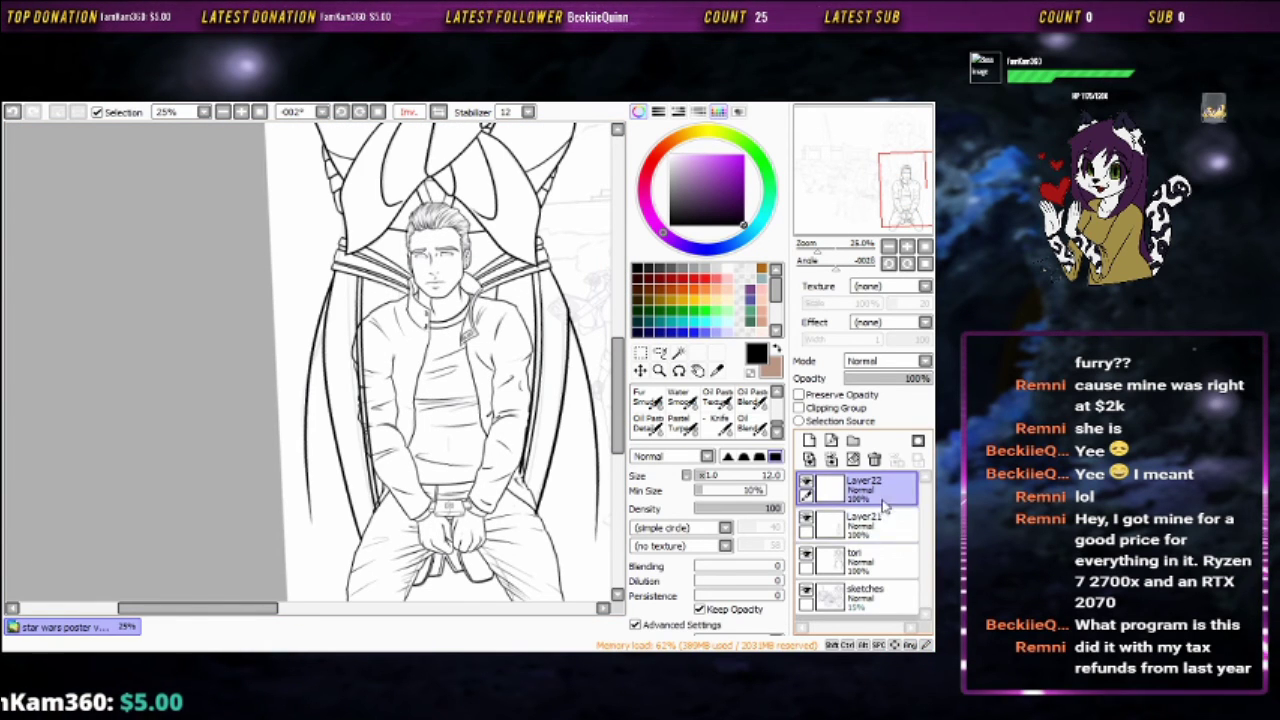
key(ctrl+e)
click(855, 522)
Lower the tori layer's opacity to 45% and erase its cape lines where they overlap the man's upper sleeve and elbow
scroll(357, 220, up, 7)
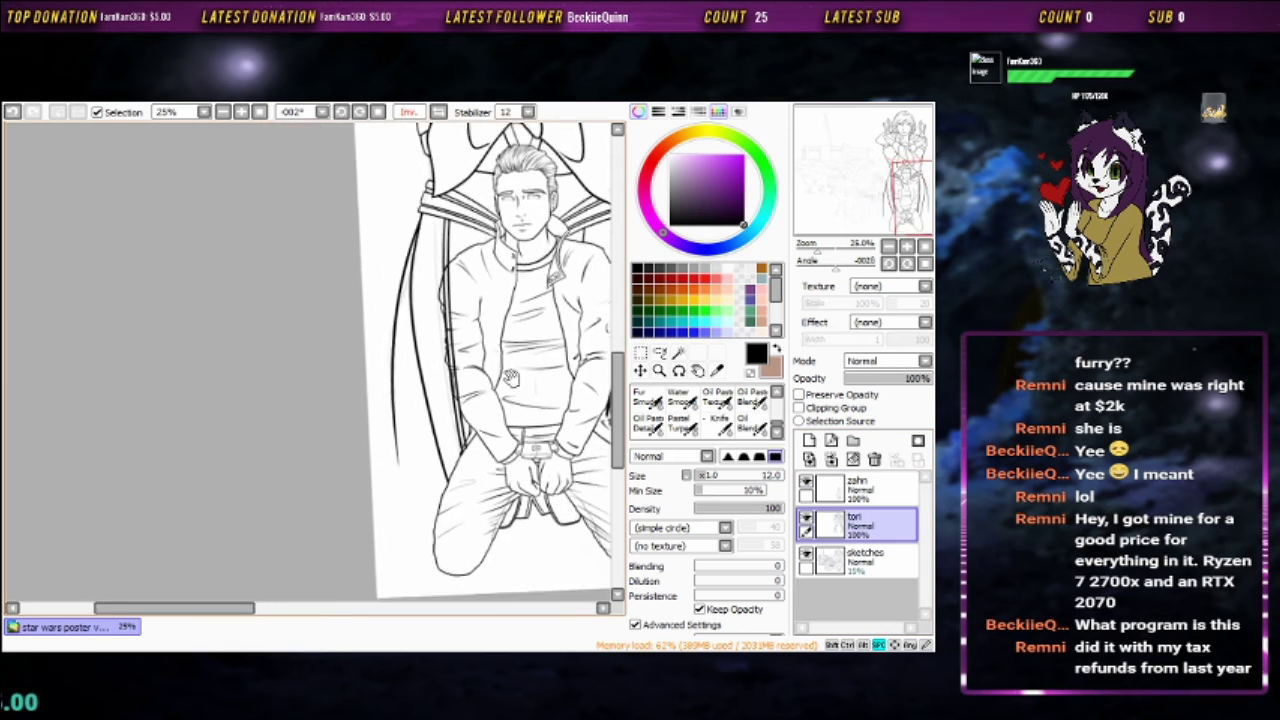
key(e)
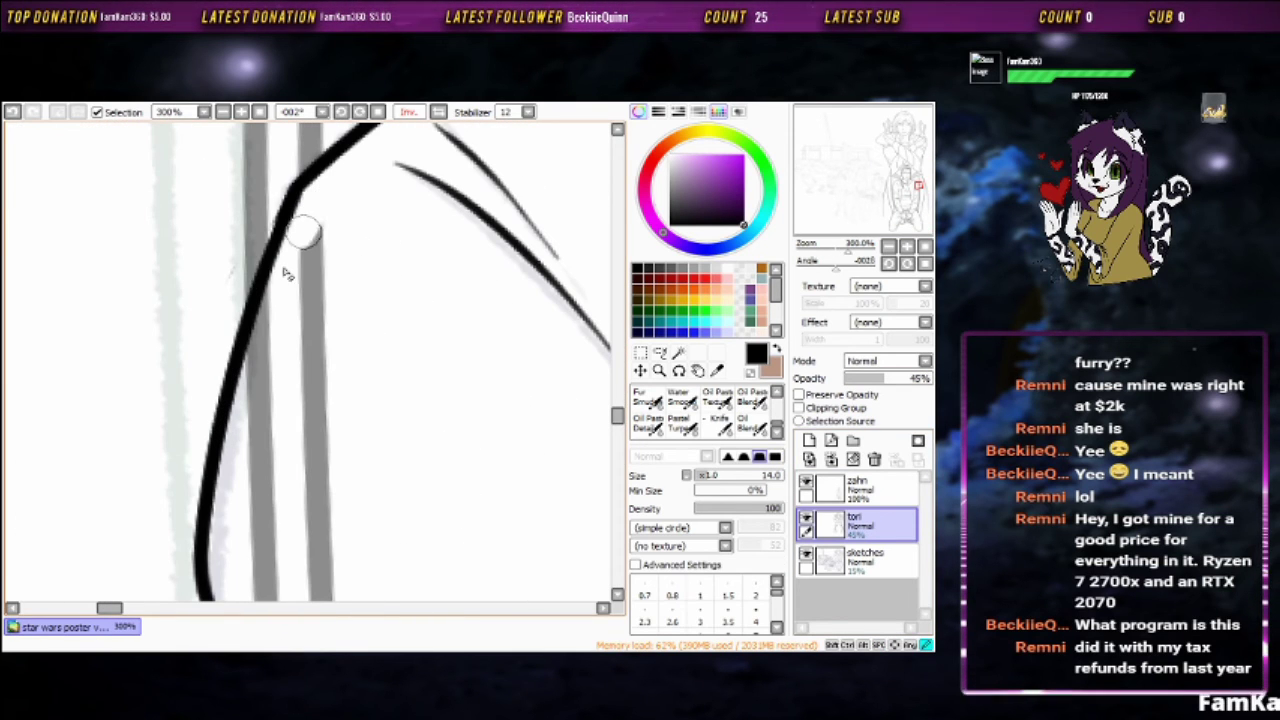
scroll(423, 262, down, 3)
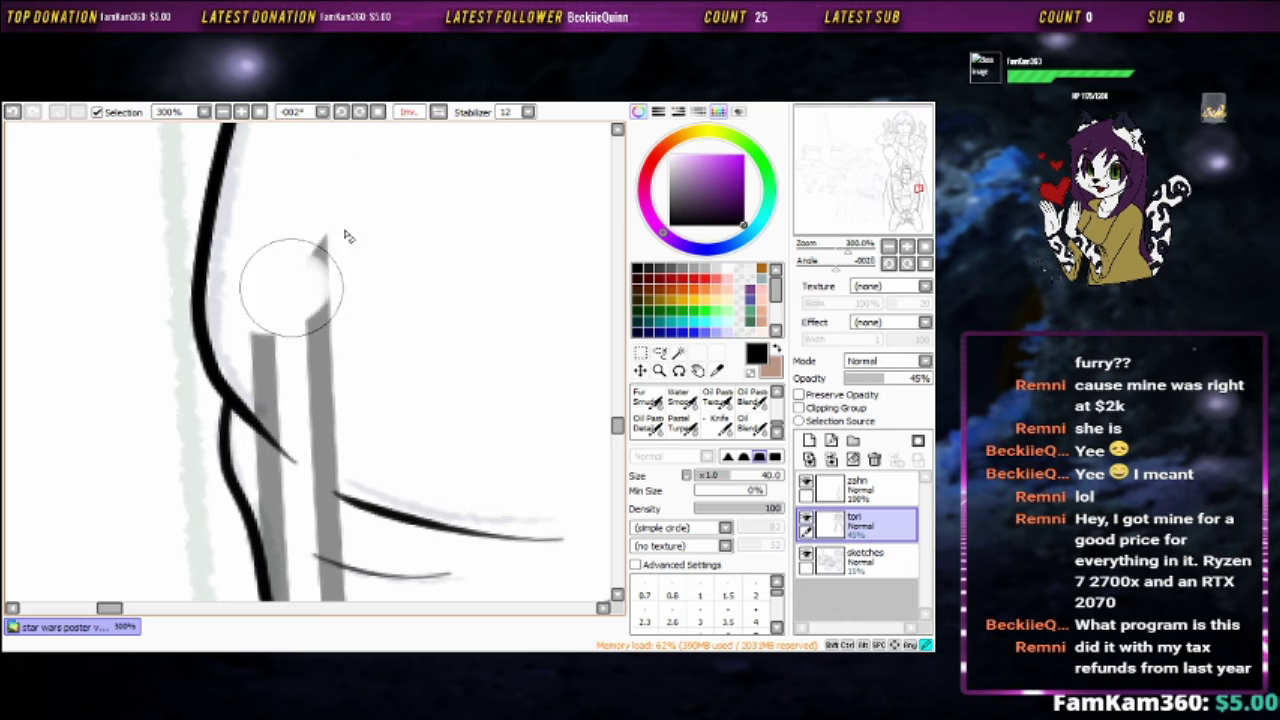
scroll(275, 277, down, 3)
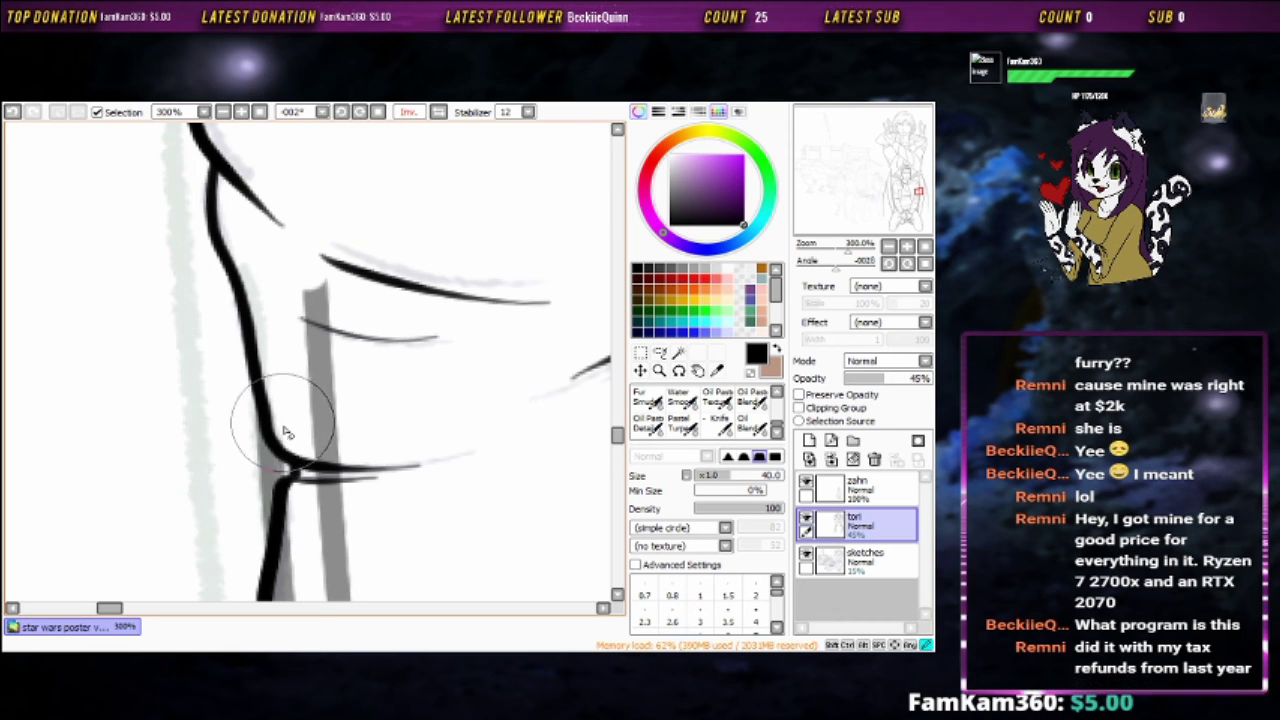
scroll(350, 478, down, 3)
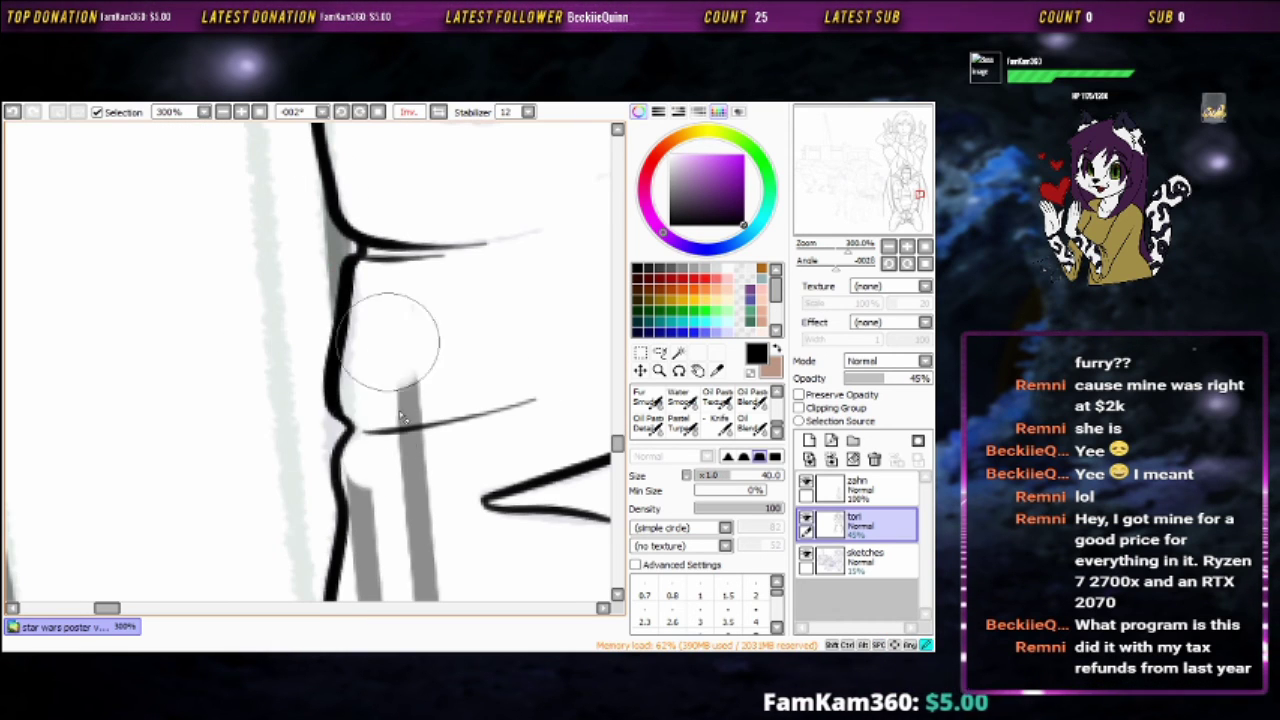
scroll(390, 340, down, 3)
scroll(400, 350, down, 2)
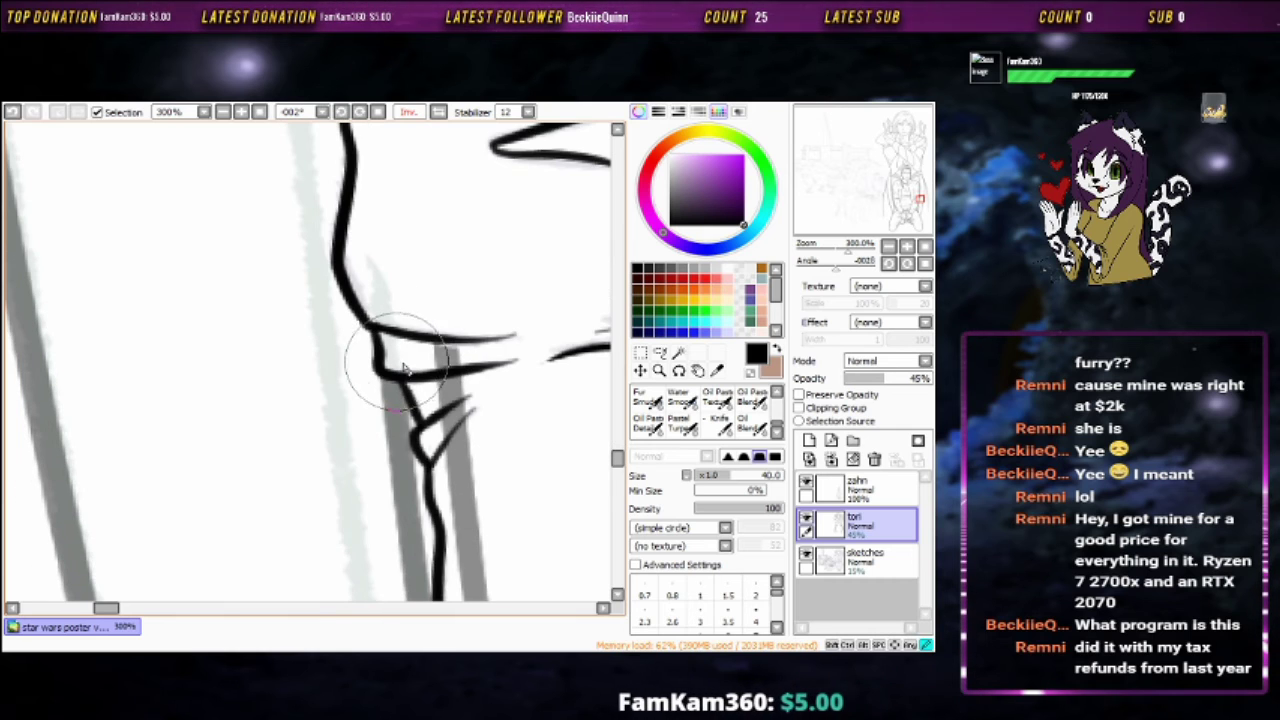
Erase the remaining tori lines that cross the man's forearm, hip and thigh on the same side
scroll(449, 371, down, 3)
scroll(415, 348, down, 3)
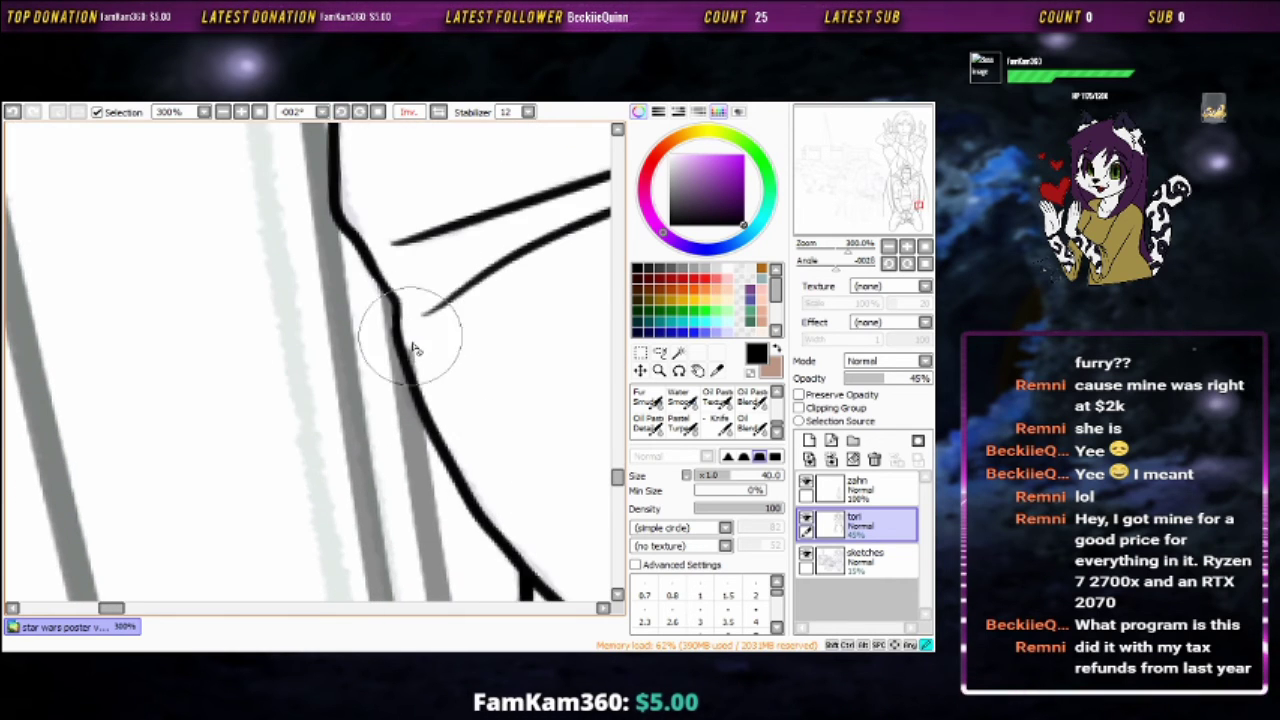
scroll(415, 348, down, 6)
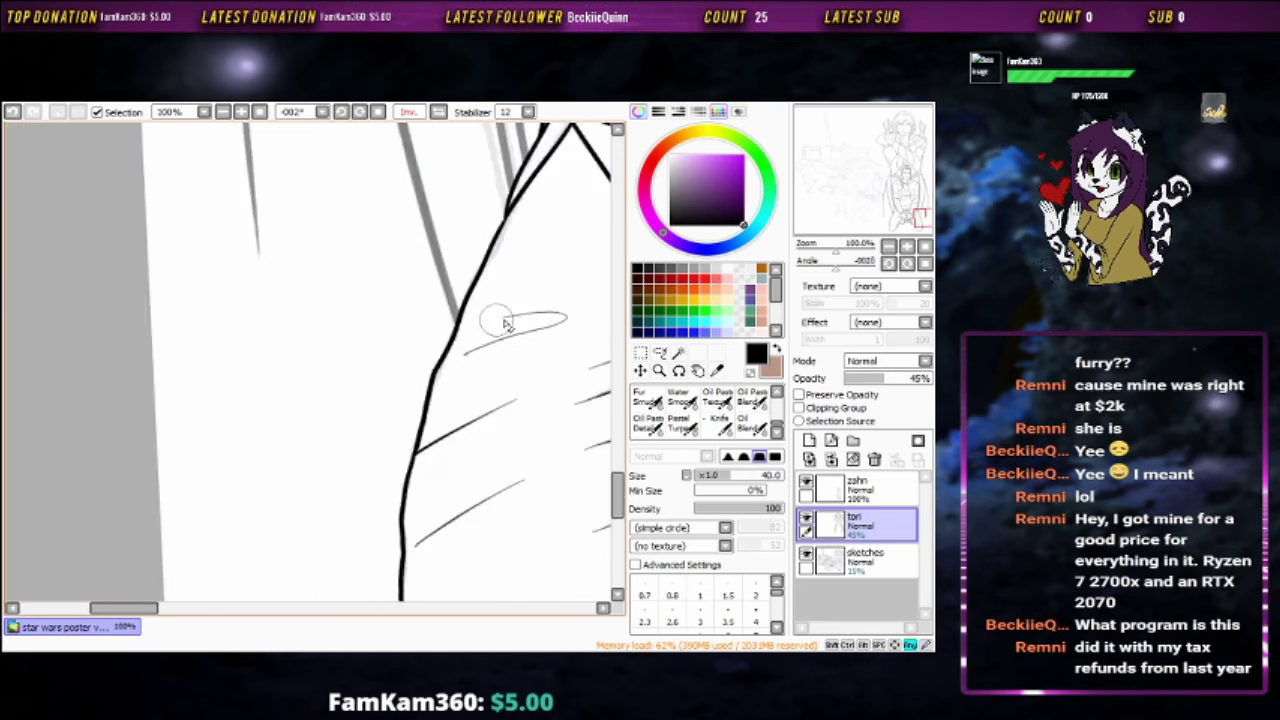
scroll(505, 325, down, 3)
scroll(462, 345, up, 3)
Erase the tori lines overlapping the man's other forearm, sleeve and shoulder
drag(446, 330, 493, 558)
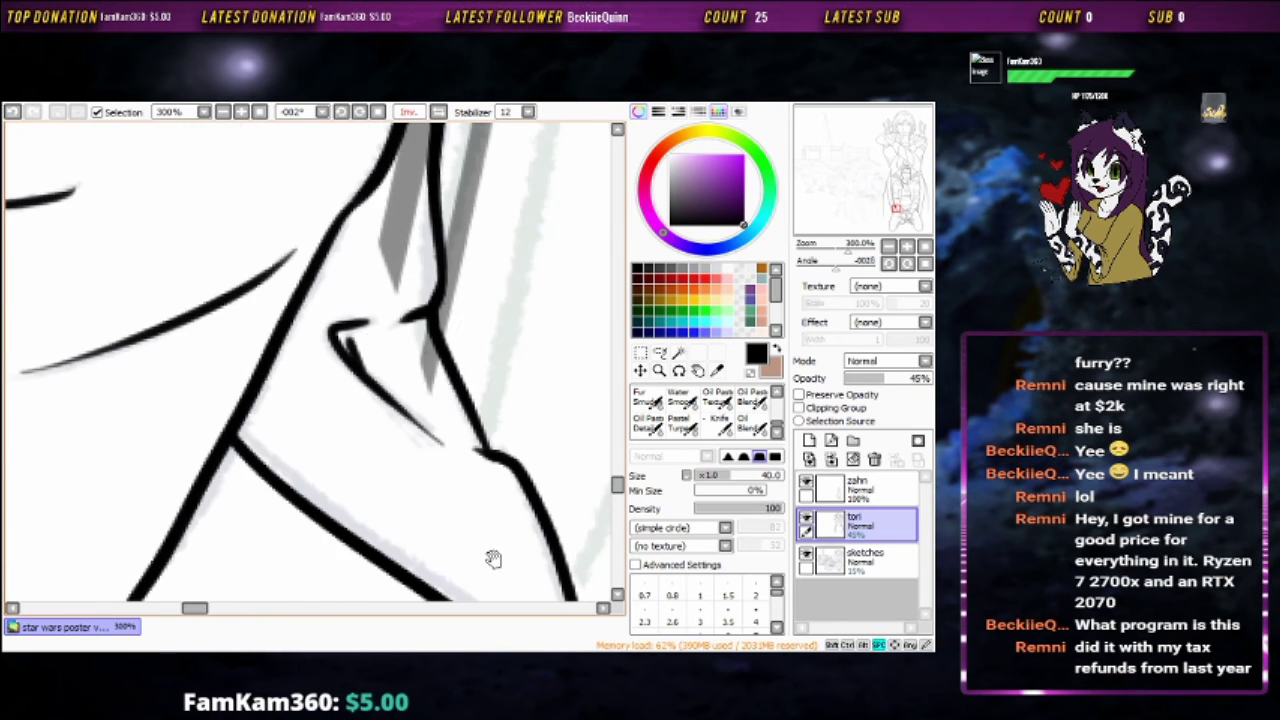
drag(405, 398, 460, 573)
mouse_move(445, 425)
mouse_down()
mouse_move(509, 274)
mouse_move(500, 320)
mouse_move(427, 414)
mouse_up()
scroll(427, 414, up, 2)
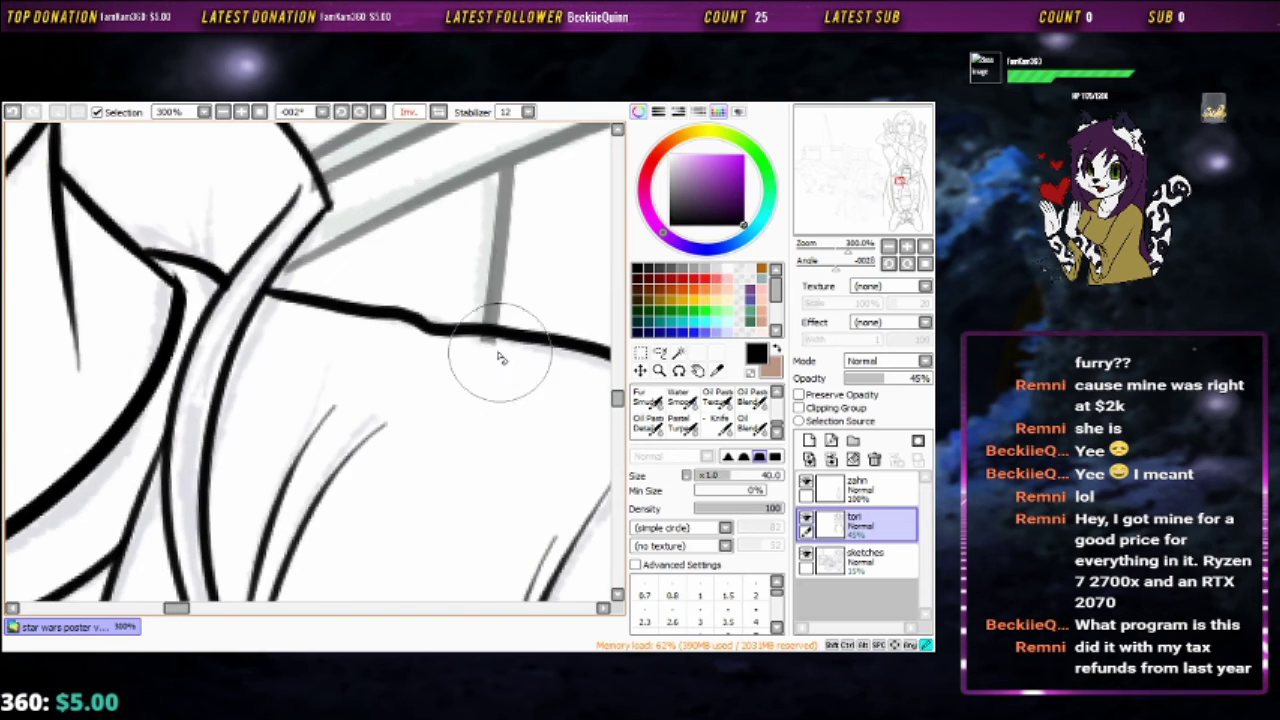
Erase the belt and cape lines of the rear figure where they run into the man's jacket collar on both sides
key(b)
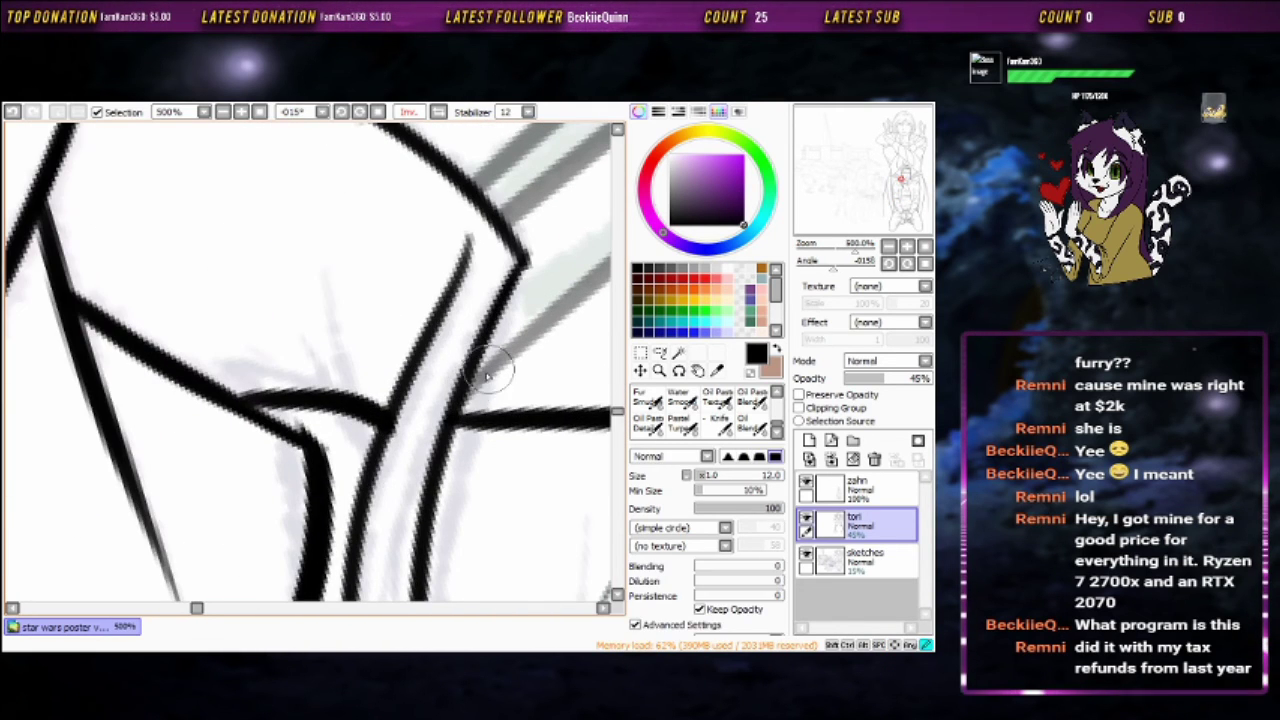
key(e)
mouse_move(487, 375)
mouse_down()
mouse_move(466, 366)
mouse_move(455, 285)
mouse_up()
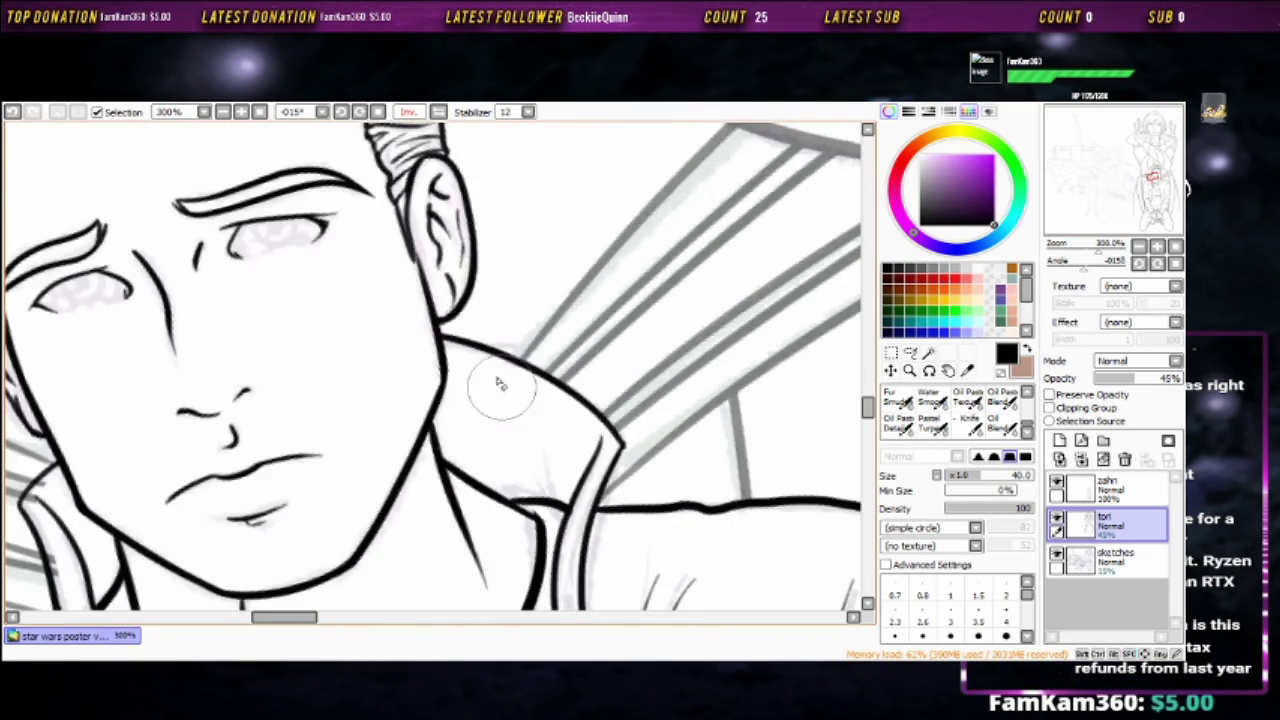
mouse_move(470, 277)
mouse_down()
mouse_move(531, 366)
mouse_move(629, 357)
mouse_move(514, 271)
mouse_move(543, 363)
mouse_move(600, 352)
mouse_move(652, 271)
mouse_up()
drag(629, 329, 643, 371)
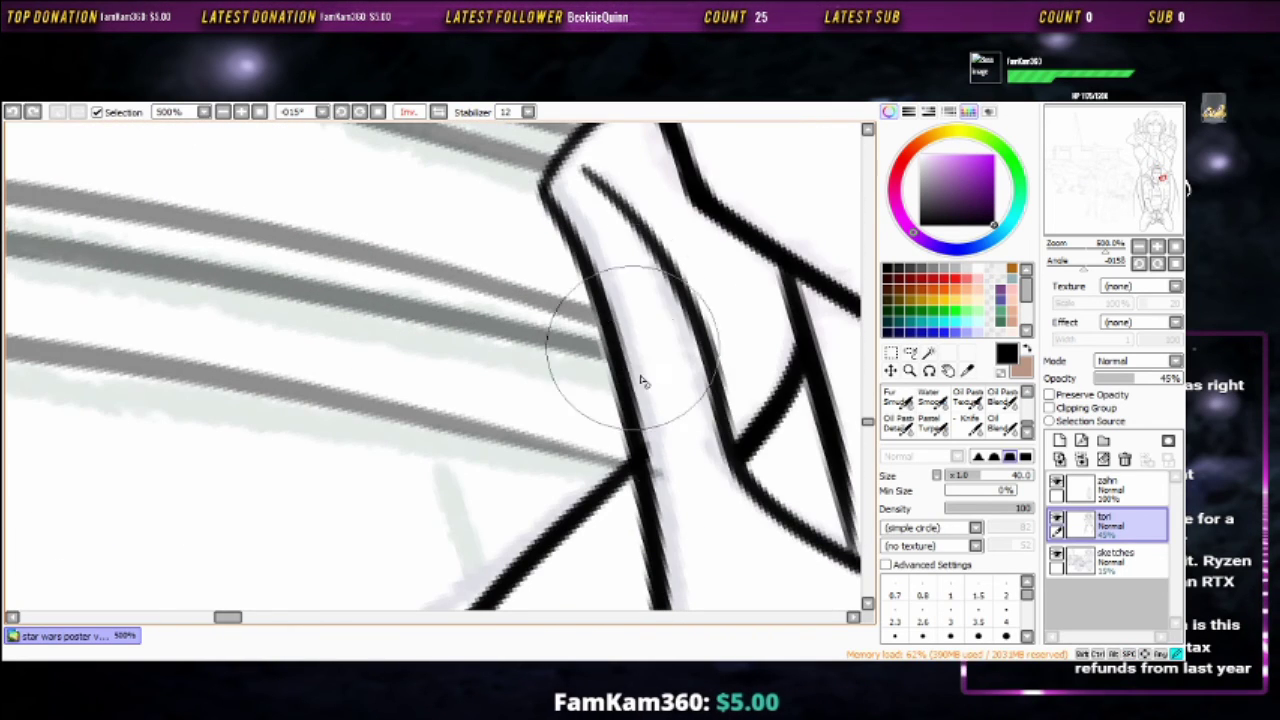
scroll(550, 352, down, 10)
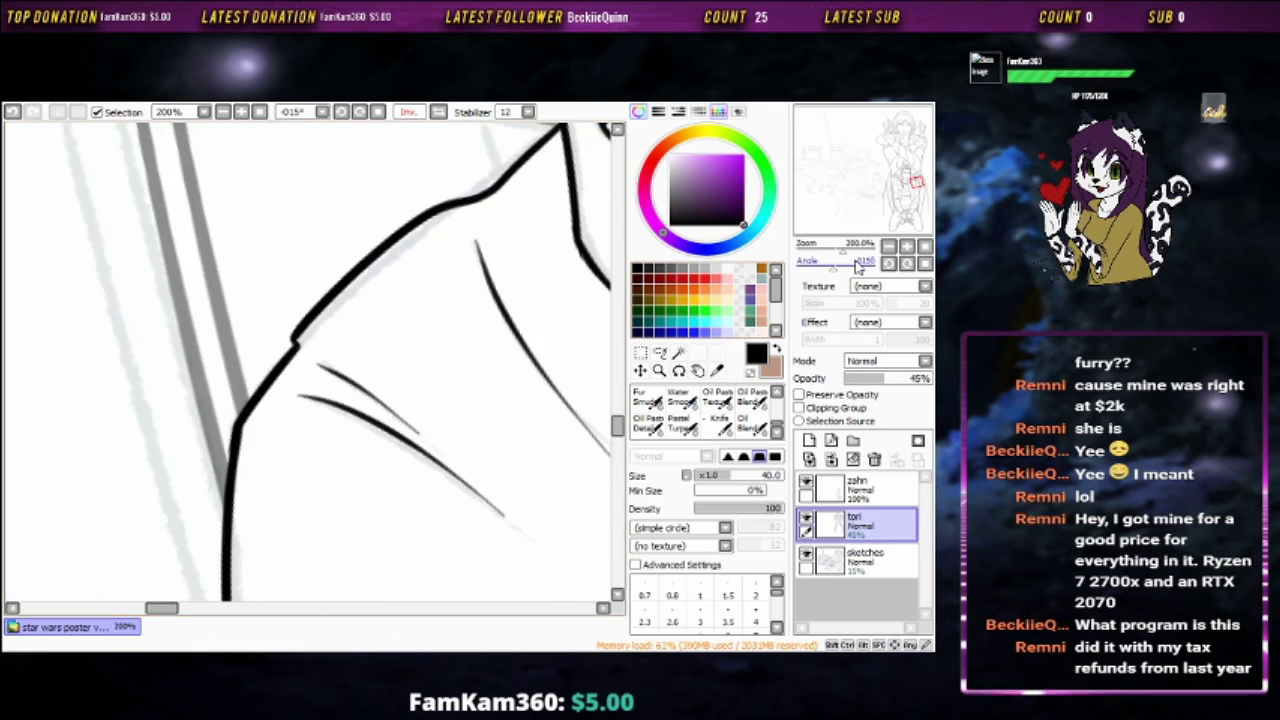
Restore the tori layer's opacity to 100% and add a new layer between tori and zahn
click(926, 378)
click(862, 490)
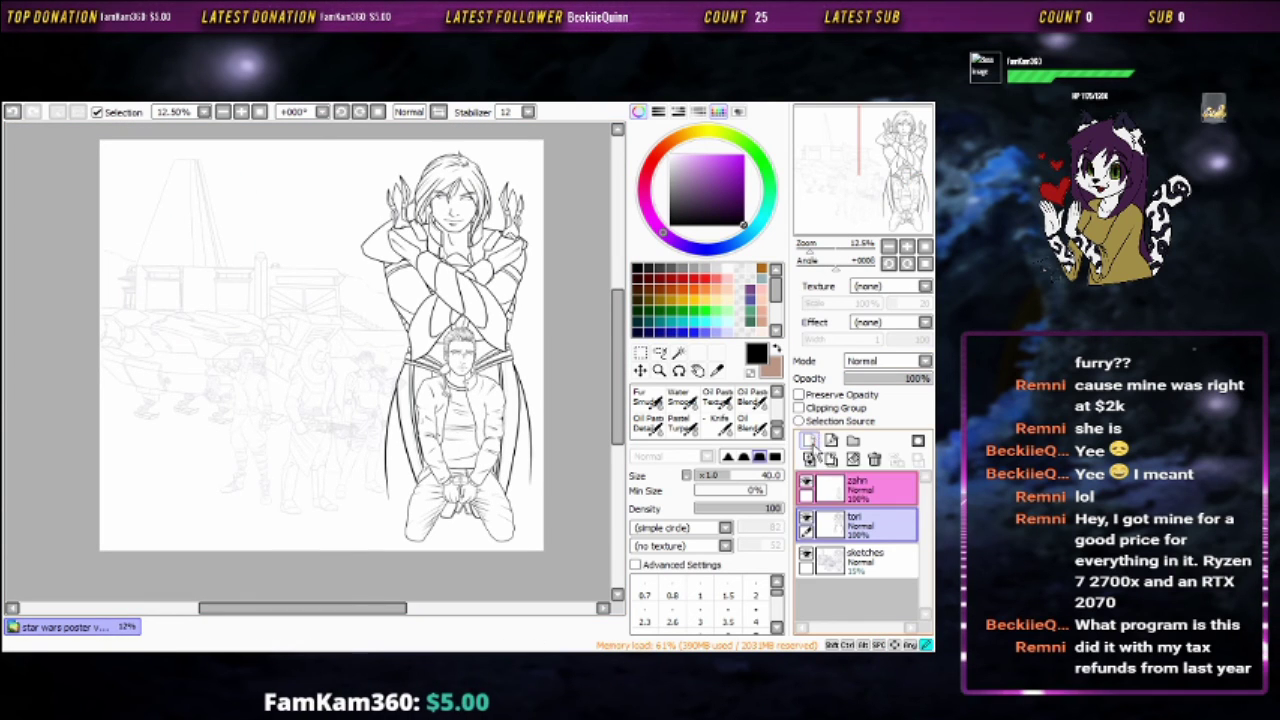
click(855, 524)
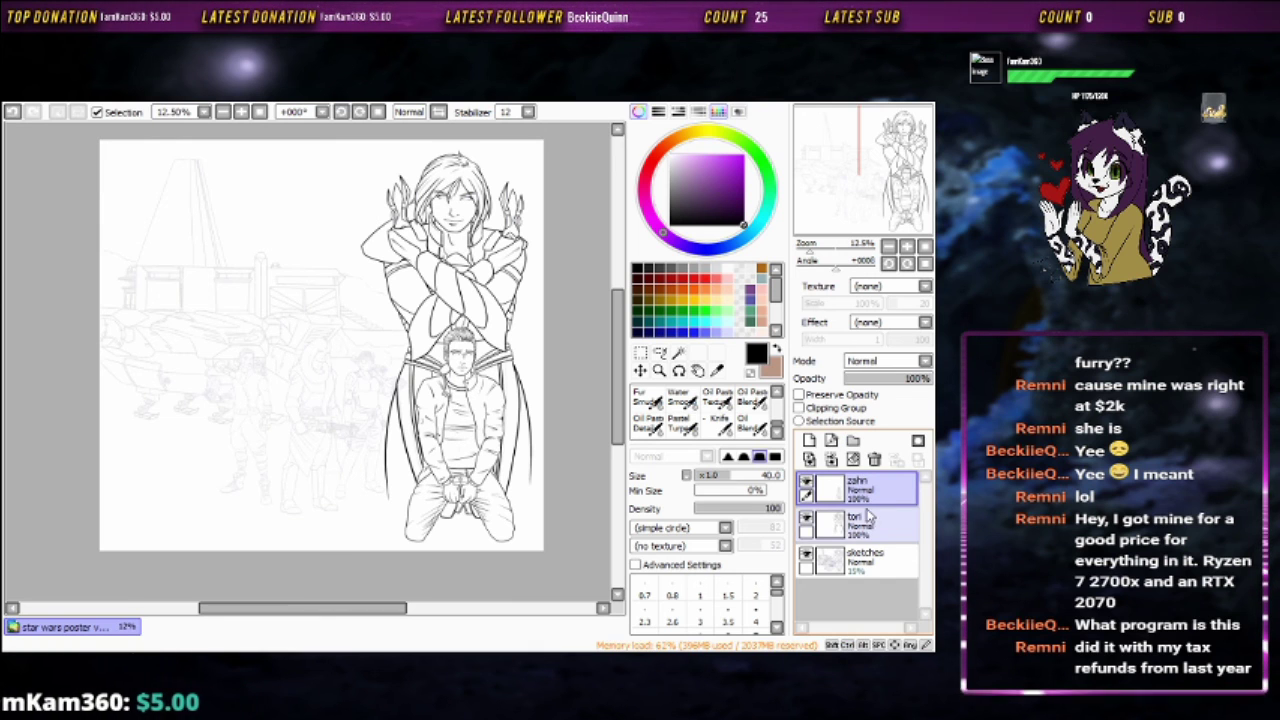
click(809, 441)
Try inking a torn, jagged hem across the cape on both sides of the kneeling man
scroll(420, 440, up, 4)
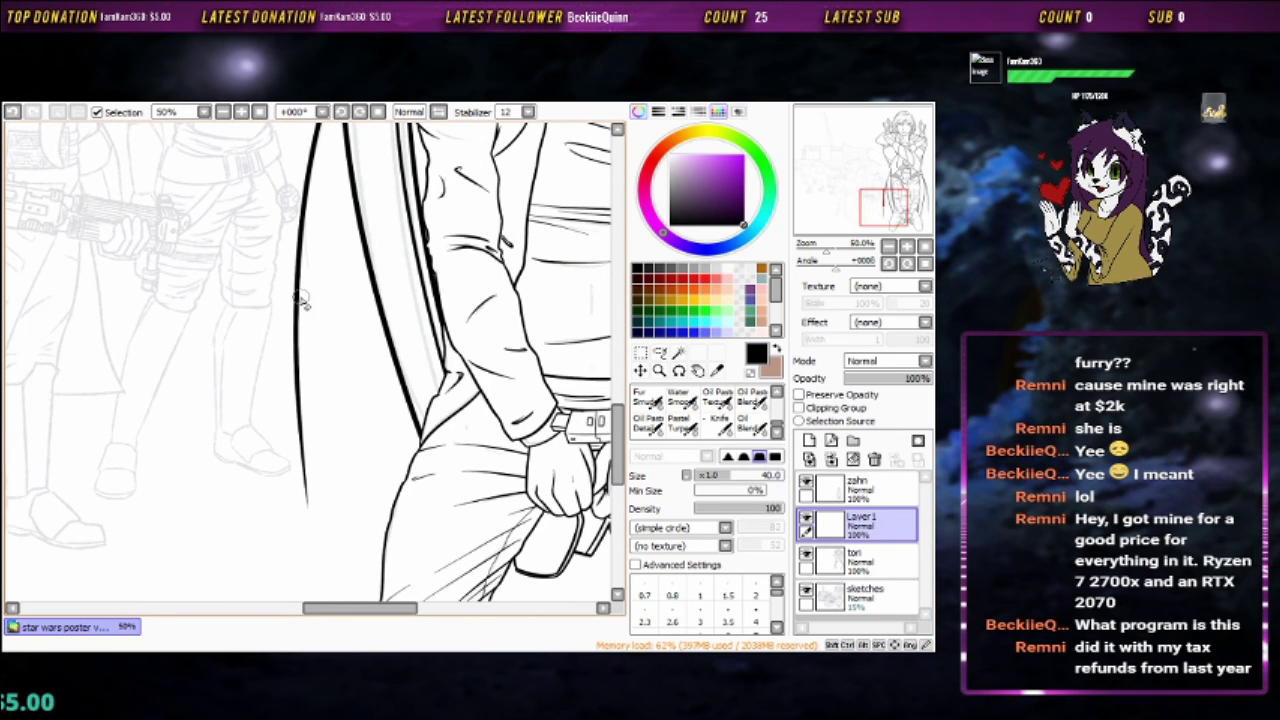
key(b)
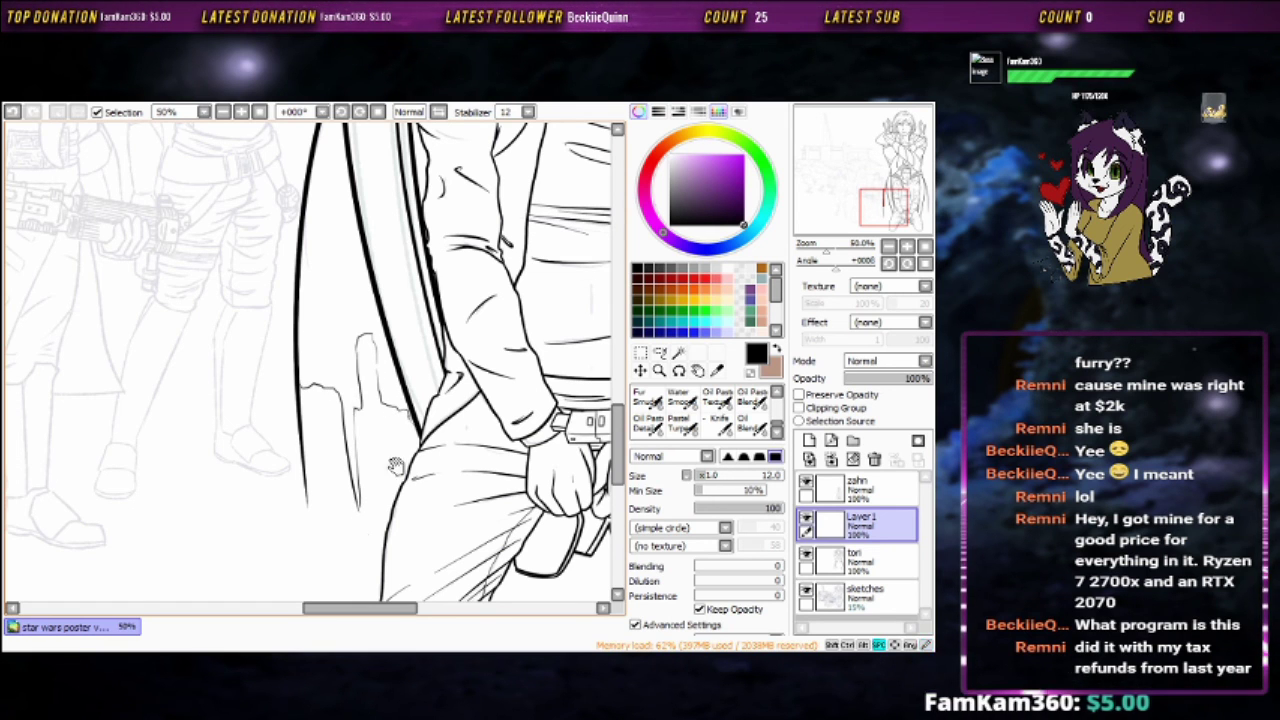
drag(395, 465, 85, 455)
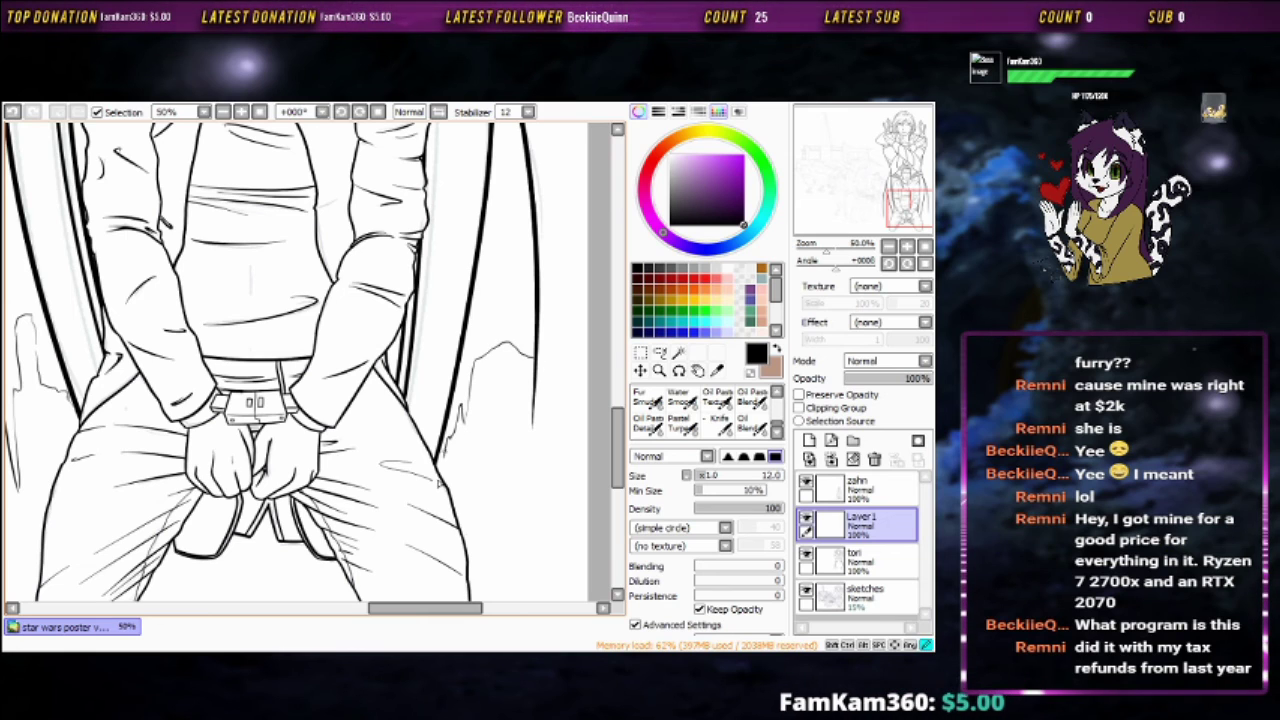
drag(492, 428, 415, 475)
scroll(250, 180, down, 2)
scroll(502, 428, down, 2)
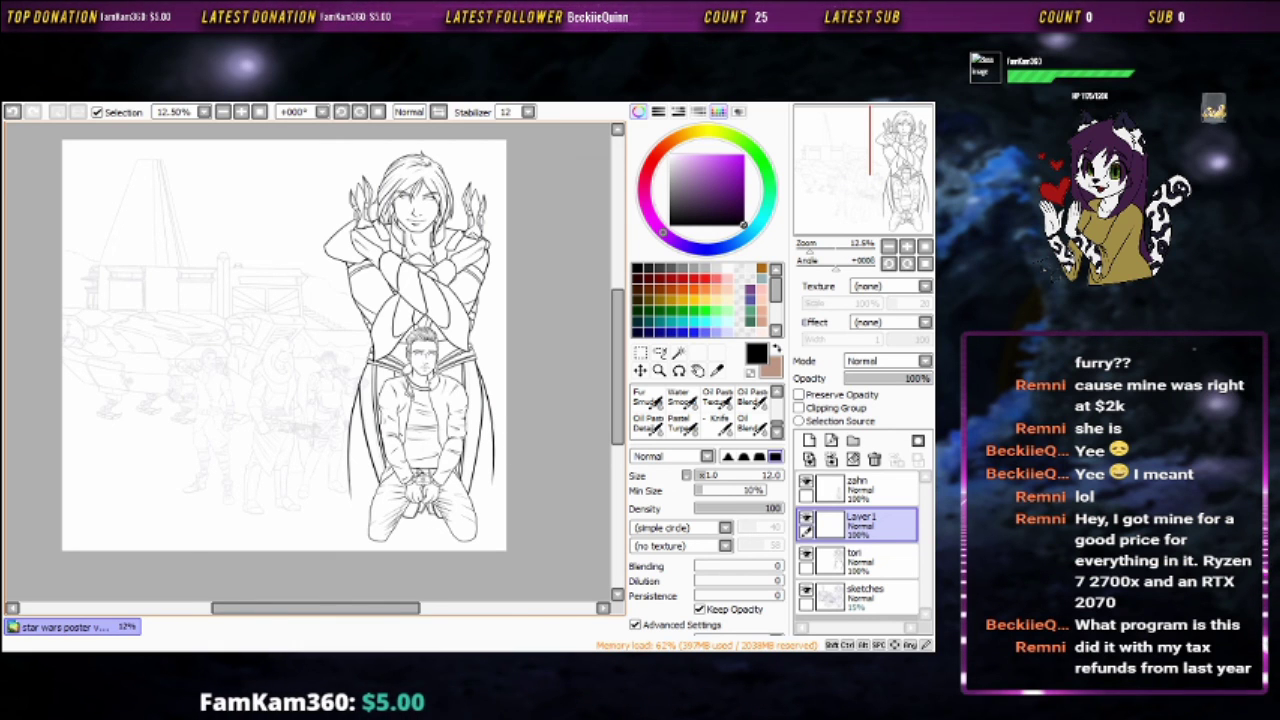
Ink the cape's hem on one side of the man as two close curved lines crossing both cape edges
scroll(380, 470, up, 6)
drag(362, 218, 346, 595)
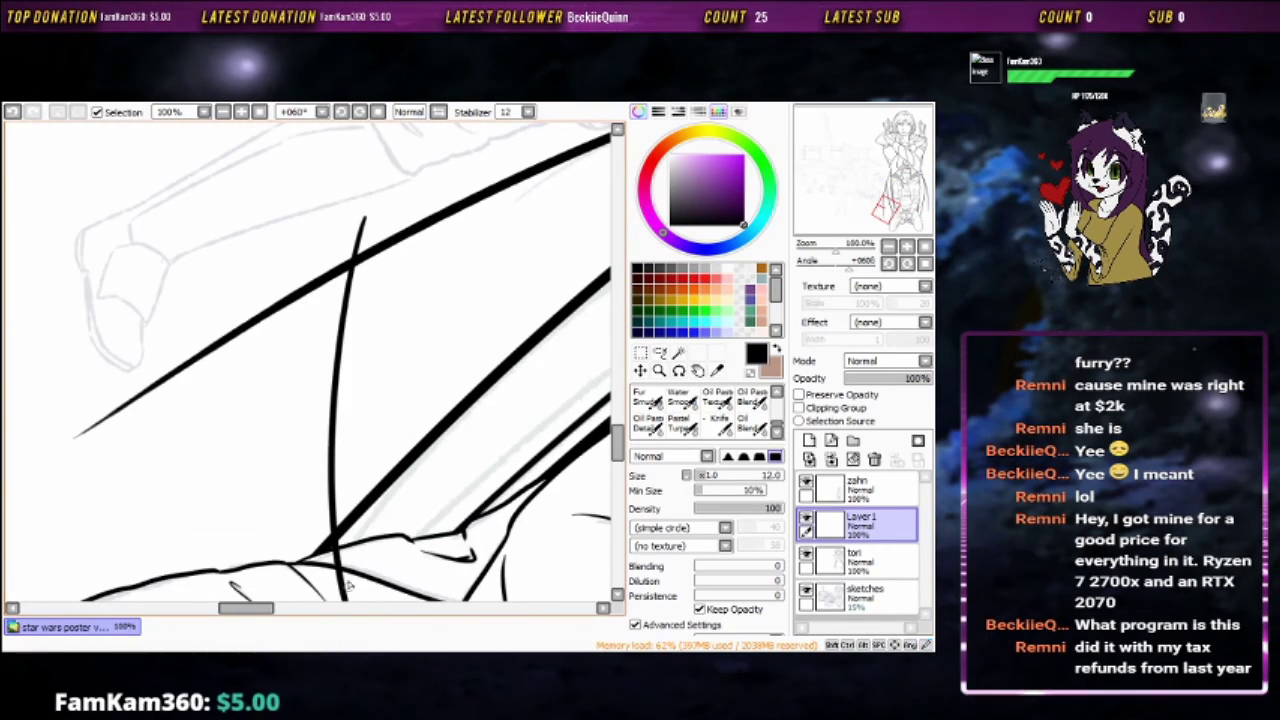
drag(351, 457, 391, 314)
scroll(391, 314, down, 3)
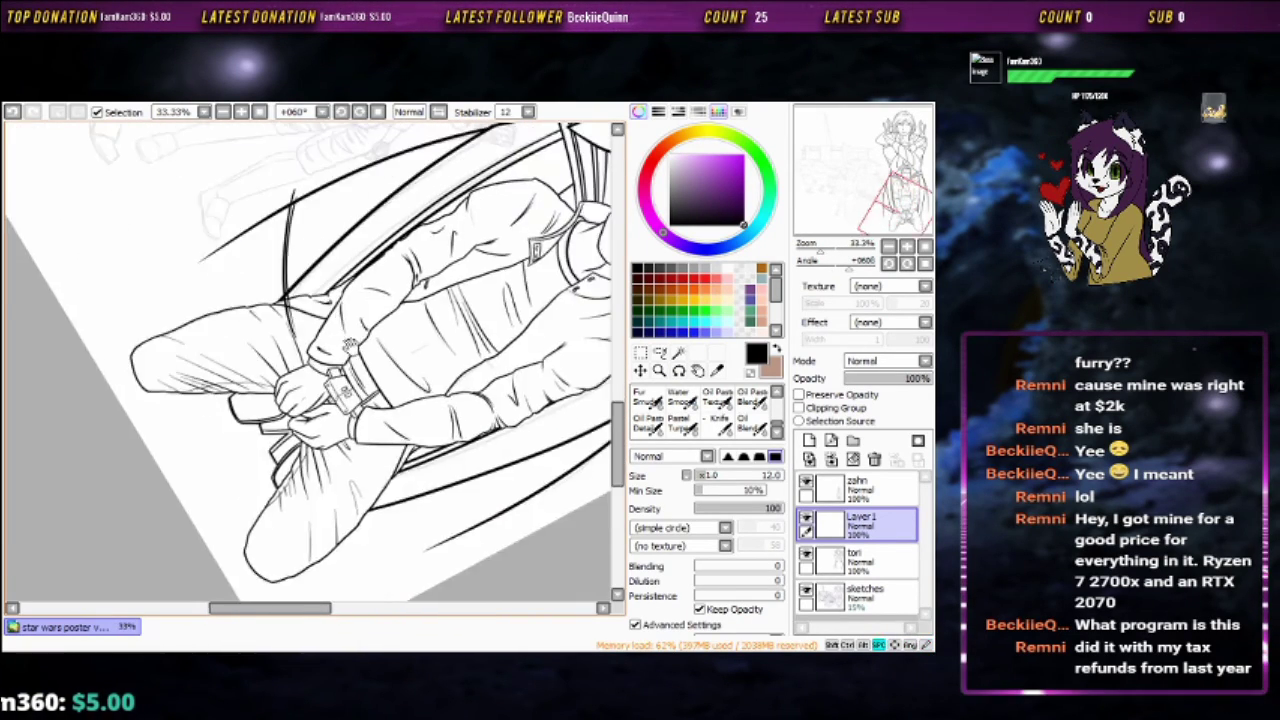
Duplicate the hem layer, flip the copy horizontally and place it across the cape on the man's other side
key(ctrl+j)
drag(330, 375, 510, 362)
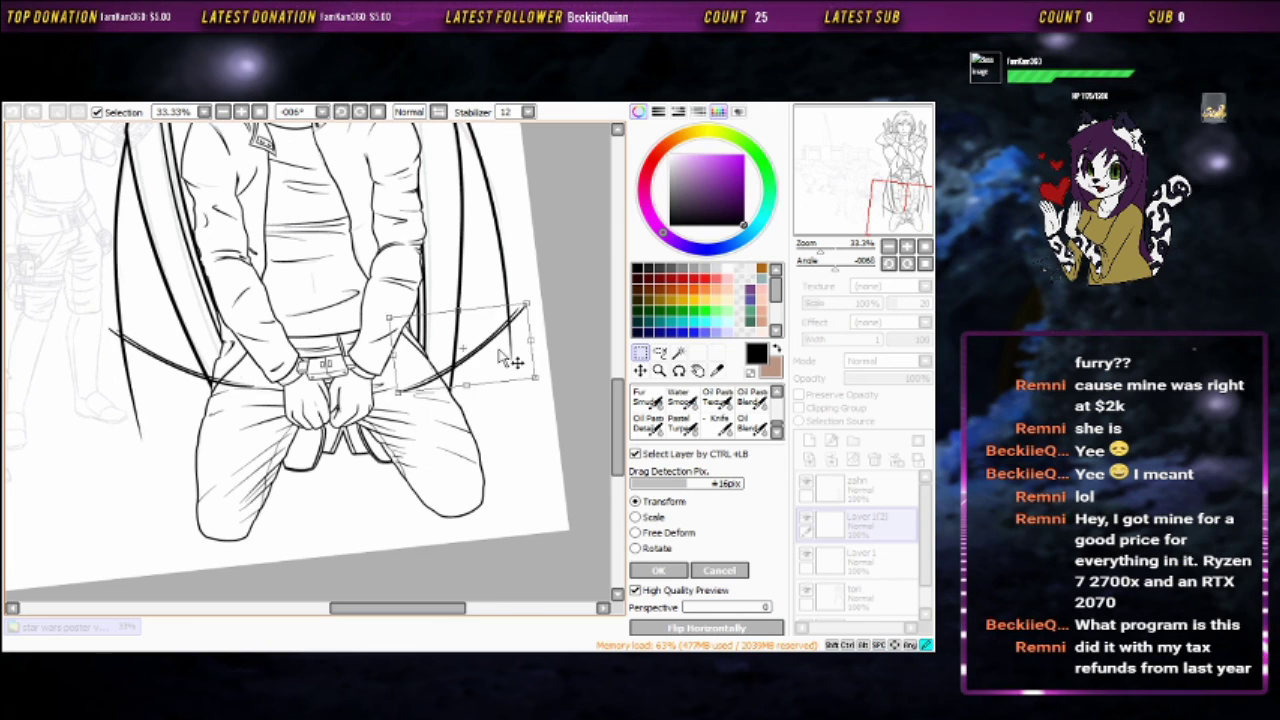
click(659, 572)
Erase the hem ends overshooting the cape and overlapping the man, and the tori layer's cape edges hanging below the hem
scroll(517, 362, up, 3)
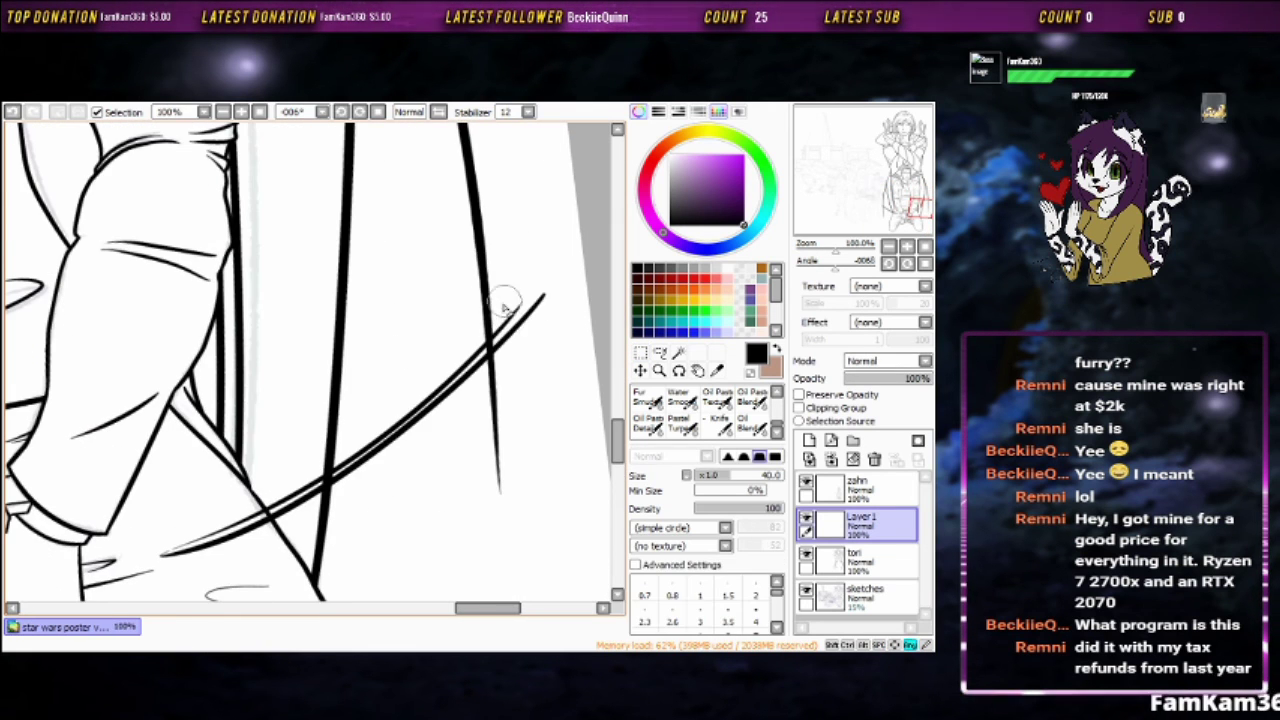
drag(517, 355, 422, 390)
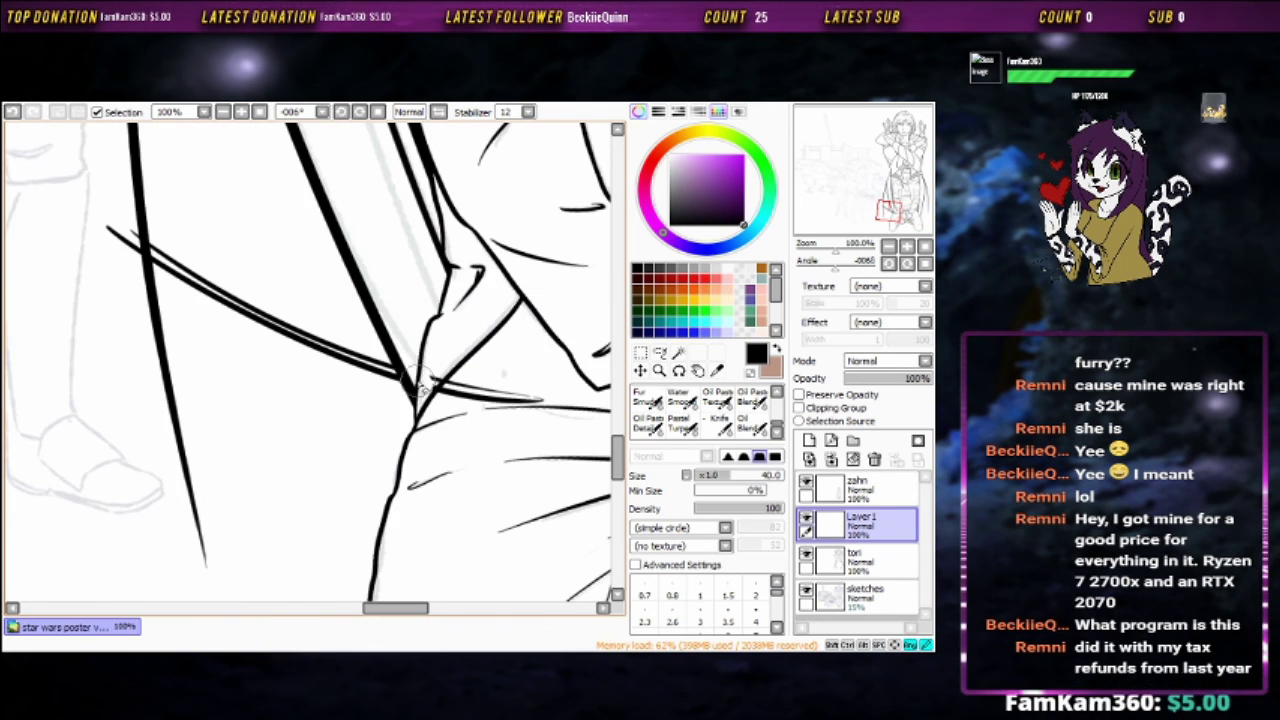
ctrl+shift+click(170, 282)
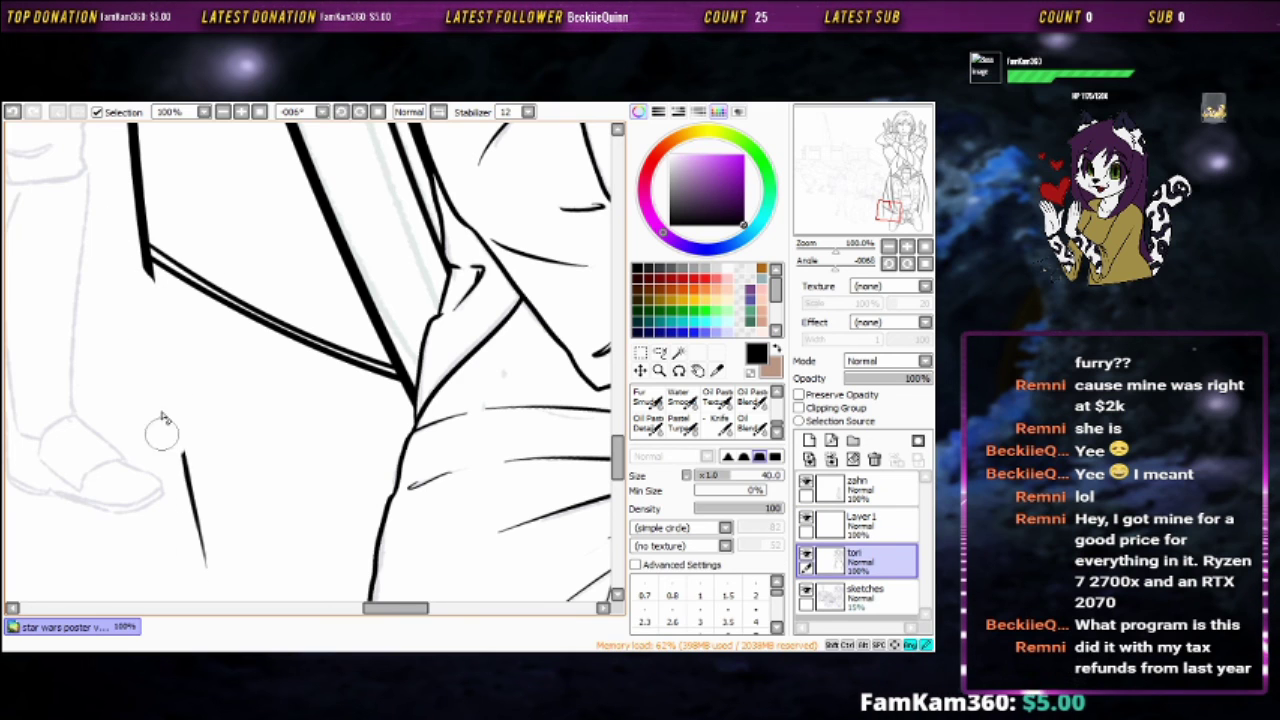
key(ctrl+z)
scroll(357, 371, up, 4)
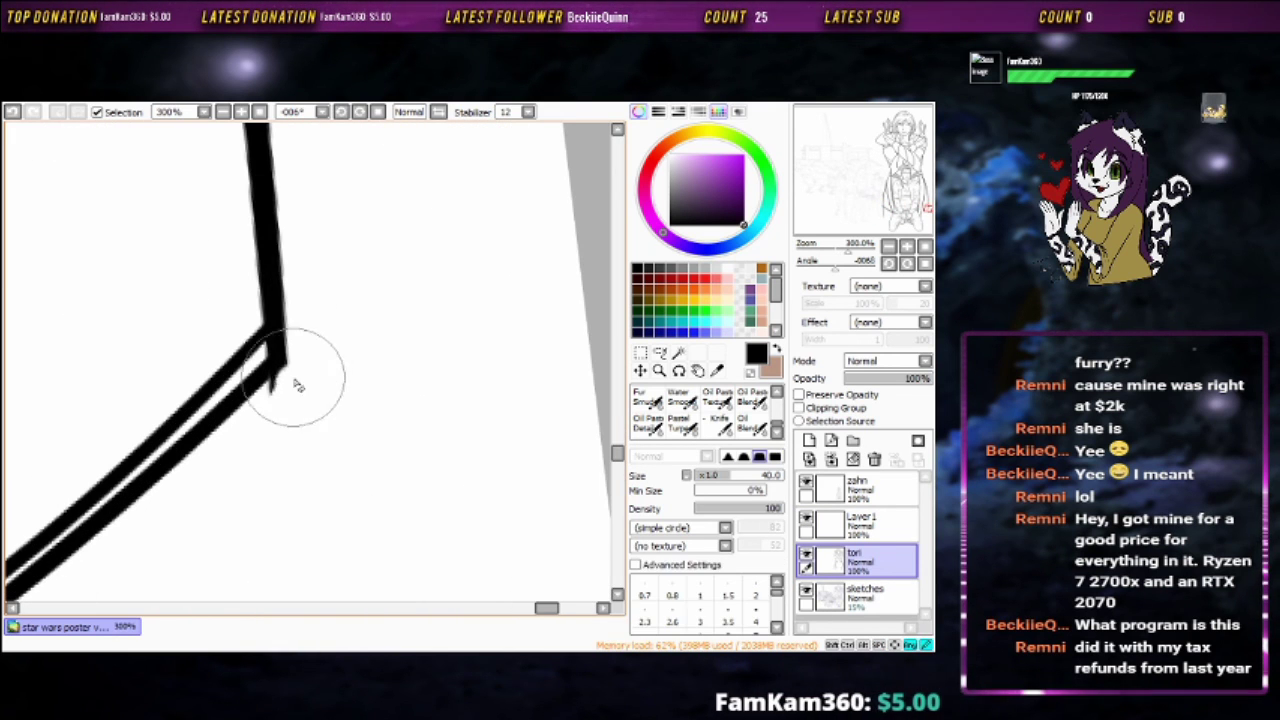
Ink and clean up the cape's two lower outer corners so the side edges join the hem lines neatly
key(b)
drag(196, 477, 320, 297)
key(e)
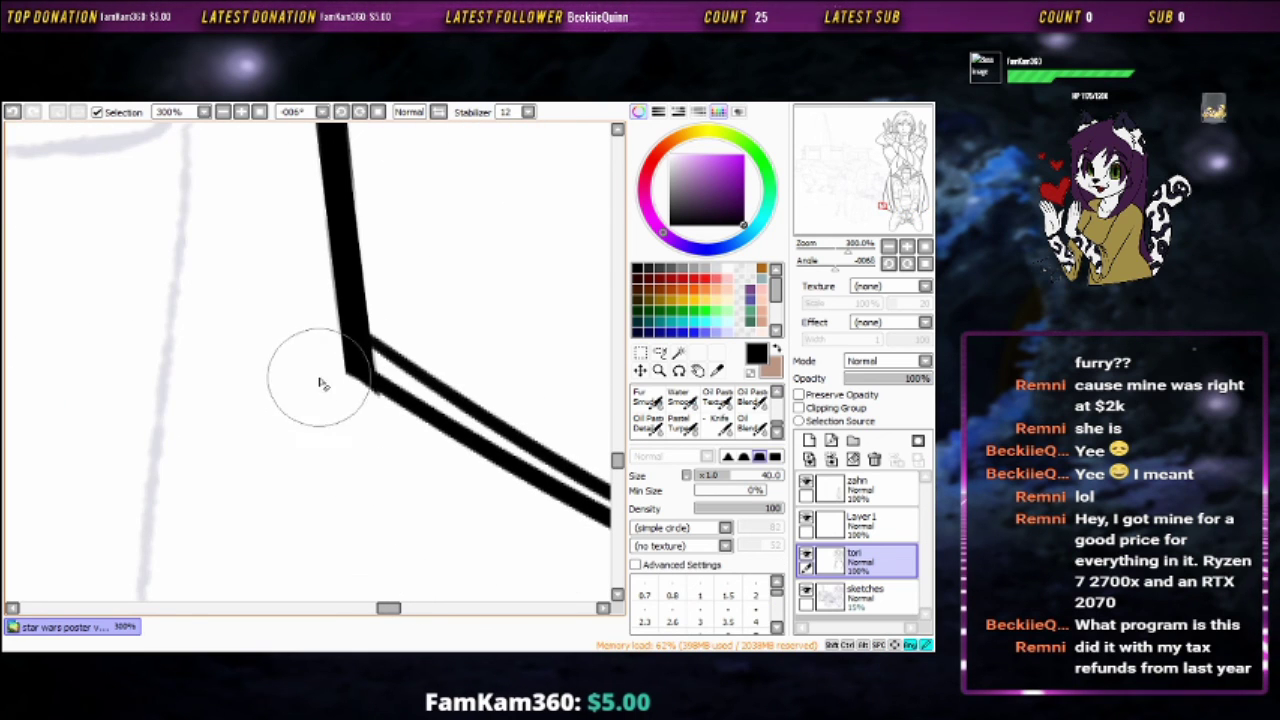
key(b)
key(End)
key(End)
key(End)
key(End)
key(End)
key(End)
key(End)
scroll(411, 283, up, 1)
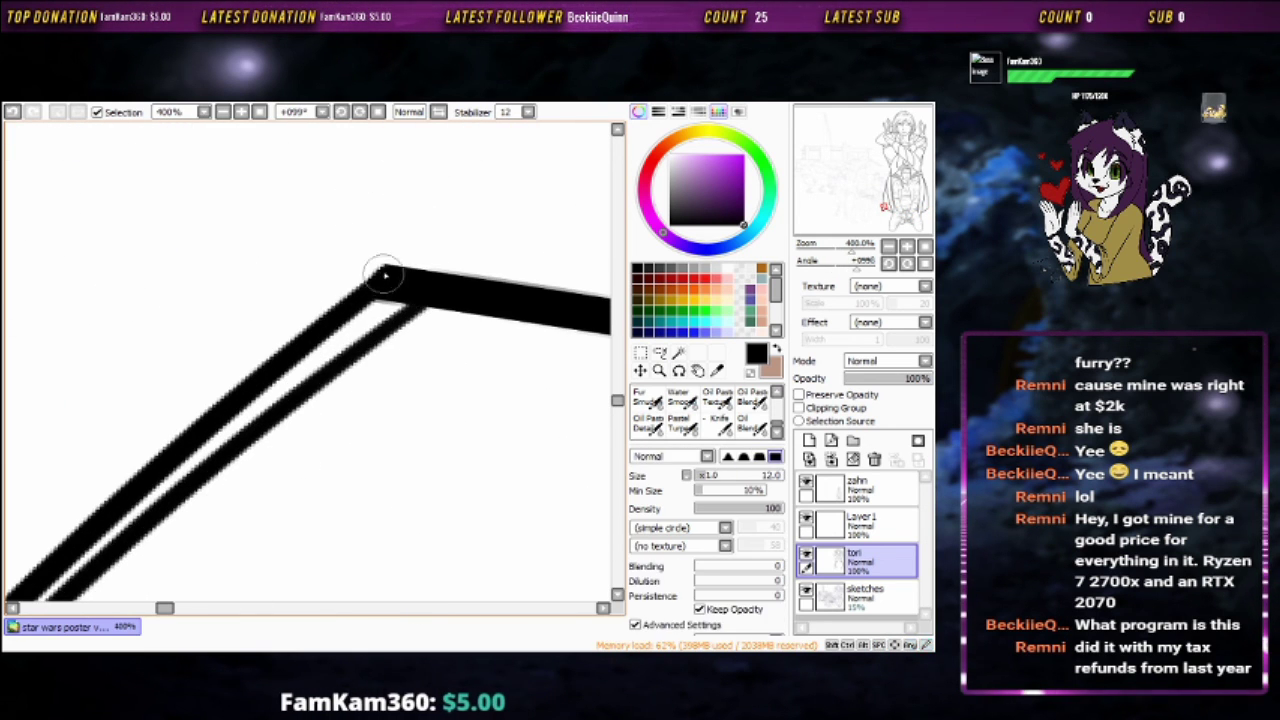
drag(378, 274, 340, 300)
Merge the hem layer Layer1 down into the tori layer
scroll(546, 414, down, 6)
key(Home)
scroll(546, 414, down, 4)
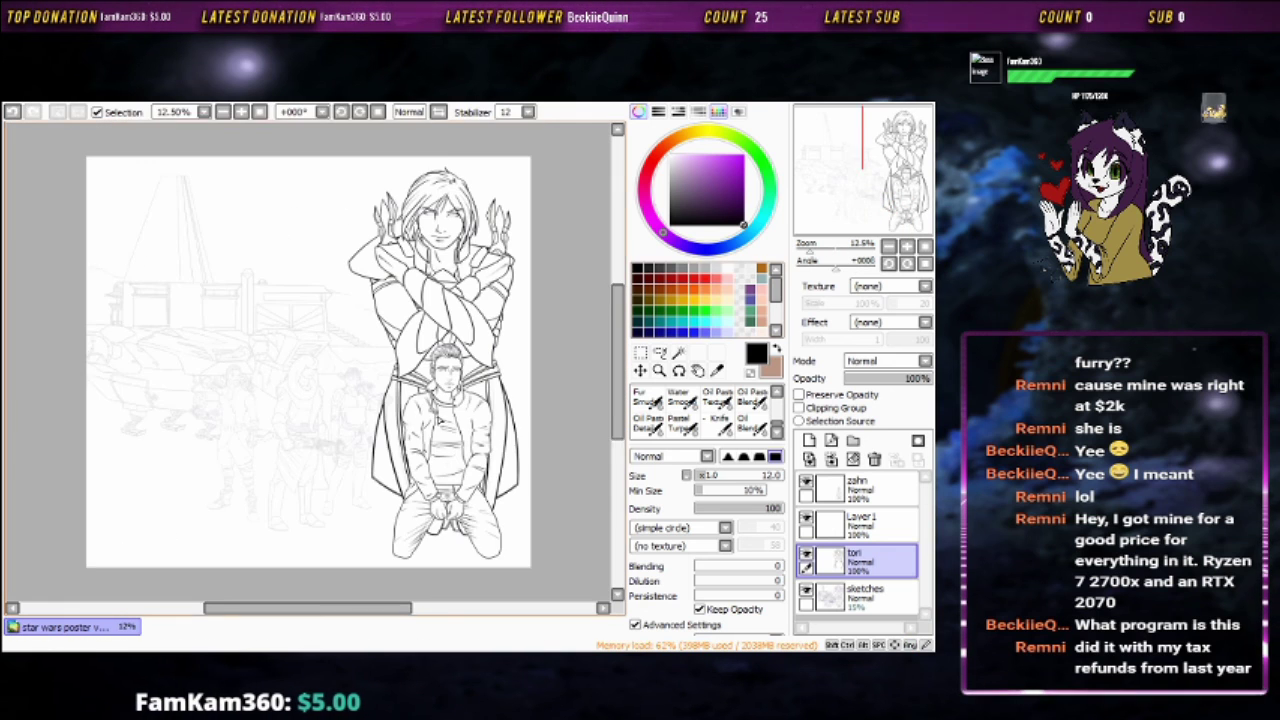
drag(830, 524, 874, 459)
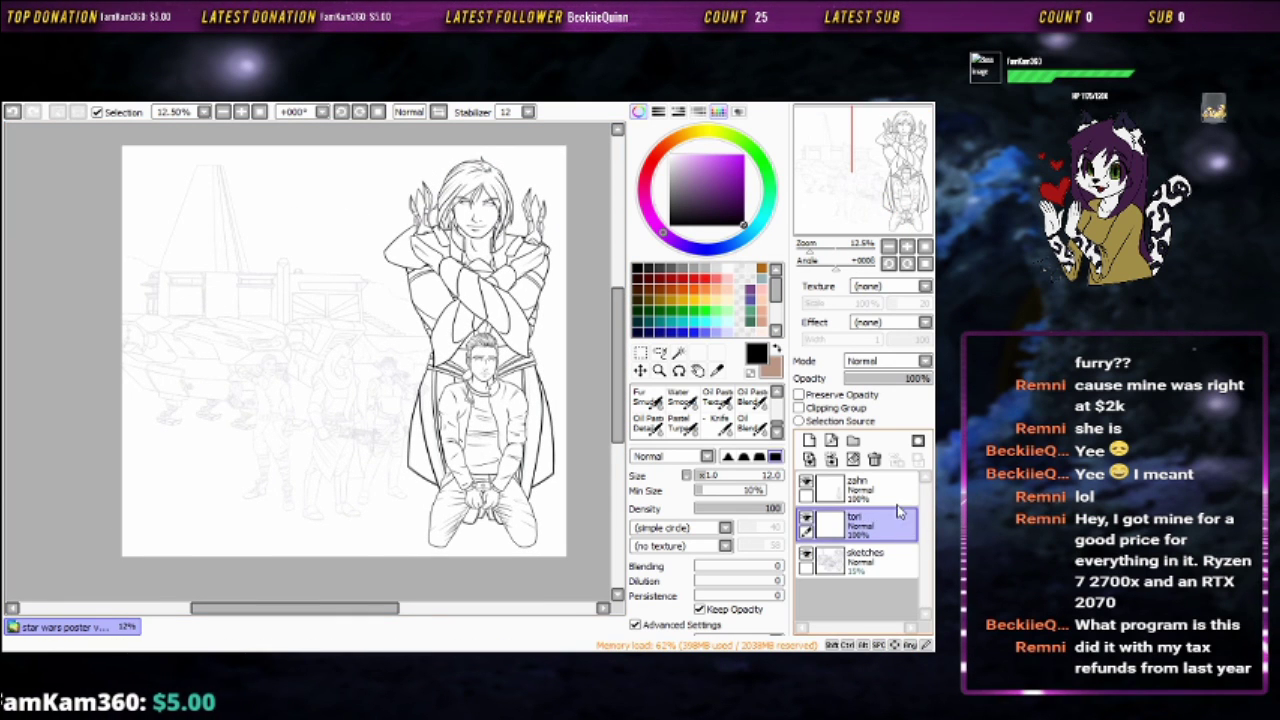